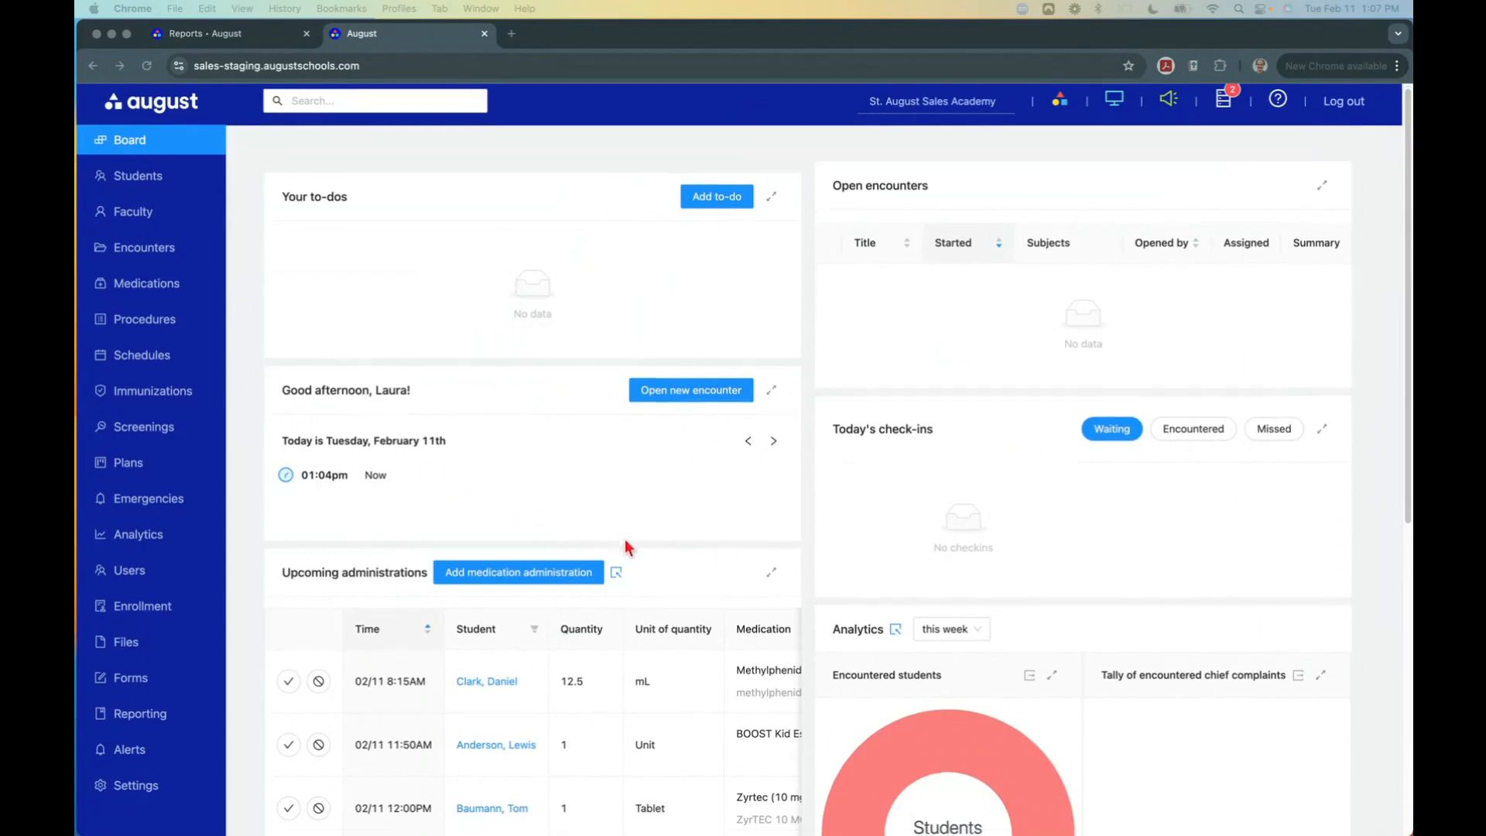
# Look over the Board's widgets, from to-dos and encounters down to the upcoming administrations and scheduled items.
pyautogui.scroll(-3, 573, 554)
pyautogui.scroll(-8, 611, 627)
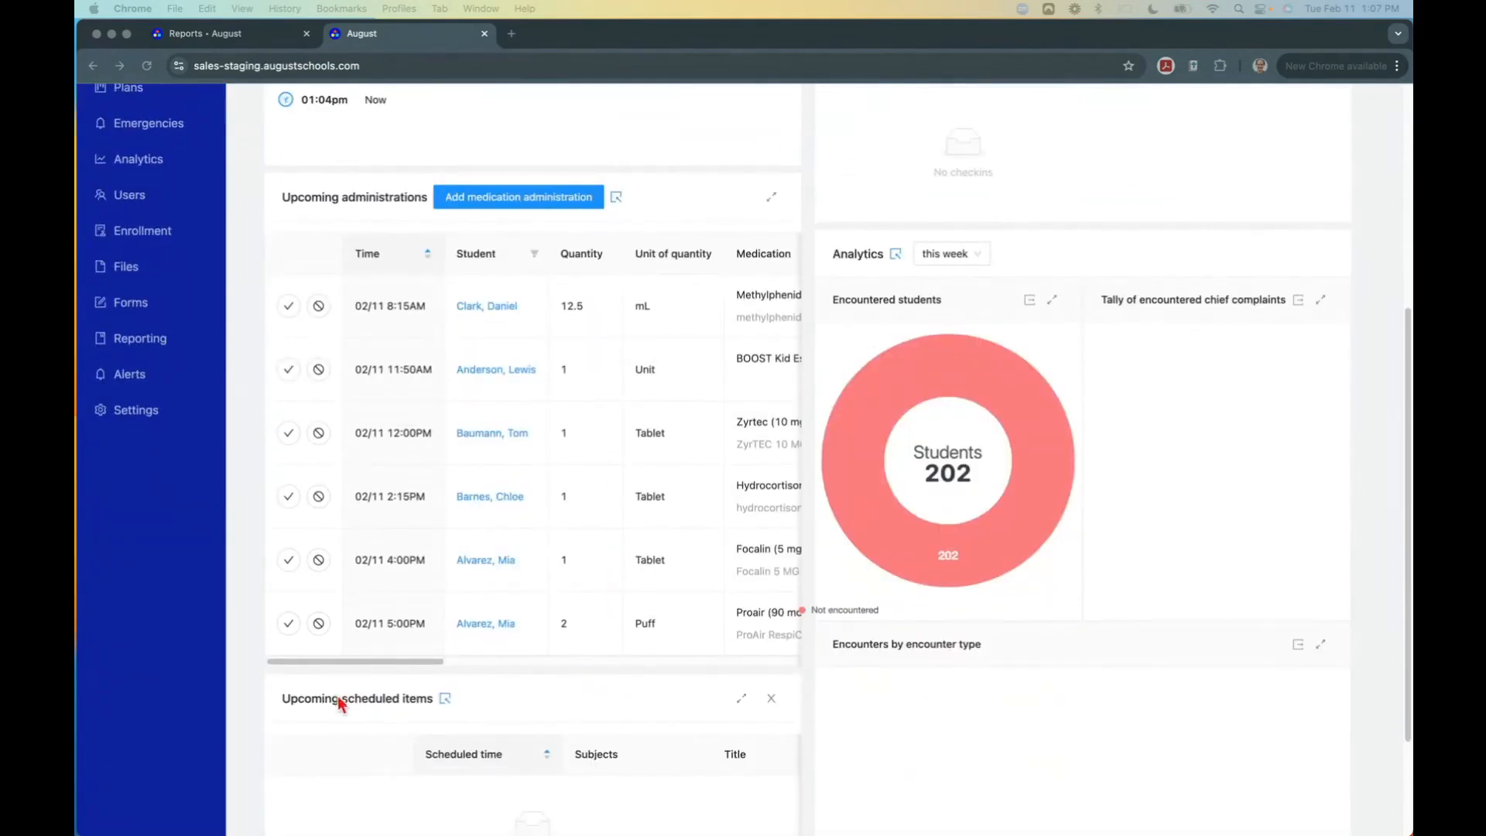
pyautogui.scroll(-5, 402, 718)
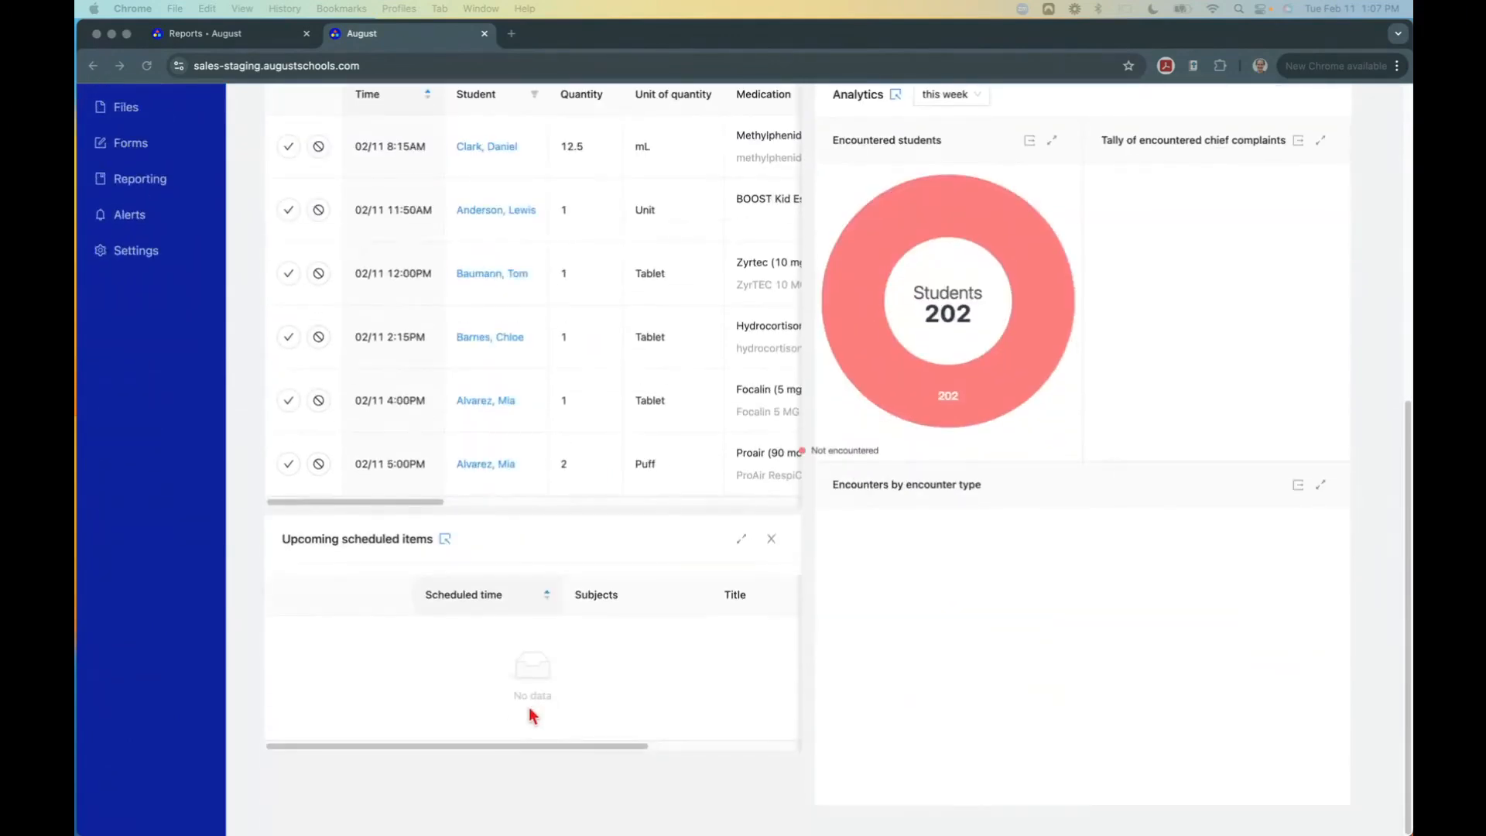
pyautogui.scroll(15, 532, 713)
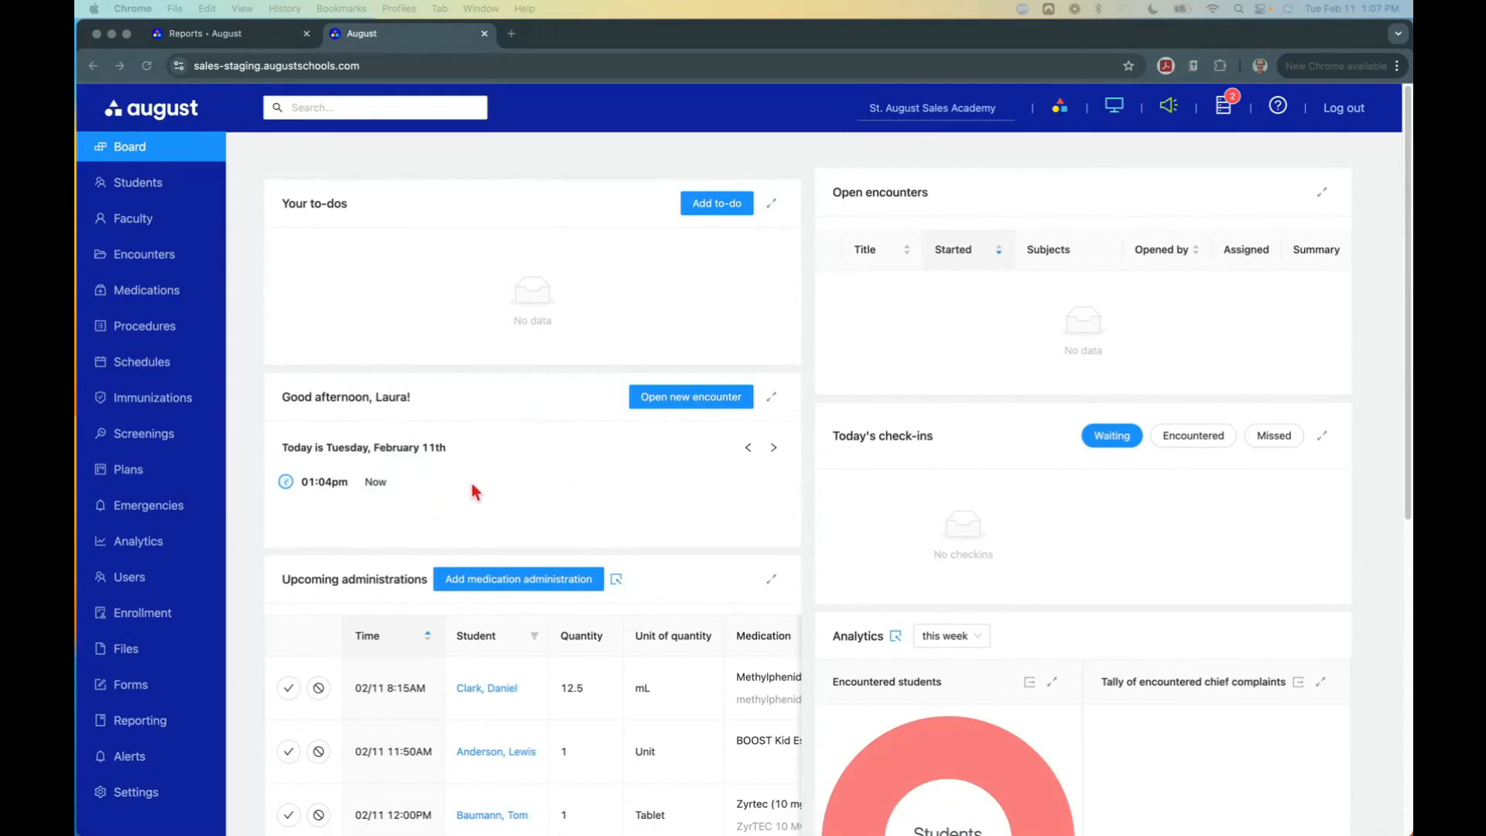
# Search for the student by first name and open the profile of the 11th-grade match.
pyautogui.click(393, 120)
pyautogui.click(388, 109)
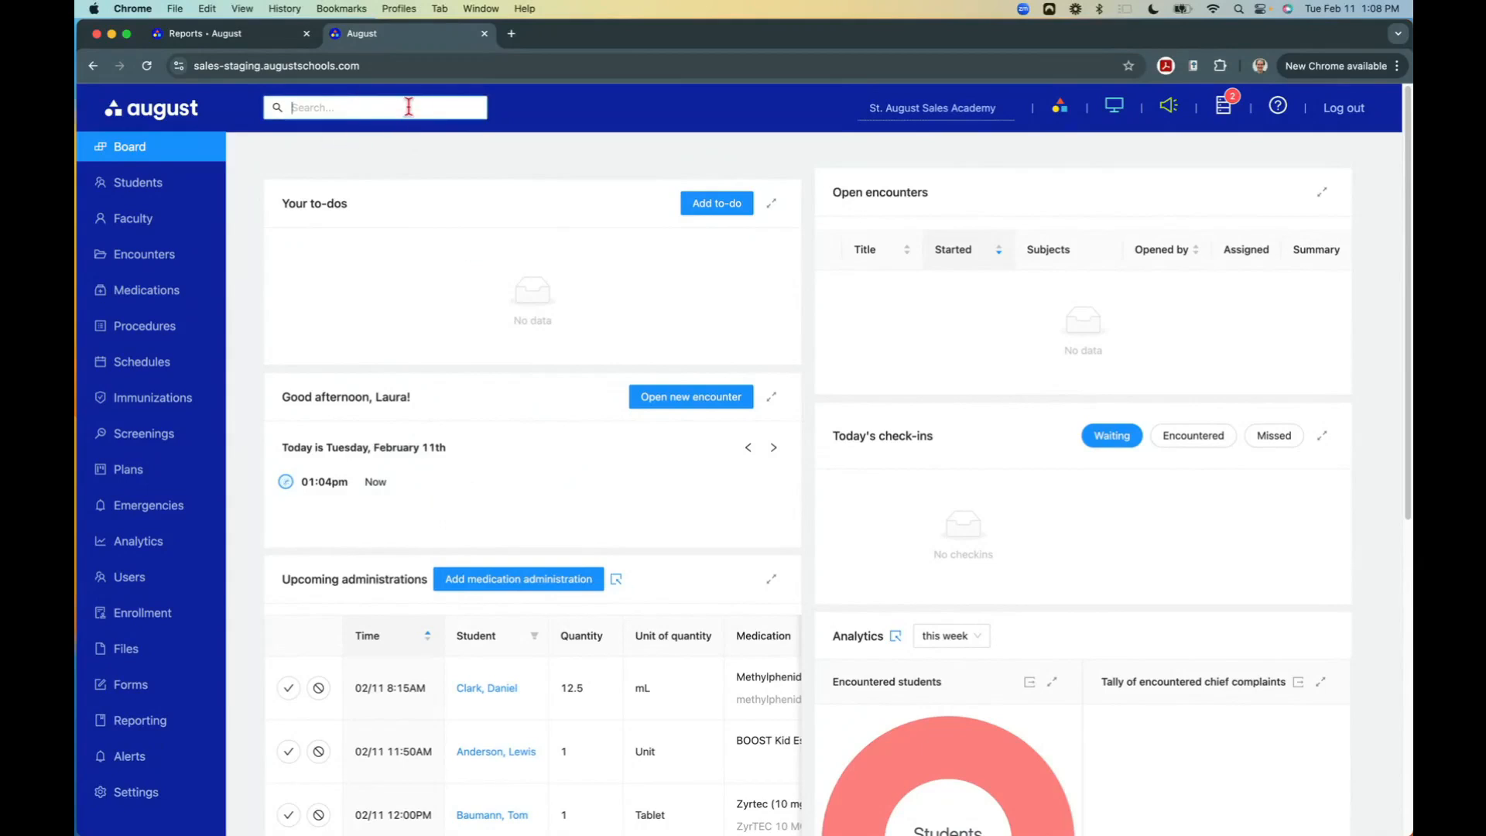
pyautogui.write('ethan')
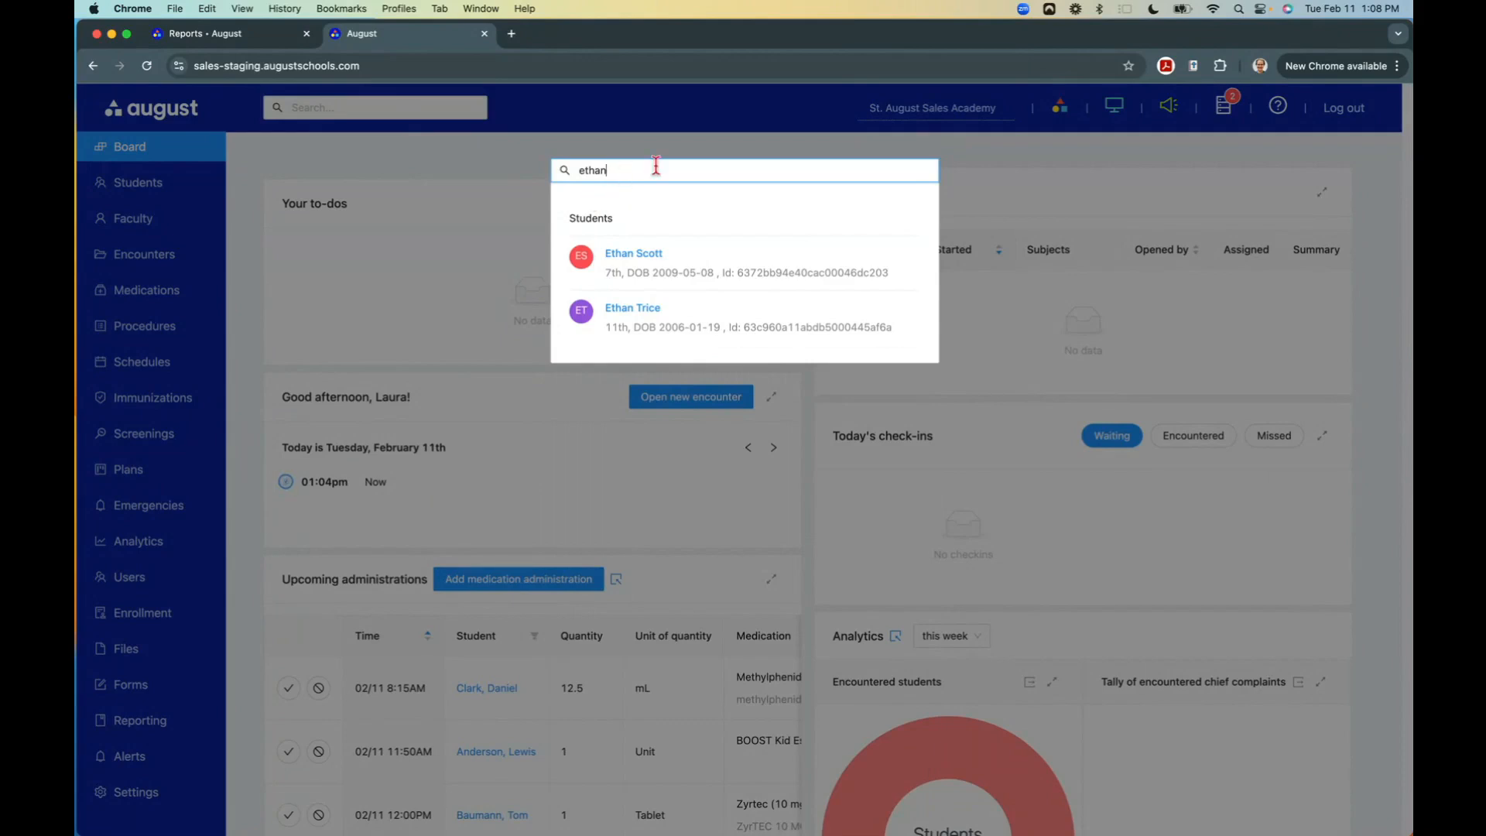
pyautogui.click(629, 311)
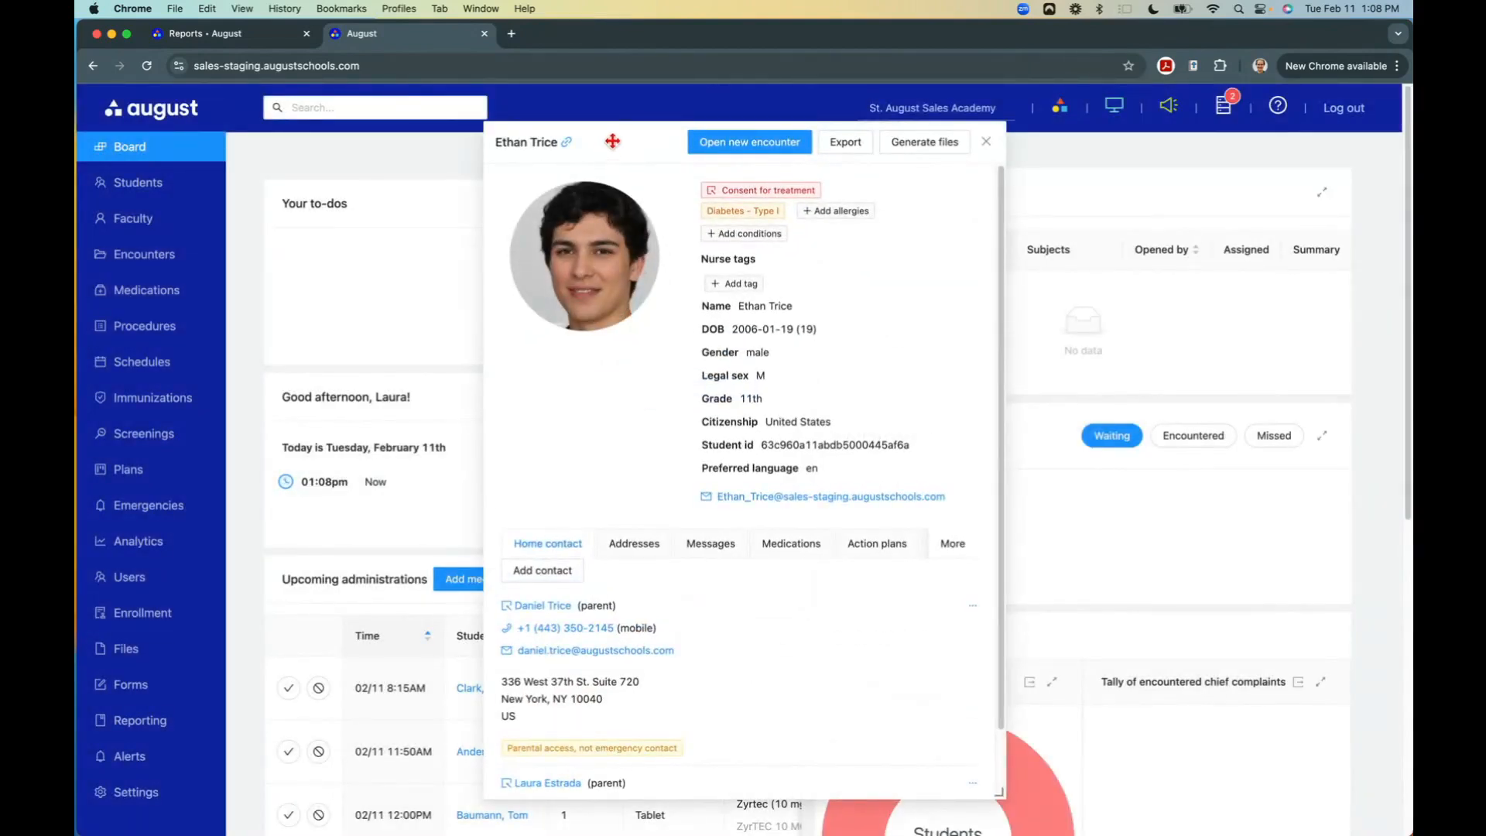
# View the medication administrations page with the repositioned student profile kept open, and return to the Board.
pyautogui.moveTo(613, 141)
pyautogui.mouseDown()
pyautogui.moveTo(611, 121)
pyautogui.moveTo(596, 129)
pyautogui.mouseUp()
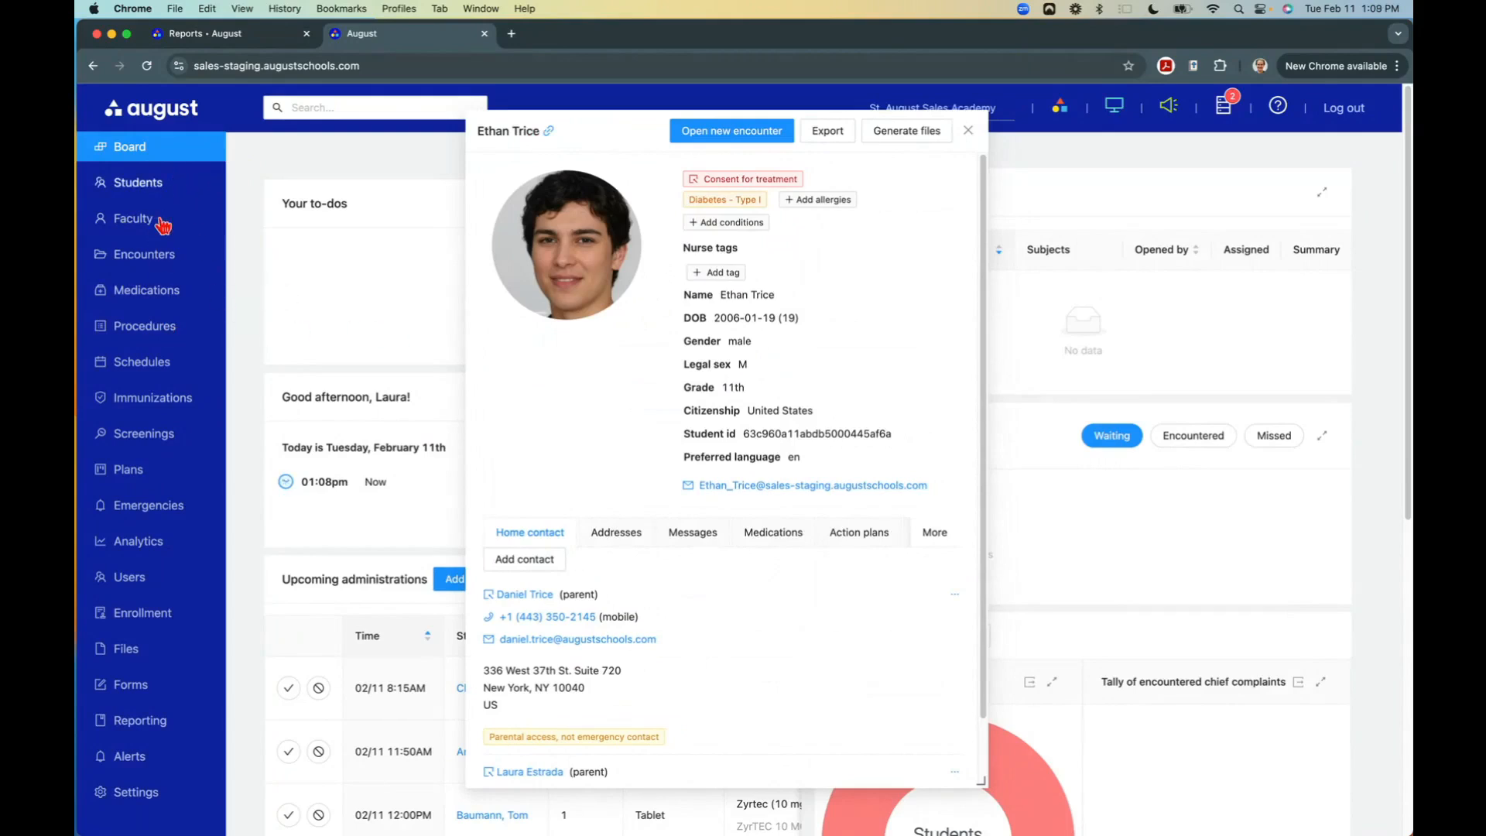
pyautogui.click(146, 291)
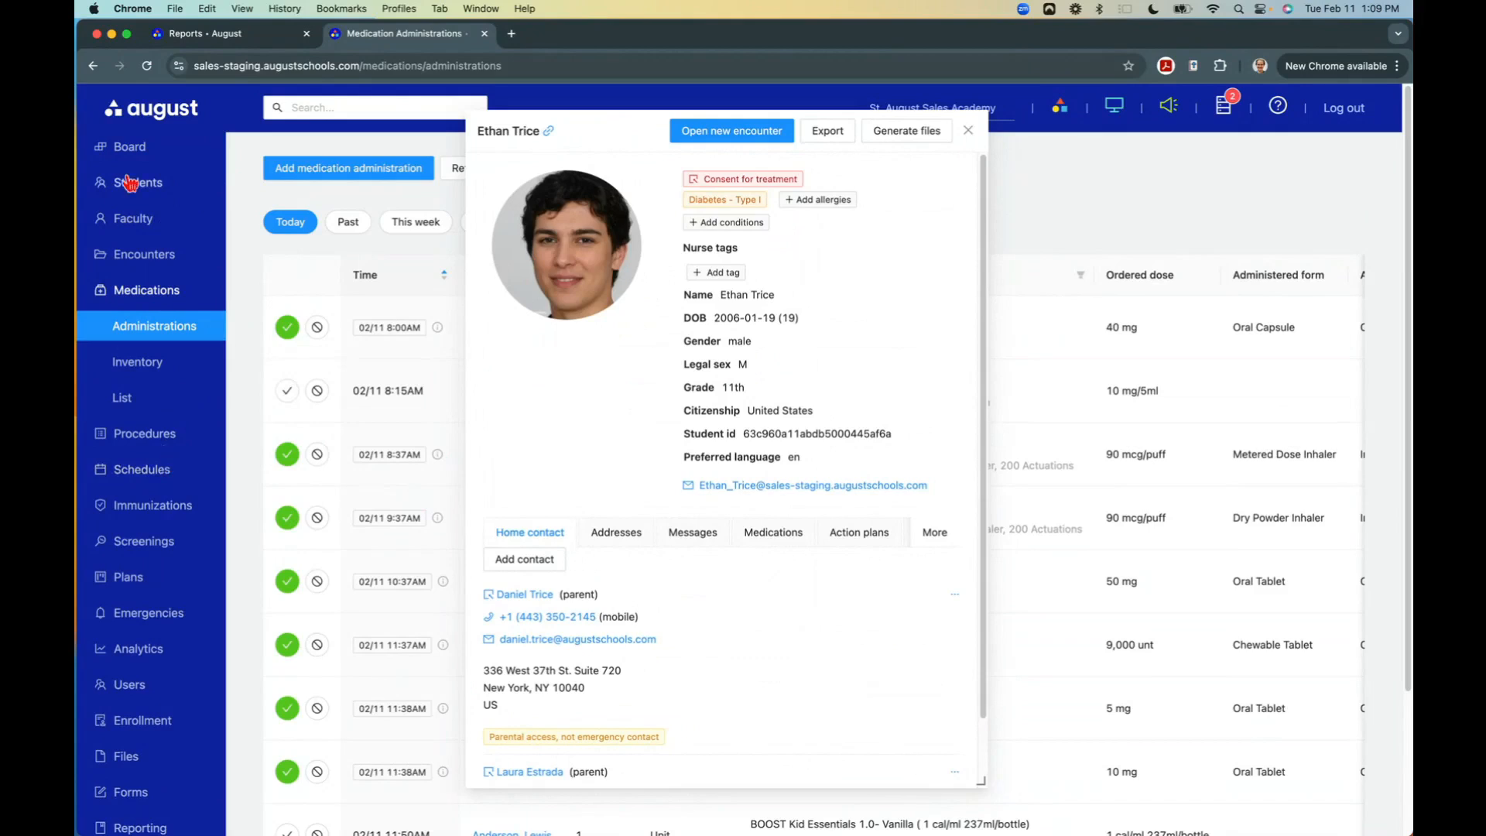
pyautogui.click(134, 150)
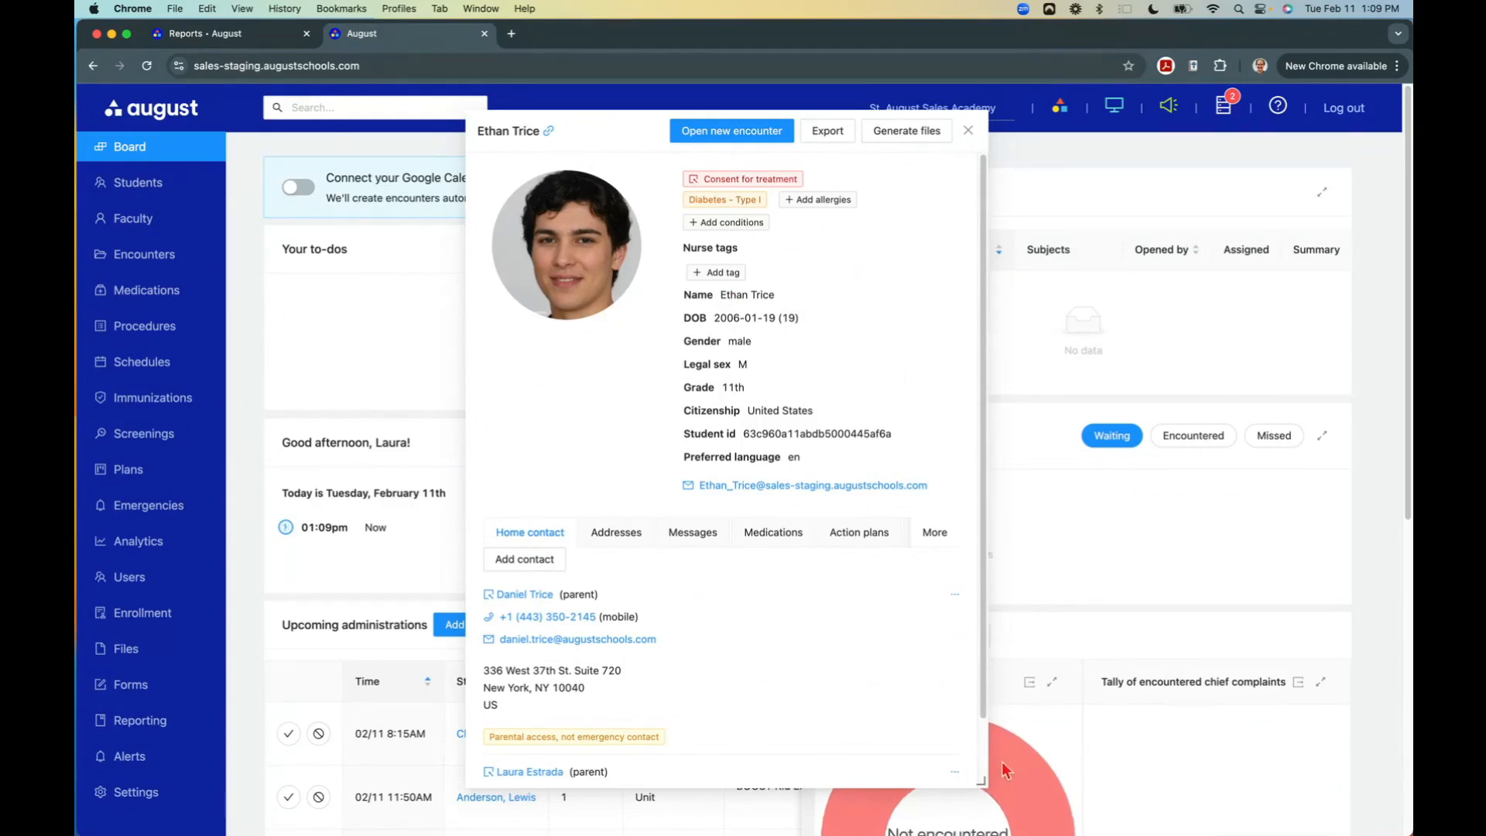
# Widen the student profile window and show the student's medications.
pyautogui.moveTo(979, 783); pyautogui.dragTo(1228, 787)
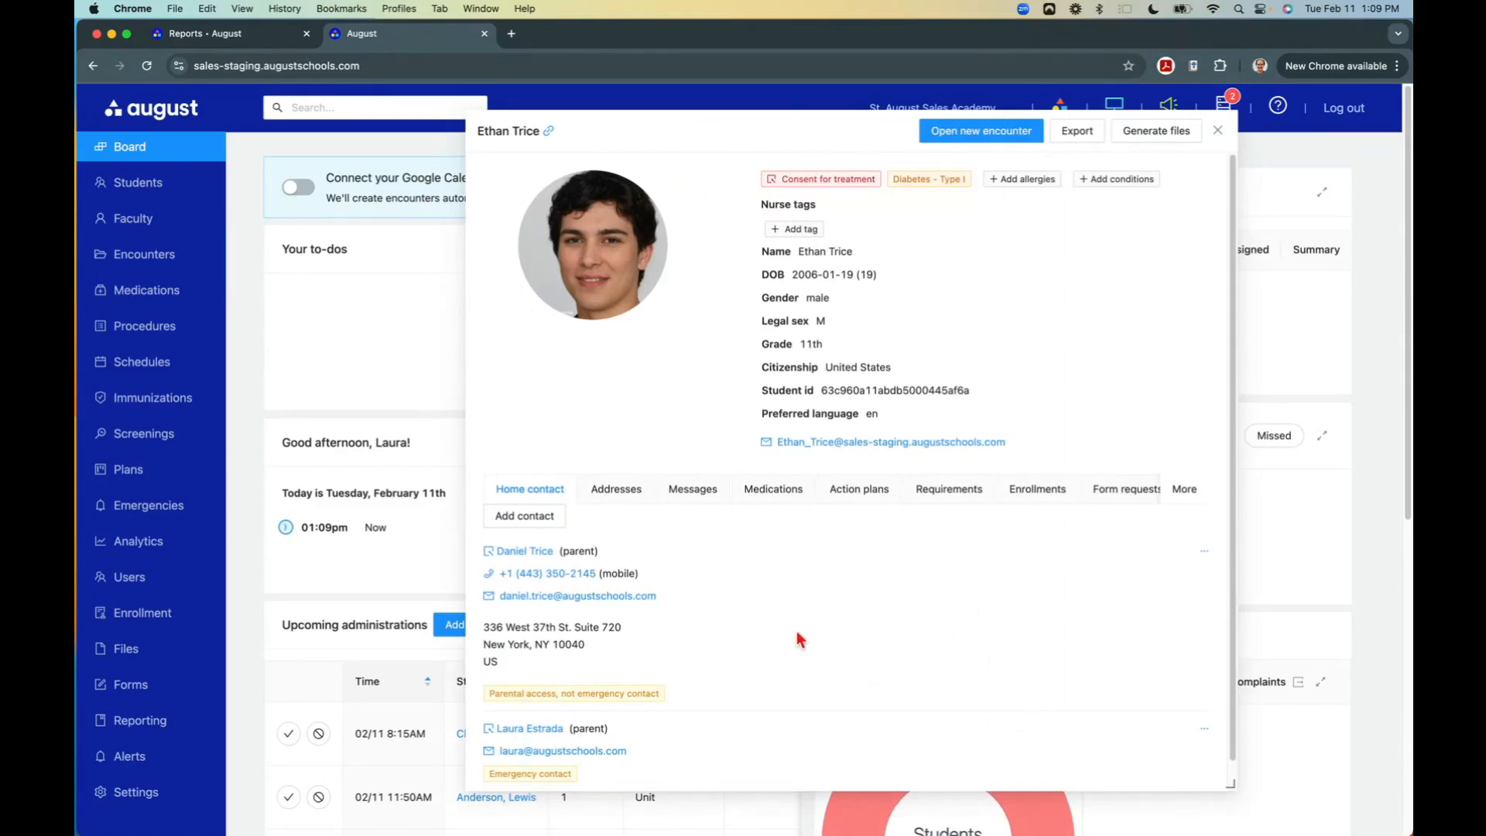
pyautogui.moveTo(926, 195)
pyautogui.click(774, 495)
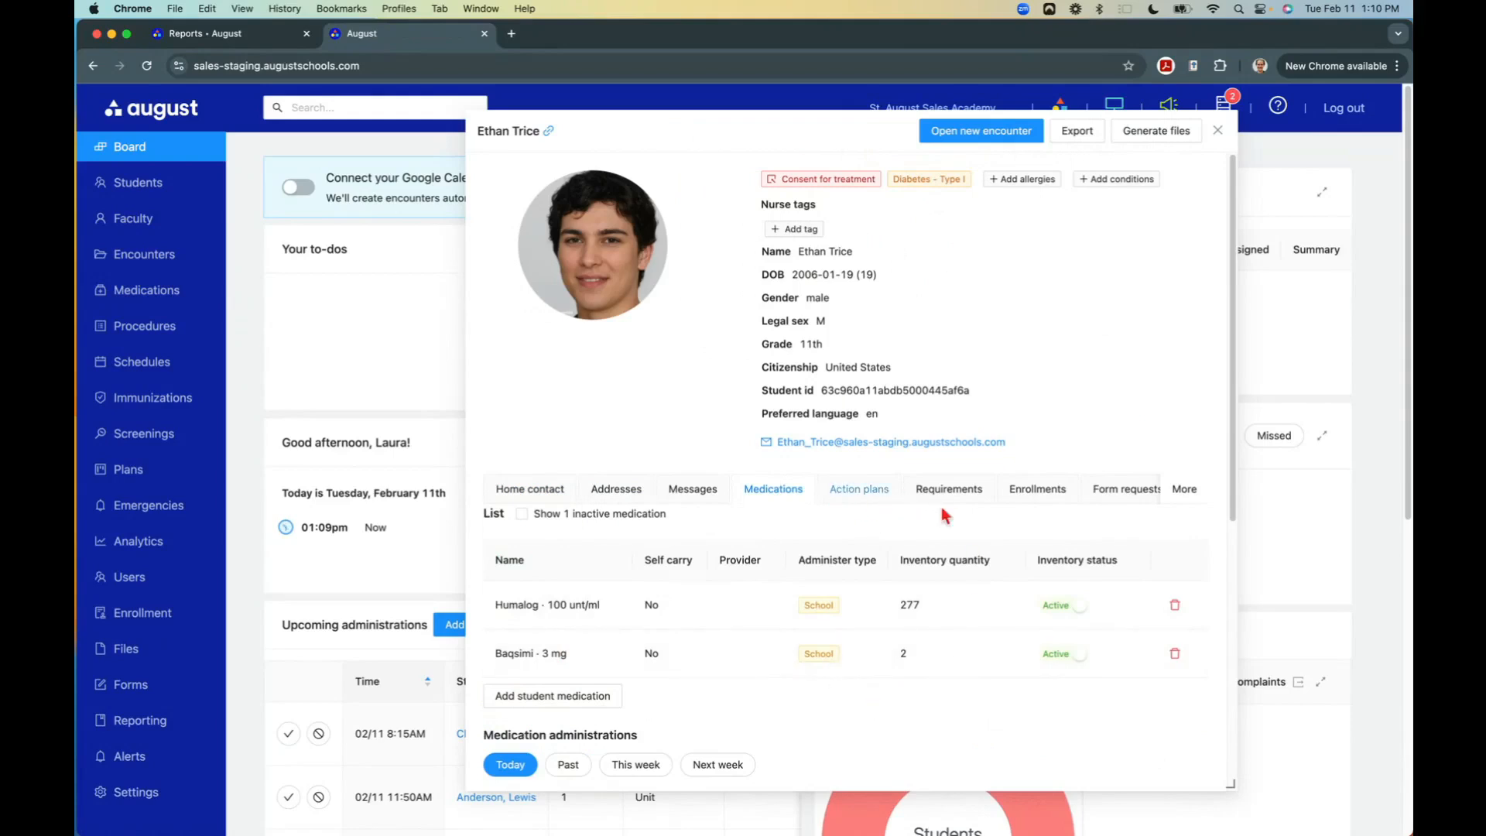
# Look through the remaining profile sections and open the student's immunizations.
pyautogui.hscroll(2, 1099, 499)
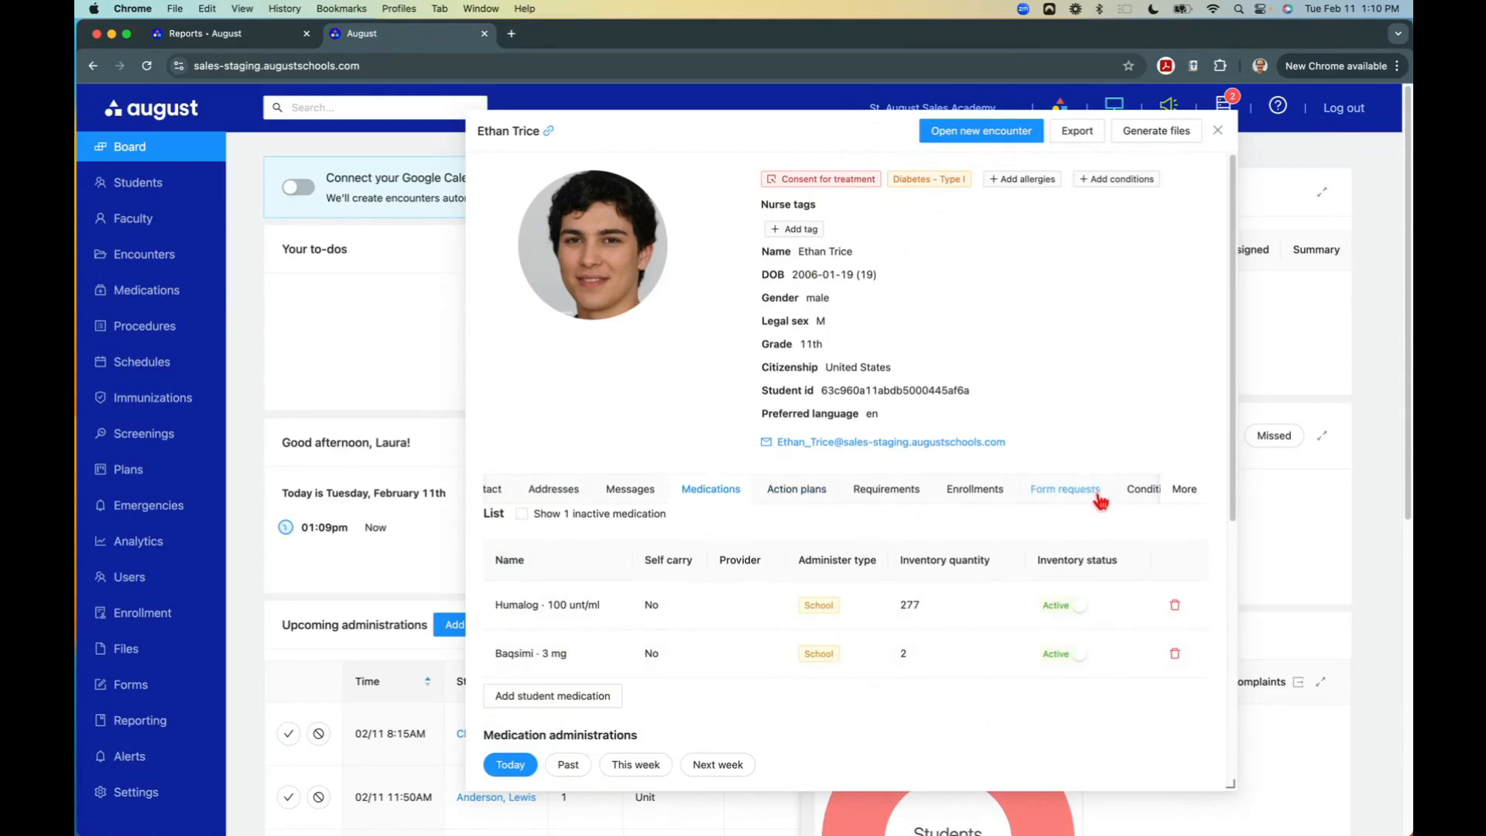
pyautogui.hscroll(2, 1099, 499)
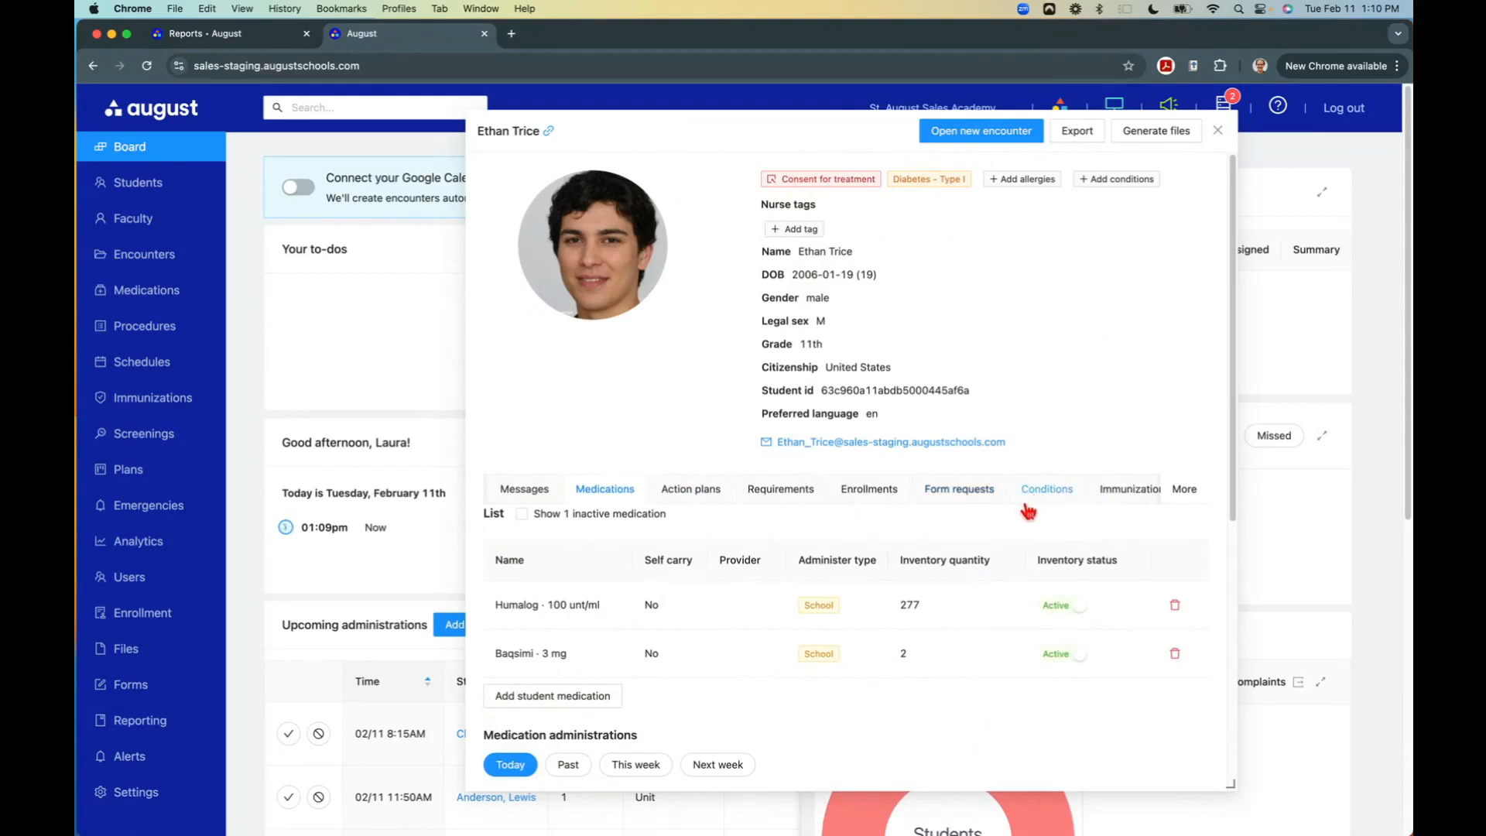
pyautogui.scroll(-1, 1053, 519)
pyautogui.hscroll(3, 1007, 495)
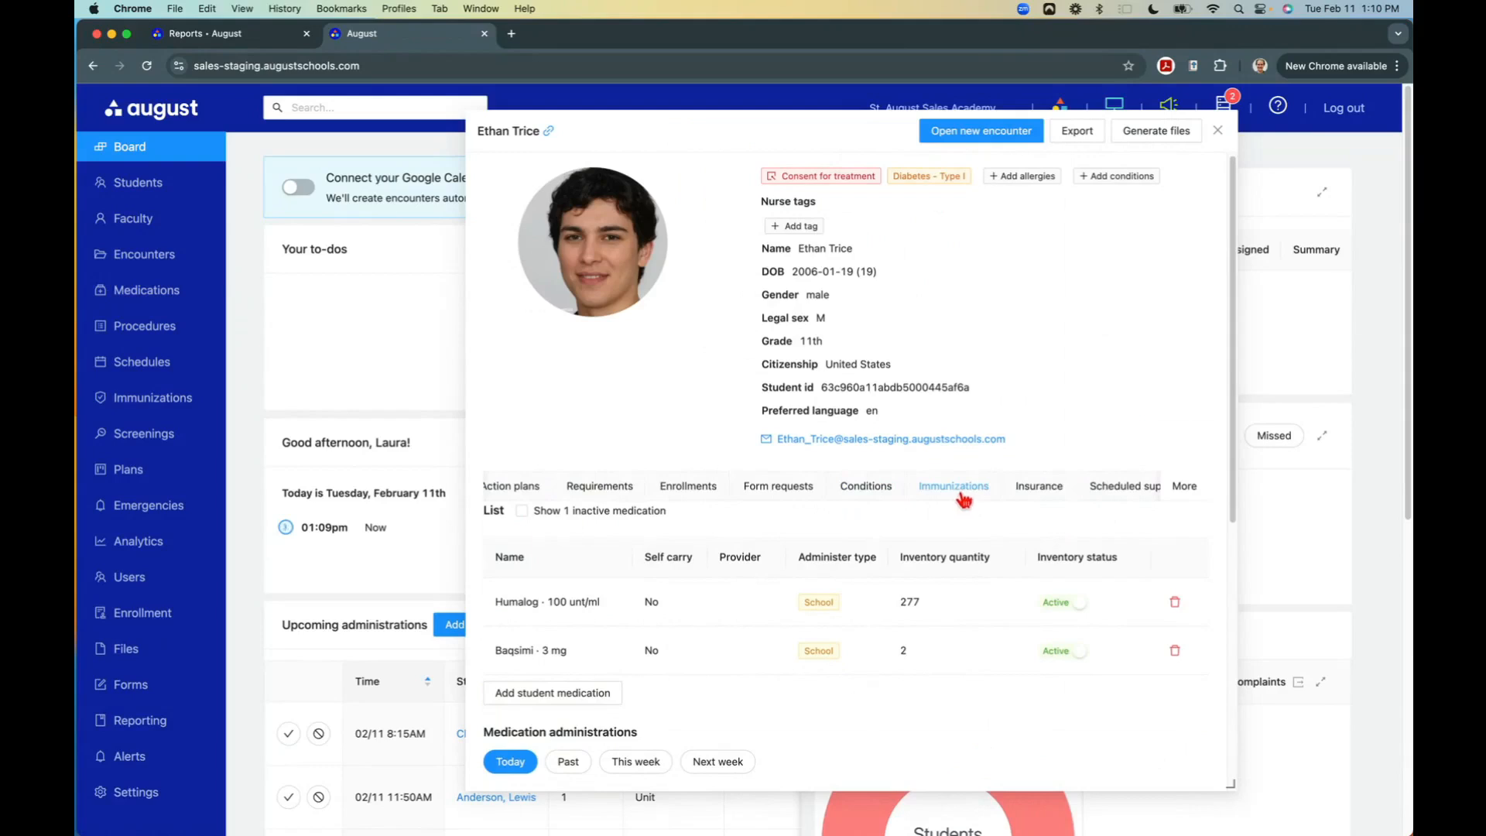
pyautogui.click(964, 498)
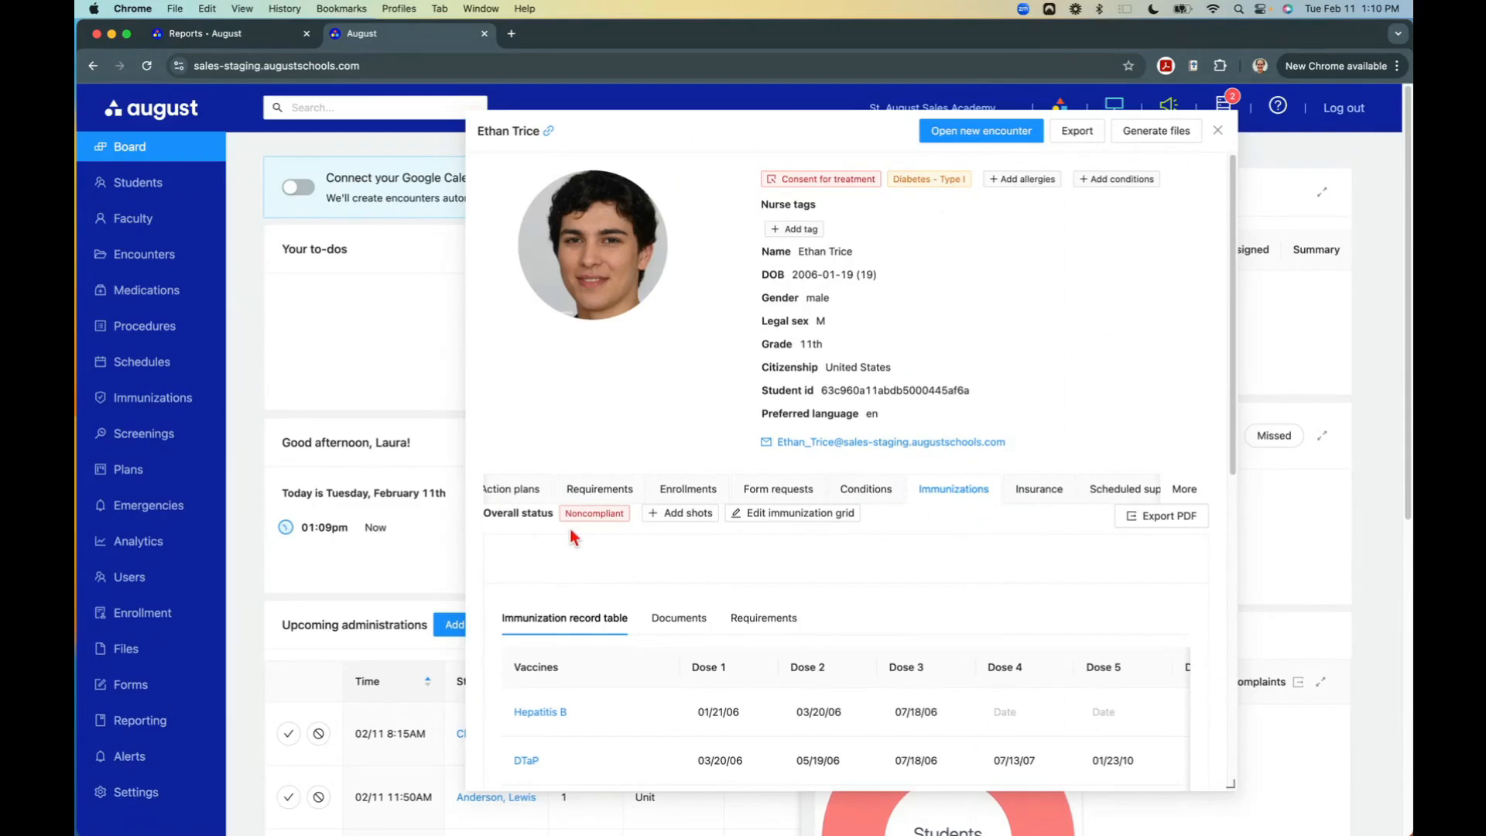
# Examine the immunization record table and the reasons the Varicella and Tdap rows are flagged.
pyautogui.scroll(-5, 988, 591)
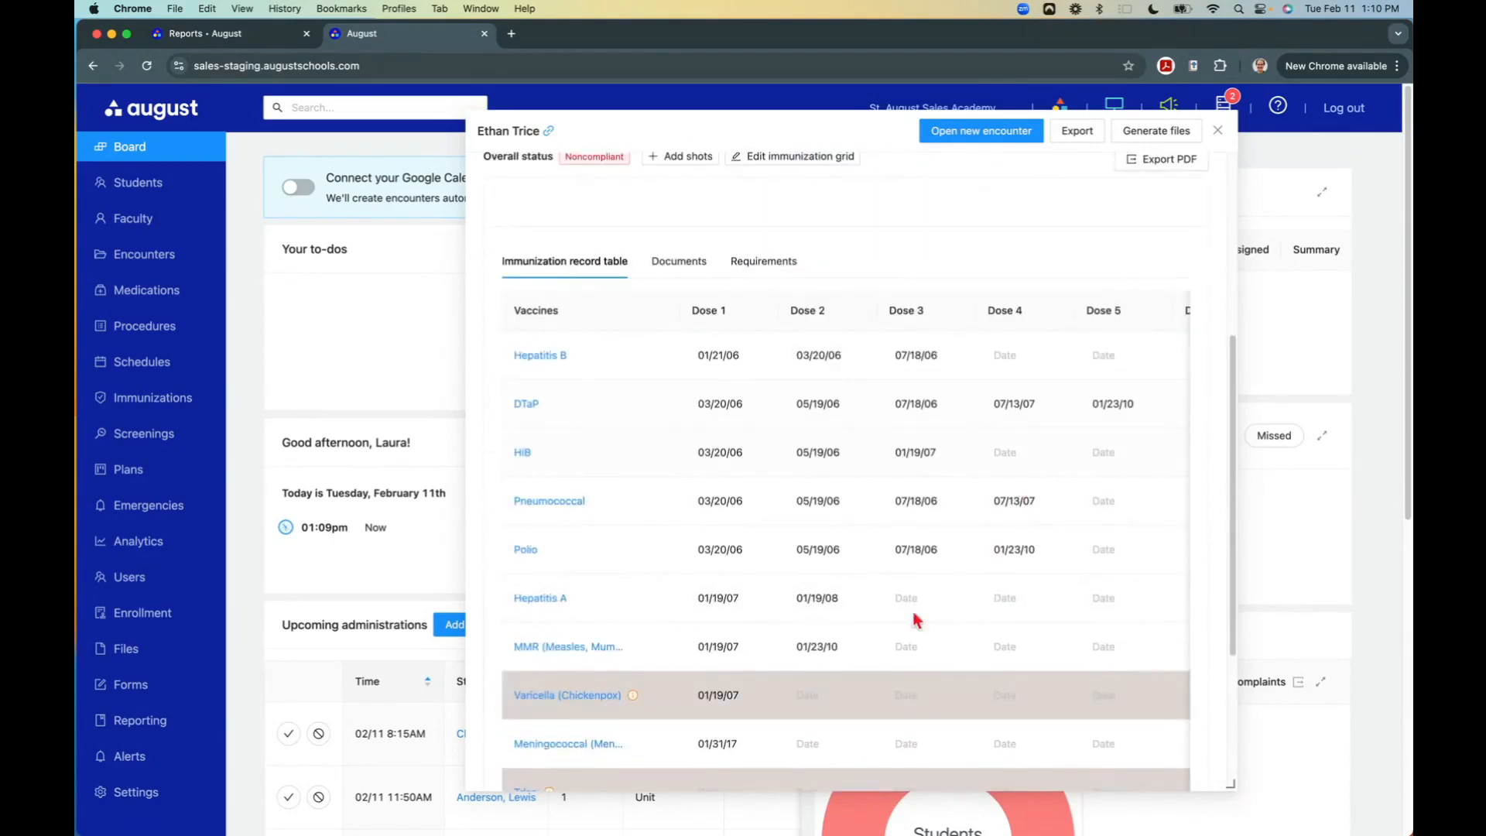
pyautogui.scroll(-2, 1075, 611)
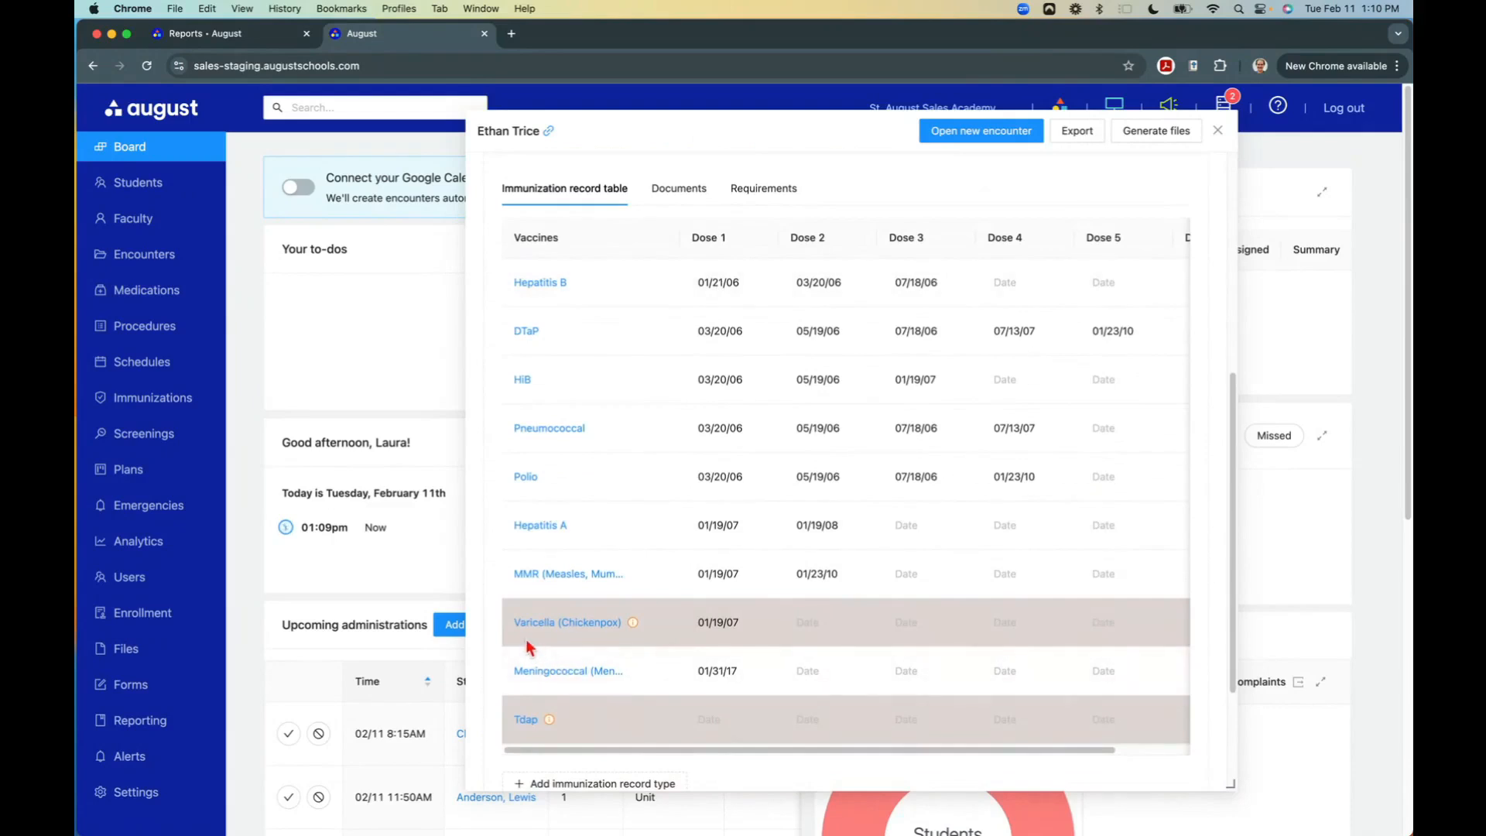
pyautogui.moveTo(548, 638)
pyautogui.moveTo(634, 627)
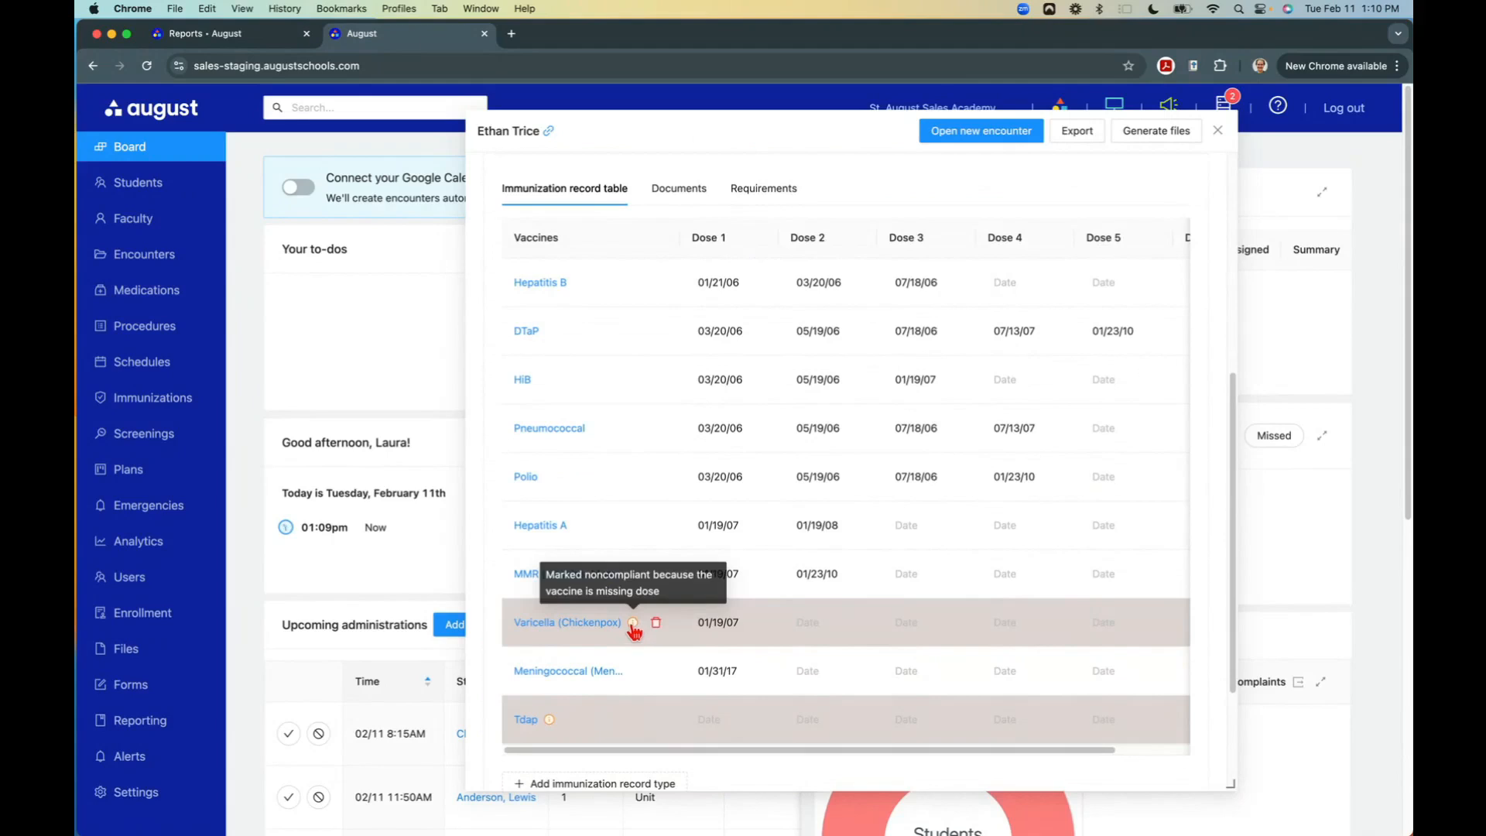
pyautogui.moveTo(550, 721)
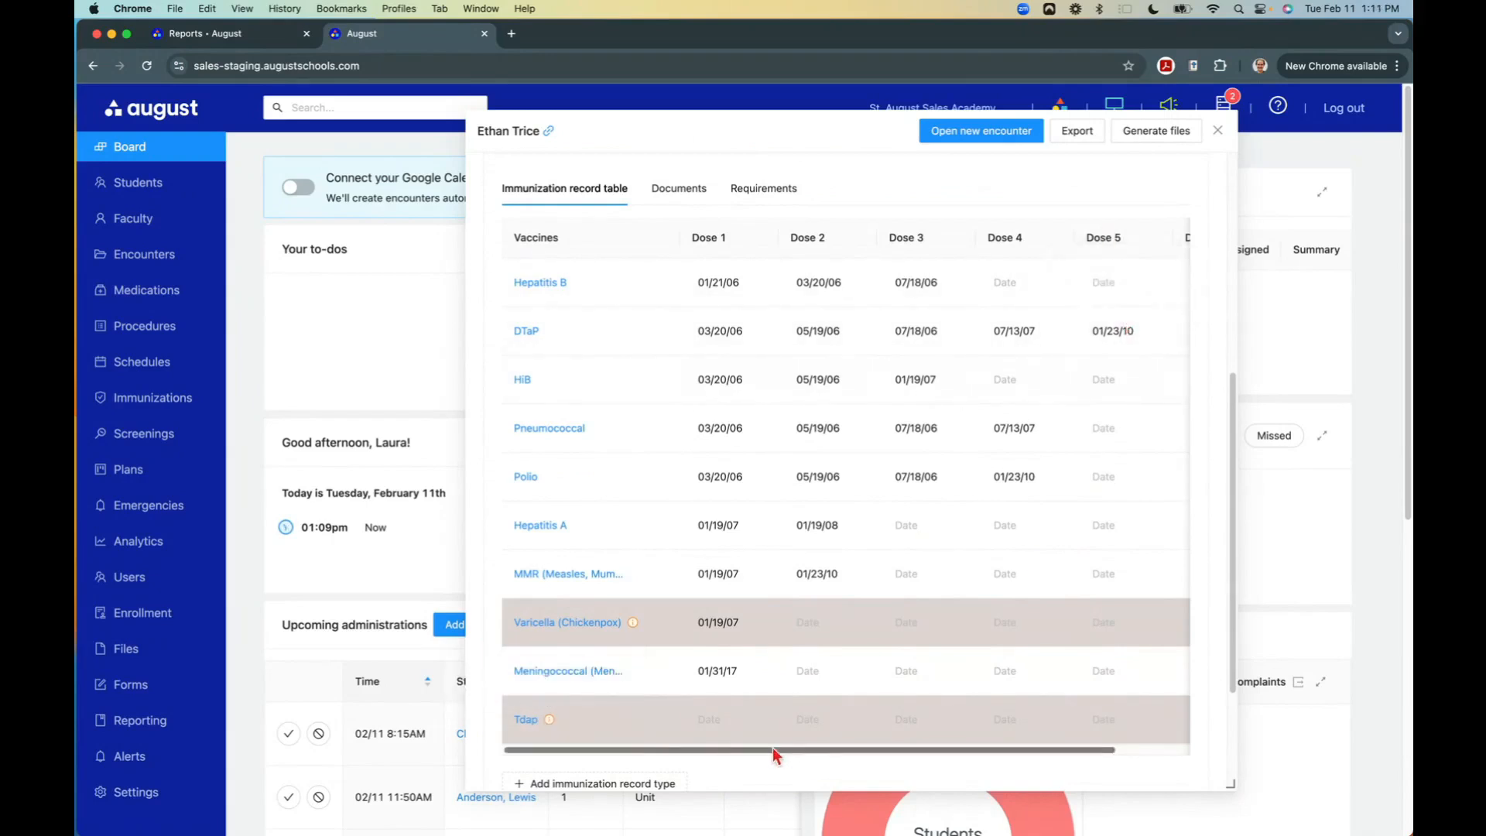
pyautogui.moveTo(710, 720)
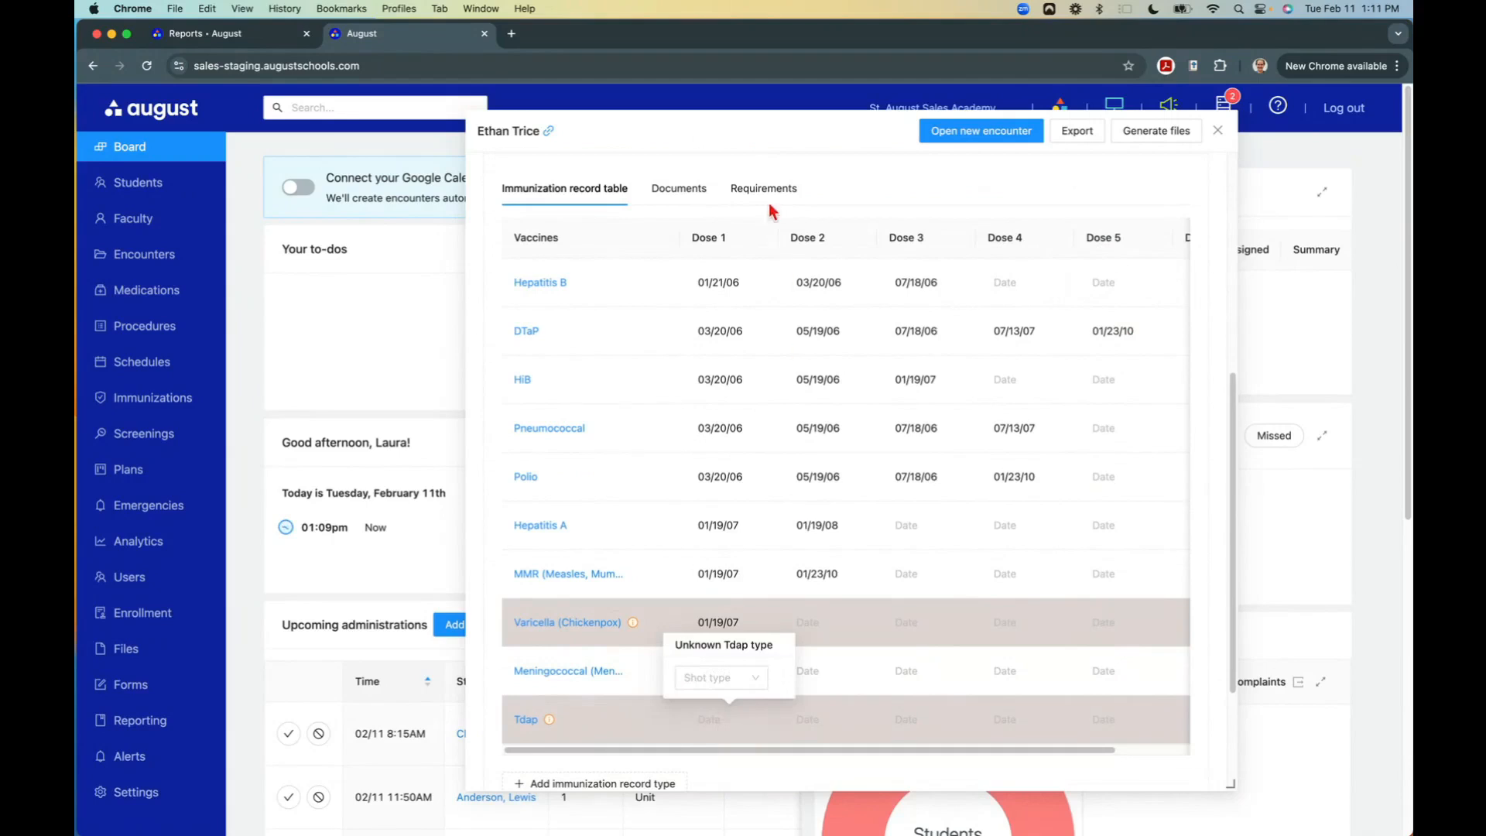
# Open the updated immunization record PDF from the student's immunization documents and place it beside the profile.
pyautogui.click(693, 192)
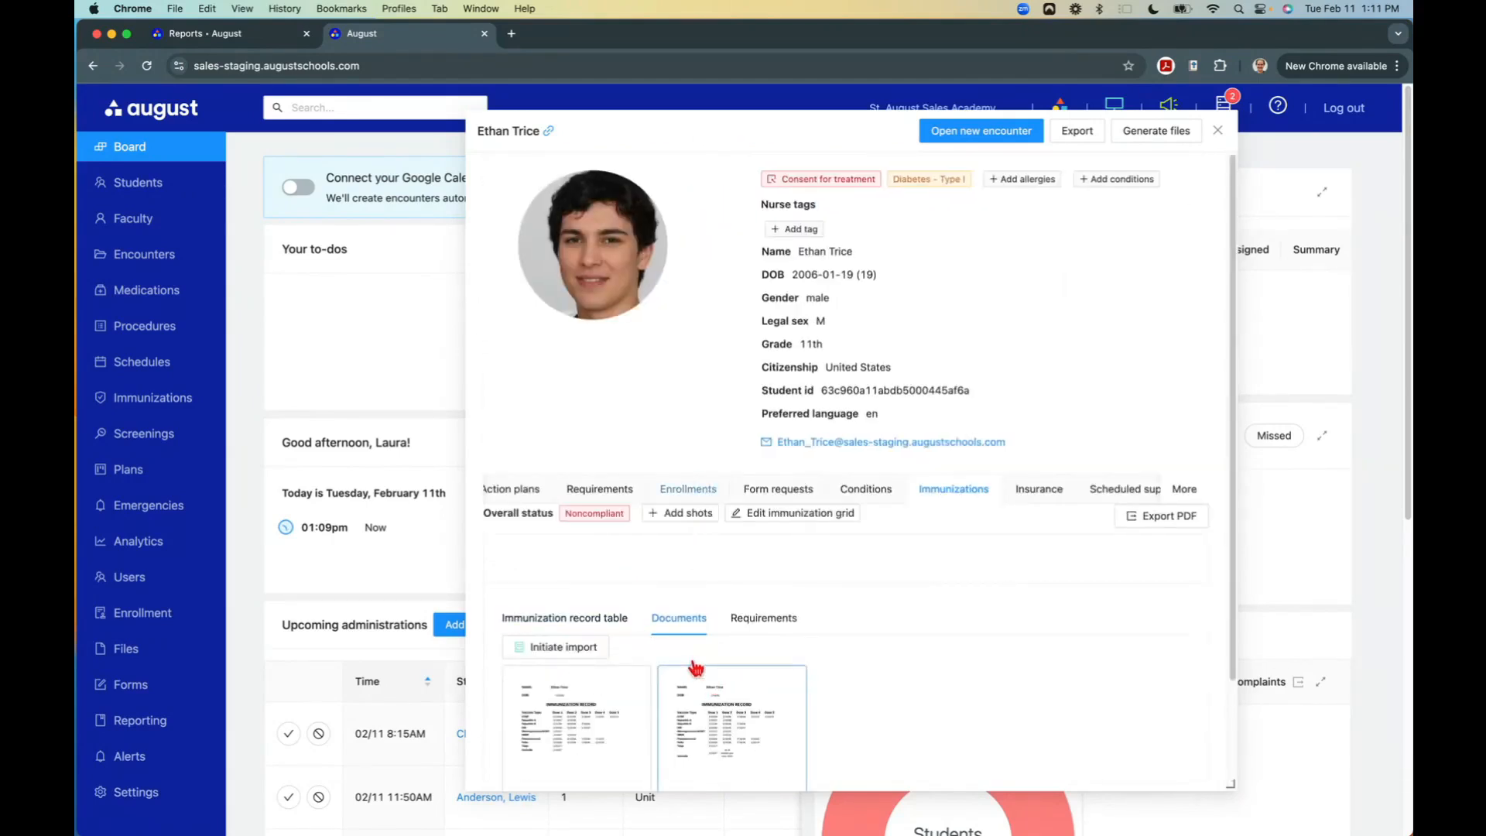
pyautogui.scroll(-1, 671, 639)
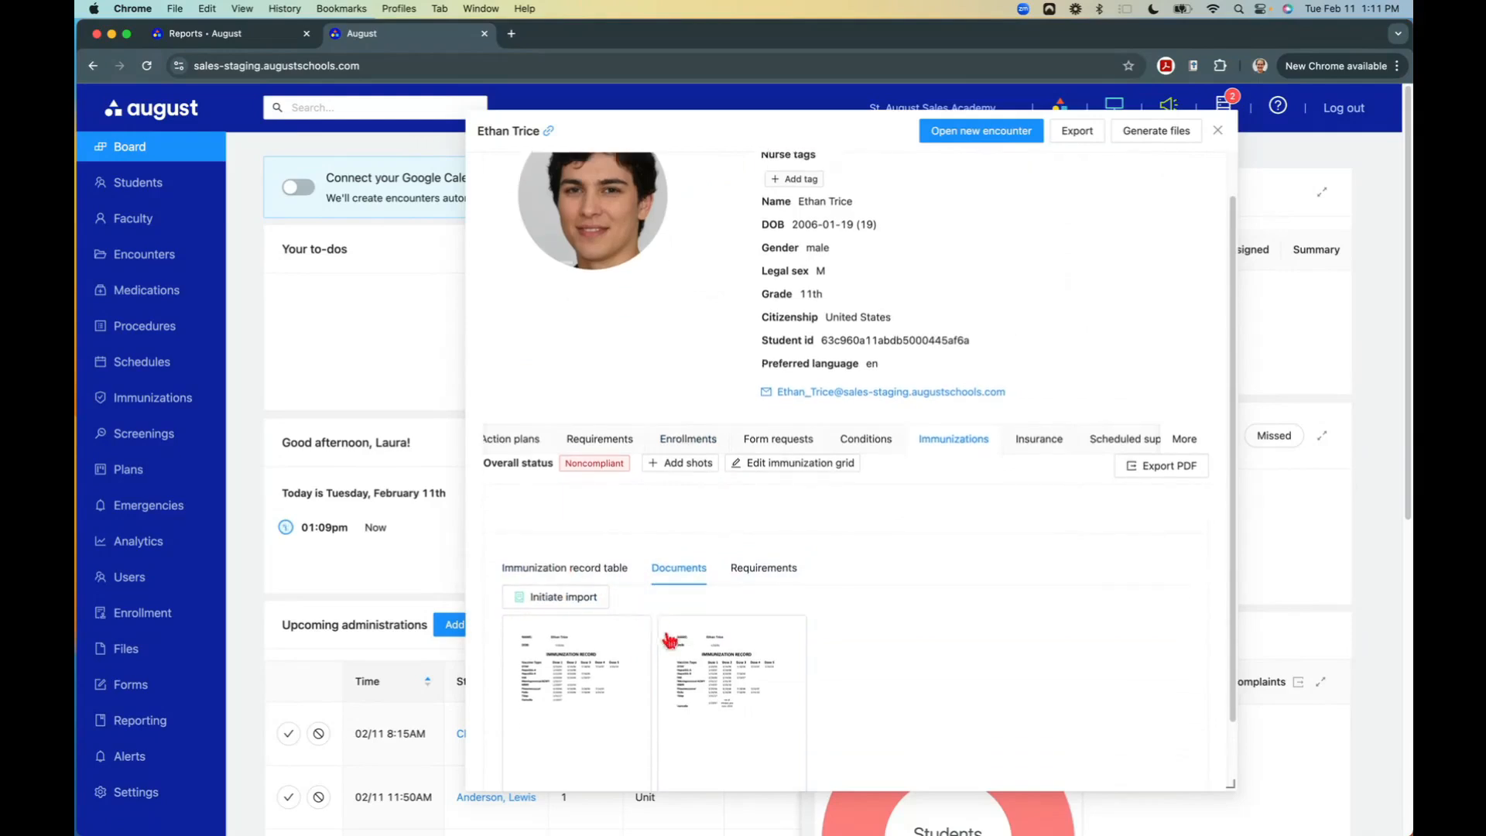
pyautogui.click(723, 681)
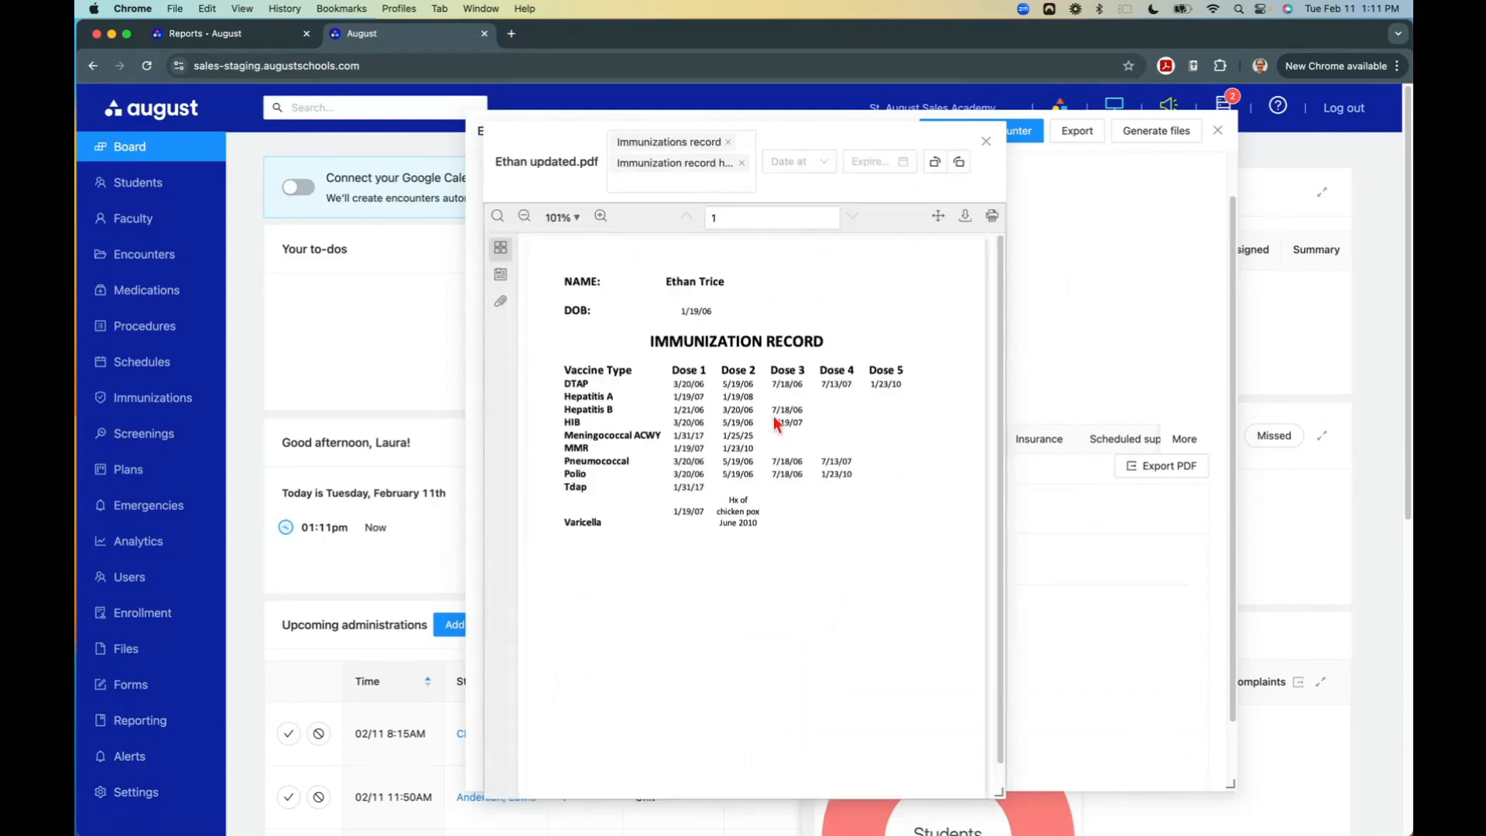
pyautogui.moveTo(839, 133); pyautogui.dragTo(430, 121)
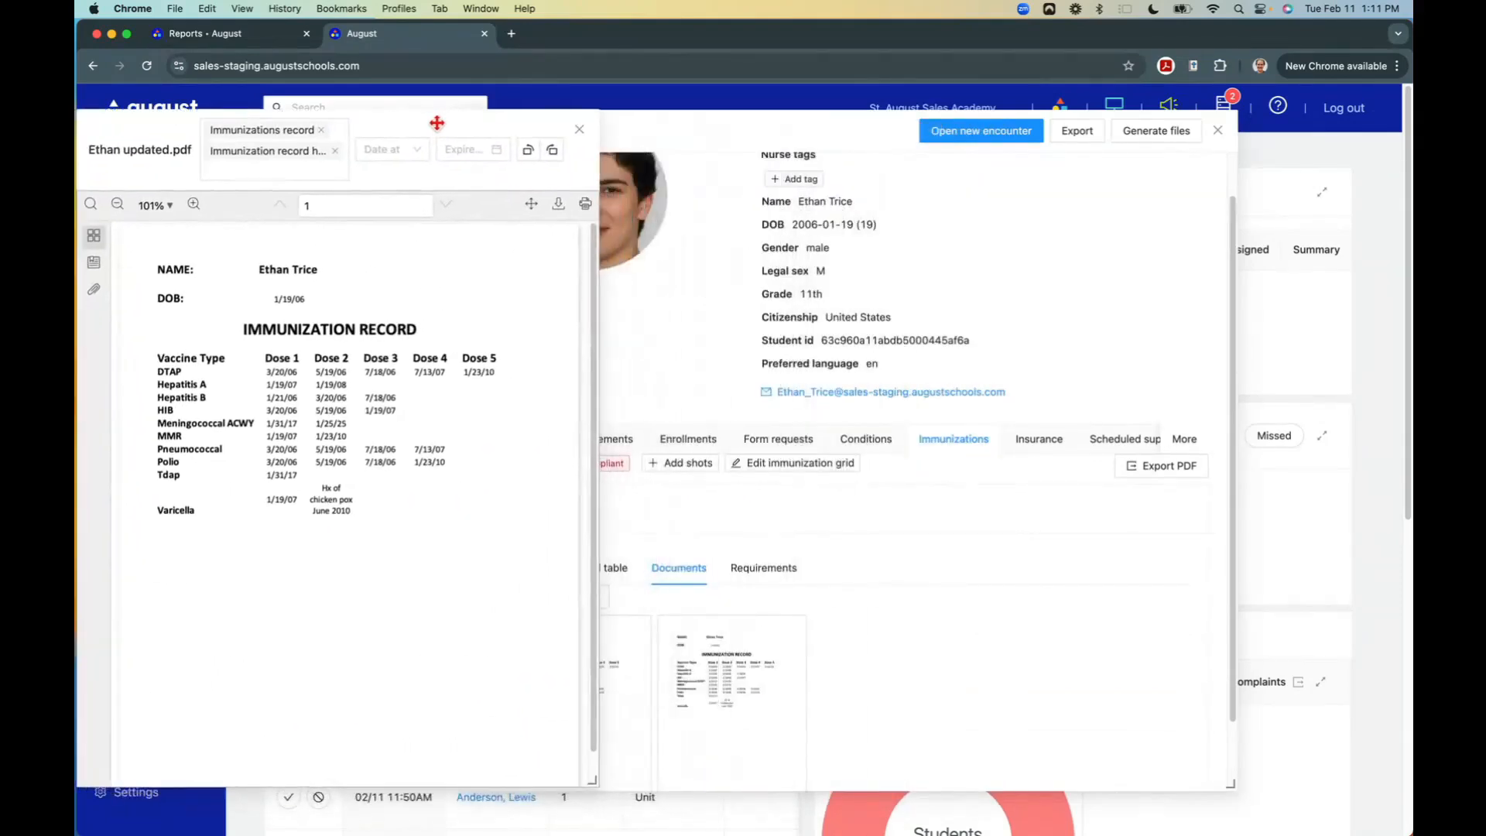
pyautogui.moveTo(757, 126); pyautogui.dragTo(864, 126)
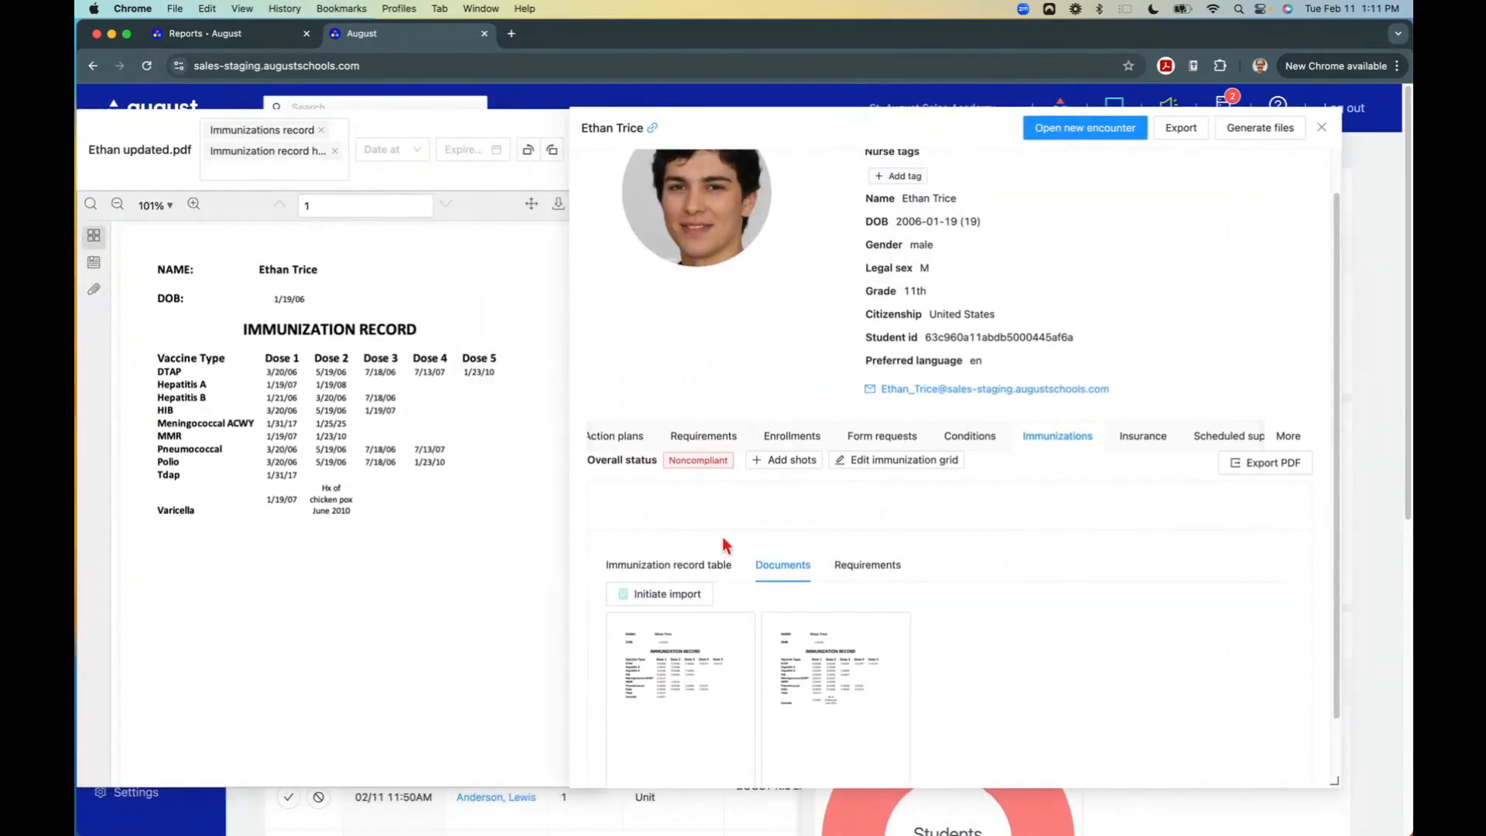
# Open the student's immunization grid for editing and place it beside the PDF record.
pyautogui.click(703, 565)
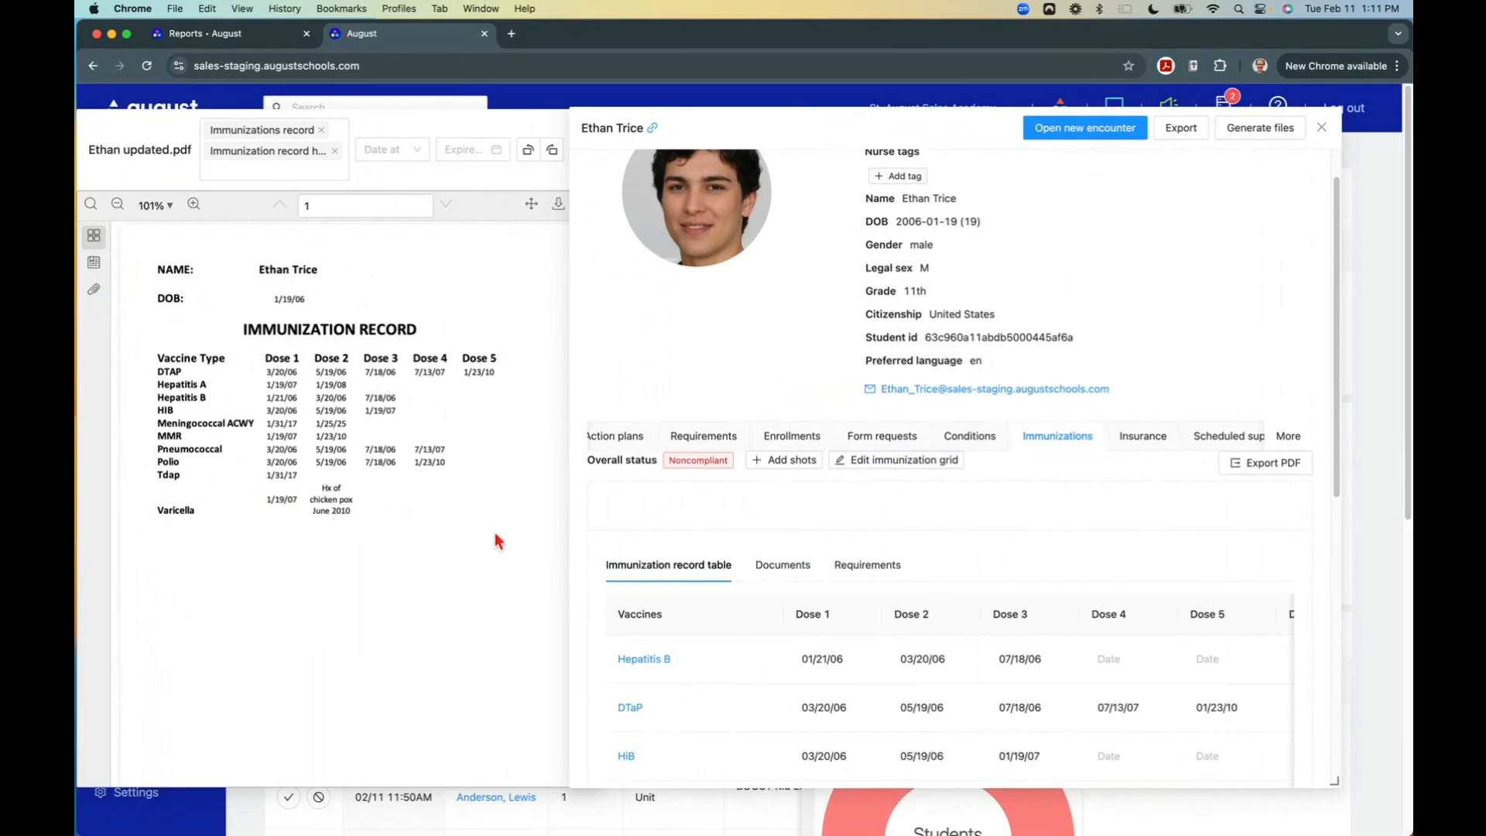
pyautogui.click(865, 464)
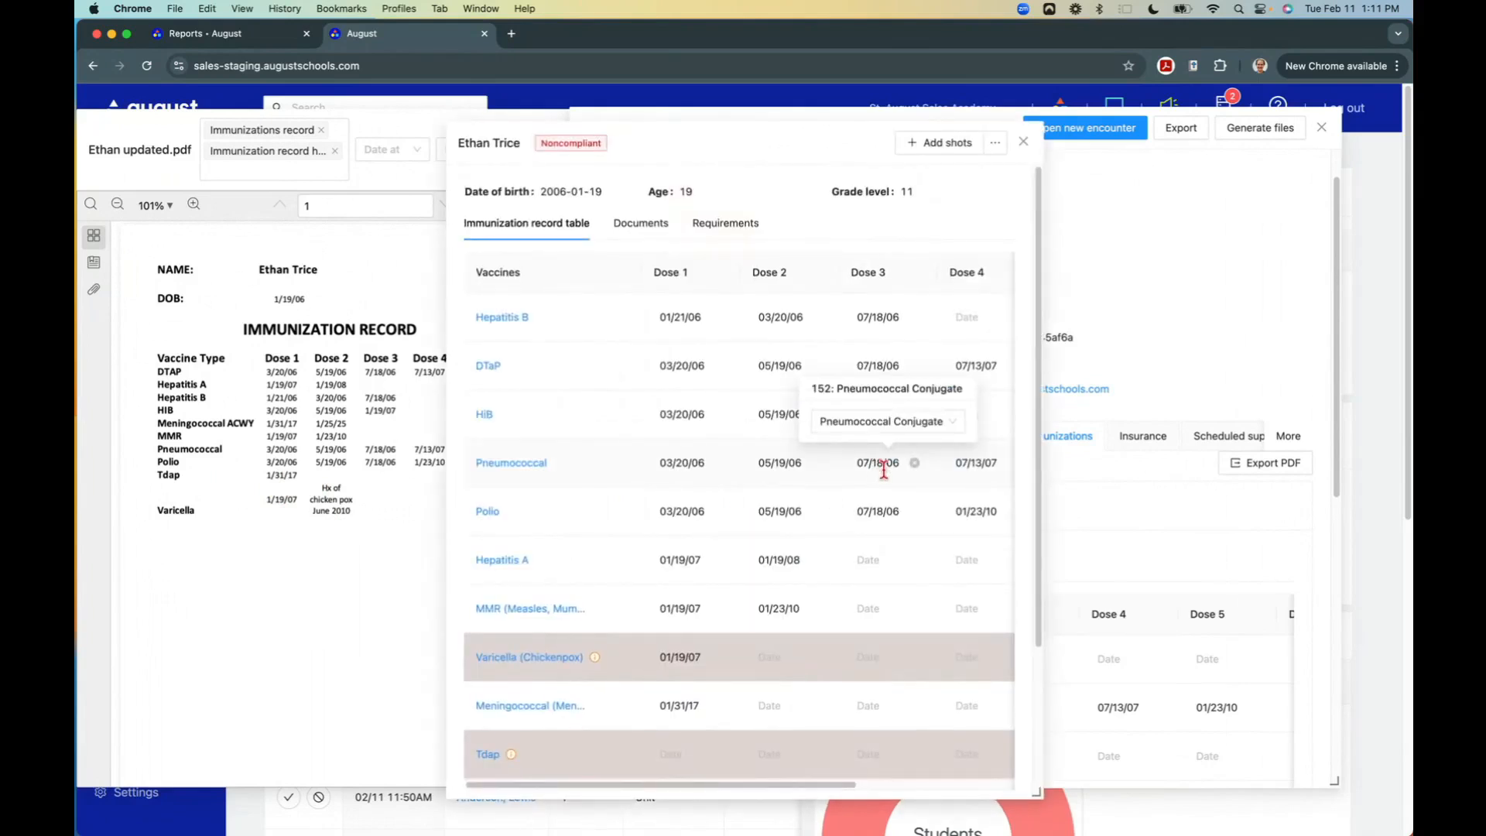
pyautogui.moveTo(773, 152); pyautogui.dragTo(869, 136)
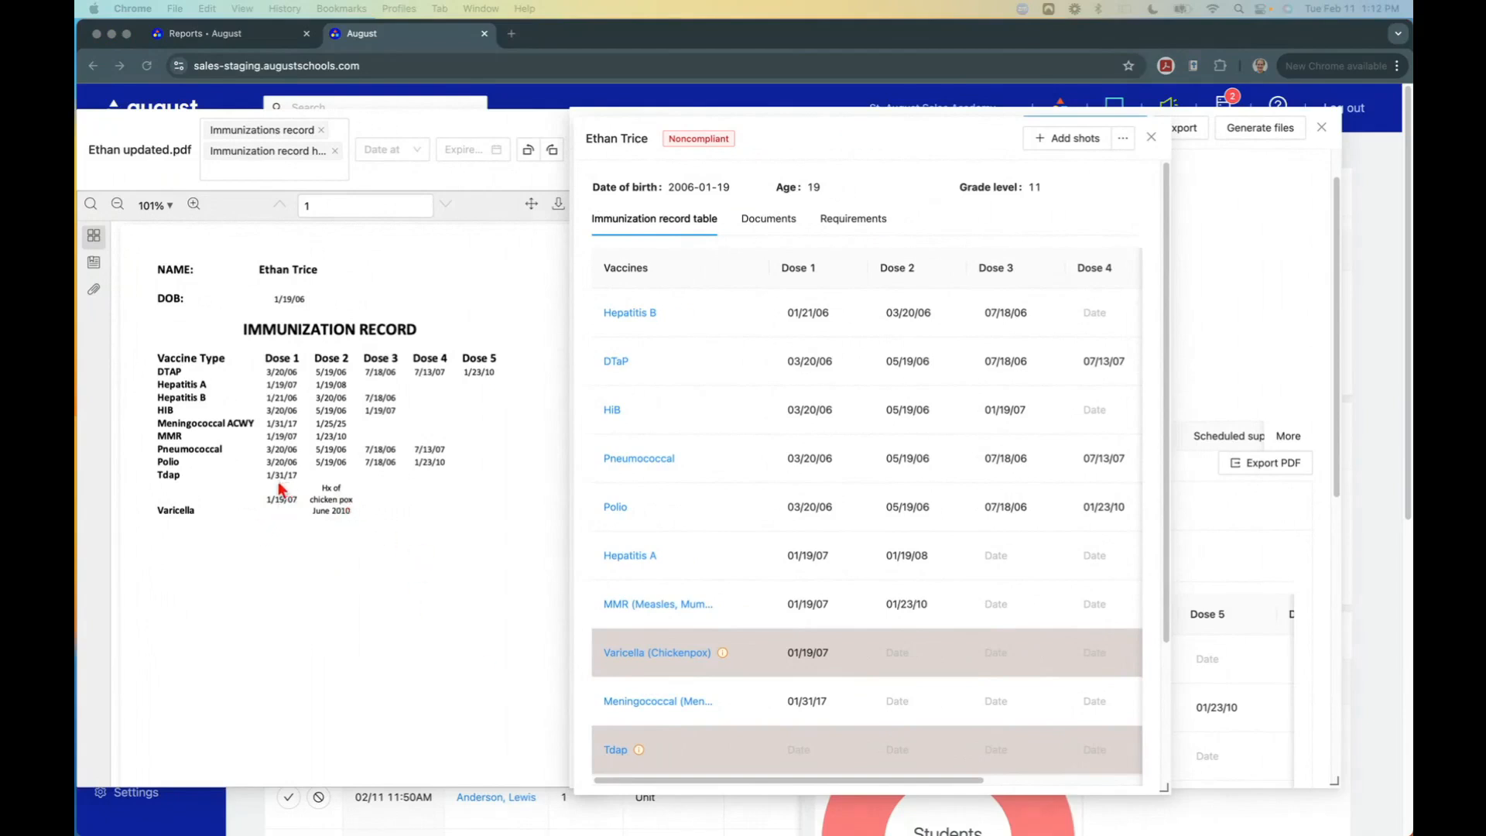
# Enter 01/19/07 as the date of Tdap dose 1.
pyautogui.scroll(-1, 287, 489)
pyautogui.click(809, 749)
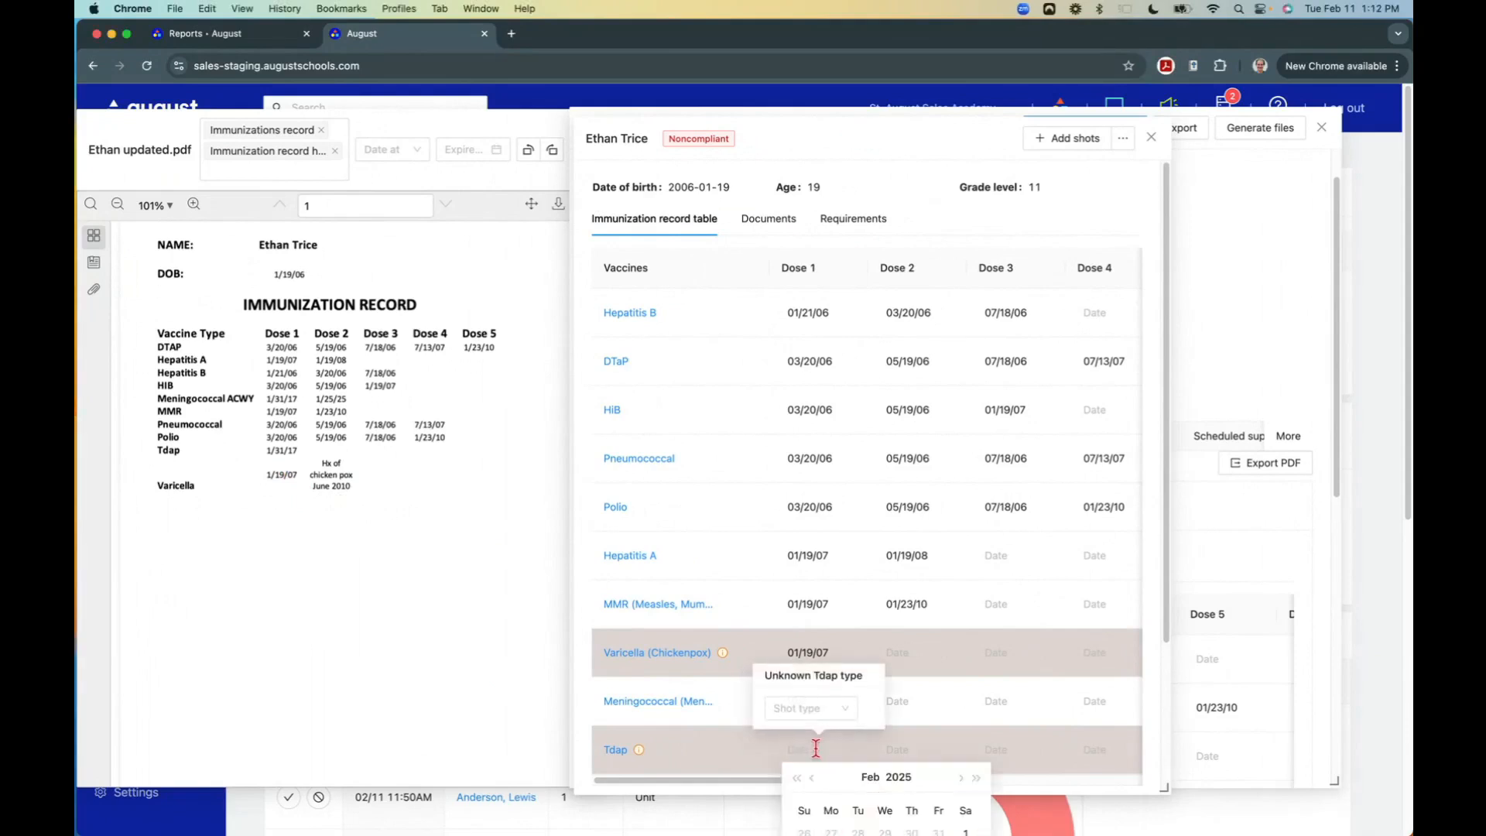
pyautogui.write('01/19/07')
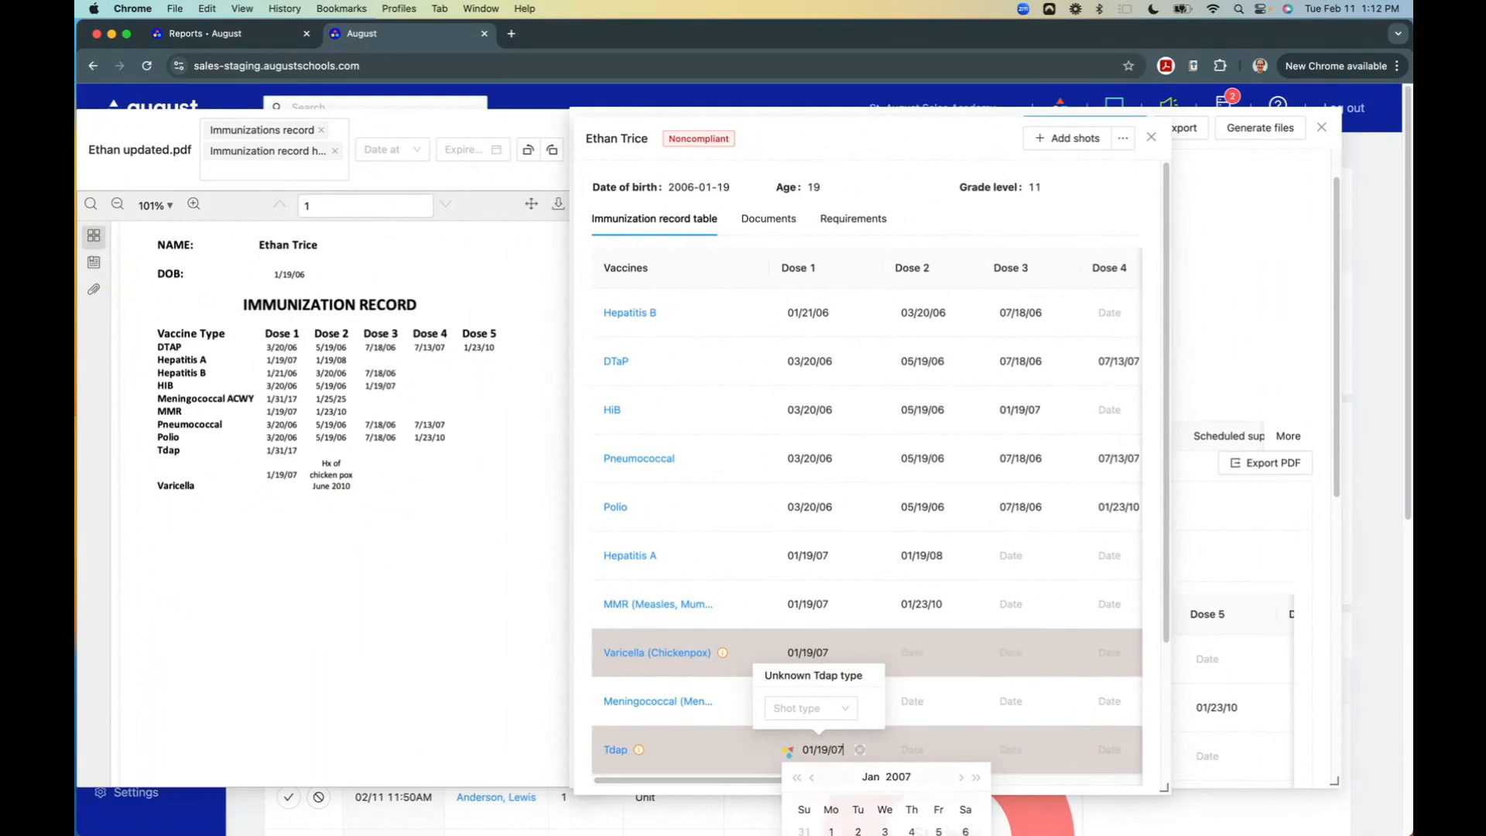
pyautogui.press('Return')
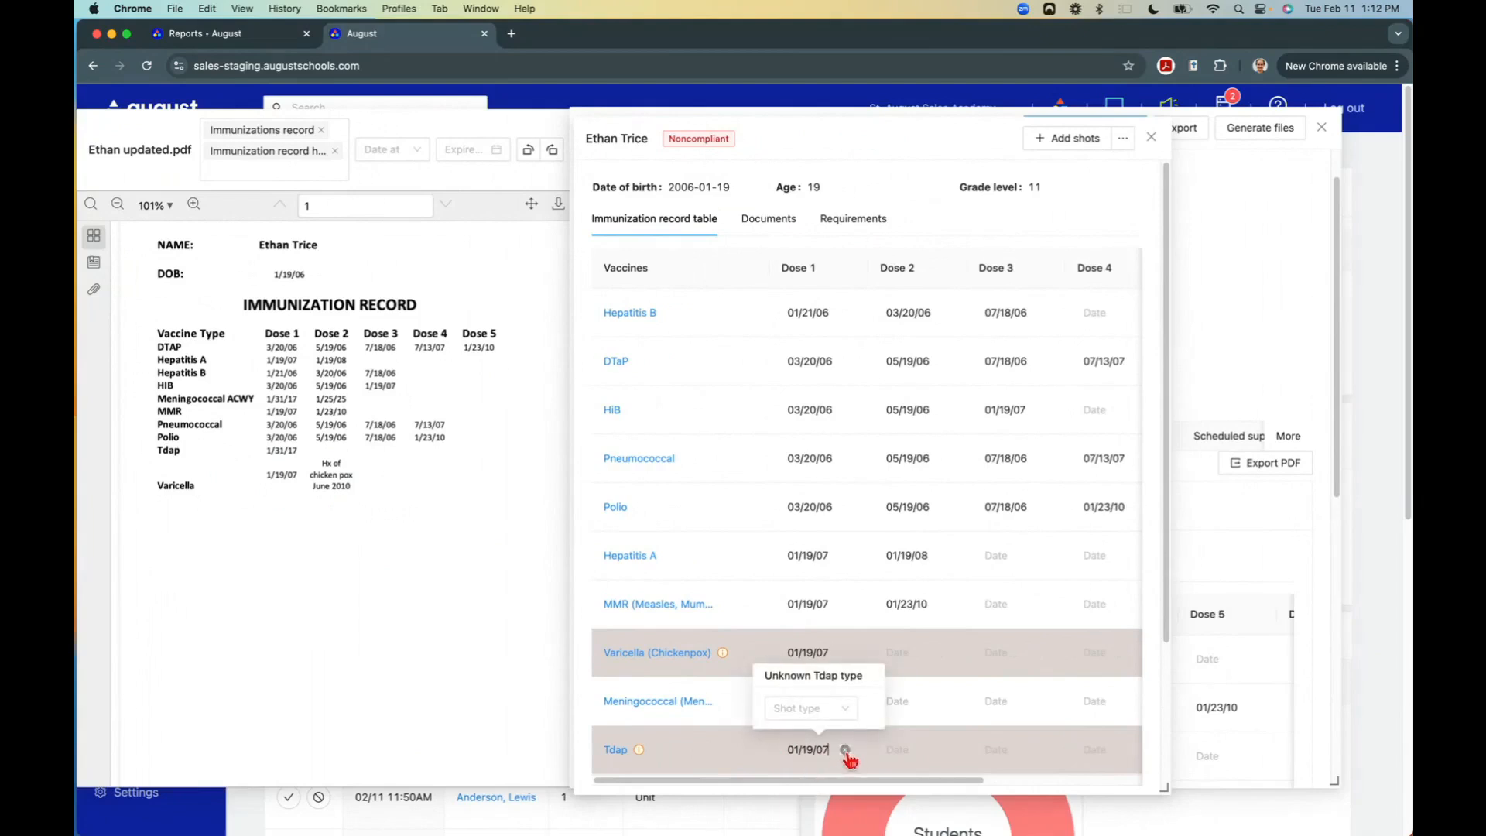
# Replace the date of Tdap dose 1 with 01/31/17.
pyautogui.click(846, 752)
pyautogui.write('01/31/17')
pyautogui.press('Return')
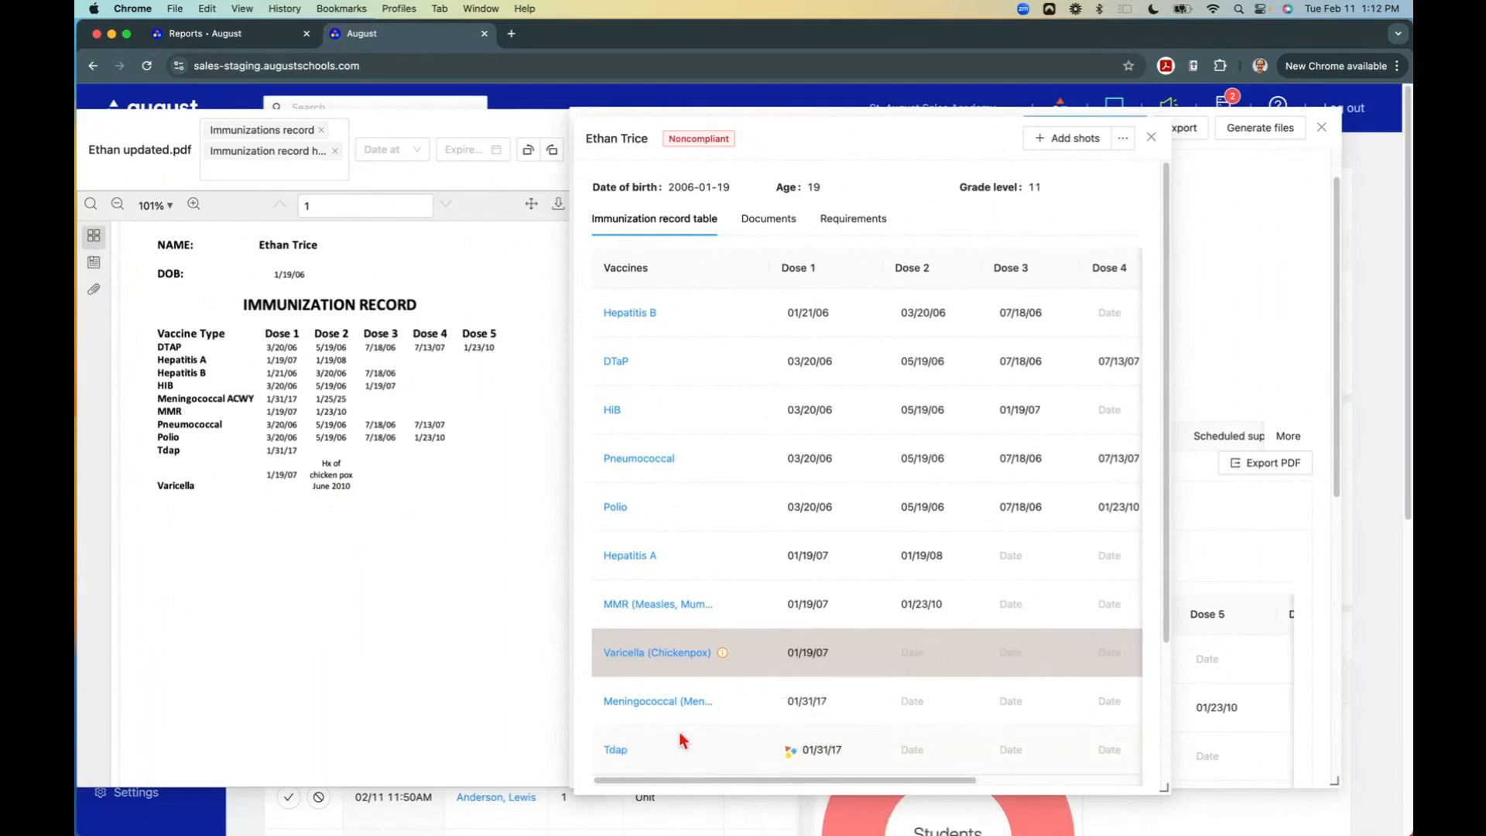
pyautogui.moveTo(607, 760)
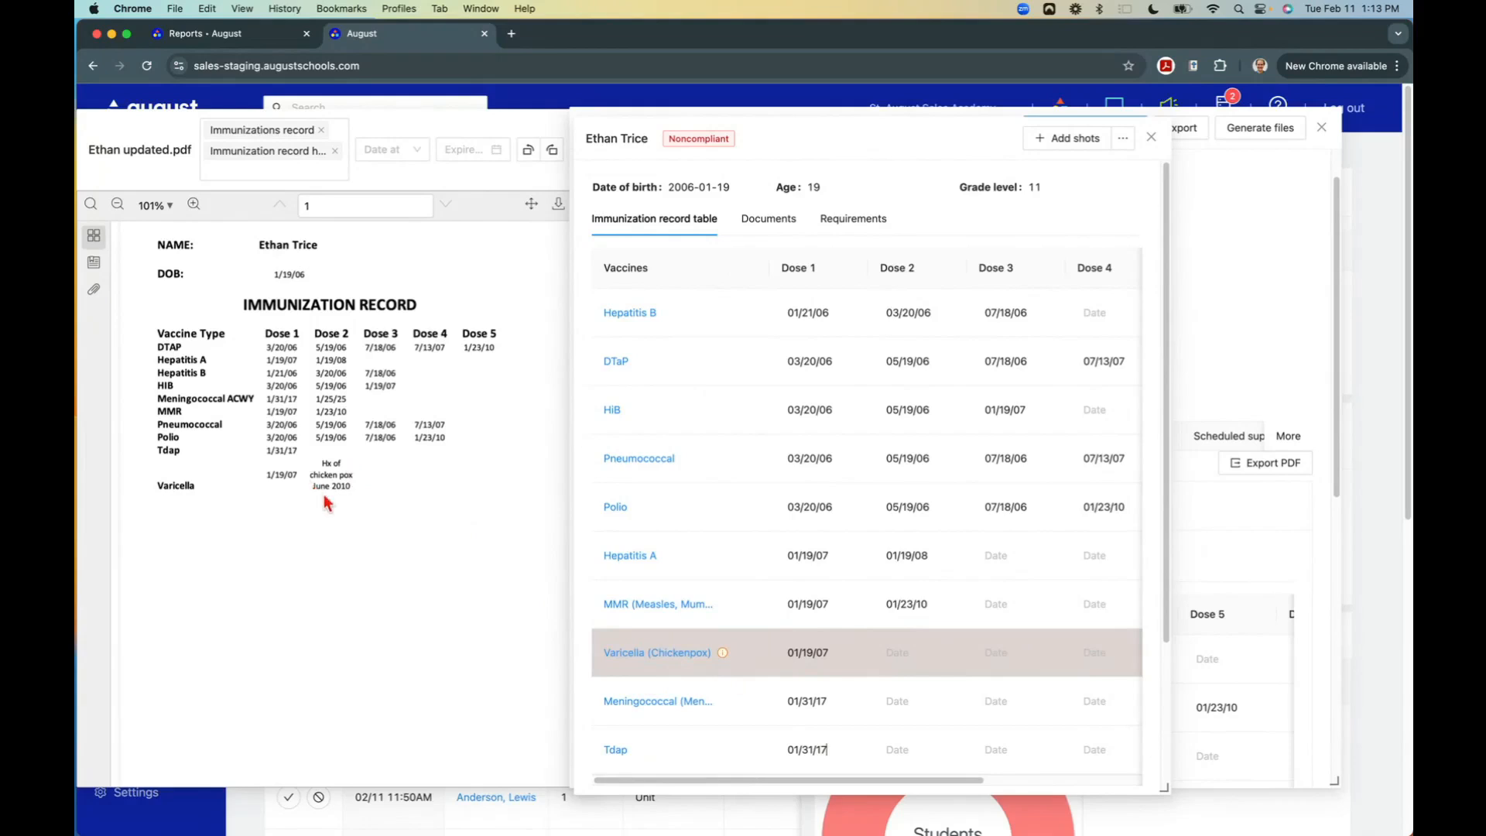
# Open the record options for Varicella (Chickenpox) and review the exemption types and the titer fields.
pyautogui.click(646, 655)
pyautogui.scroll(-4, 754, 677)
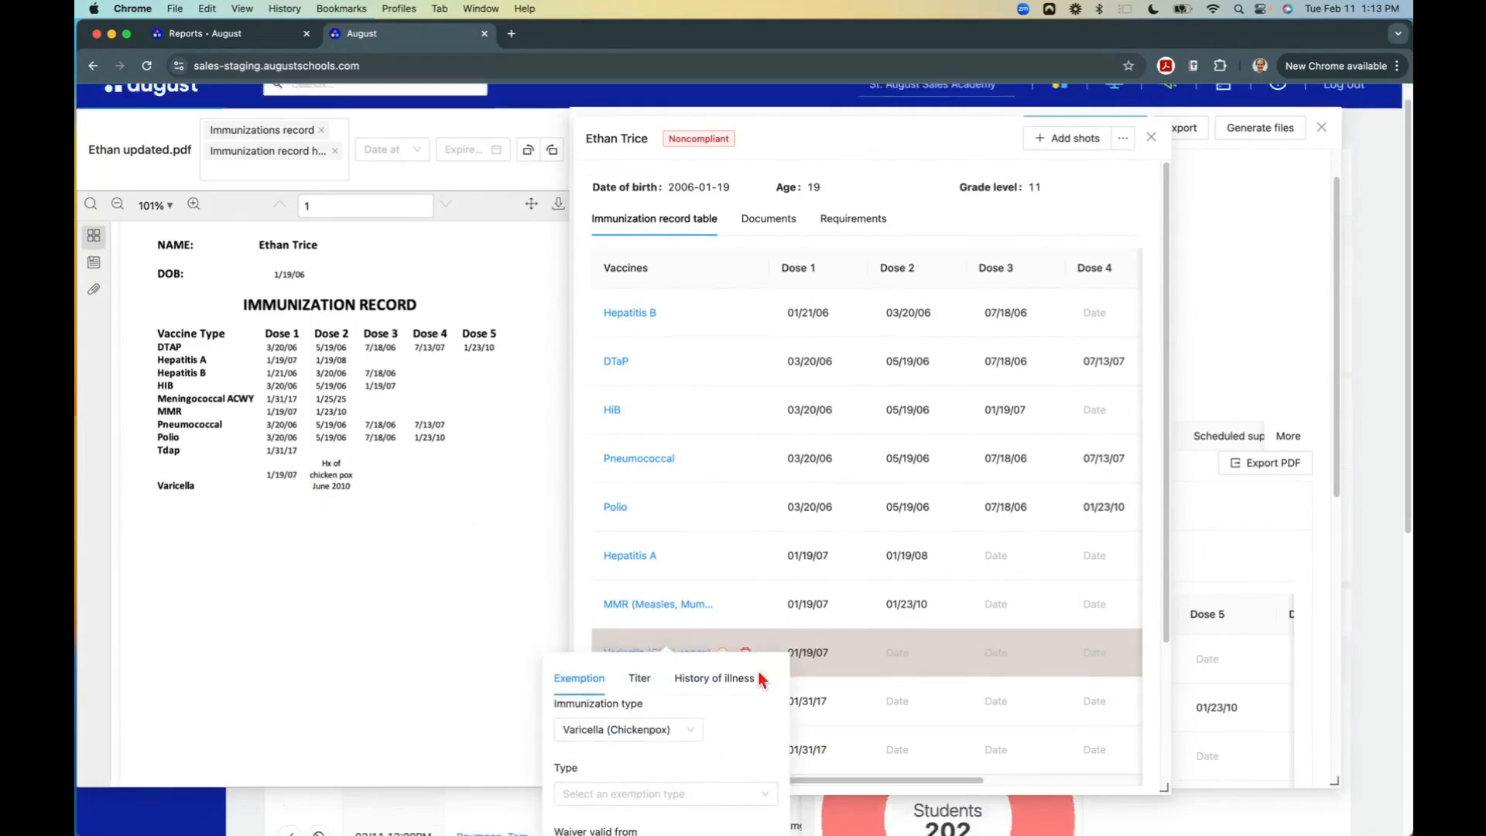
pyautogui.scroll(-3, 755, 681)
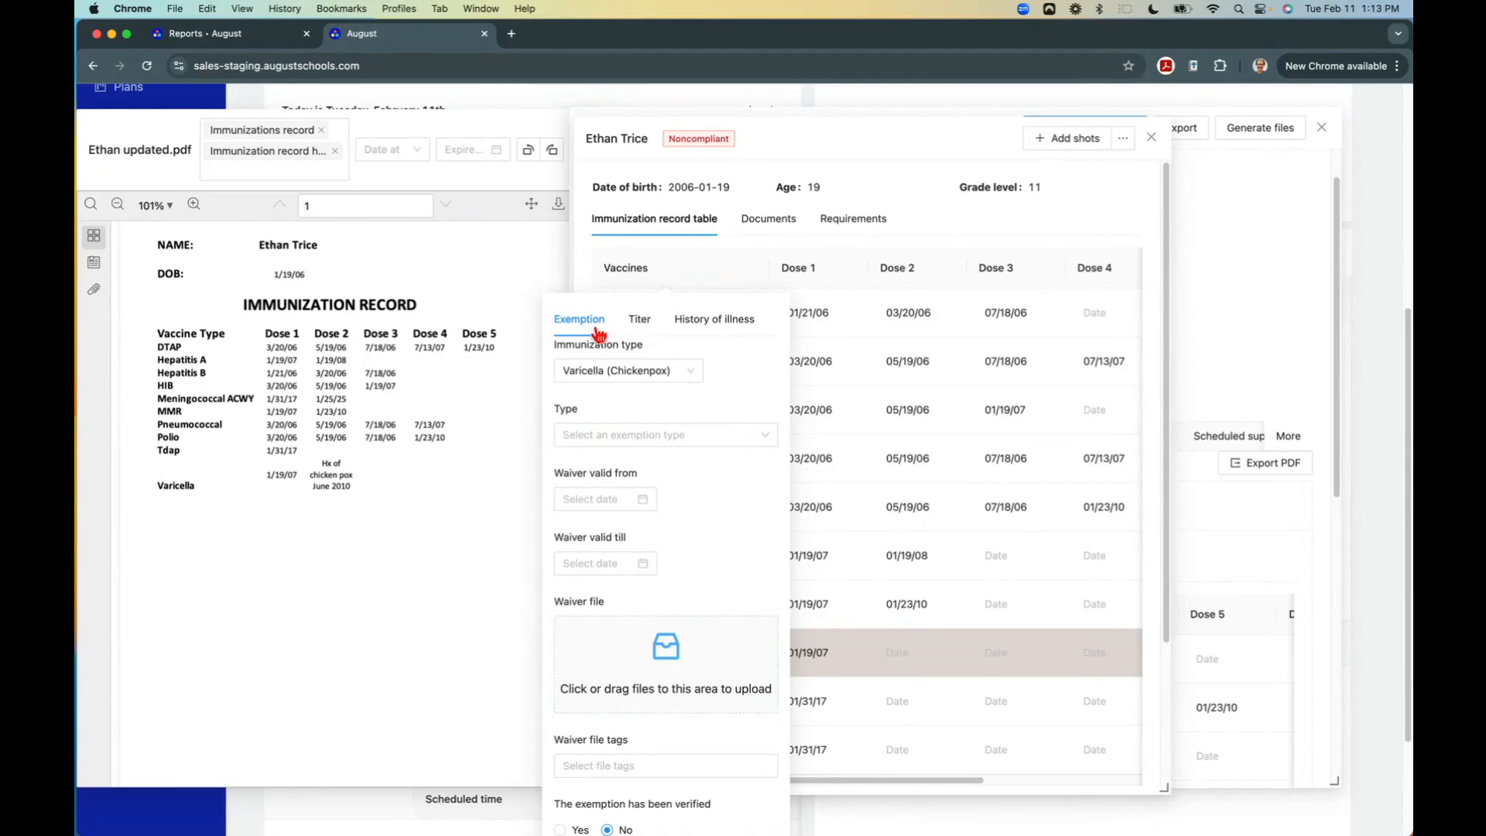
pyautogui.click(608, 434)
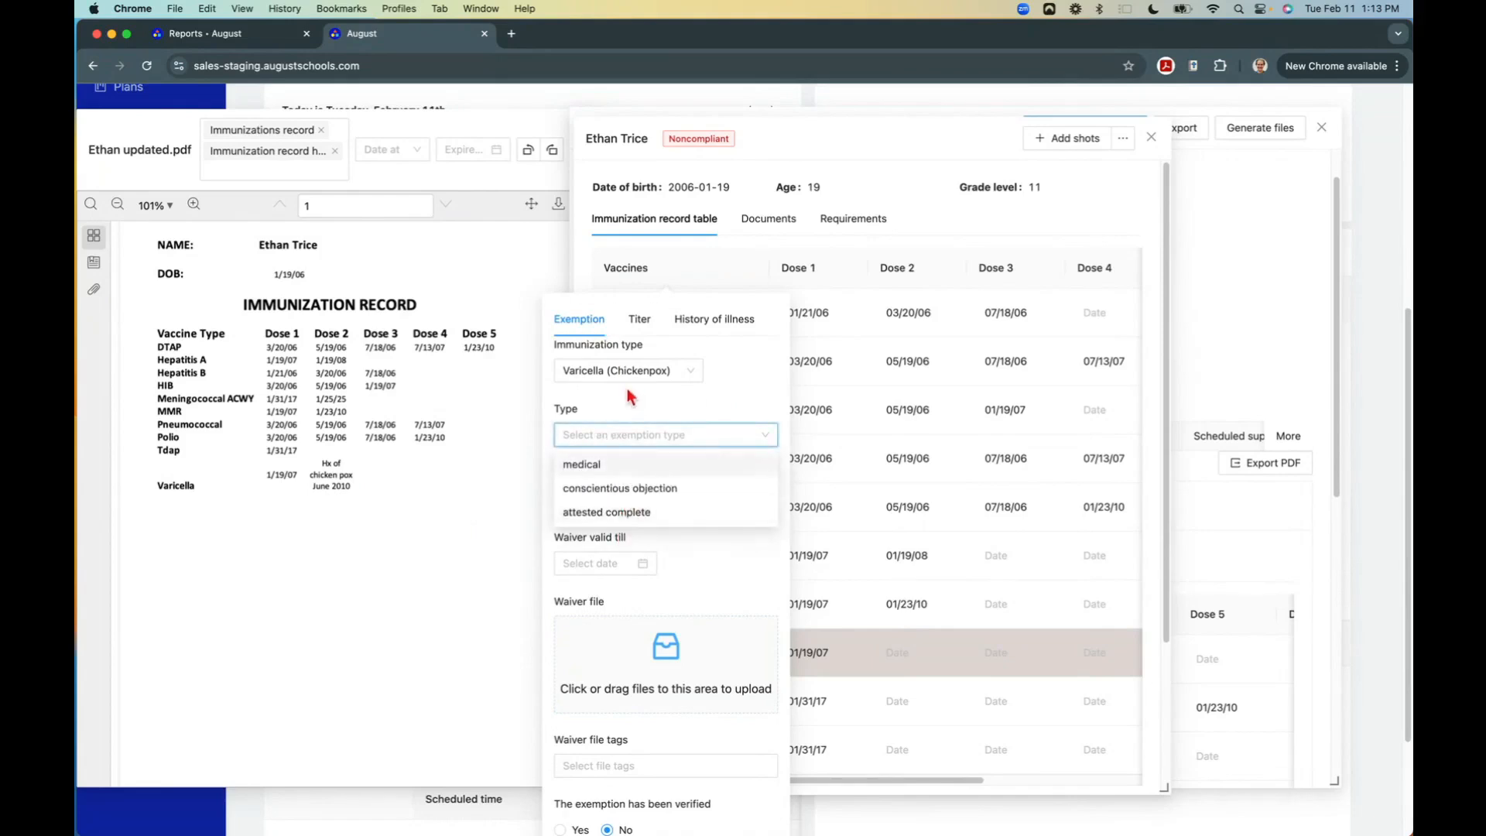
pyautogui.click(644, 322)
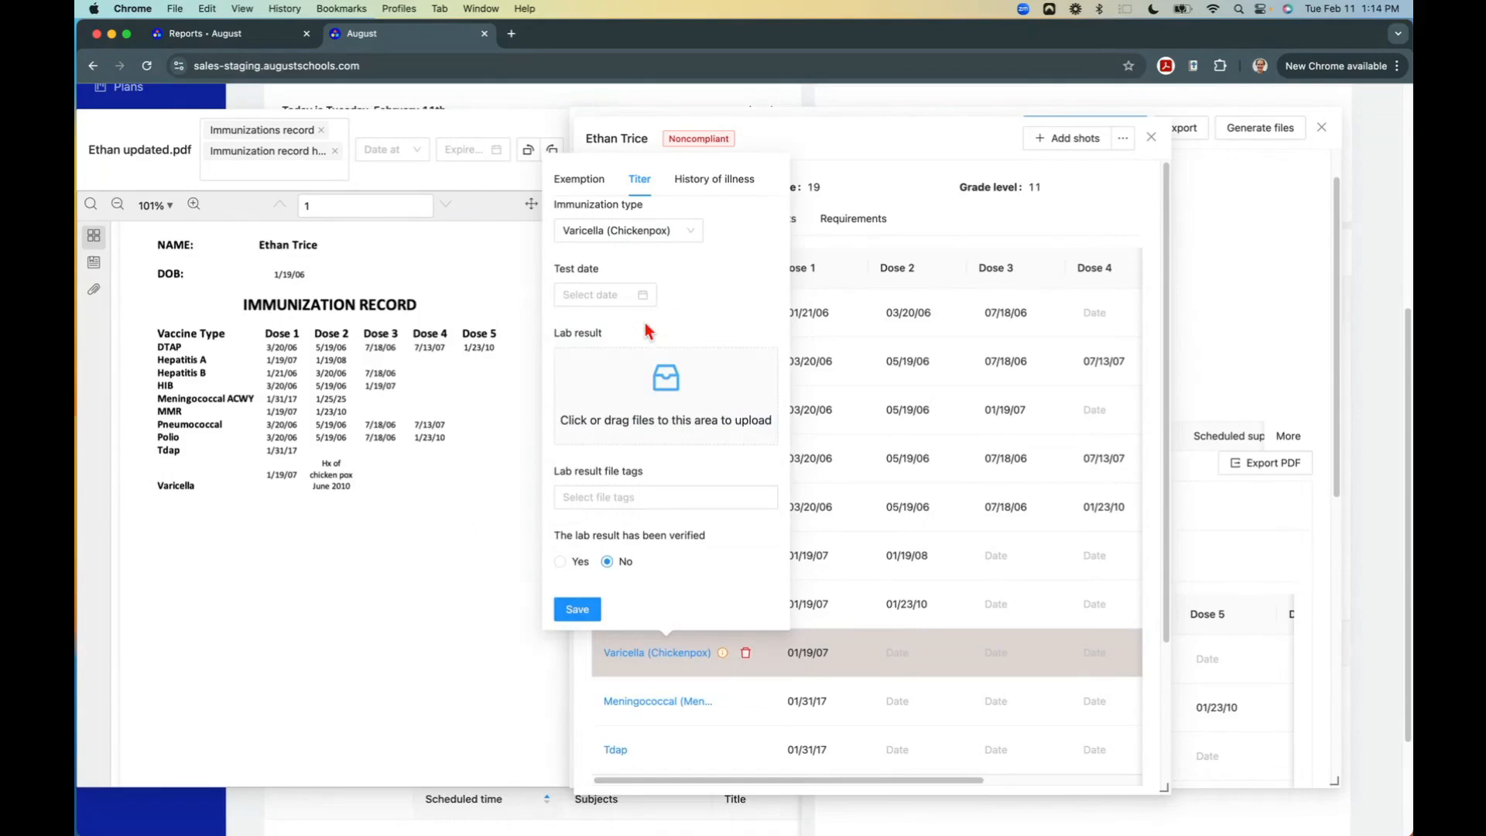
# Start a history of illness entry for Varicella (Chickenpox) with disease start date 2010/06/01.
pyautogui.click(714, 185)
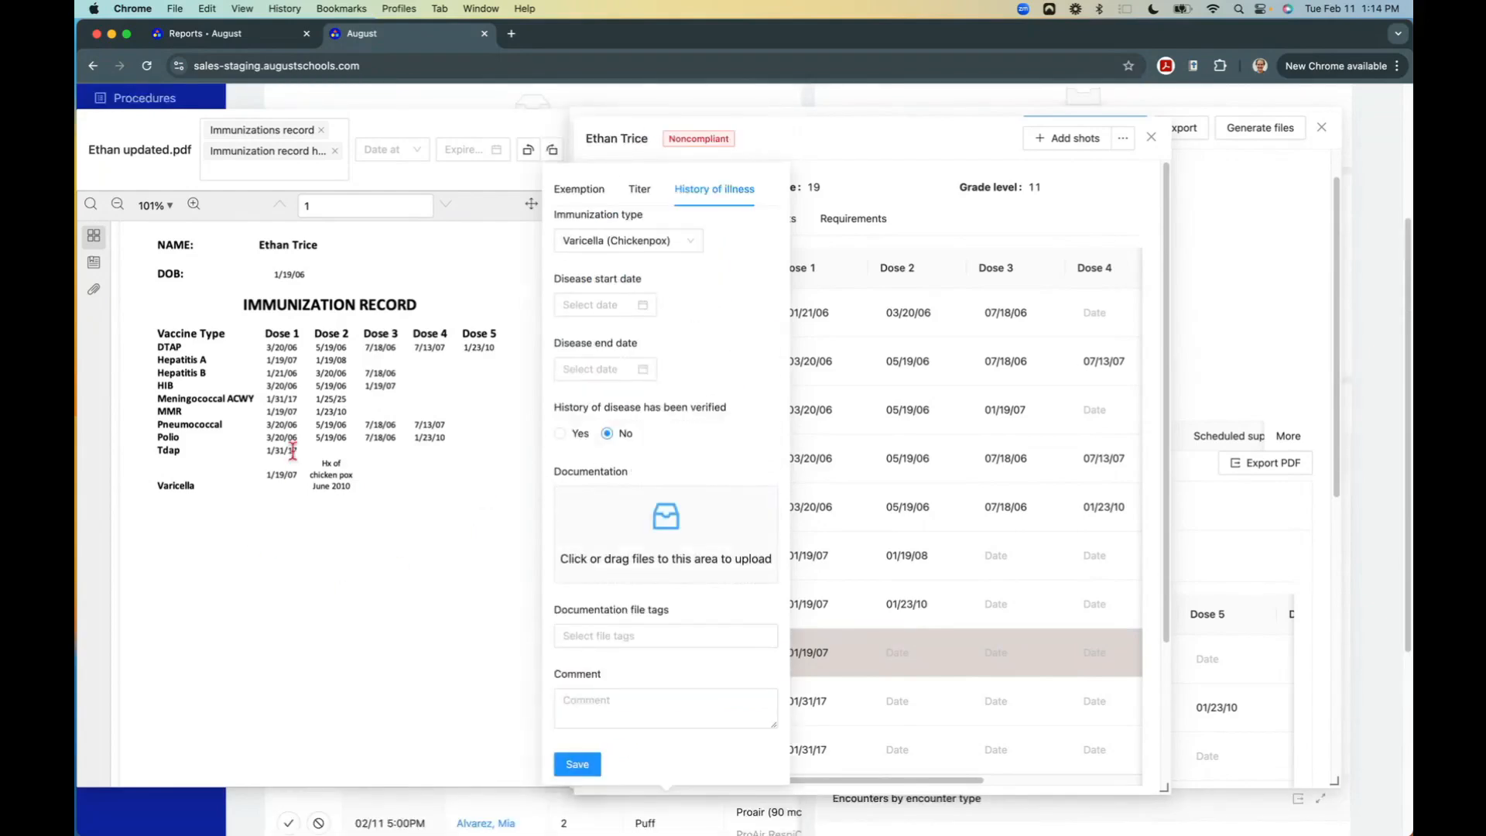
pyautogui.click(583, 307)
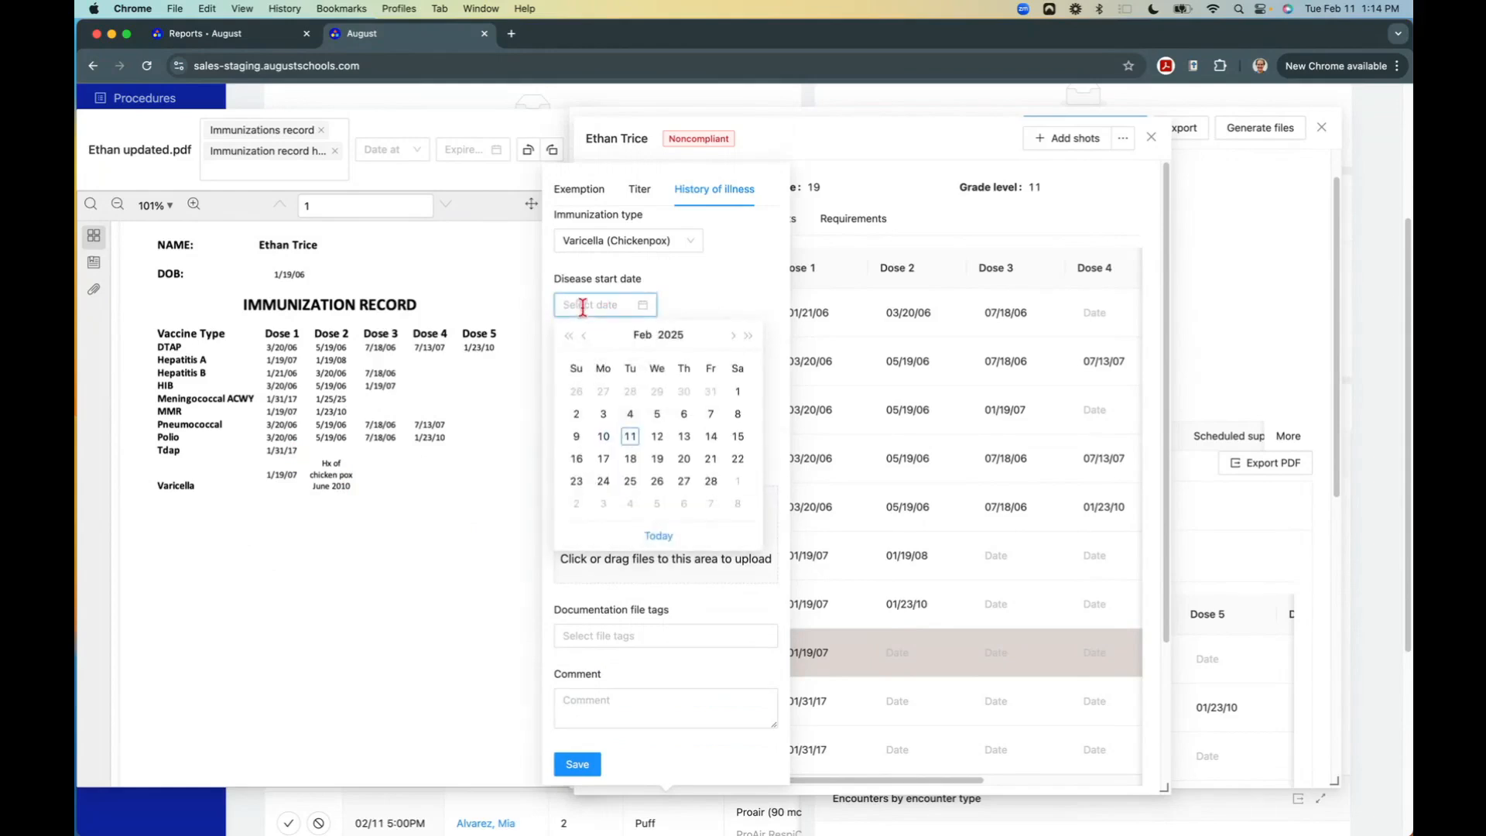
pyautogui.click(672, 336)
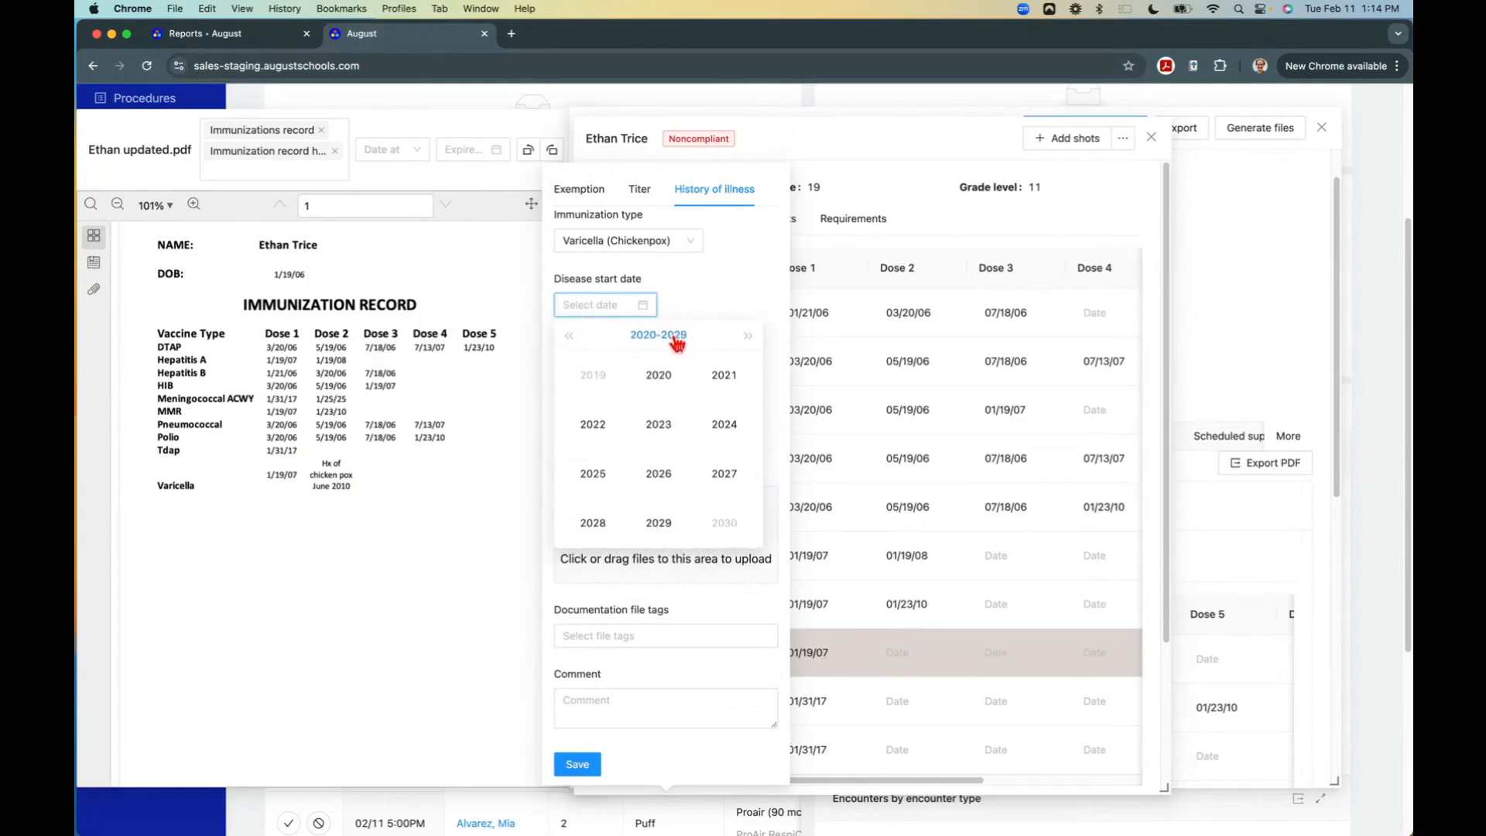
pyautogui.click(569, 335)
pyautogui.click(659, 375)
pyautogui.click(725, 428)
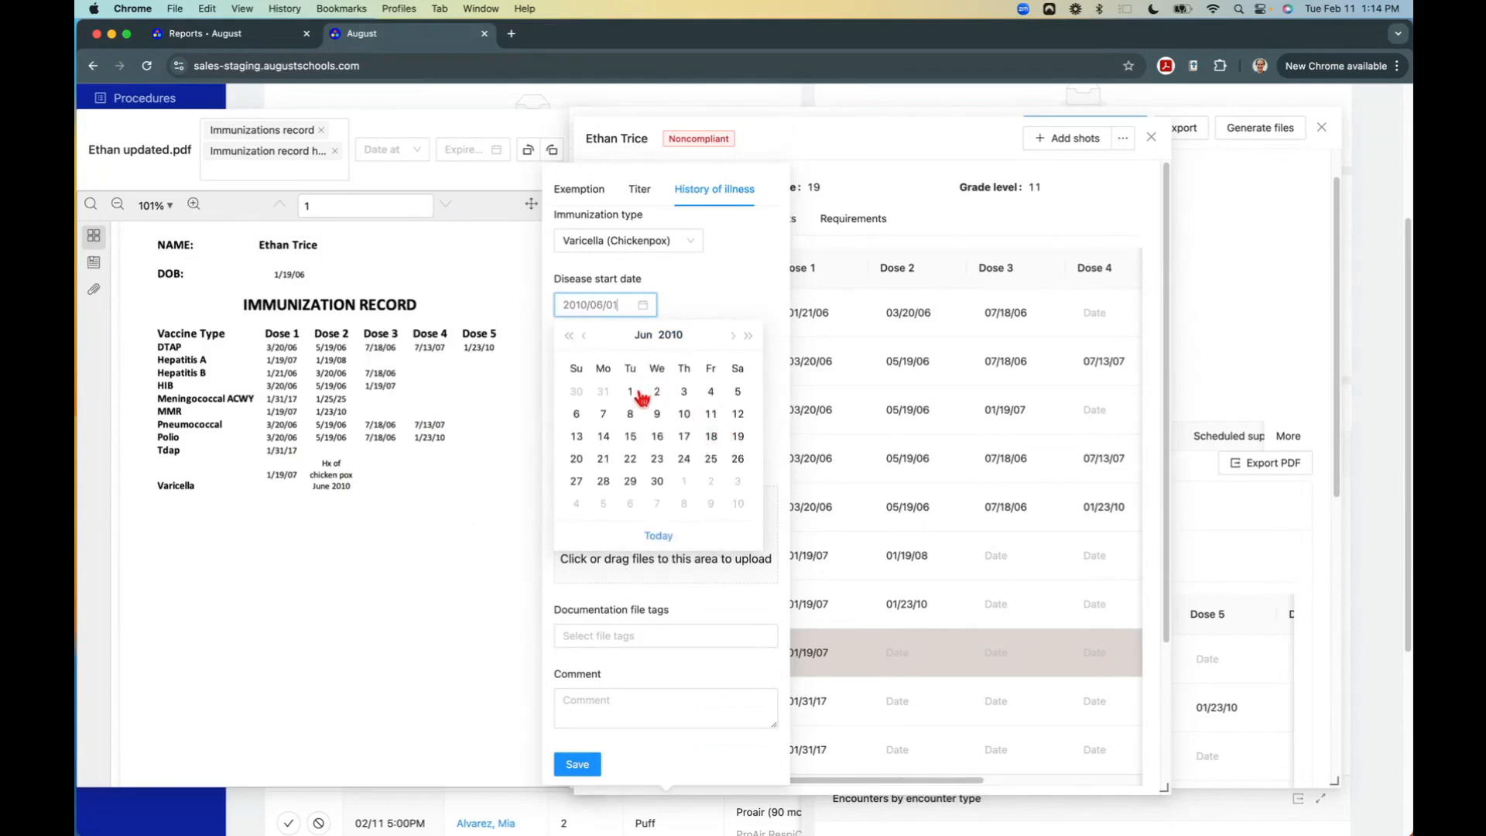
pyautogui.click(637, 395)
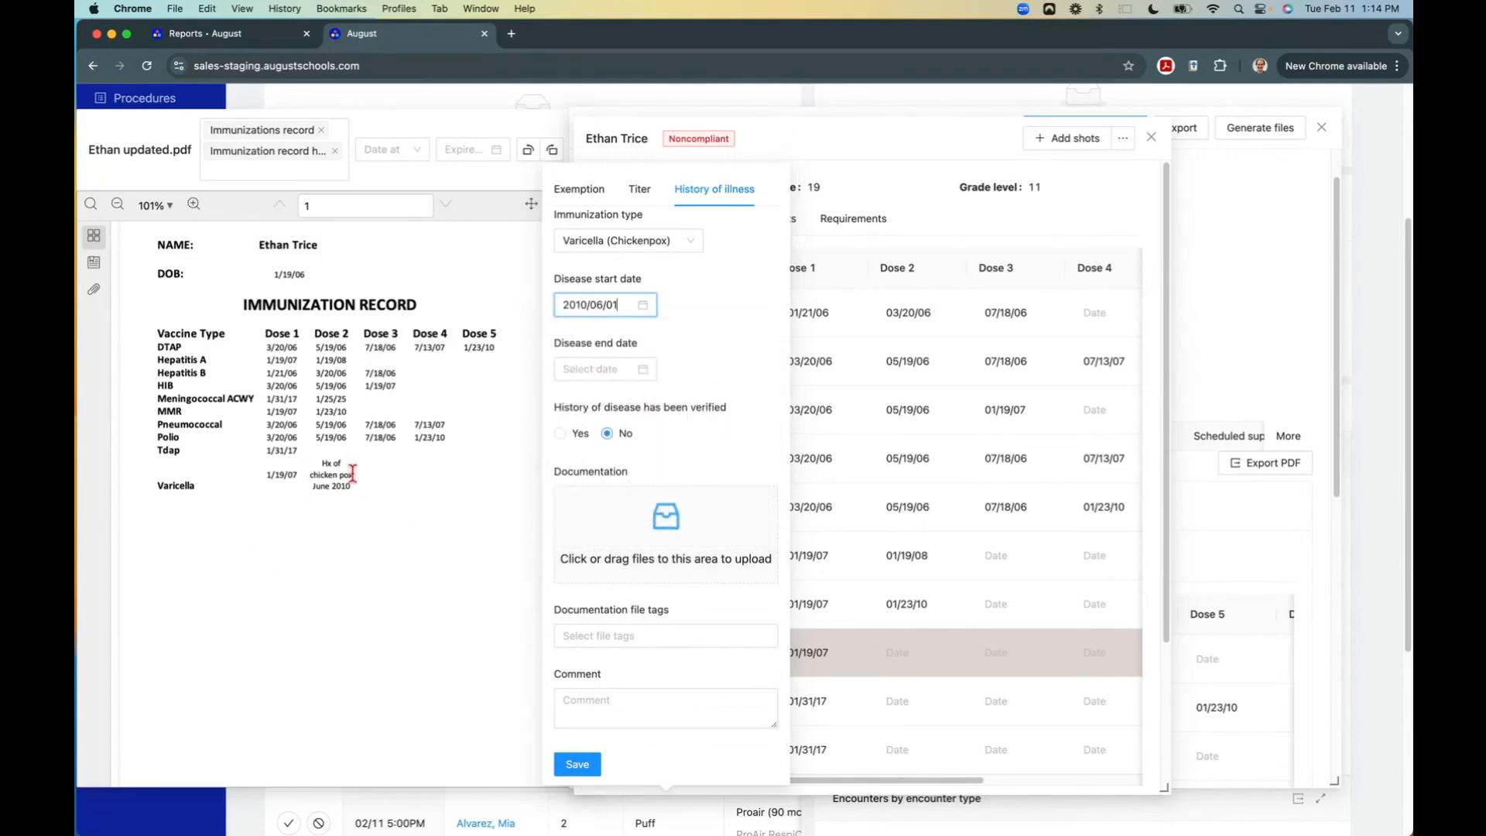
# Set the disease end date of the Varicella illness history to 2010/06/01.
pyautogui.click(592, 370)
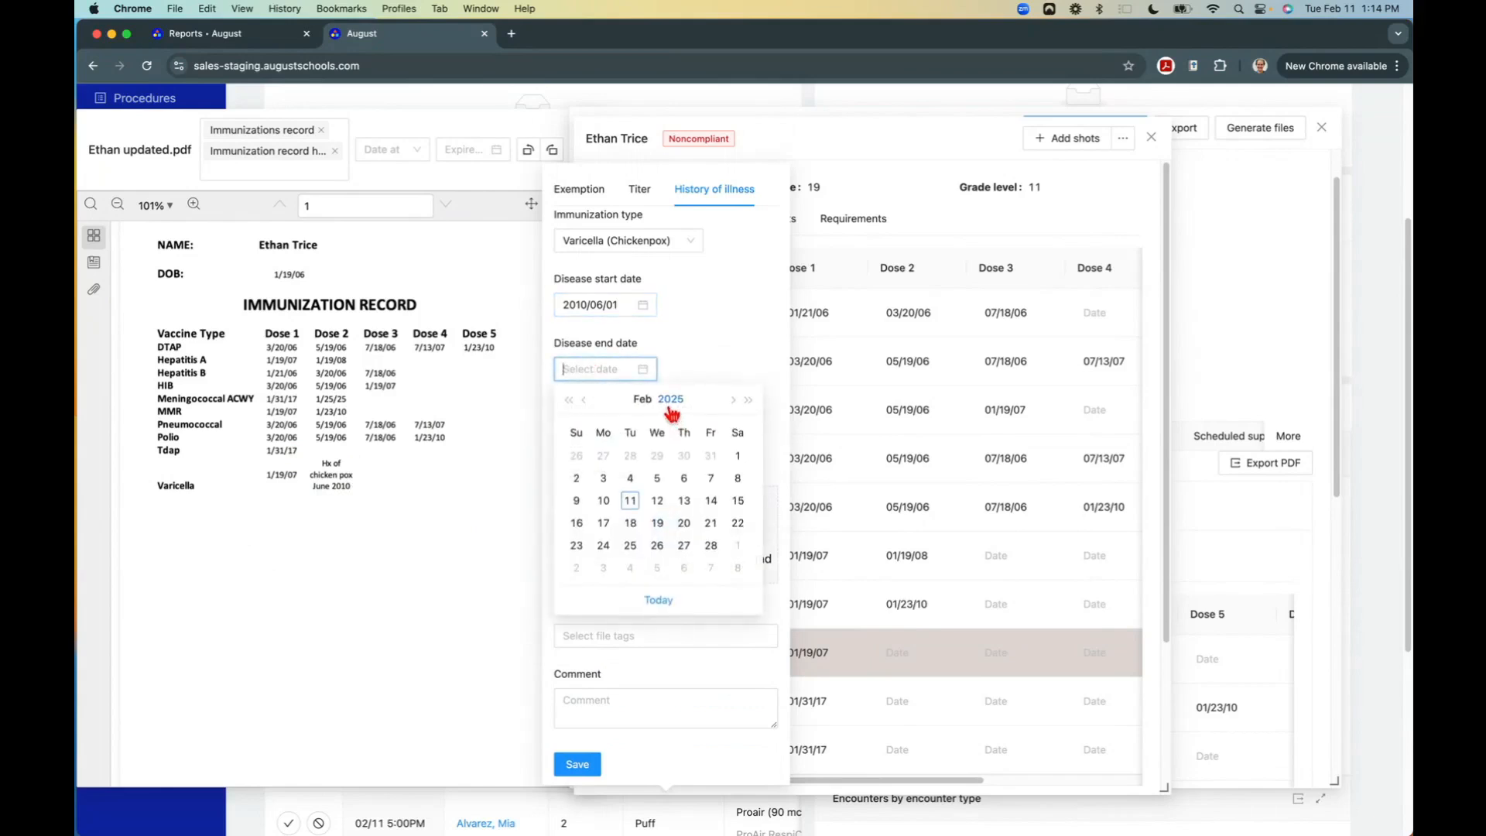
pyautogui.click(671, 401)
pyautogui.click(570, 401)
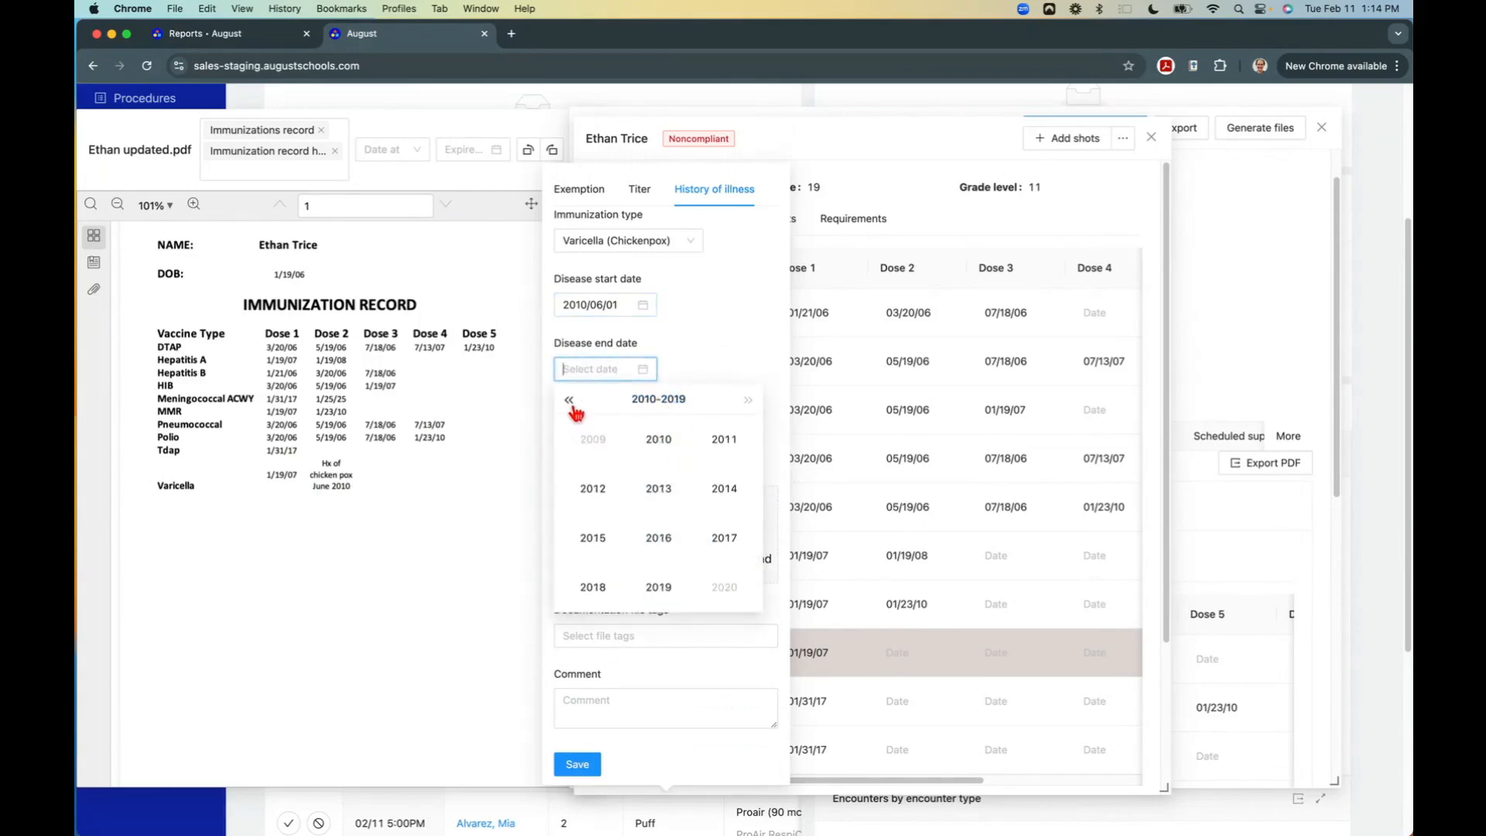
pyautogui.click(674, 440)
pyautogui.click(728, 493)
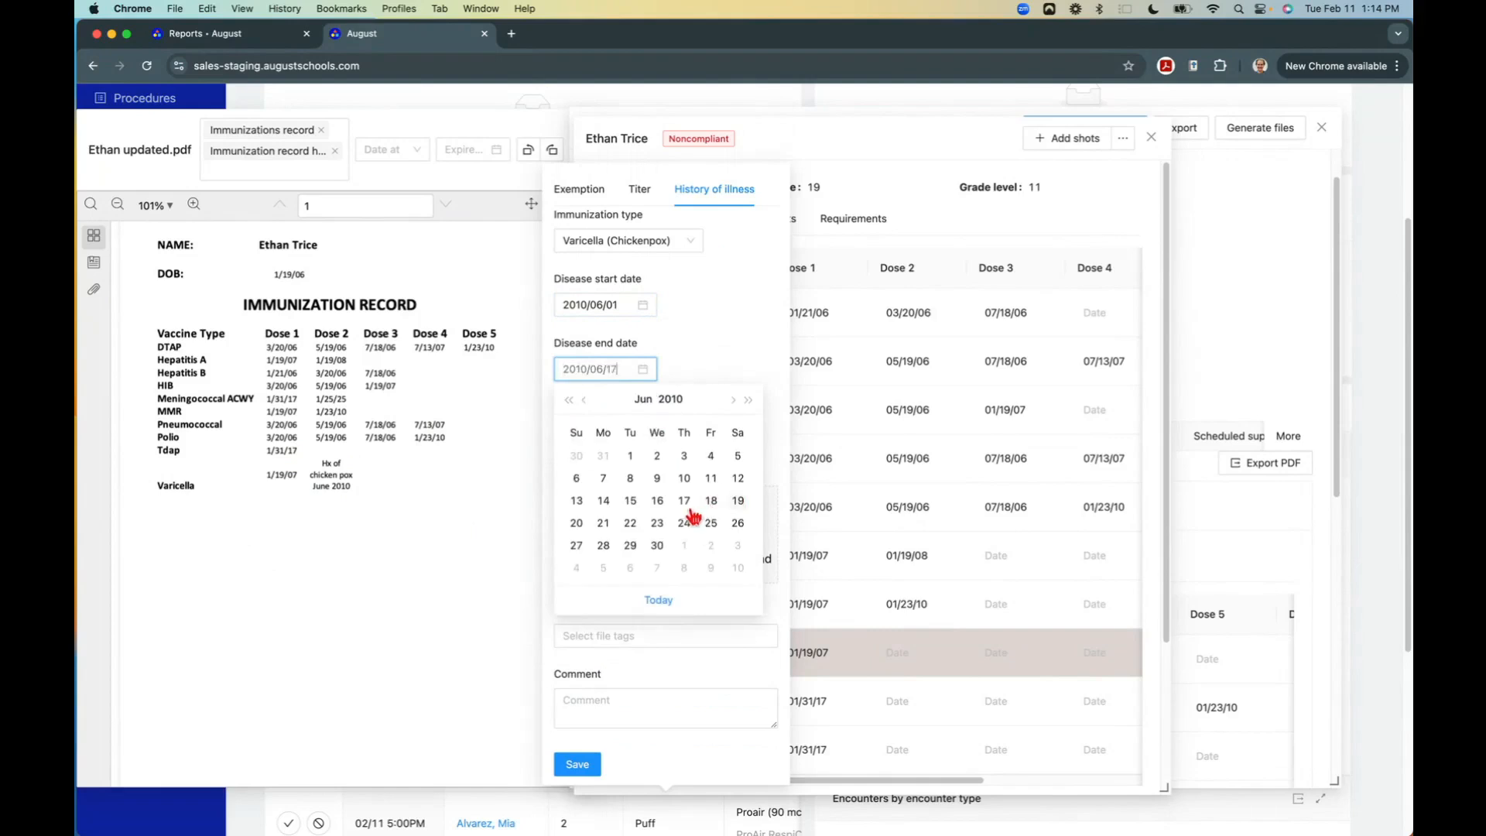
pyautogui.click(630, 456)
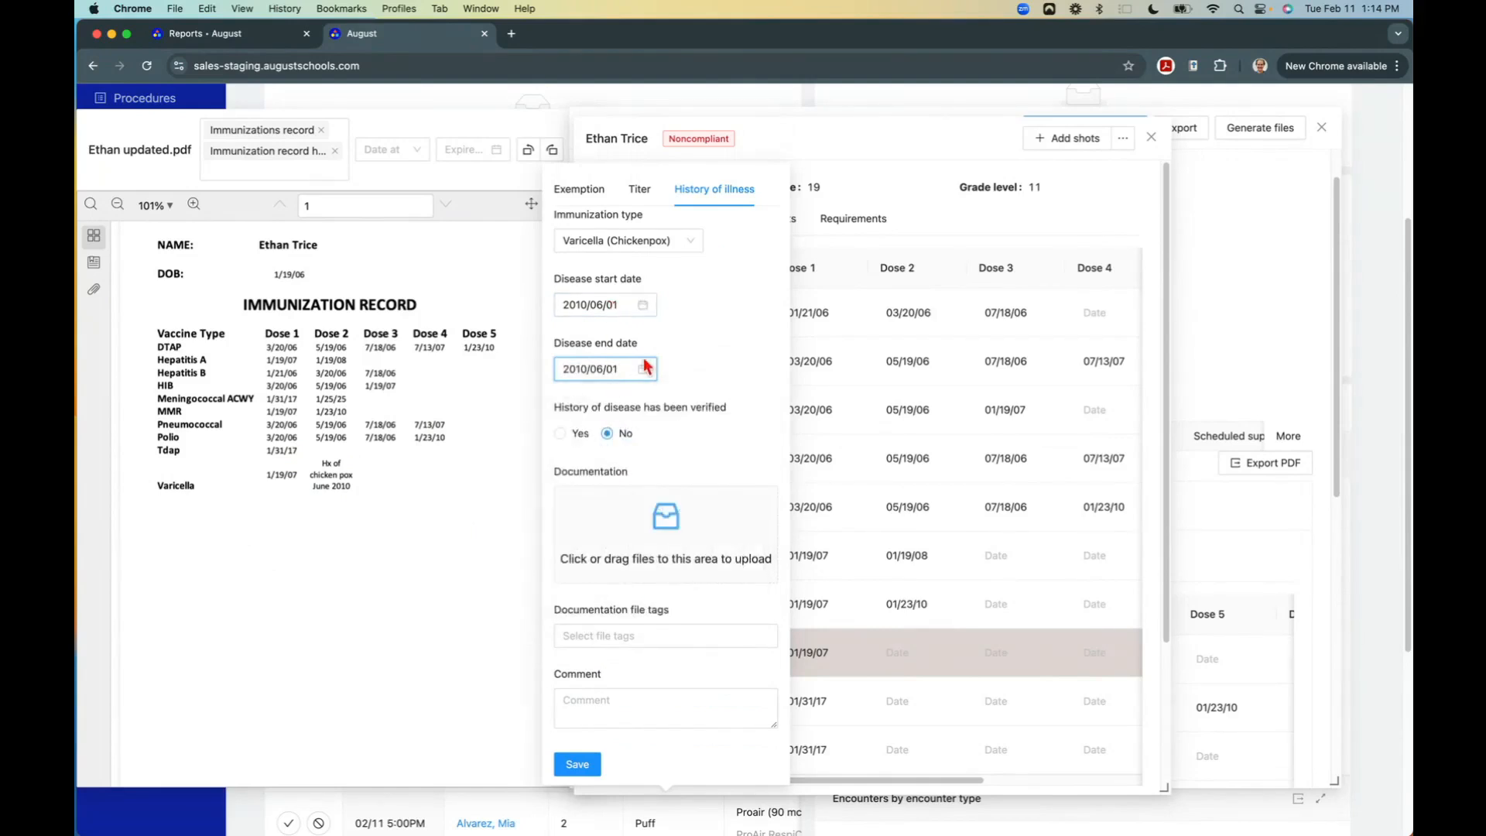
# Mark the Varicella history of disease as verified and save the entry.
pyautogui.click(561, 435)
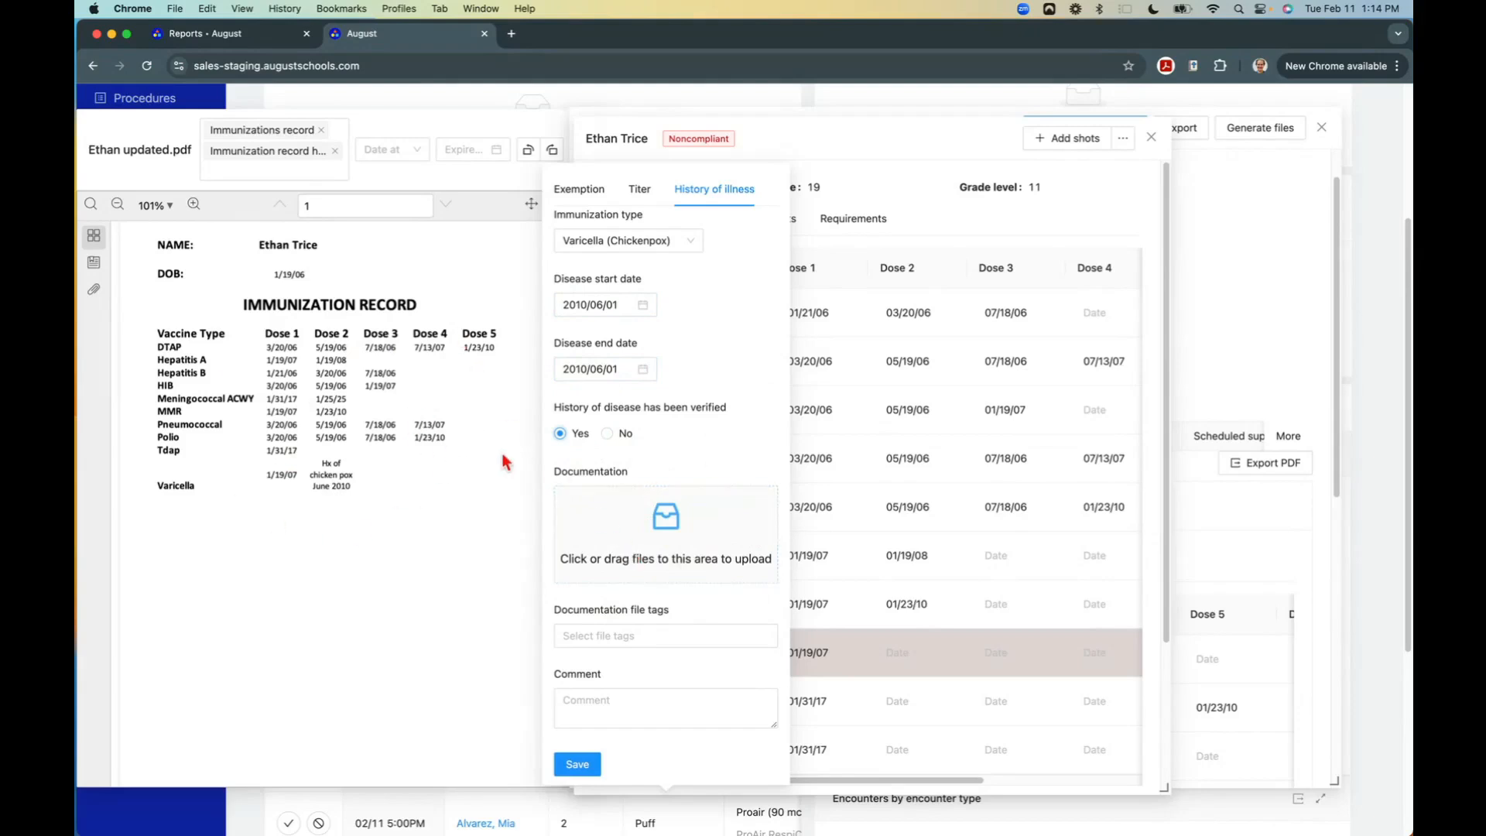
pyautogui.click(582, 764)
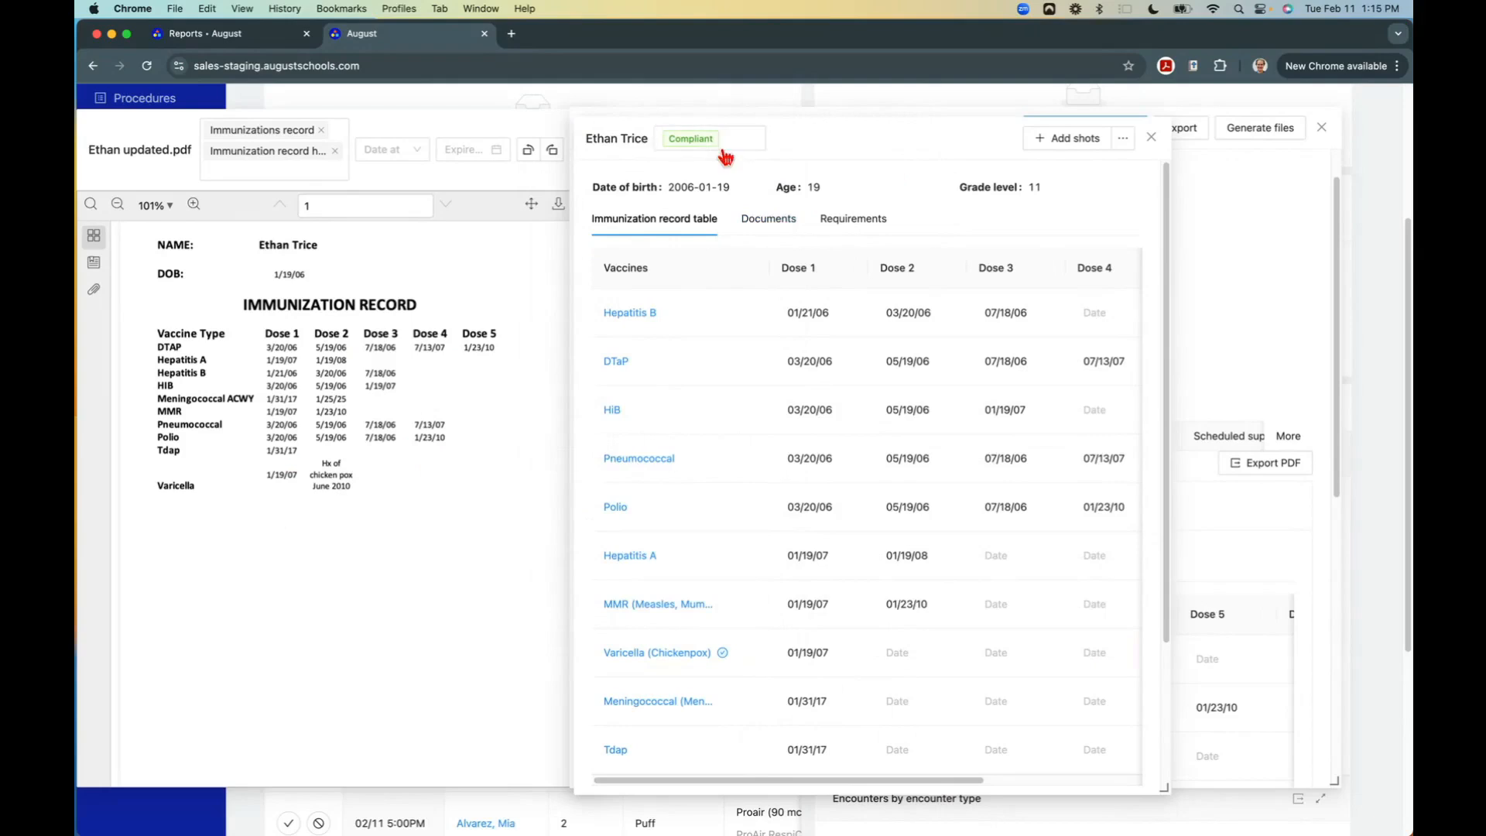
pyautogui.moveTo(724, 658)
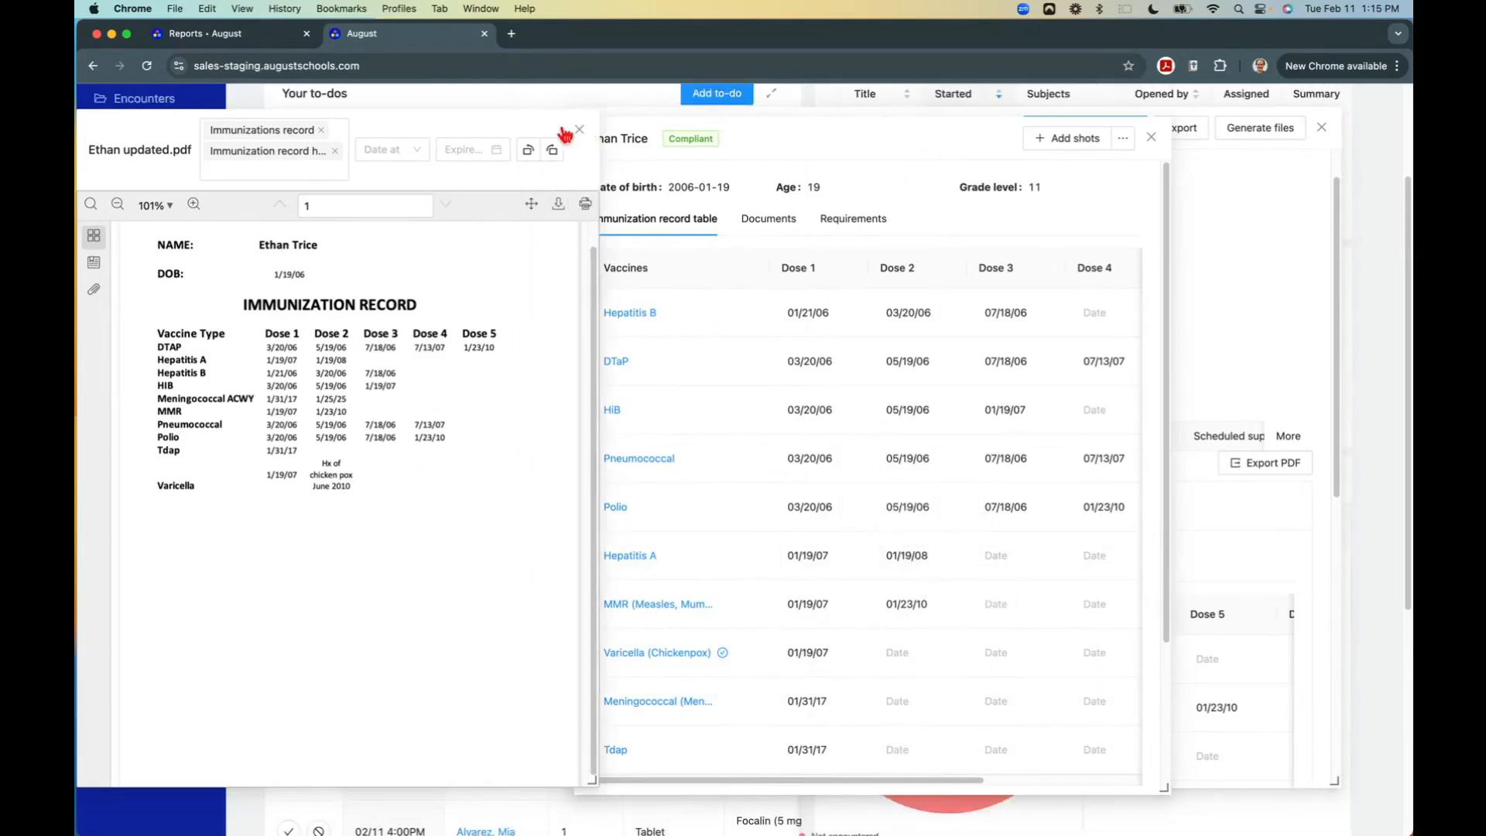
# Close the PDF record and the immunization grid, and export the student's immunizations as a PDF.
pyautogui.click(579, 138)
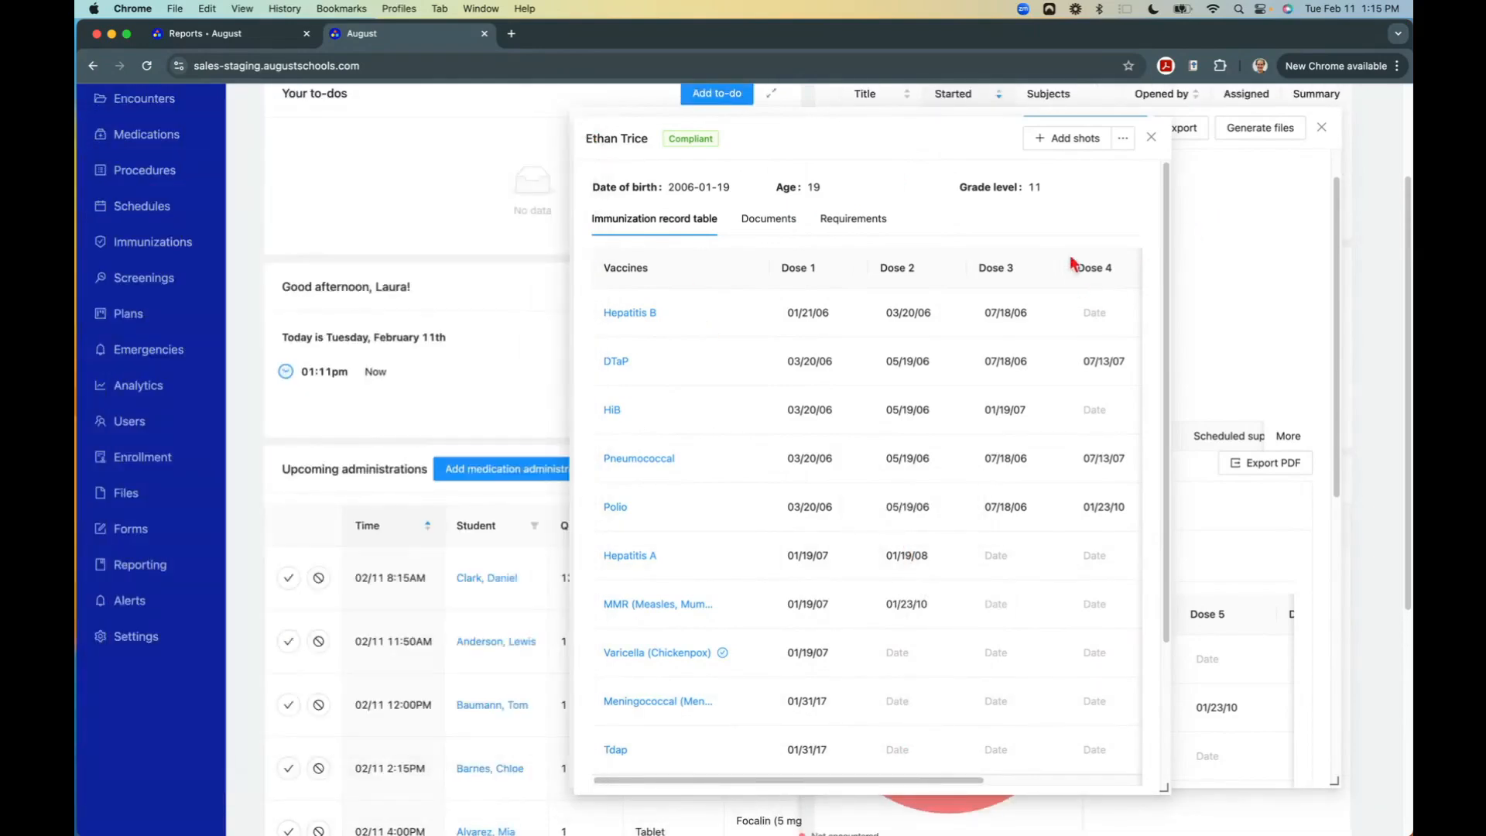
pyautogui.click(1152, 138)
pyautogui.click(1267, 468)
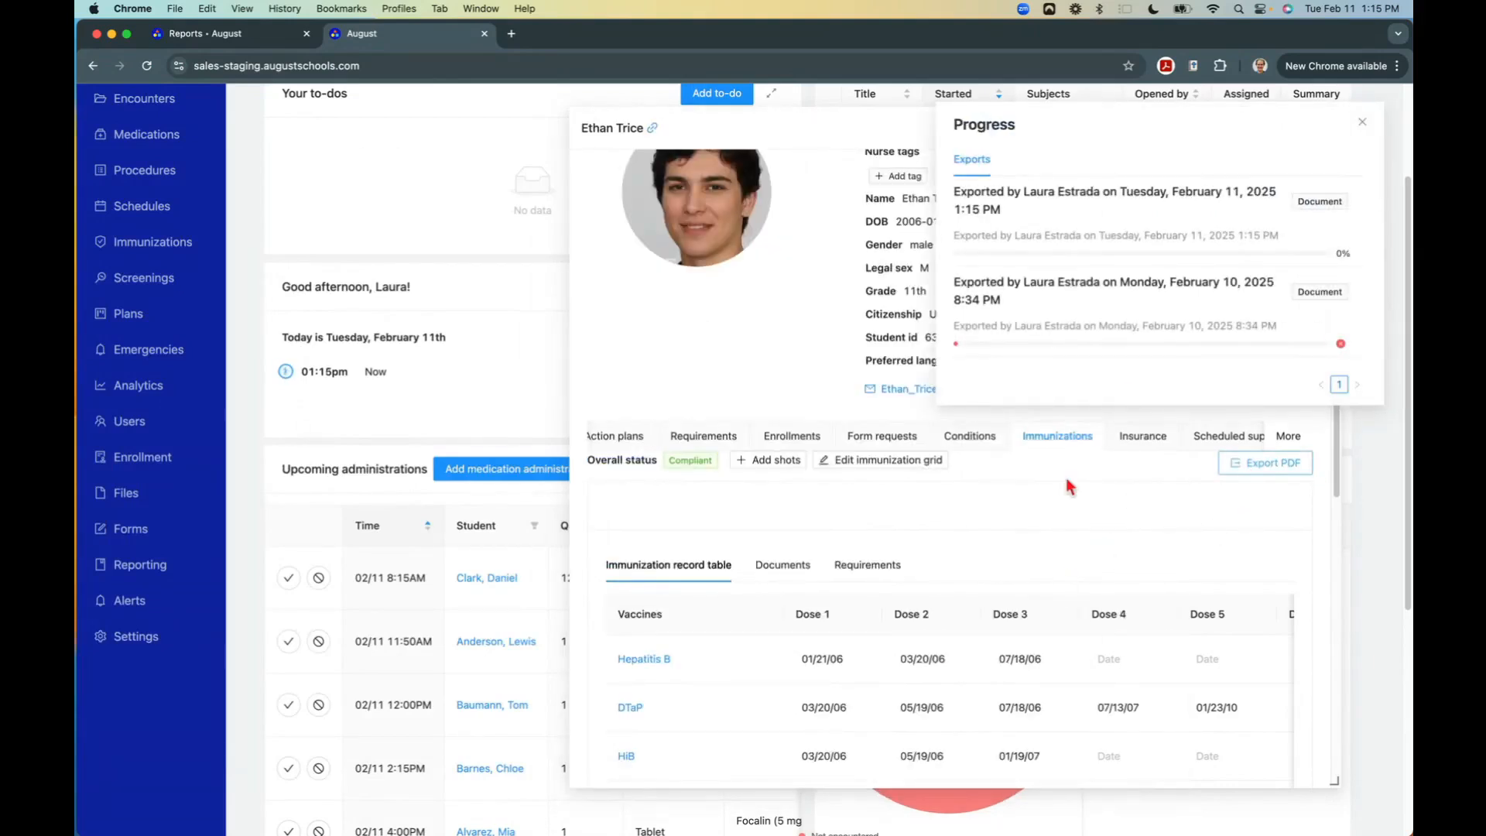
pyautogui.click(1363, 121)
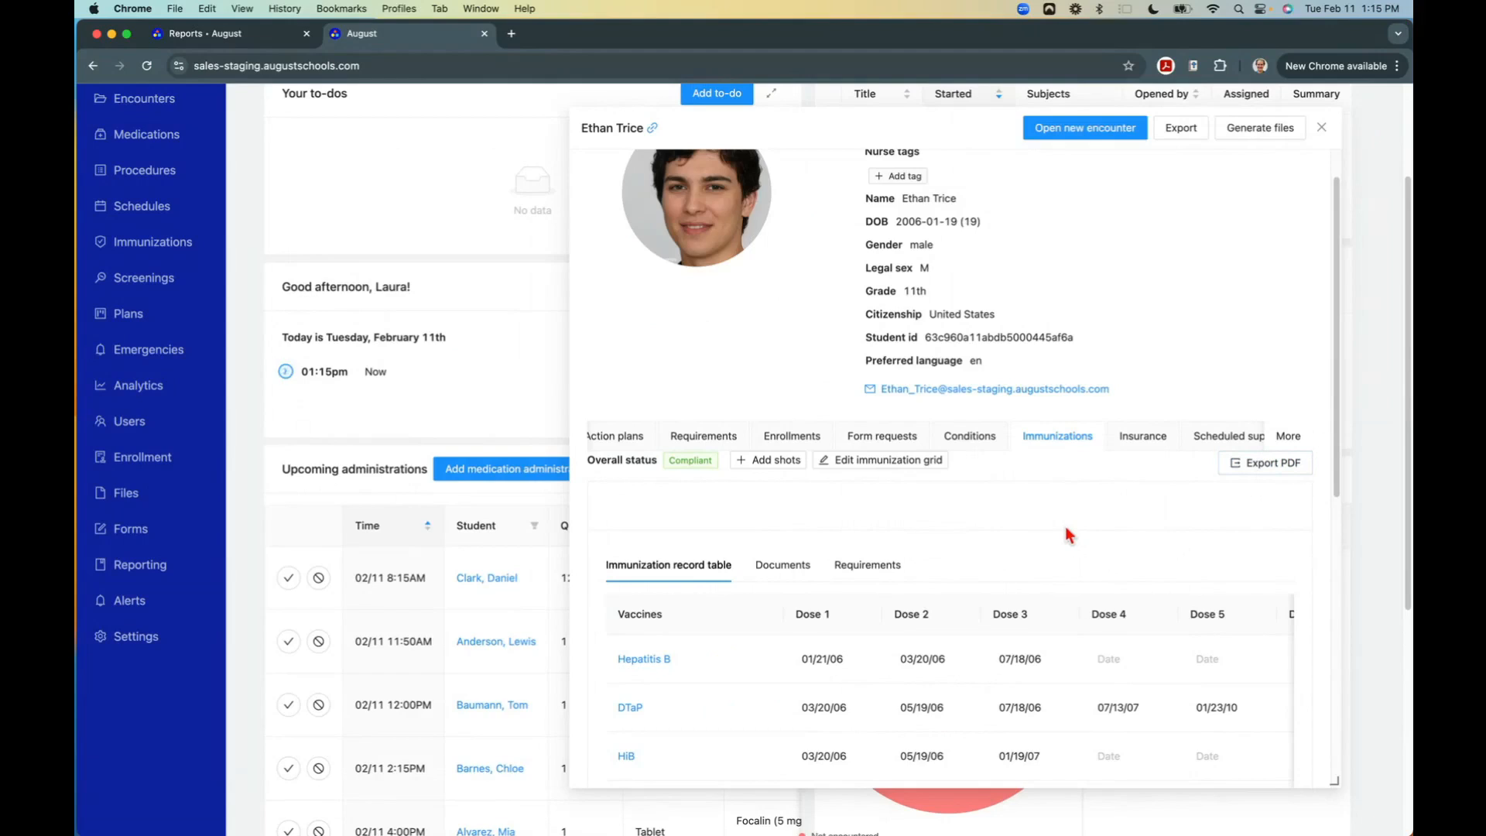
# Review the vaccines and dose dates in the profile's immunization record table.
pyautogui.scroll(-3, 774, 573)
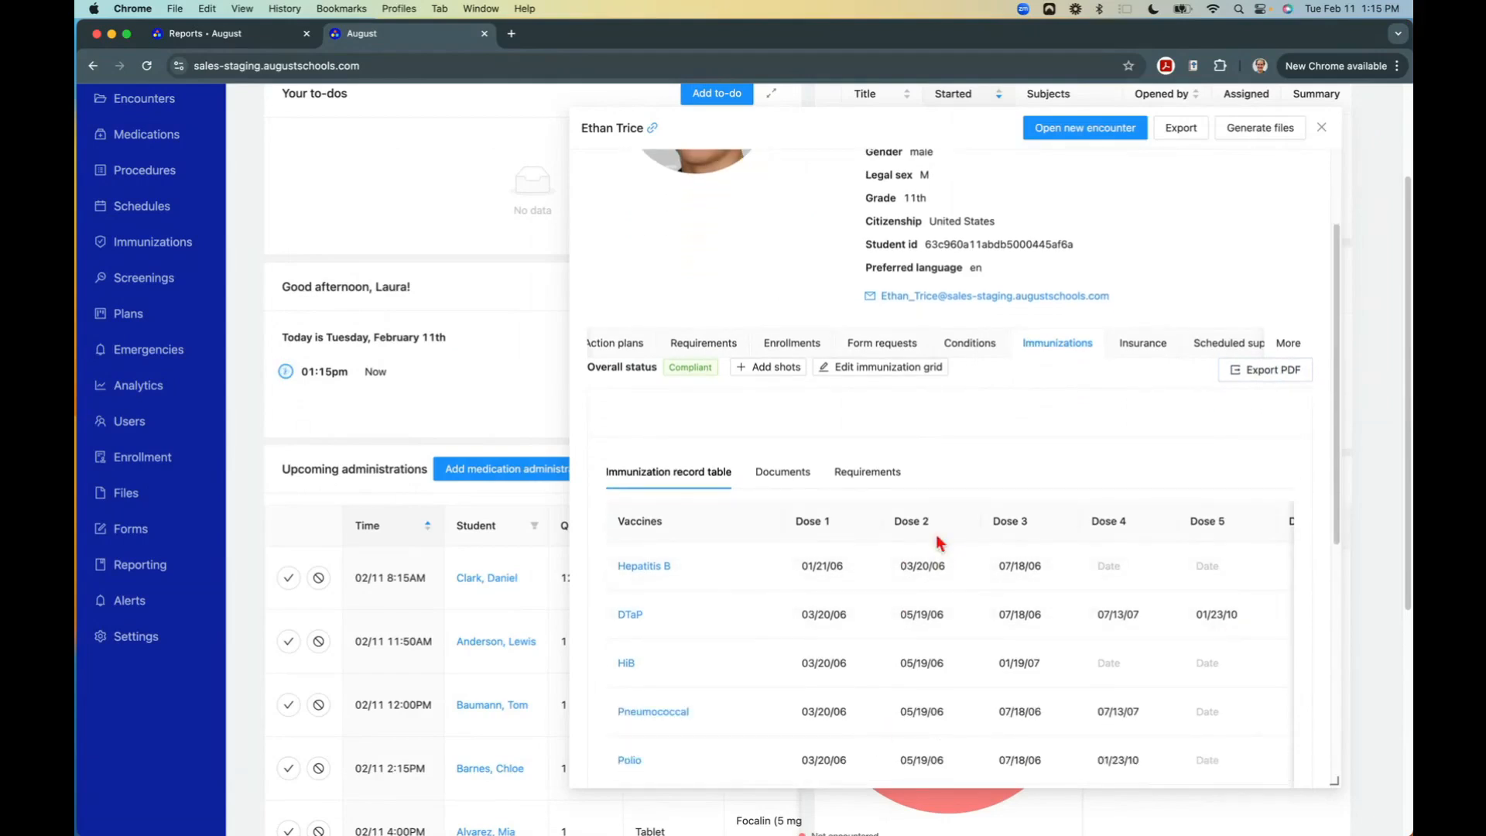
pyautogui.scroll(-5, 986, 649)
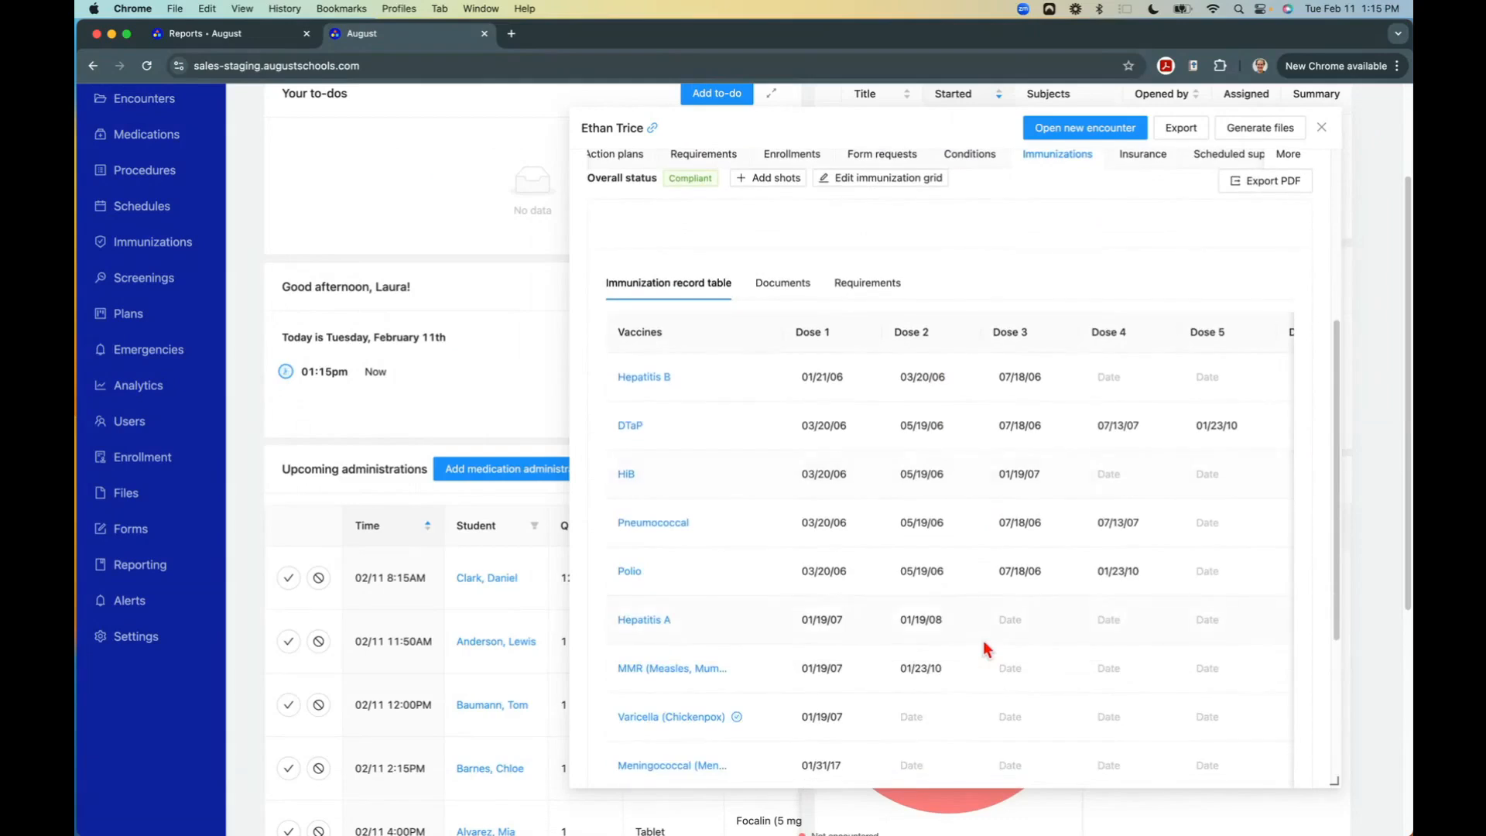
pyautogui.scroll(-1, 745, 681)
pyautogui.scroll(1, 1032, 632)
pyautogui.scroll(4, 1018, 296)
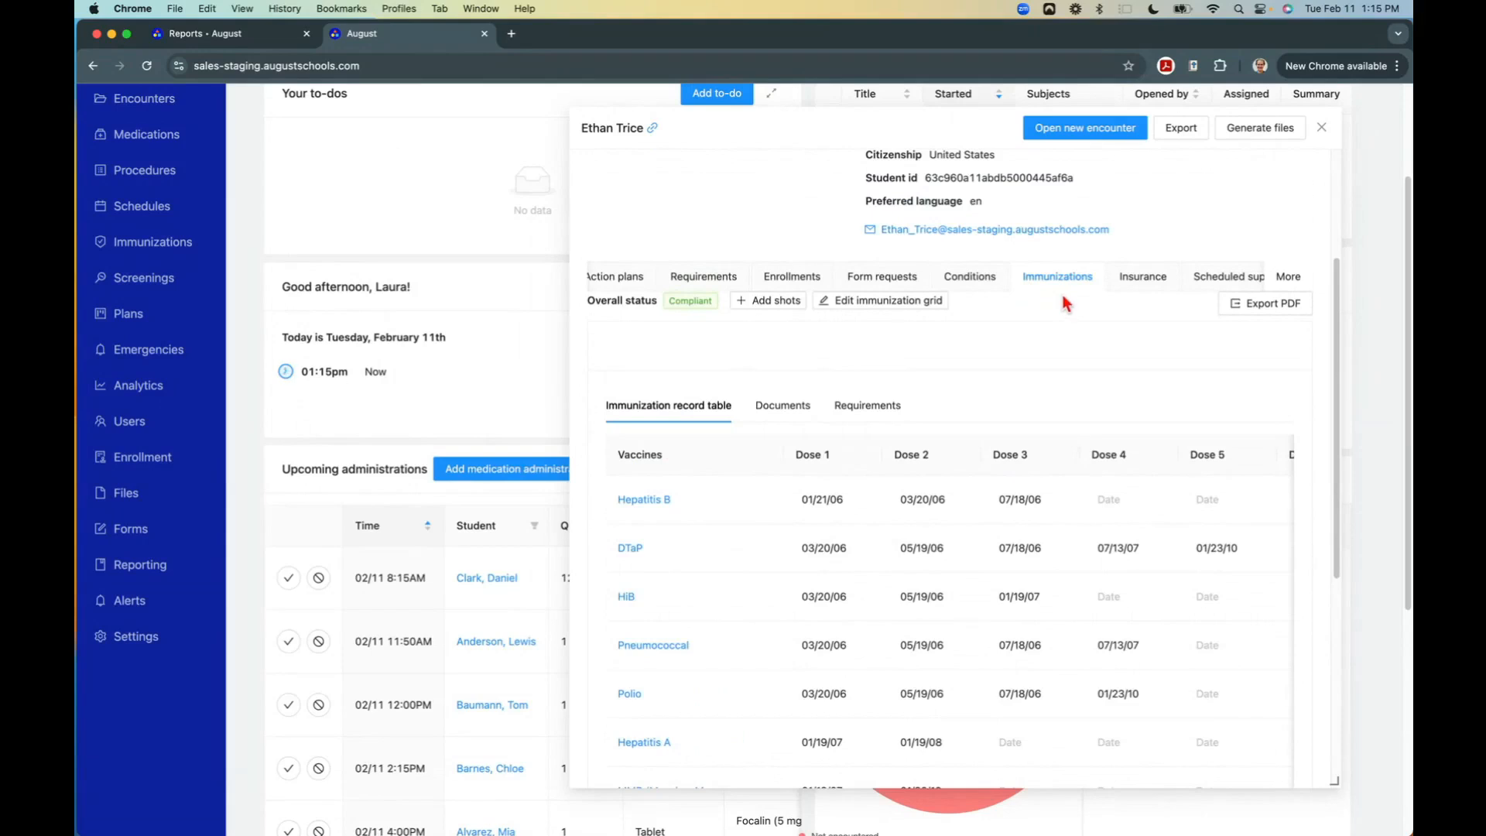
pyautogui.scroll(6, 979, 331)
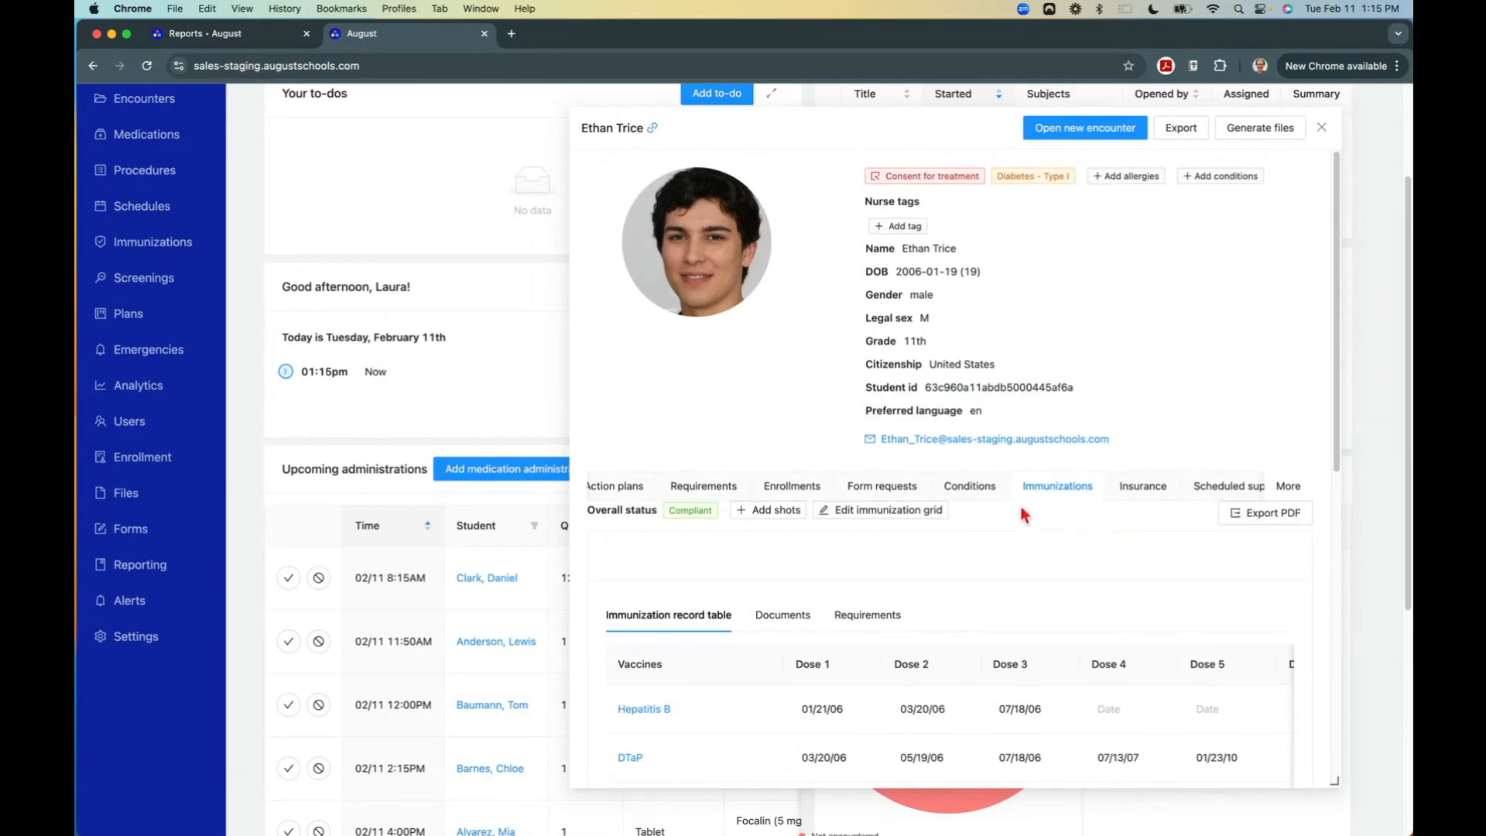
# Open the diabetes management form in the student's action plans and examine its glucose monitoring and CGM fields.
pyautogui.hscroll(-4, 998, 491)
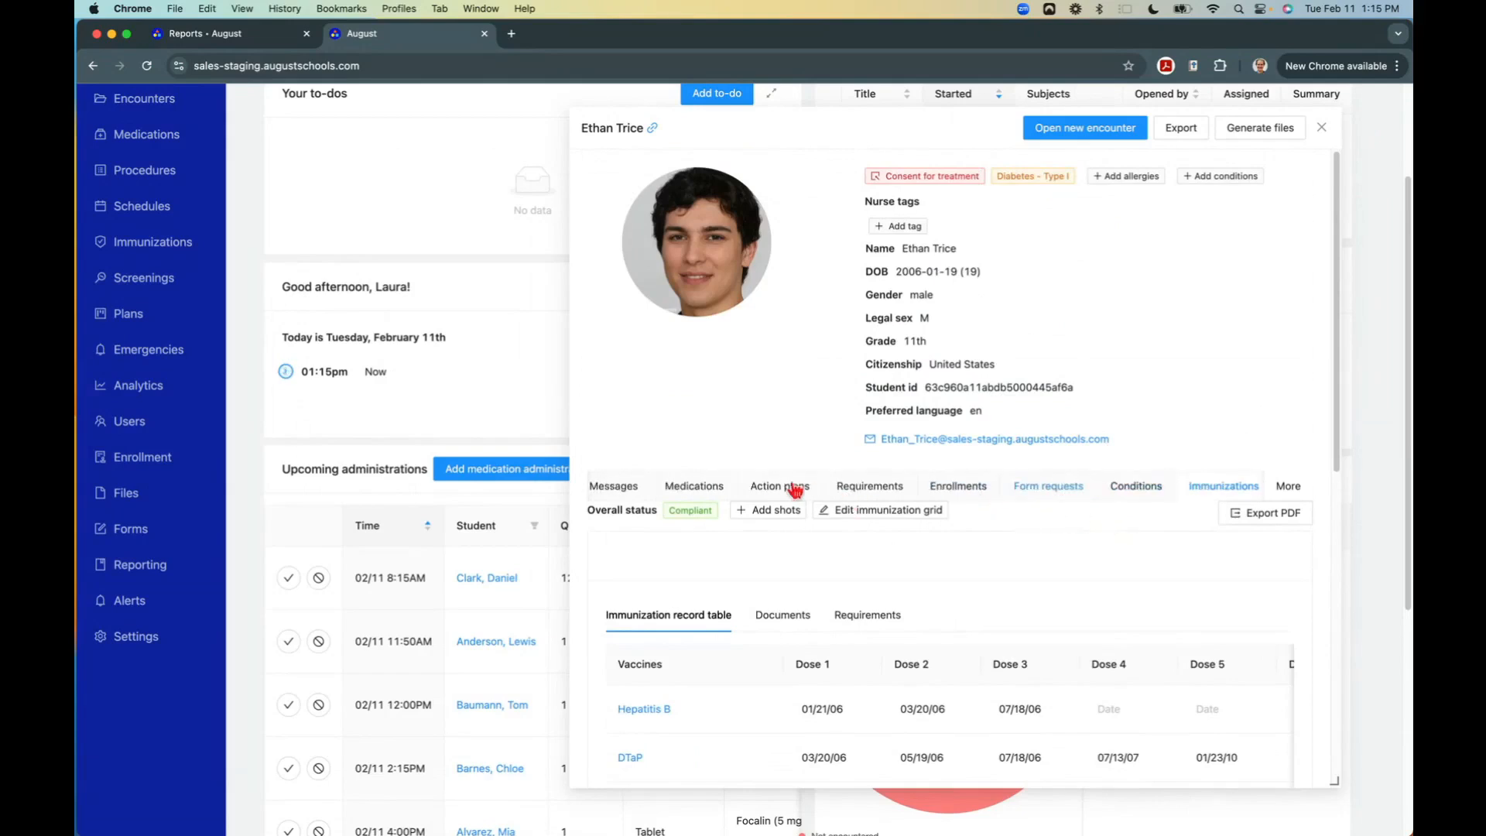
pyautogui.click(780, 488)
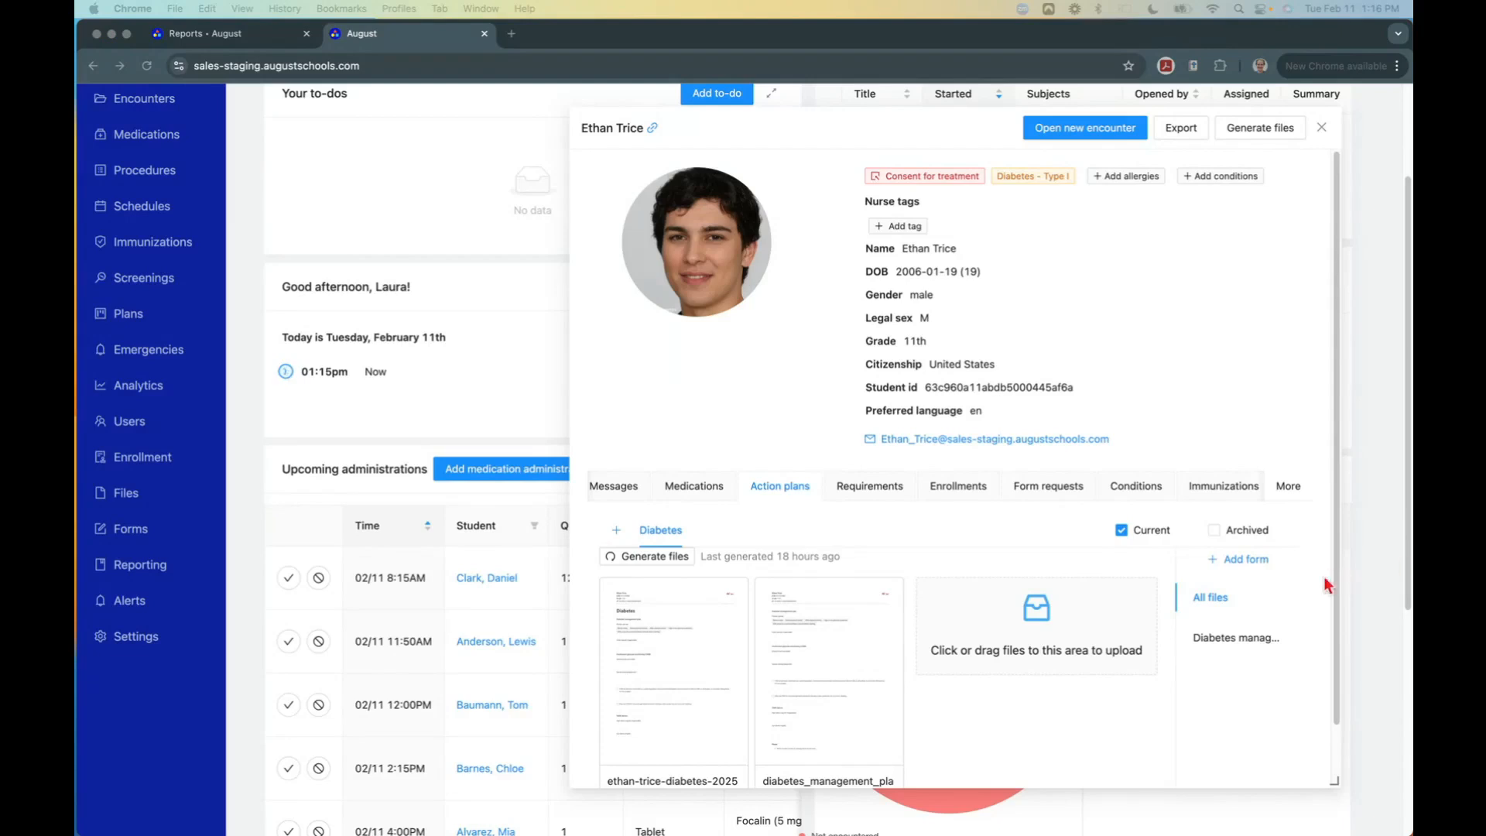
pyautogui.click(1222, 641)
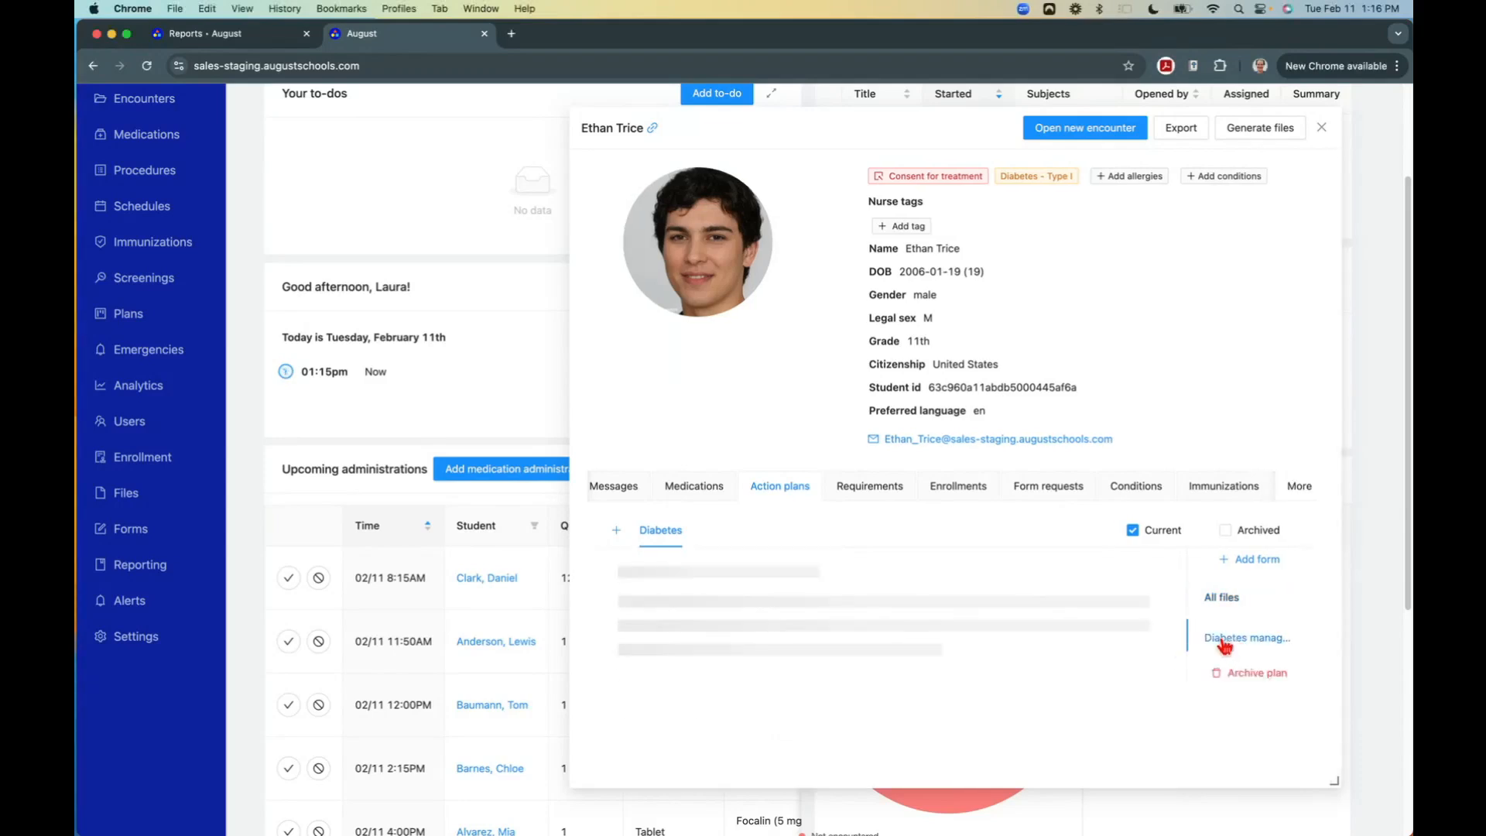
pyautogui.scroll(-2, 1019, 582)
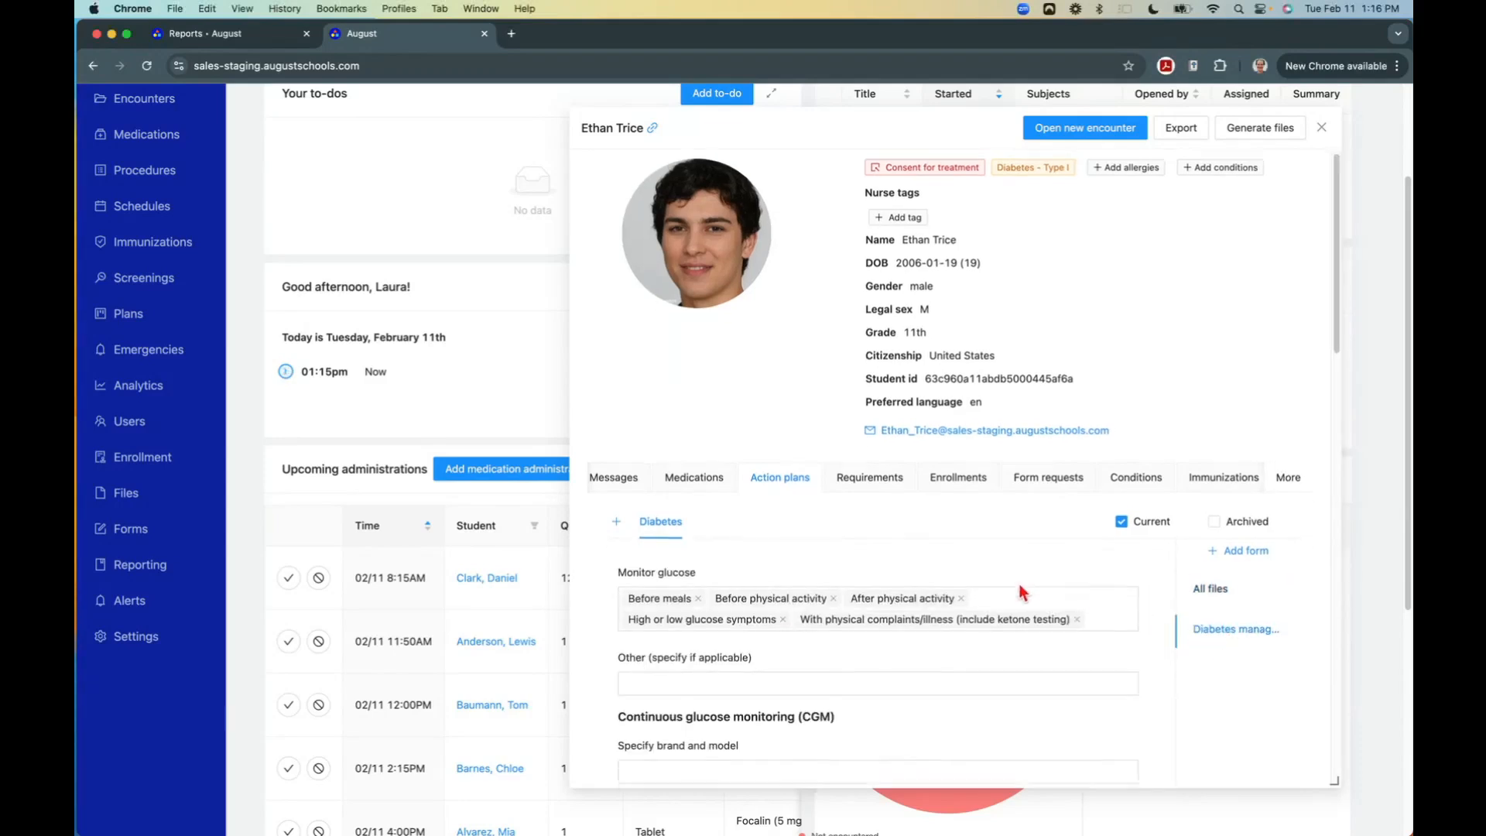
pyautogui.scroll(-5, 890, 638)
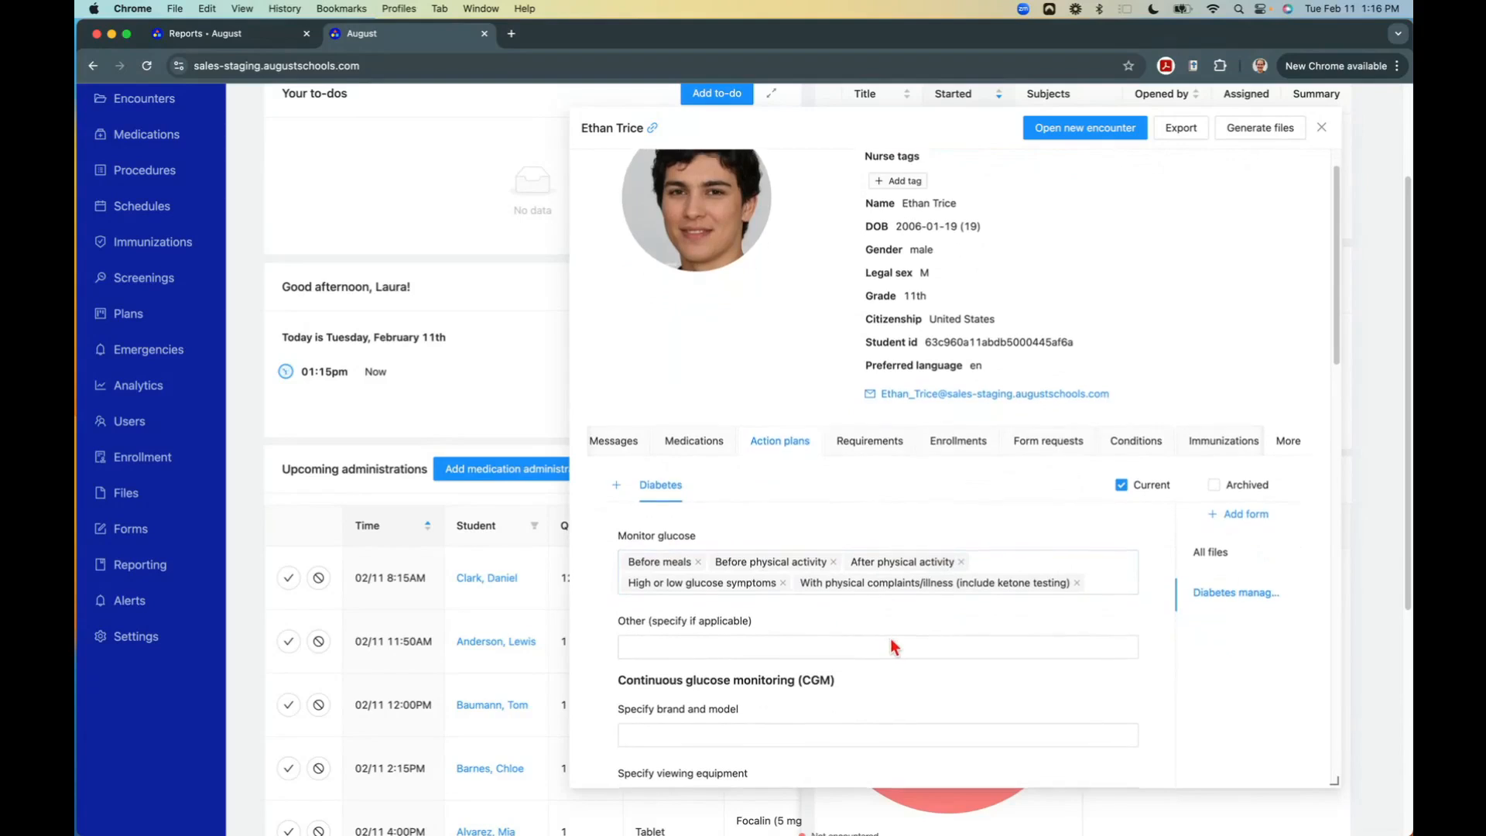
pyautogui.scroll(-3, 890, 633)
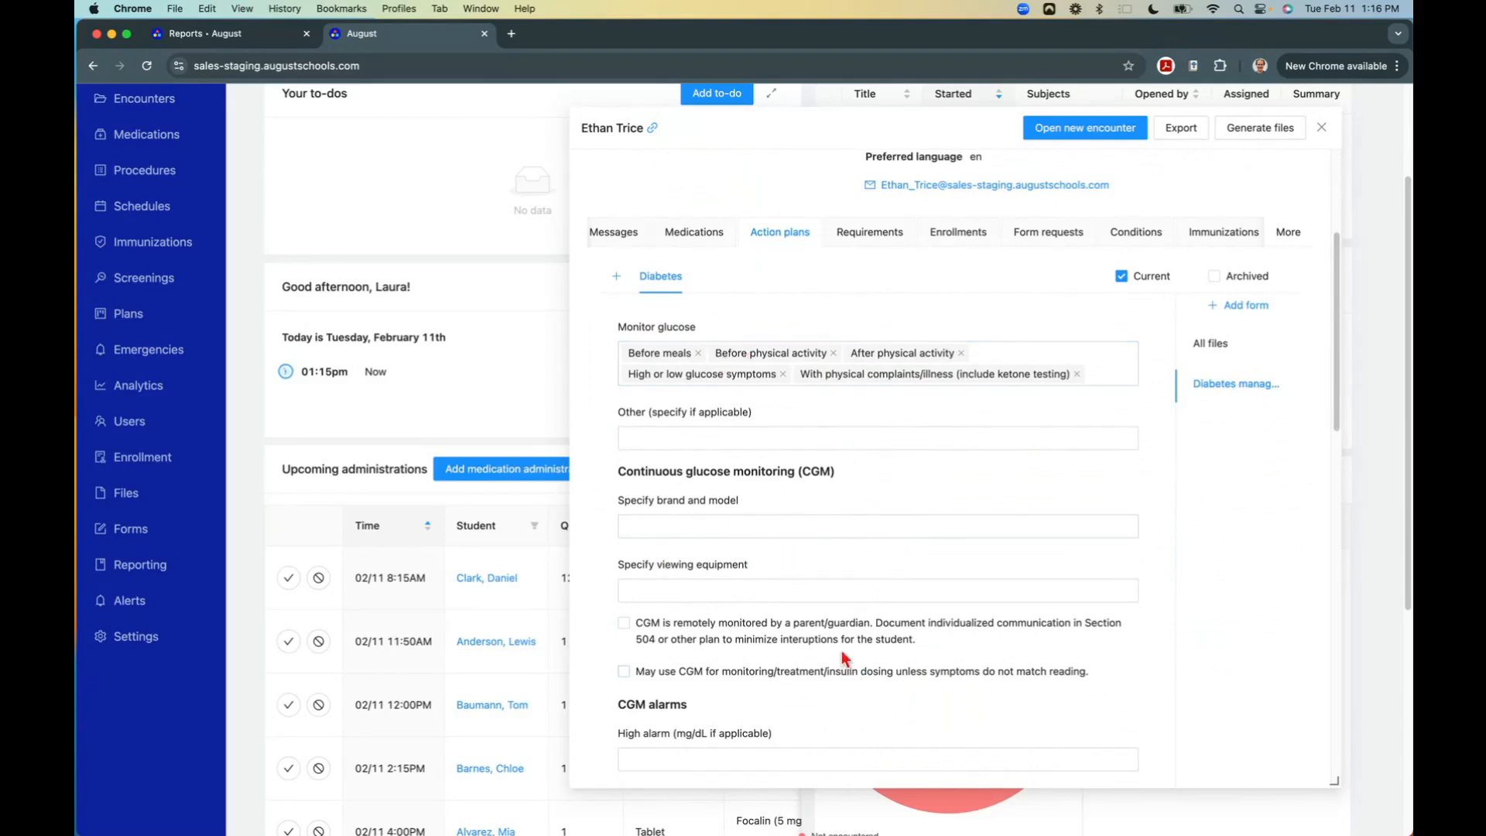
pyautogui.click(949, 515)
# Open the diabetes plan PDF from the student's documents and place it beside the profile.
pyautogui.hscroll(2, 1076, 245)
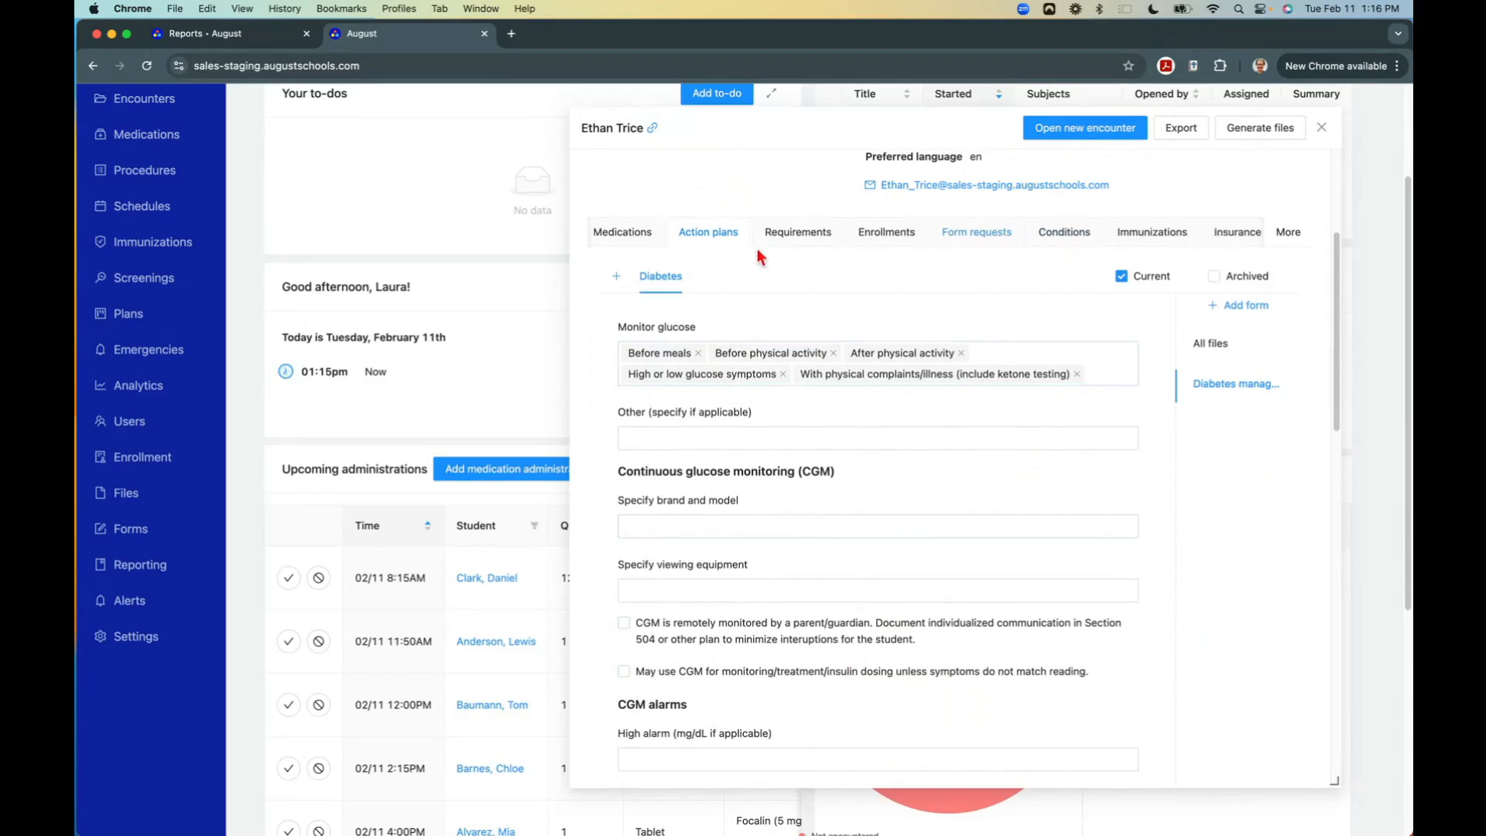
pyautogui.hscroll(12, 1192, 246)
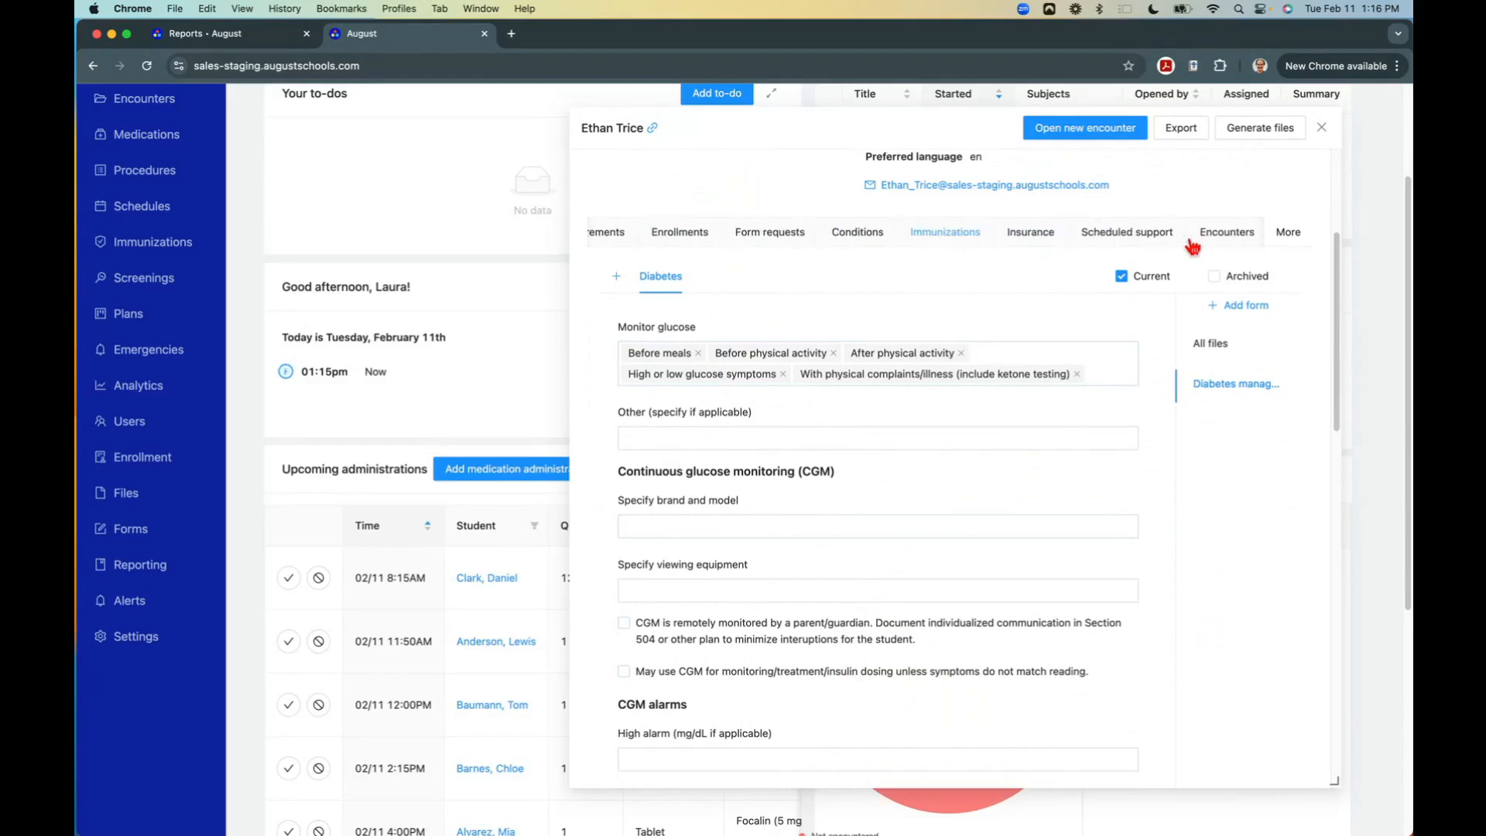
pyautogui.click(1184, 235)
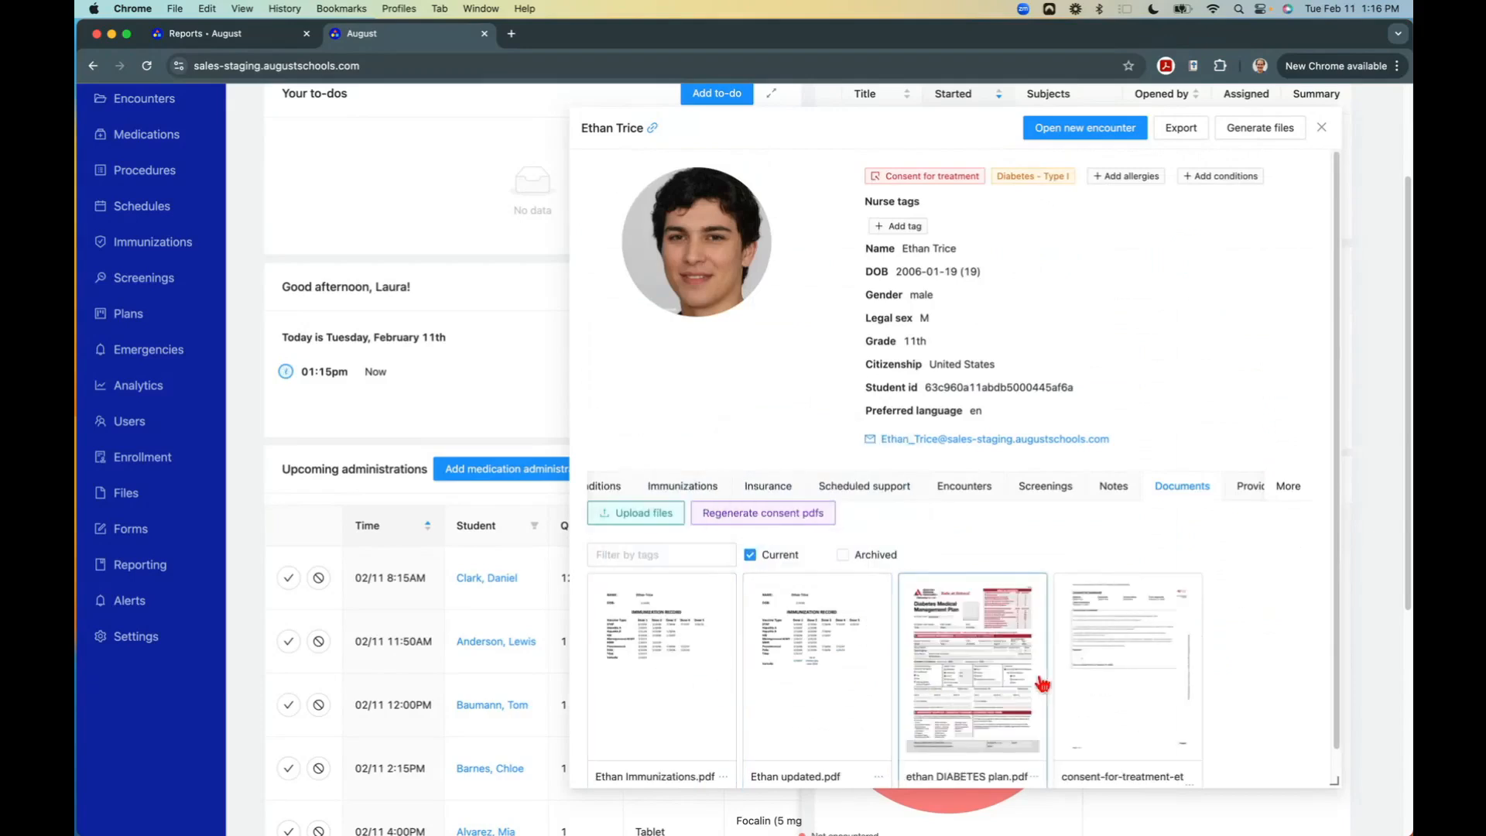
pyautogui.click(993, 652)
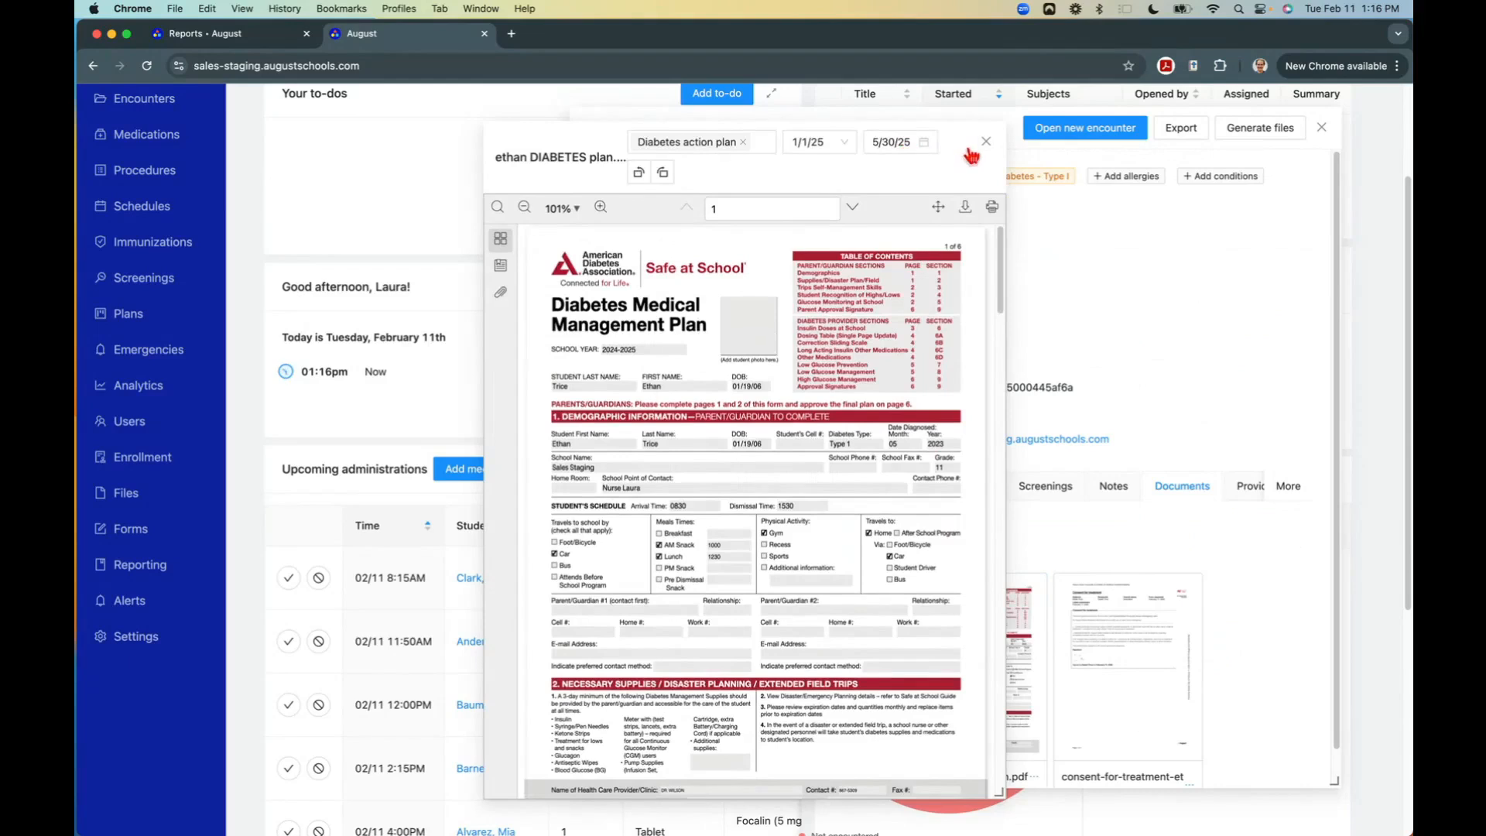
pyautogui.moveTo(896, 168); pyautogui.dragTo(534, 155)
pyautogui.moveTo(818, 121); pyautogui.dragTo(856, 117)
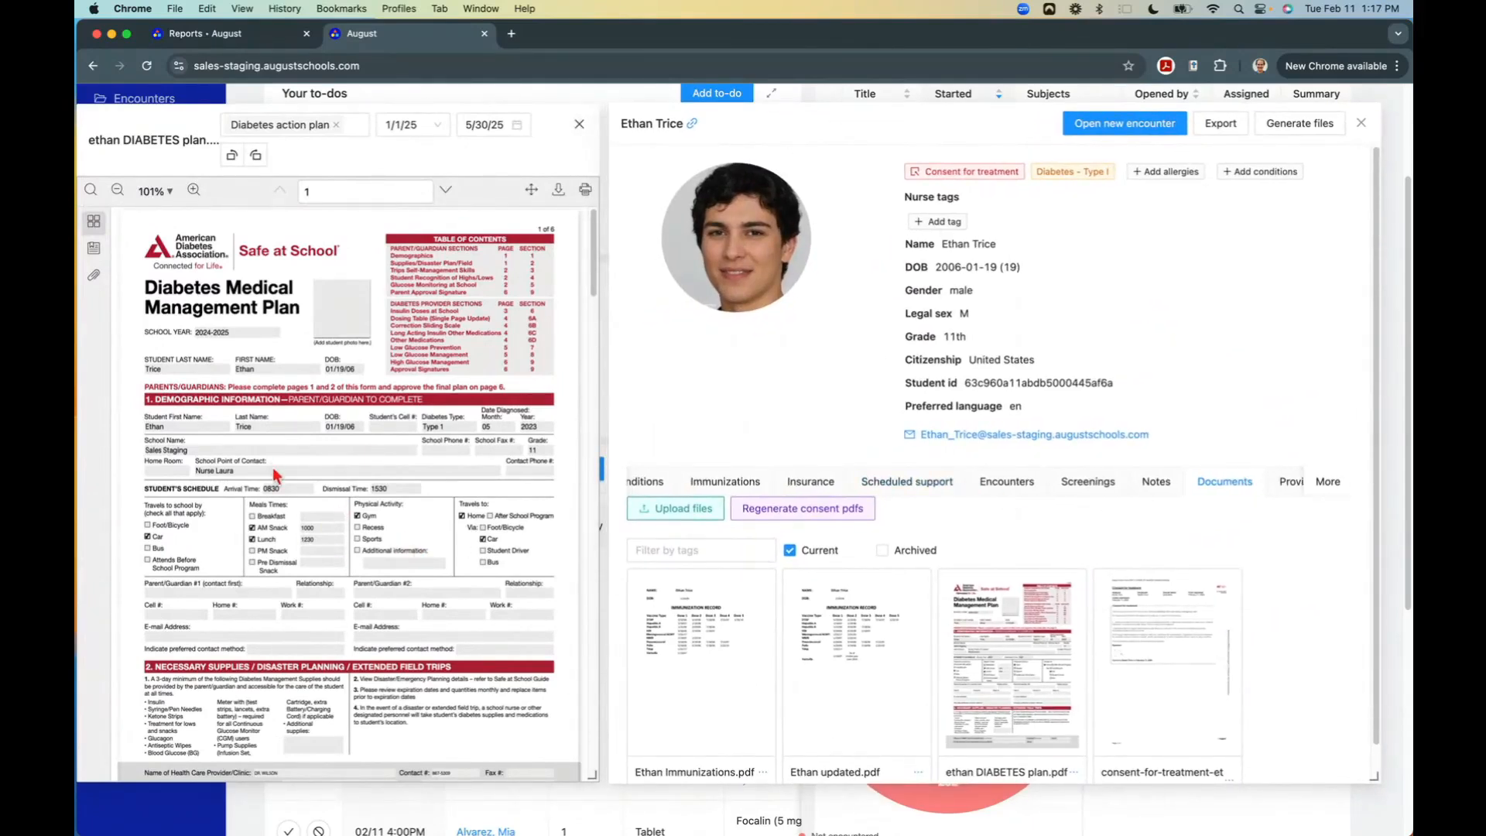
pyautogui.click(197, 194)
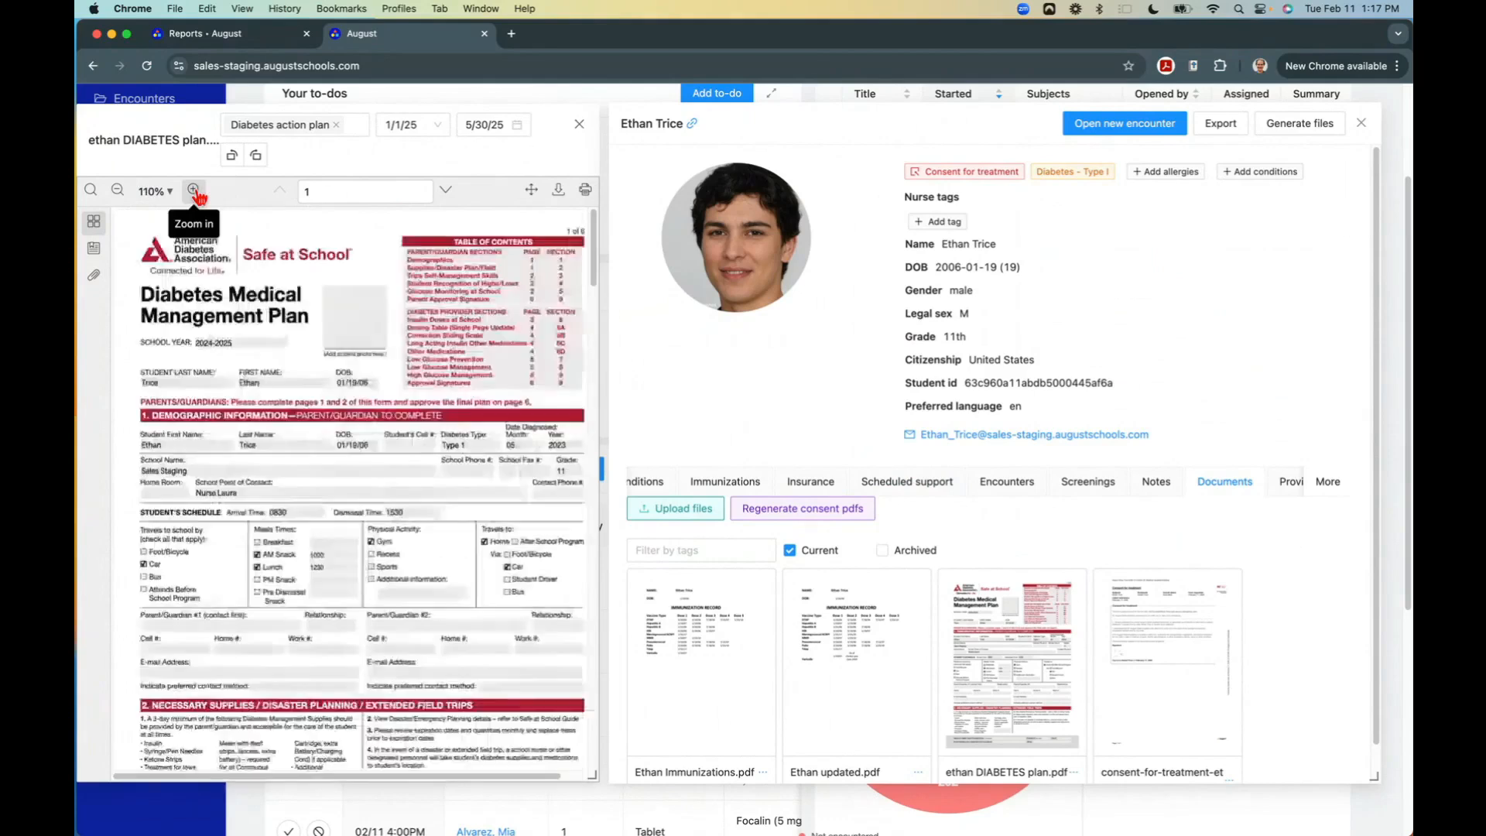
# Enlarge the diabetes plan PDF to 150% and widen its window to show more of the page.
pyautogui.click(196, 194)
pyautogui.click(197, 193)
pyautogui.scroll(-2, 573, 737)
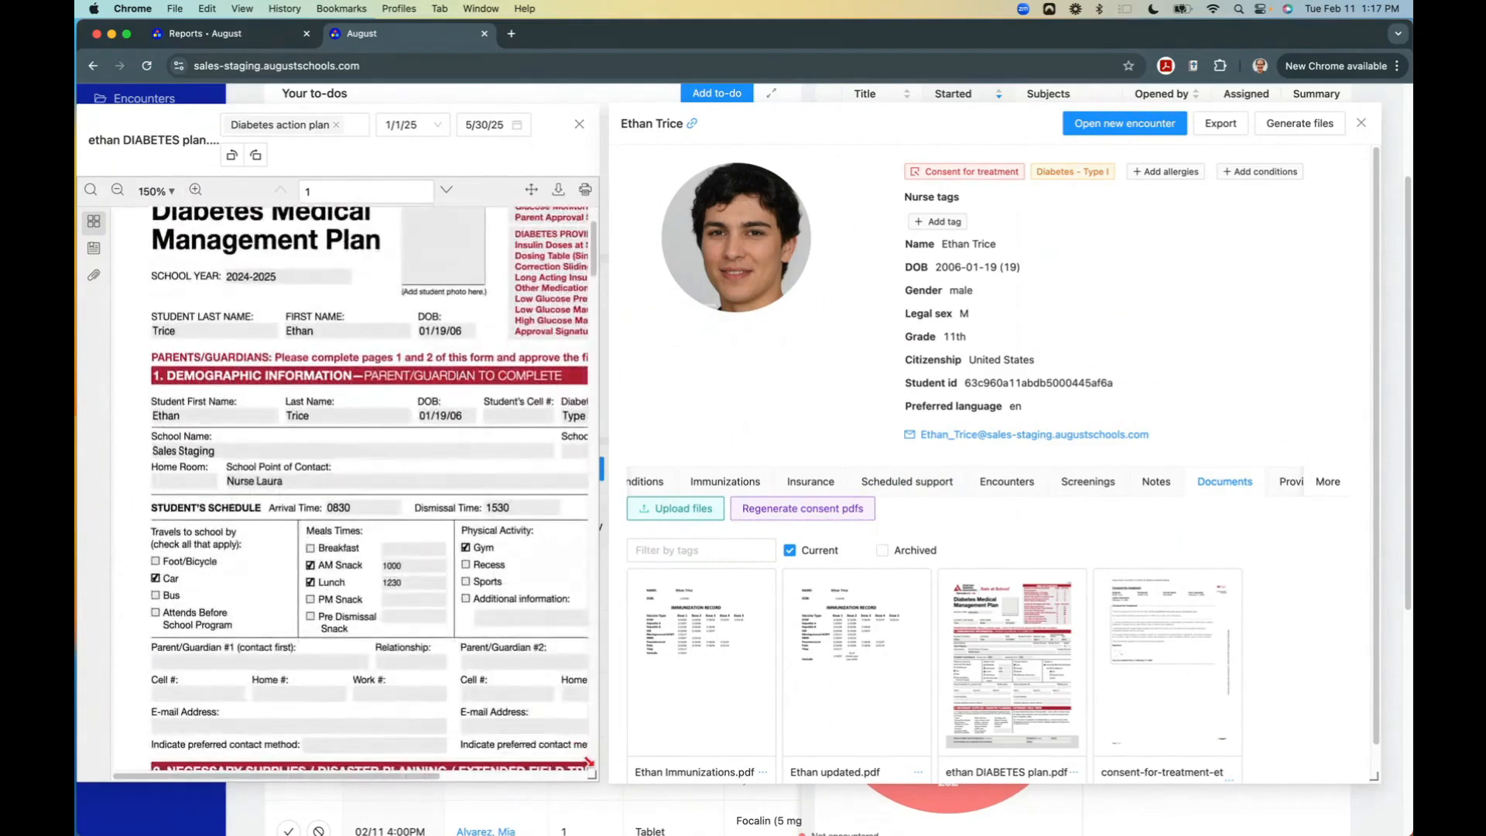
pyautogui.moveTo(593, 775); pyautogui.dragTo(636, 792)
pyautogui.scroll(-1, 348, 580)
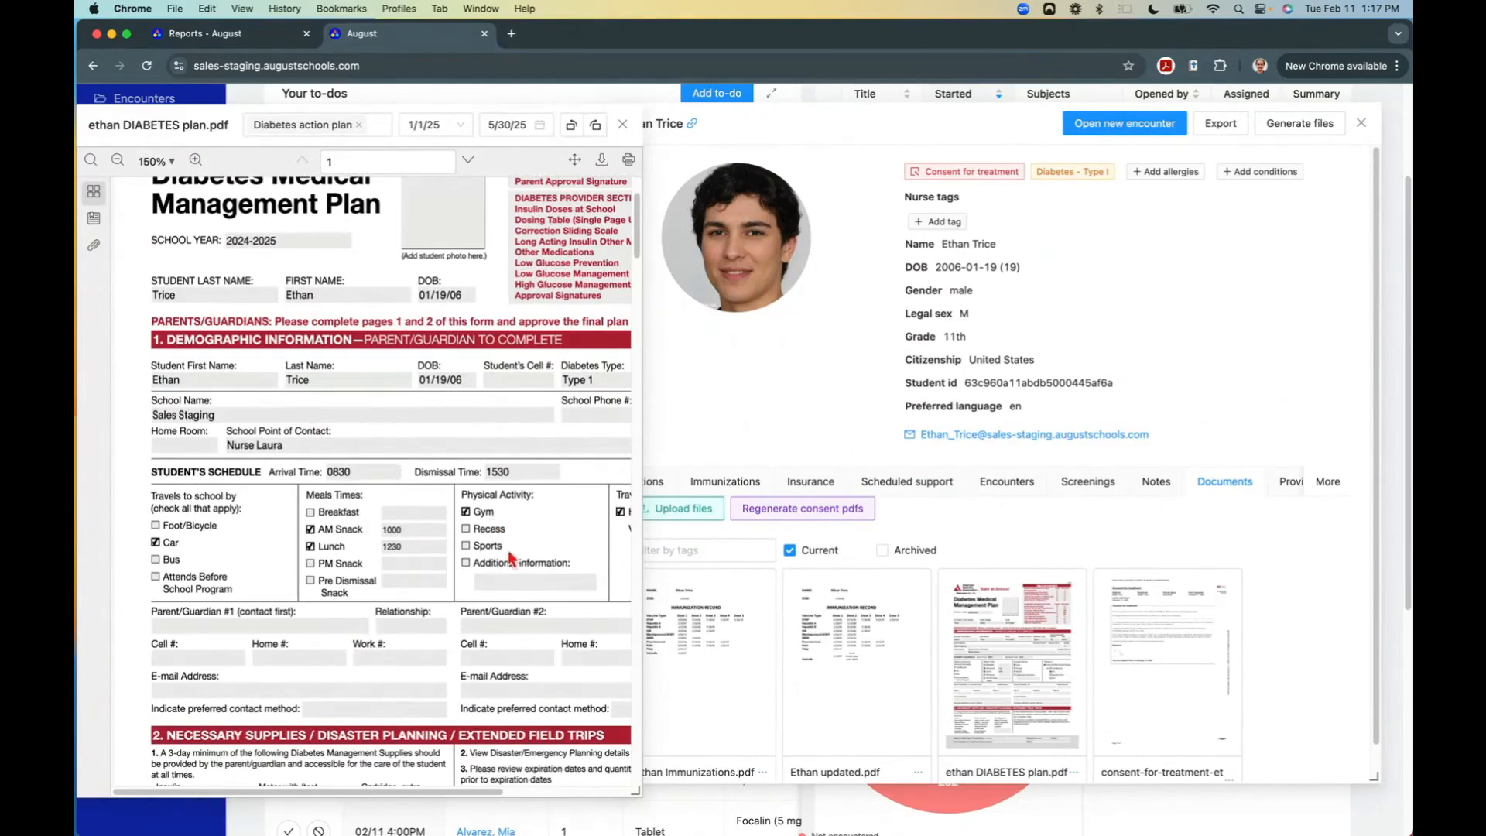
pyautogui.scroll(-2, 511, 557)
pyautogui.scroll(1, 996, 522)
# Open the student's action plans in the profile beside the PDF.
pyautogui.hscroll(-3, 865, 484)
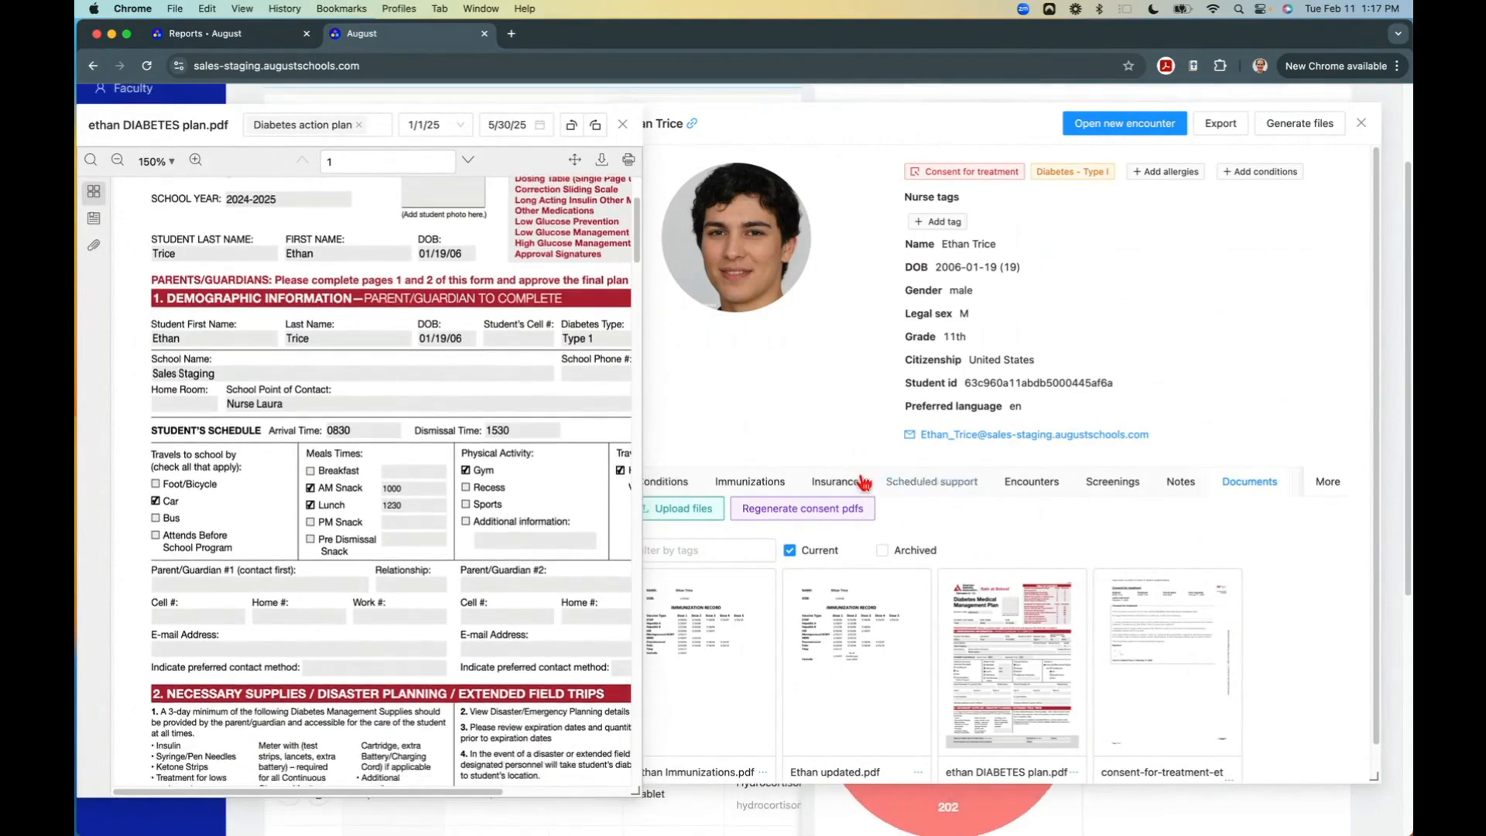
pyautogui.hscroll(-1, 925, 492)
pyautogui.hscroll(-4, 921, 491)
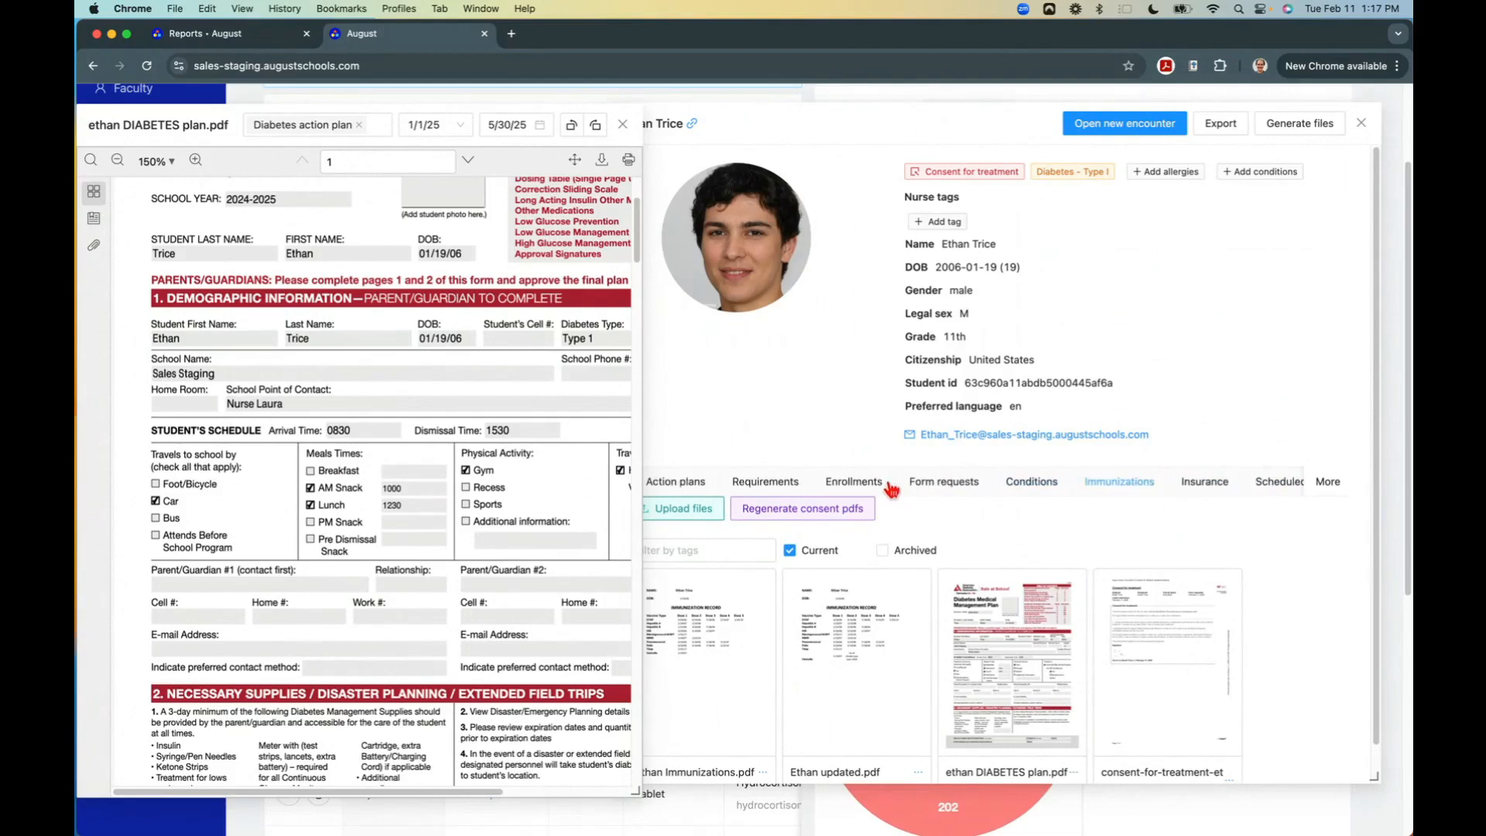
pyautogui.click(762, 485)
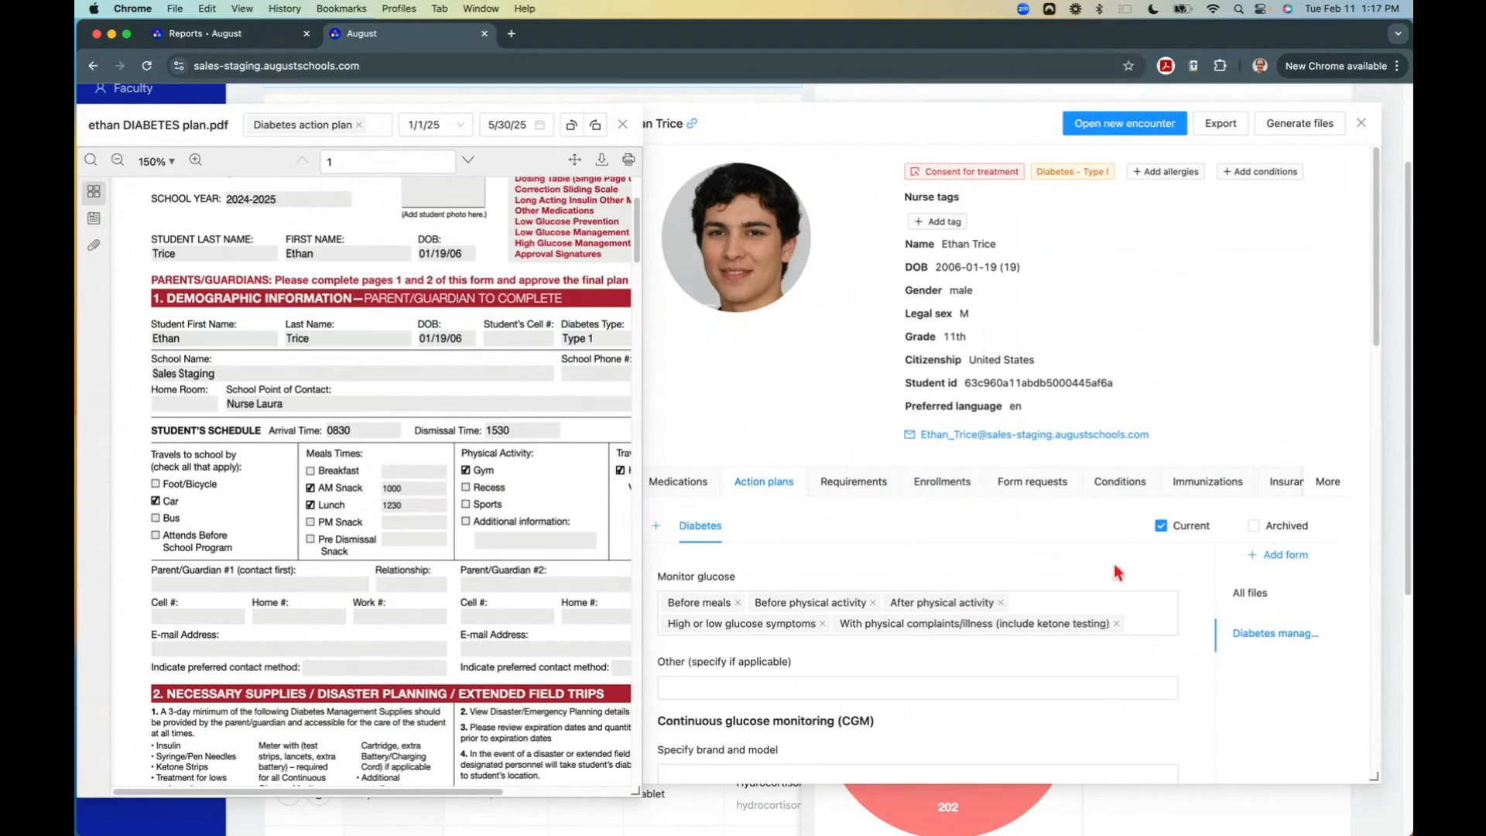
# View the generated diabetes PDF among the action plan's files, then close it and return to the diabetes management form.
pyautogui.click(1249, 593)
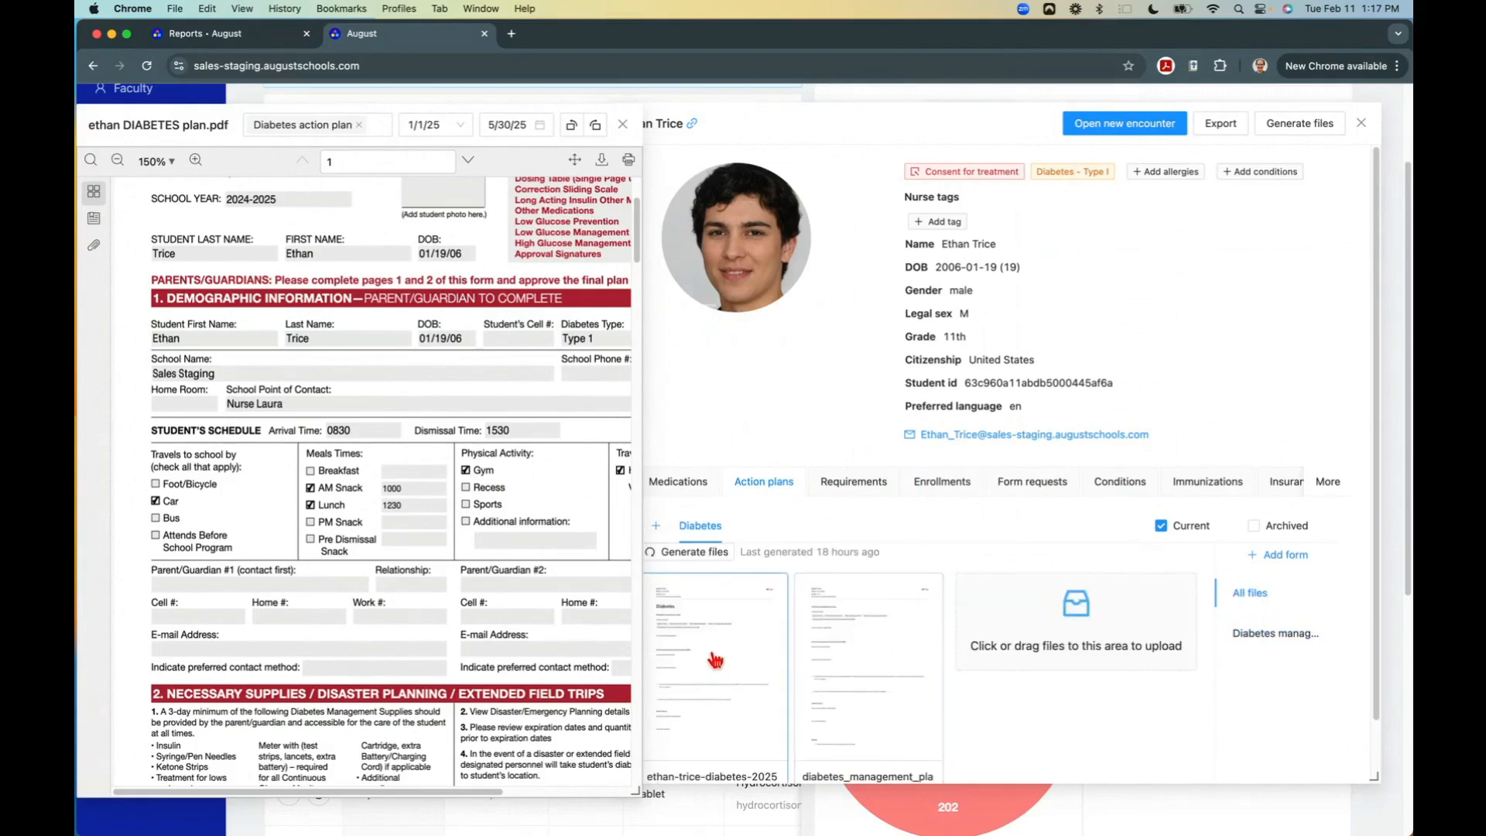
pyautogui.click(751, 649)
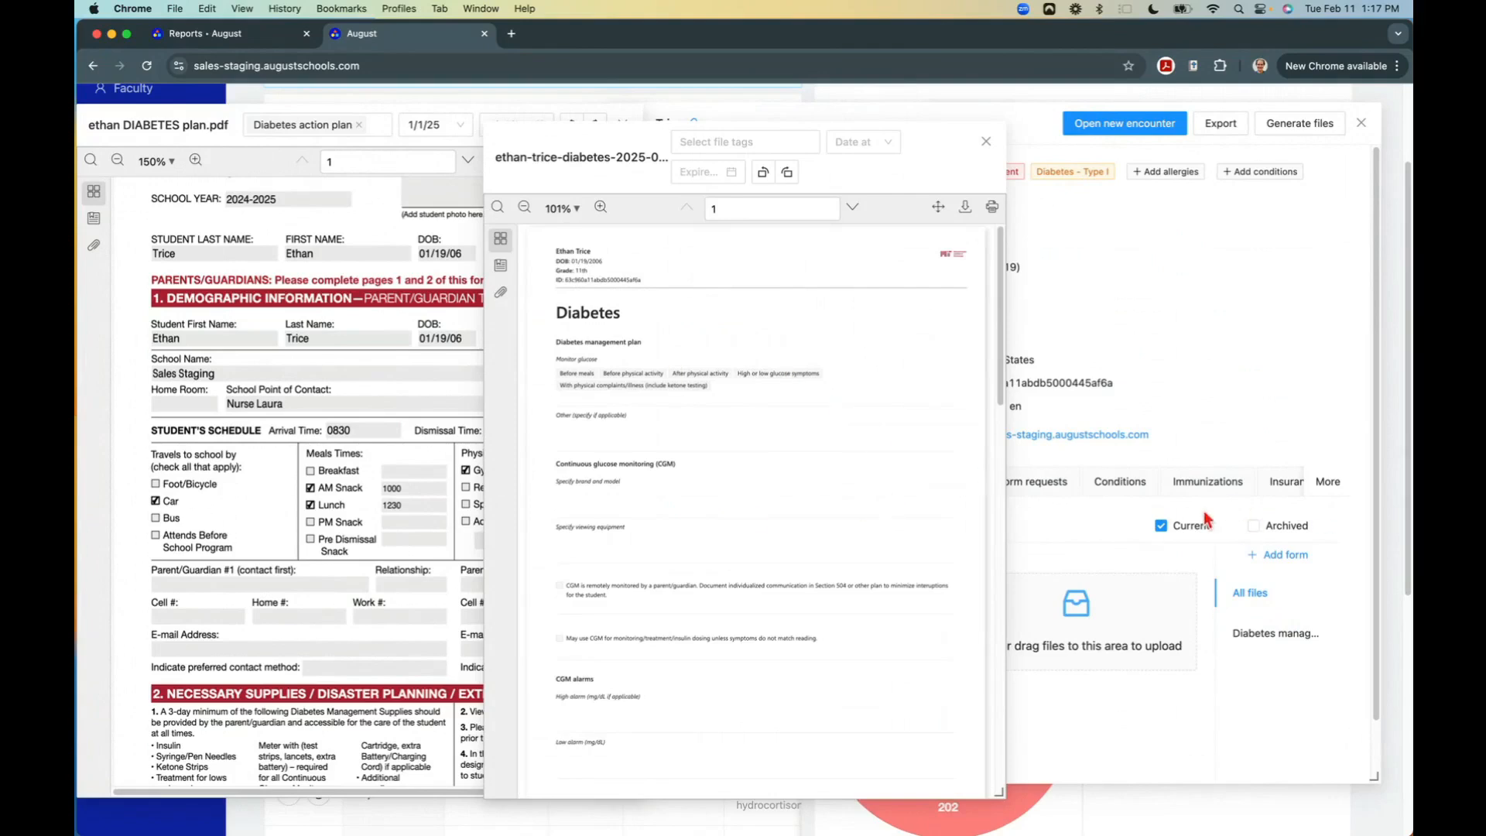
pyautogui.click(1242, 643)
pyautogui.moveTo(924, 147); pyautogui.dragTo(600, 147)
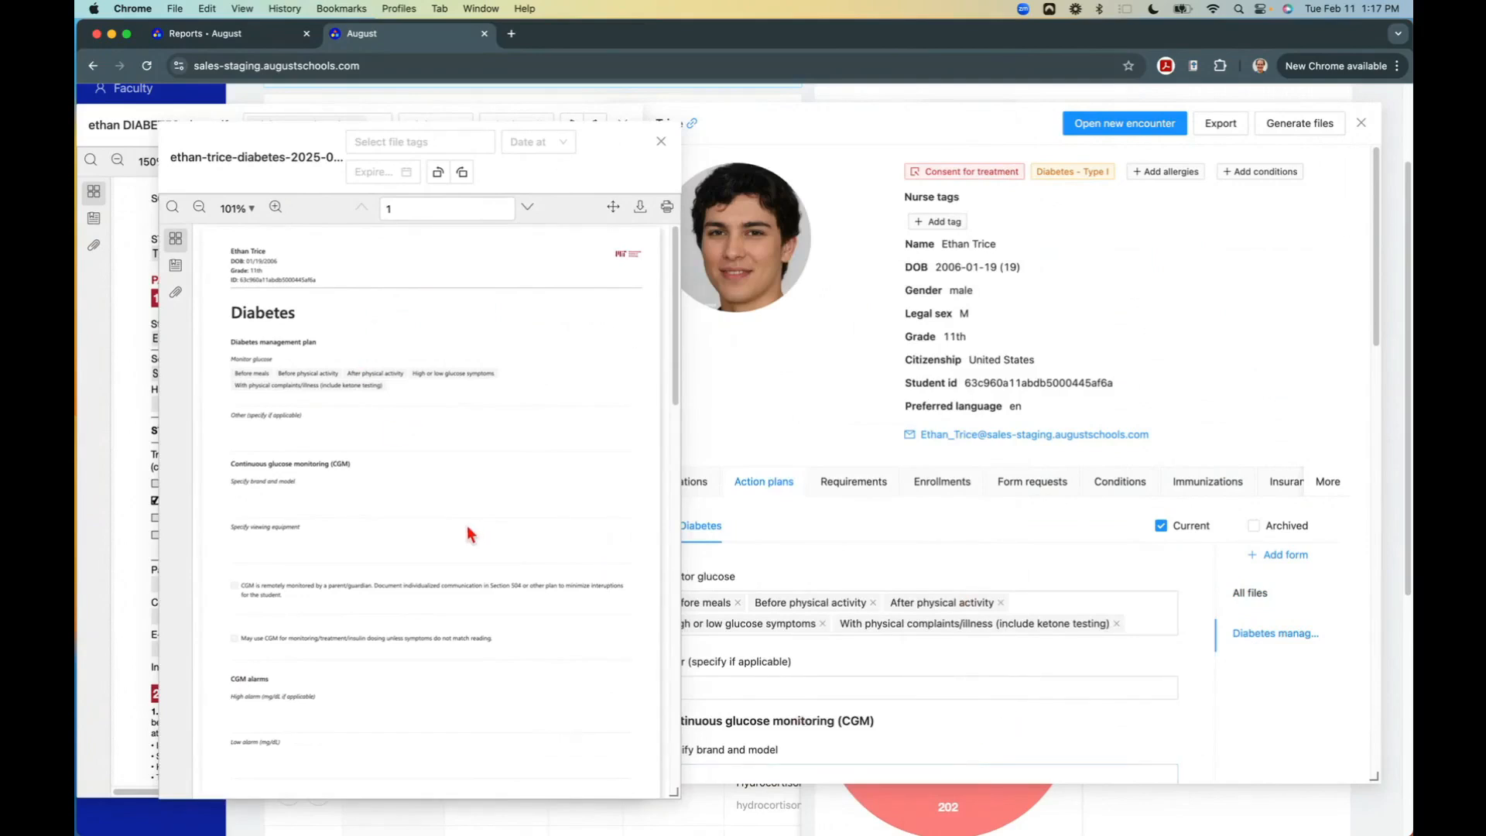
pyautogui.click(661, 143)
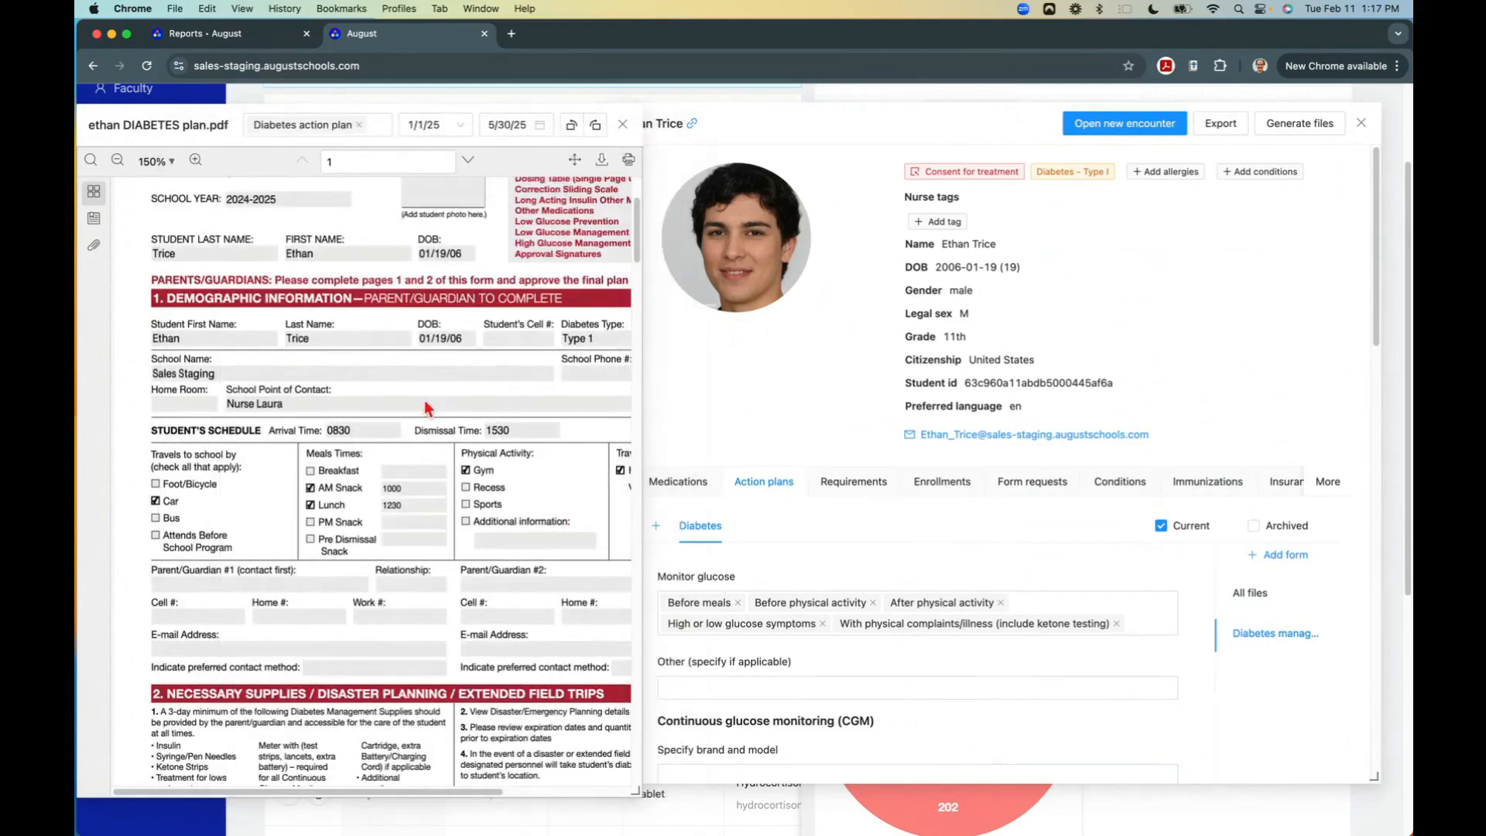
# Locate the PDF's glucose monitoring section and enter Dexacom as the CGM brand and model in the form.
pyautogui.click(863, 691)
pyautogui.scroll(-1, 914, 651)
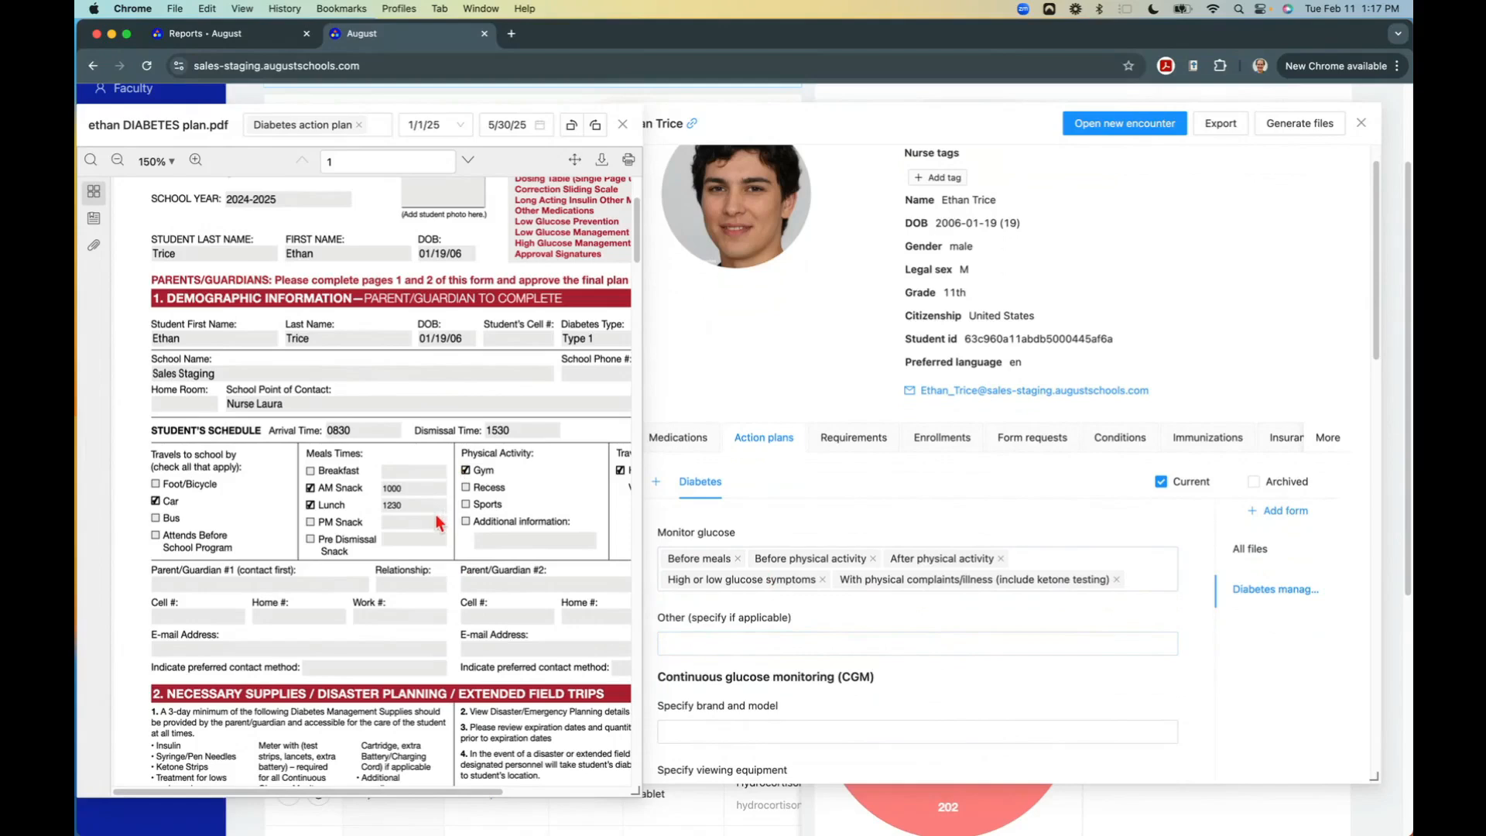
pyautogui.scroll(-2, 848, 672)
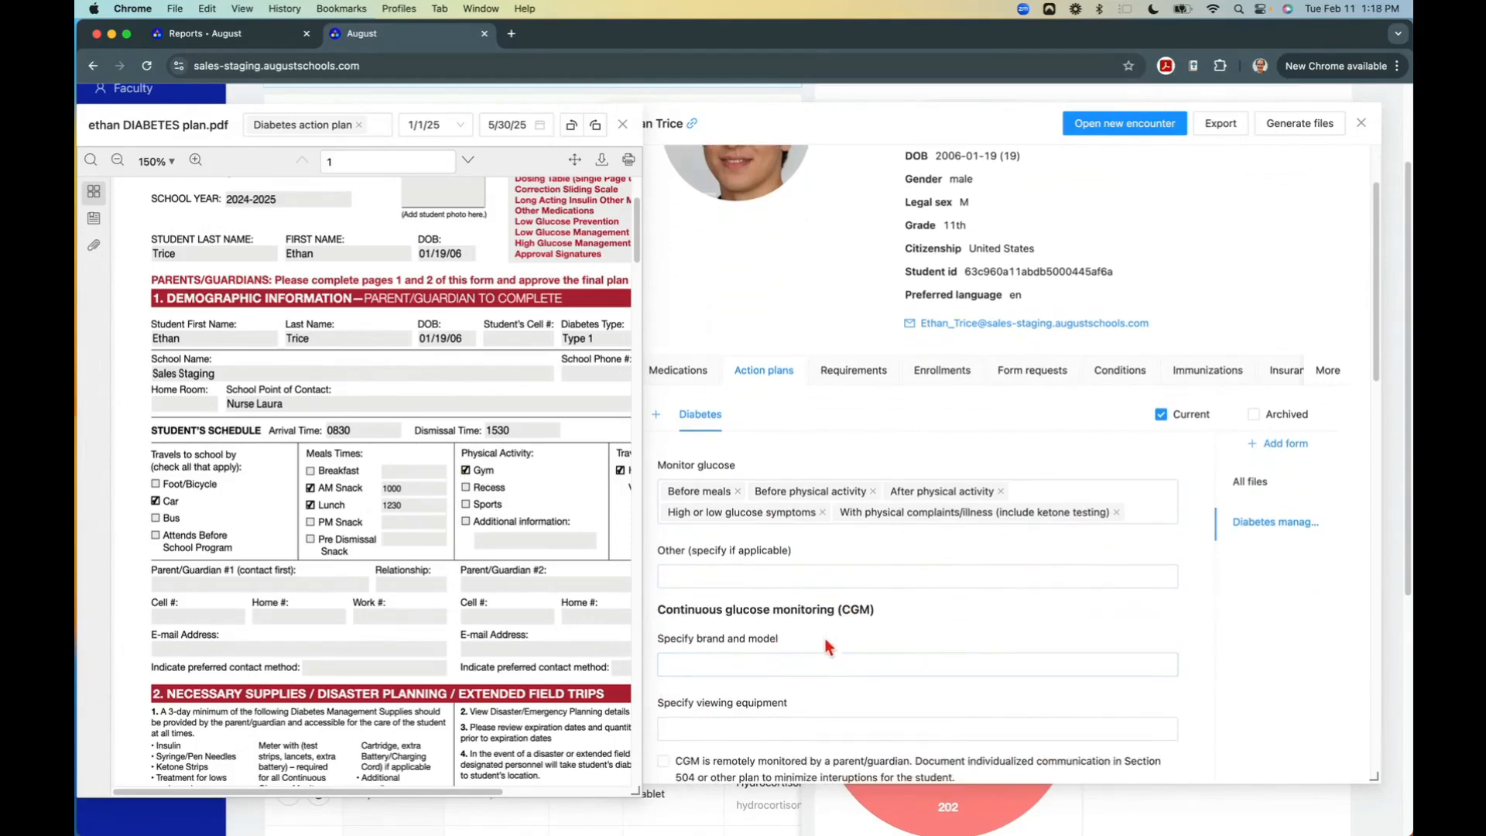
pyautogui.scroll(-6, 508, 662)
pyautogui.scroll(-3, 506, 662)
pyautogui.scroll(-2, 501, 604)
pyautogui.scroll(-4, 502, 597)
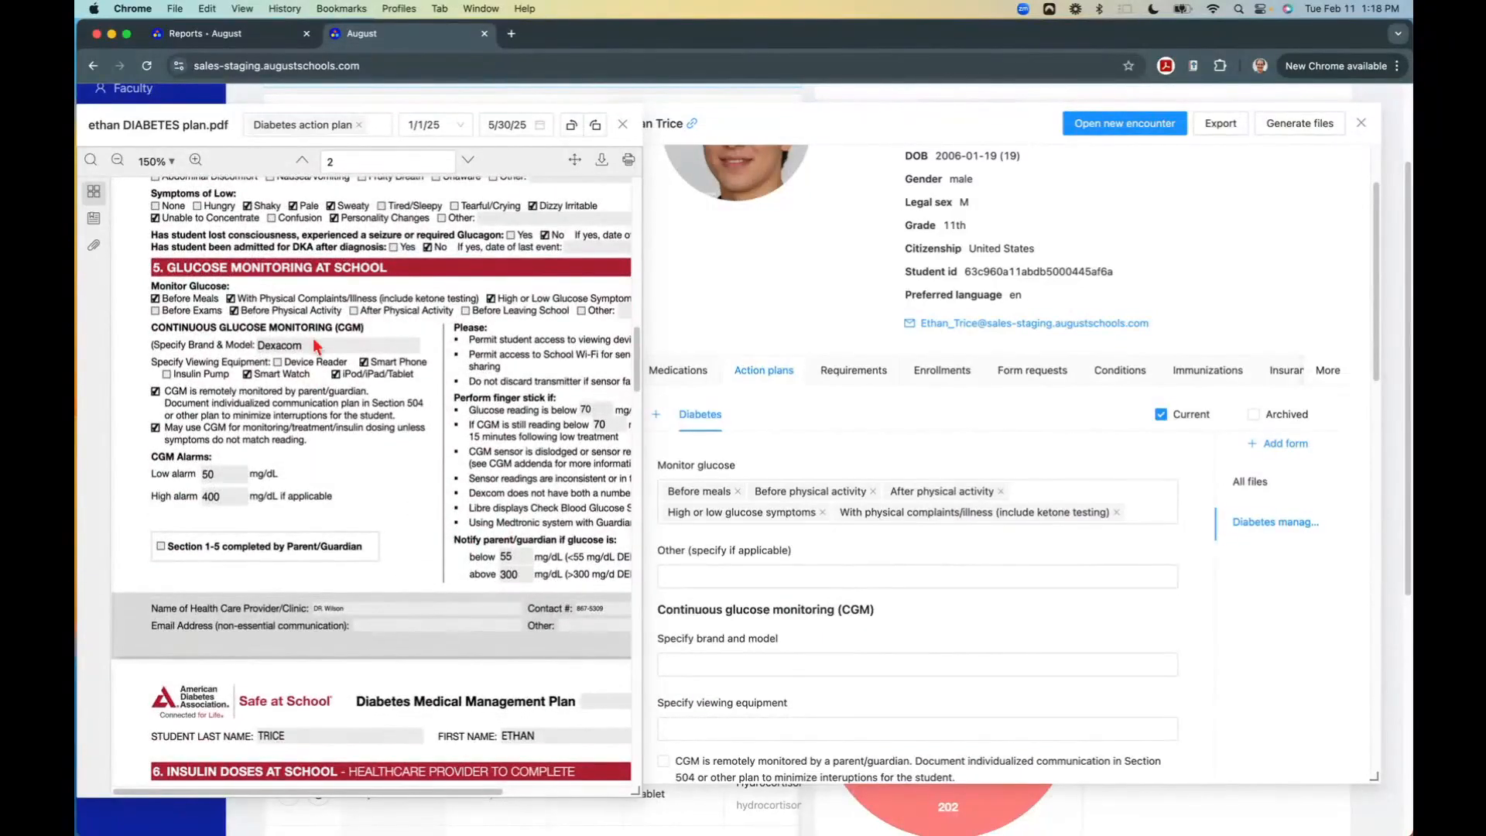
pyautogui.click(768, 570)
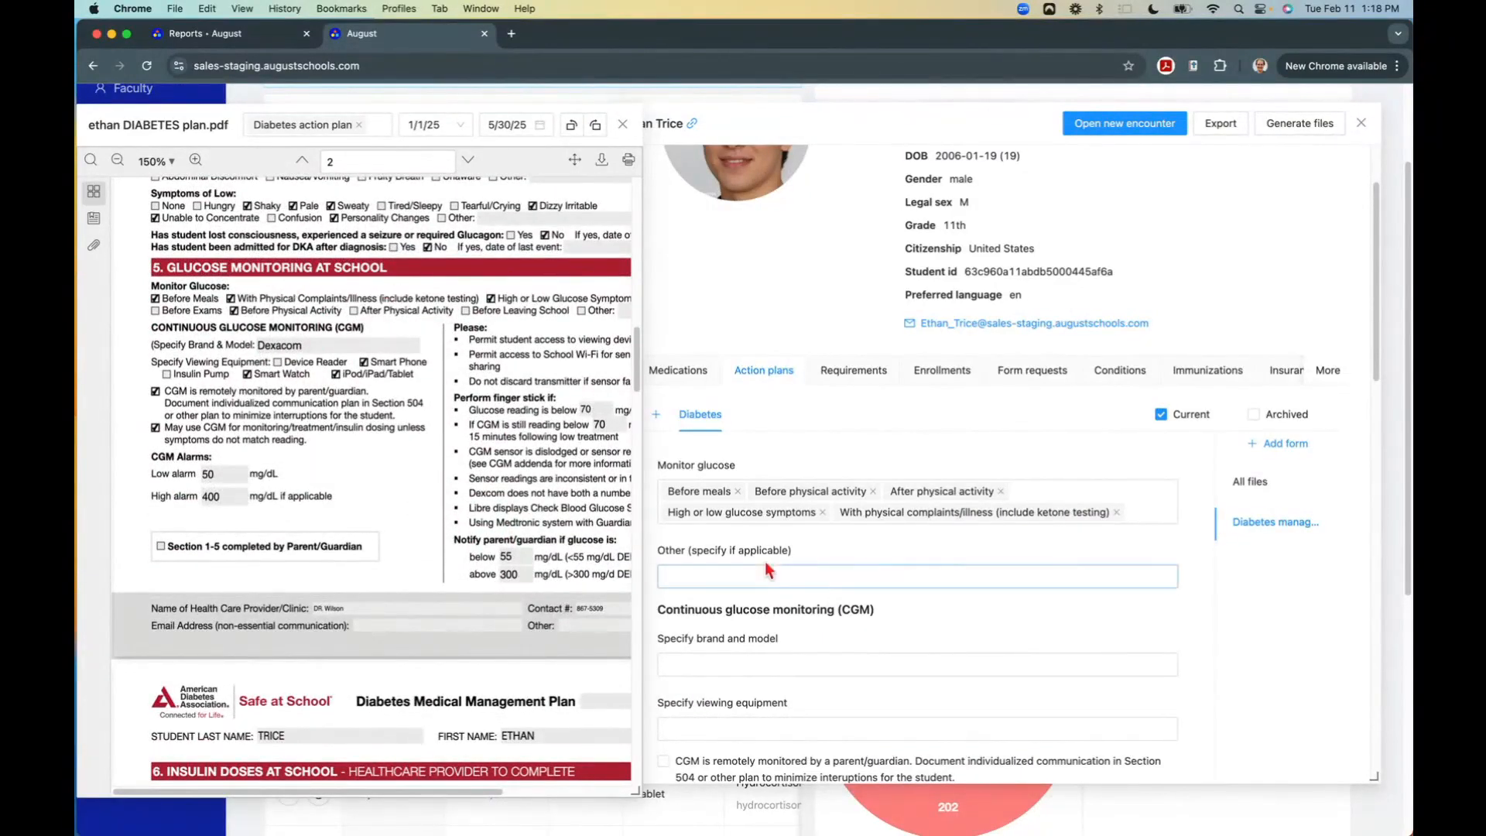
pyautogui.click(762, 674)
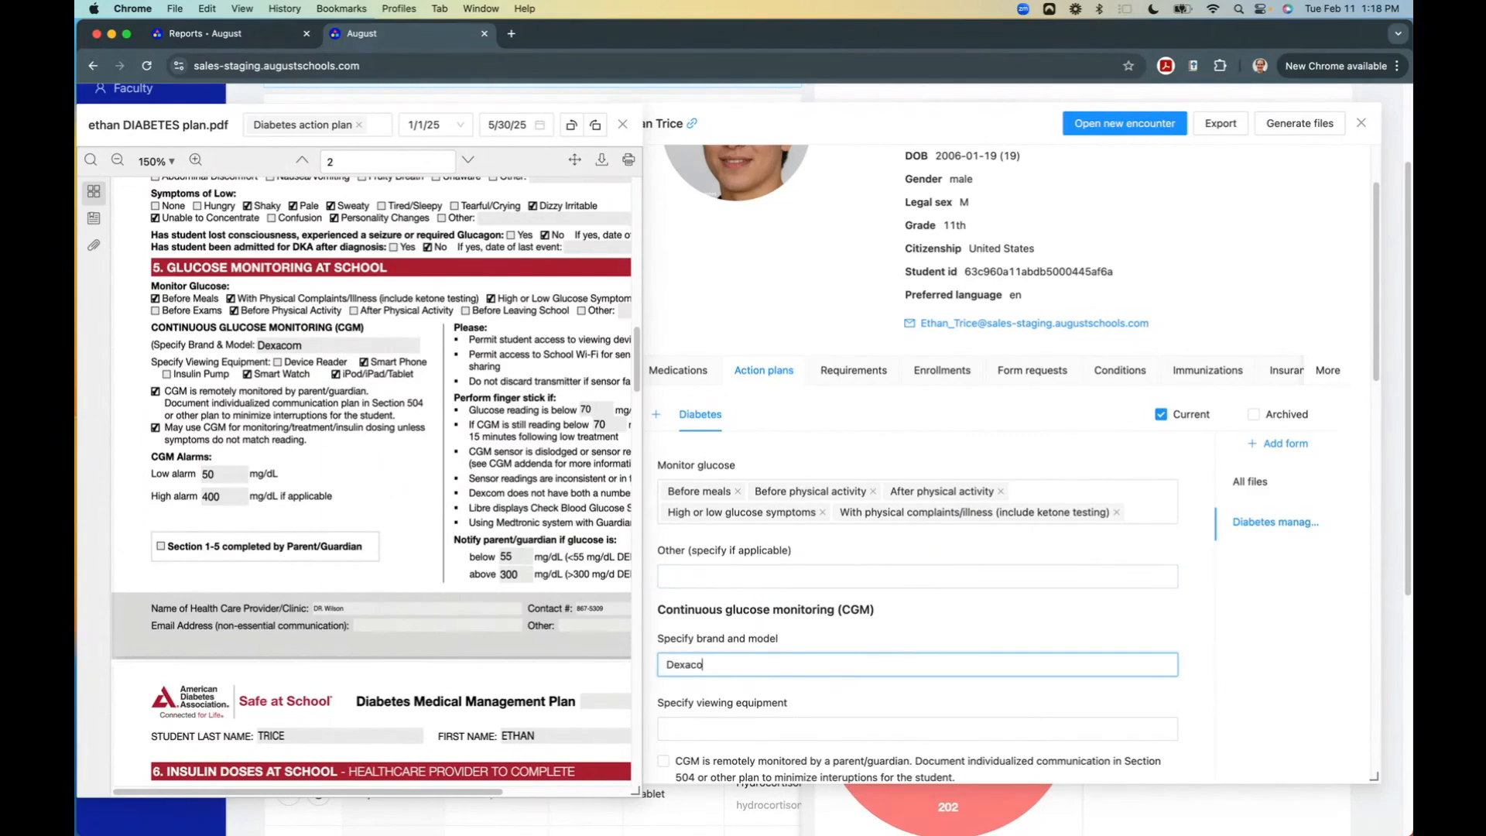
pyautogui.write('Dexacom')
# Mark the CGM as remotely monitored by a parent/guardian and as usable for monitoring, treatment and insulin dosing.
pyautogui.scroll(-2, 774, 681)
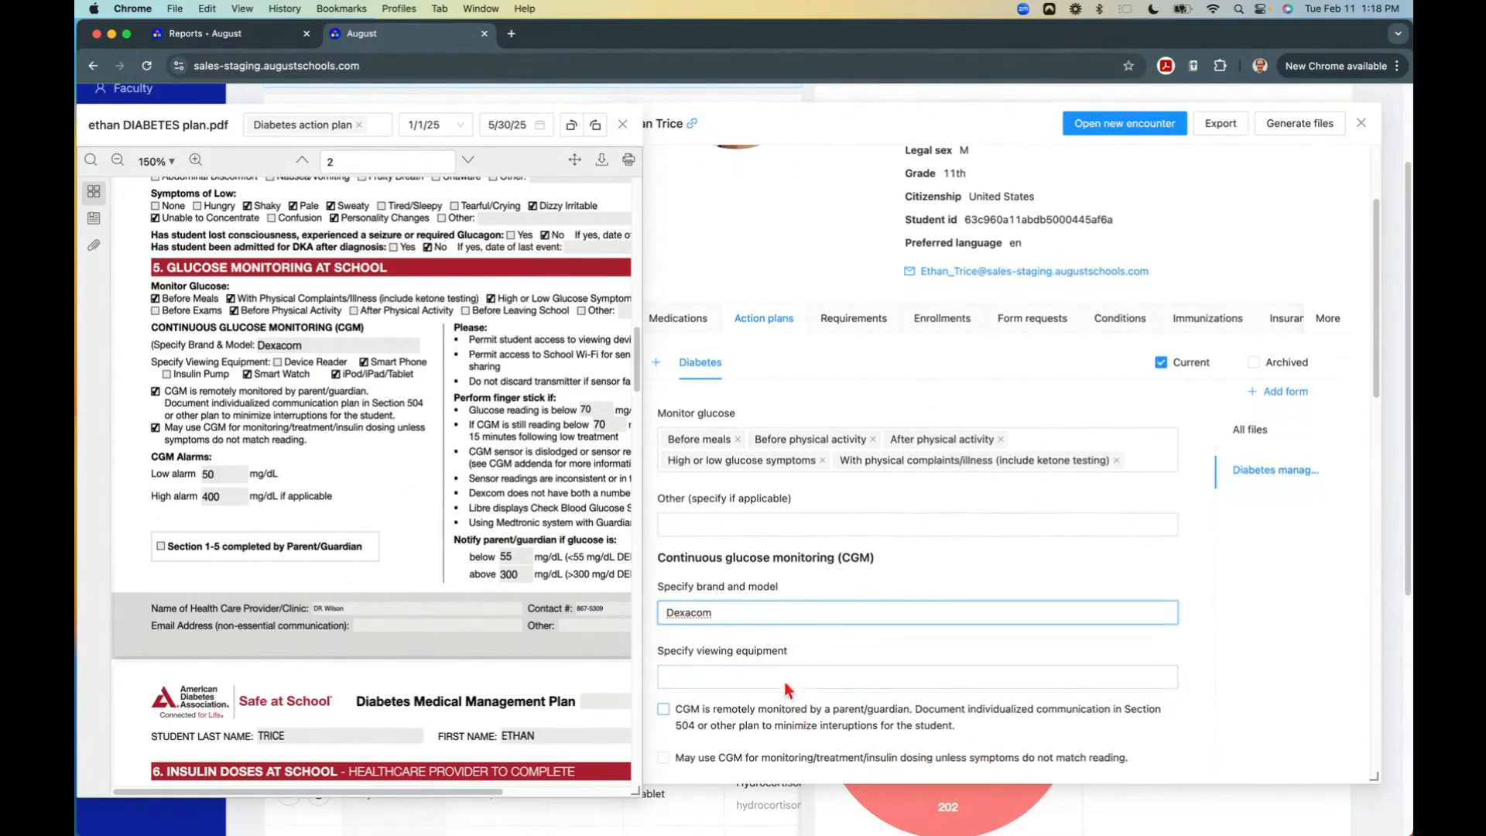
pyautogui.scroll(-1, 774, 692)
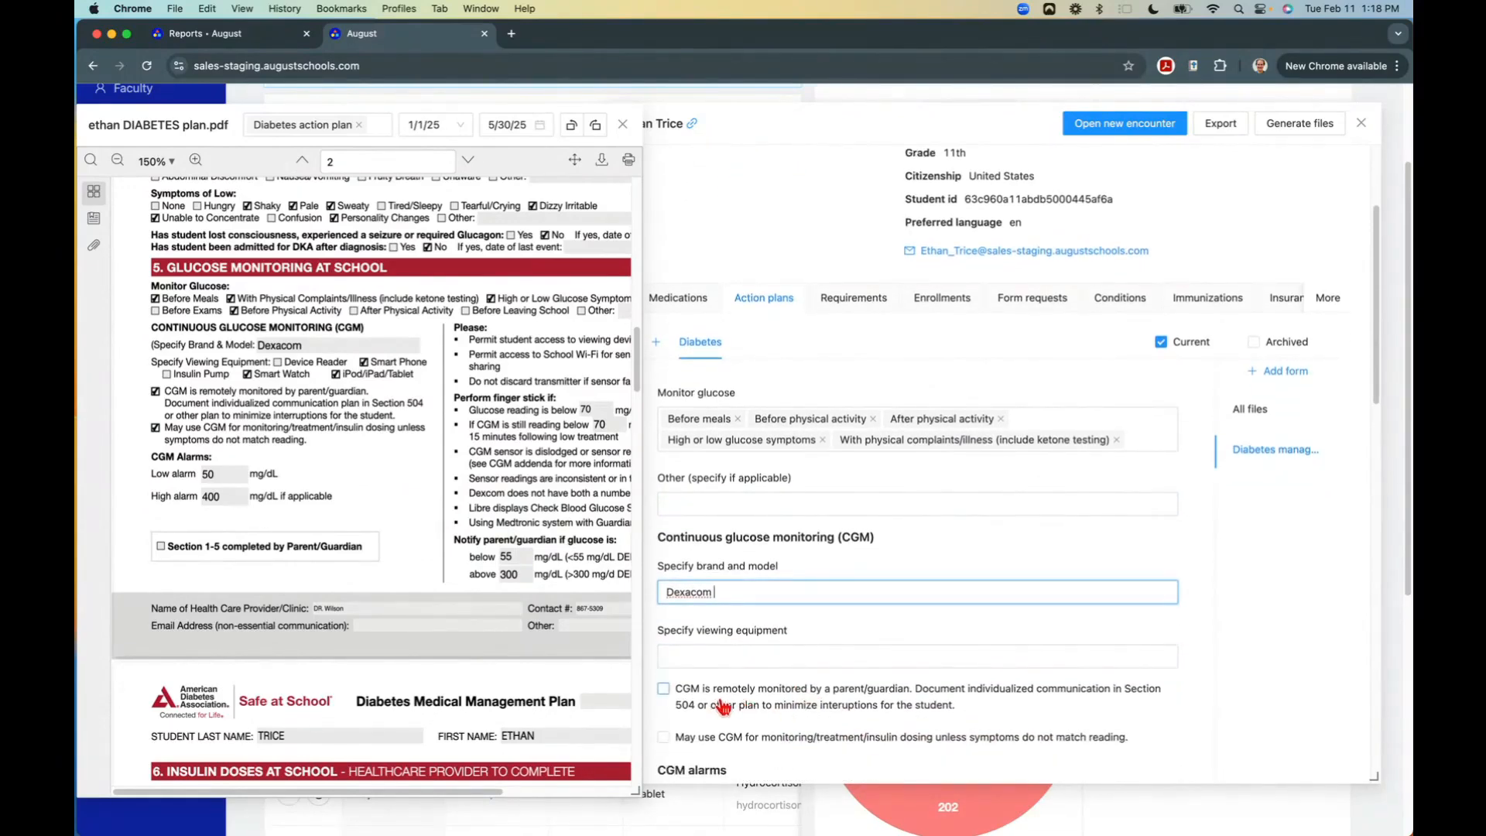
pyautogui.click(722, 706)
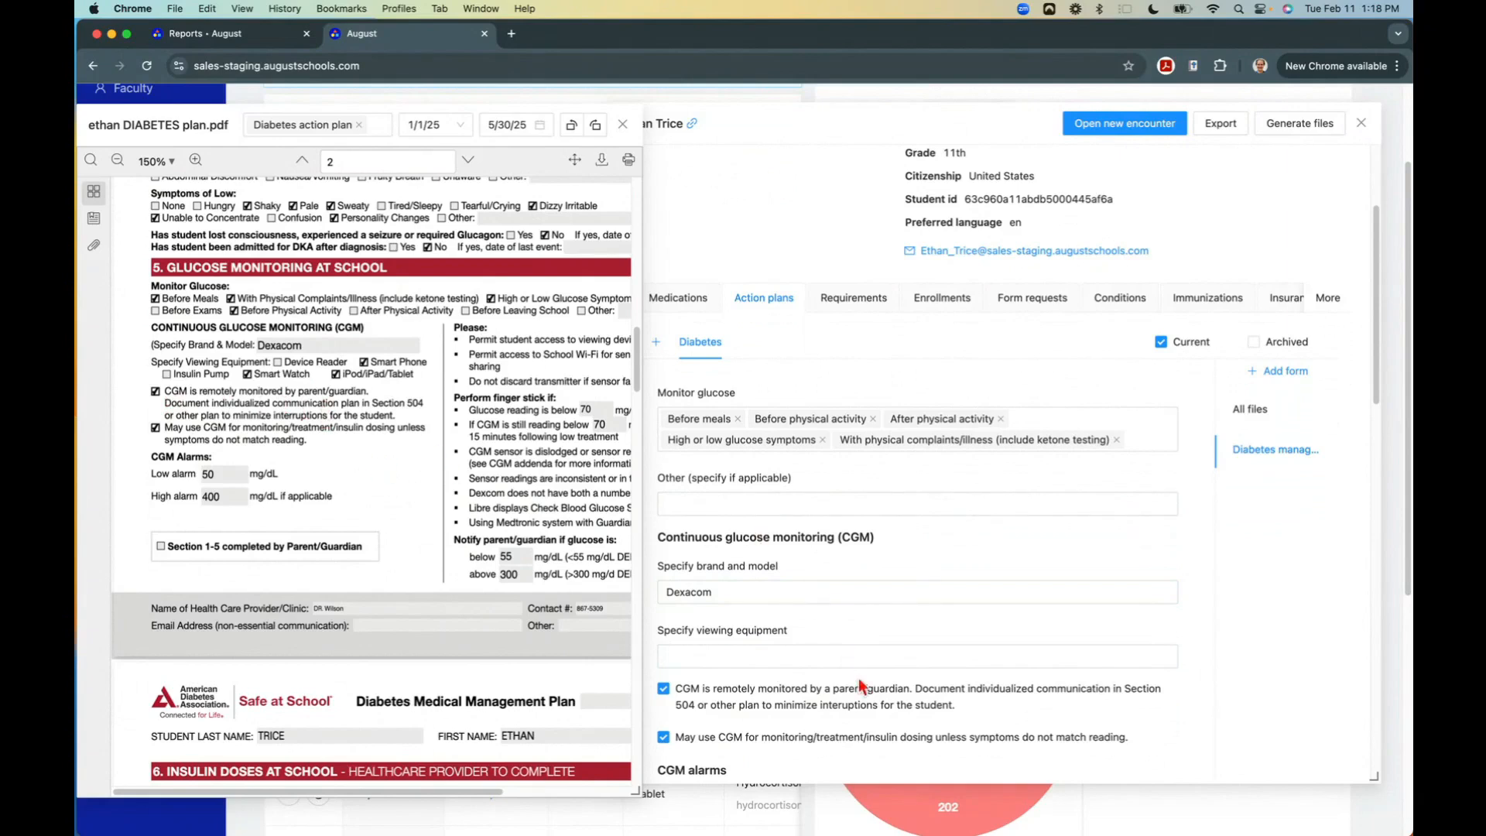
# Specify Smart phone and iPod/iPad/Tablet as the CGM viewing equipment.
pyautogui.click(801, 658)
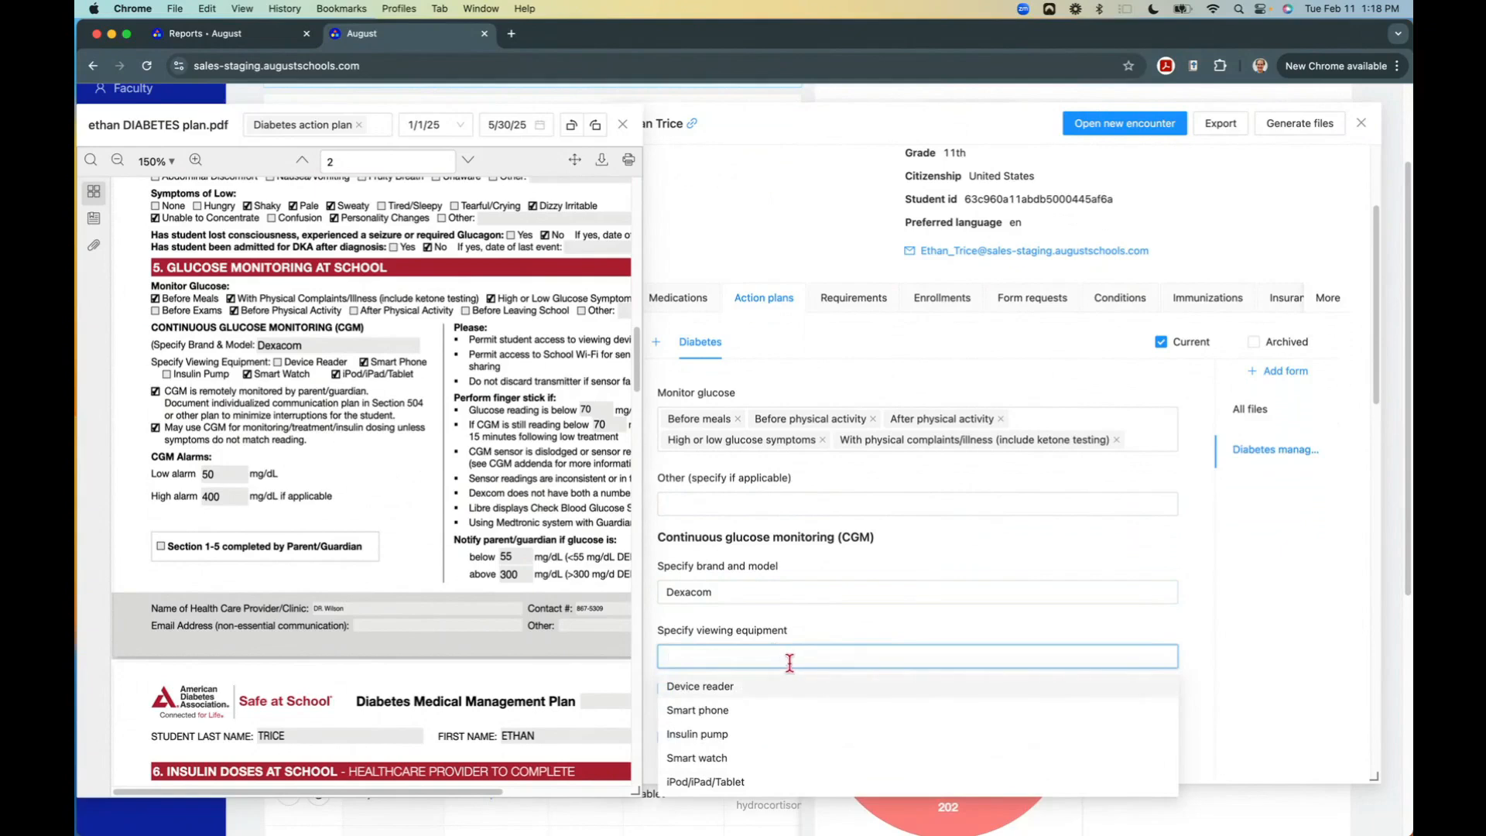
pyautogui.click(719, 711)
pyautogui.click(760, 777)
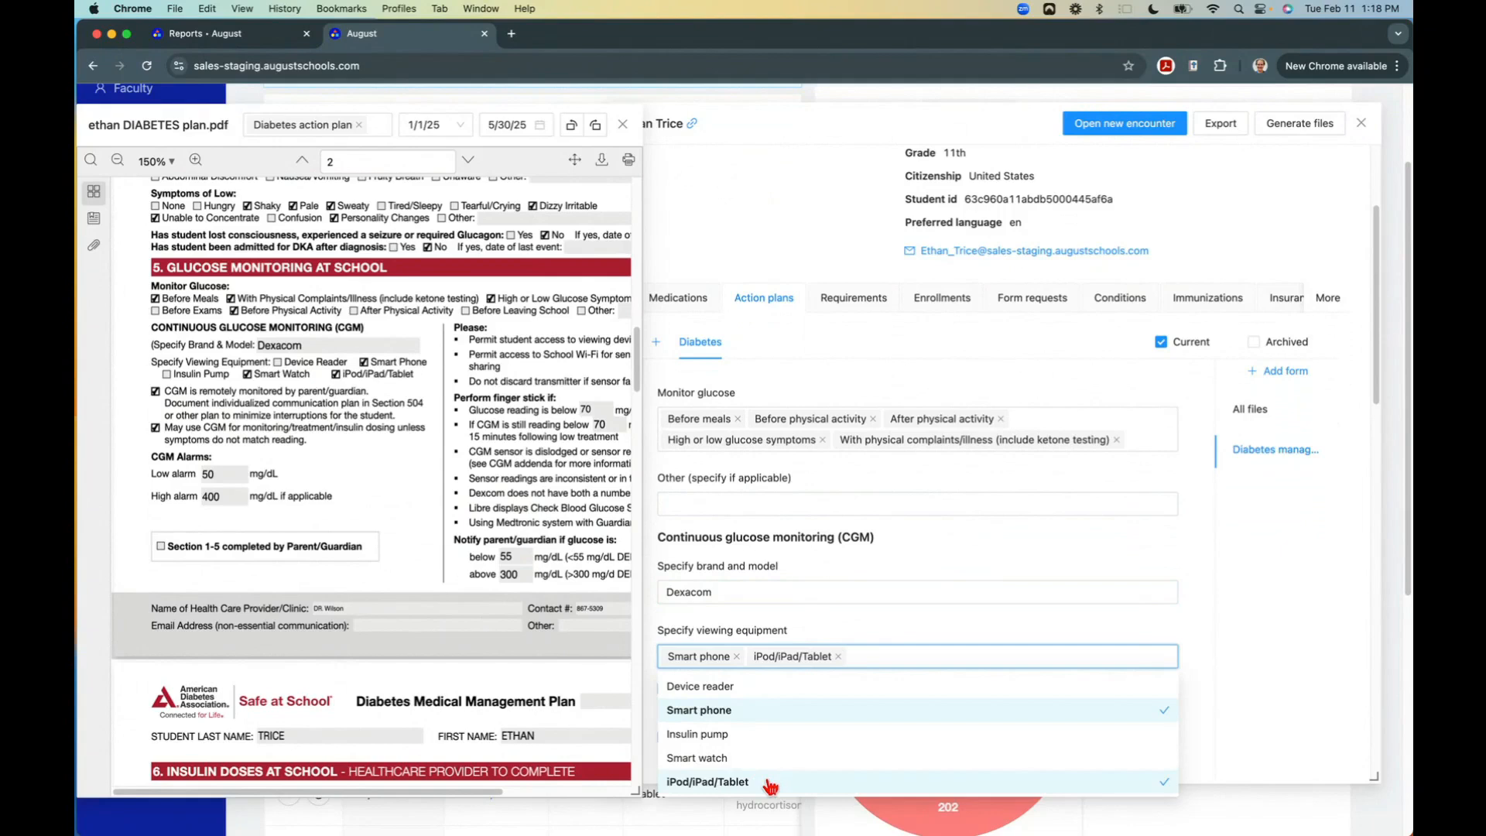
pyautogui.click(887, 622)
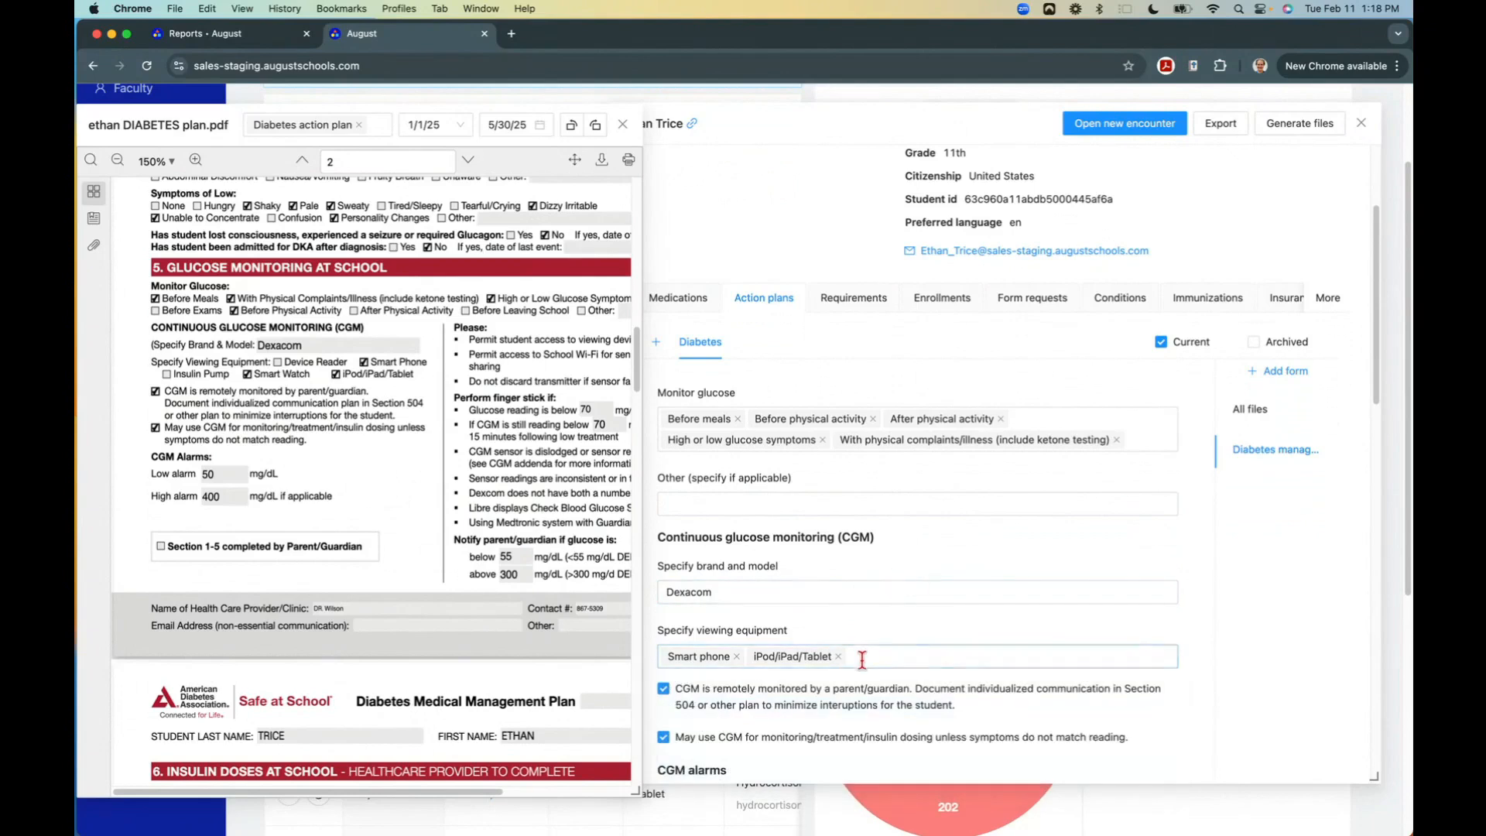
# Set the CGM high alarm to 400 mg/dL and the low alarm to 50 mg/dL.
pyautogui.scroll(-4, 862, 659)
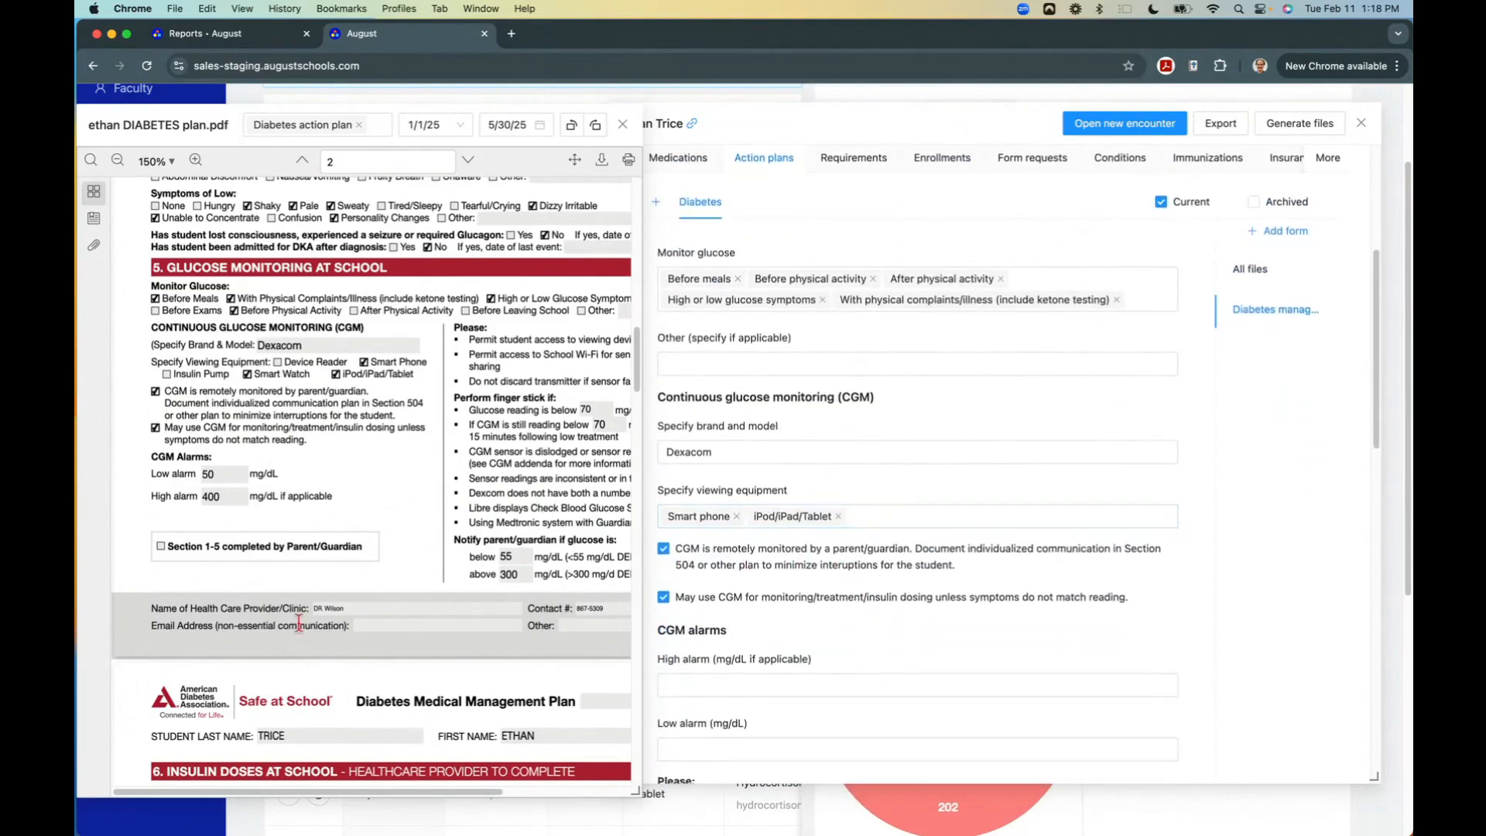
pyautogui.scroll(-1, 717, 671)
pyautogui.click(709, 677)
pyautogui.write('50')
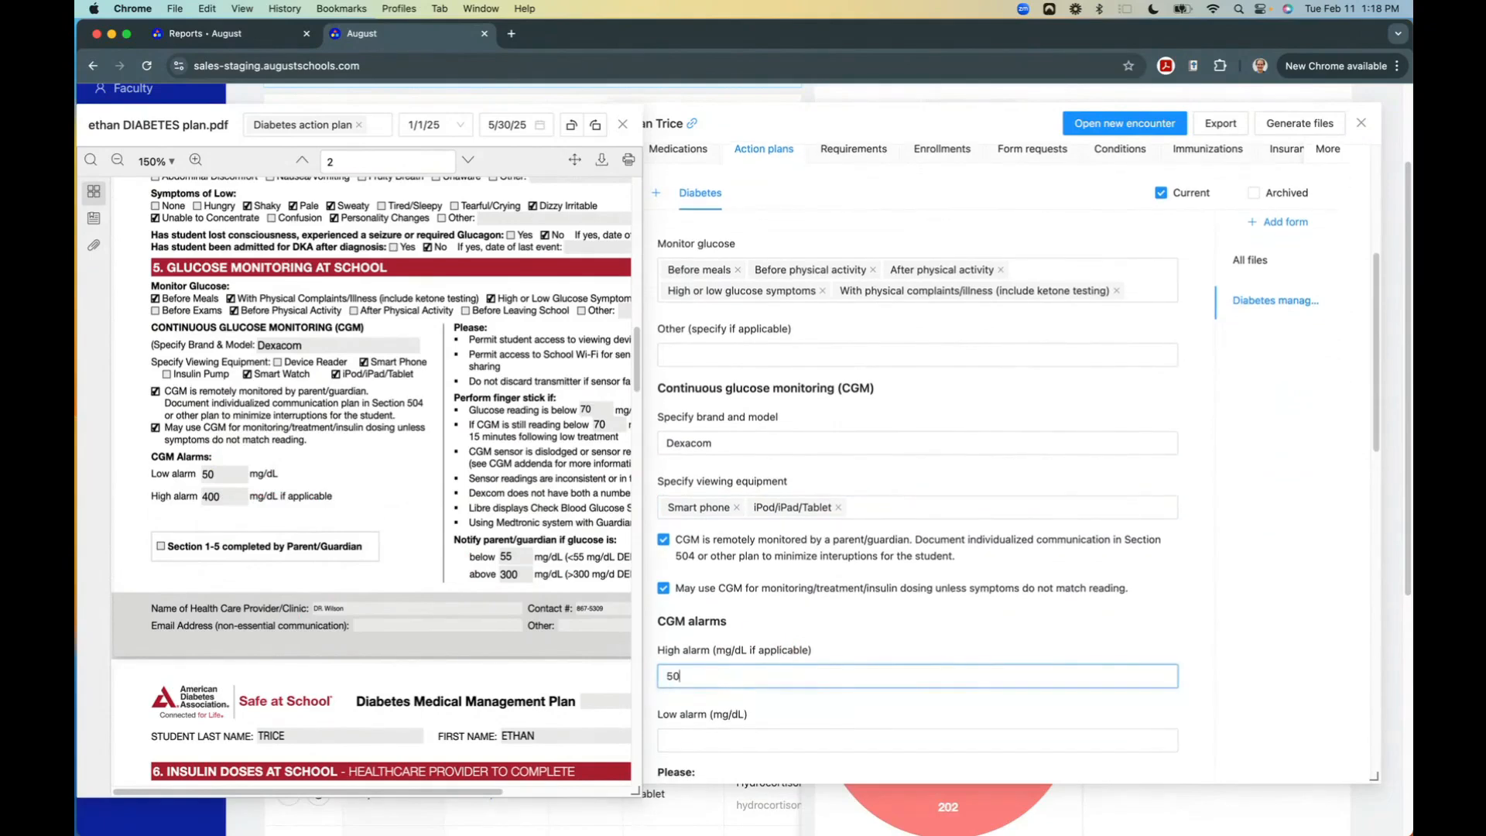
pyautogui.press('BackSpace')
pyautogui.press('BackSpace')
pyautogui.write('400')
pyautogui.press('Tab')
pyautogui.write('5')
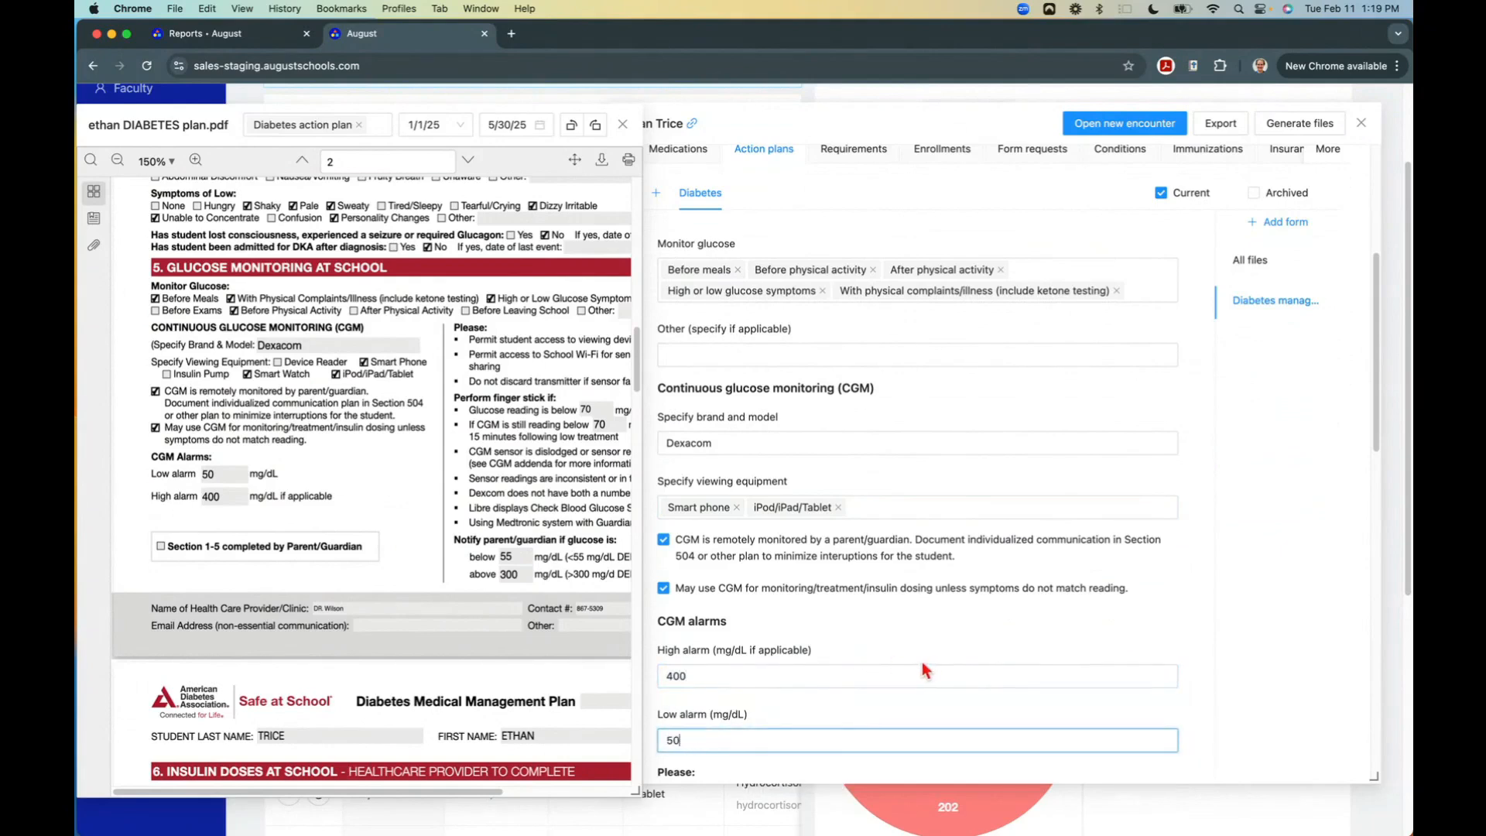
# Using the PDF's finger stick criteria, set the form's thresholds to glucose below 70 and above 300 mg/dL.
pyautogui.scroll(-3, 922, 661)
pyautogui.scroll(-1, 929, 660)
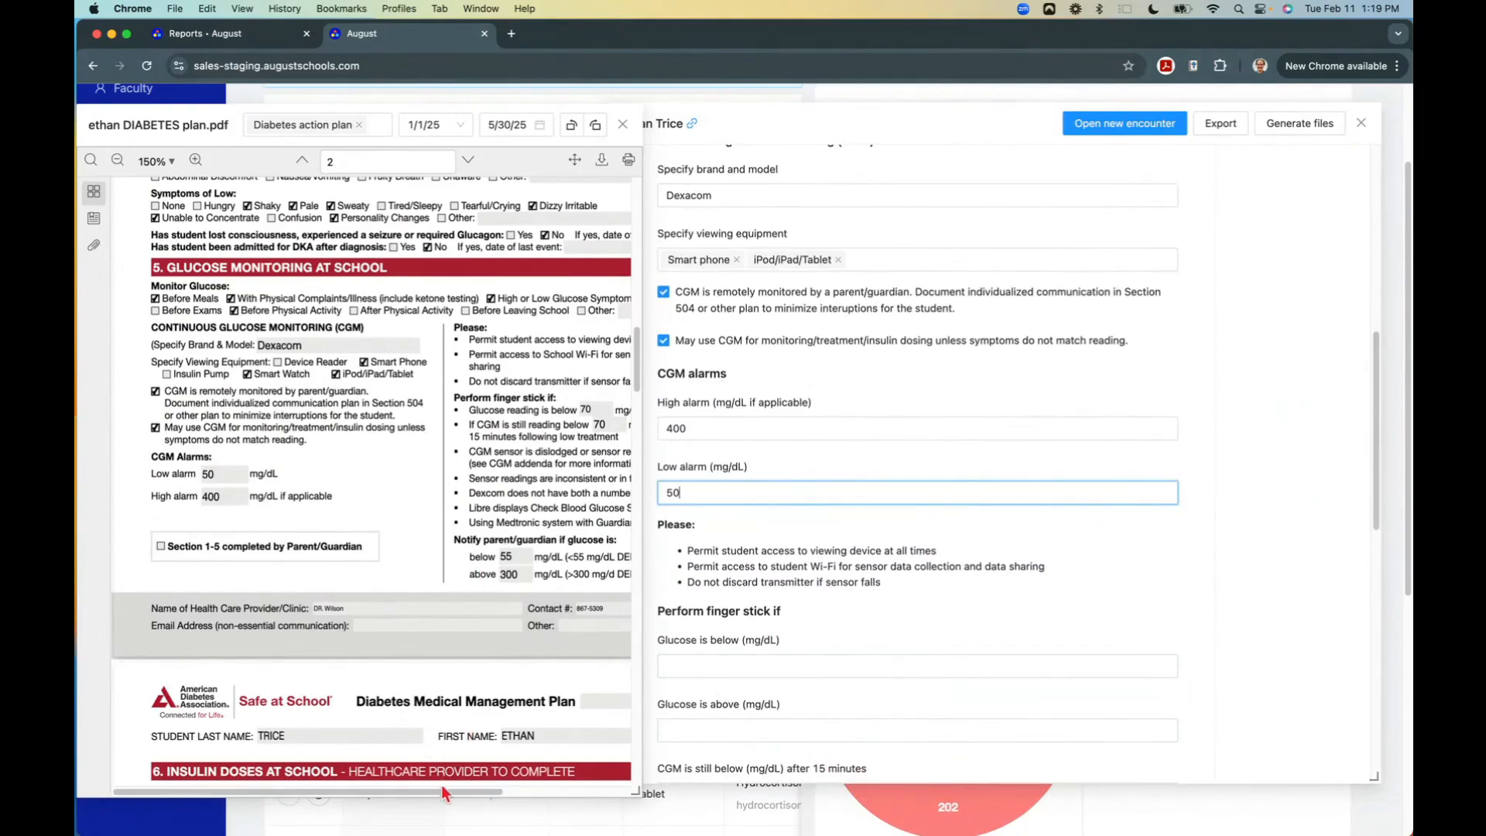
pyautogui.moveTo(442, 789); pyautogui.dragTo(513, 793)
pyautogui.click(691, 664)
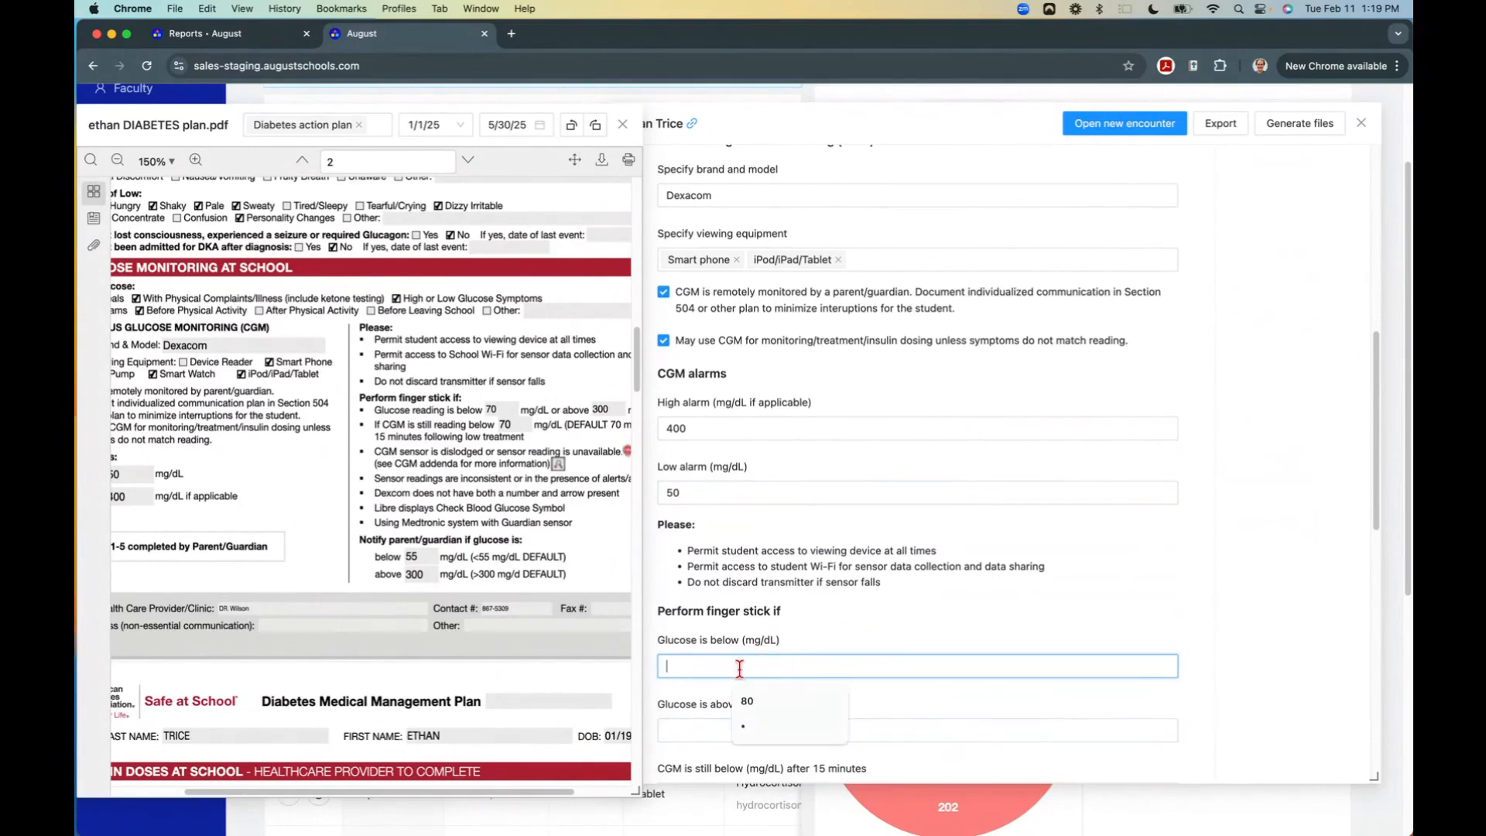
pyautogui.write('70')
pyautogui.click(712, 732)
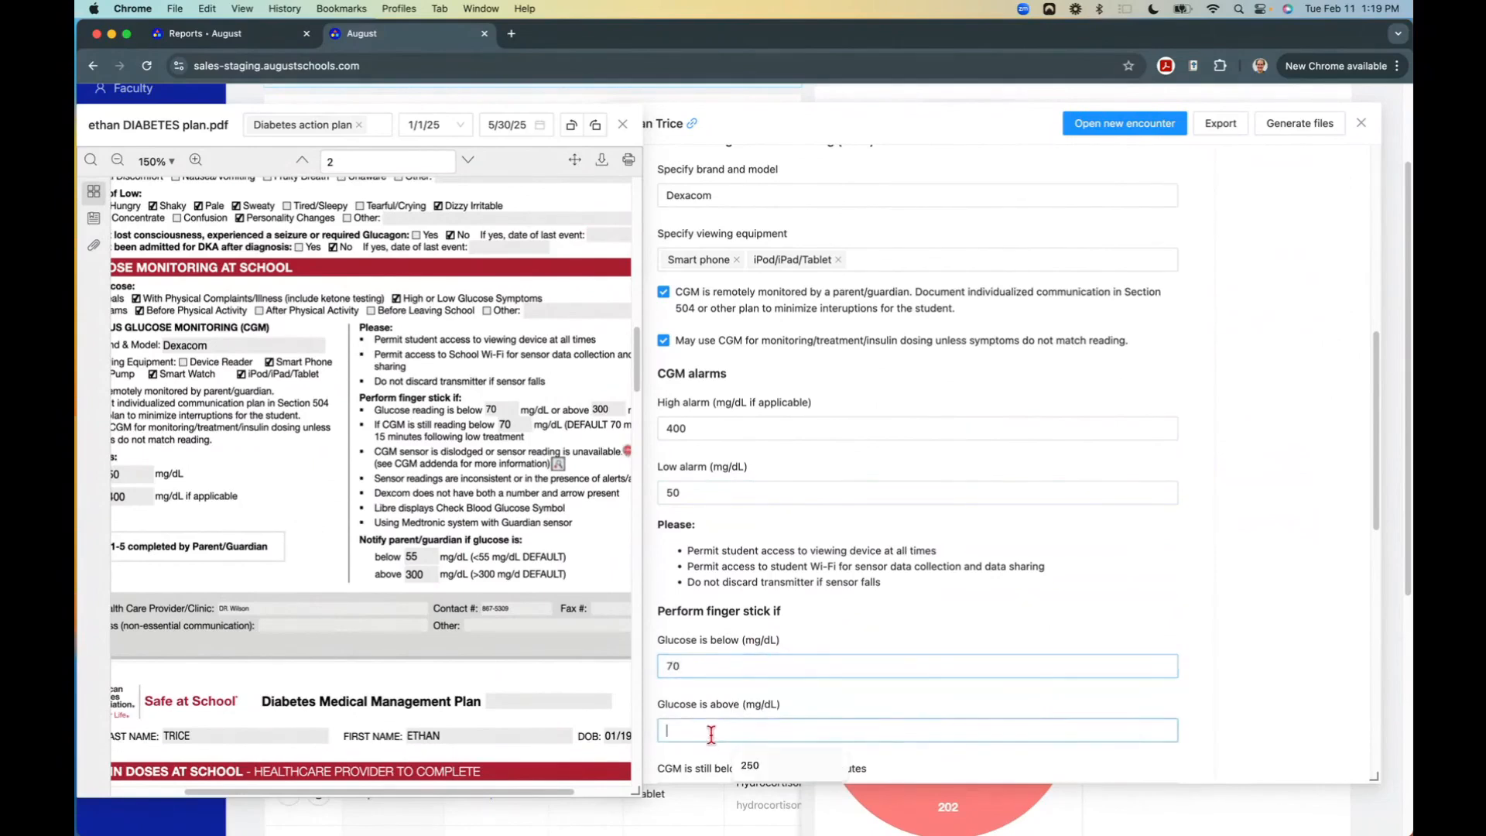
pyautogui.write('300')
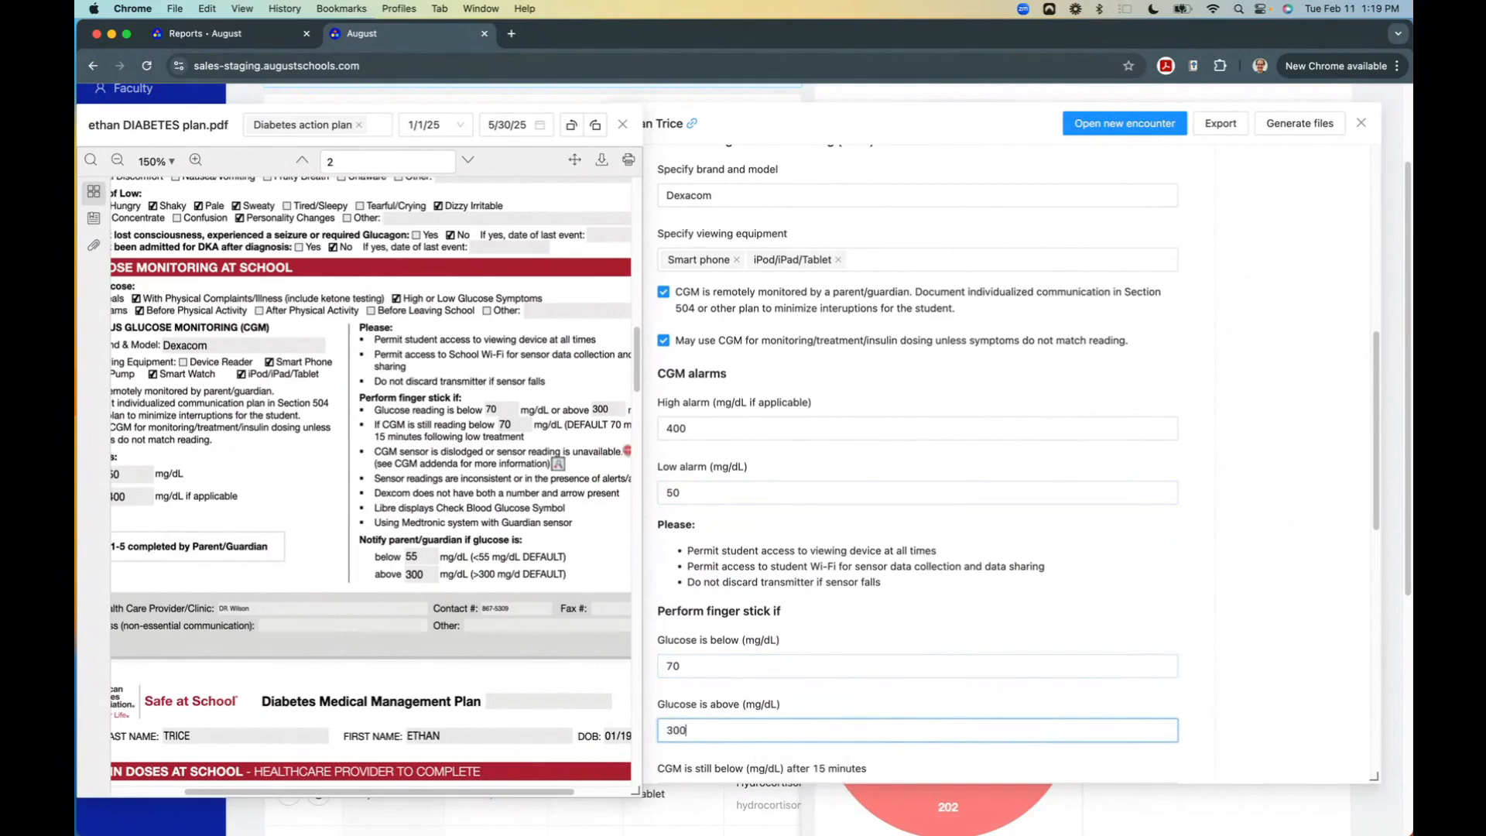
# Enter 250 as the threshold for CGM still below after 15 minutes.
pyautogui.scroll(-3, 801, 616)
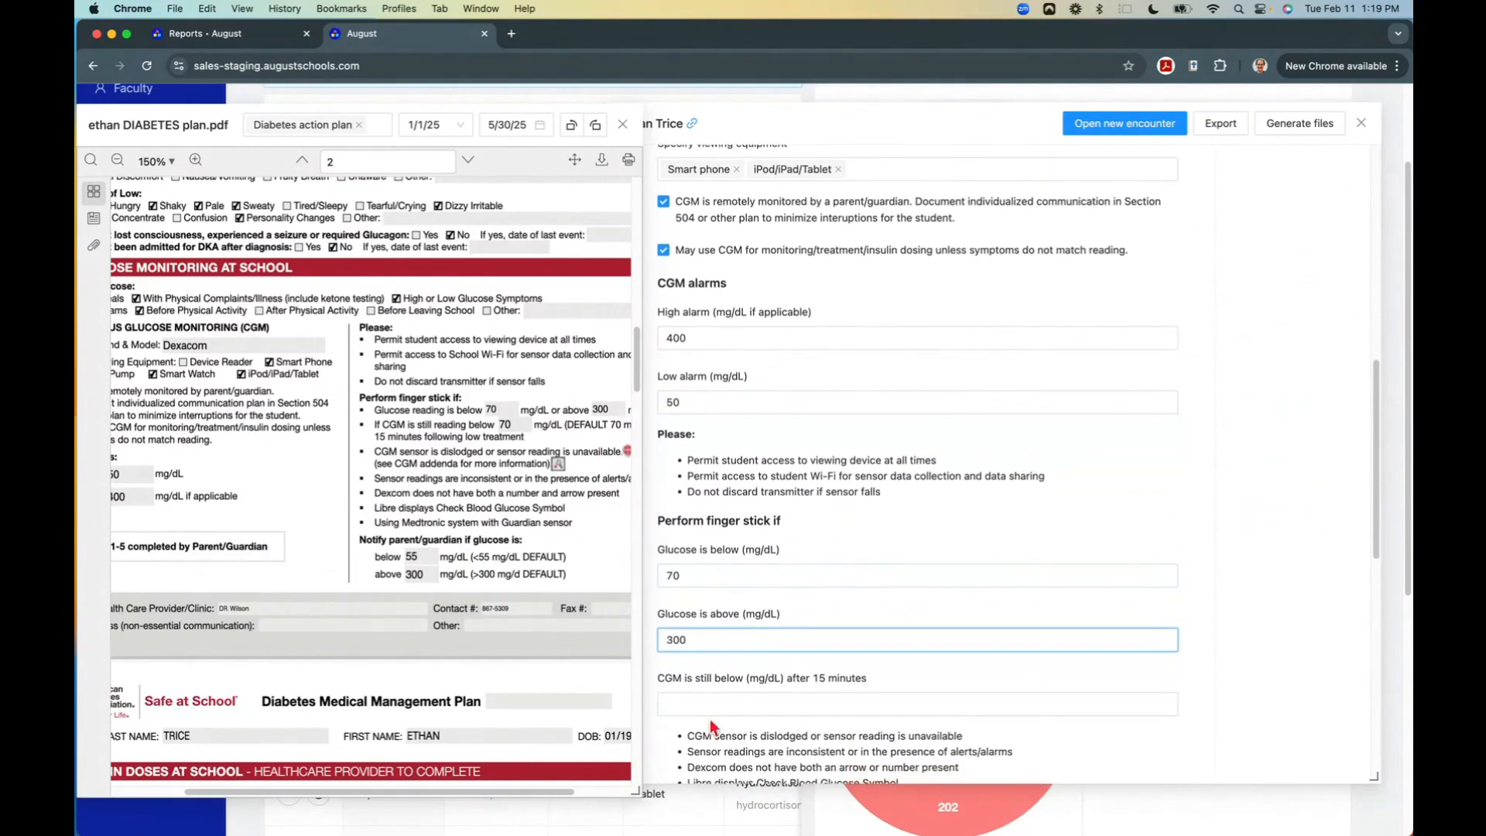
pyautogui.scroll(-1, 761, 700)
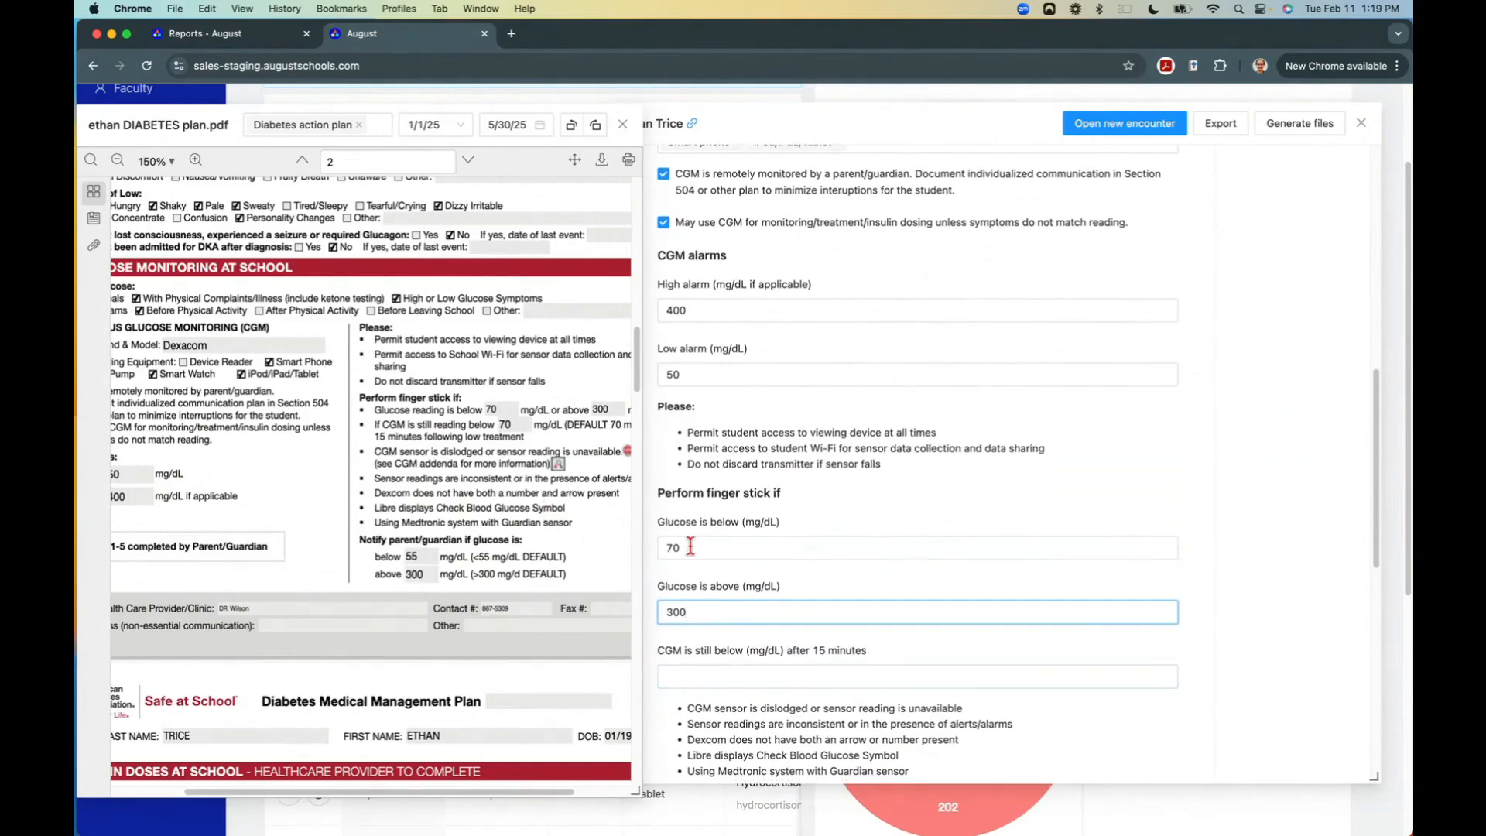
pyautogui.click(747, 679)
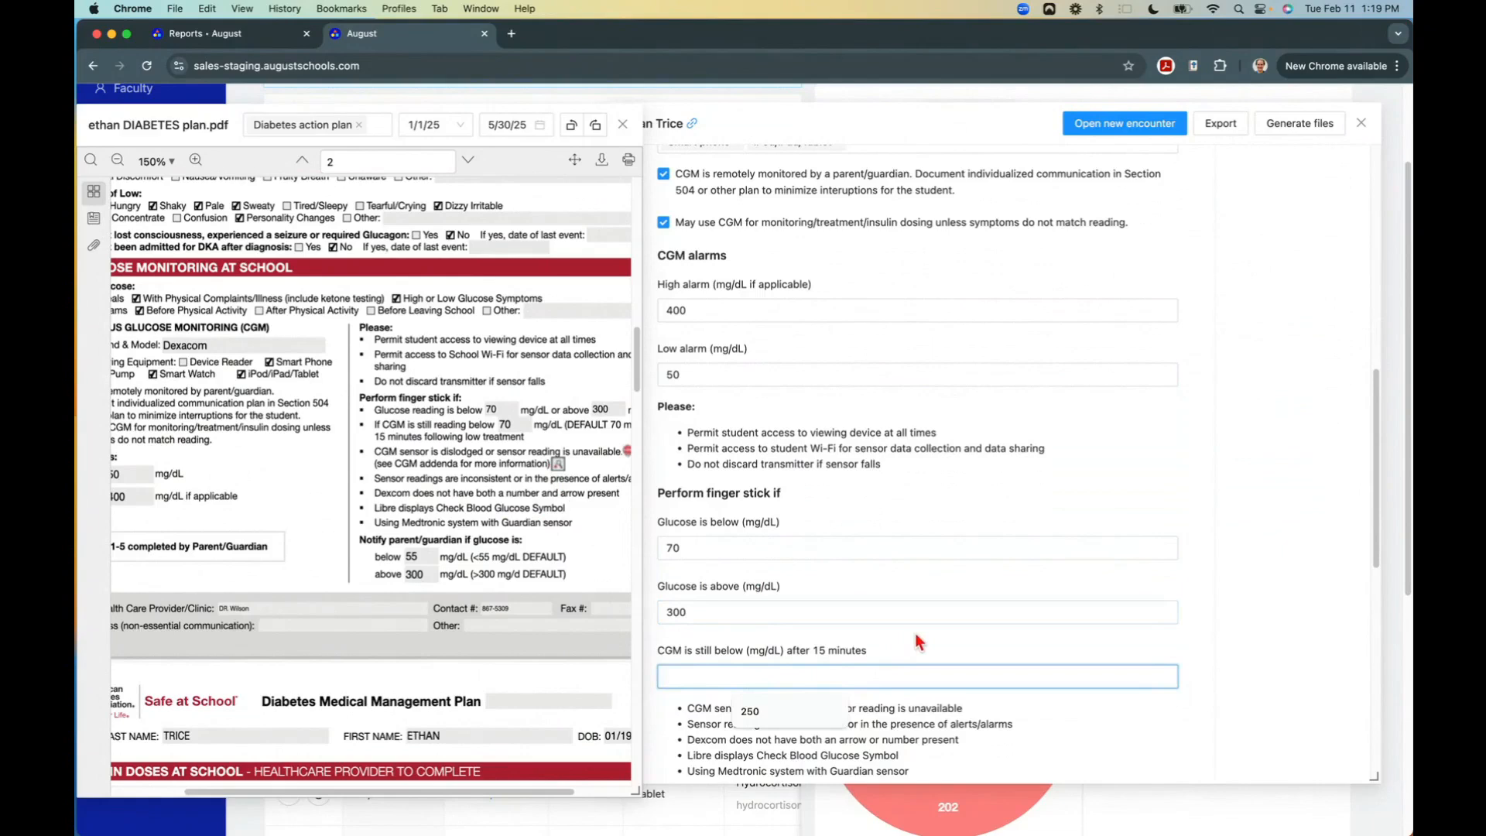
pyautogui.write('250')
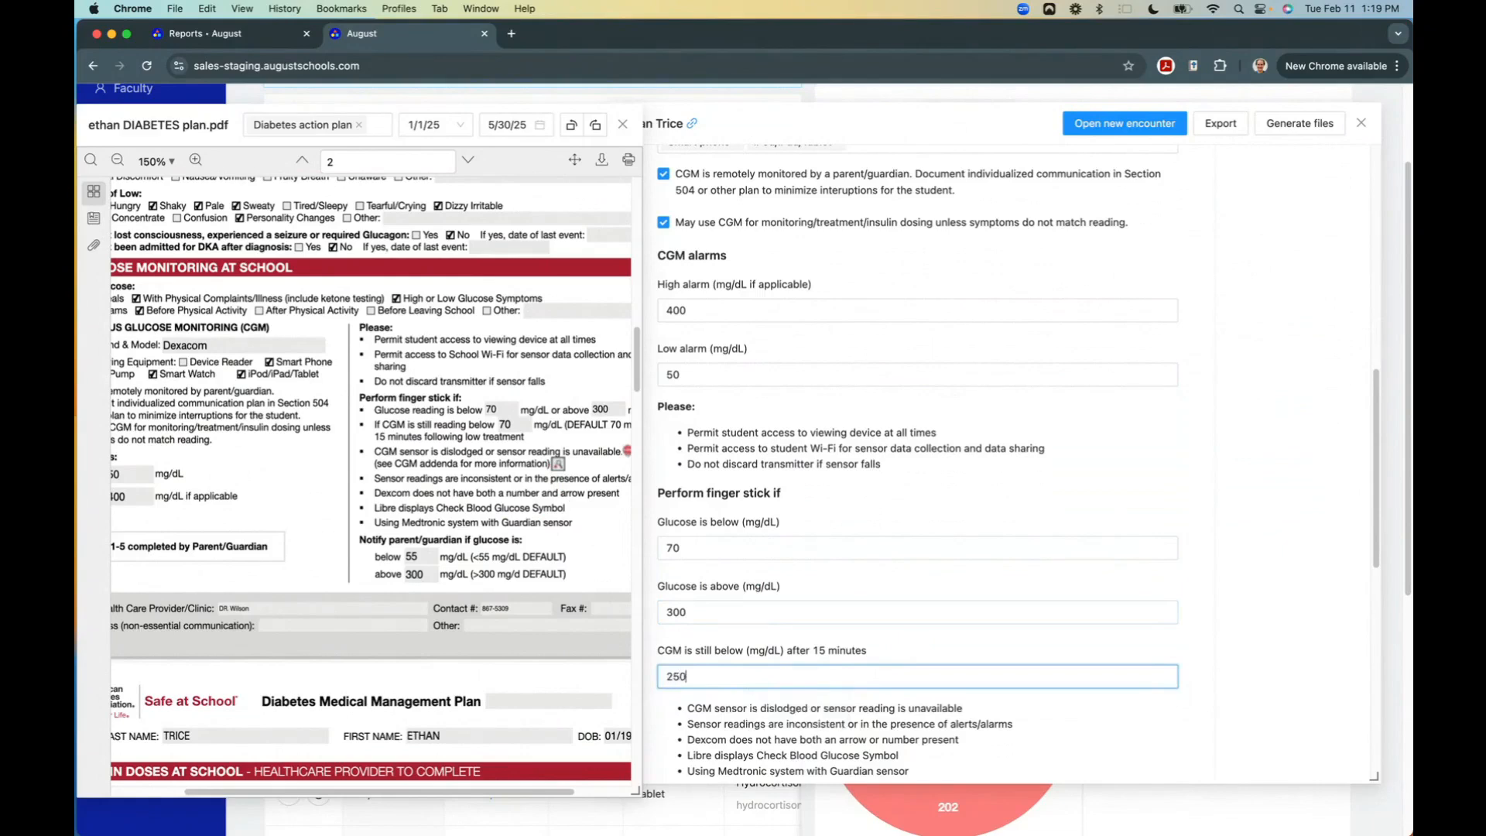
# Set the parent/guardian notification thresholds to higher than 300 and lower than 55 mg/dL.
pyautogui.scroll(-3, 949, 602)
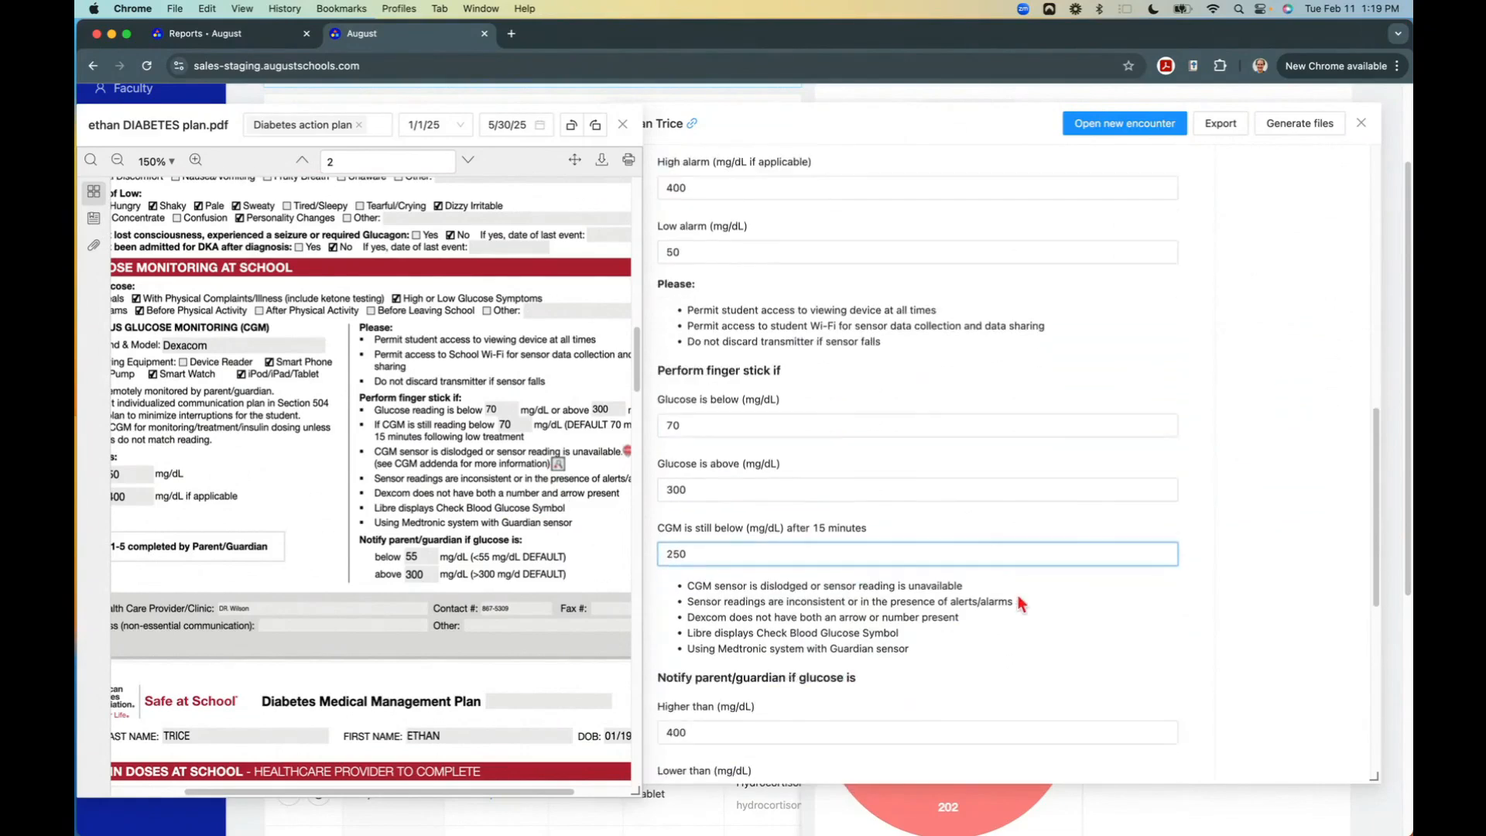
pyautogui.scroll(-4, 1011, 606)
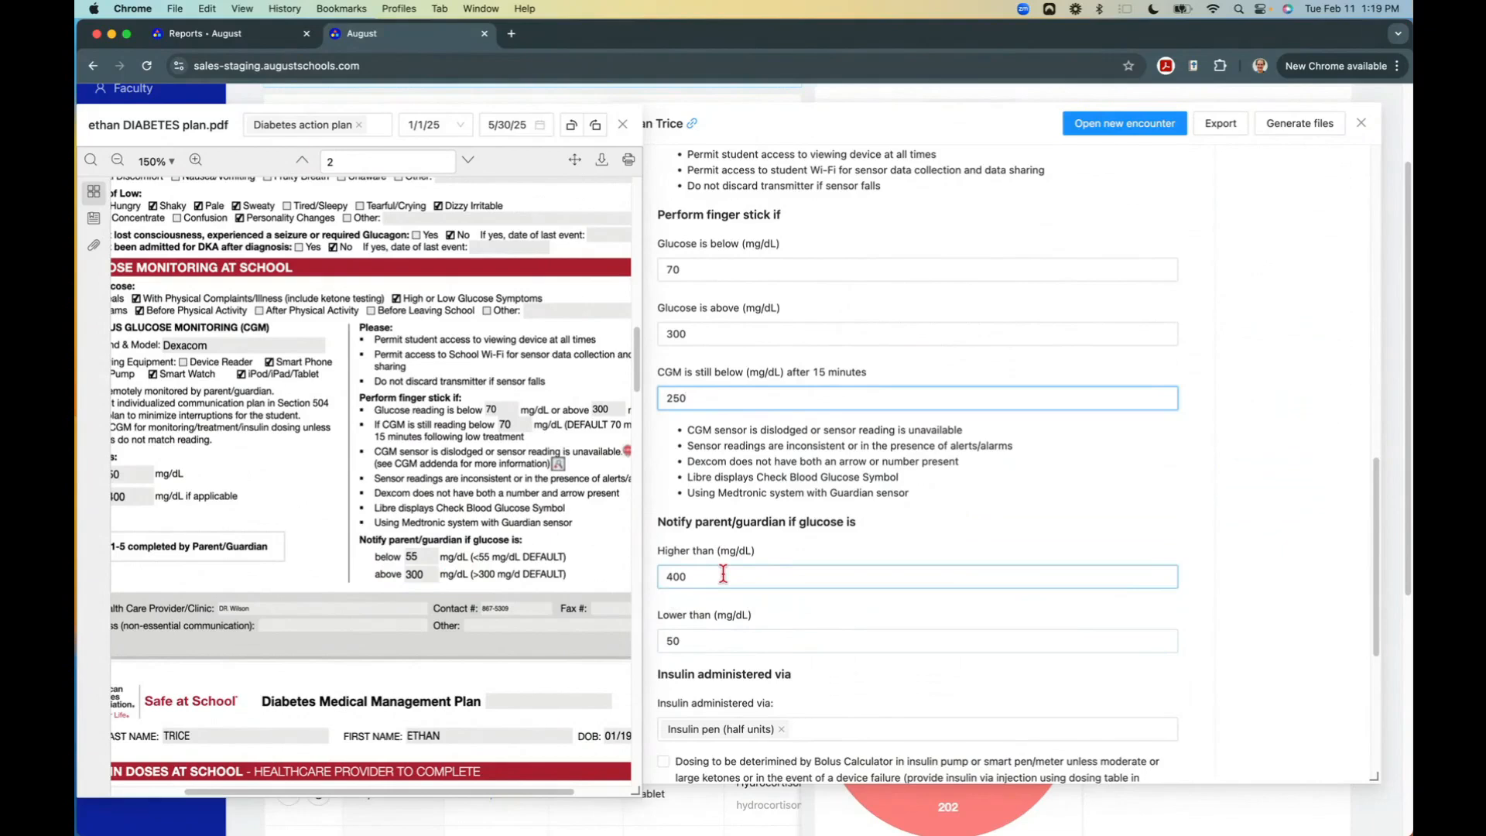
pyautogui.click(692, 643)
pyautogui.press('BackSpace')
pyautogui.write('5')
pyautogui.doubleClick(697, 577)
pyautogui.write('3')
pyautogui.click(777, 618)
pyautogui.scroll(-2, 870, 635)
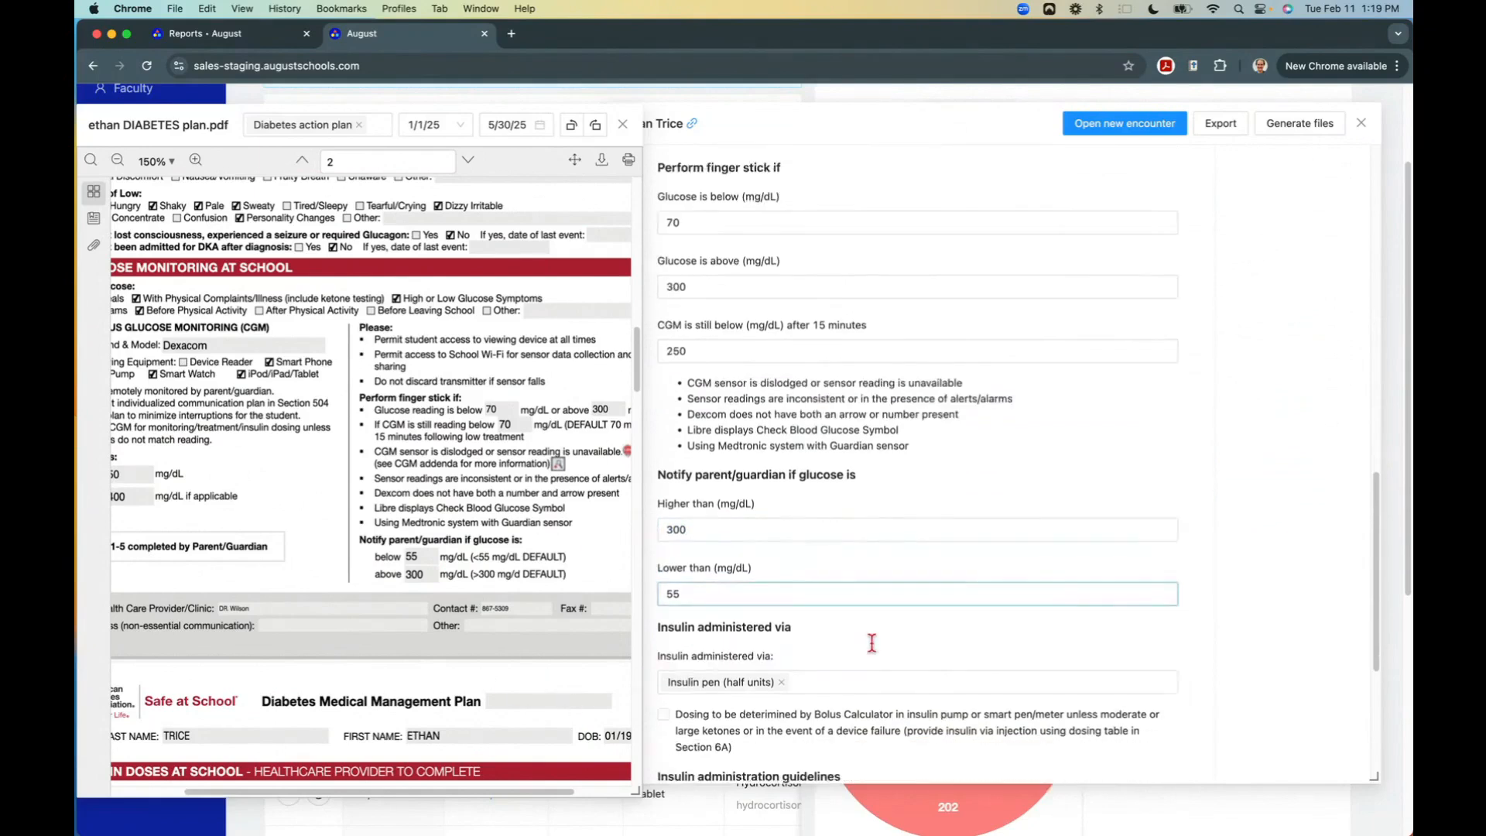
pyautogui.scroll(-3, 387, 615)
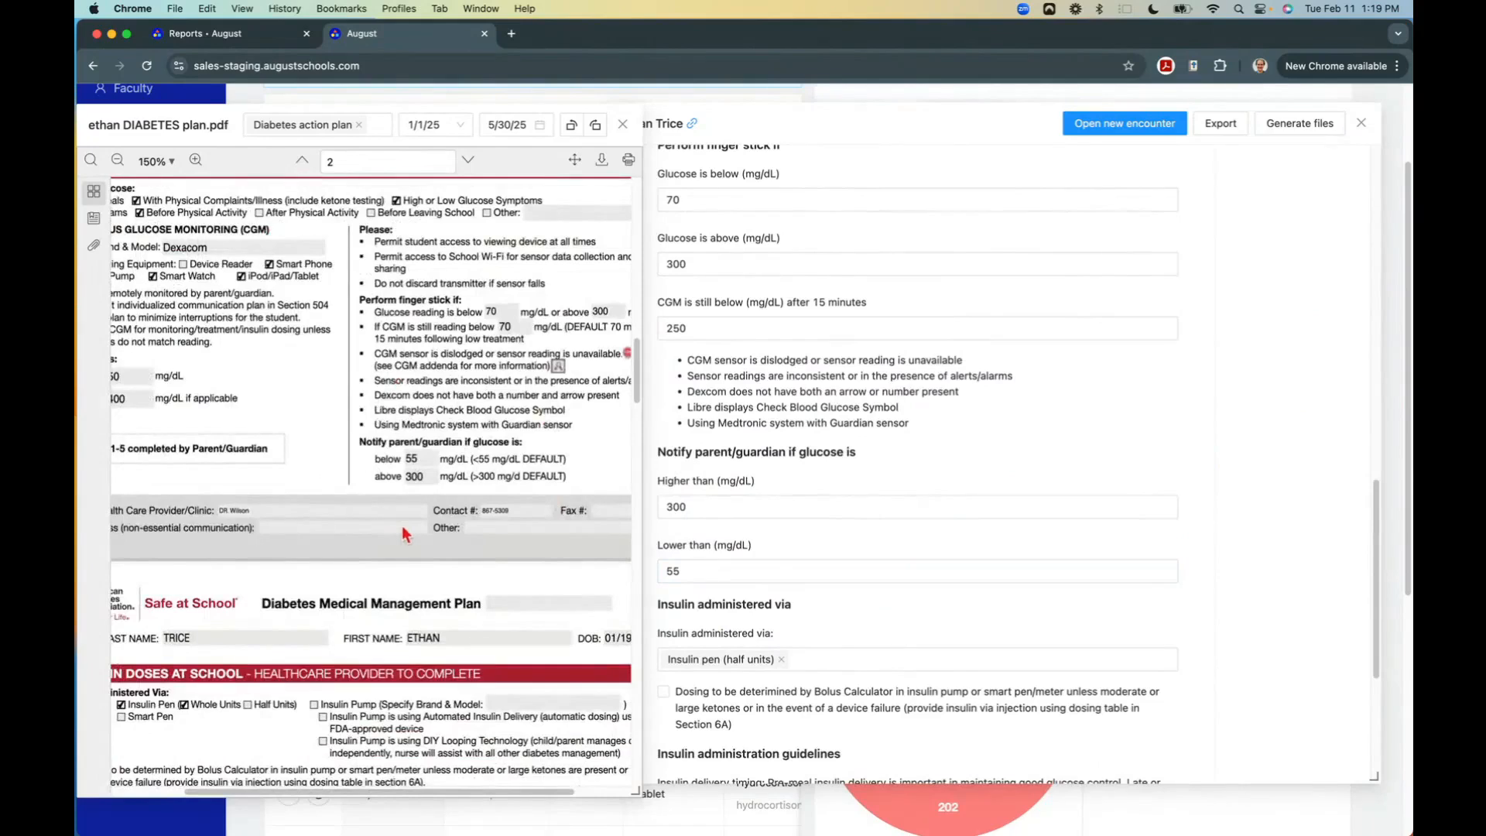
# Close the diabetes plan PDF and look over the insulin administration sections of the diabetes management form.
pyautogui.scroll(-3, 830, 588)
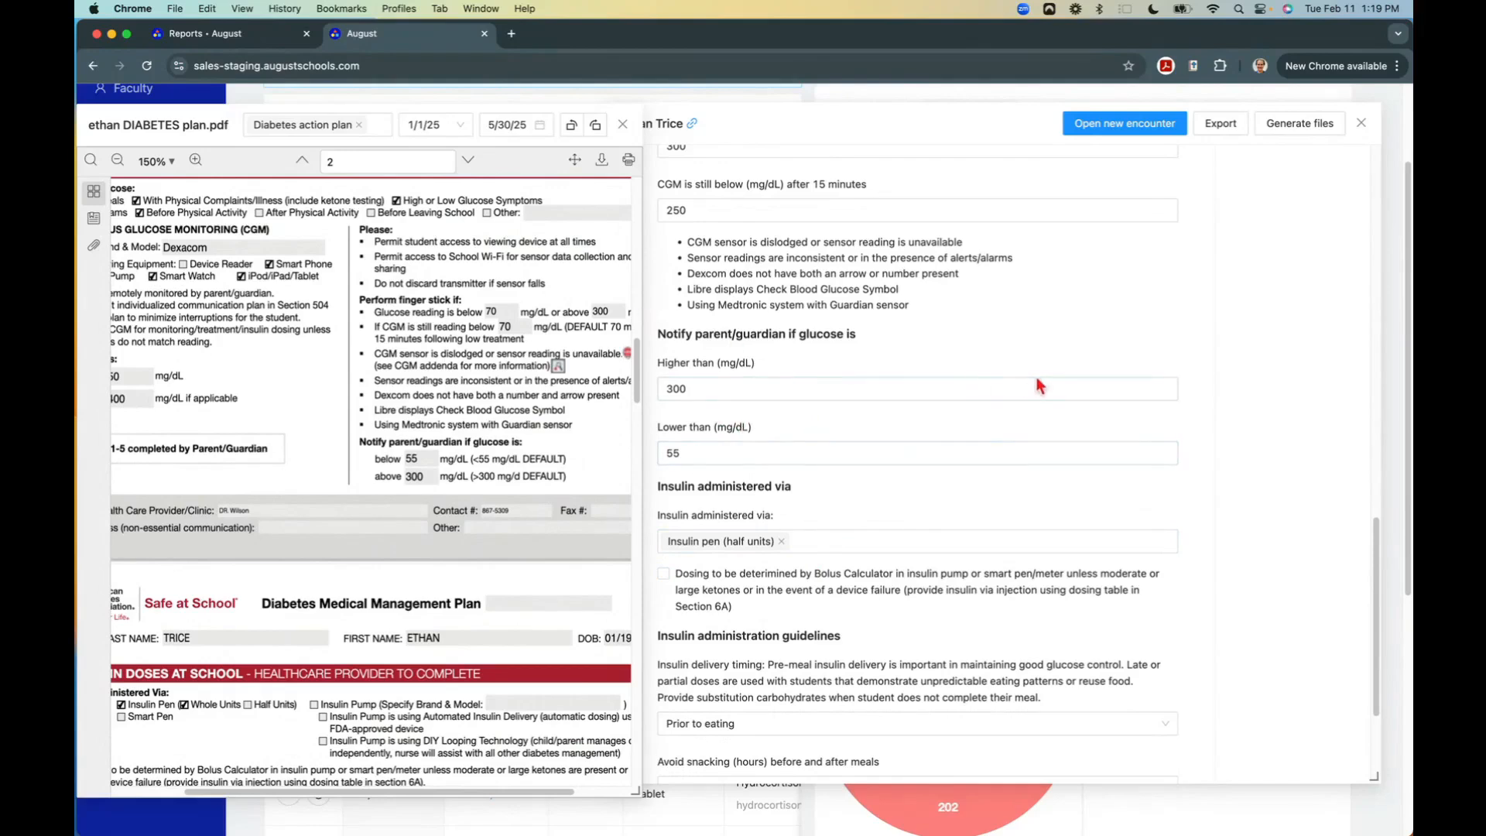
pyautogui.click(622, 126)
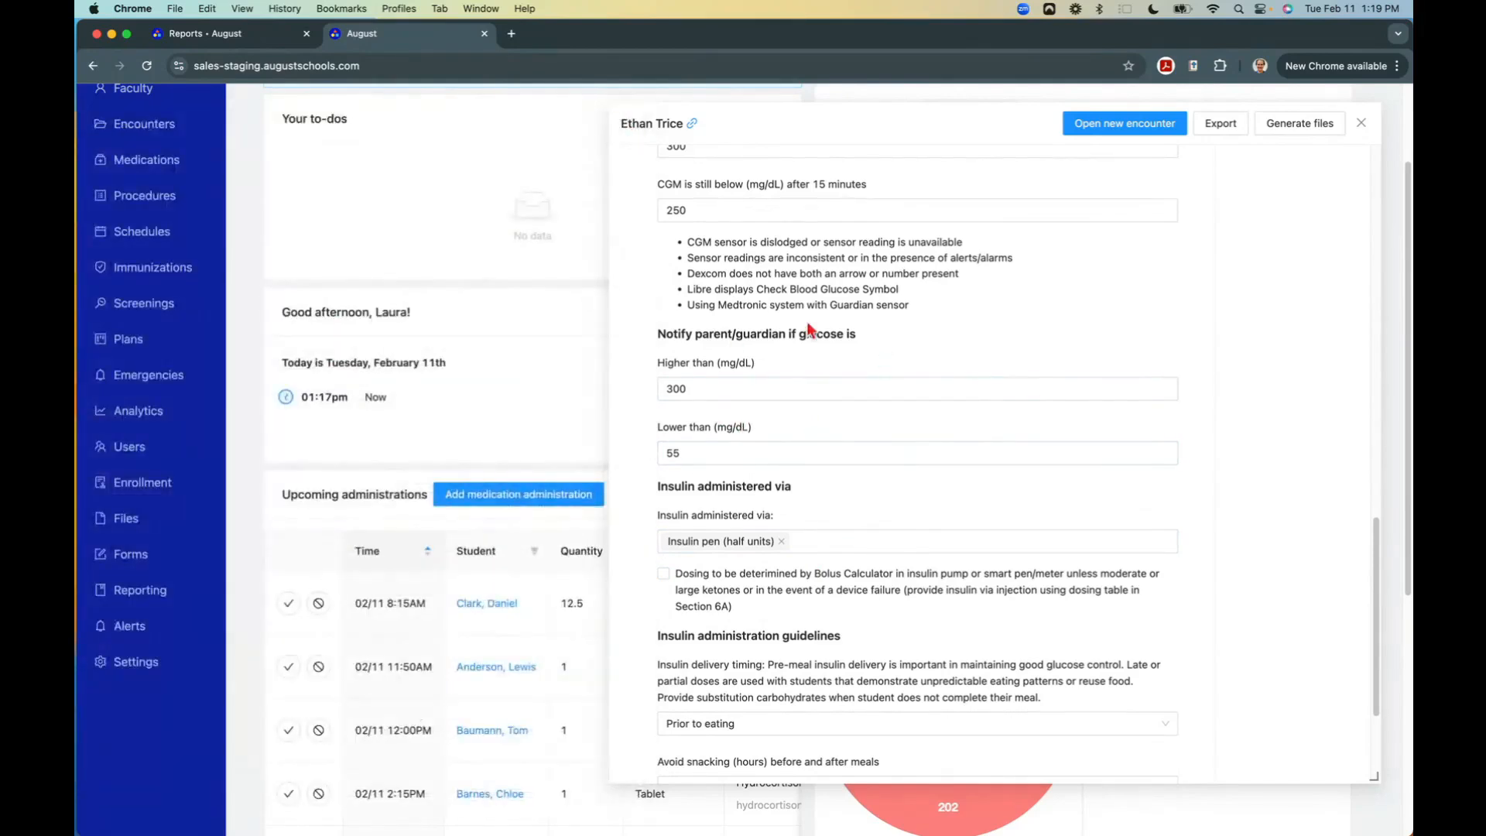
pyautogui.scroll(-3, 1232, 592)
pyautogui.scroll(-2, 1235, 594)
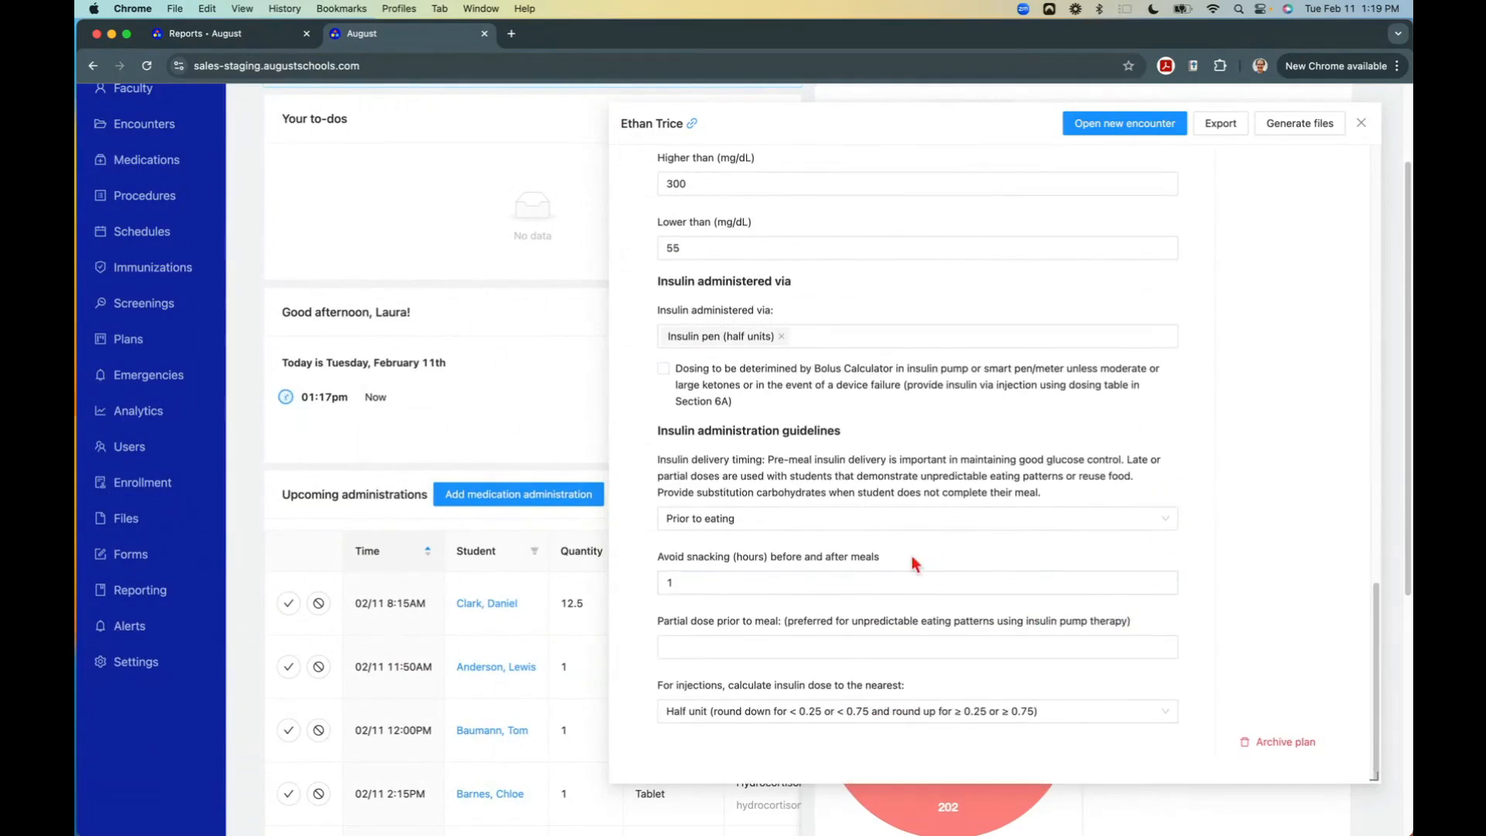
pyautogui.scroll(3, 981, 551)
pyautogui.scroll(10, 1110, 480)
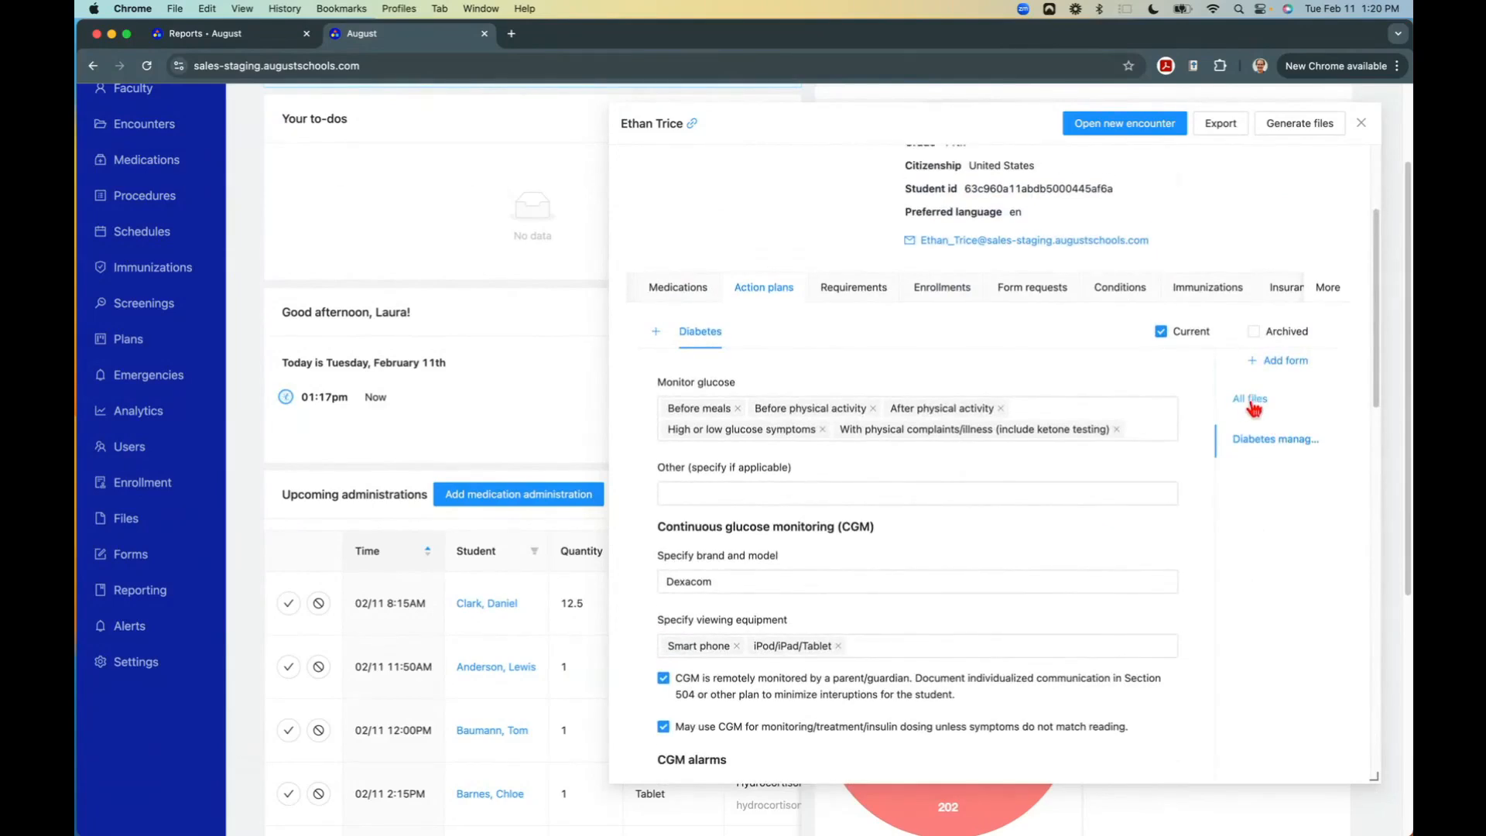
# Generate the files for the student's diabetes action plan, leaving empty fields included.
pyautogui.click(1253, 402)
pyautogui.click(703, 553)
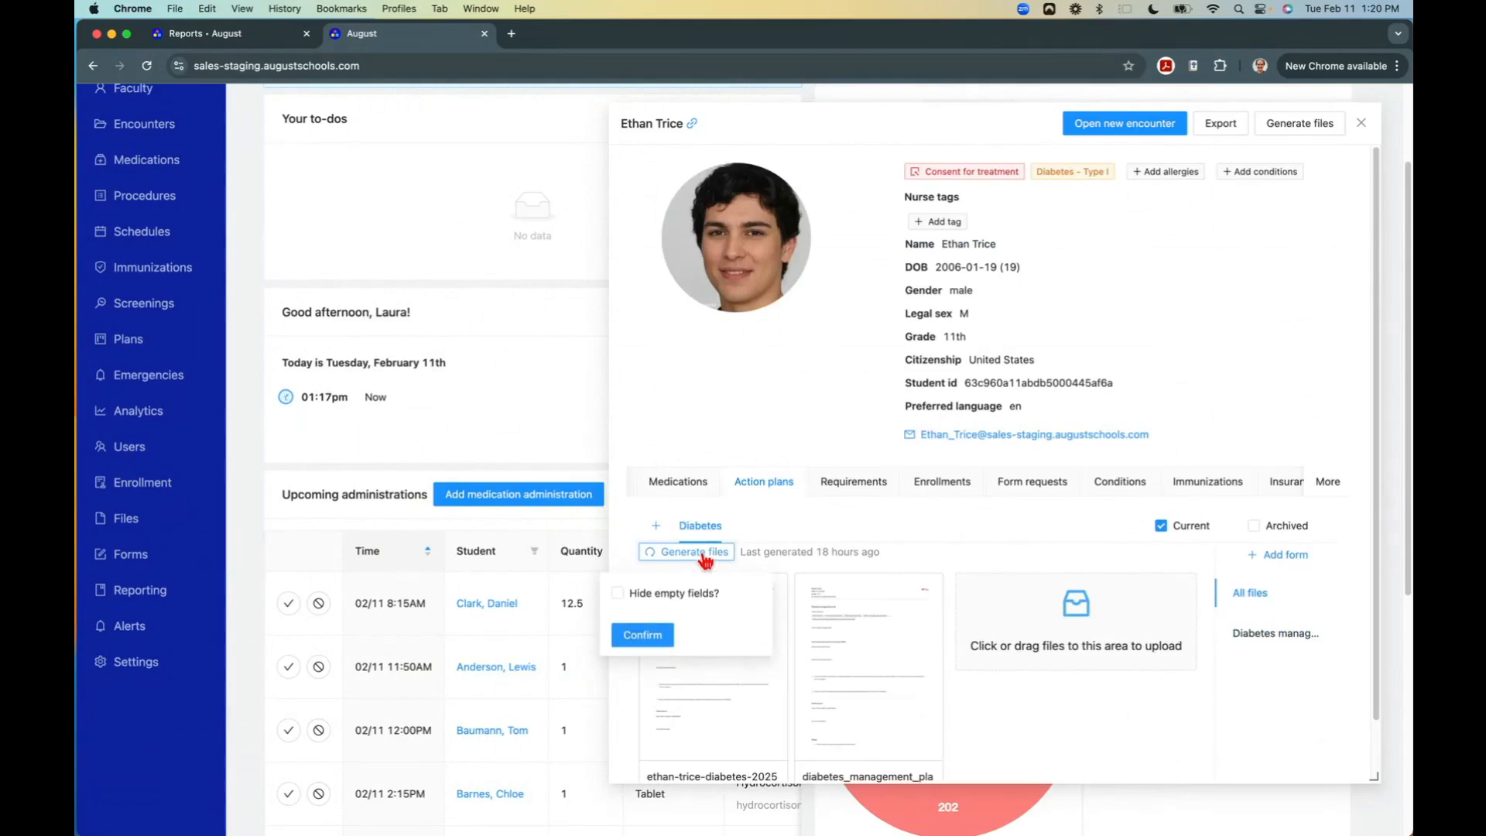
pyautogui.click(661, 637)
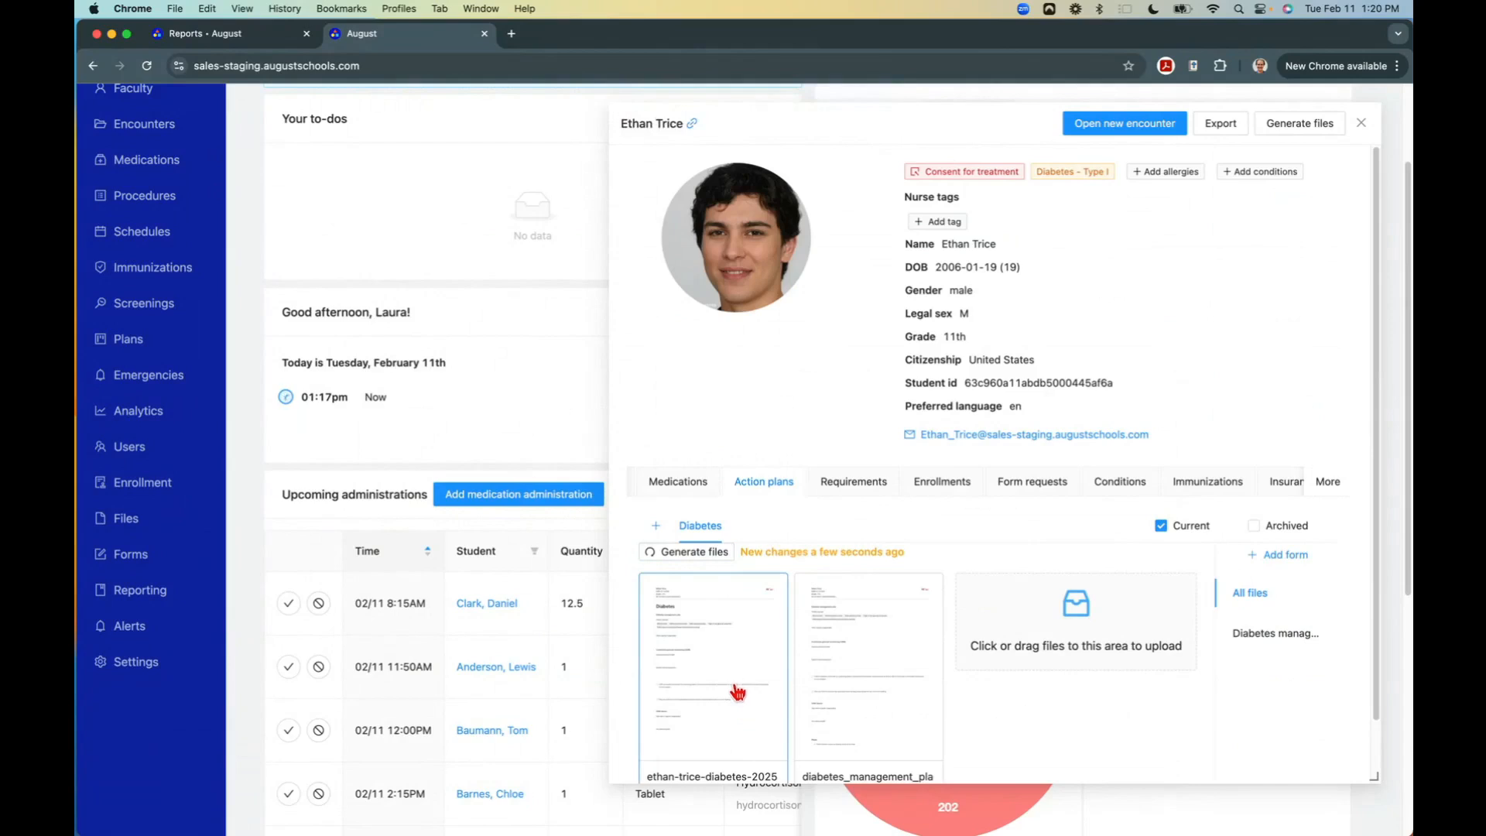
pyautogui.click(1291, 555)
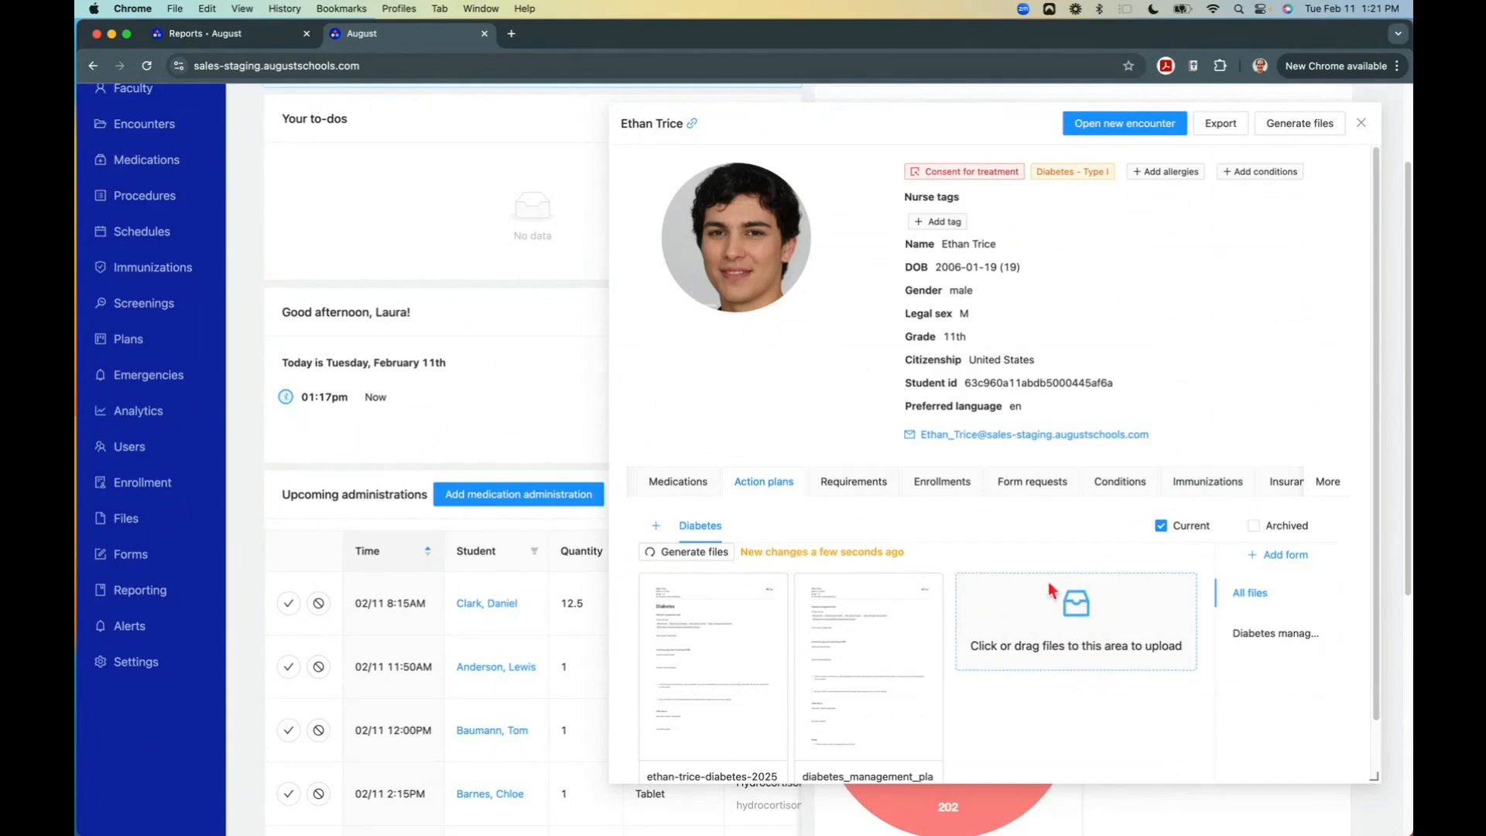
# View the dated diabetes PDF and diabetes_management_plan.pdf one after the other, closing each preview.
pyautogui.scroll(-2, 1040, 684)
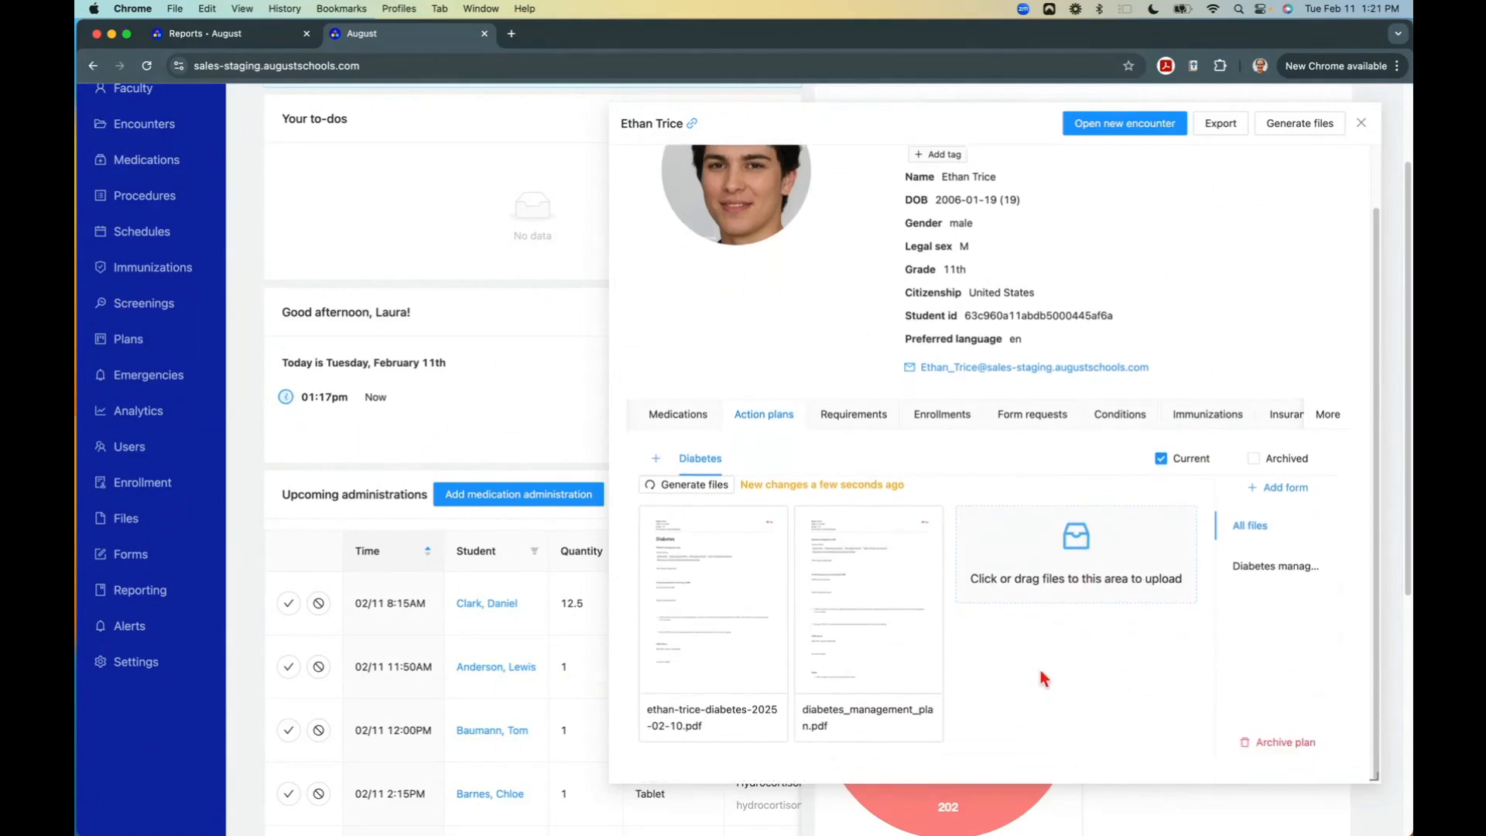
pyautogui.click(734, 595)
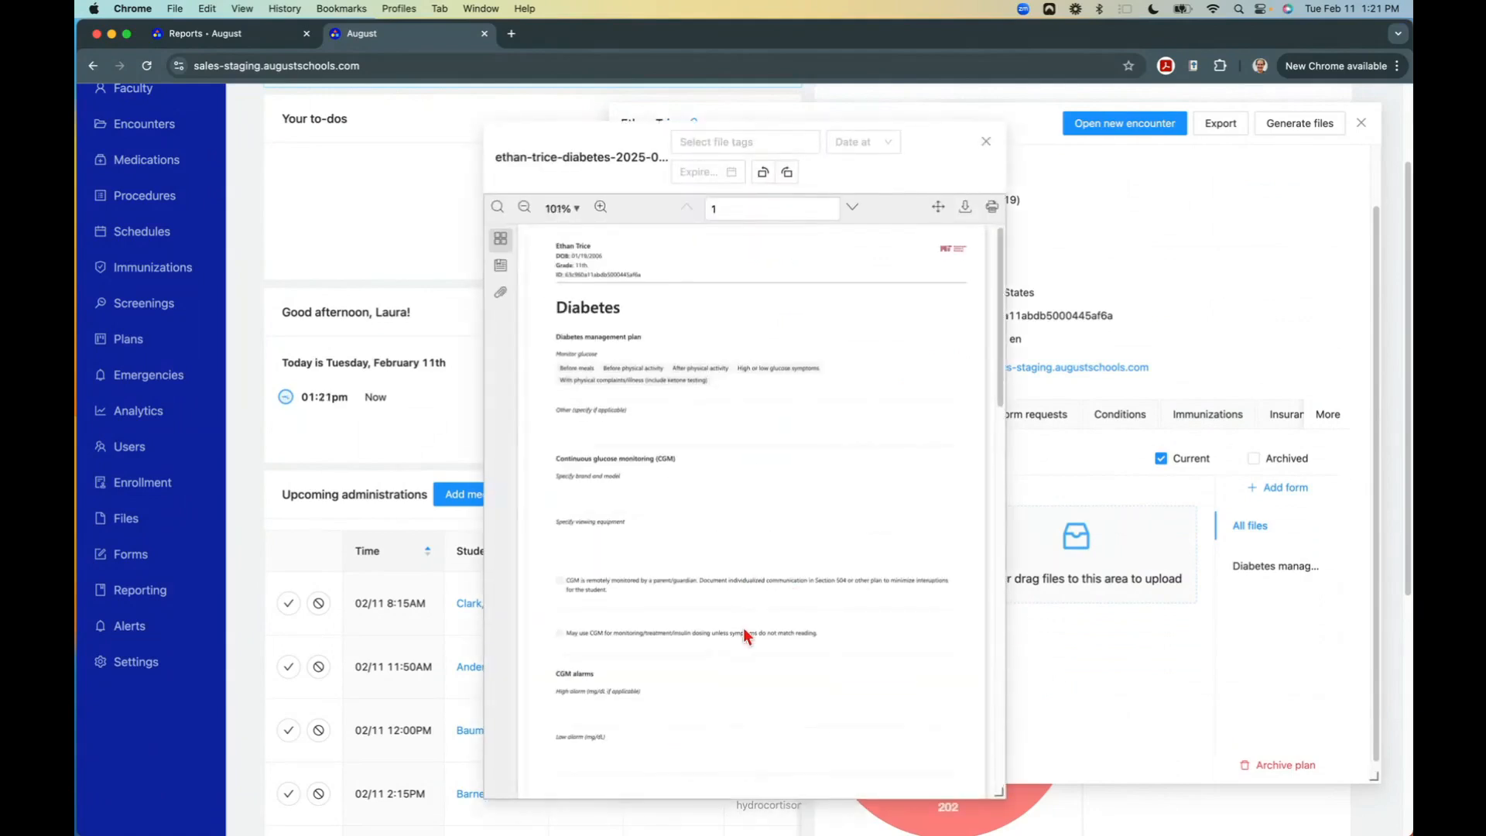
pyautogui.click(986, 141)
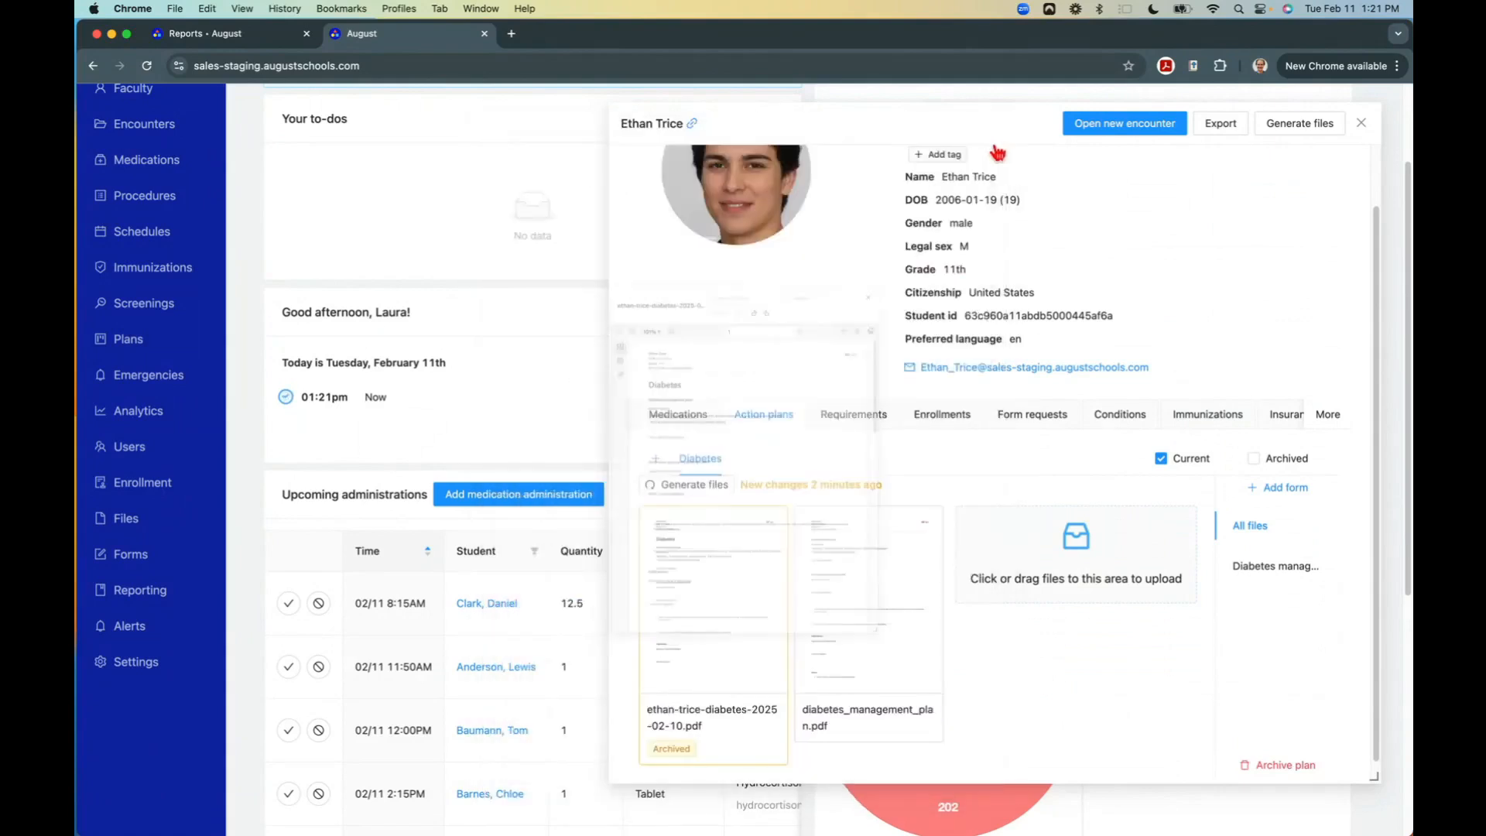
pyautogui.click(871, 688)
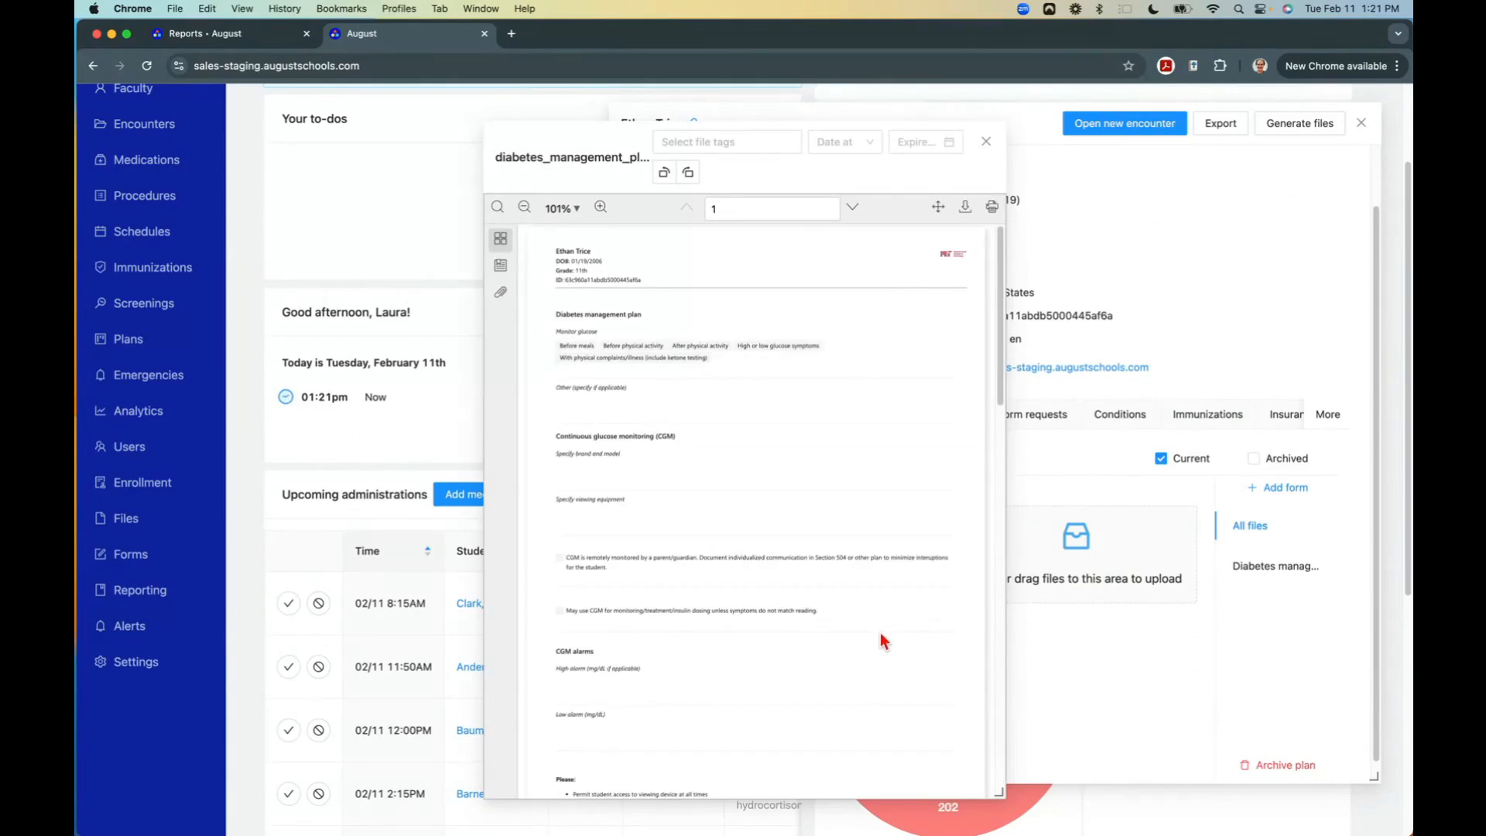
pyautogui.click(986, 141)
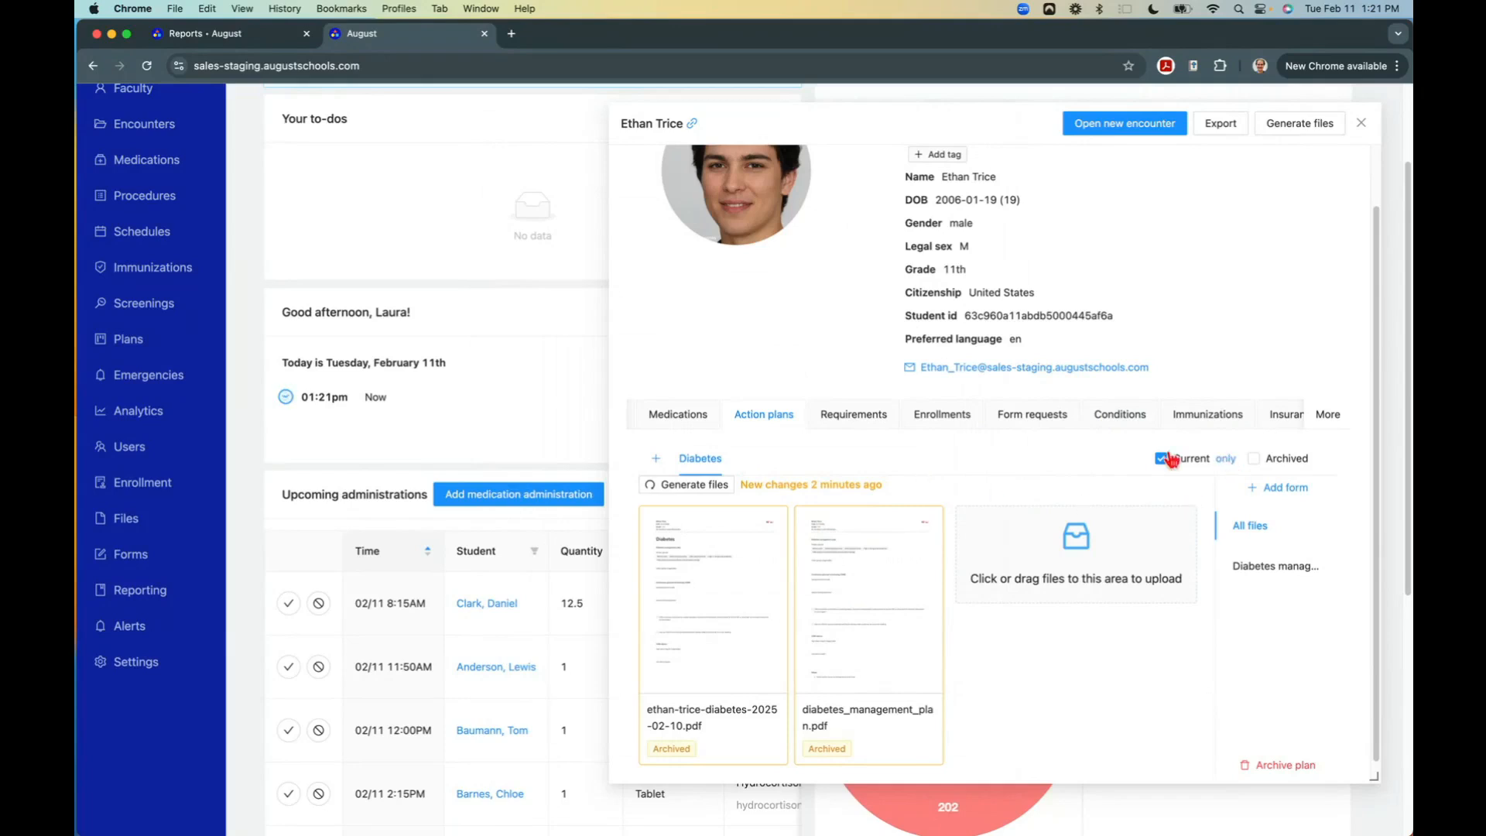
# Show the documents stored in the student's profile.
pyautogui.scroll(-3, 1271, 418)
pyautogui.scroll(-2, 1271, 418)
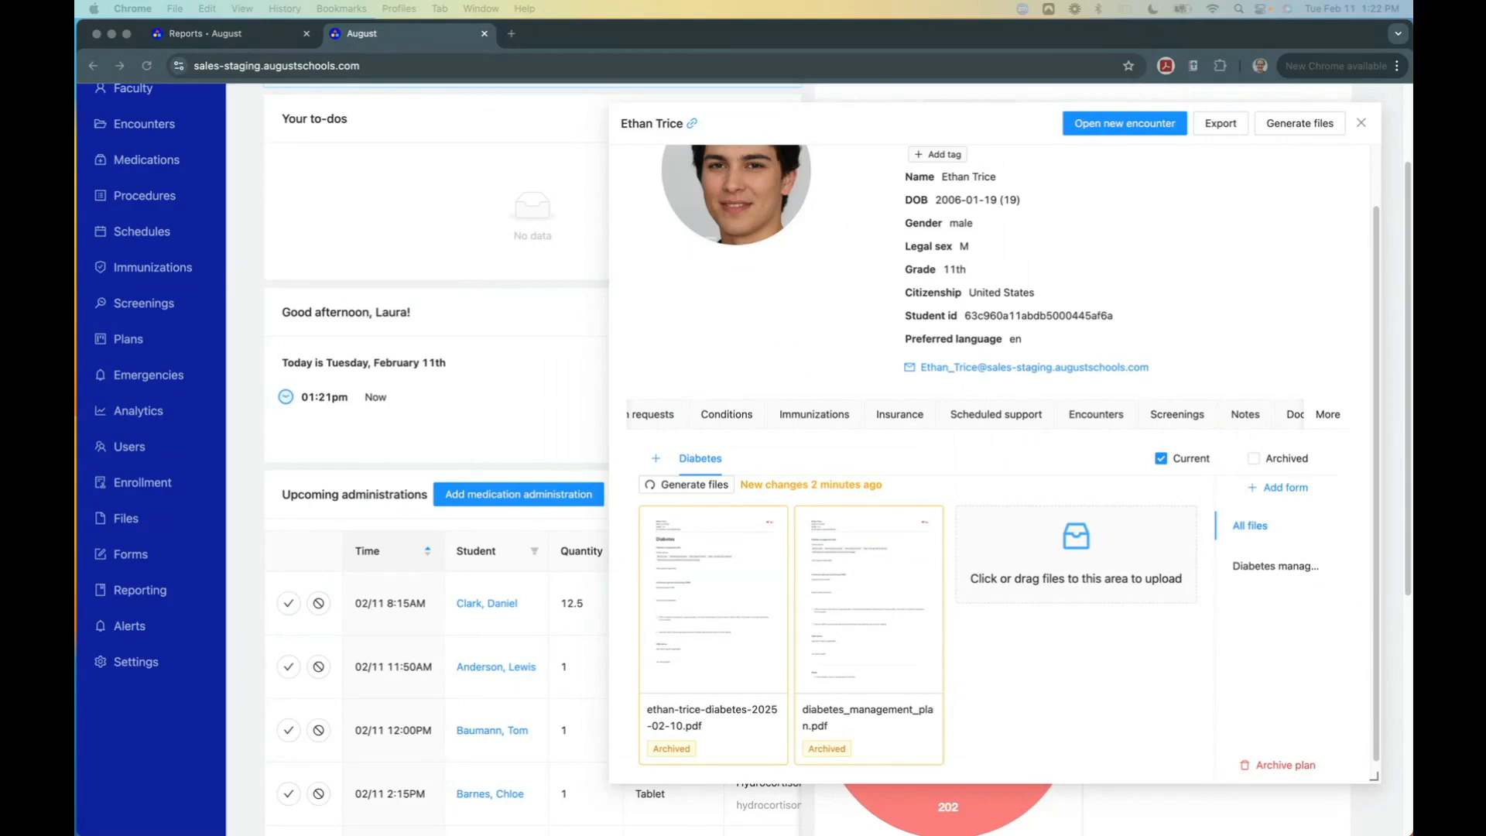
pyautogui.click(1291, 418)
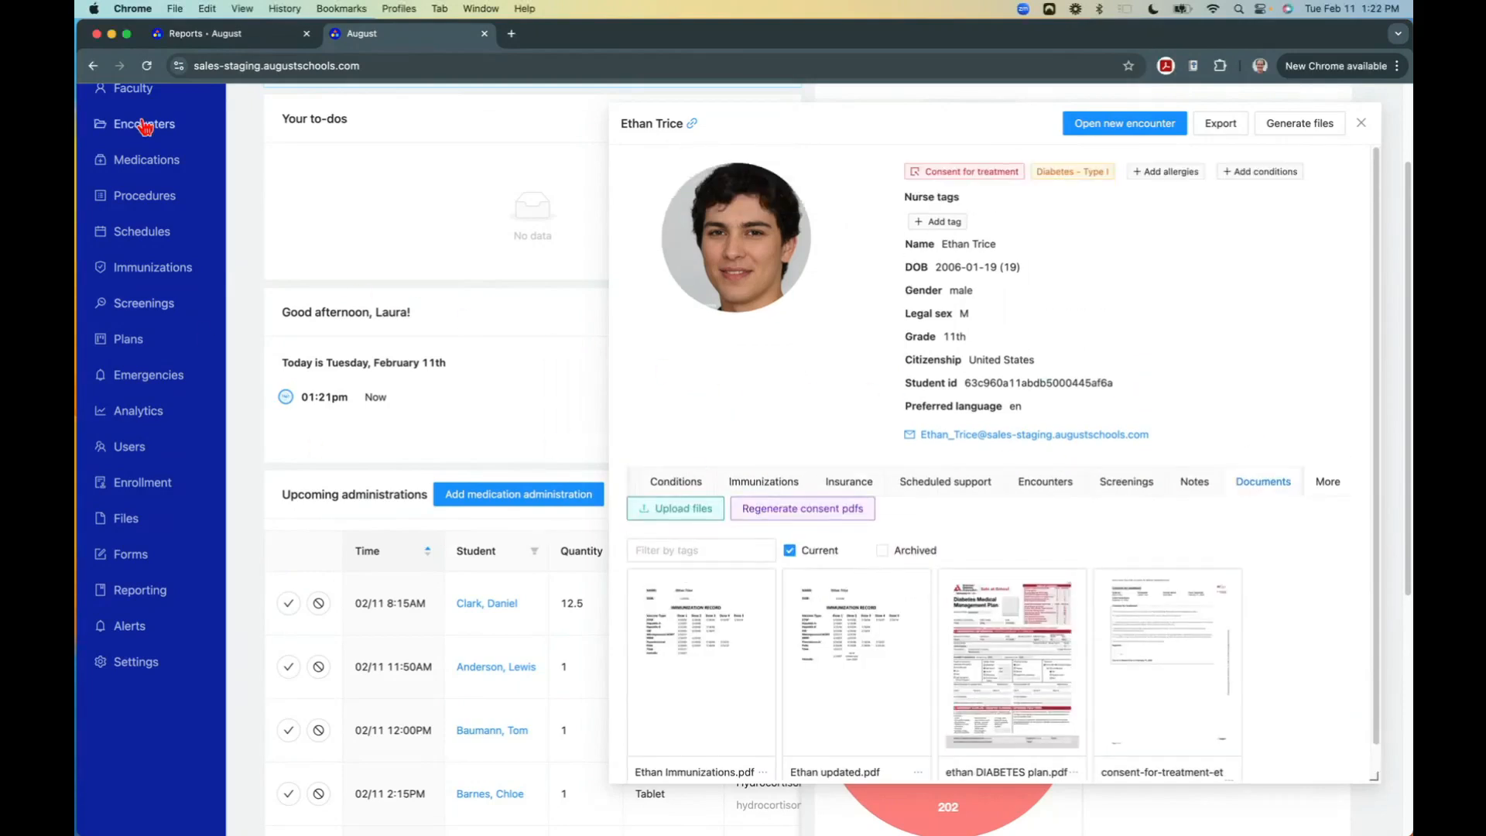
# Go to the procedure items, shrink the student's profile window and move it out of the way.
pyautogui.scroll(3, 186, 255)
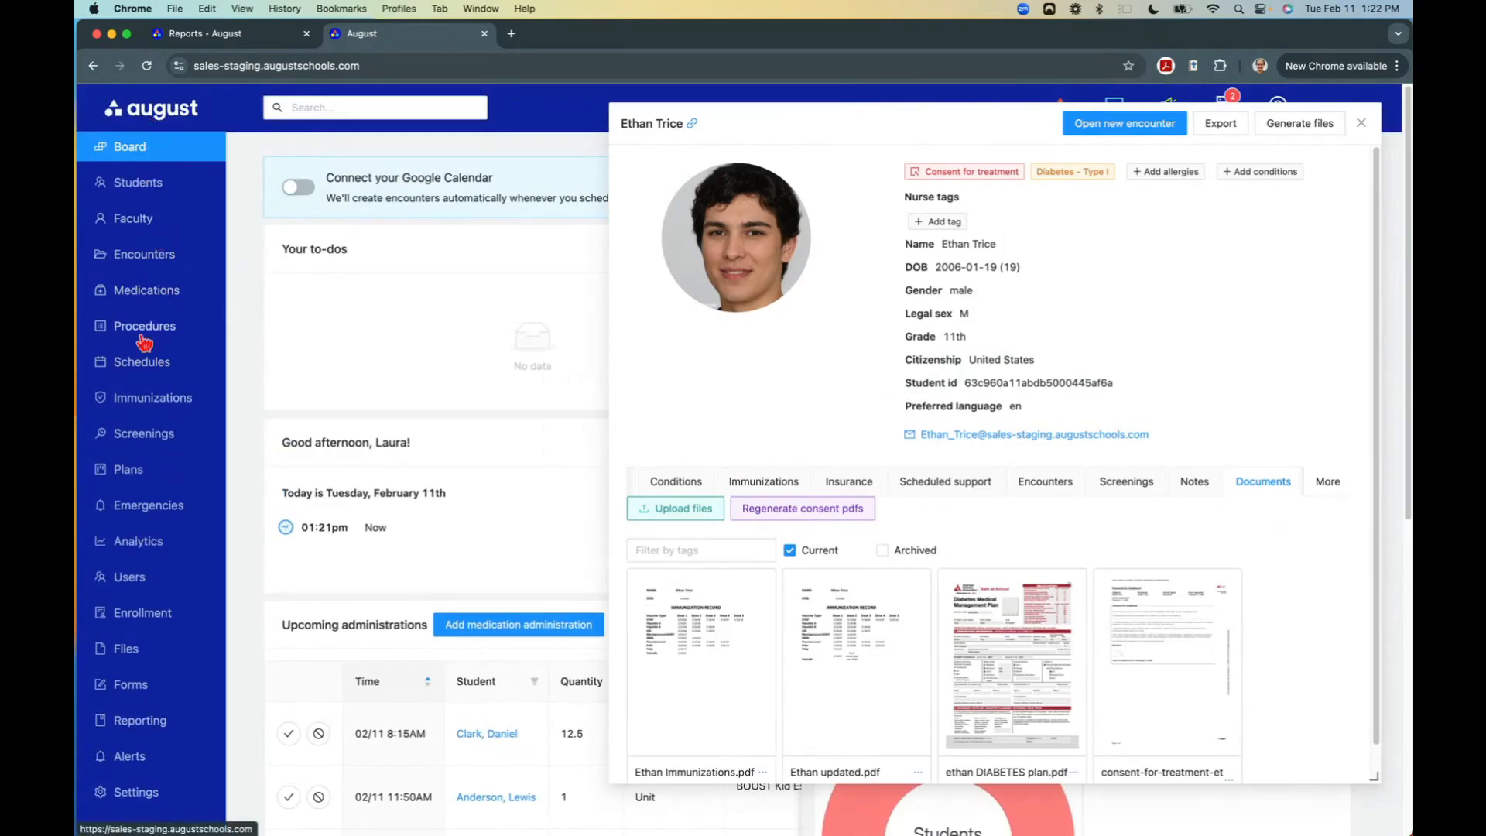
pyautogui.click(144, 331)
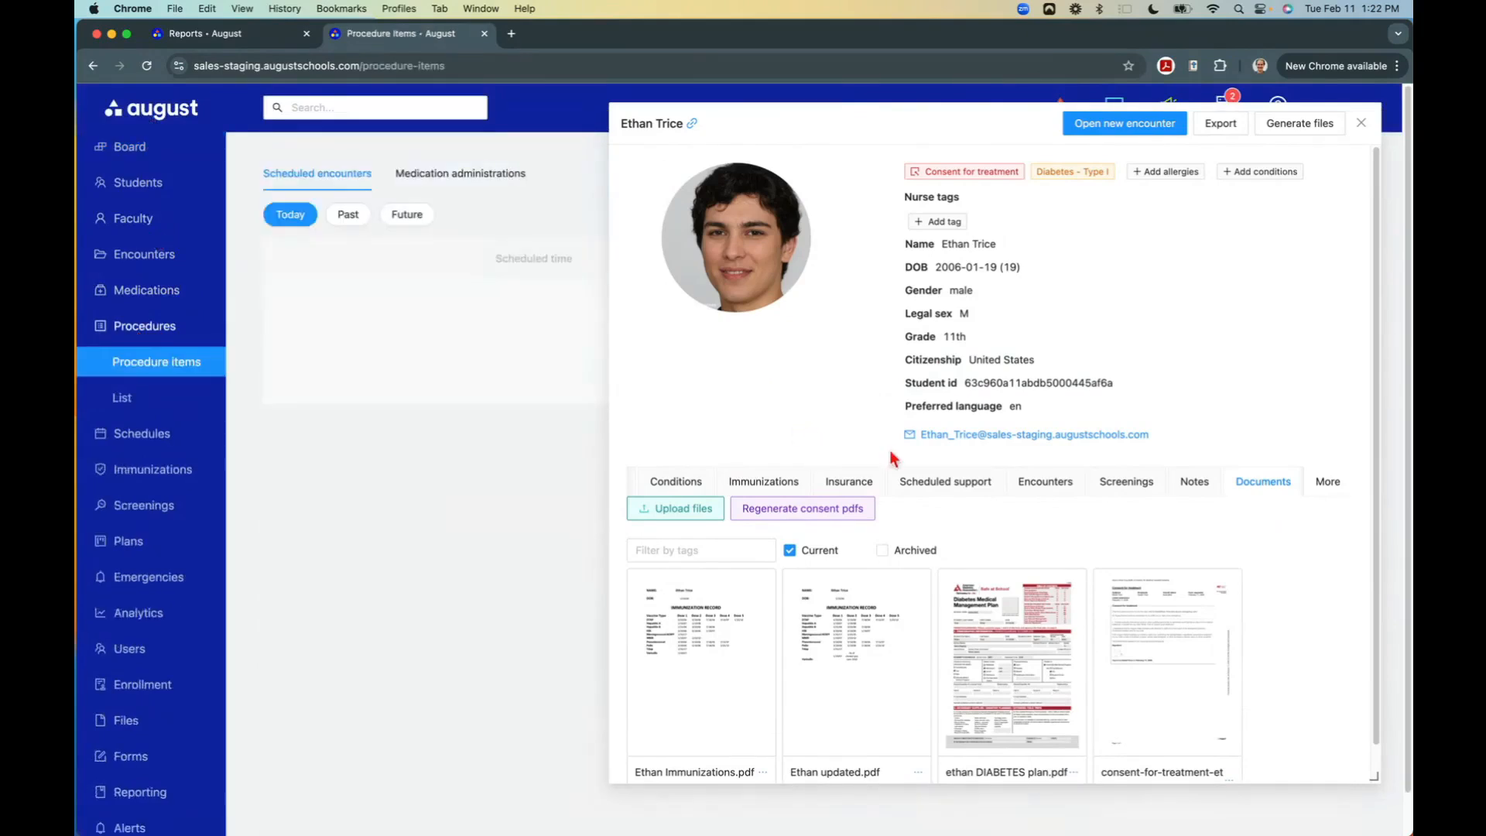
pyautogui.moveTo(1374, 776); pyautogui.dragTo(928, 290)
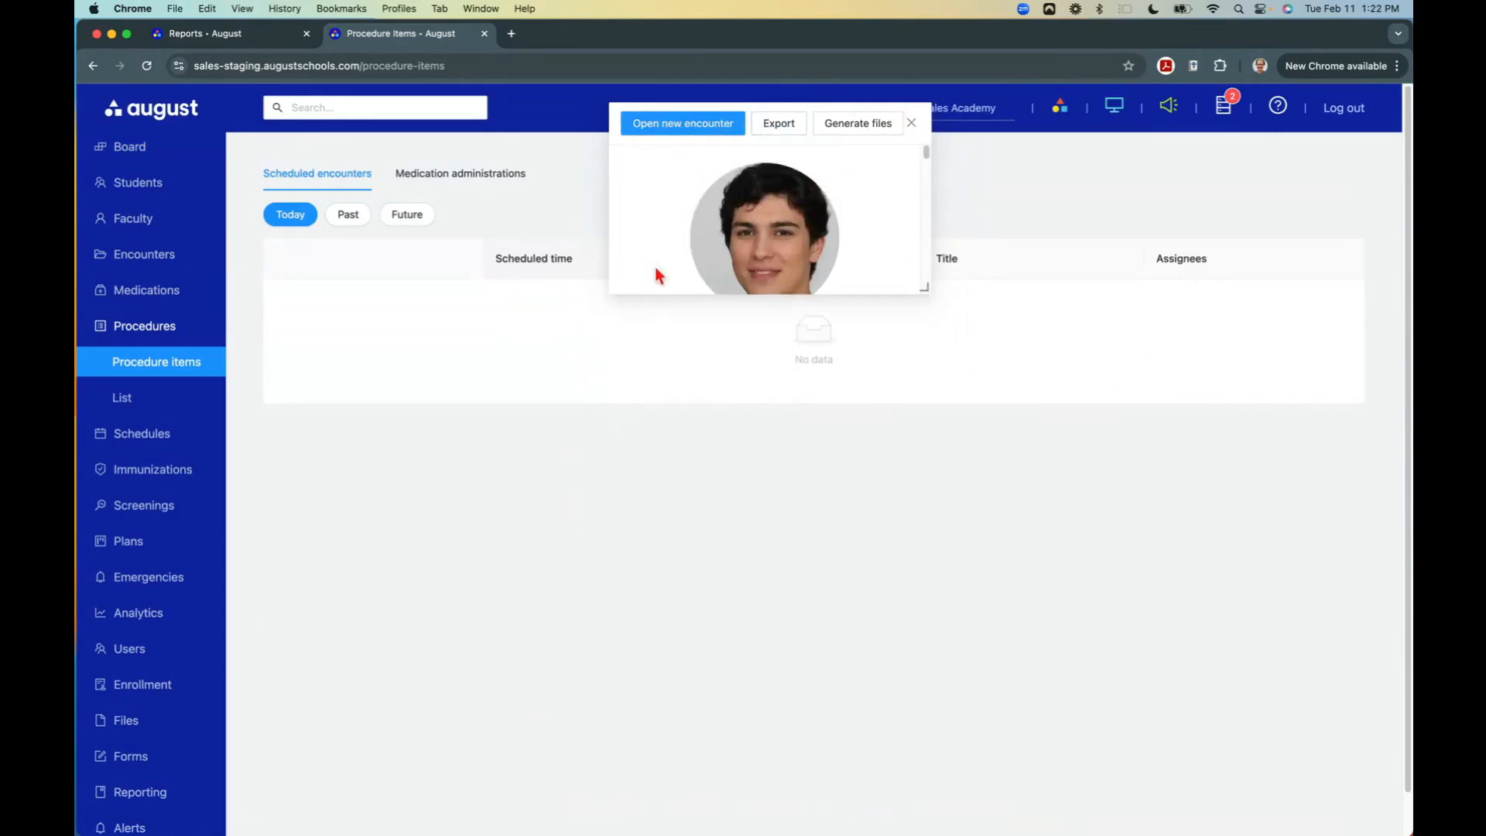
pyautogui.moveTo(612, 108); pyautogui.dragTo(976, 74)
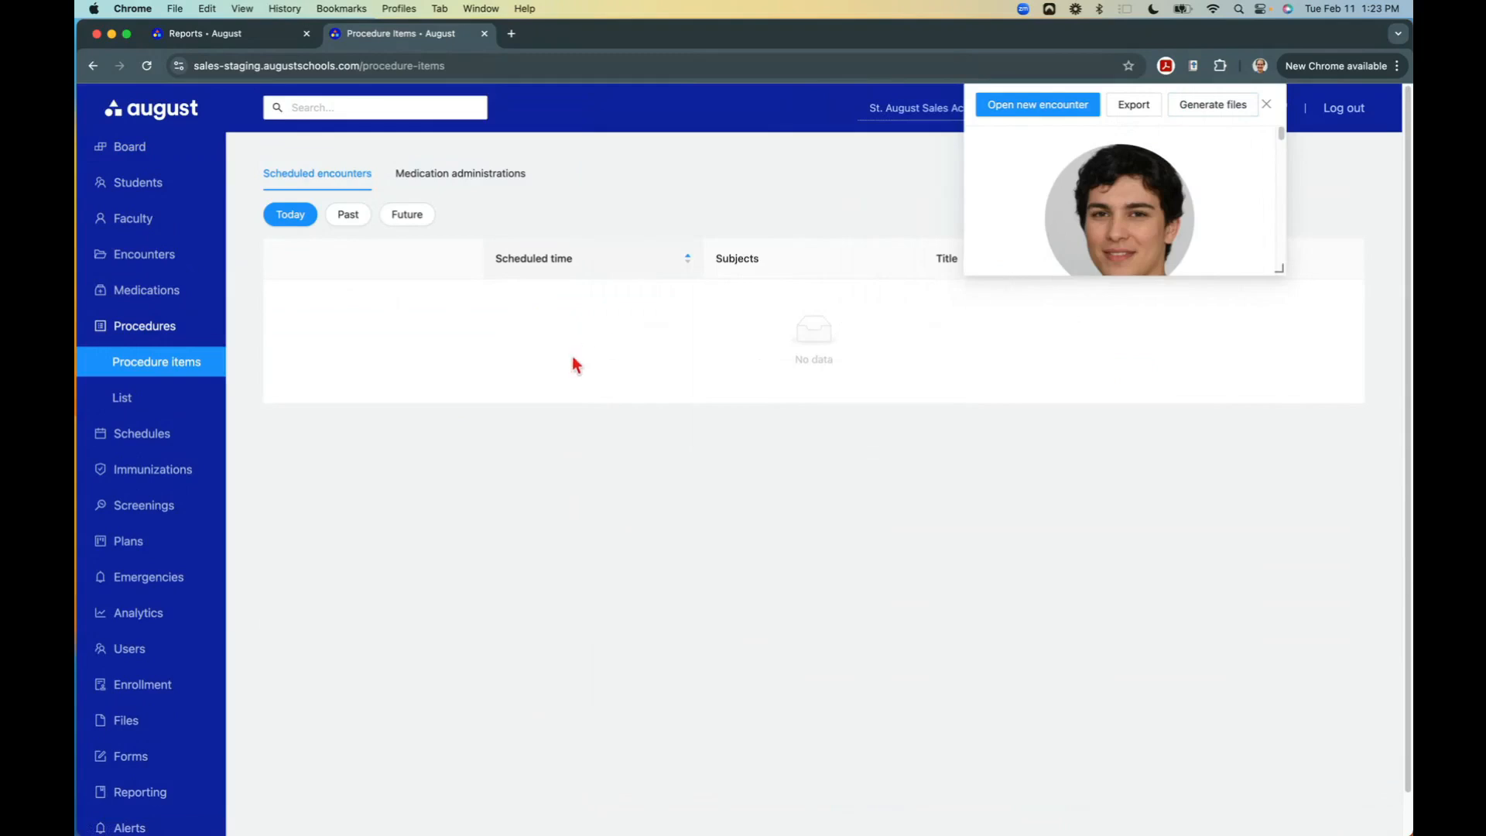
# Check today's medication administrations and scheduled encounters among the procedure items.
pyautogui.click(474, 178)
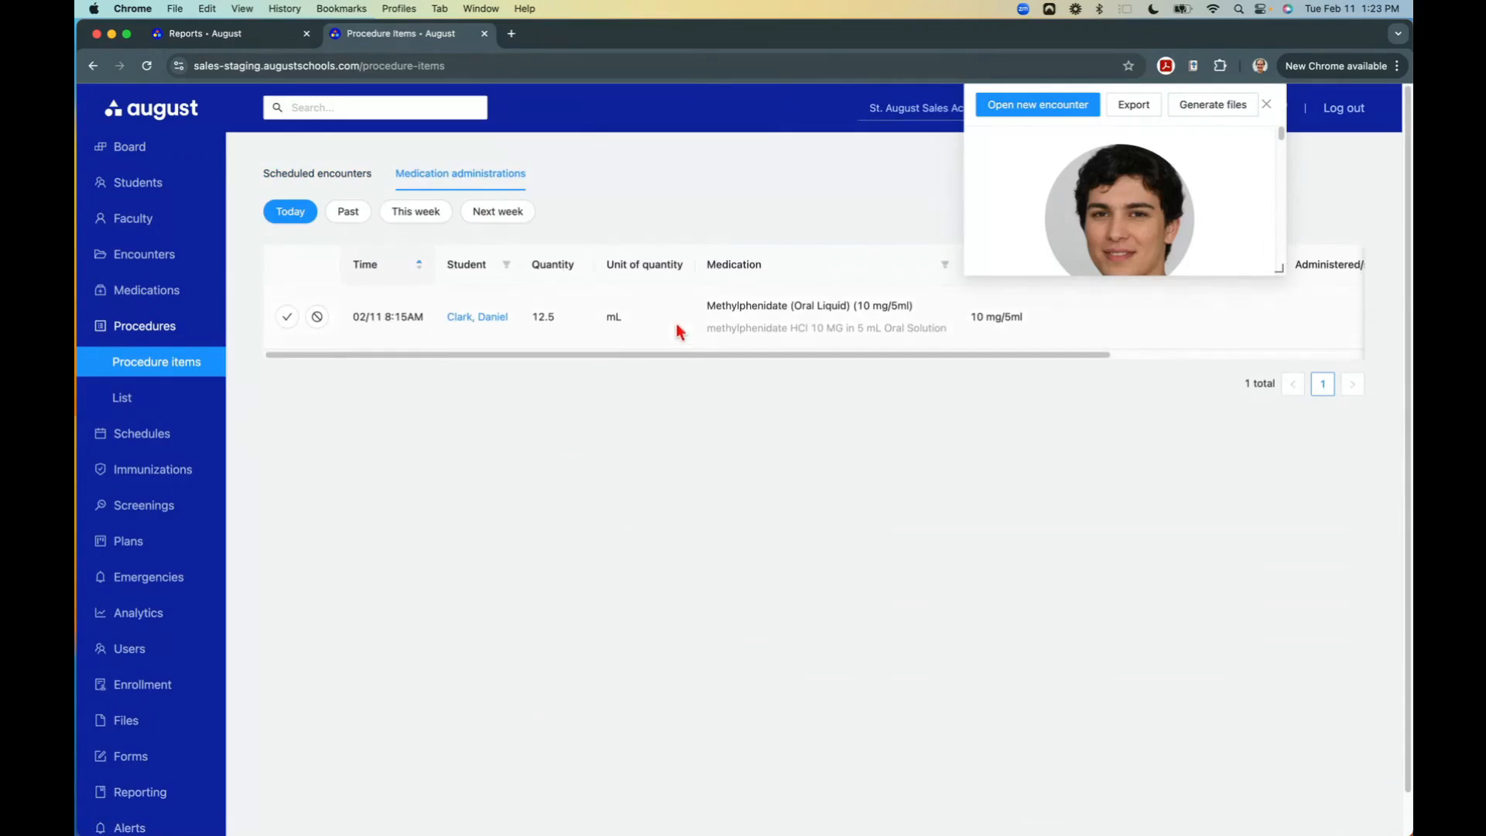
pyautogui.click(325, 180)
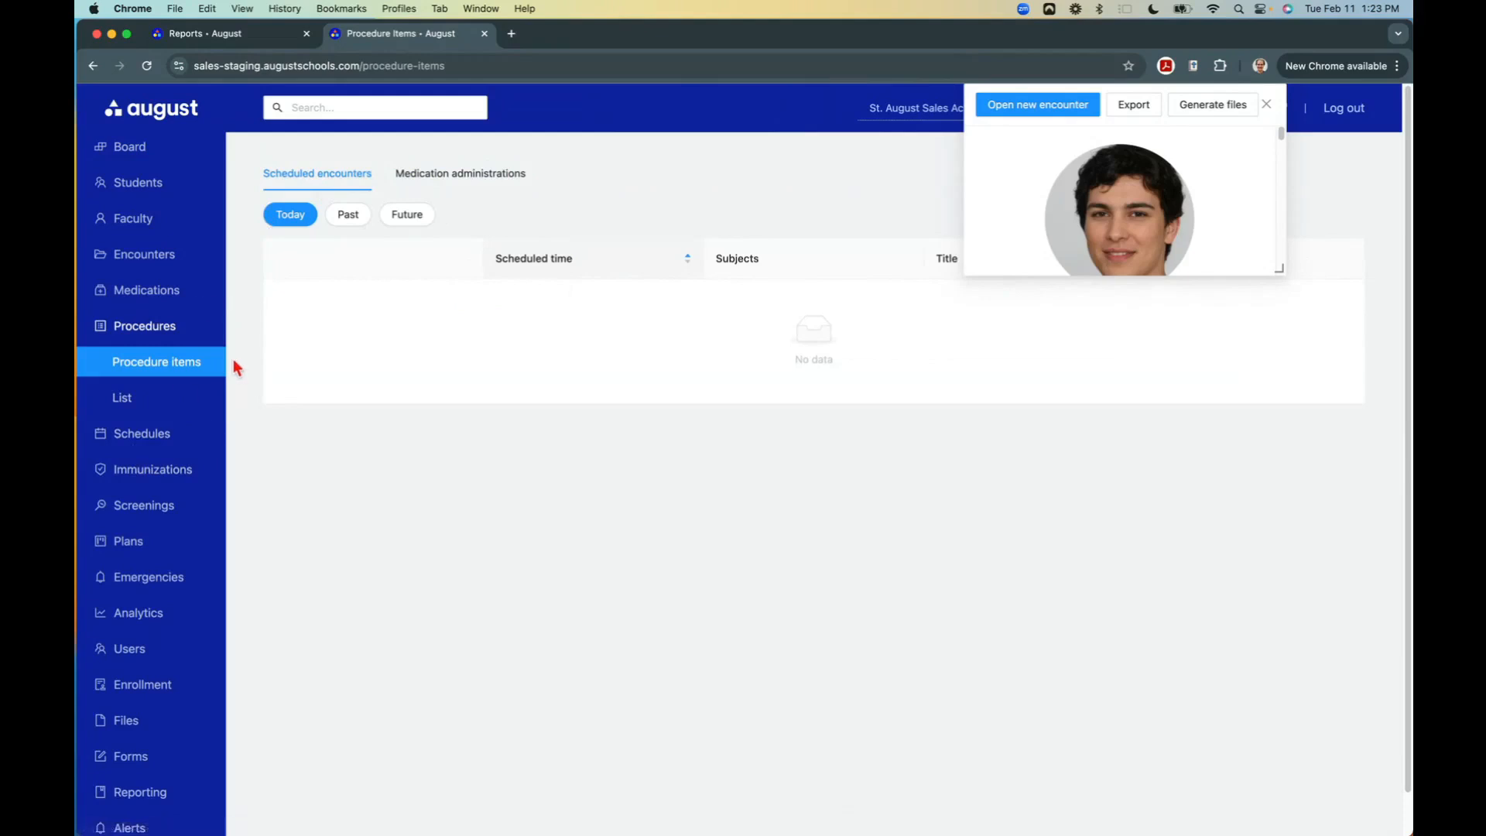
# Start a new procedure from the procedure list and name it Daily blood sugar checks.
pyautogui.click(127, 402)
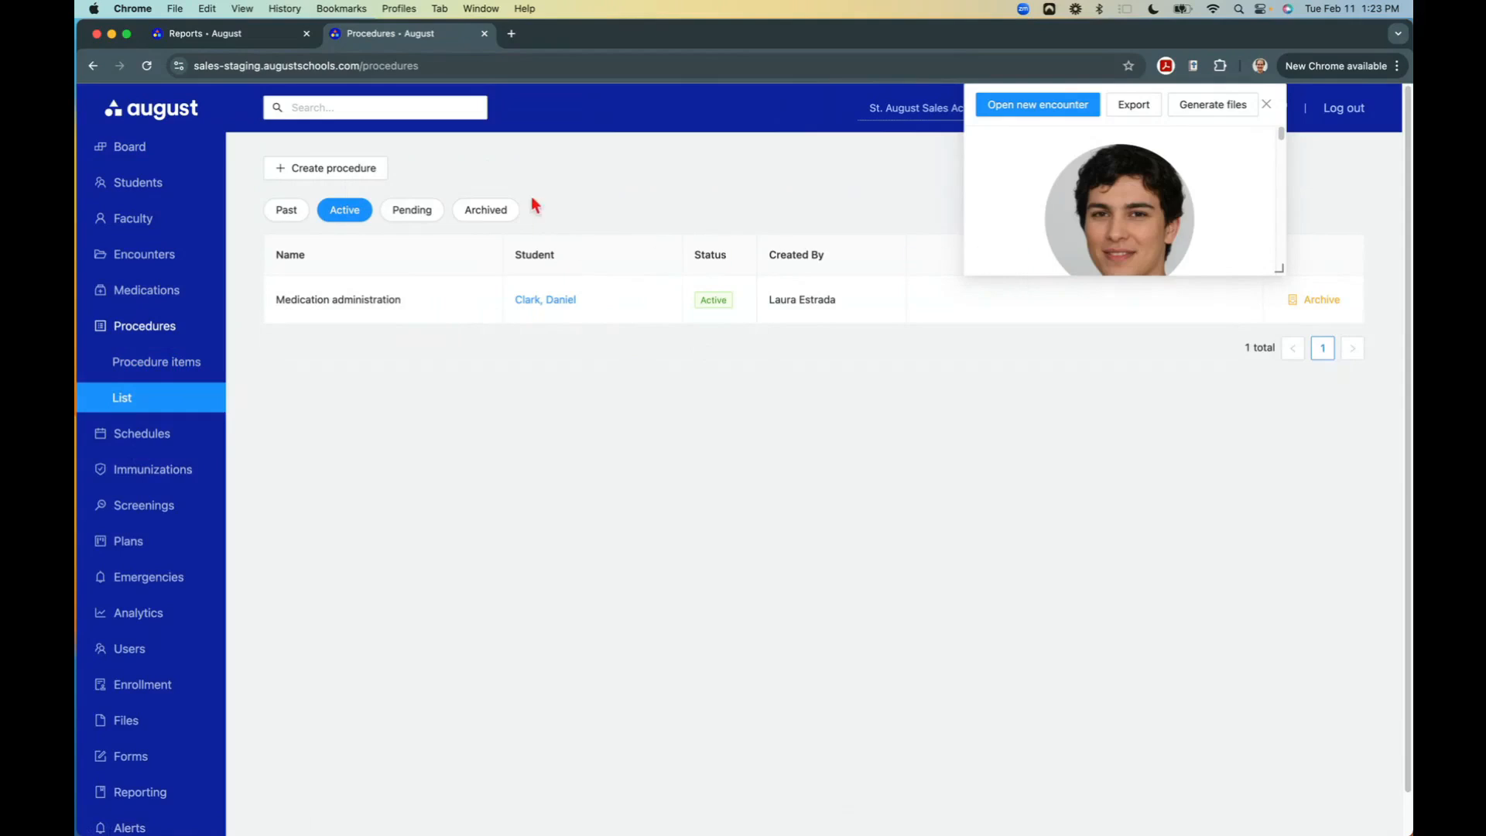
pyautogui.click(301, 177)
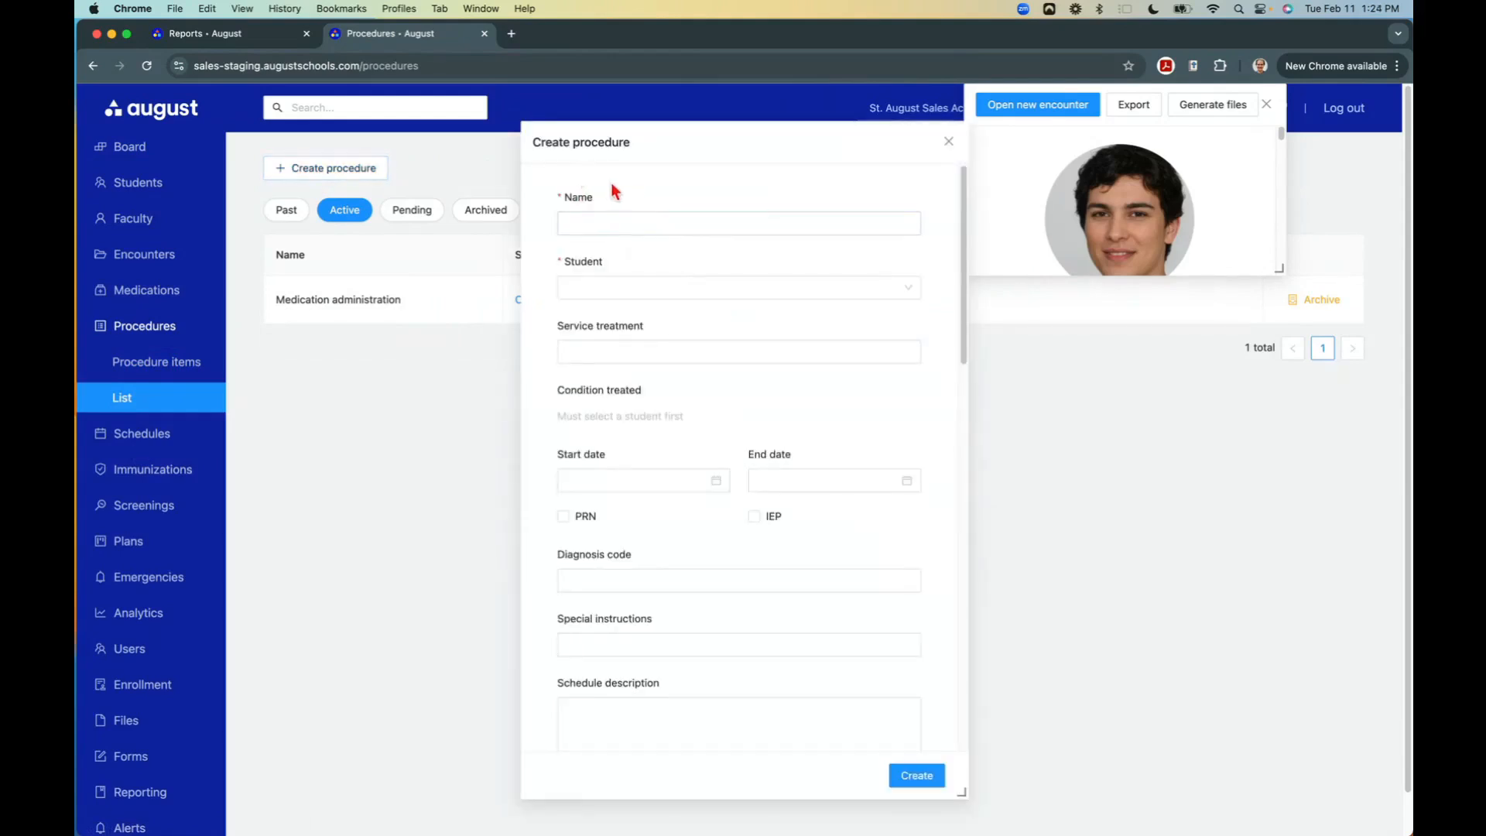
pyautogui.click(586, 221)
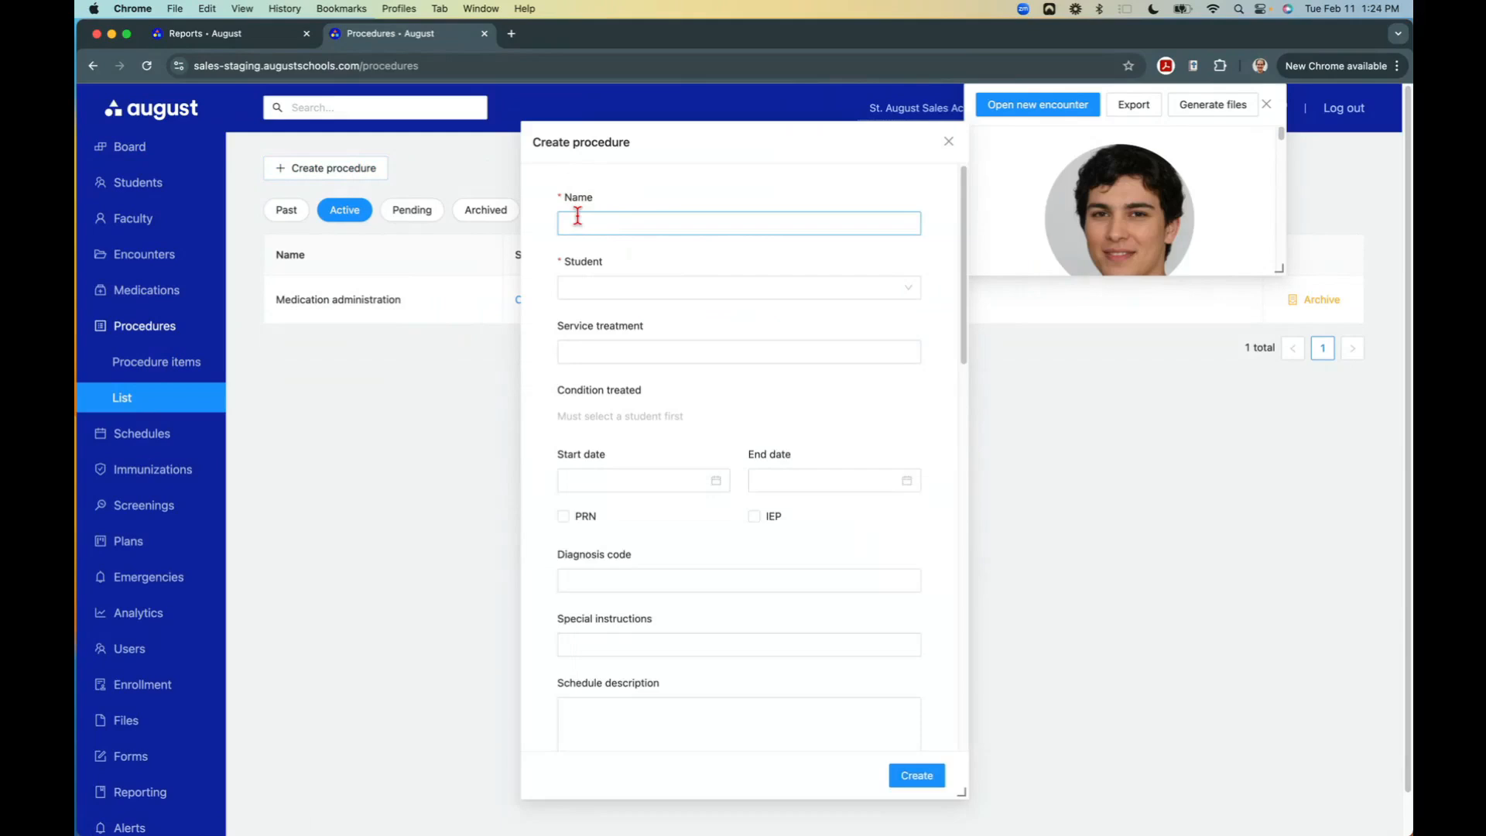
pyautogui.click(577, 216)
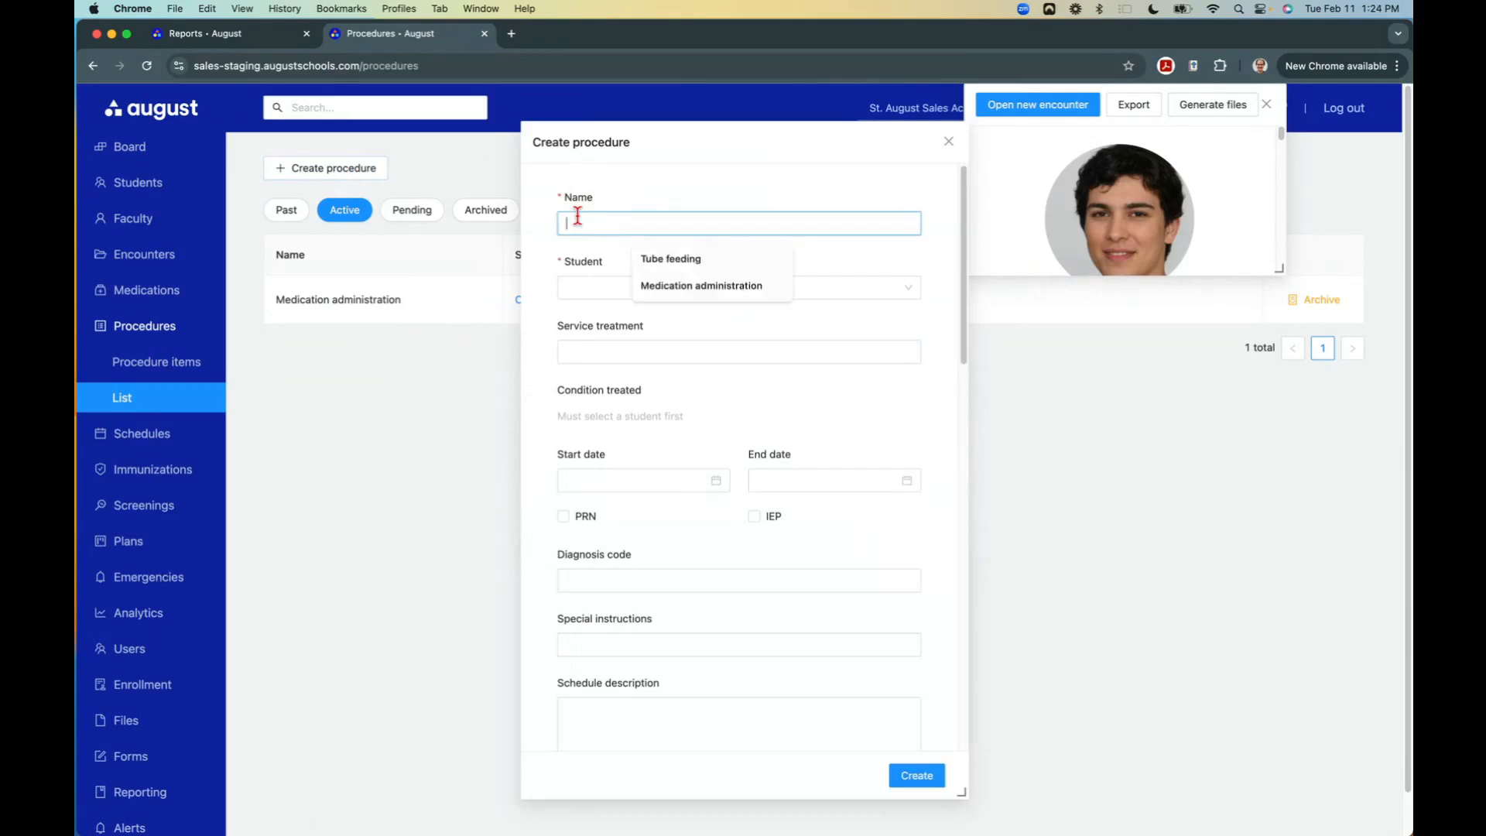
pyautogui.write('Daily')
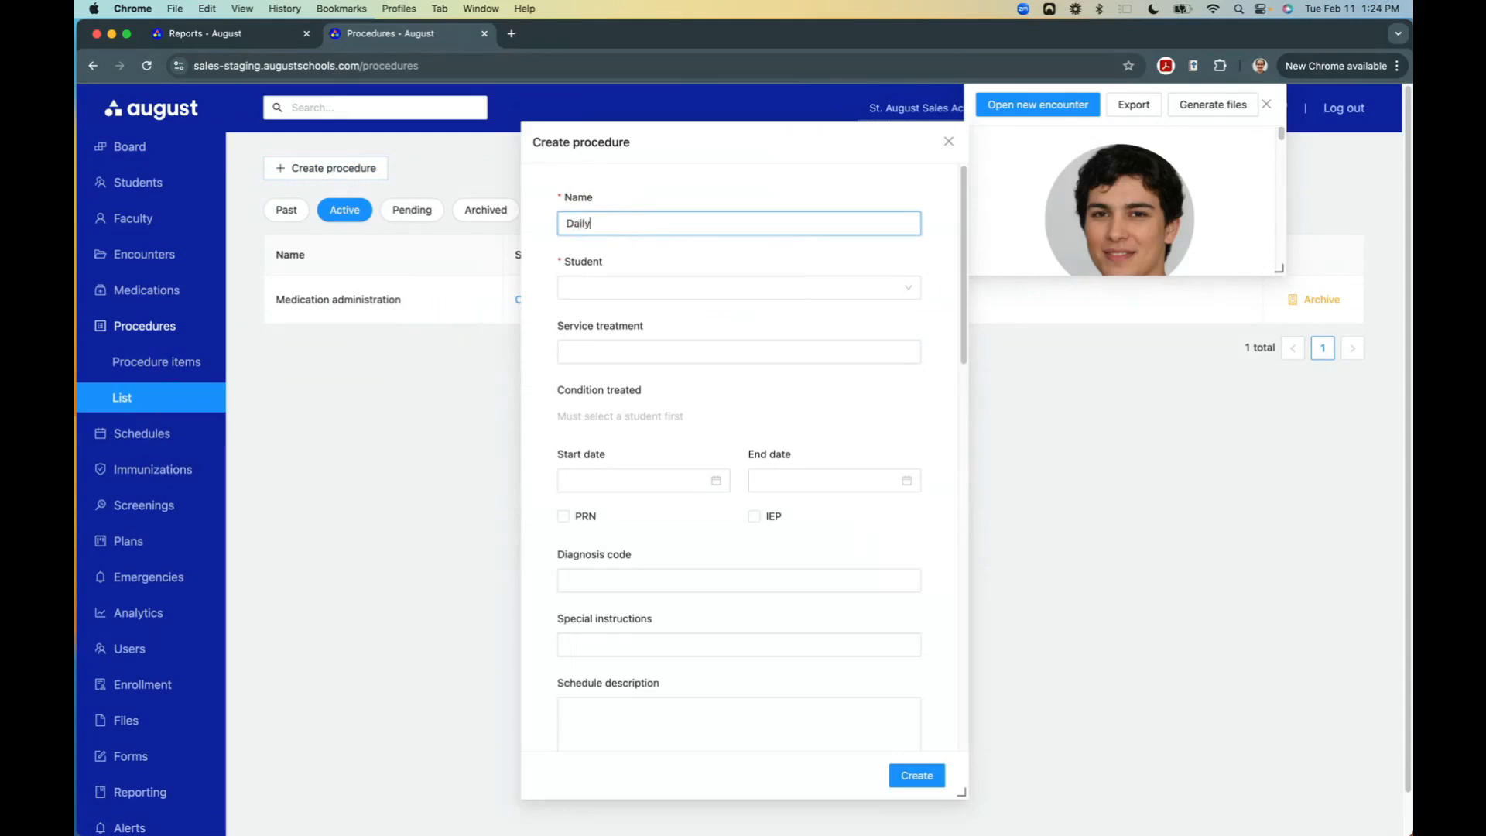
pyautogui.write(' blood')
pyautogui.press('BackSpace')
pyautogui.write('sugar checks')
# Assign the diabetic student to the procedure and enter Blood sugar checks as the service treatment.
pyautogui.click(579, 296)
pyautogui.write('ethan')
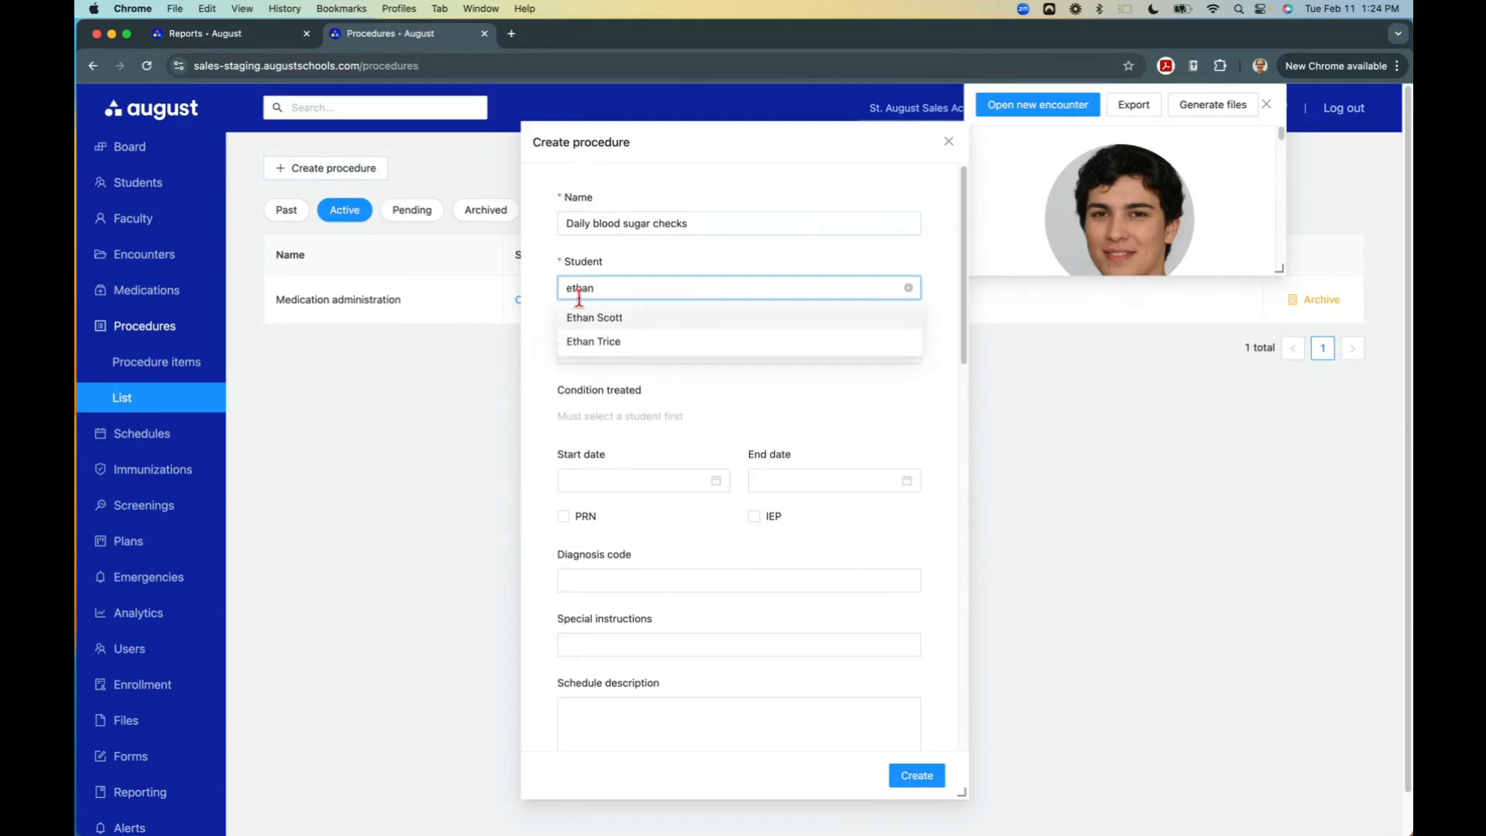
pyautogui.click(599, 341)
pyautogui.click(602, 353)
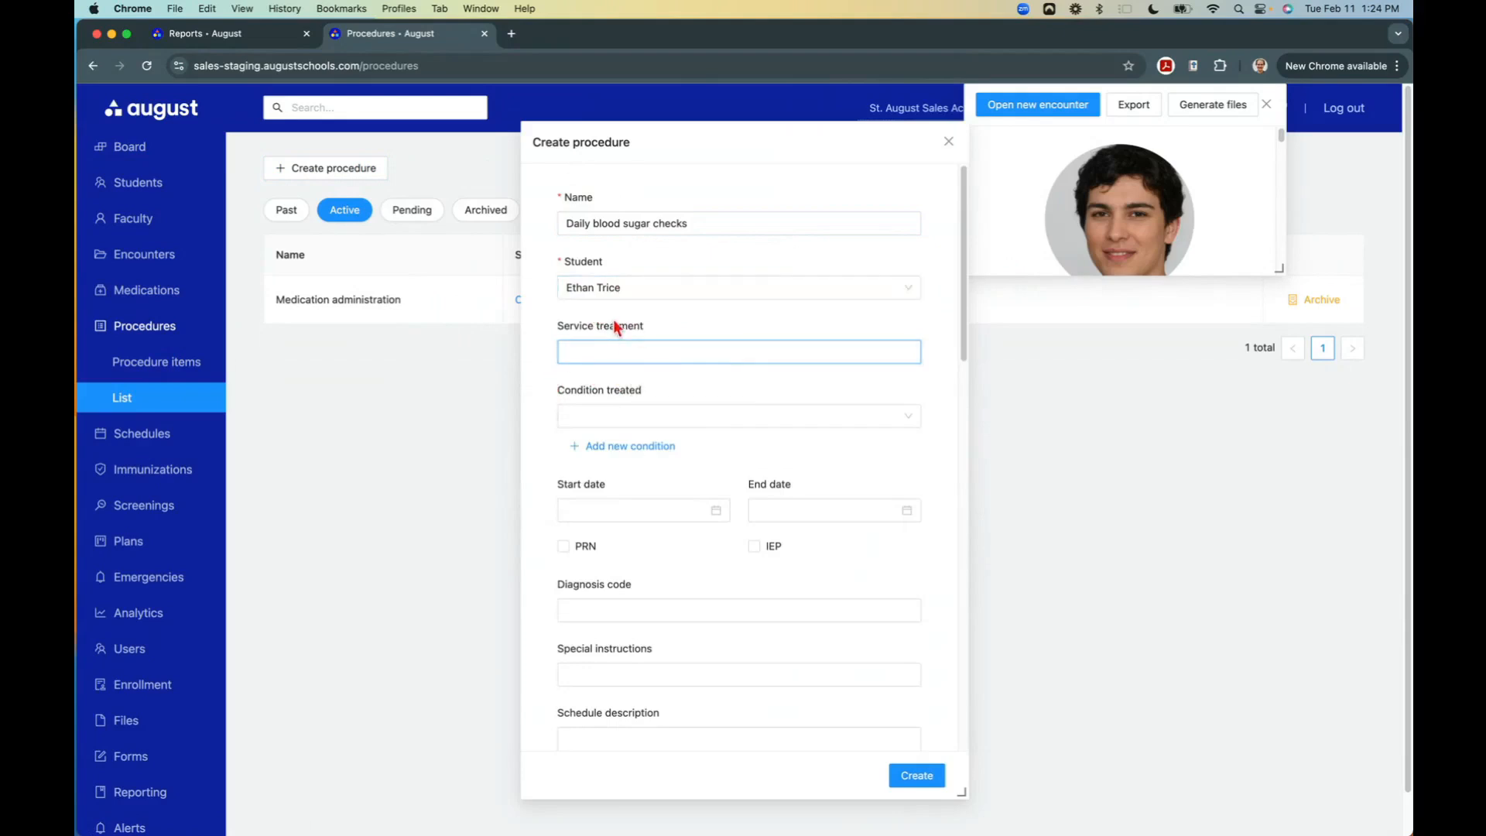
pyautogui.click(593, 350)
pyautogui.write('Blood sugar checks')
# Choose Diabetes - Type I as the condition treated by the procedure.
pyautogui.click(621, 417)
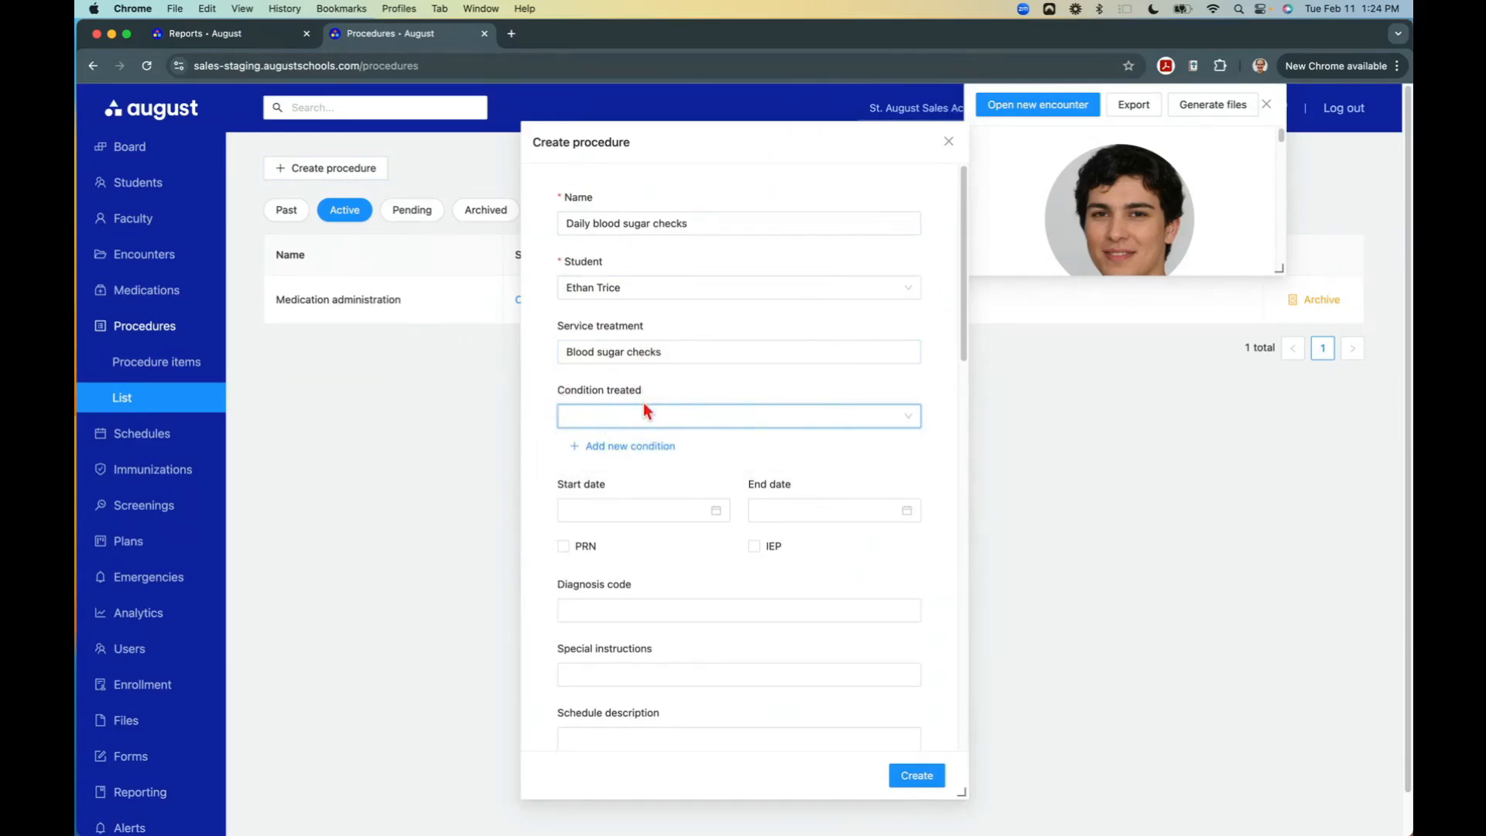
pyautogui.click(610, 420)
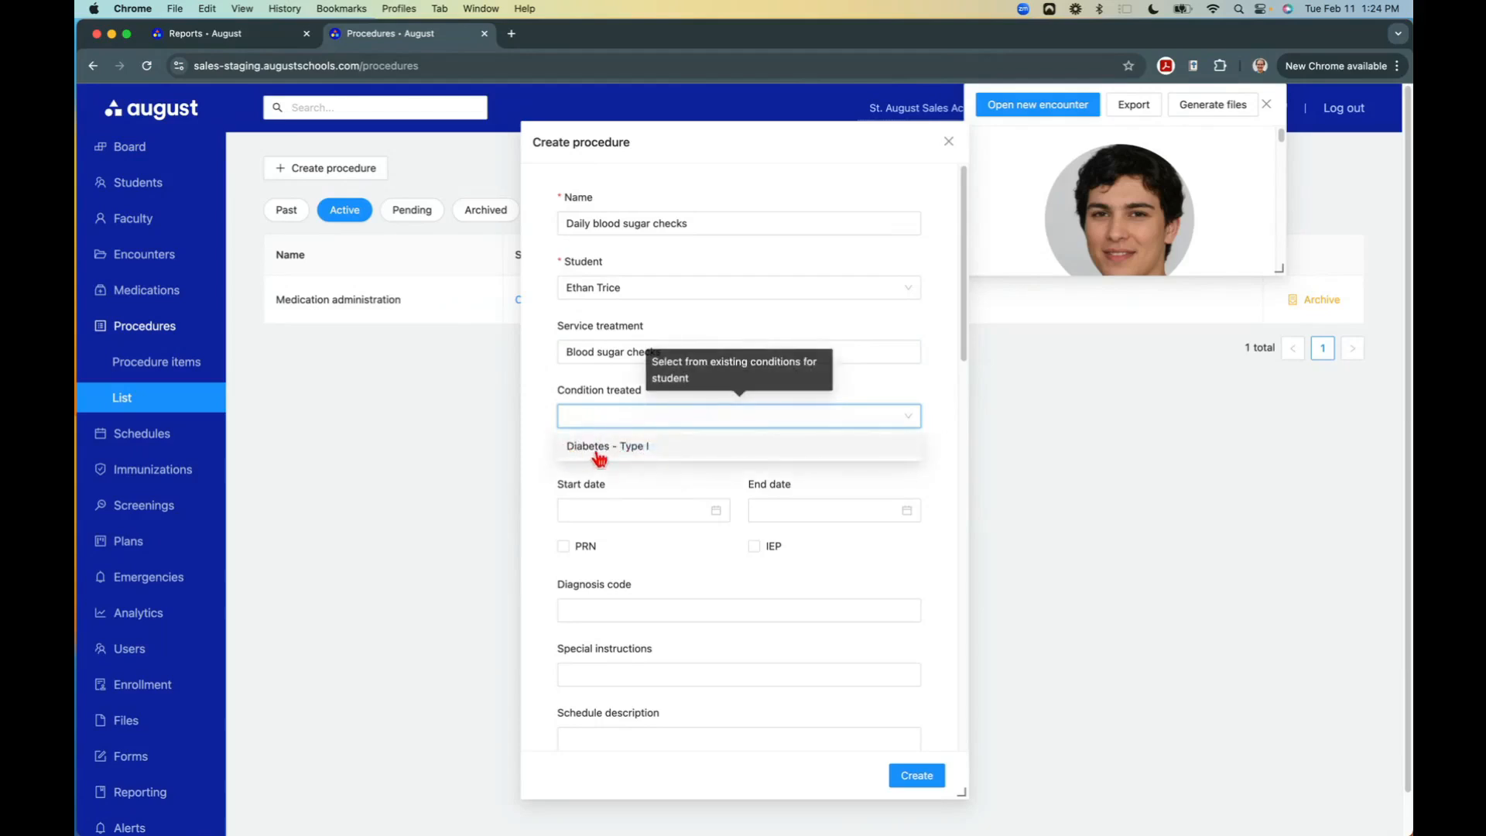
pyautogui.click(596, 452)
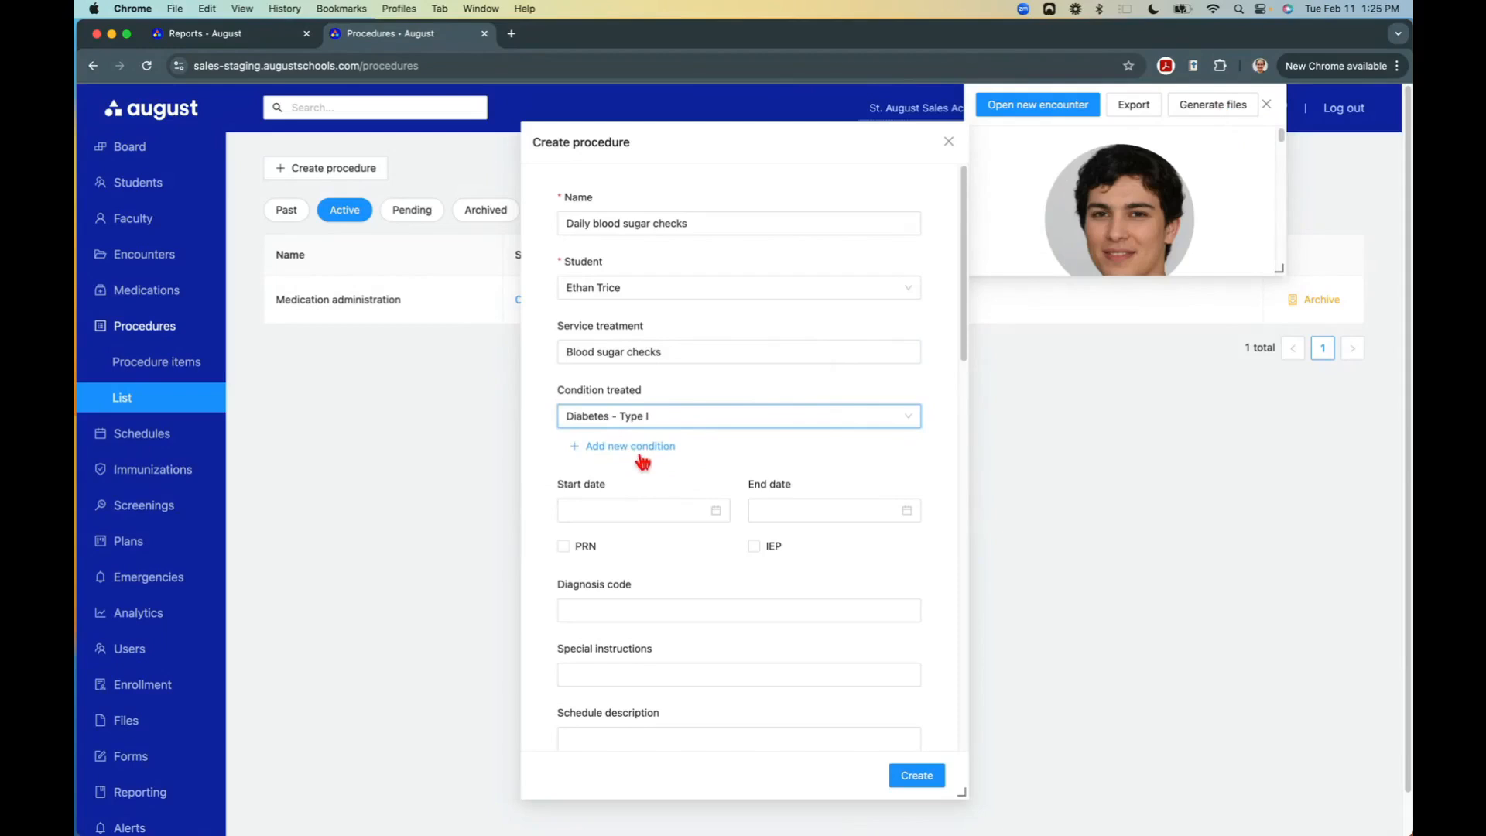
# Set the procedure's start date to 2025-01-01 and its end date to 2025-05-31.
pyautogui.click(581, 511)
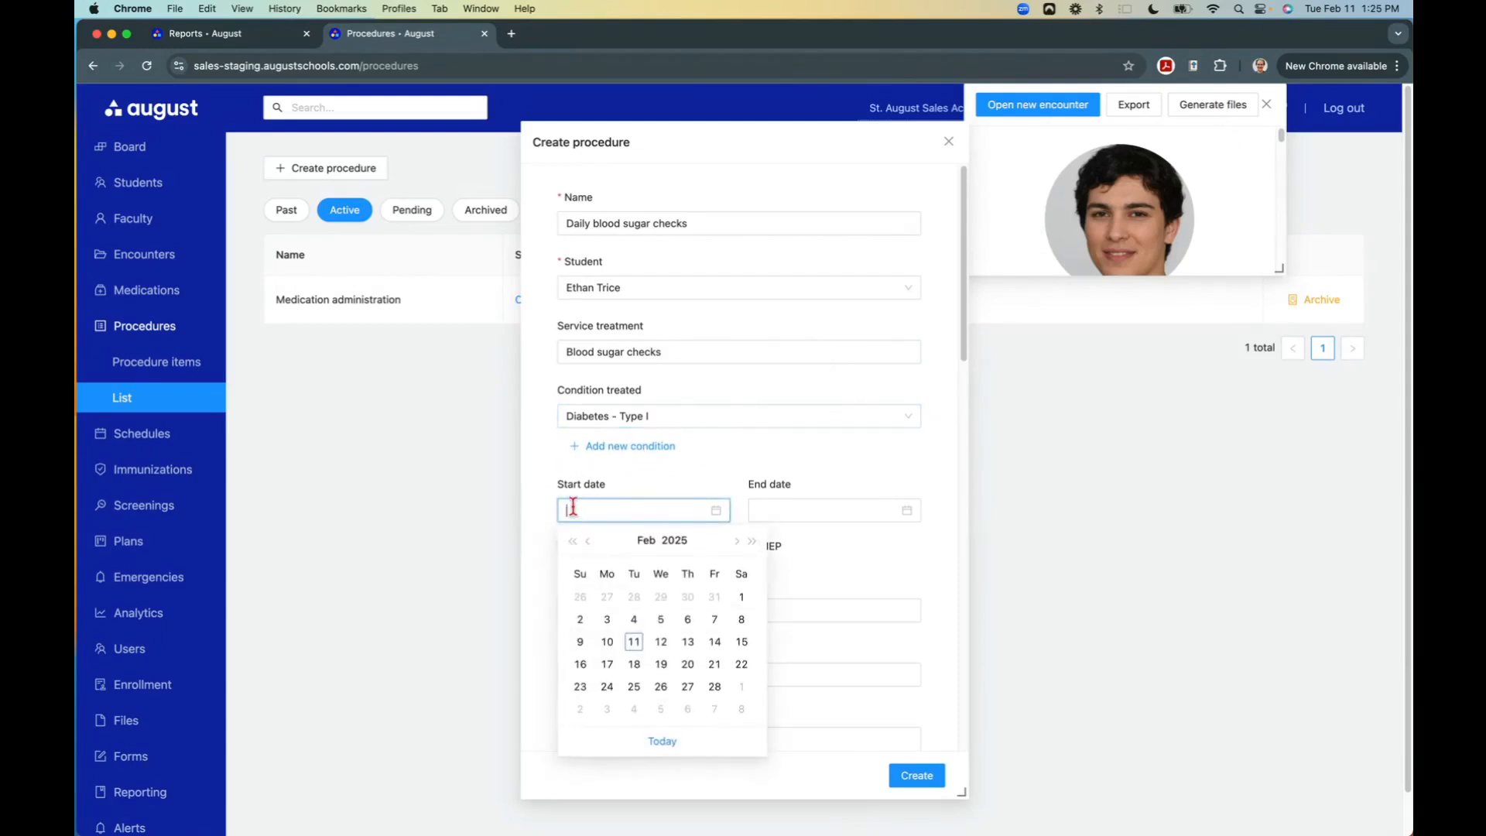
pyautogui.click(588, 541)
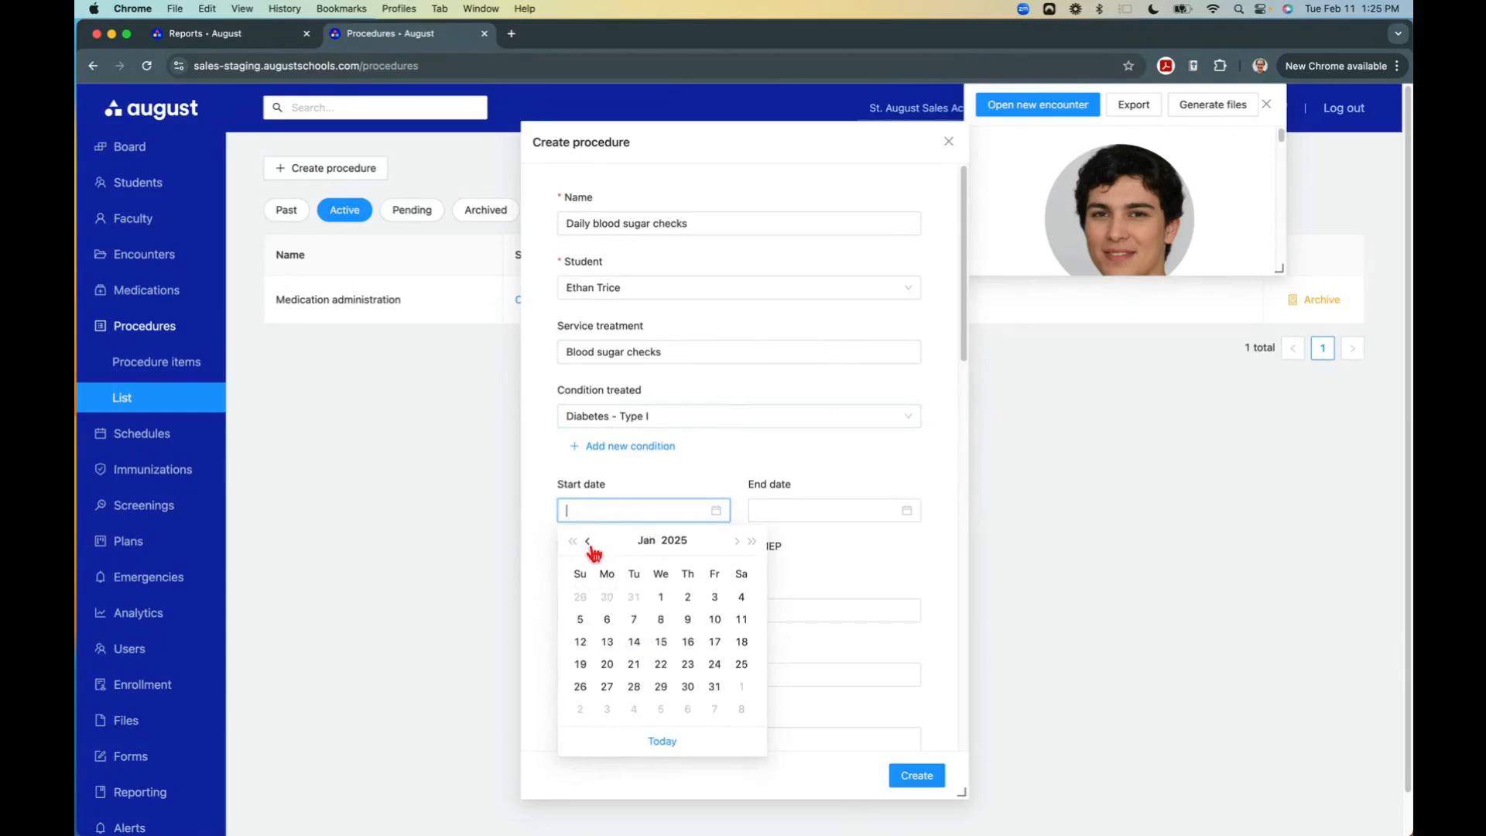
pyautogui.click(670, 602)
pyautogui.click(767, 511)
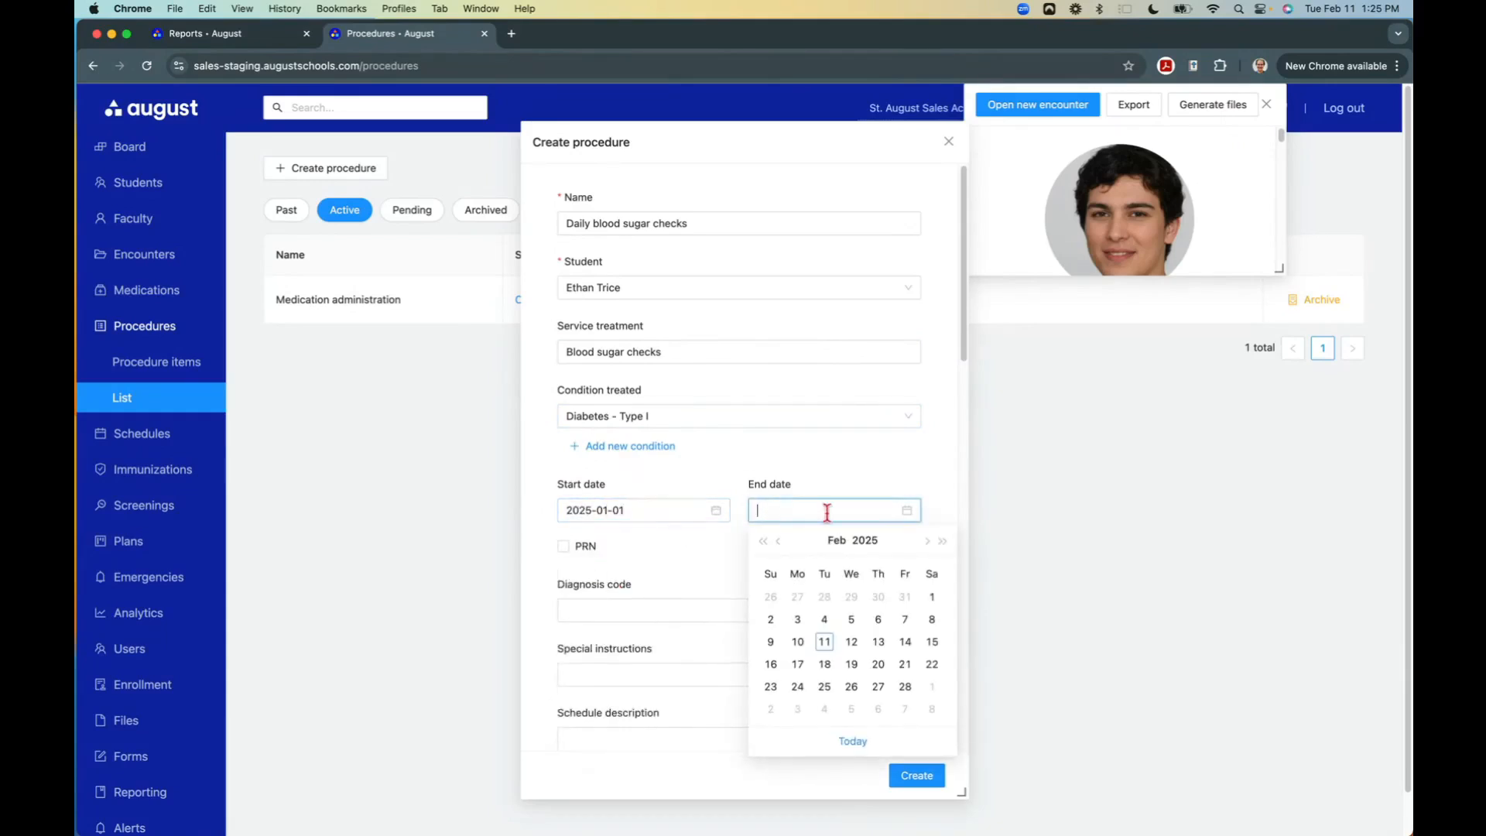
pyautogui.click(924, 540)
pyautogui.click(925, 540)
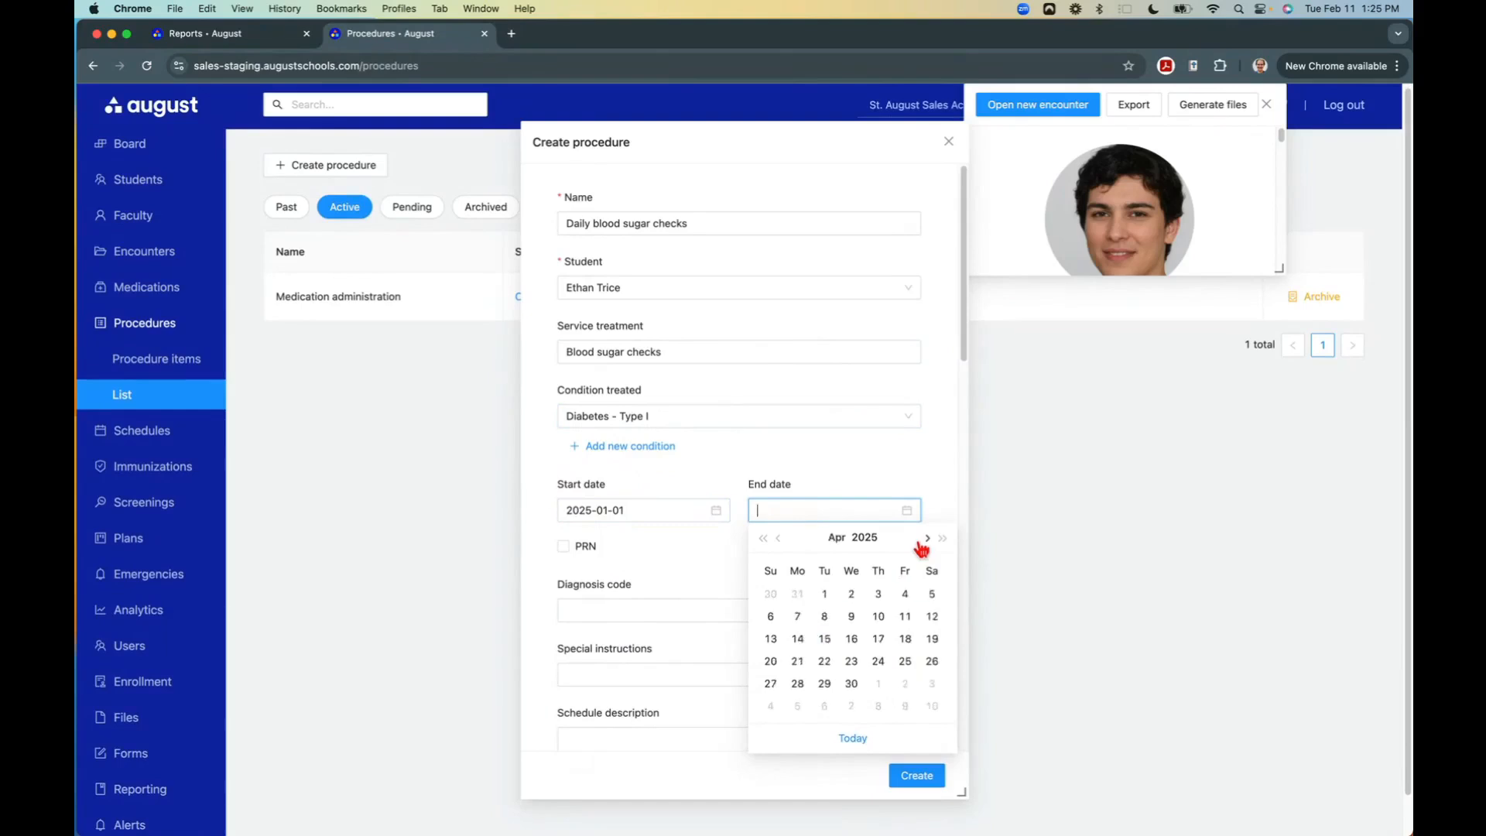
pyautogui.click(927, 538)
pyautogui.click(931, 687)
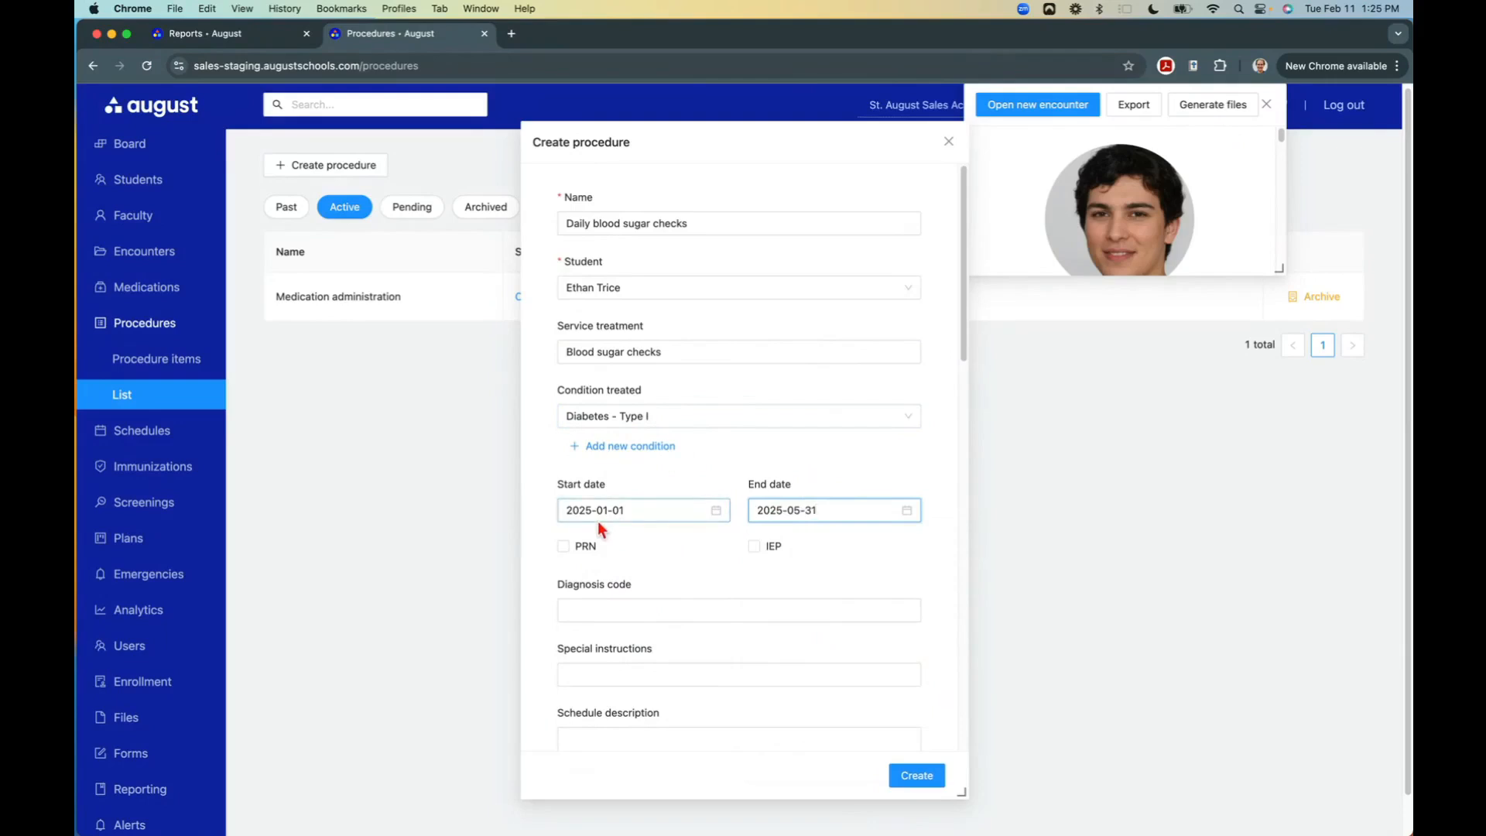
# Flag the new procedure as both PRN and IEP.
pyautogui.click(564, 548)
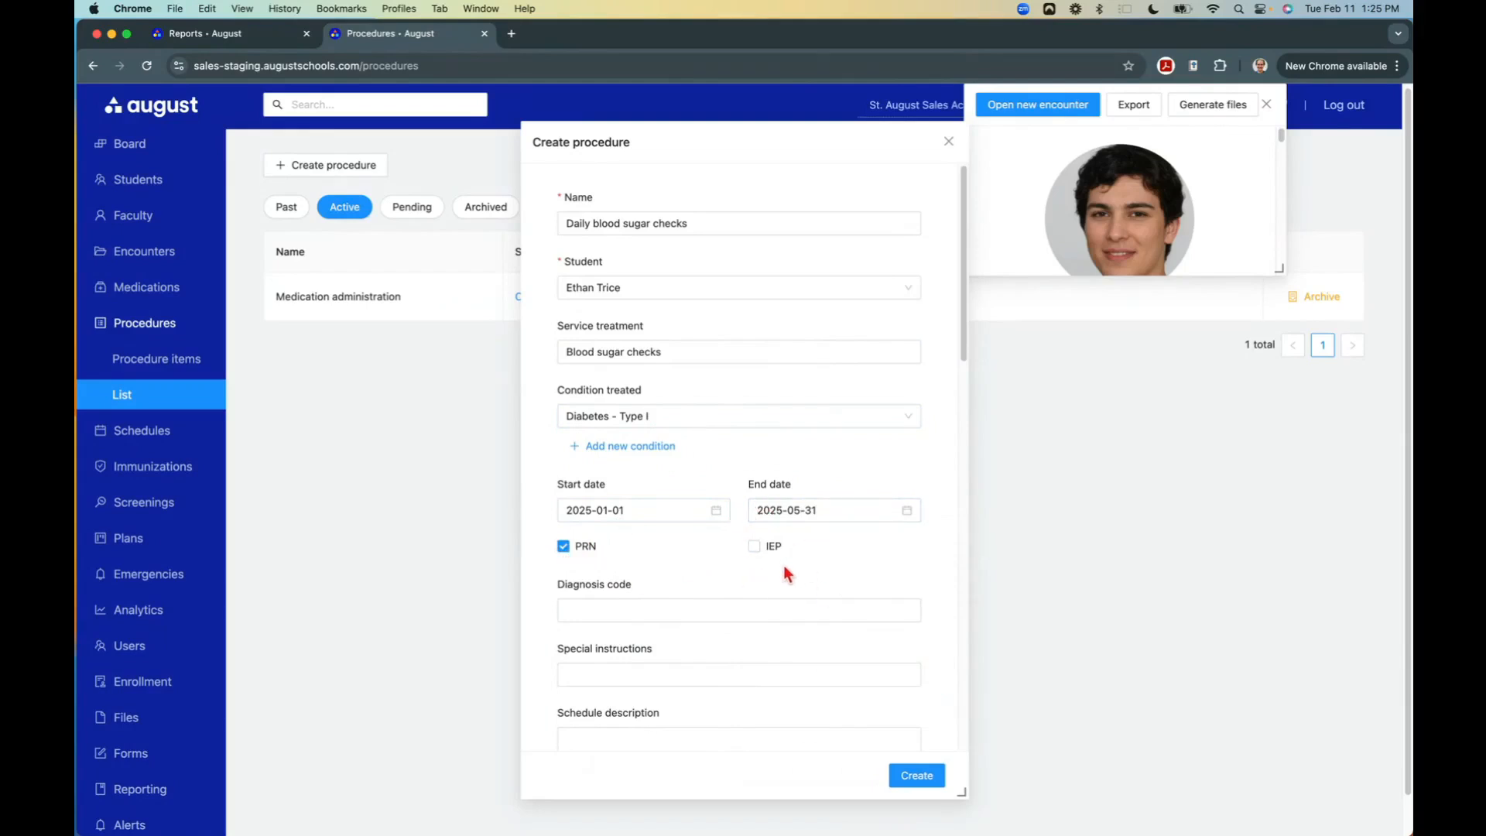
pyautogui.click(757, 549)
# Enter the schedule description "Needs blood sugar checks before snack and and lunch, also prn with physical activity.".
pyautogui.scroll(-2, 692, 560)
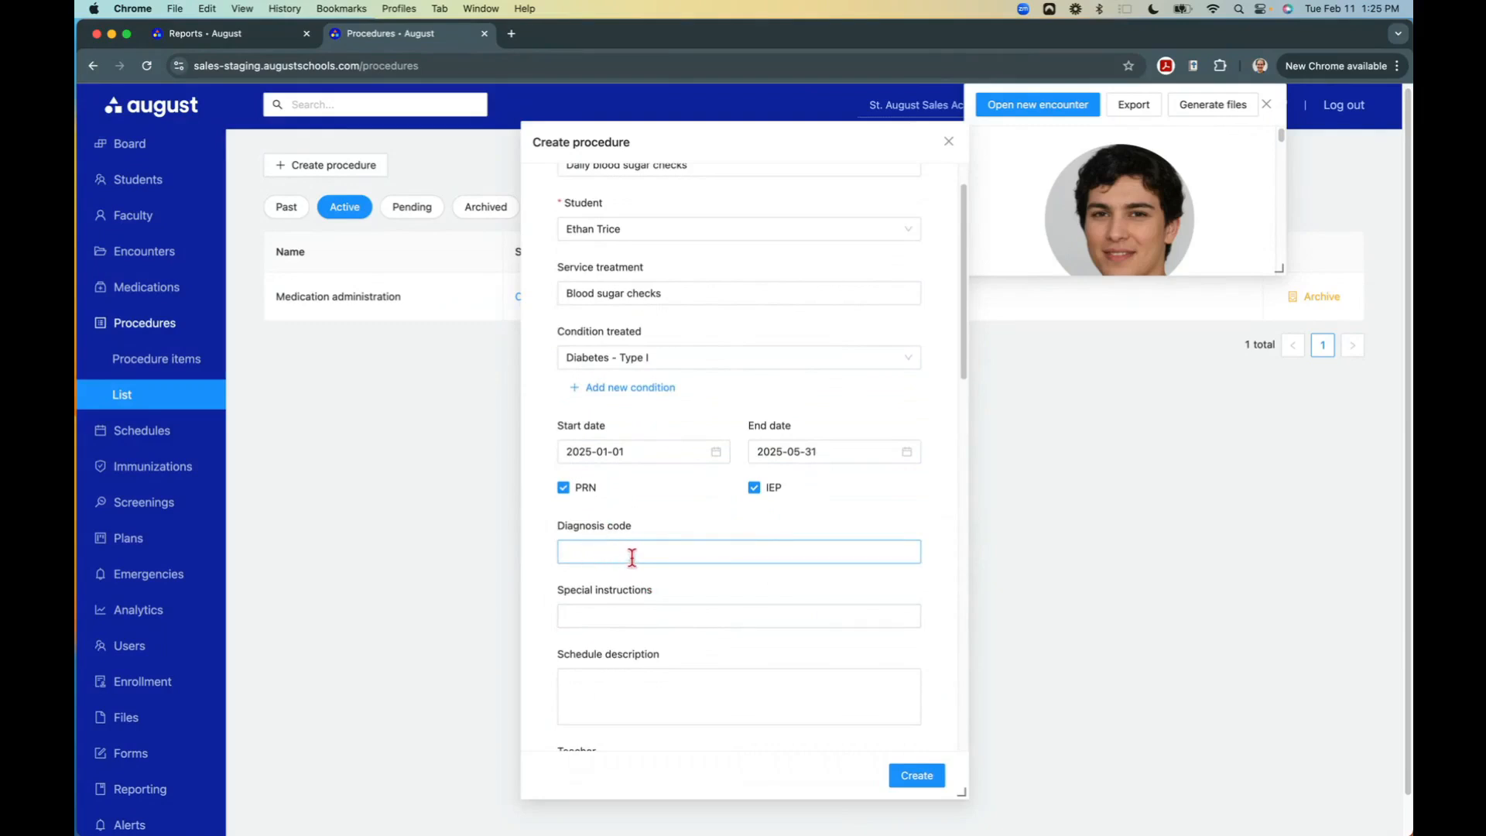
pyautogui.scroll(-2, 680, 607)
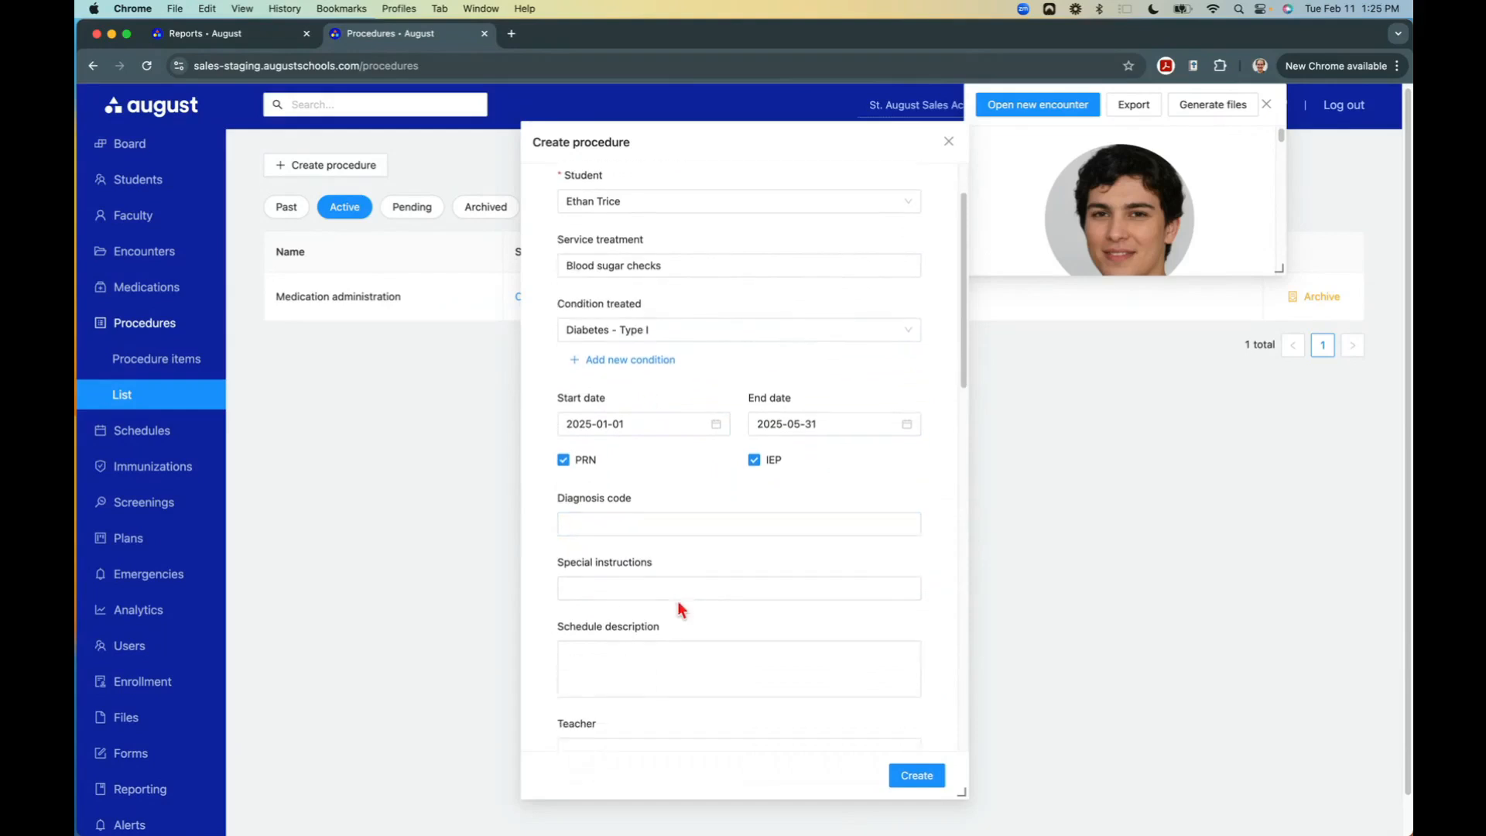
pyautogui.click(696, 547)
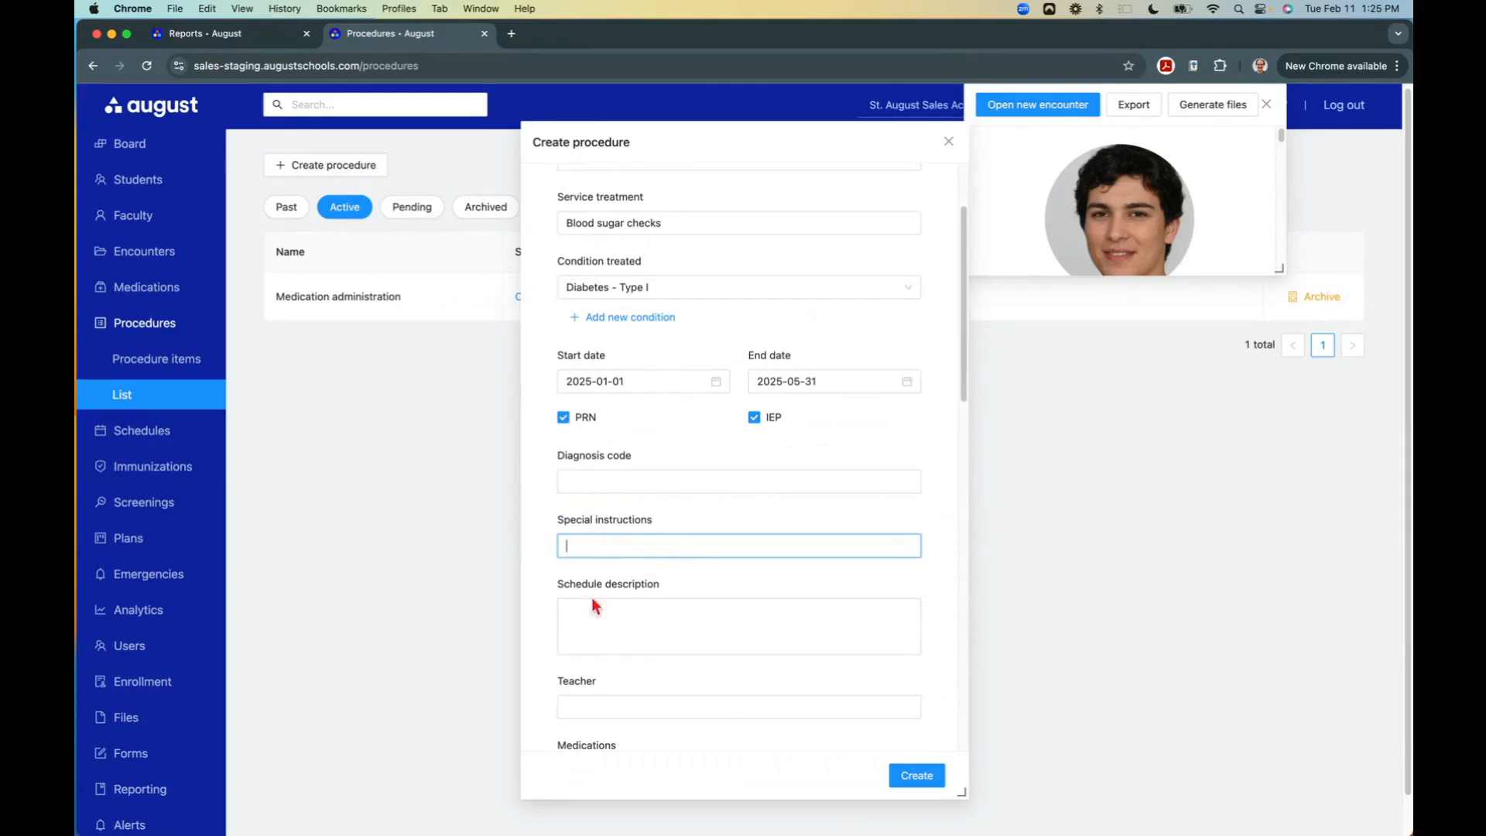
pyautogui.click(620, 601)
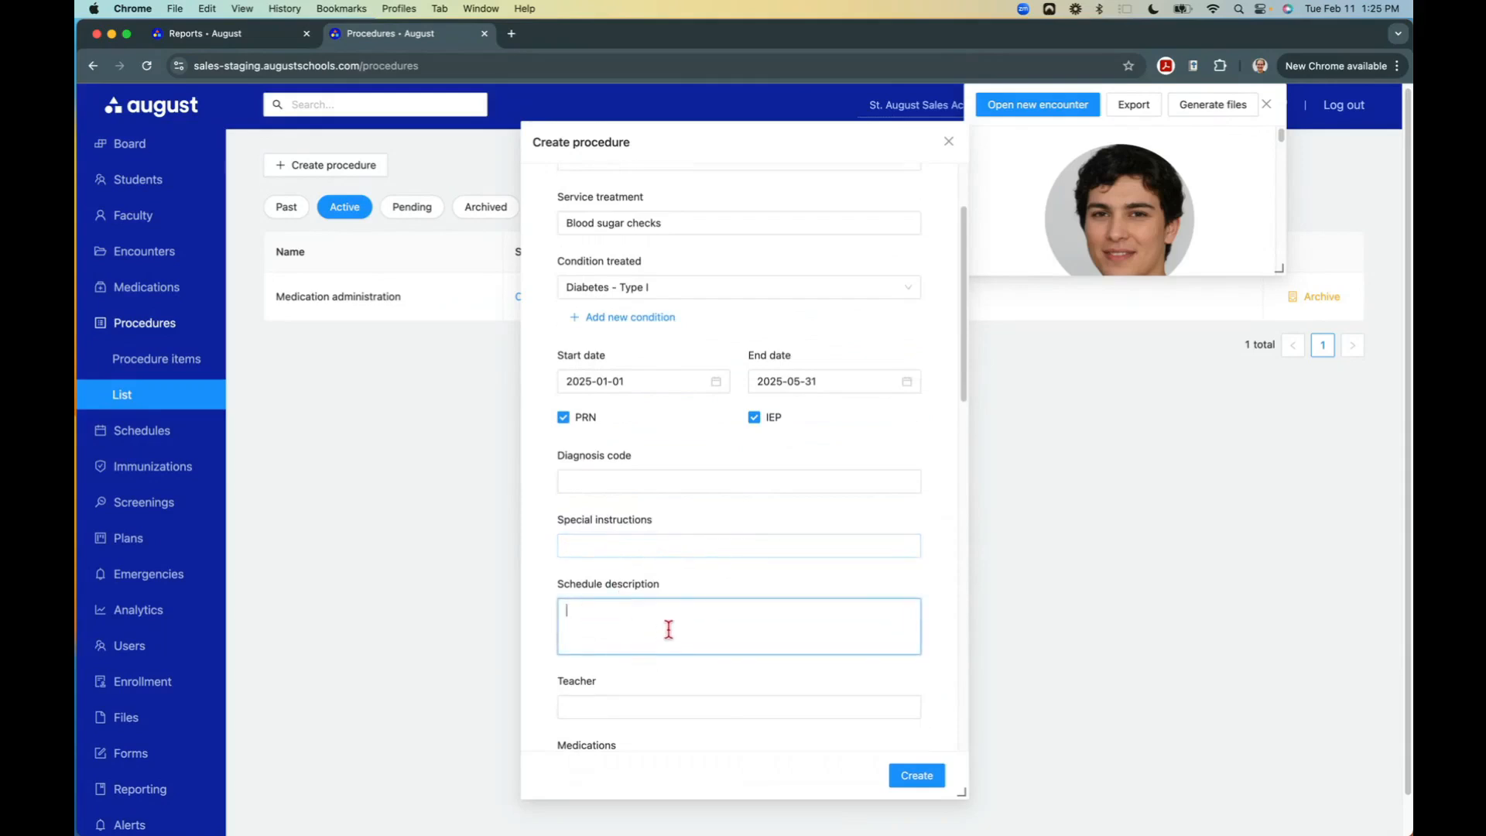
pyautogui.write('Needs blood sugar checks before sna')
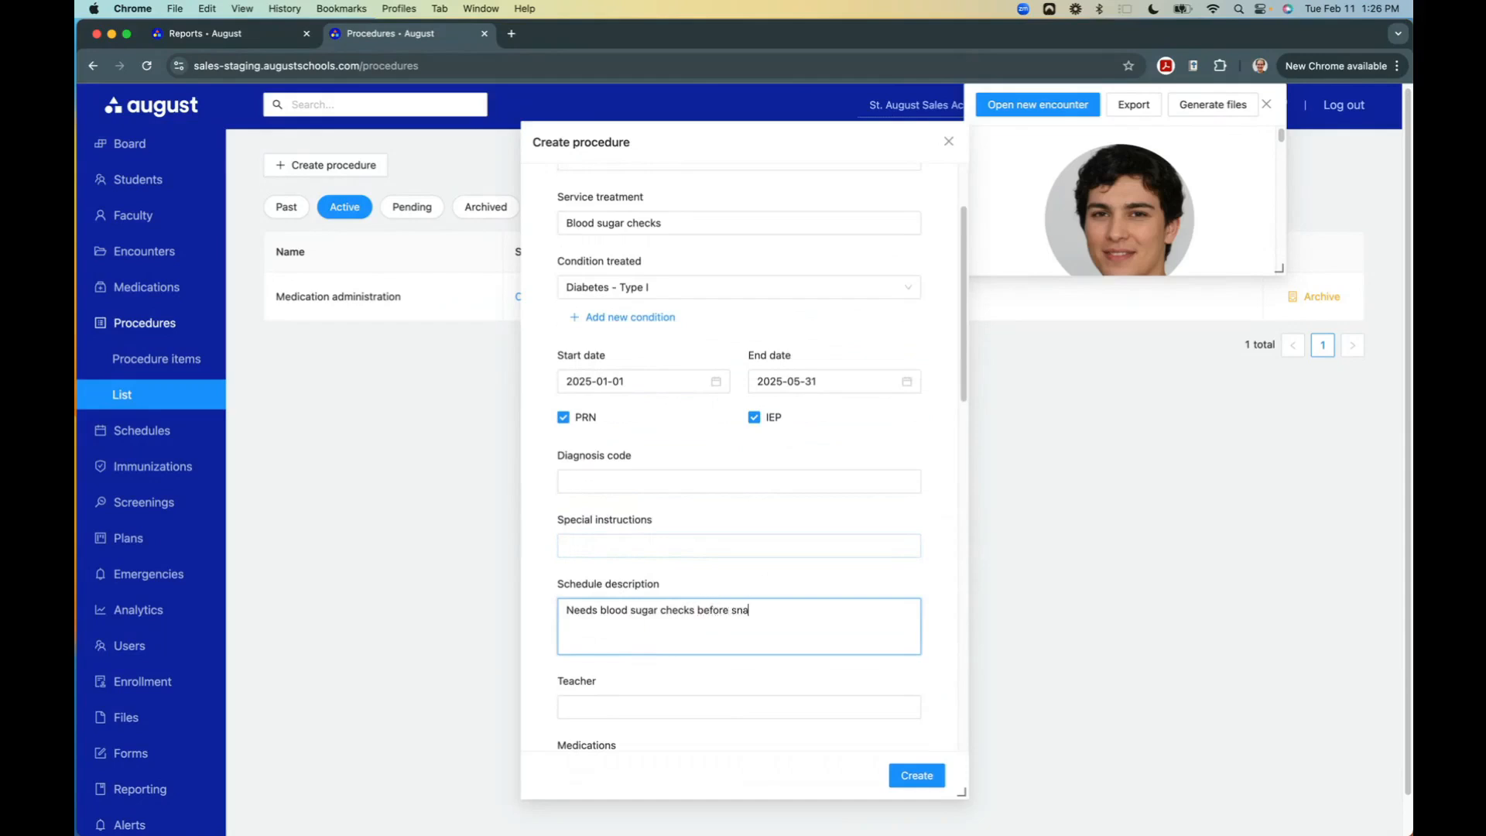
pyautogui.write('ck and and lunch, also prn wh')
pyautogui.press('BackSpace')
pyautogui.press('BackSpace')
pyautogui.write('with ')
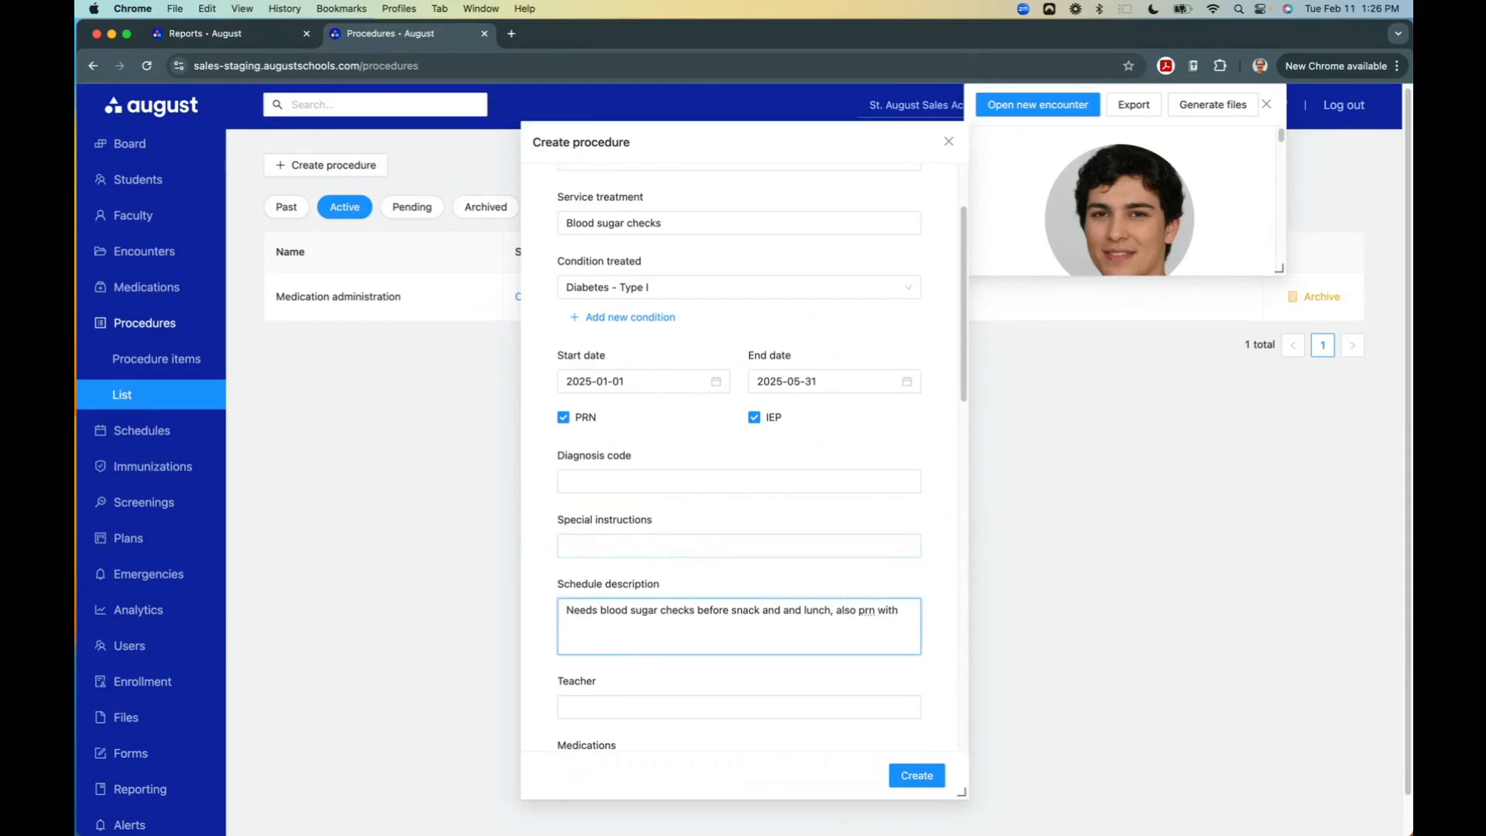
pyautogui.write('physical cactivity.')
# Link the student's existing Humalog 100 unt/ml medication to the procedure.
pyautogui.scroll(-3, 658, 642)
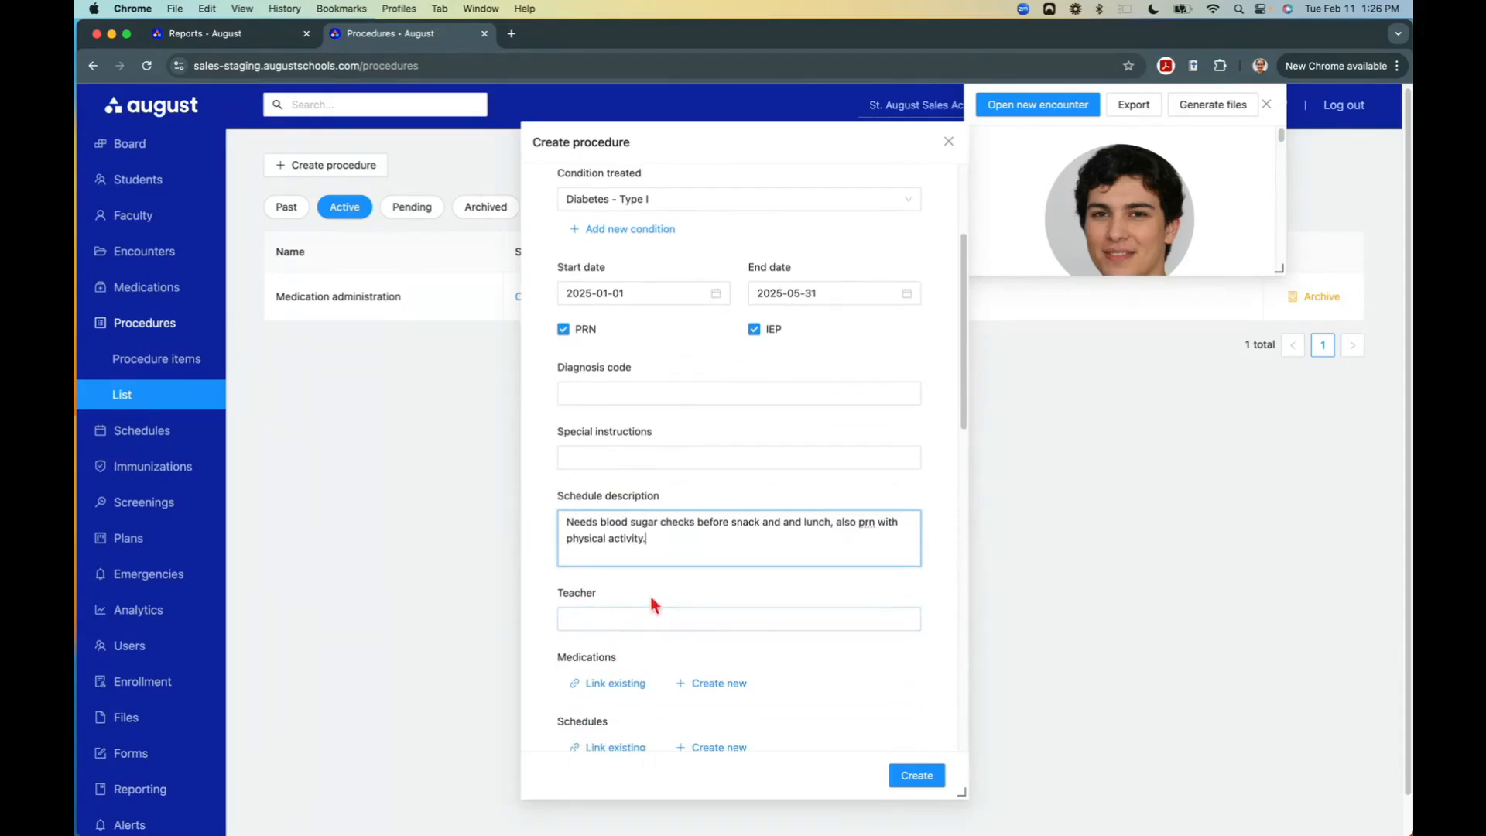
pyautogui.click(586, 613)
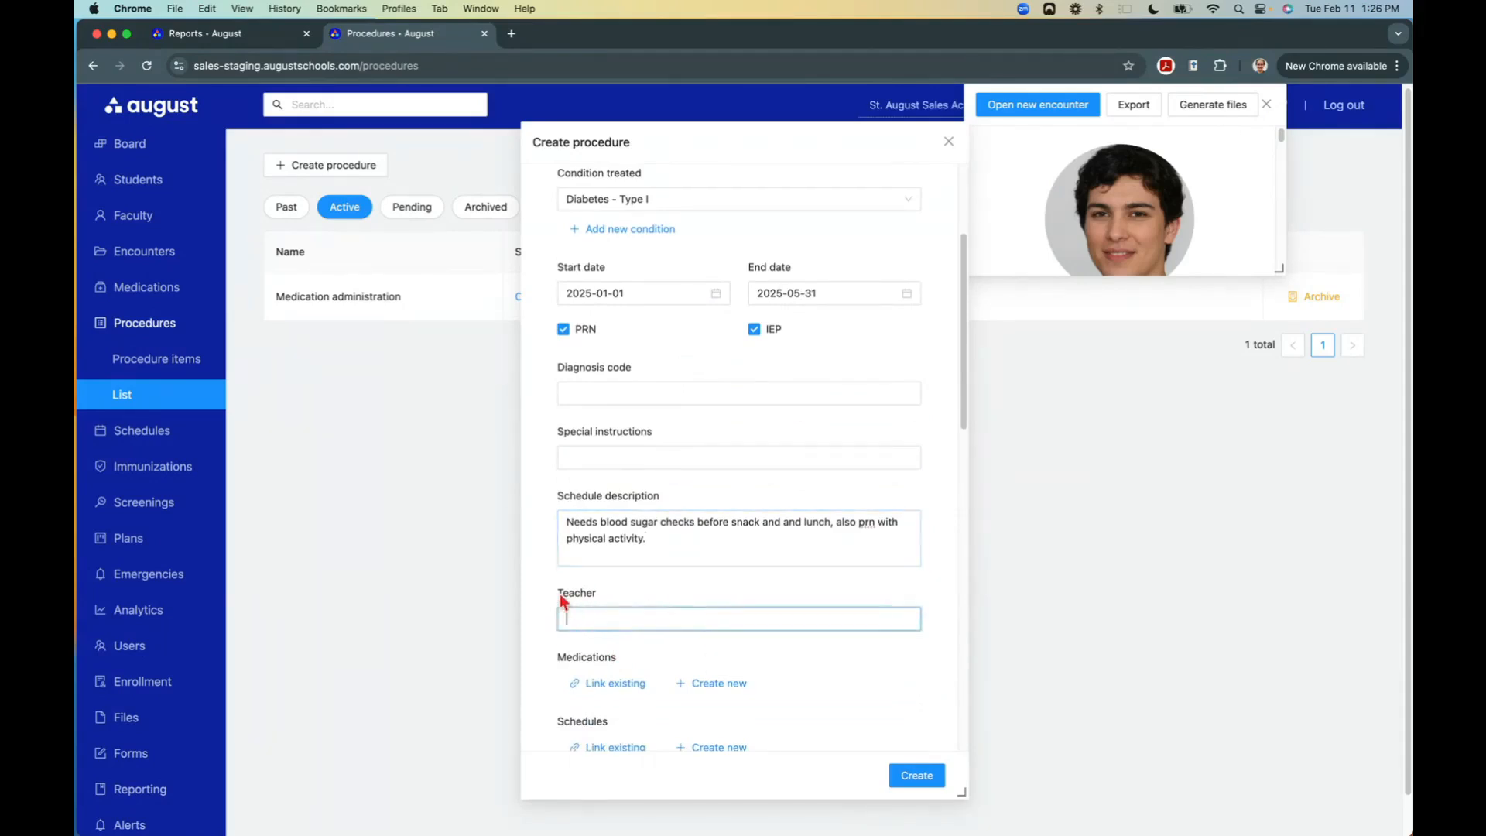
pyautogui.scroll(-1, 643, 607)
pyautogui.scroll(-1, 639, 604)
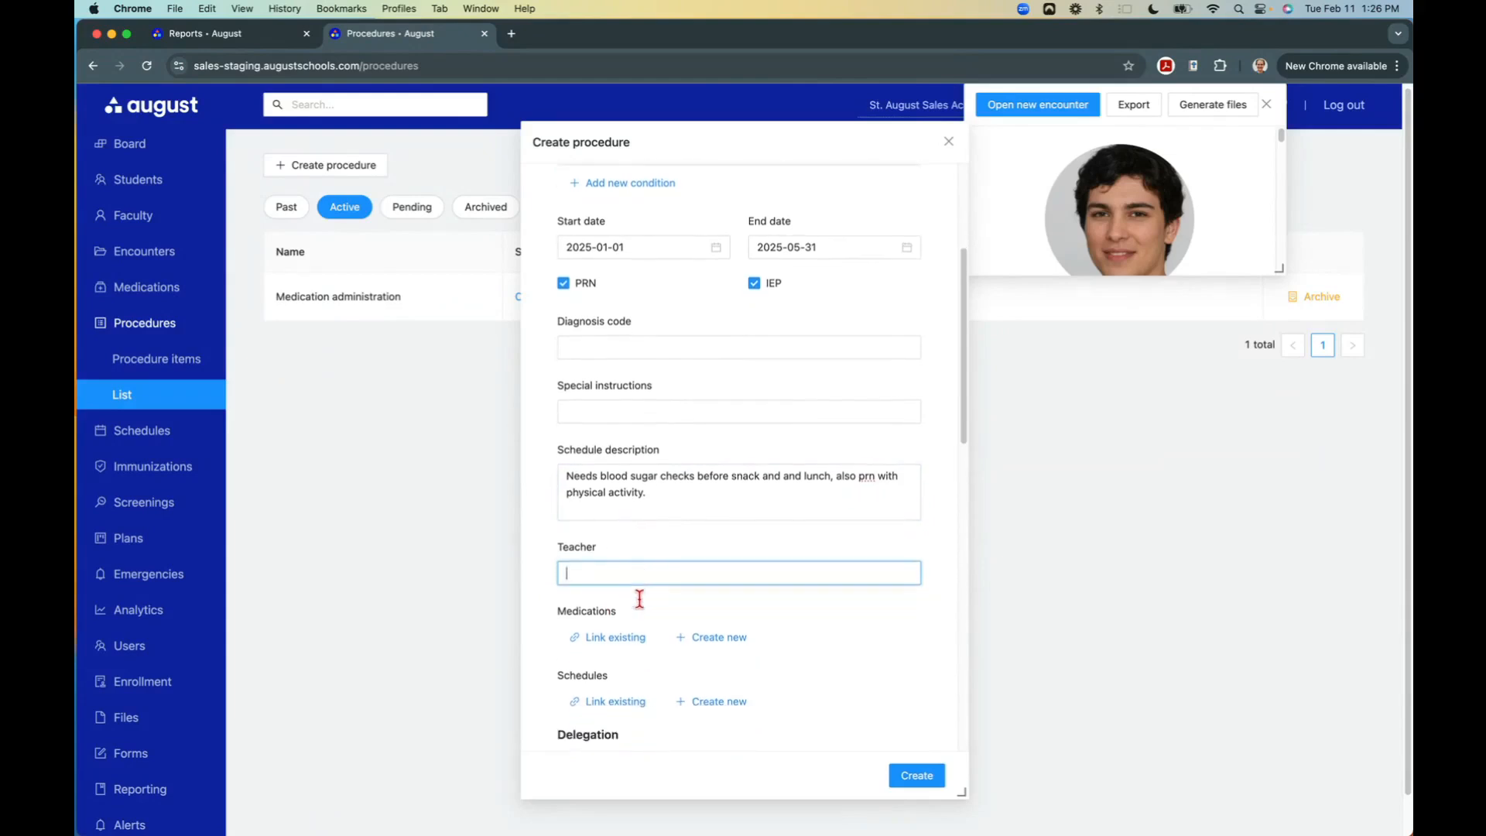
pyautogui.scroll(-1, 598, 662)
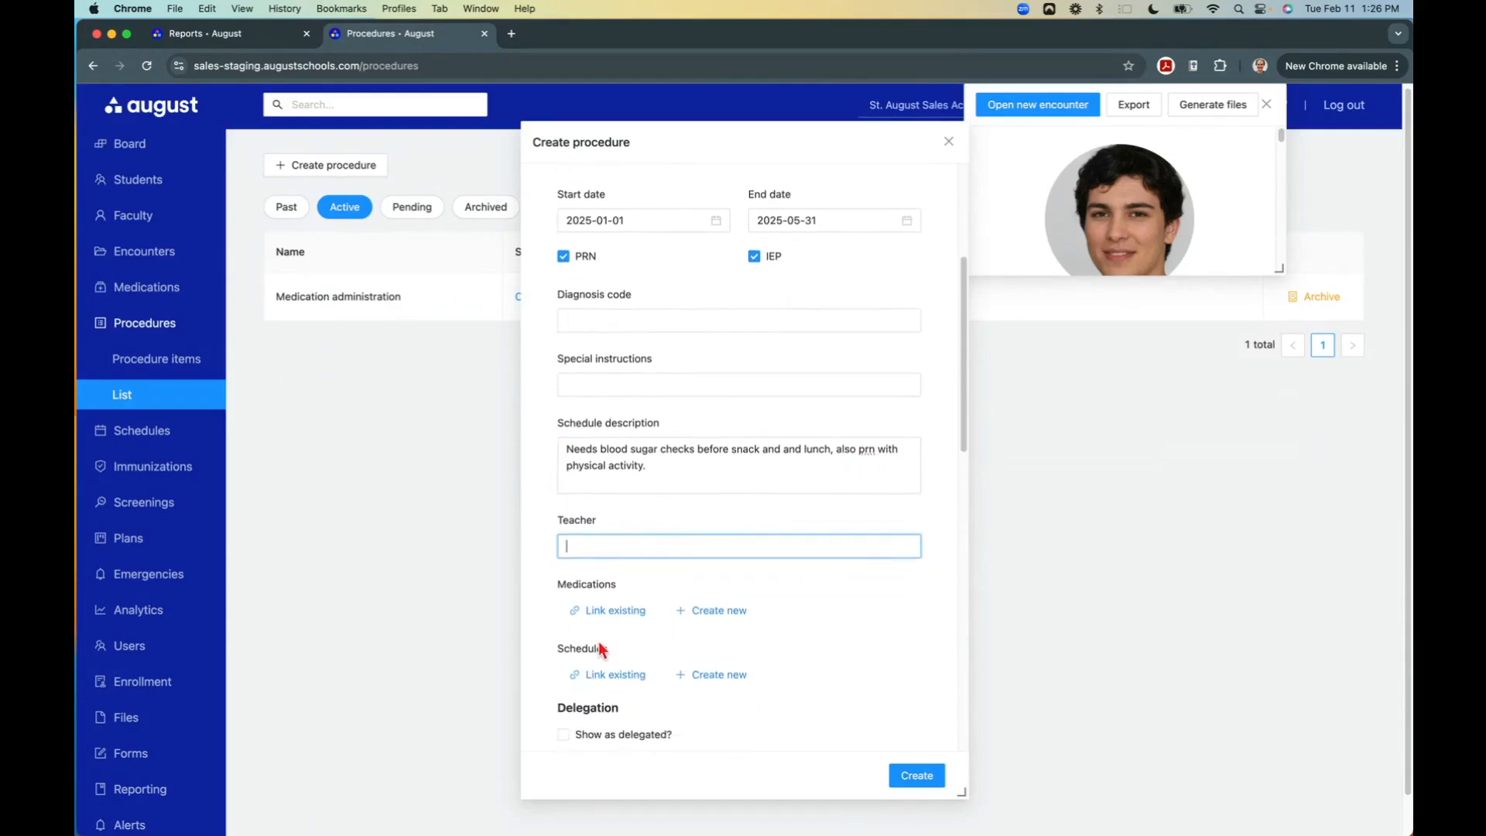
pyautogui.click(601, 608)
pyautogui.click(590, 532)
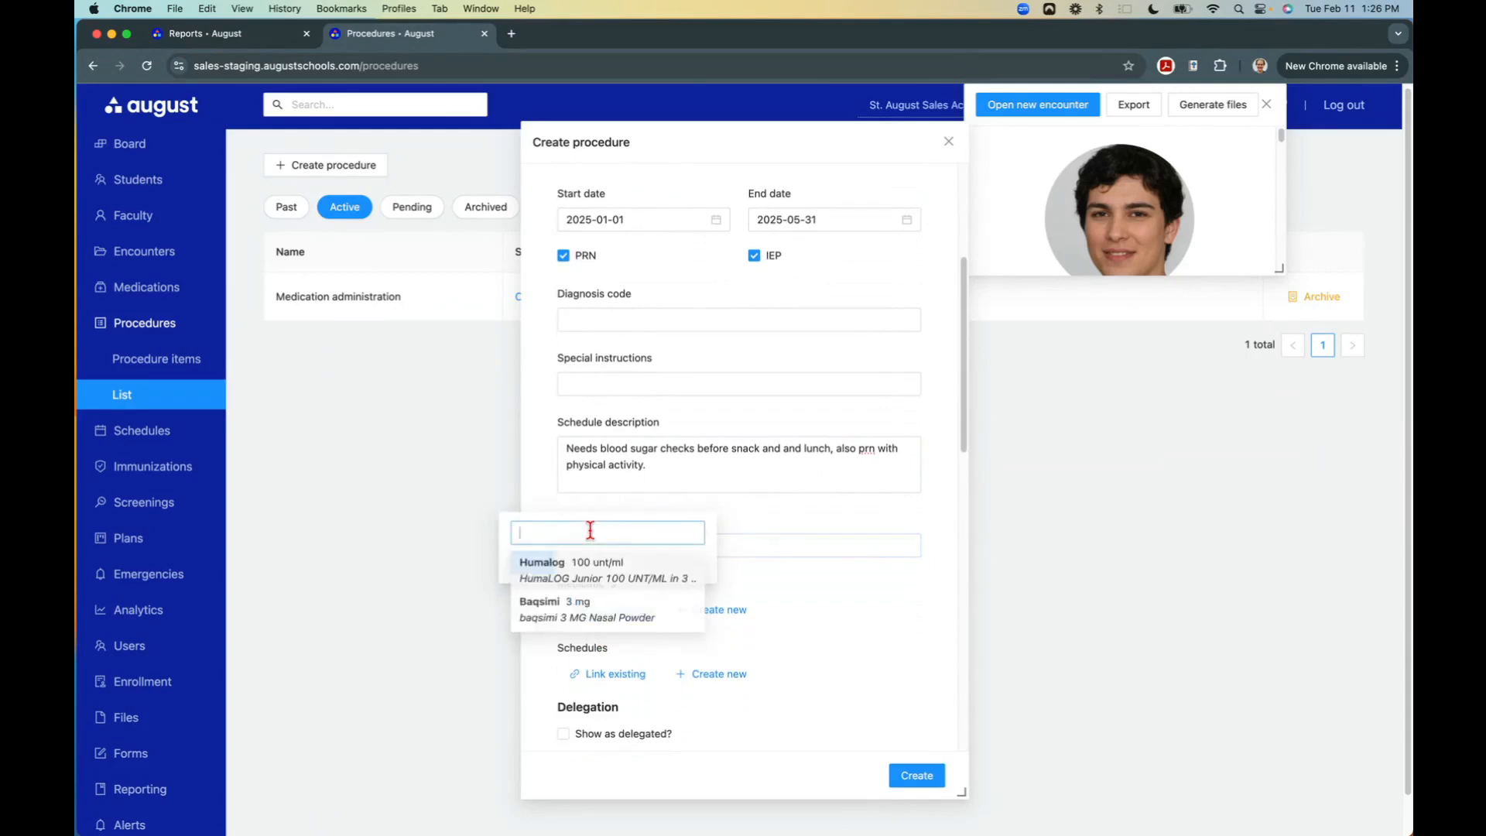
pyautogui.moveTo(555, 580)
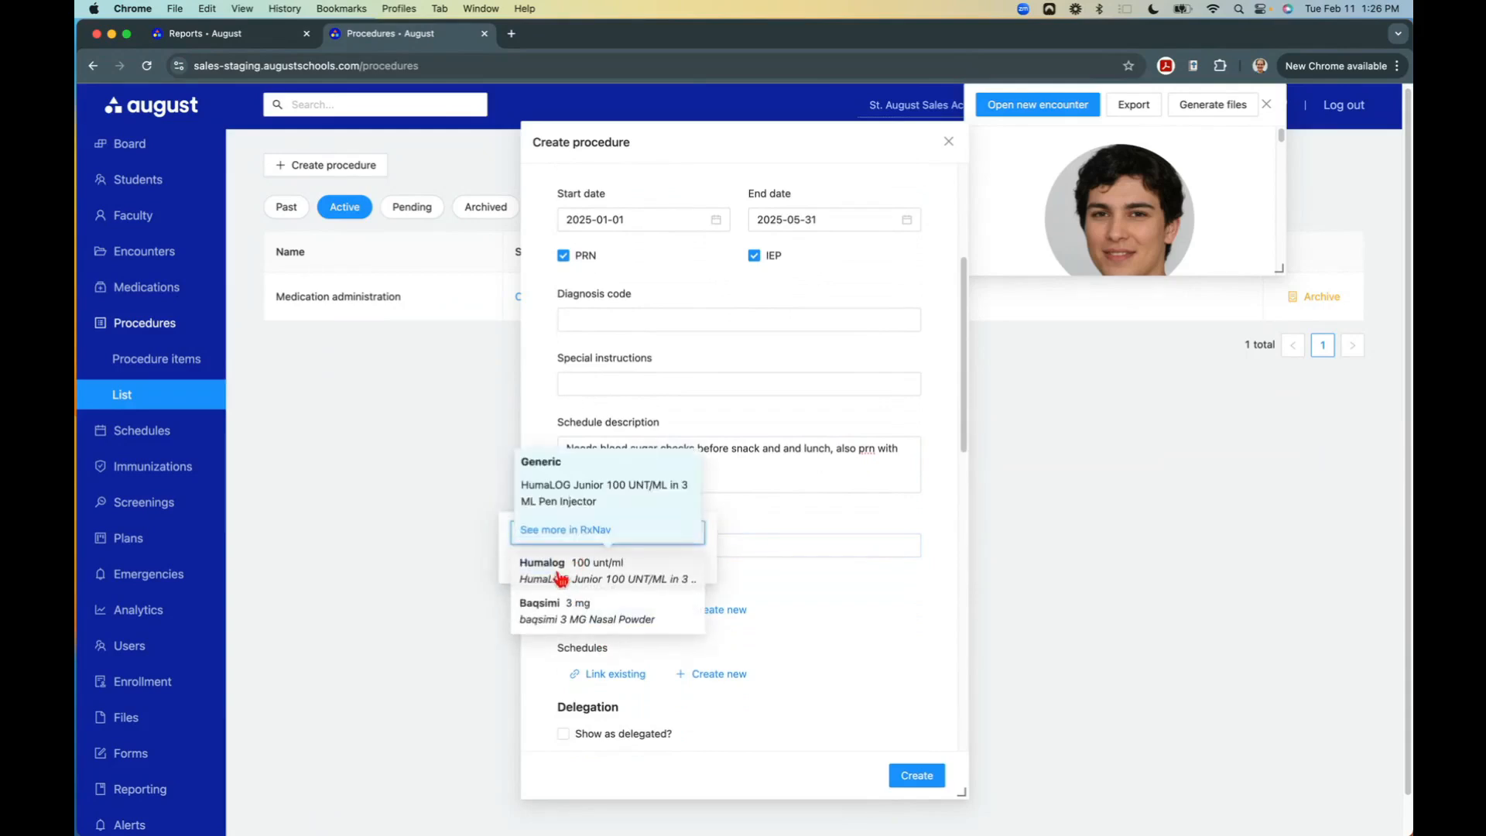
pyautogui.click(553, 574)
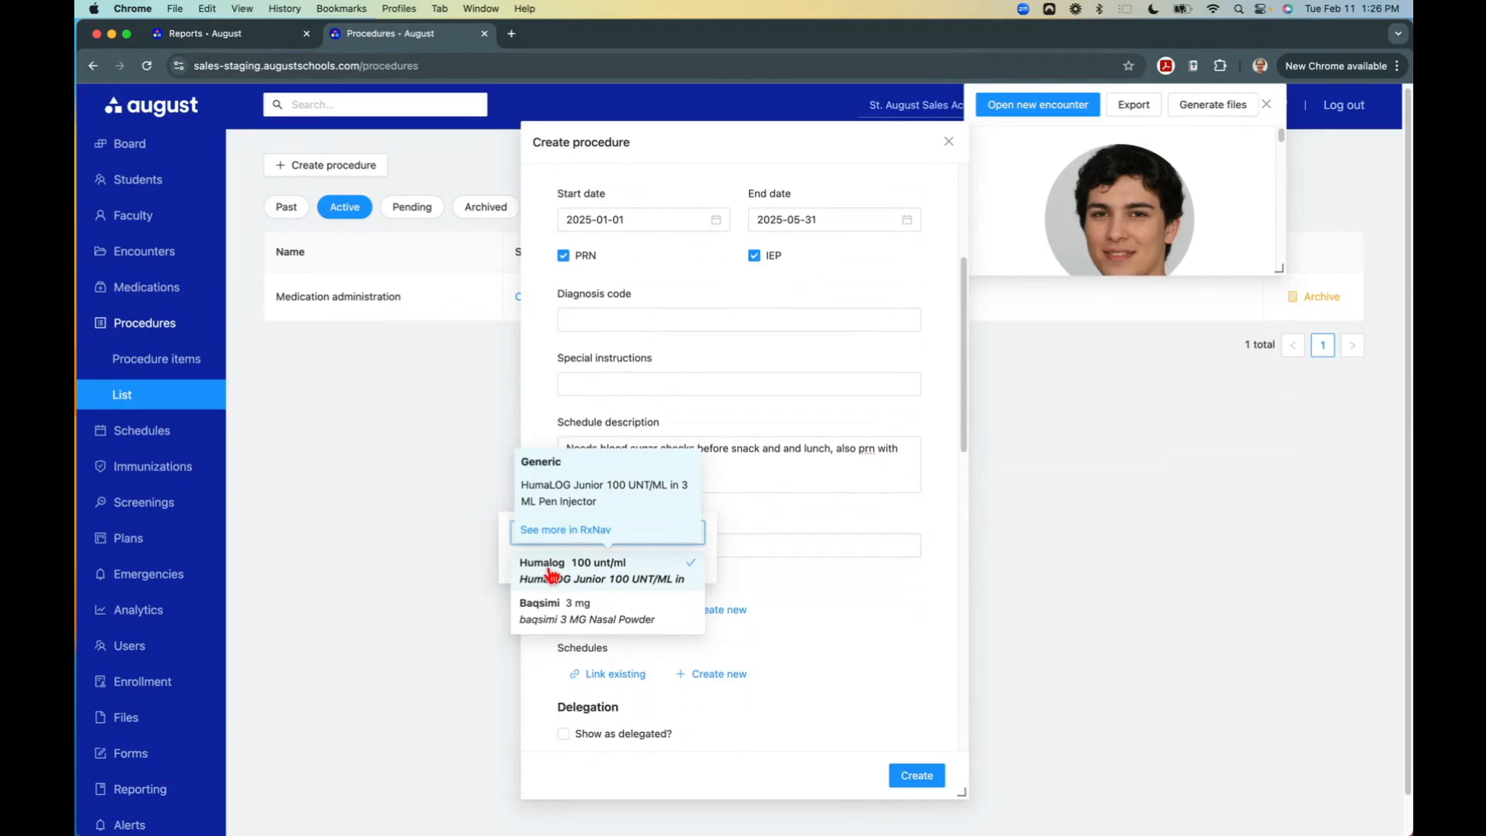
pyautogui.click(847, 614)
pyautogui.click(603, 617)
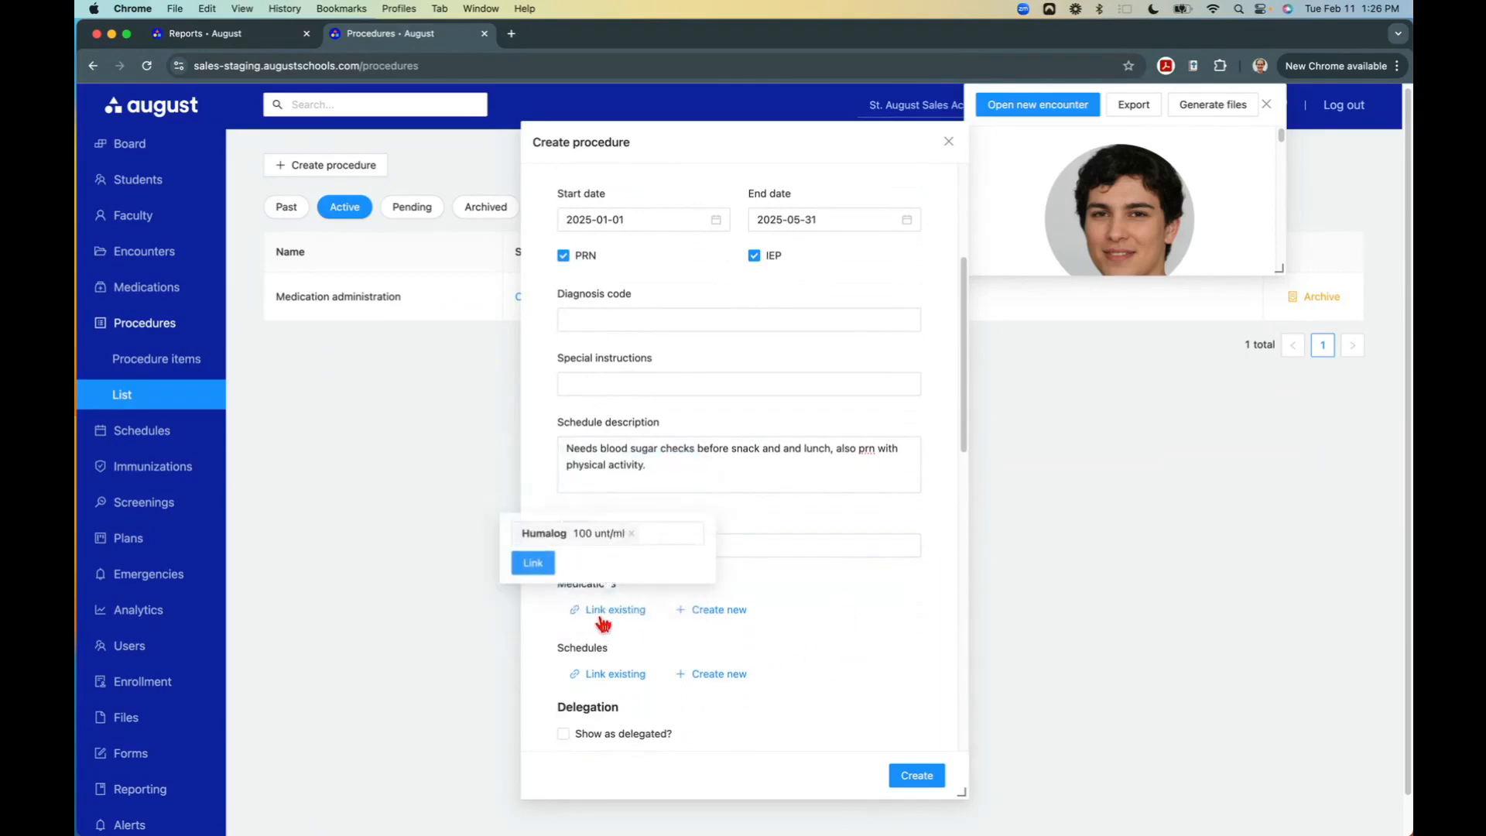
pyautogui.click(533, 563)
# Check the existing schedules that can be linked to the procedure.
pyautogui.scroll(-5, 706, 675)
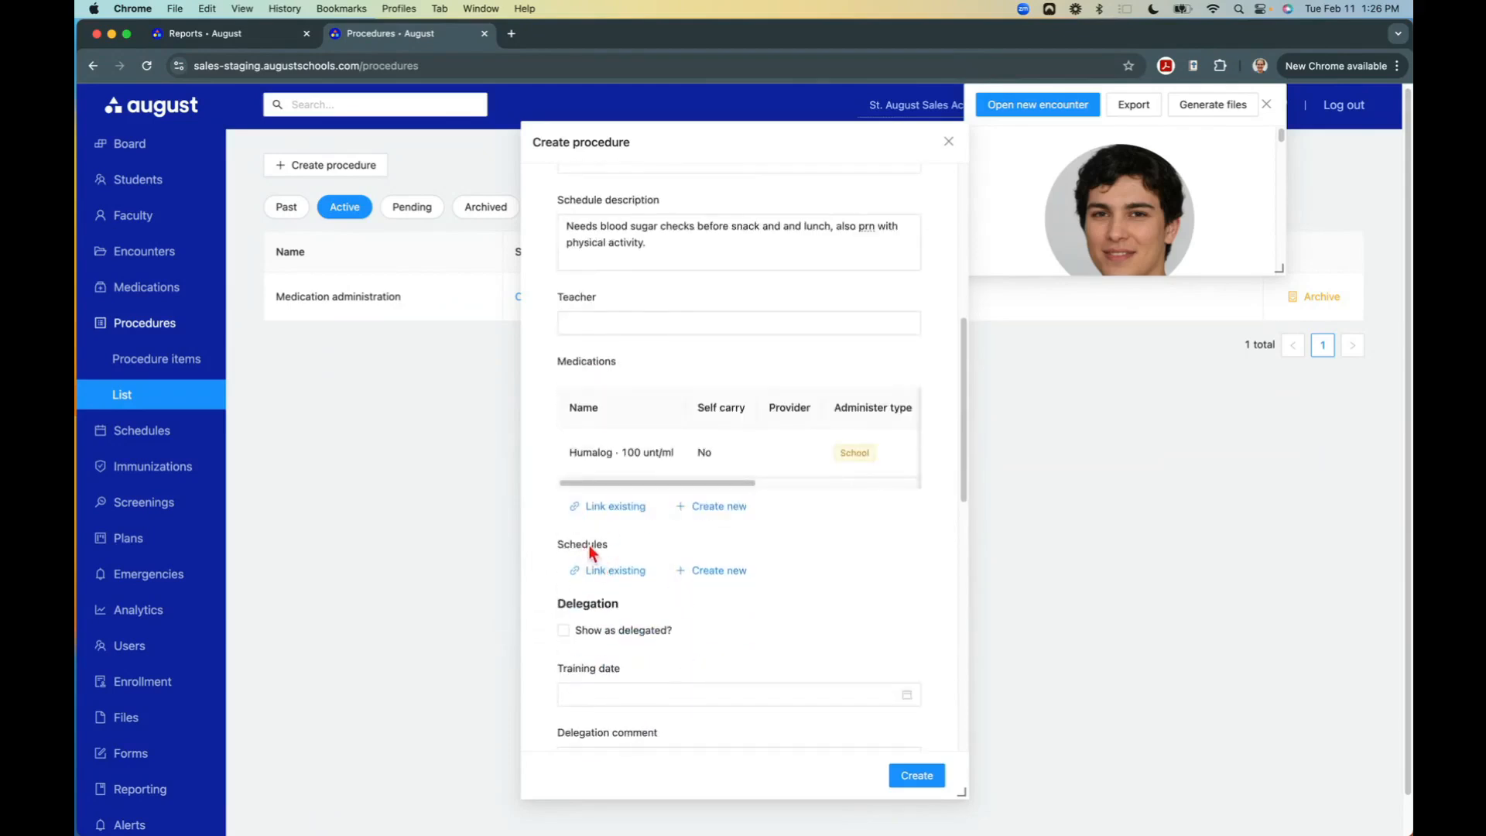
pyautogui.click(615, 570)
pyautogui.click(539, 494)
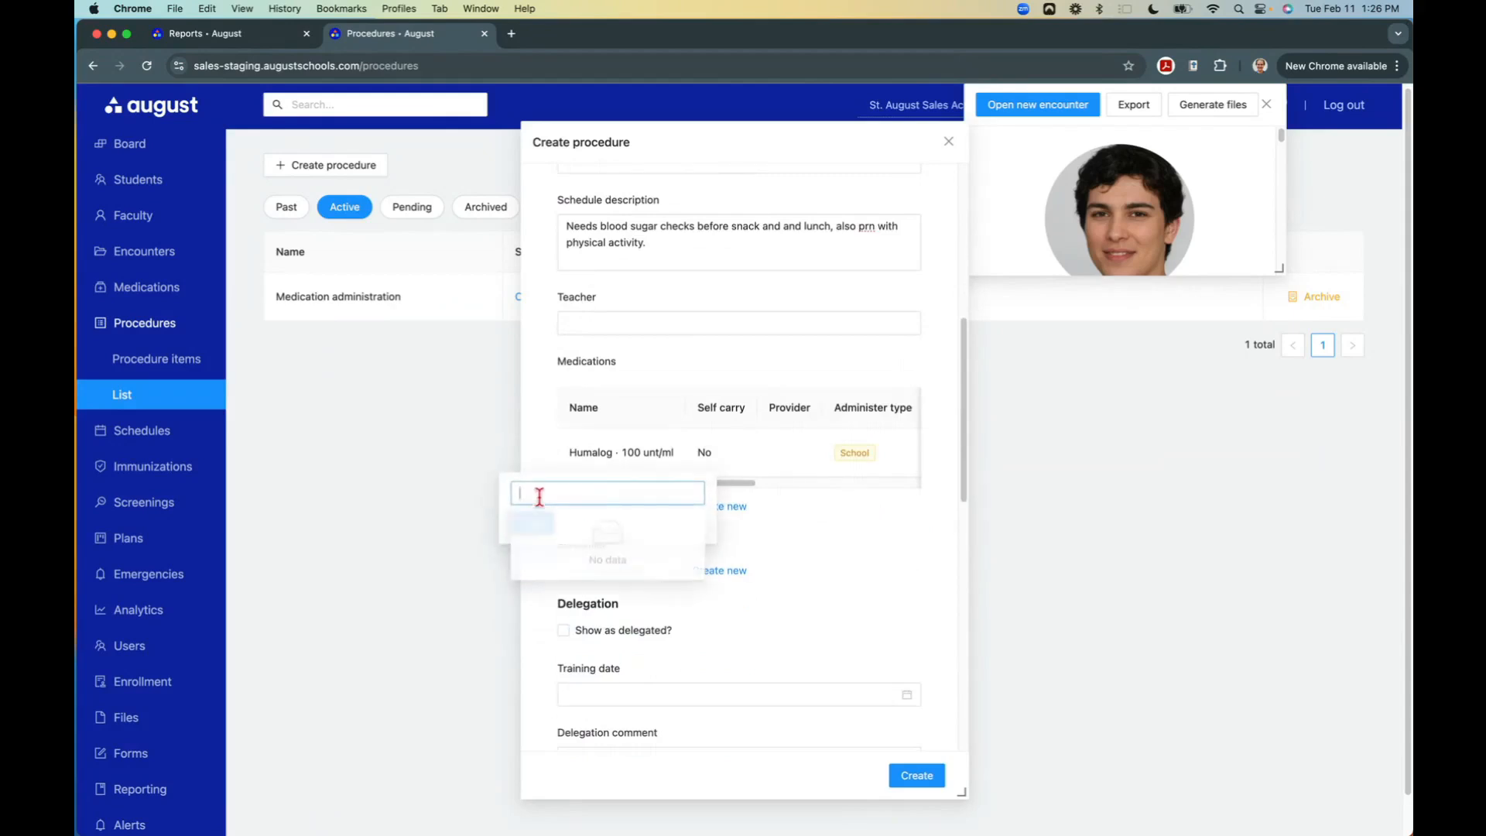
pyautogui.click(856, 550)
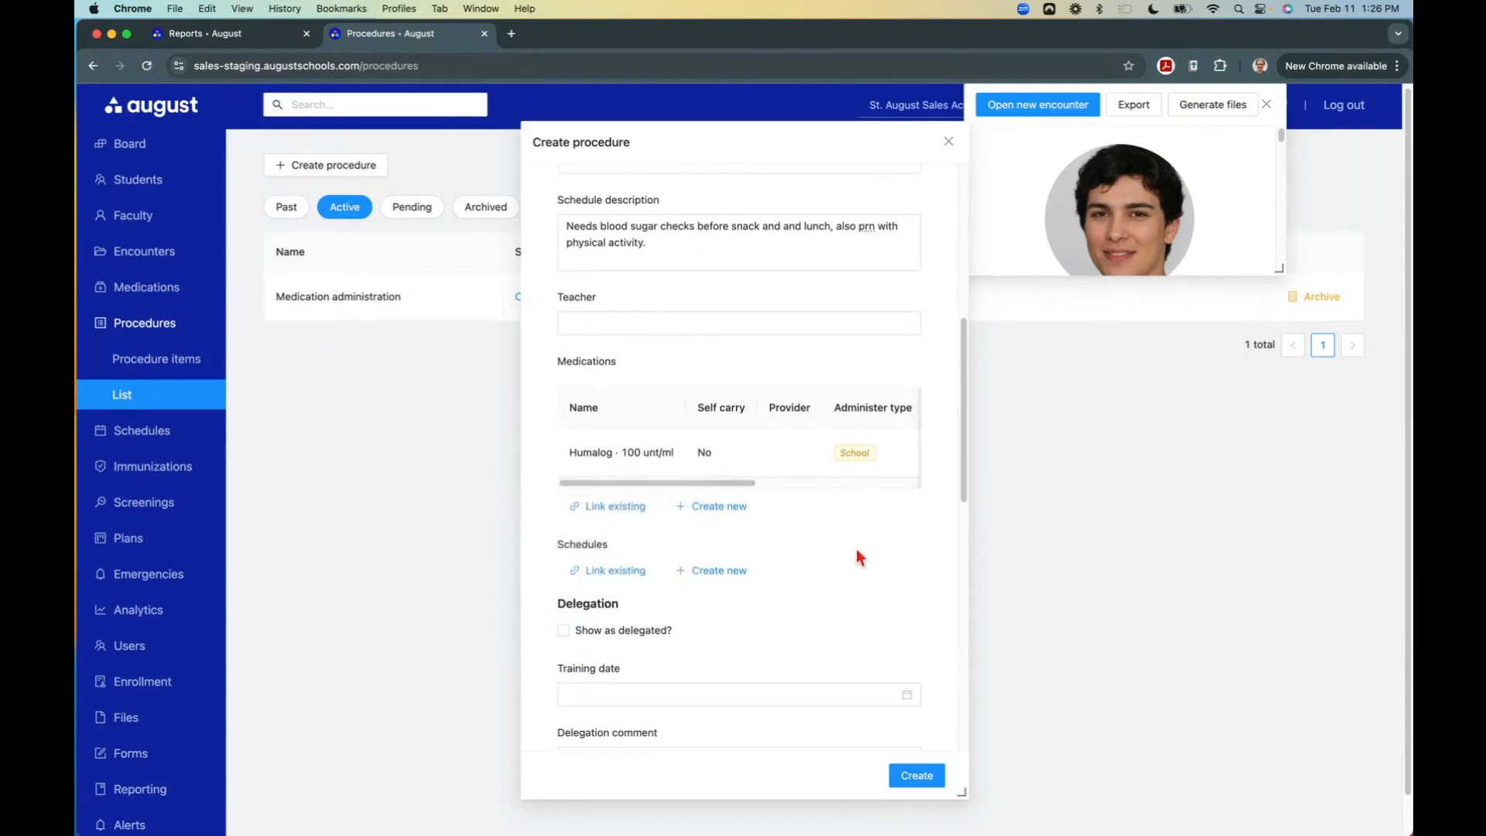
# Start a new student support schedule titled Daily Blood Sugar check and set its schedule type to Encounter.
pyautogui.click(710, 573)
pyautogui.moveTo(743, 150); pyautogui.dragTo(745, 190)
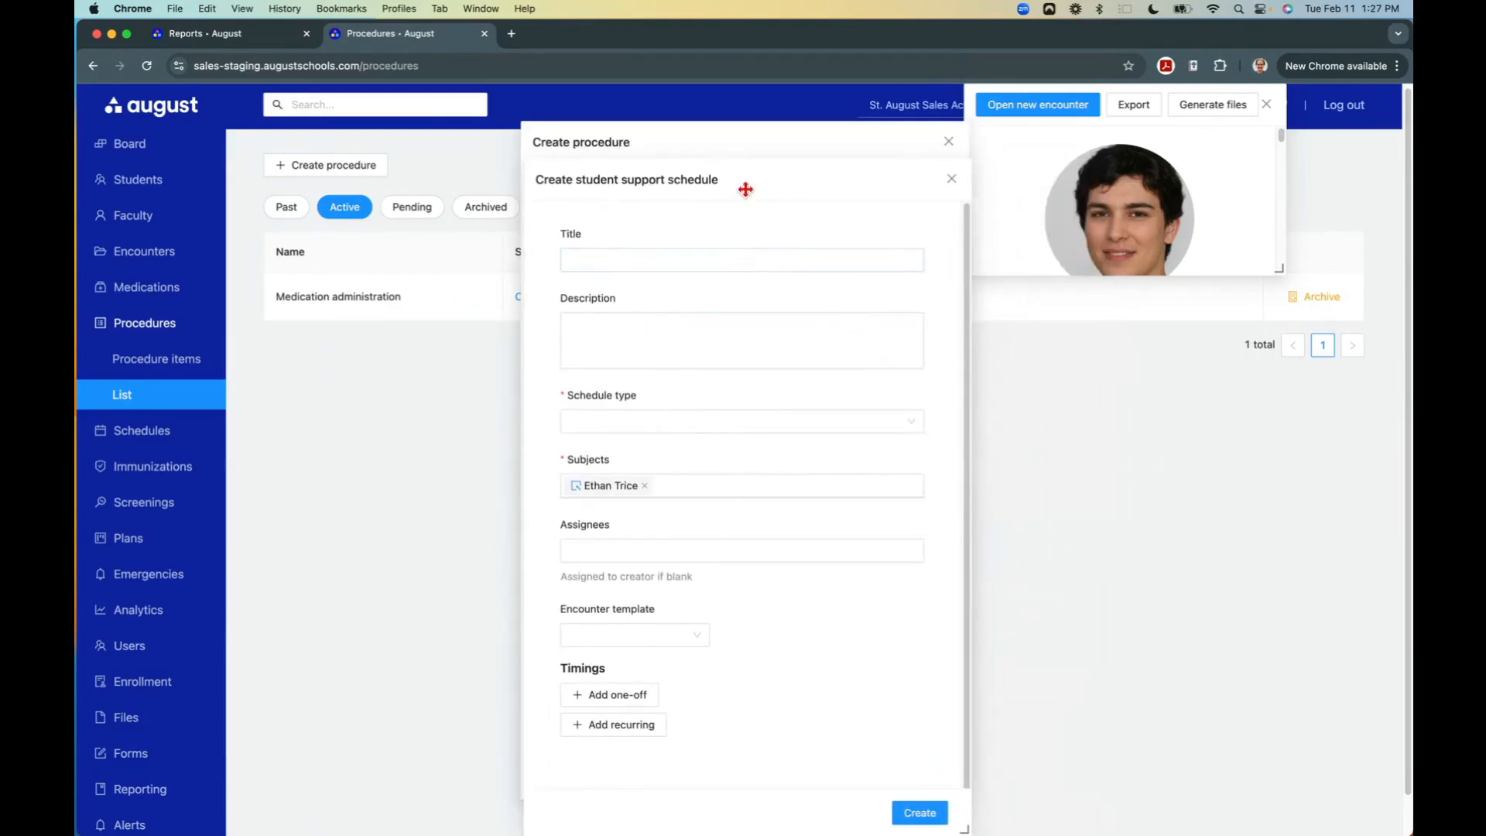
pyautogui.click(681, 230)
pyautogui.click(688, 265)
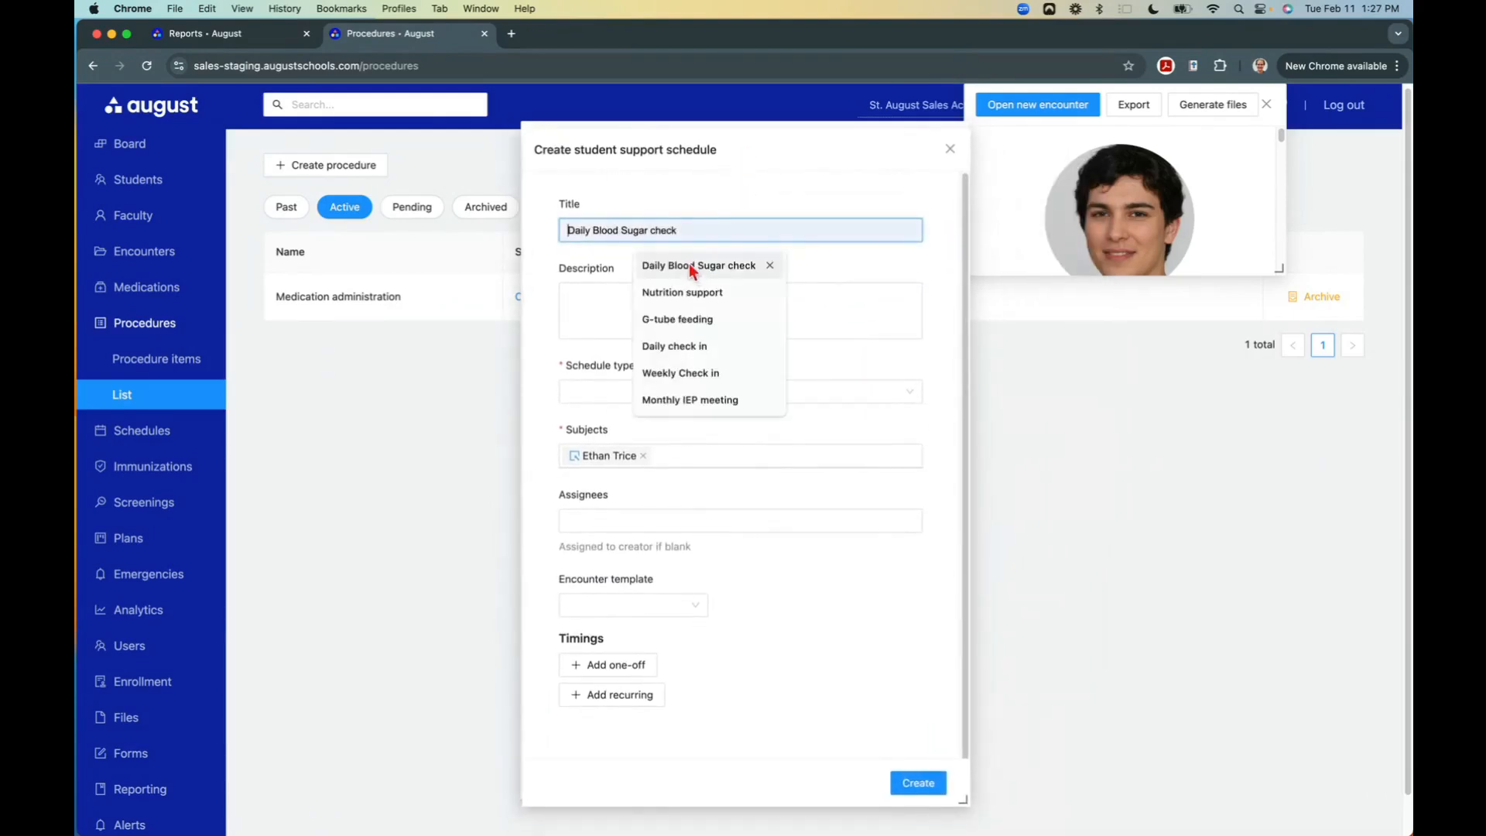
pyautogui.click(630, 306)
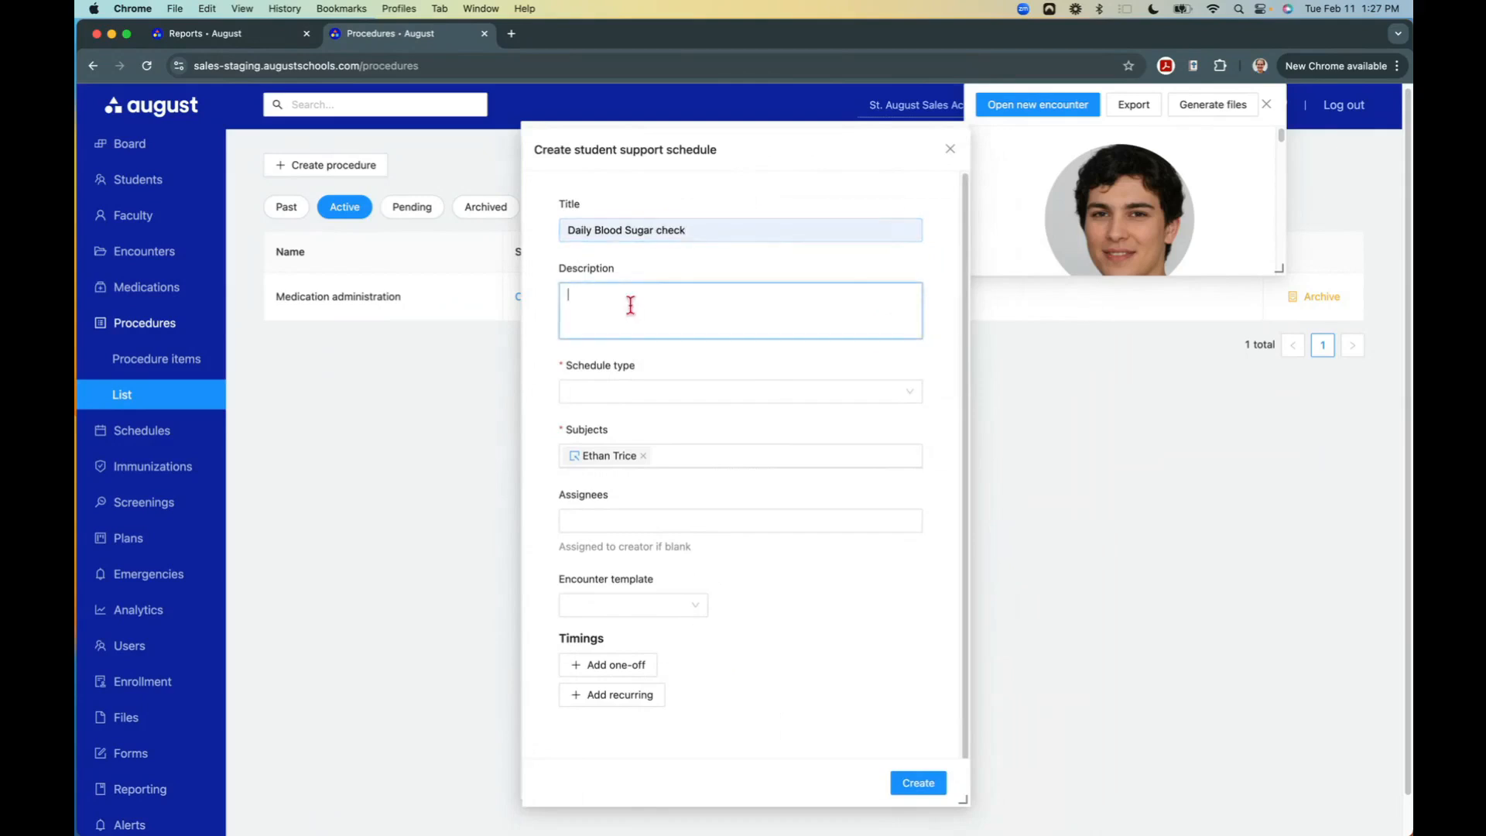
pyautogui.click(624, 391)
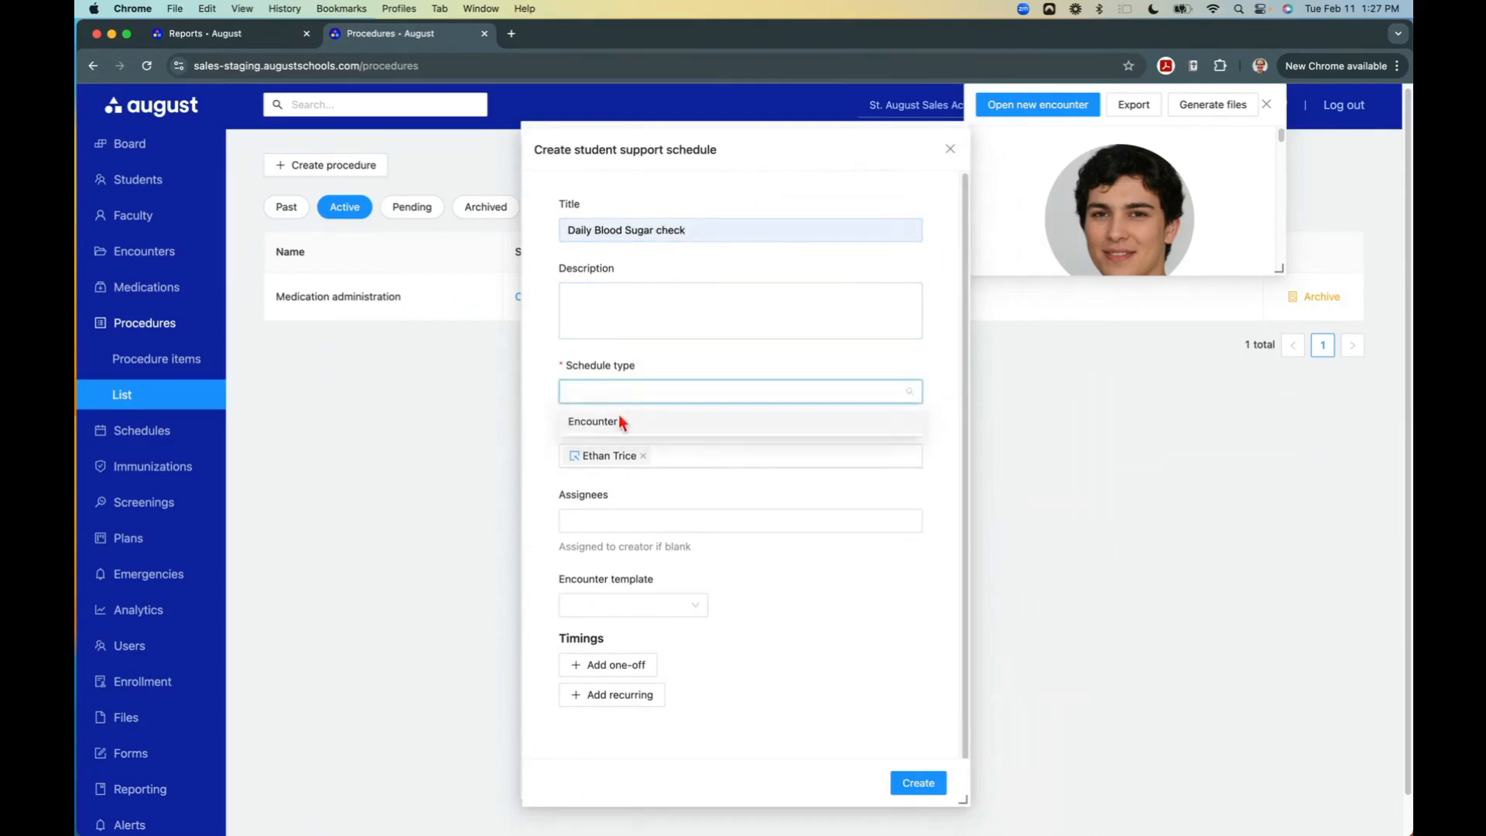
pyautogui.click(606, 425)
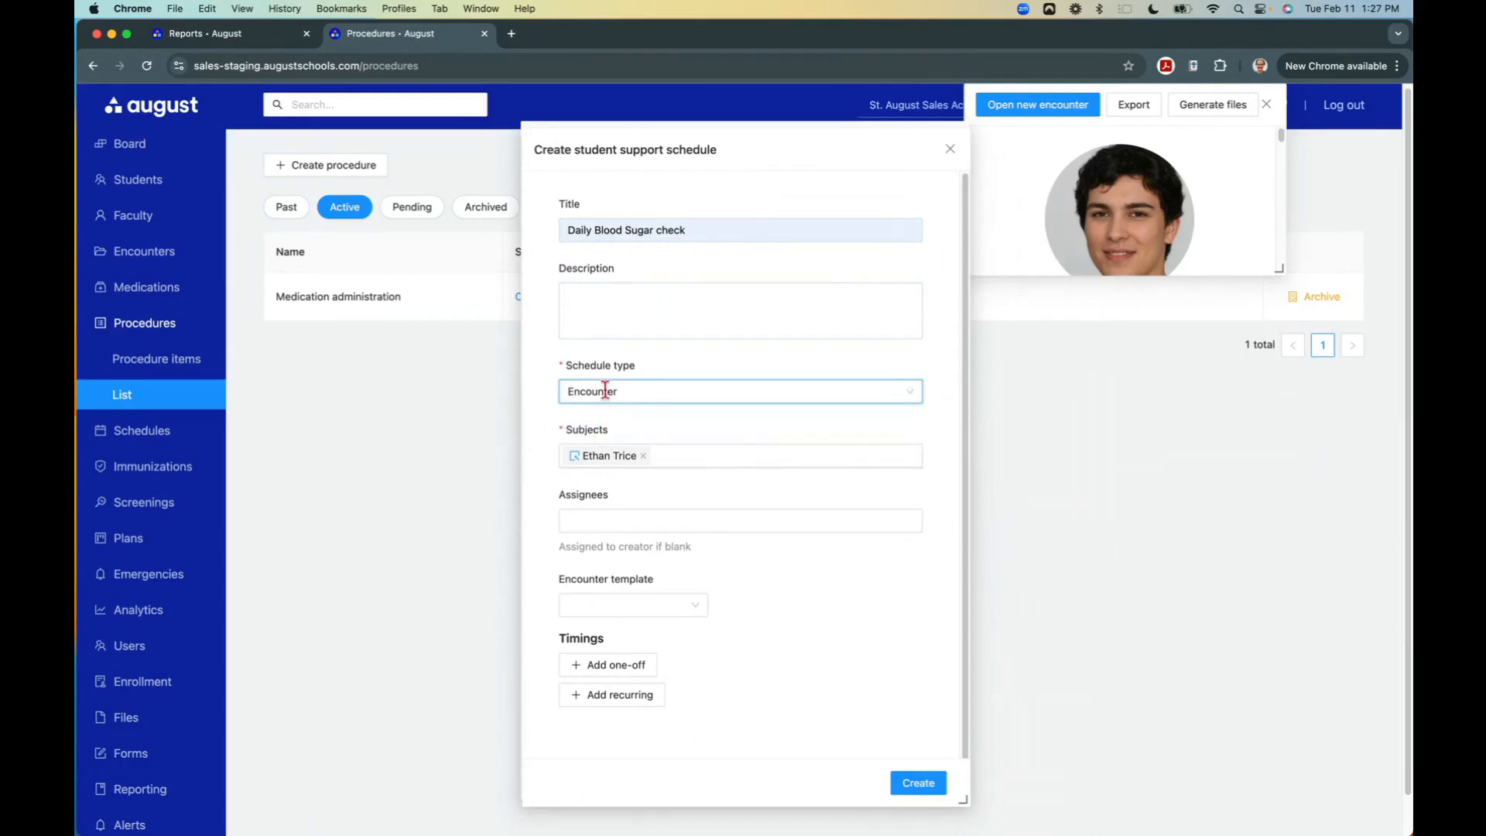
# Add the two responsible staff members as assignees of the blood sugar check schedule.
pyautogui.click(583, 521)
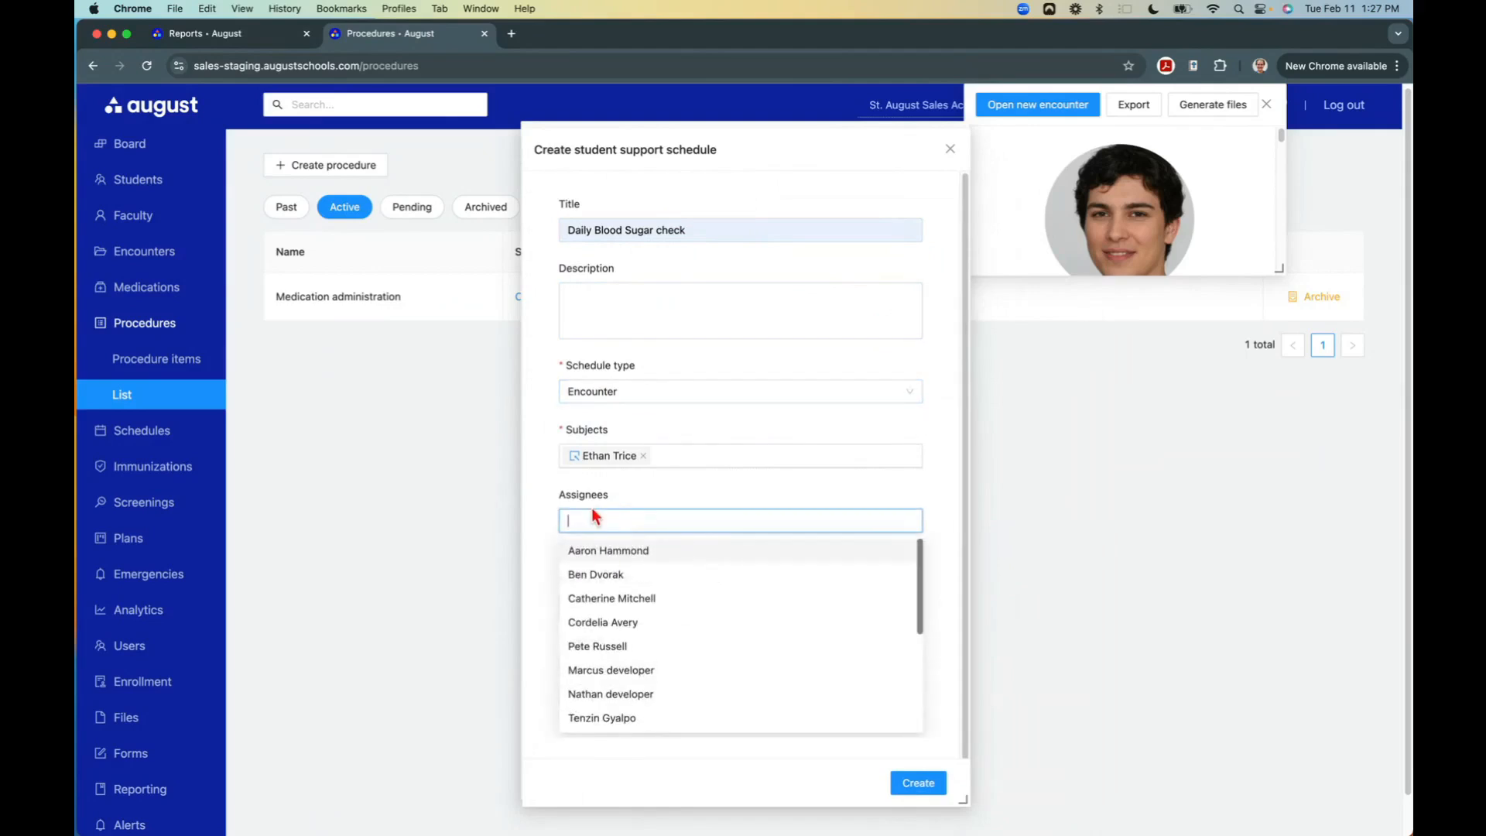
pyautogui.write('cas')
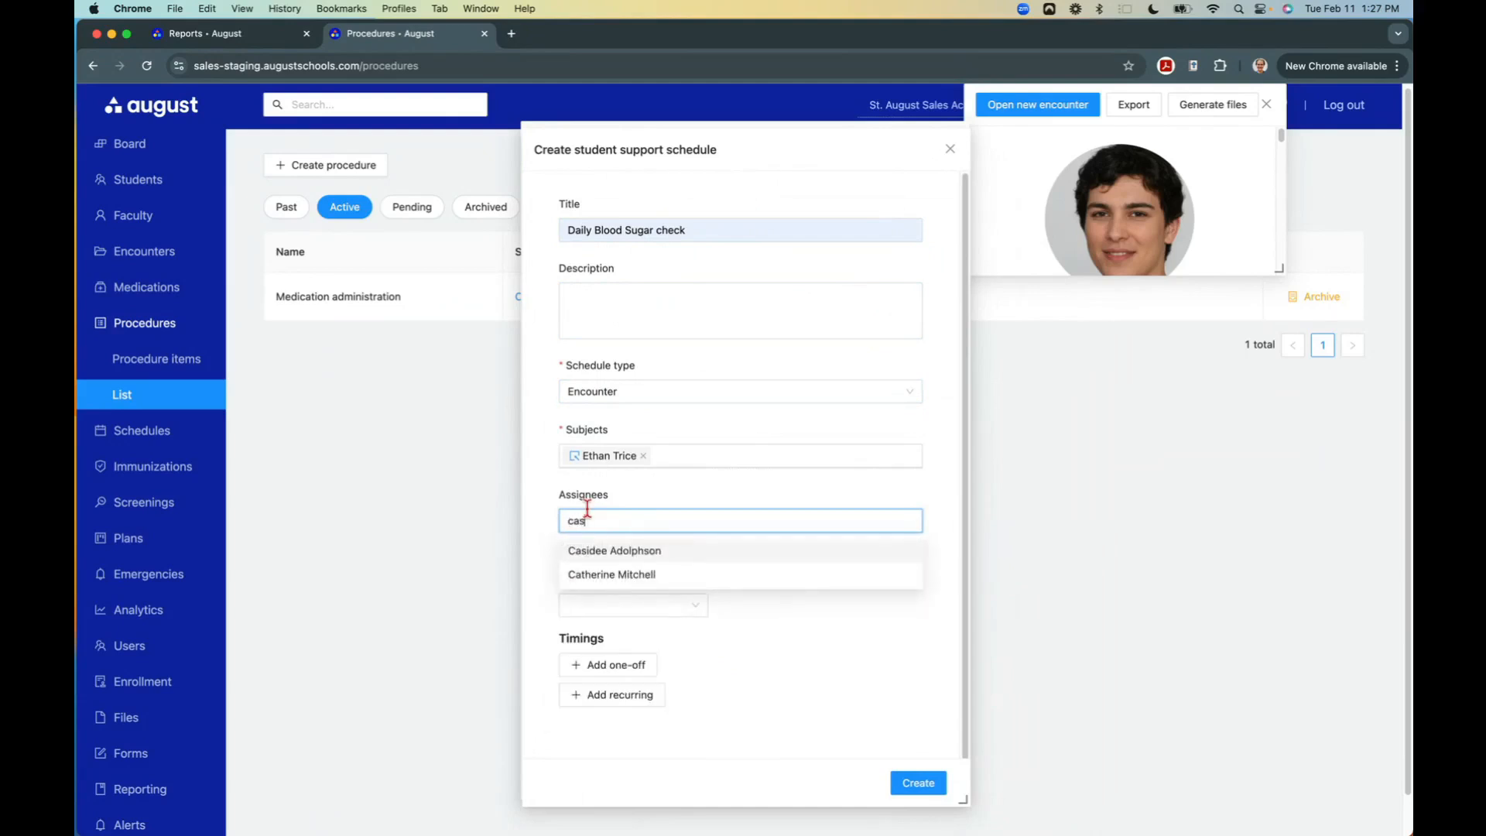
pyautogui.click(593, 551)
pyautogui.click(672, 496)
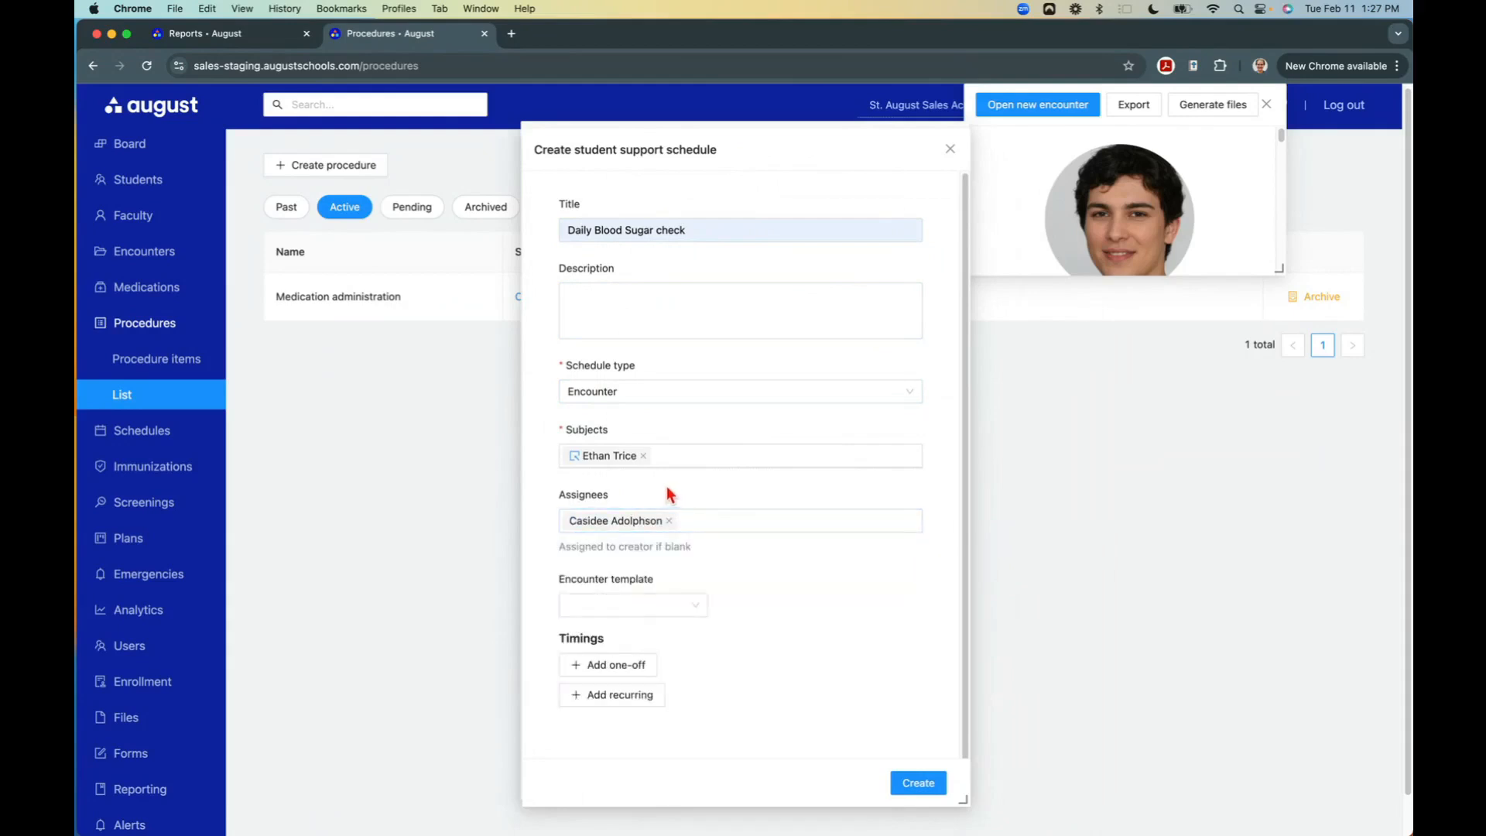
pyautogui.click(701, 521)
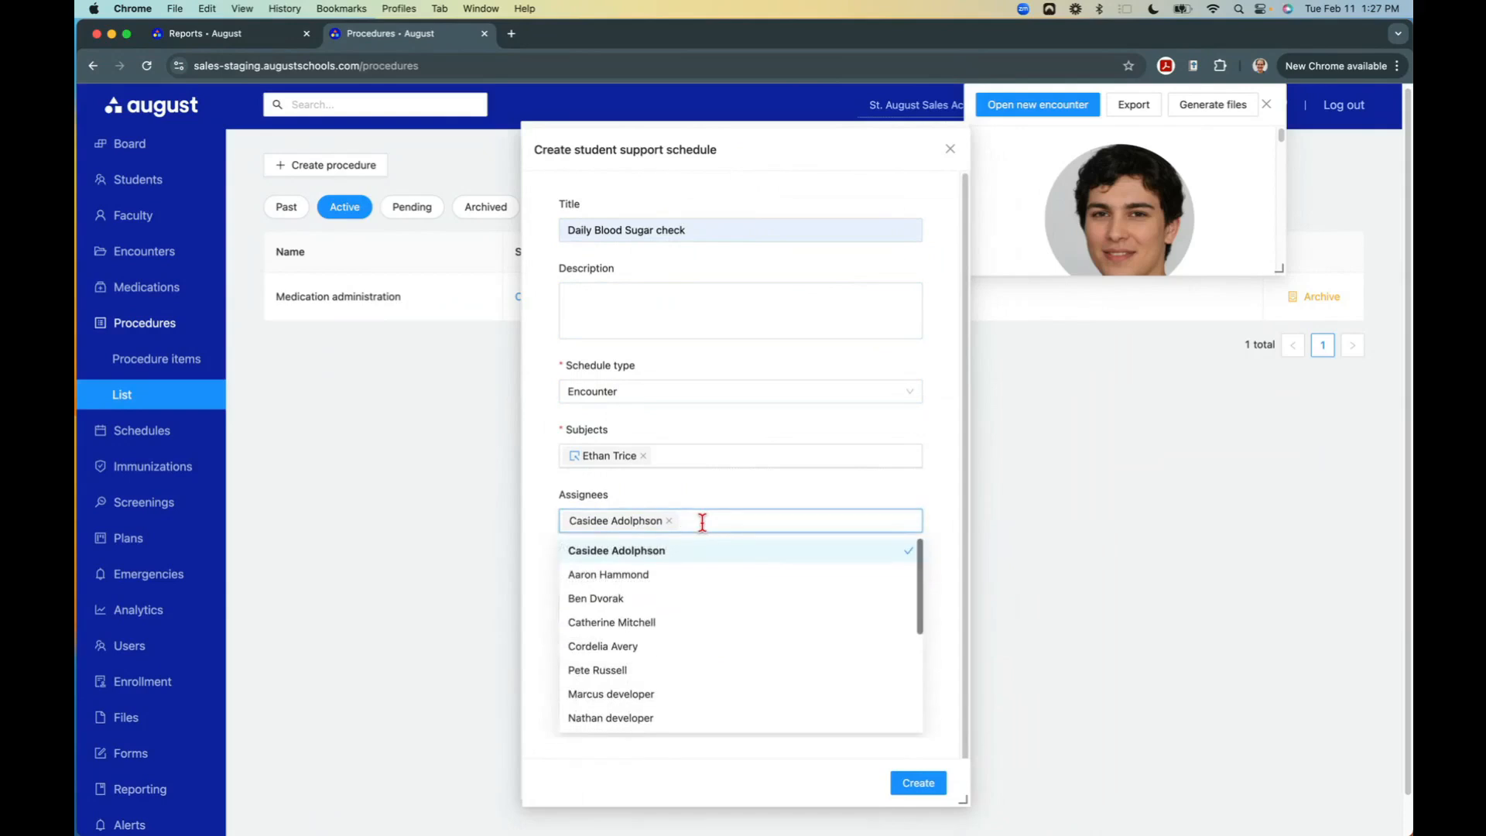
pyautogui.write('laur')
pyautogui.click(627, 577)
pyautogui.click(624, 486)
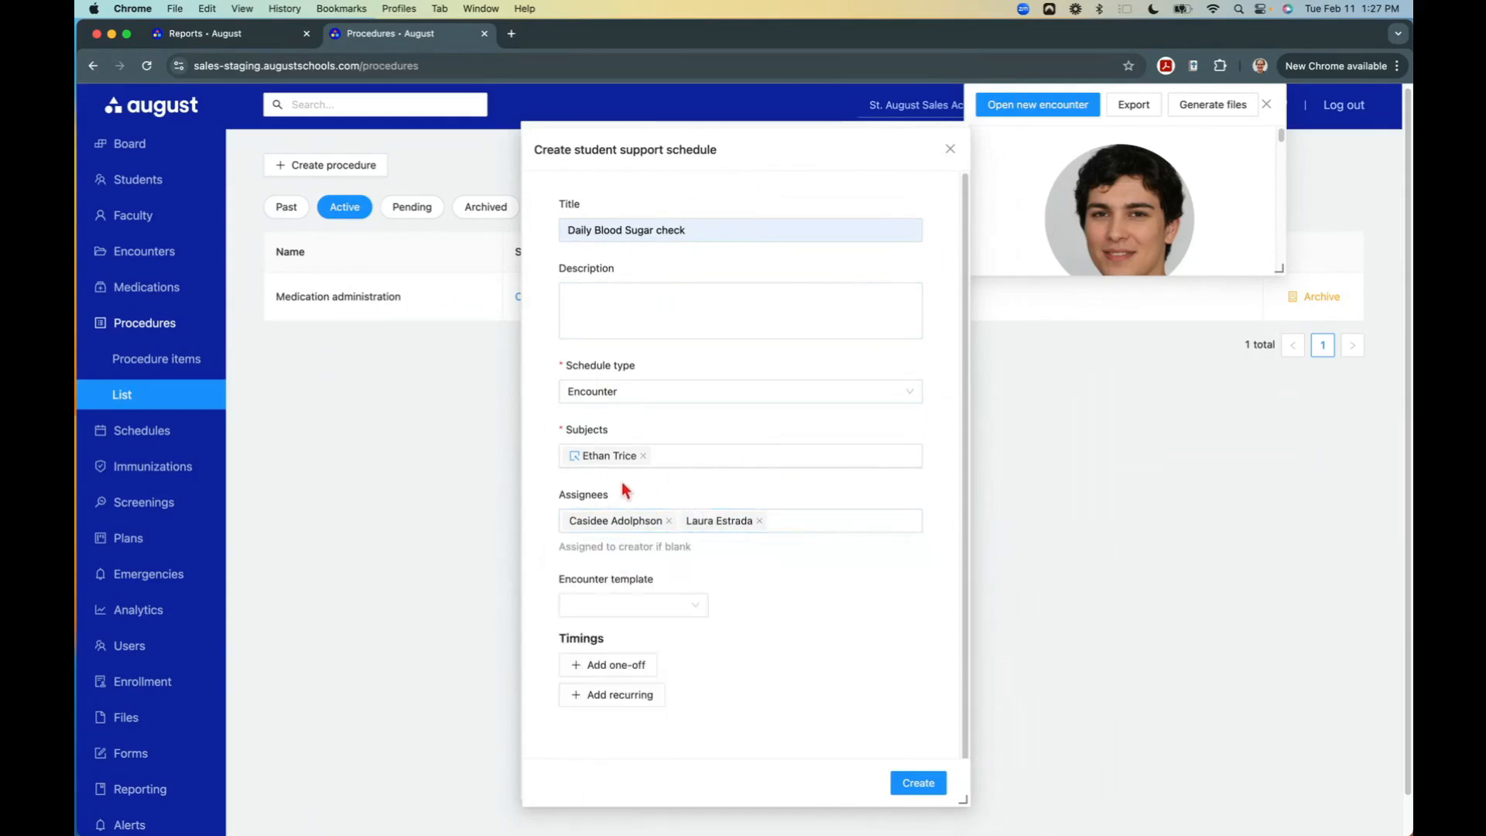
# Set the schedule's encounter template to Blood glucose monitoring from the Recurring treatment system templates.
pyautogui.click(633, 598)
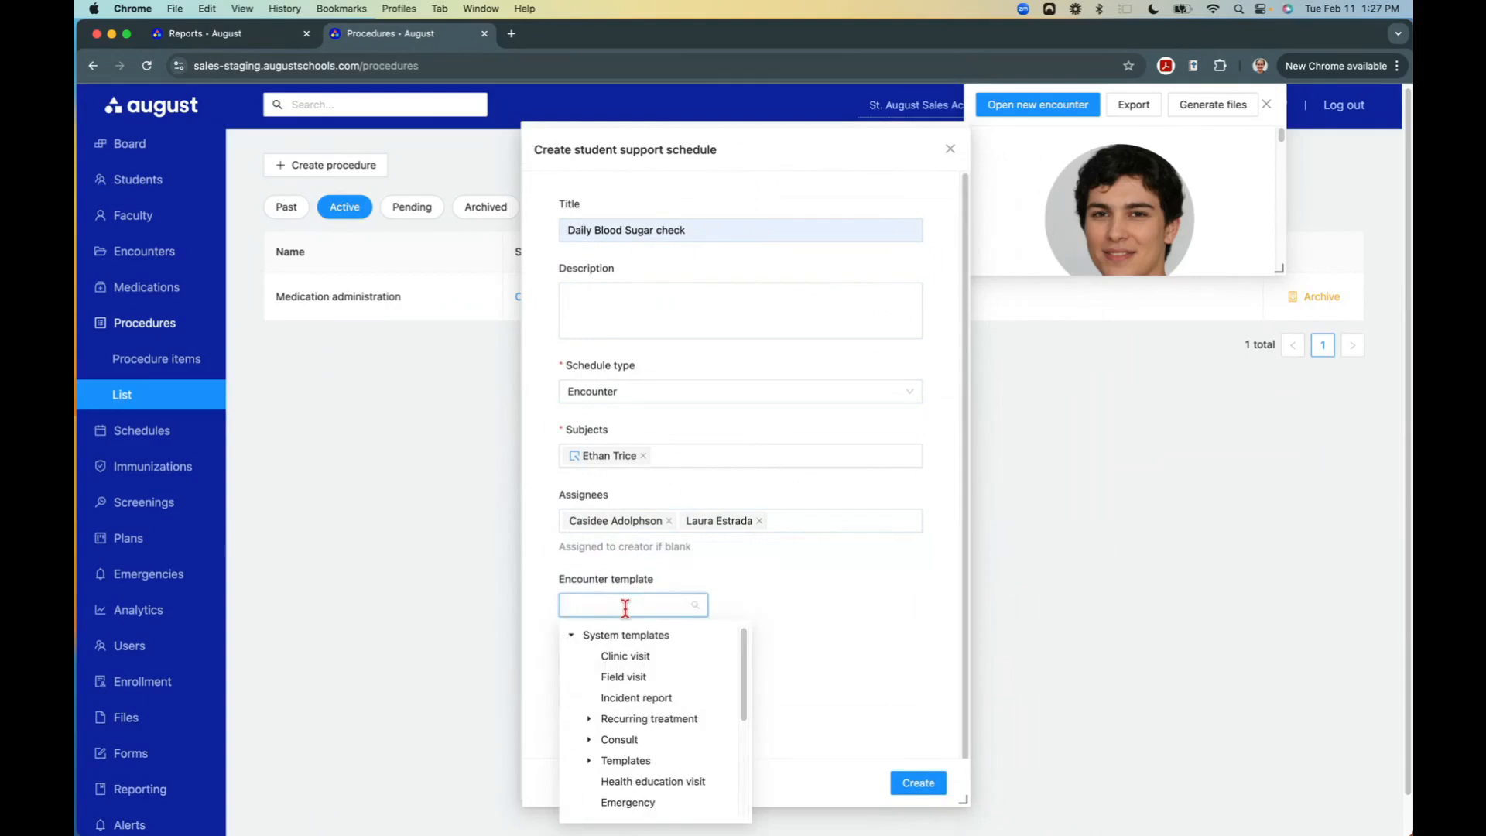
pyautogui.click(589, 720)
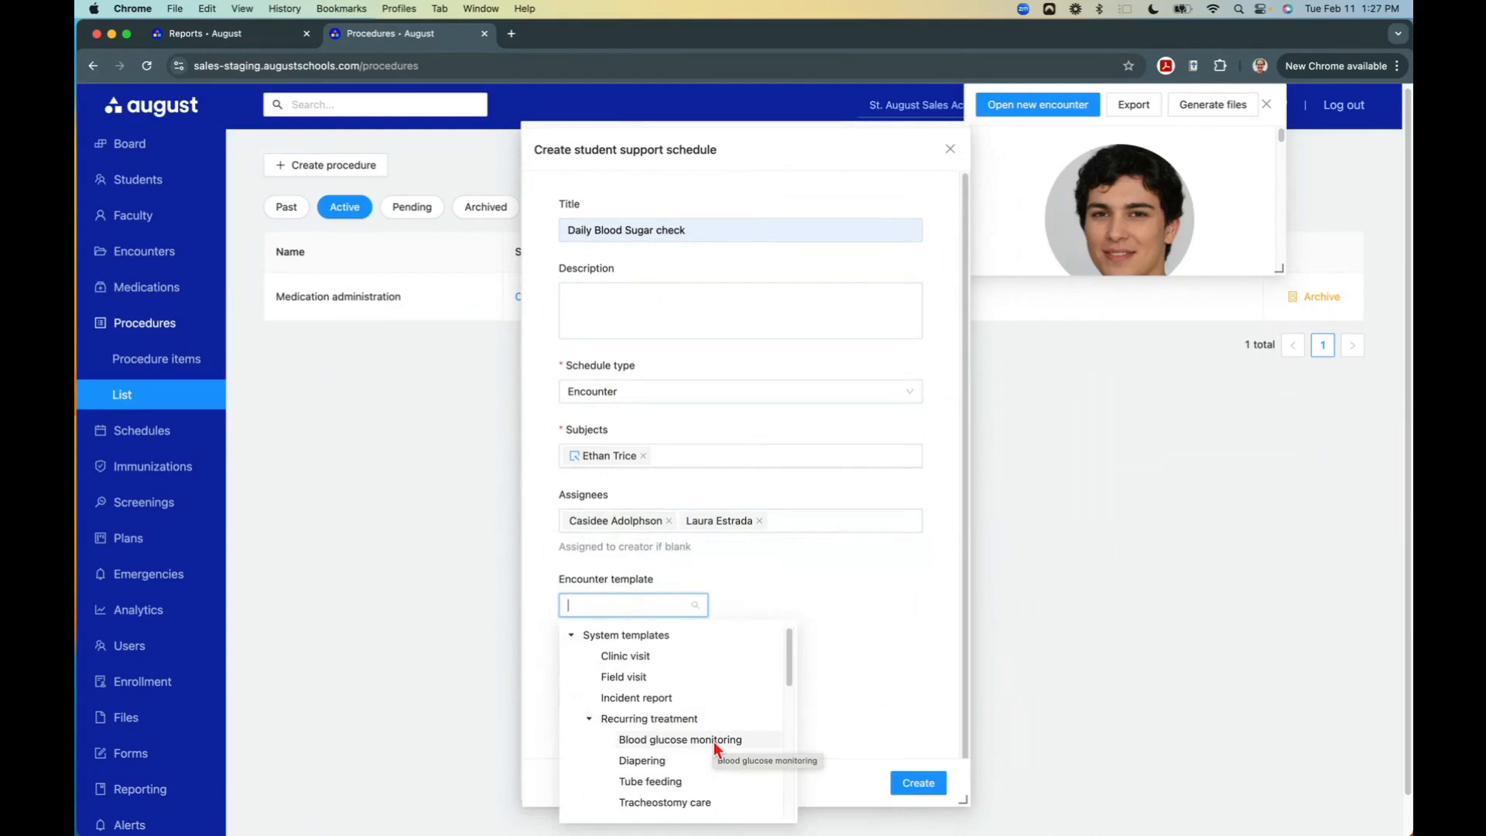
pyautogui.scroll(-3, 716, 747)
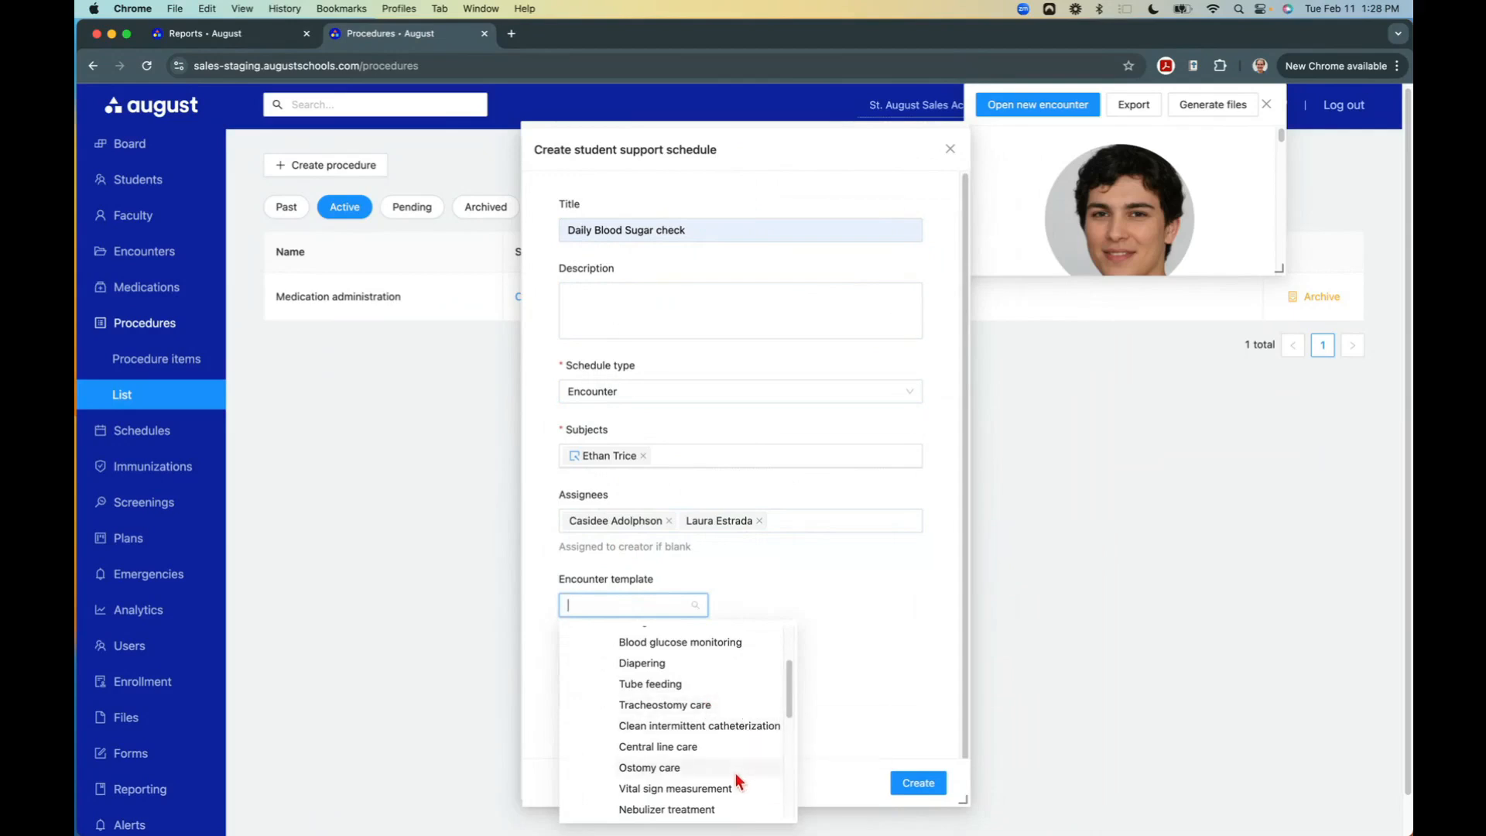
pyautogui.scroll(-2, 735, 786)
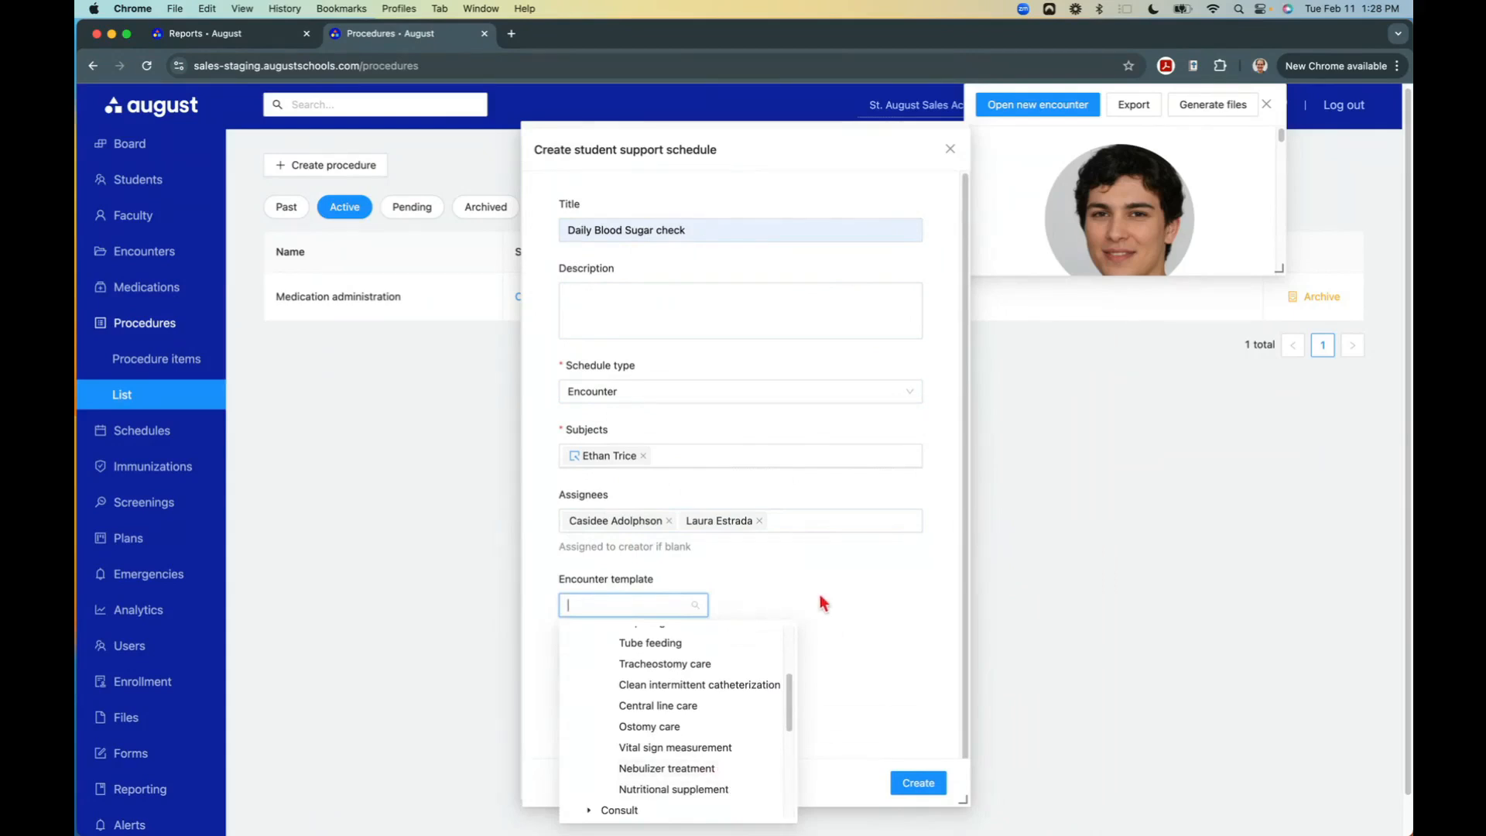
pyautogui.scroll(1, 699, 667)
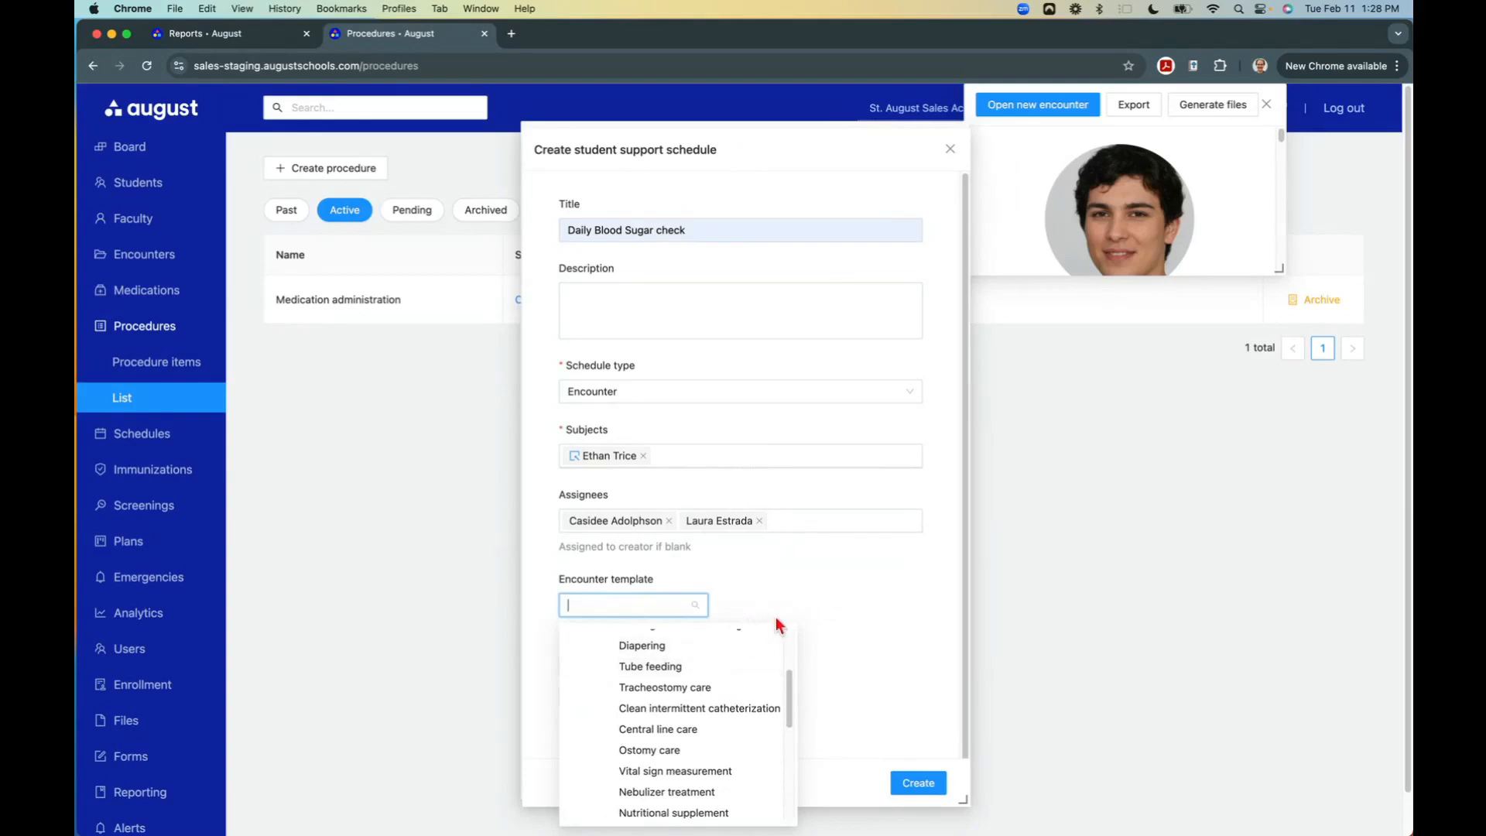
pyautogui.scroll(2, 735, 663)
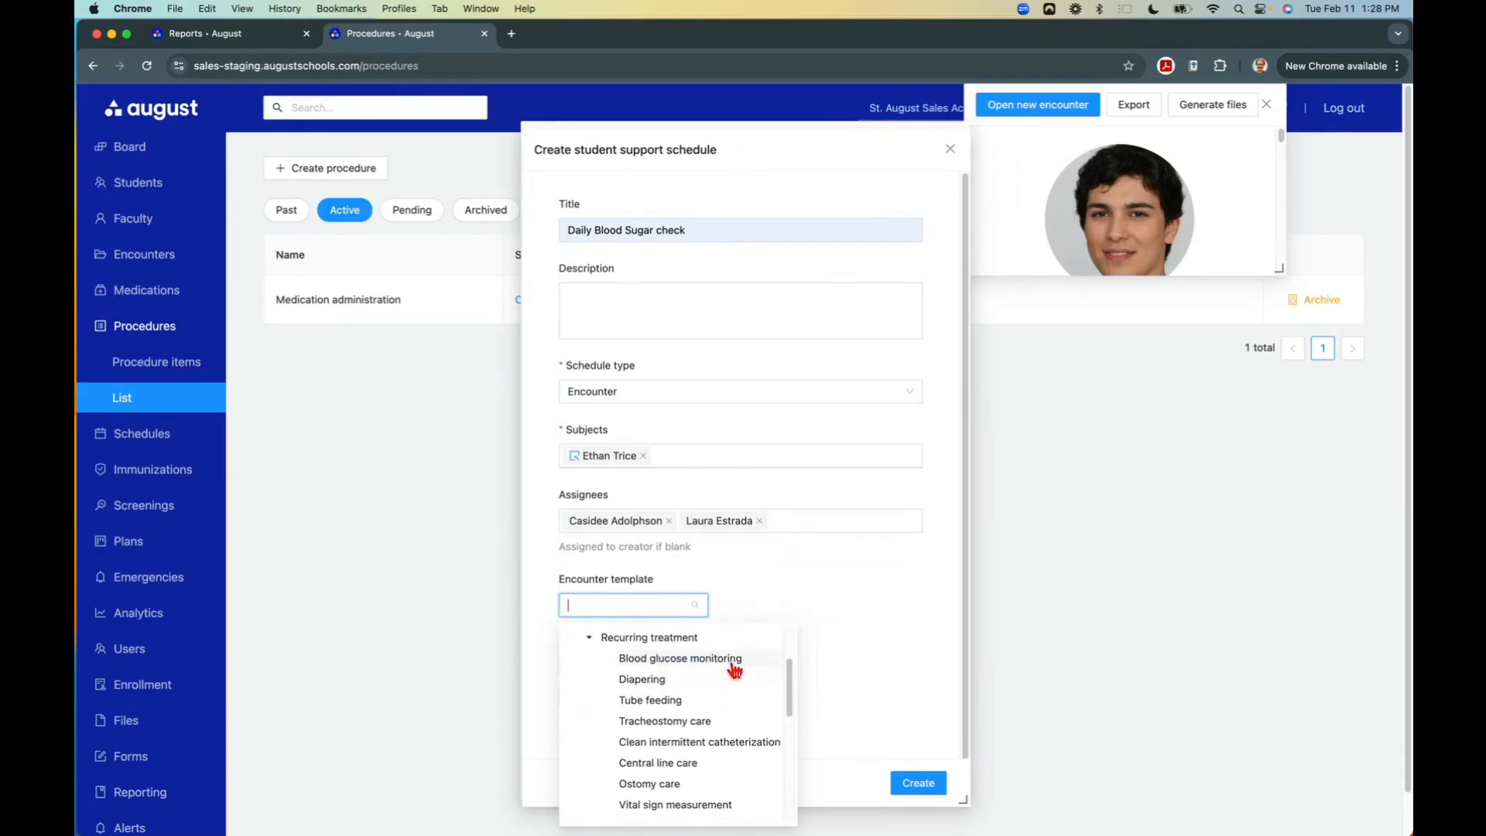
pyautogui.click(681, 659)
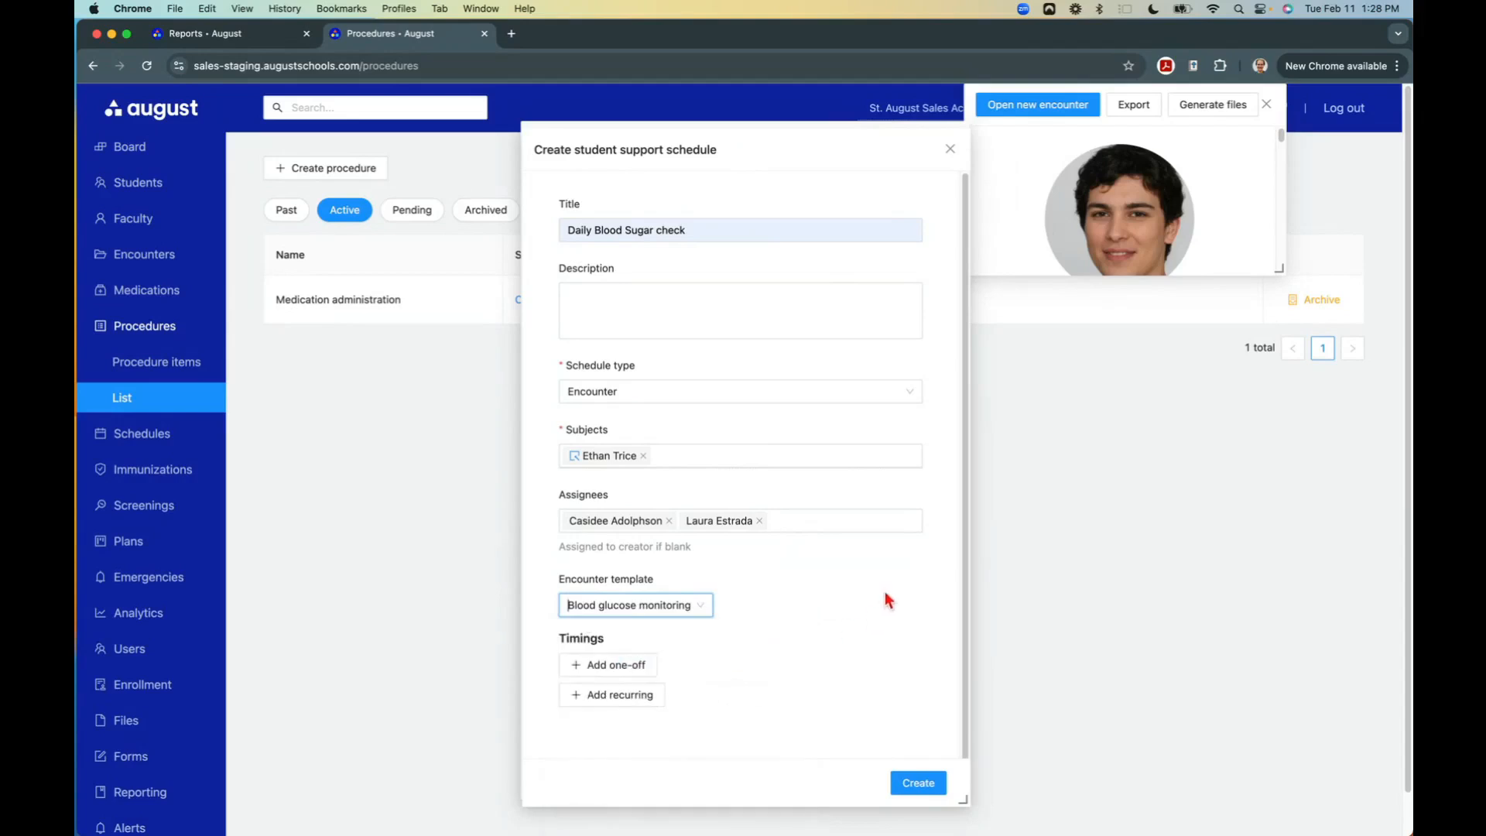
# Add a recurring timing to the blood sugar check schedule with the start date 02/11/2025.
pyautogui.click(566, 695)
pyautogui.scroll(-2, 766, 608)
pyautogui.scroll(-1, 615, 569)
pyautogui.click(572, 539)
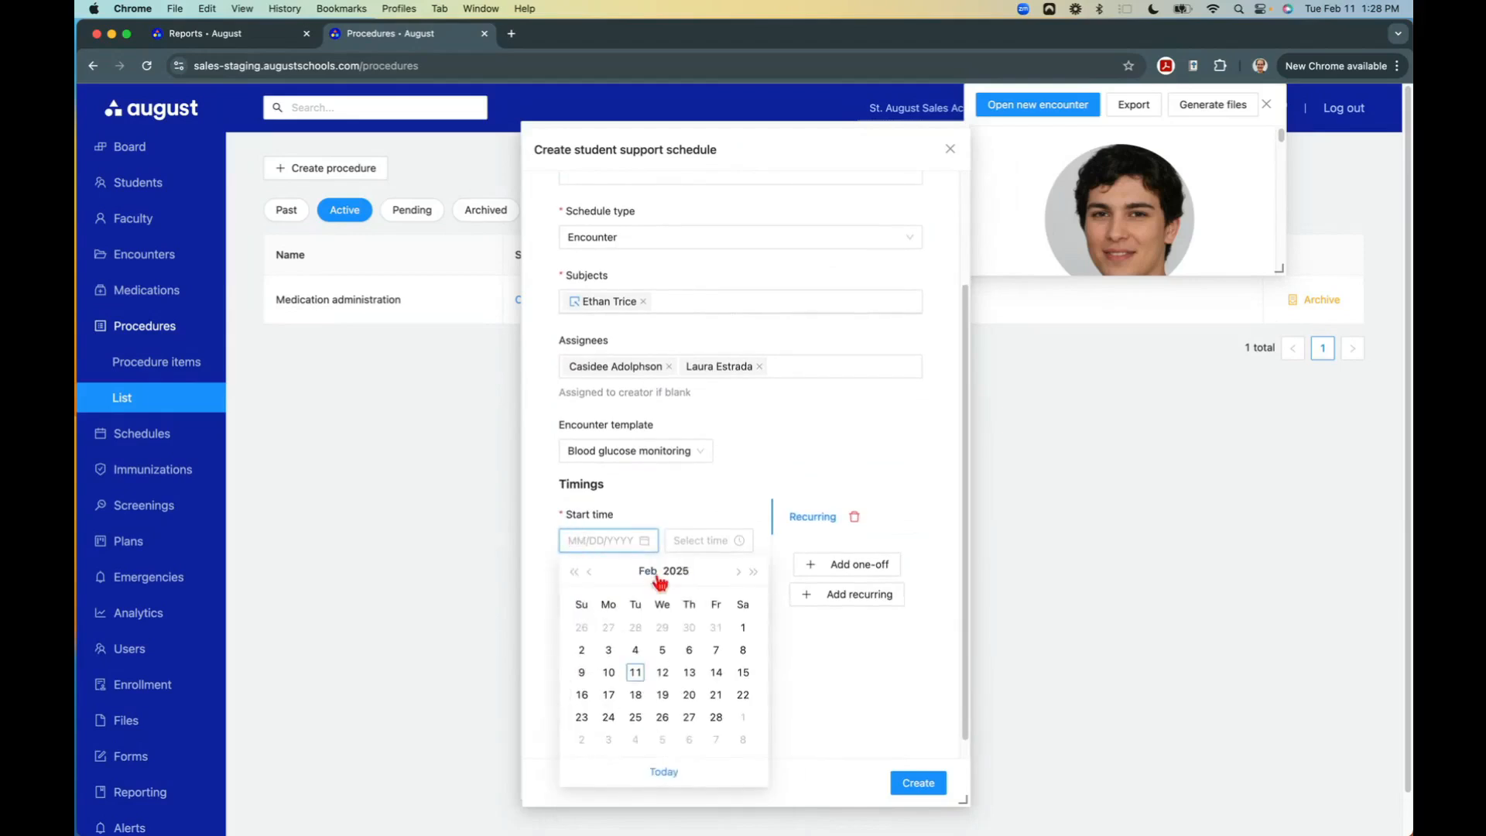
pyautogui.click(636, 672)
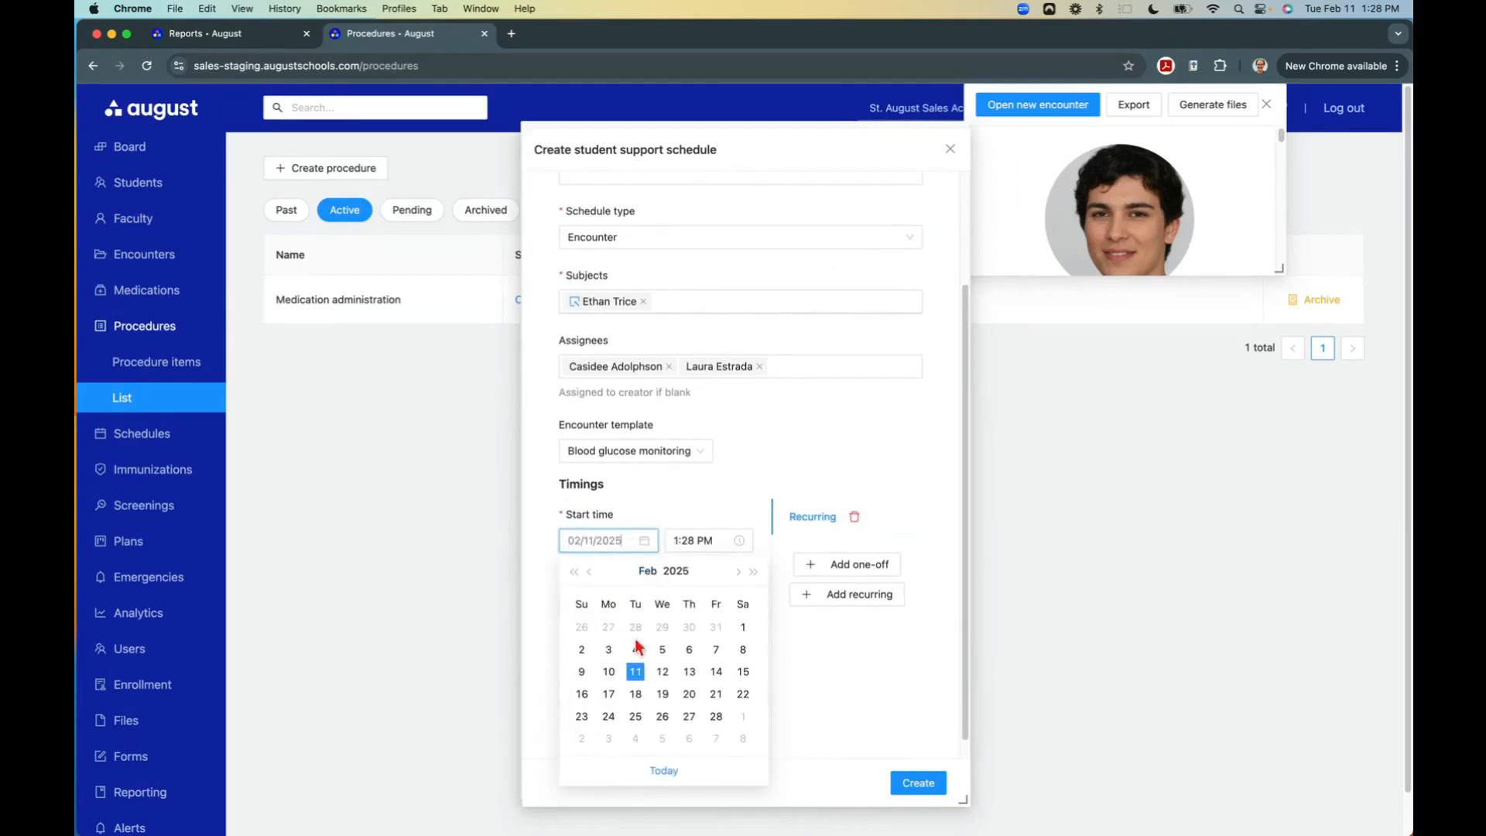
# Set the first recurring timing's start time to 10:00 AM.
pyautogui.click(683, 540)
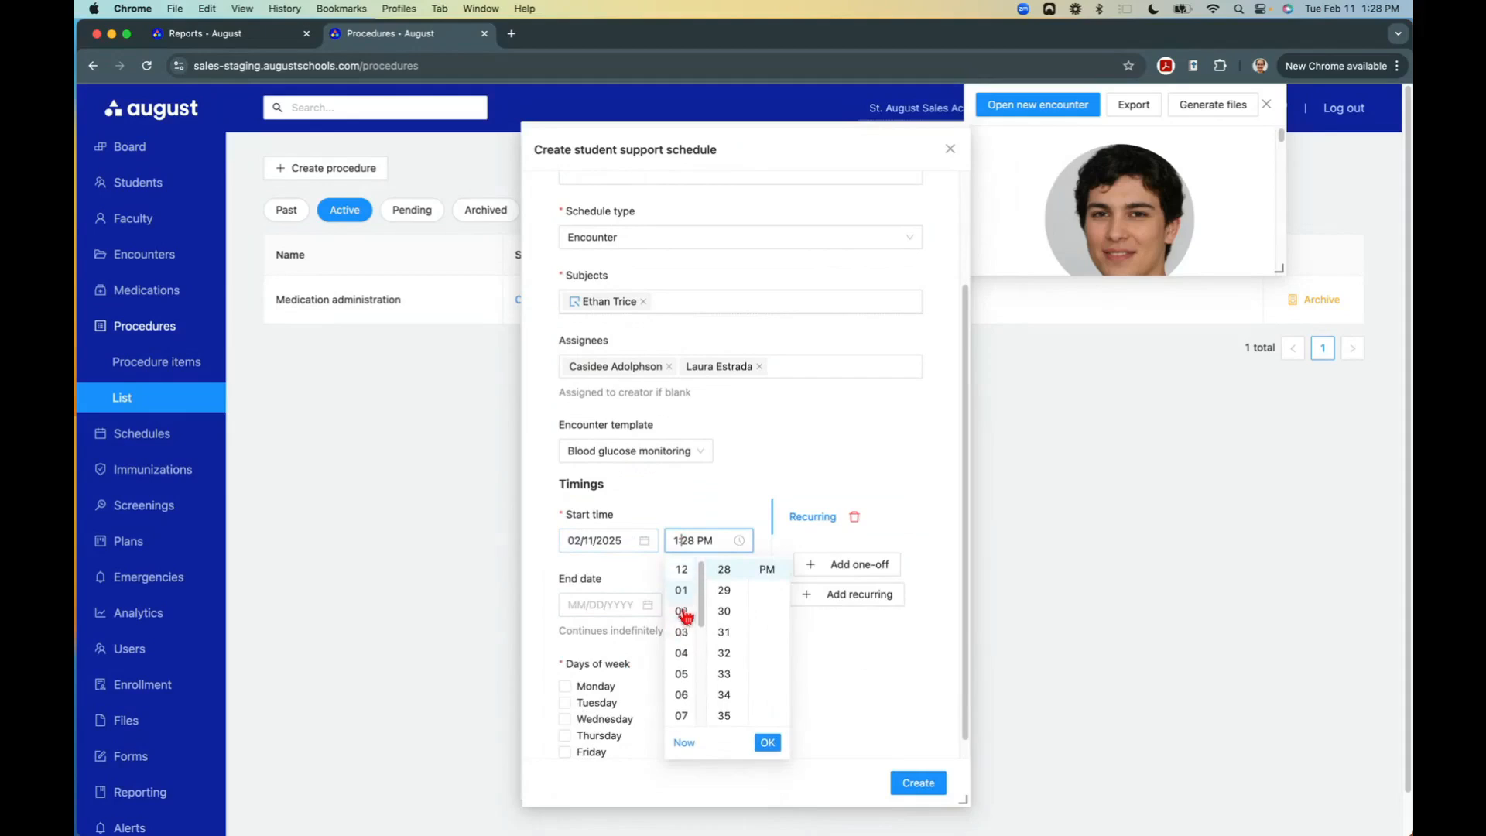
pyautogui.scroll(-3, 684, 654)
pyautogui.click(682, 663)
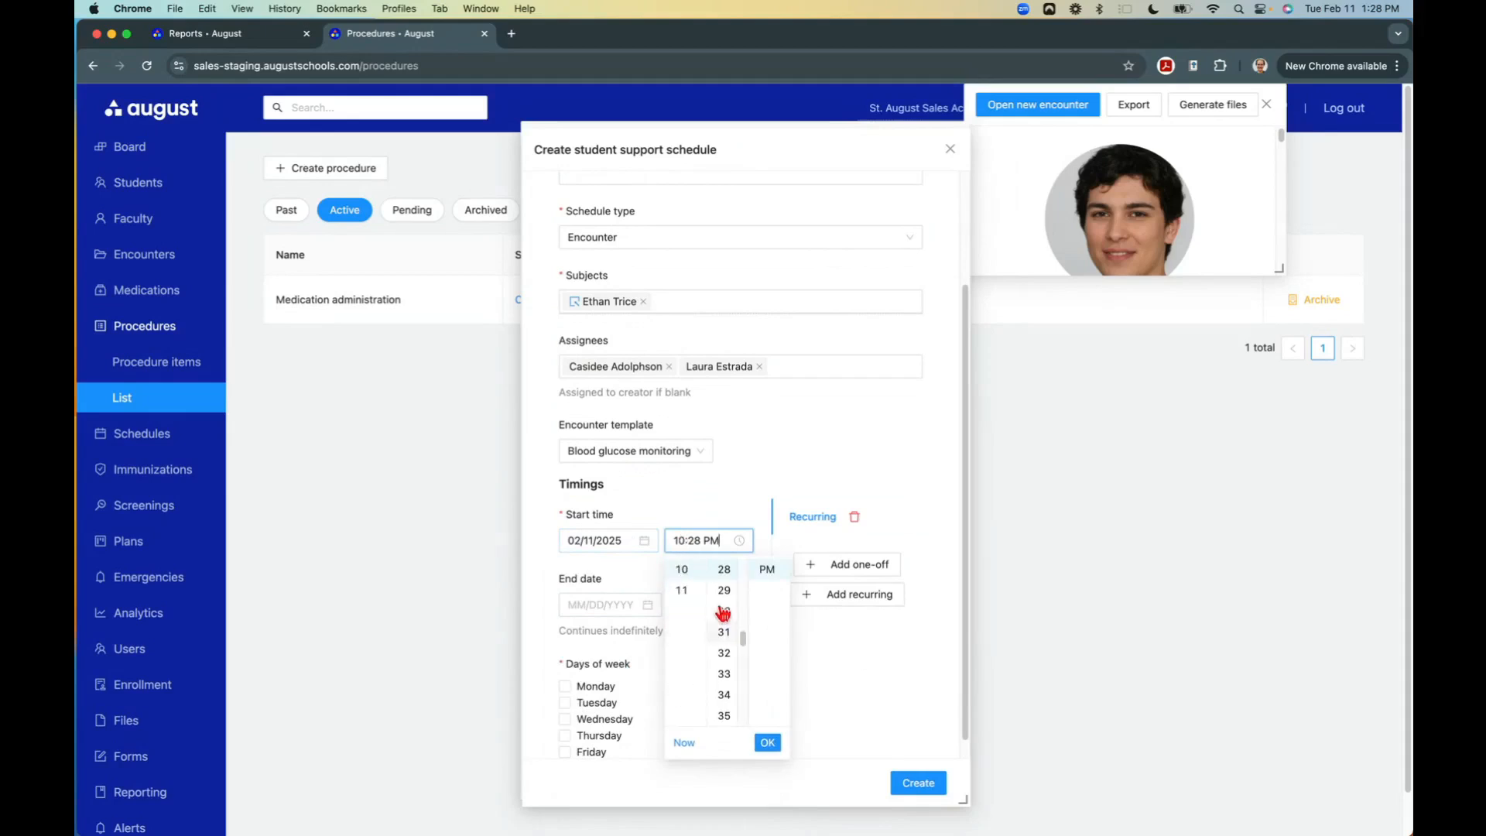
pyautogui.click(723, 617)
pyautogui.scroll(1, 766, 585)
pyautogui.click(767, 569)
pyautogui.scroll(5, 739, 596)
pyautogui.scroll(3, 739, 595)
pyautogui.click(724, 571)
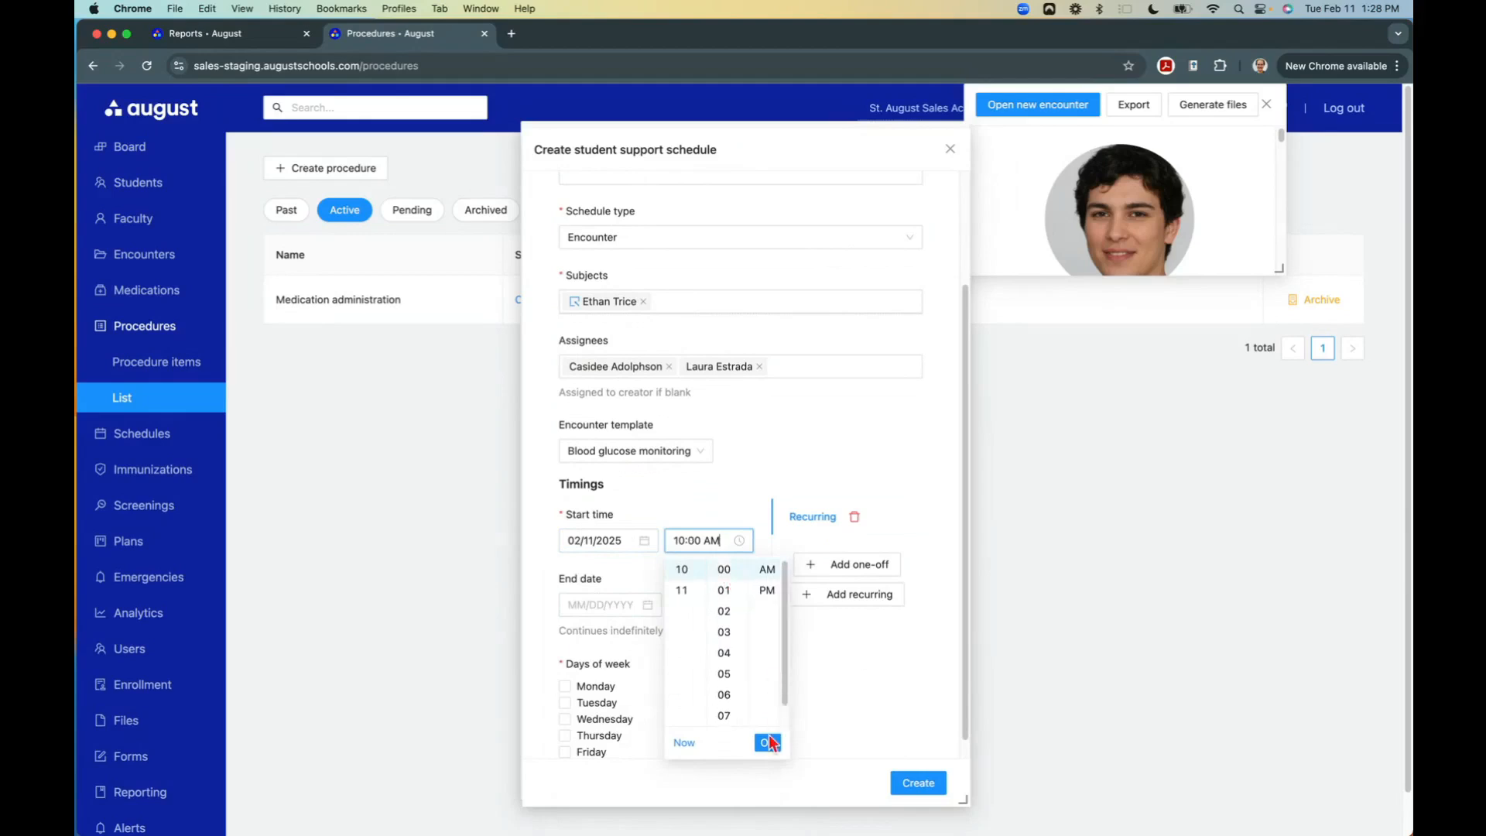
pyautogui.click(768, 745)
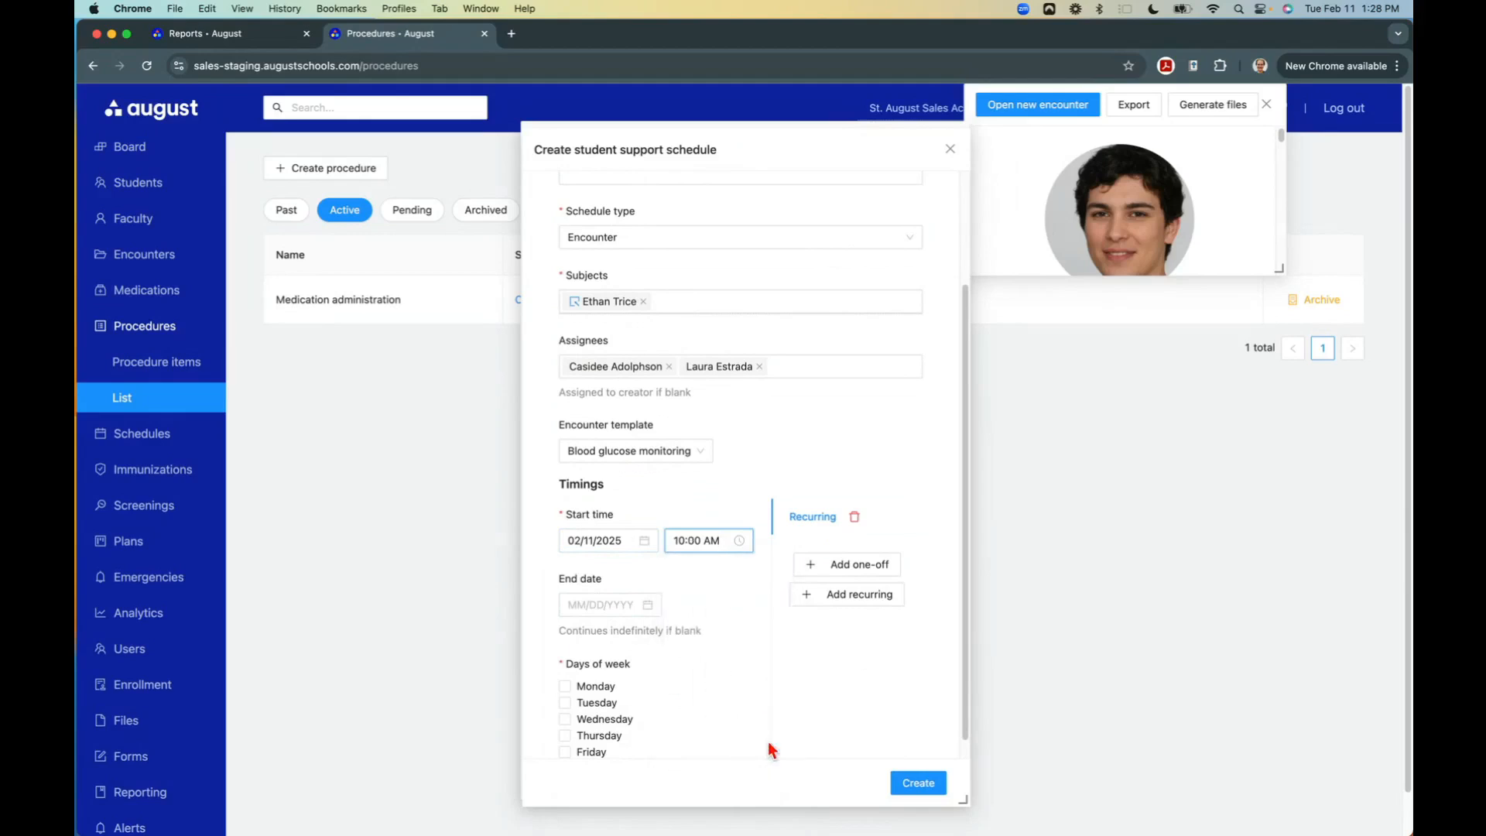
# Set the first recurring timing's end date to 05/31/2025.
pyautogui.click(603, 603)
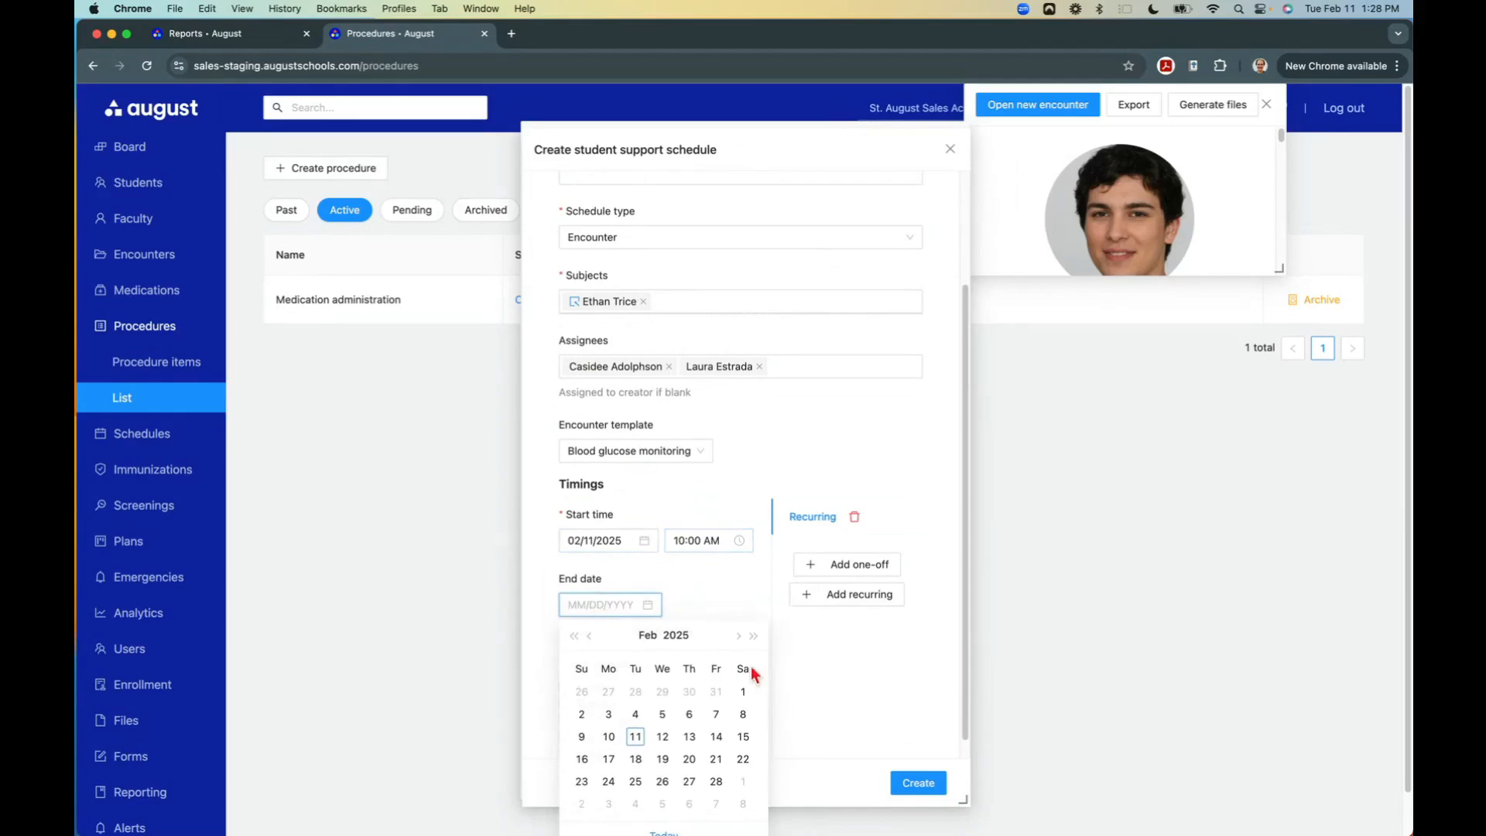
pyautogui.click(736, 637)
pyautogui.scroll(-2, 752, 746)
pyautogui.click(739, 593)
pyautogui.click(739, 593)
pyautogui.click(743, 736)
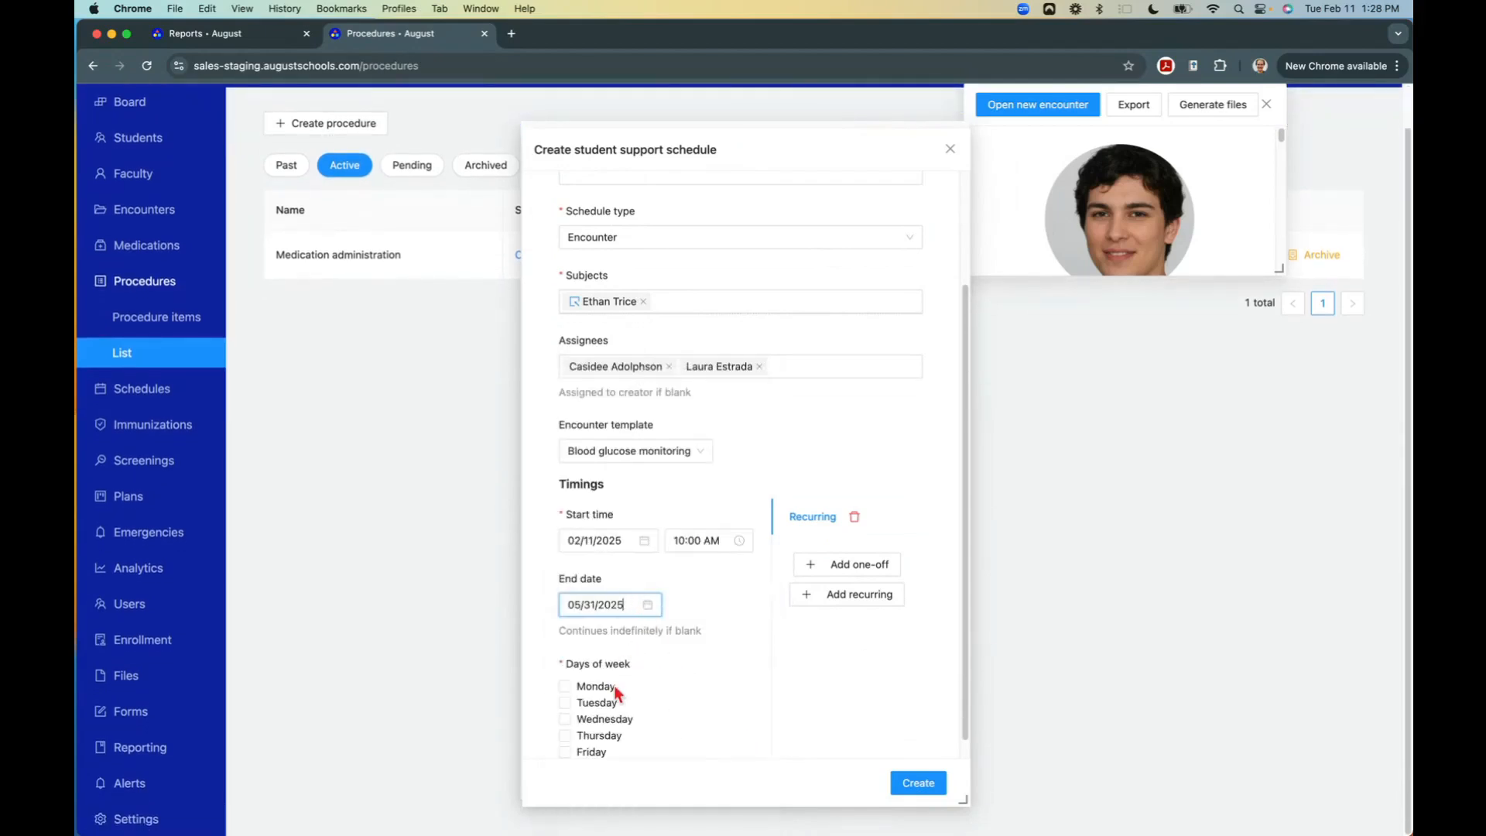
# Repeat the first recurring timing on every weekday, Monday through Friday.
pyautogui.scroll(-2, 734, 692)
pyautogui.click(608, 597)
pyautogui.click(608, 613)
pyautogui.click(607, 629)
pyautogui.click(607, 663)
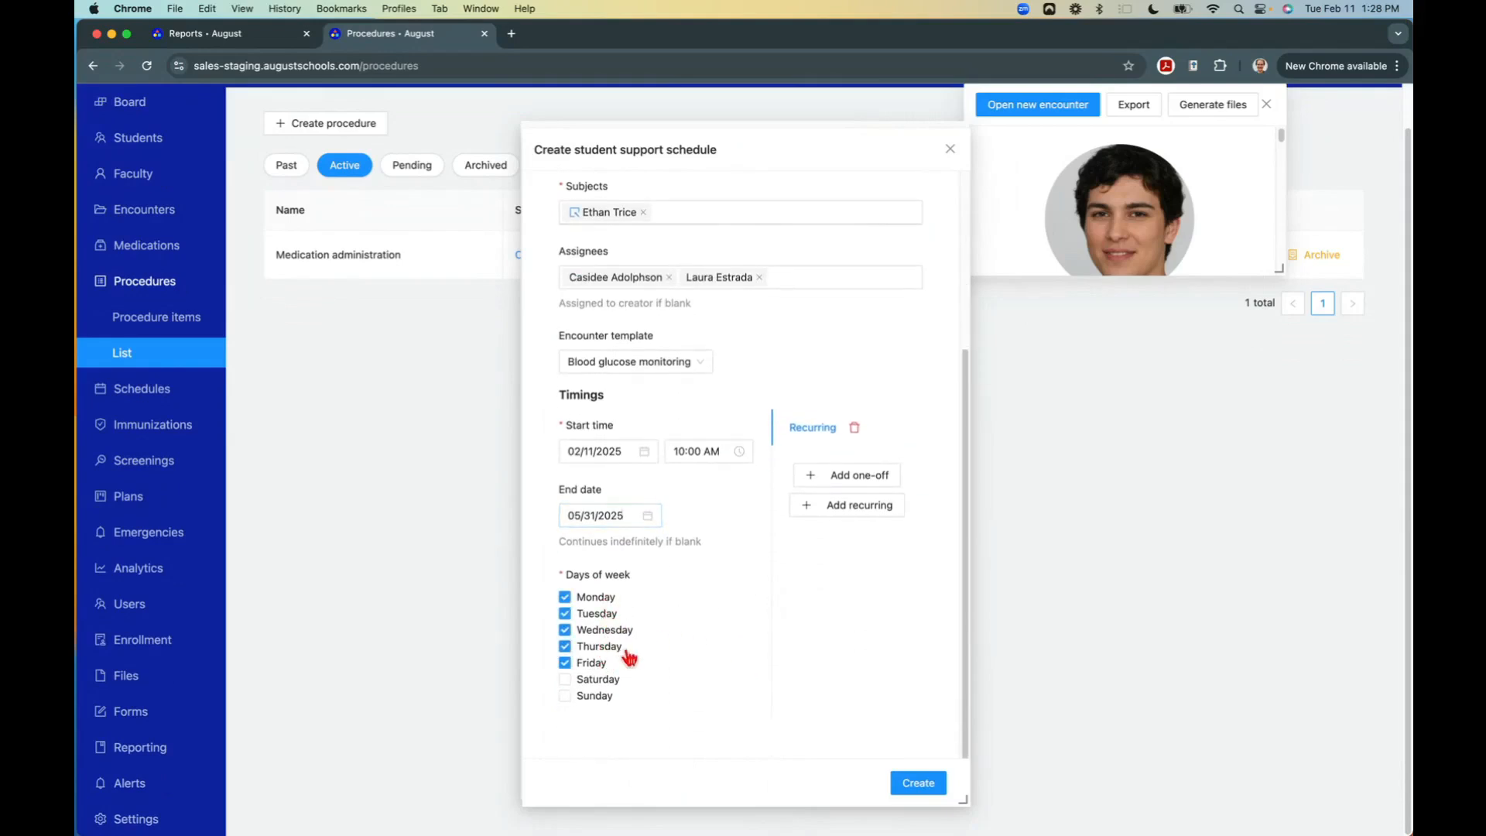
# Add a second recurring timing to the schedule, starting 02/11/2025 at 12:30 PM.
pyautogui.click(829, 507)
pyautogui.click(619, 452)
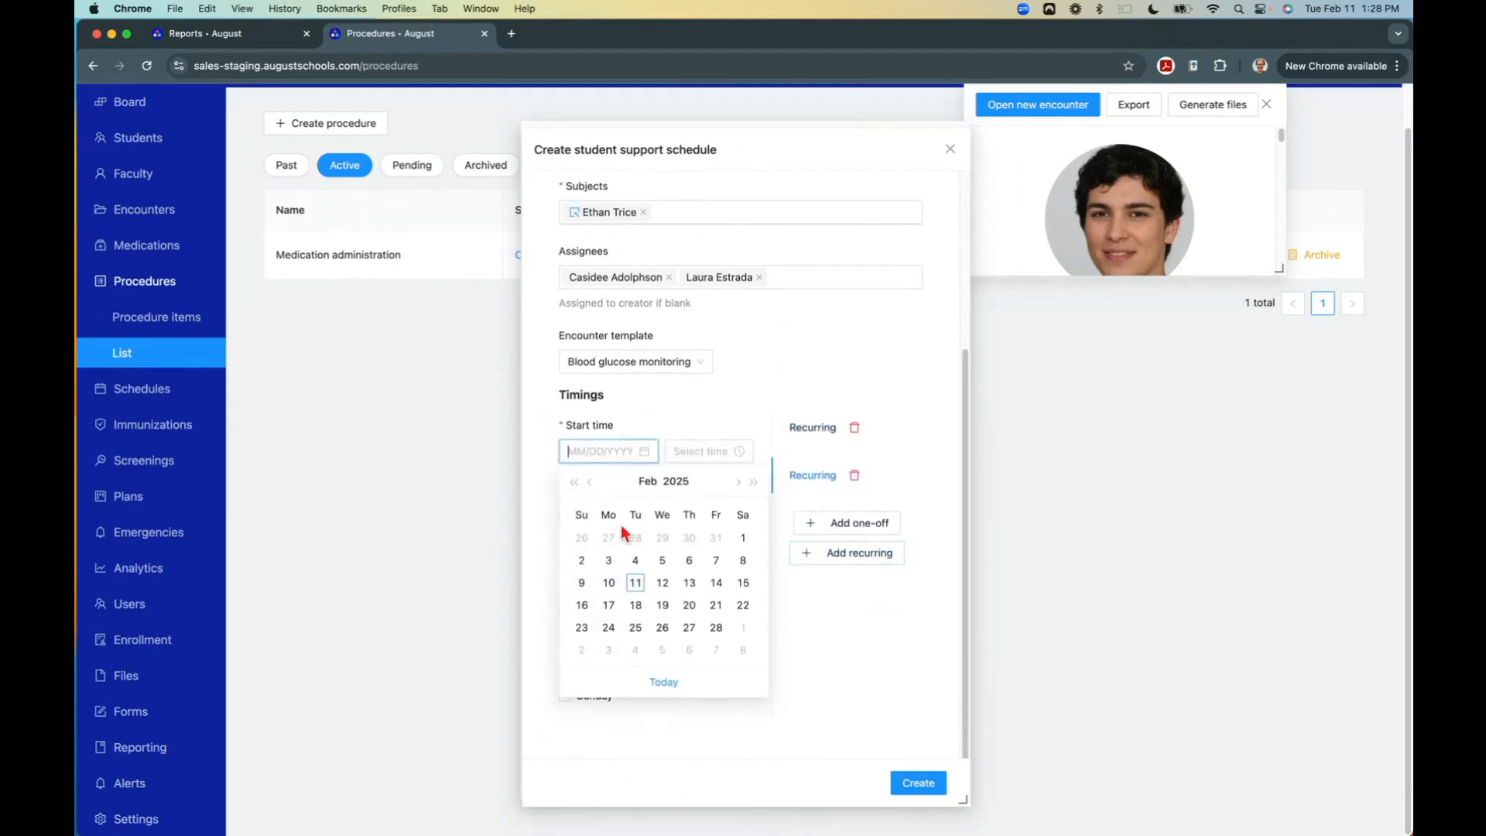
pyautogui.click(635, 583)
pyautogui.click(698, 451)
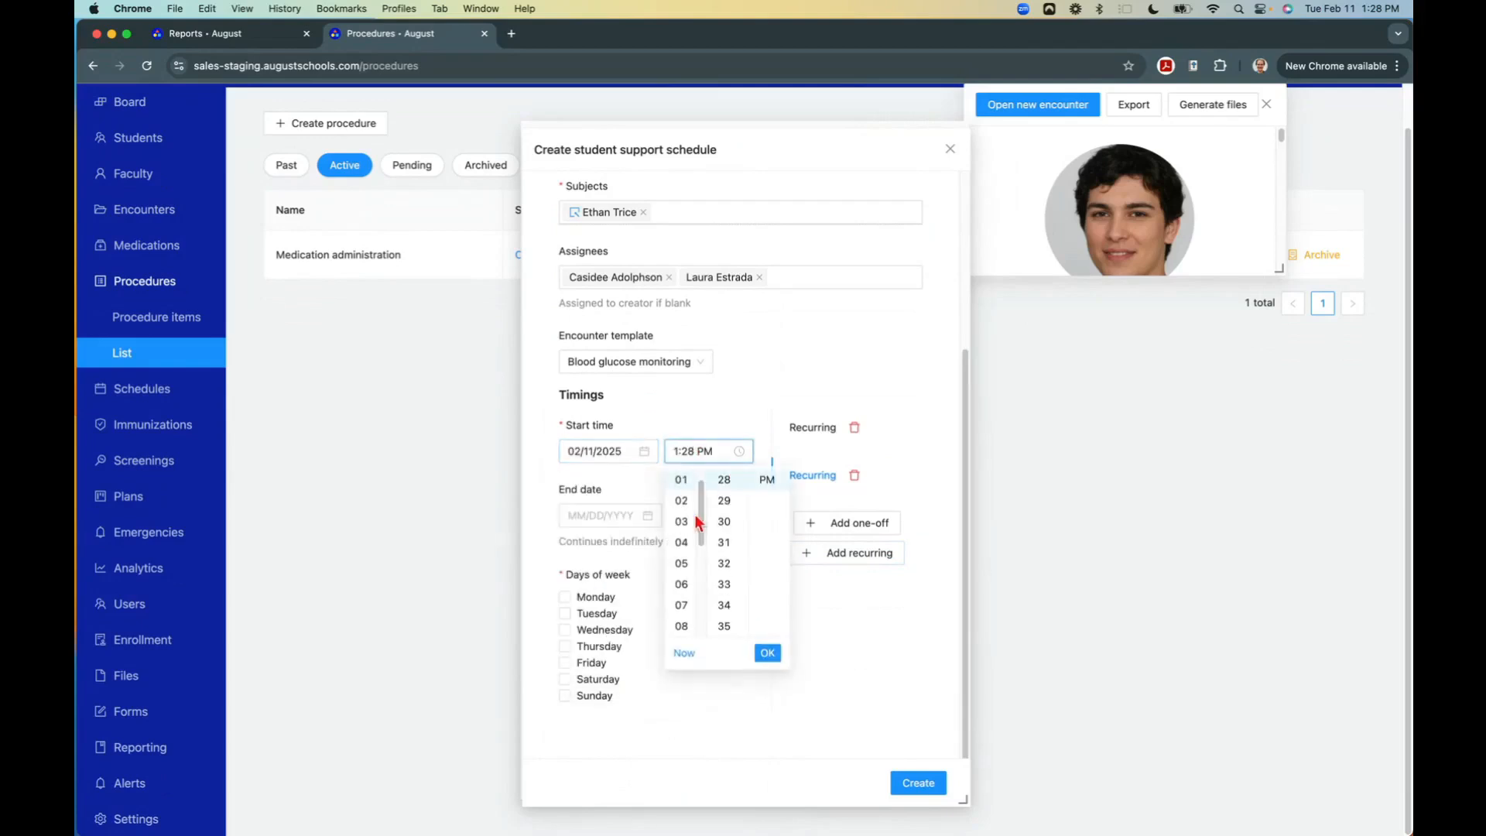
pyautogui.scroll(-2, 684, 590)
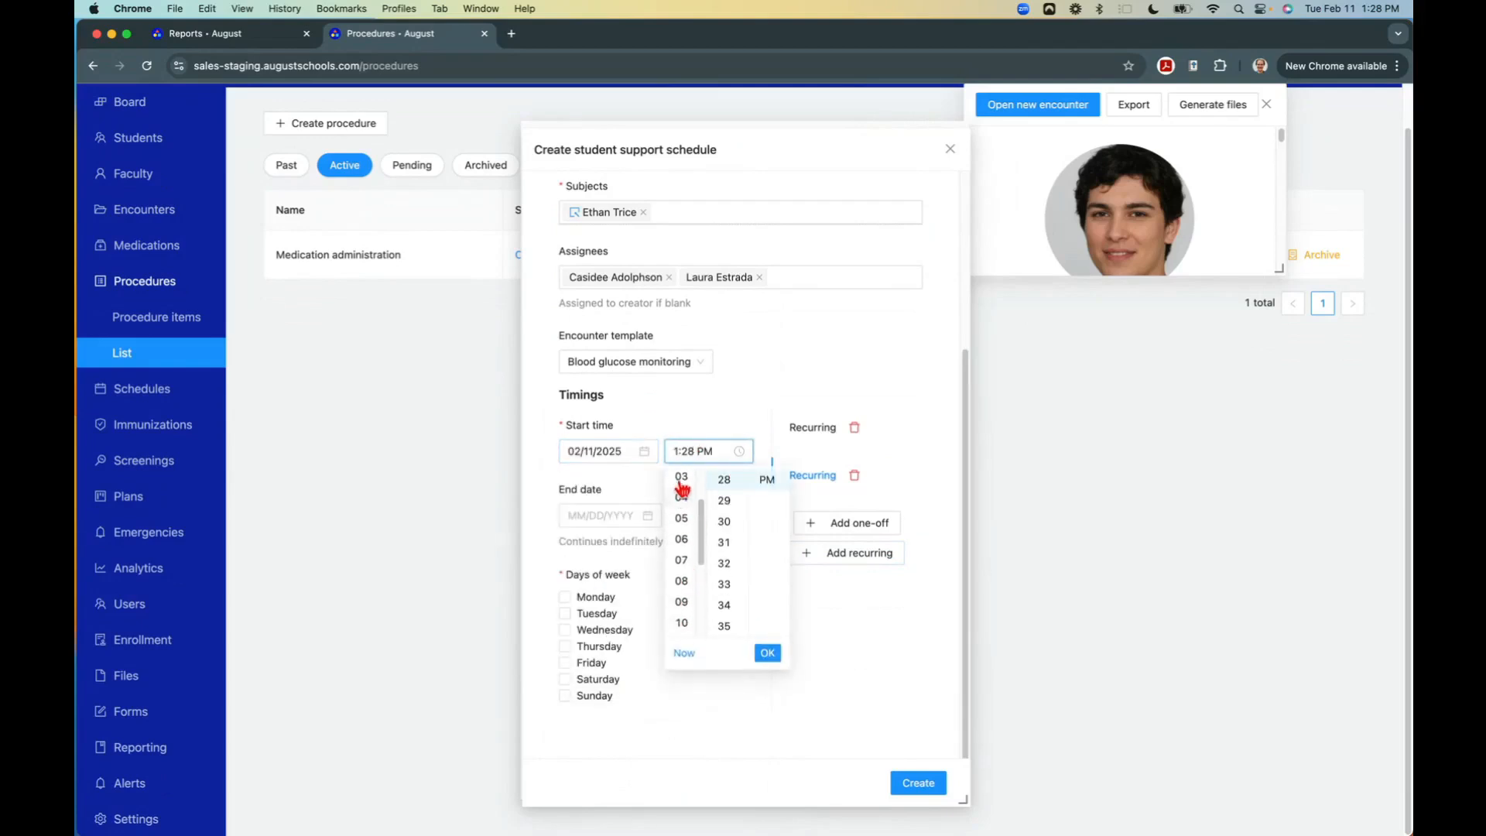
pyautogui.scroll(2, 694, 486)
pyautogui.click(689, 478)
pyautogui.click(726, 521)
pyautogui.click(766, 654)
# Set the second recurring timing's end date to 05/30/2025.
pyautogui.click(574, 523)
pyautogui.click(737, 547)
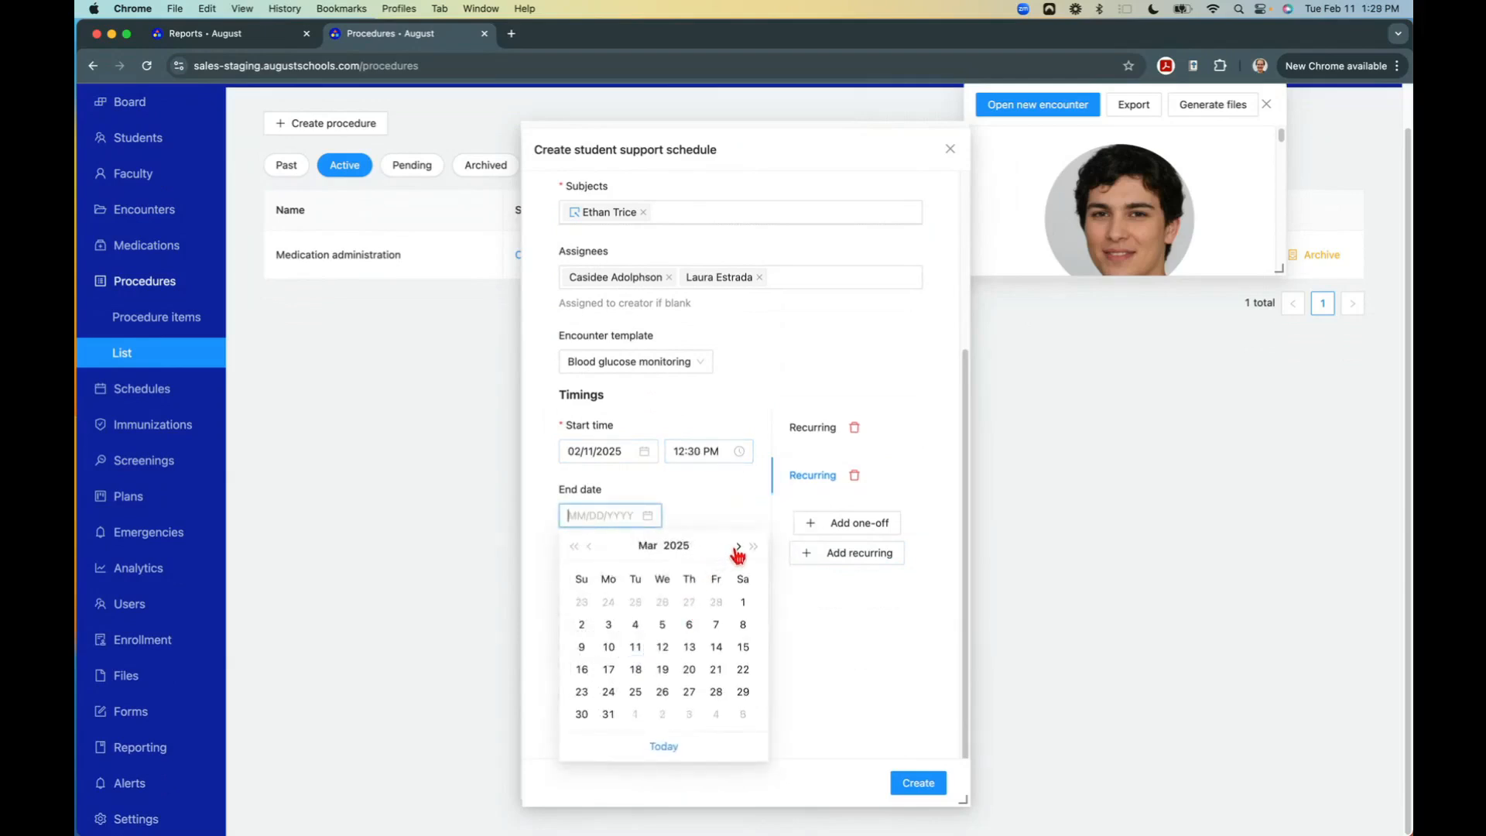
pyautogui.click(738, 546)
pyautogui.click(738, 546)
pyautogui.click(718, 697)
# Repeat the second timing Monday through Friday and create the student support schedule.
pyautogui.click(601, 598)
pyautogui.click(599, 614)
pyautogui.click(600, 630)
pyautogui.click(600, 646)
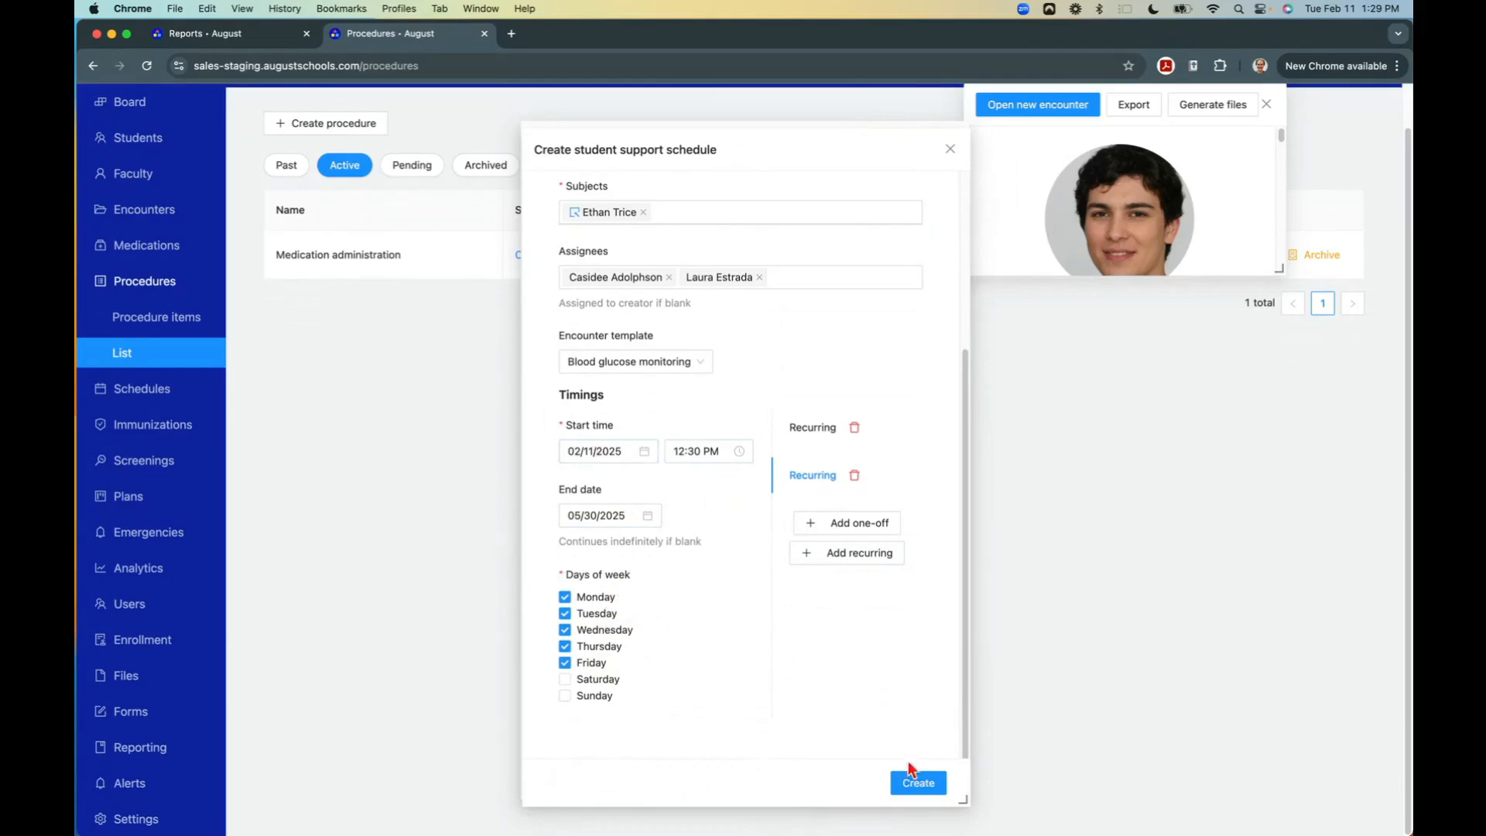
pyautogui.click(912, 785)
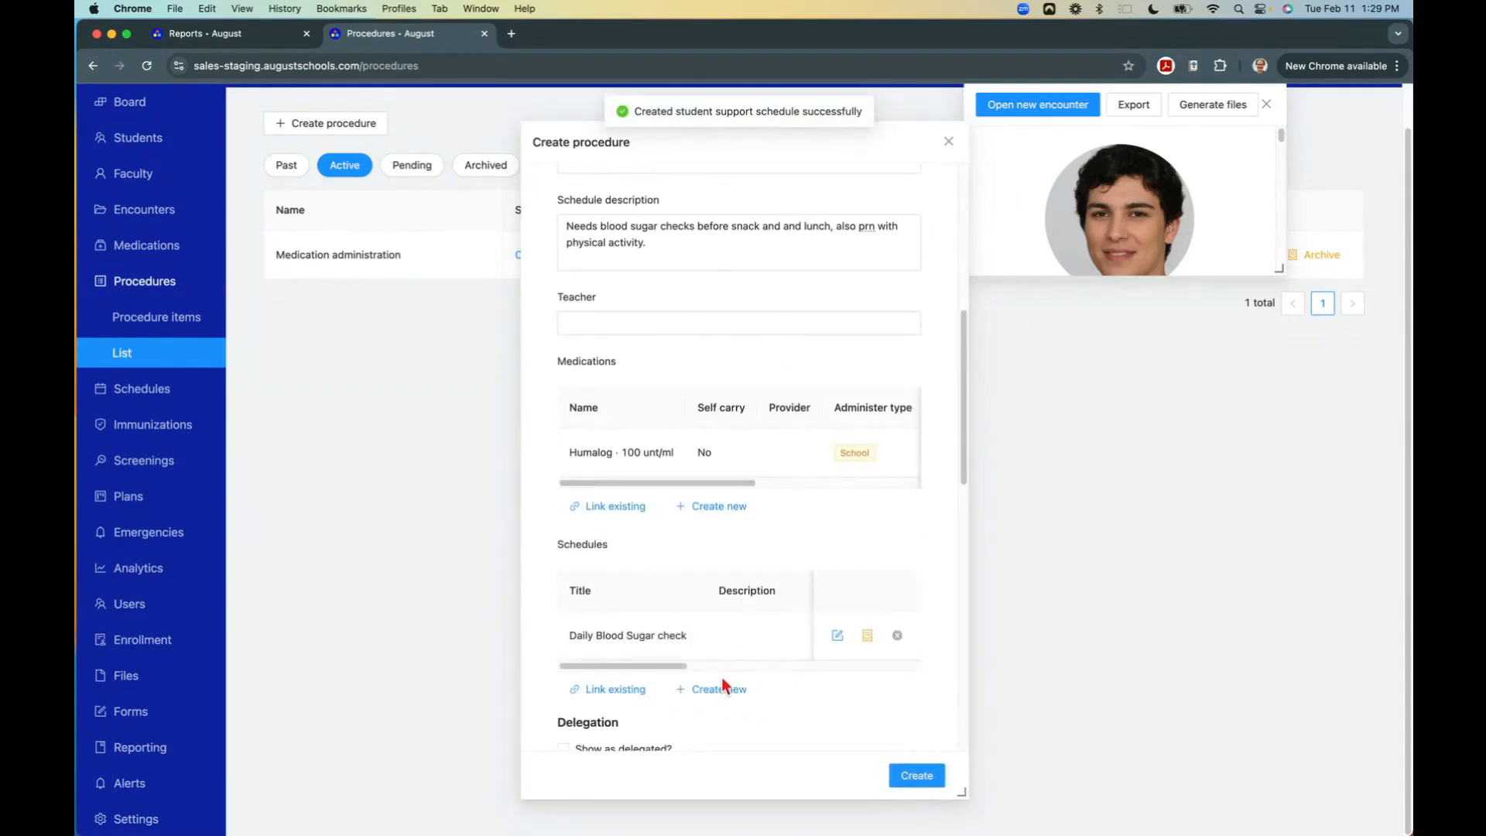
# Mark the procedure as delegated and set its delegation training date to 2025-01-01.
pyautogui.moveTo(634, 666)
pyautogui.mouseDown()
pyautogui.moveTo(676, 667)
pyautogui.moveTo(630, 667)
pyautogui.mouseUp()
pyautogui.scroll(-2, 743, 643)
pyautogui.scroll(-1, 790, 661)
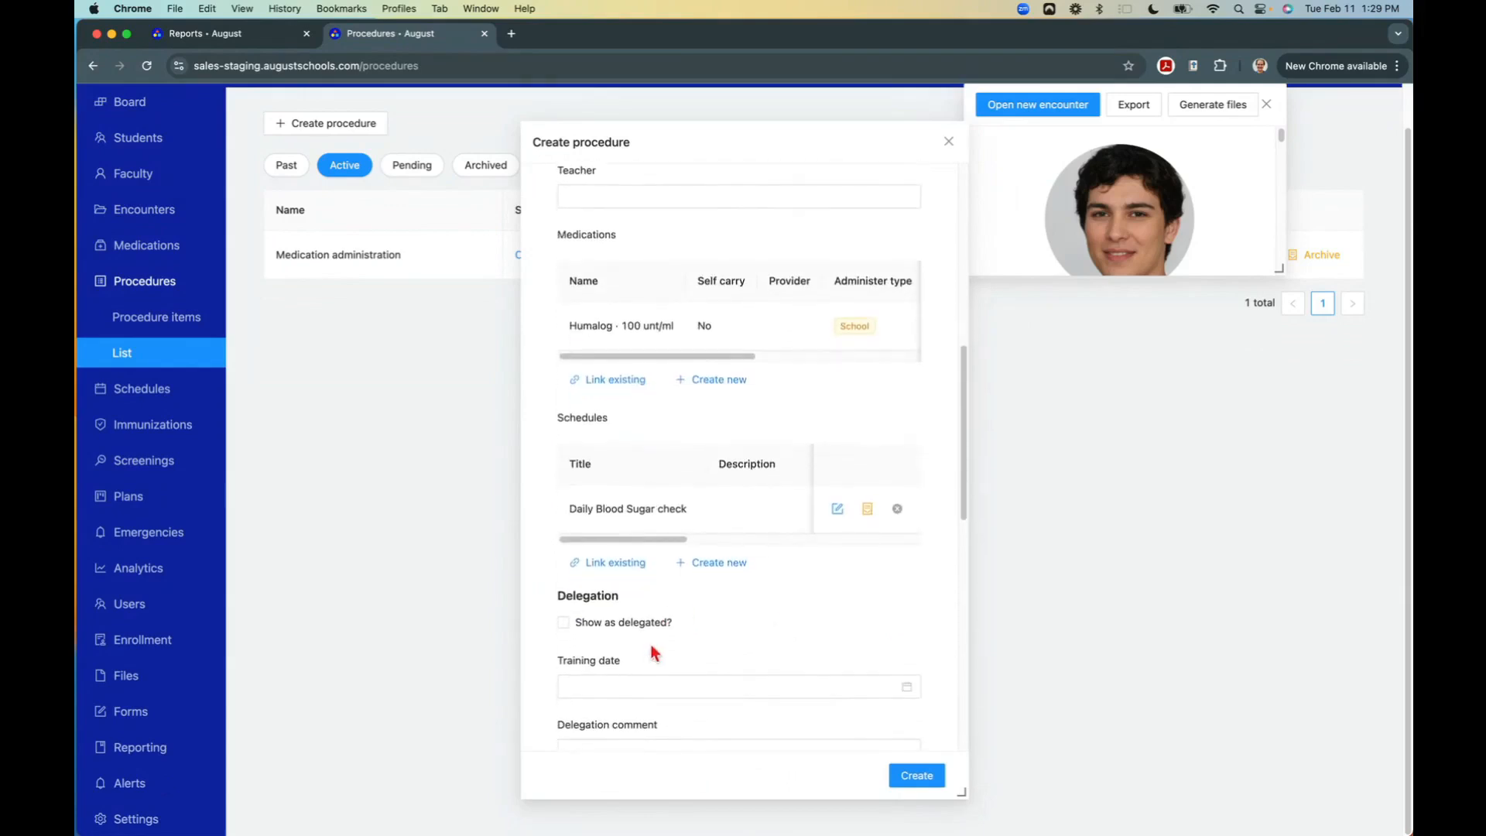
pyautogui.click(564, 624)
pyautogui.scroll(-2, 786, 644)
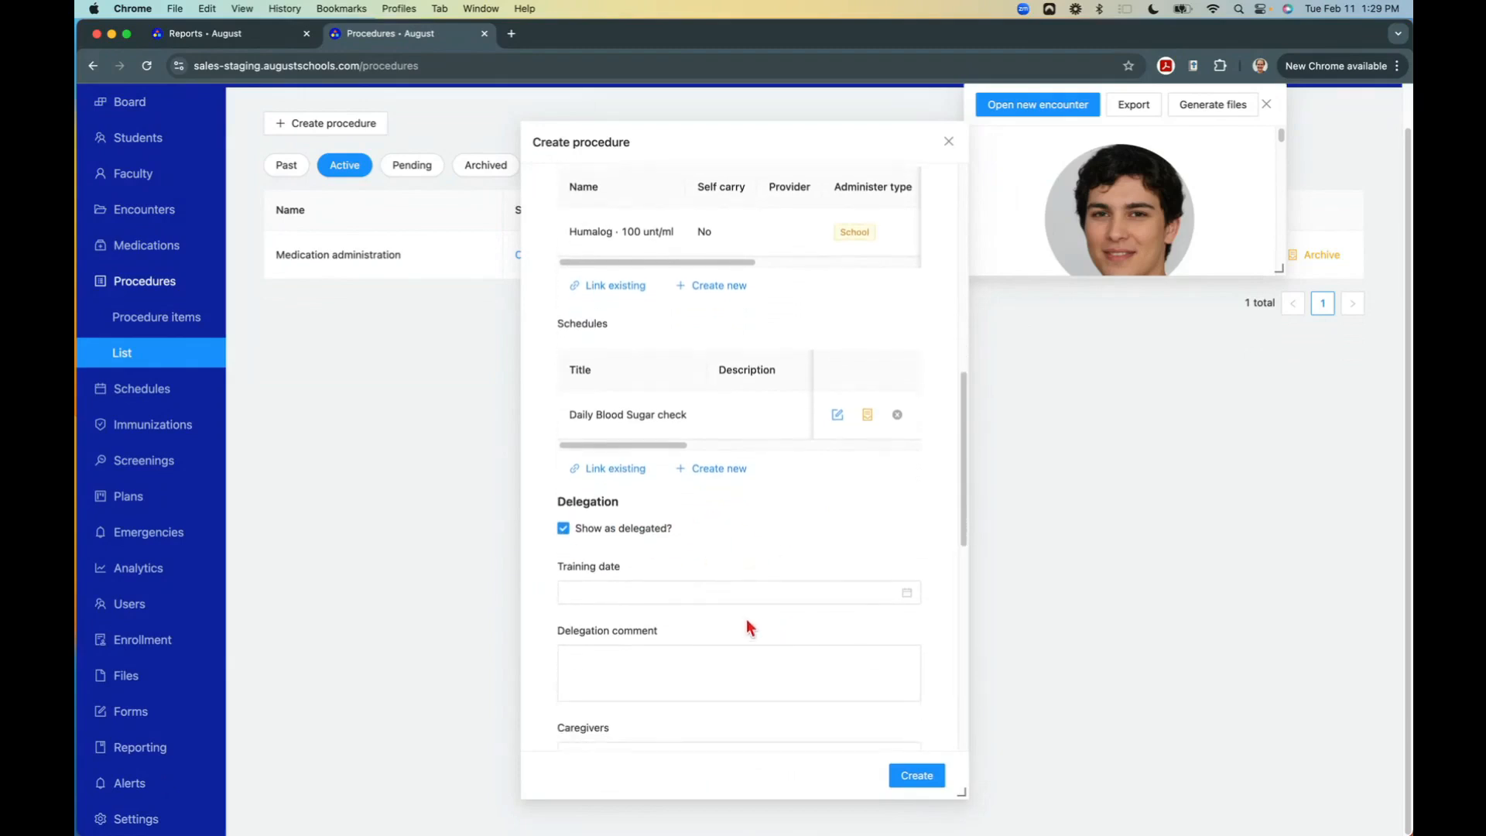
pyautogui.click(653, 590)
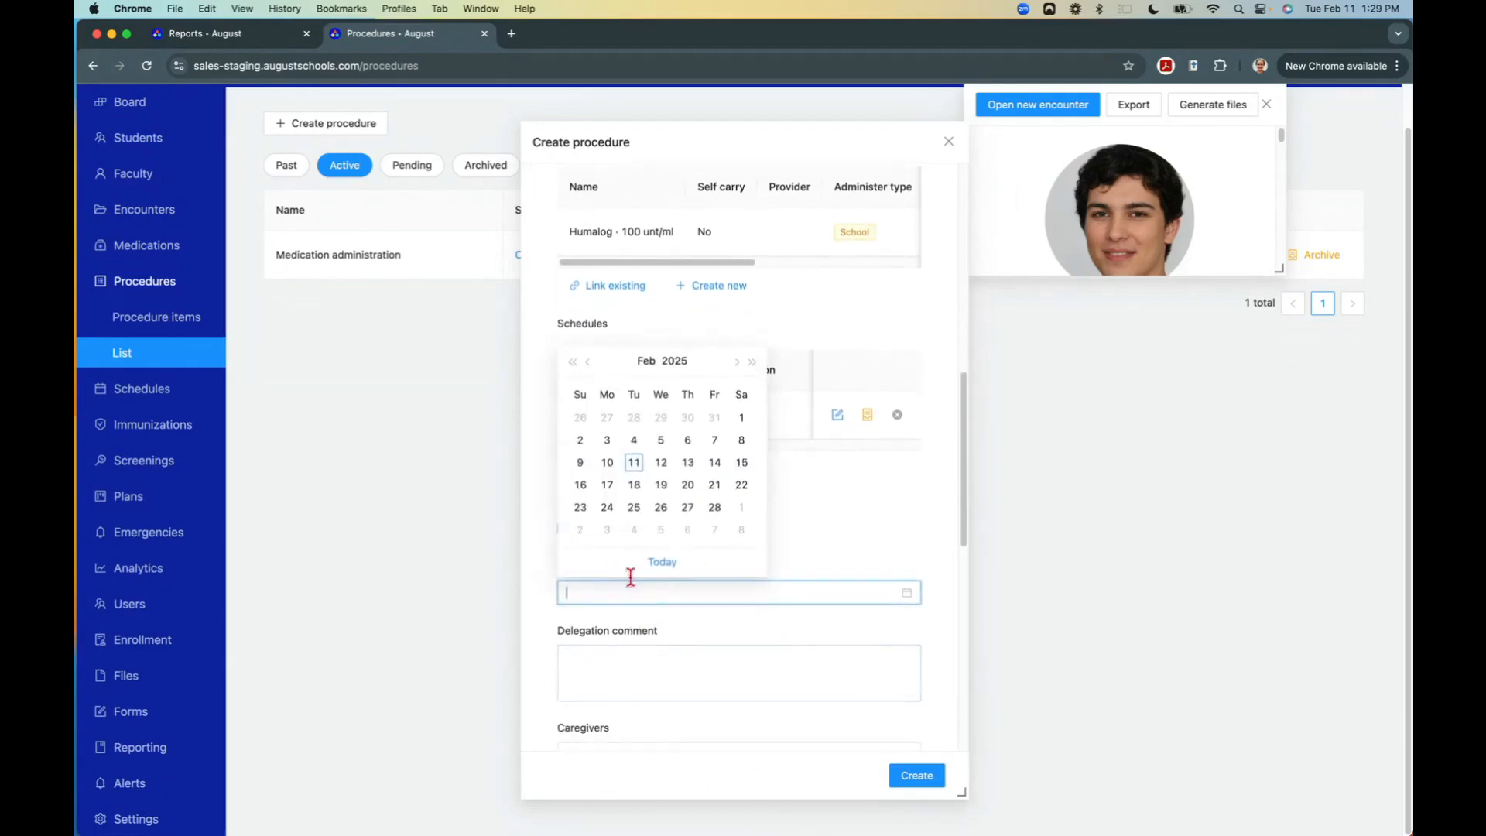
pyautogui.click(590, 362)
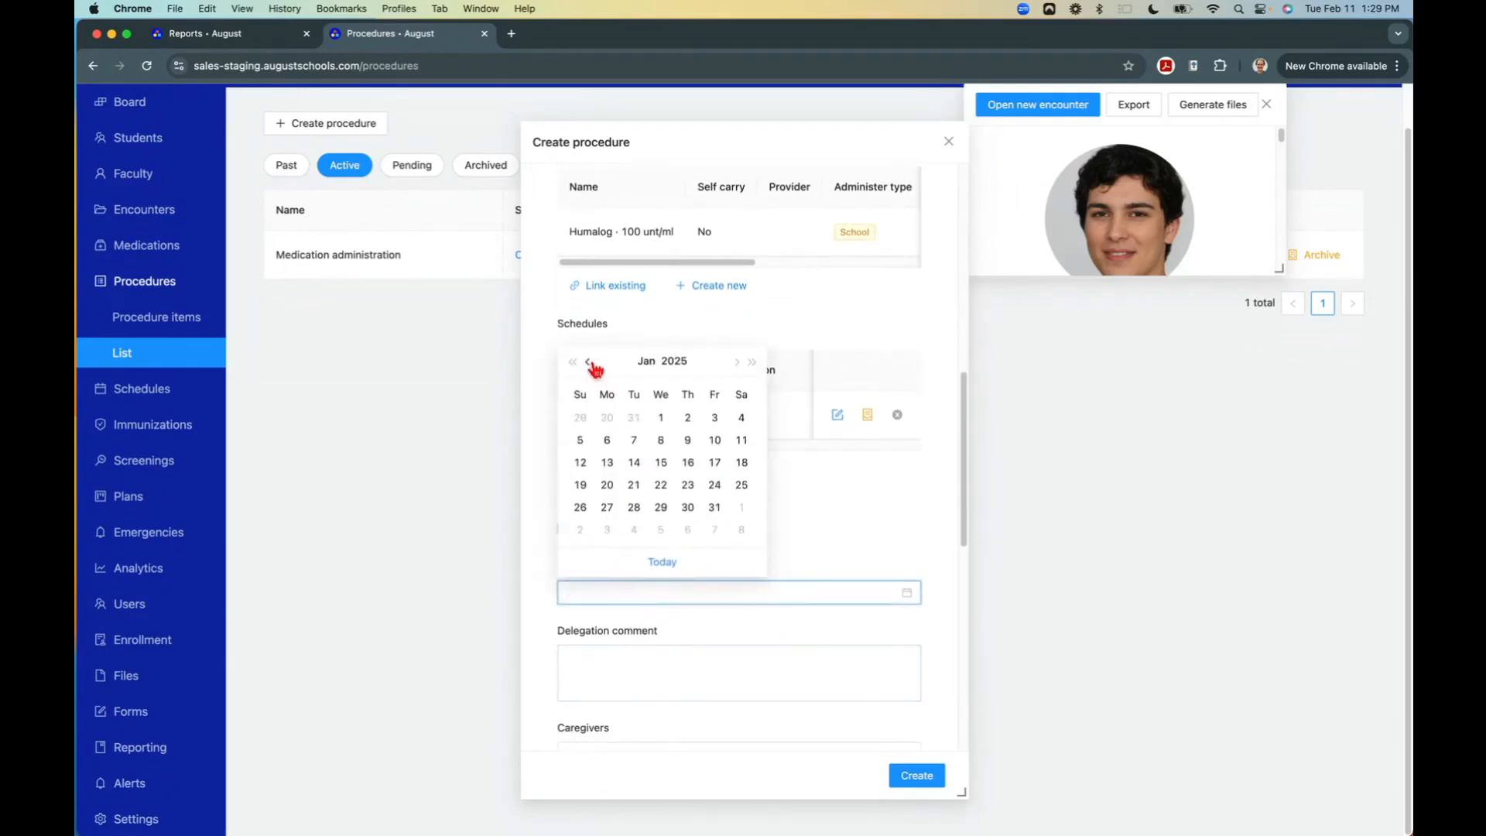
pyautogui.click(661, 419)
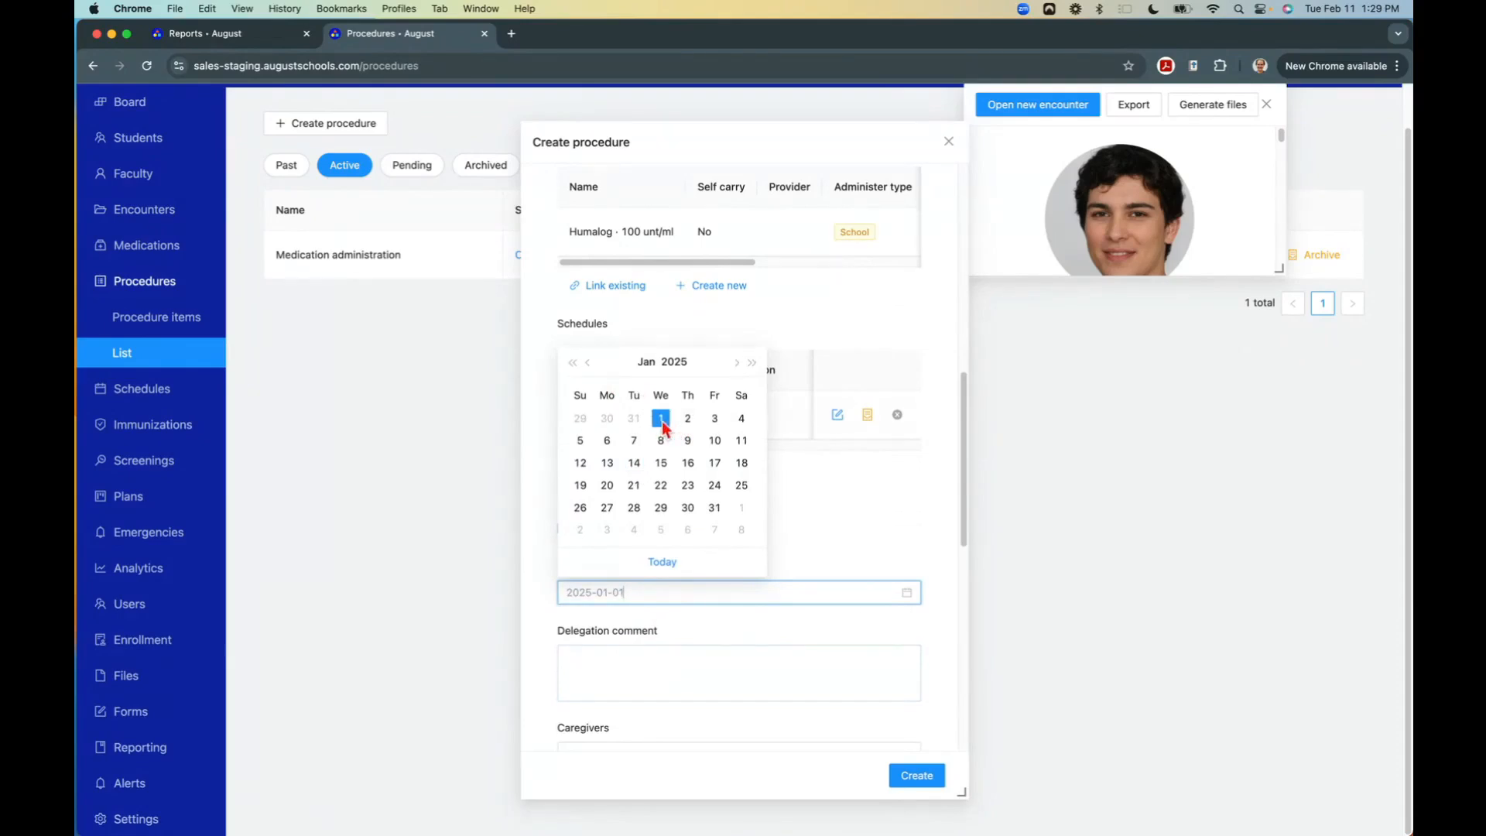
pyautogui.click(689, 678)
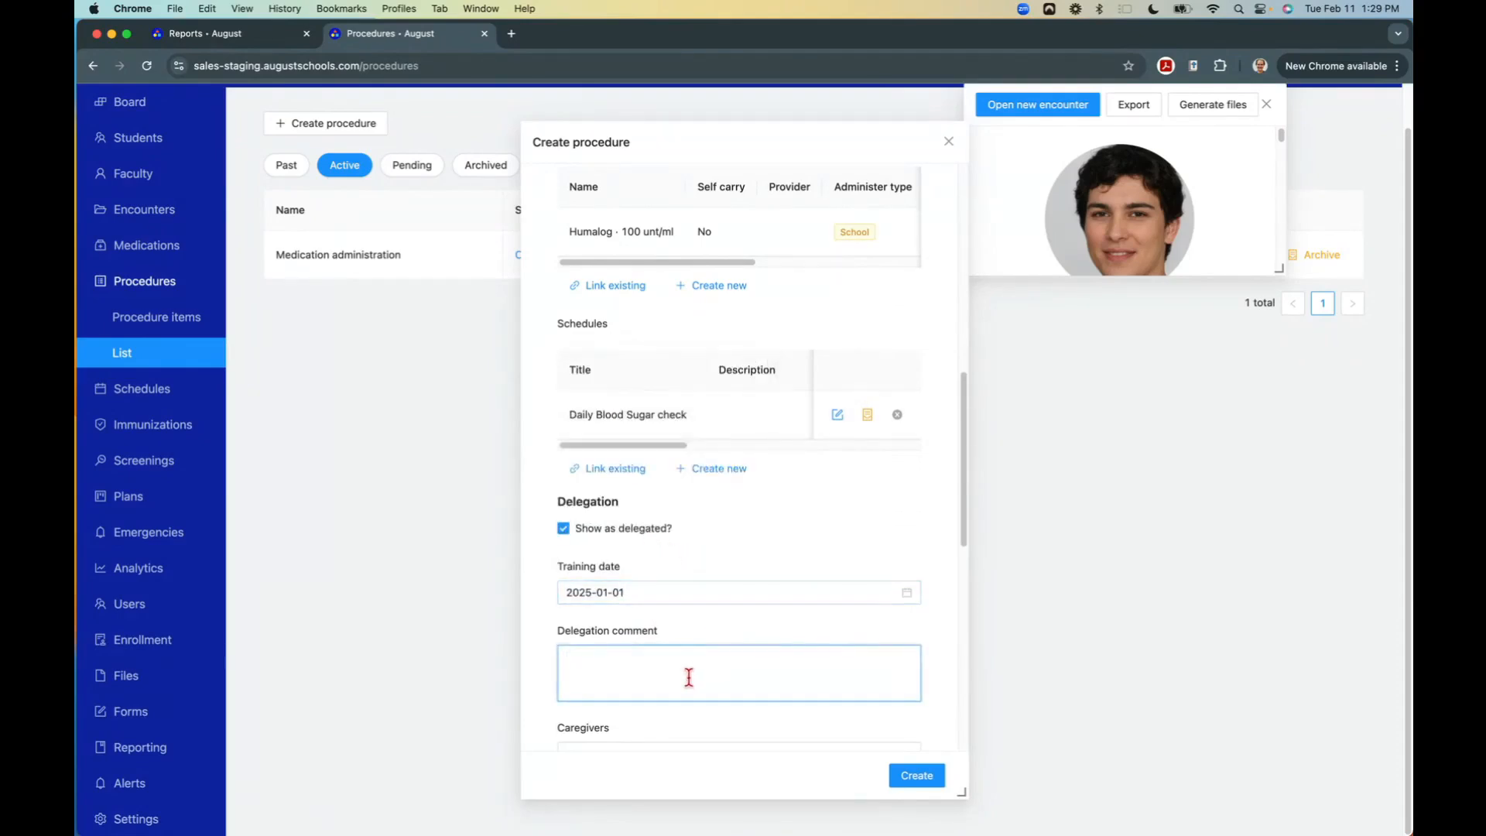
pyautogui.scroll(-3, 689, 677)
pyautogui.click(664, 601)
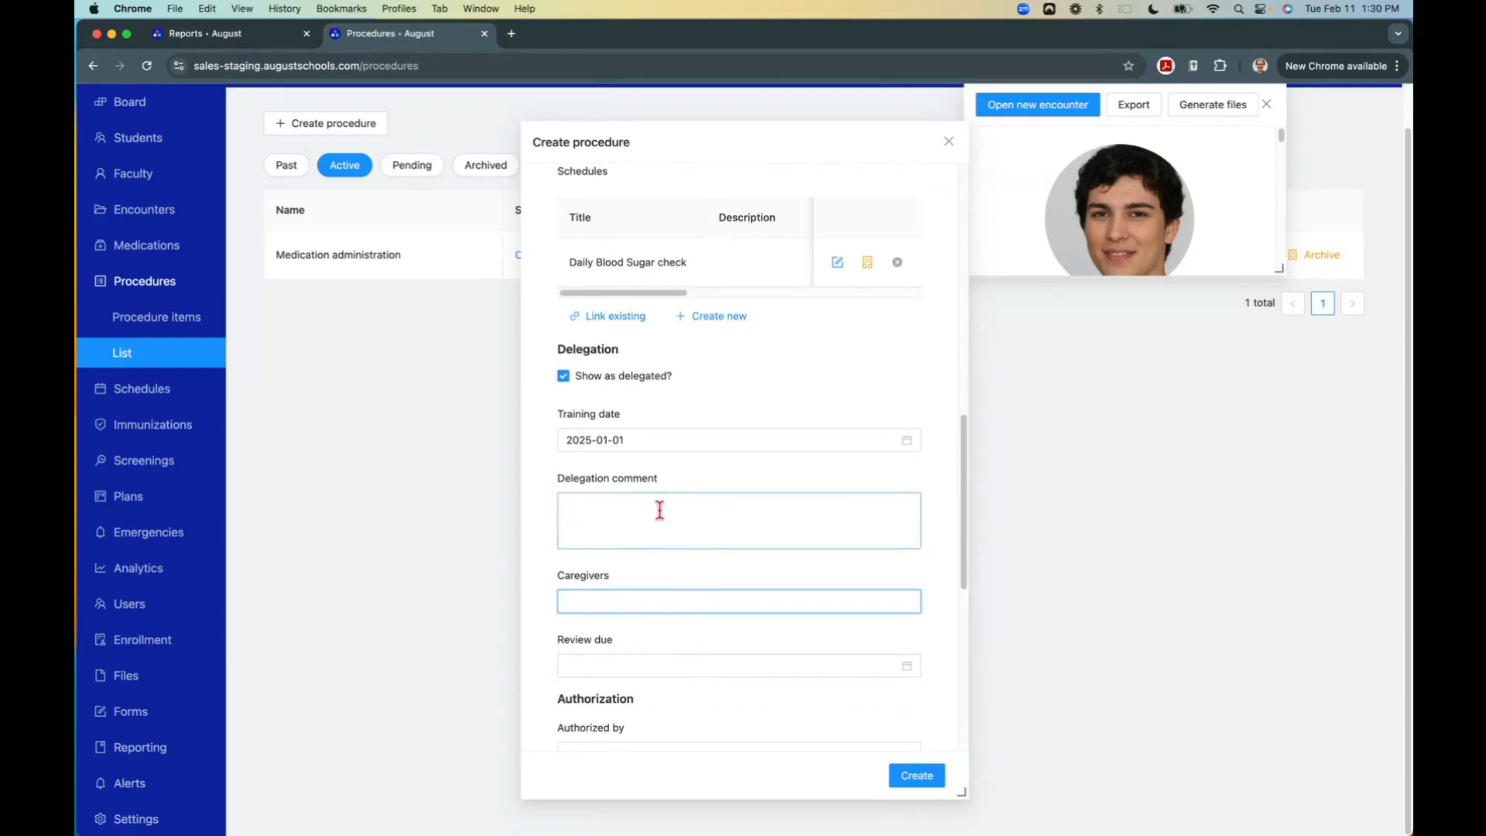
# Fill in the procedure's authorization with the authorizing person's name, the date 2025-01-01 and authorized in writing.
pyautogui.scroll(-5, 666, 520)
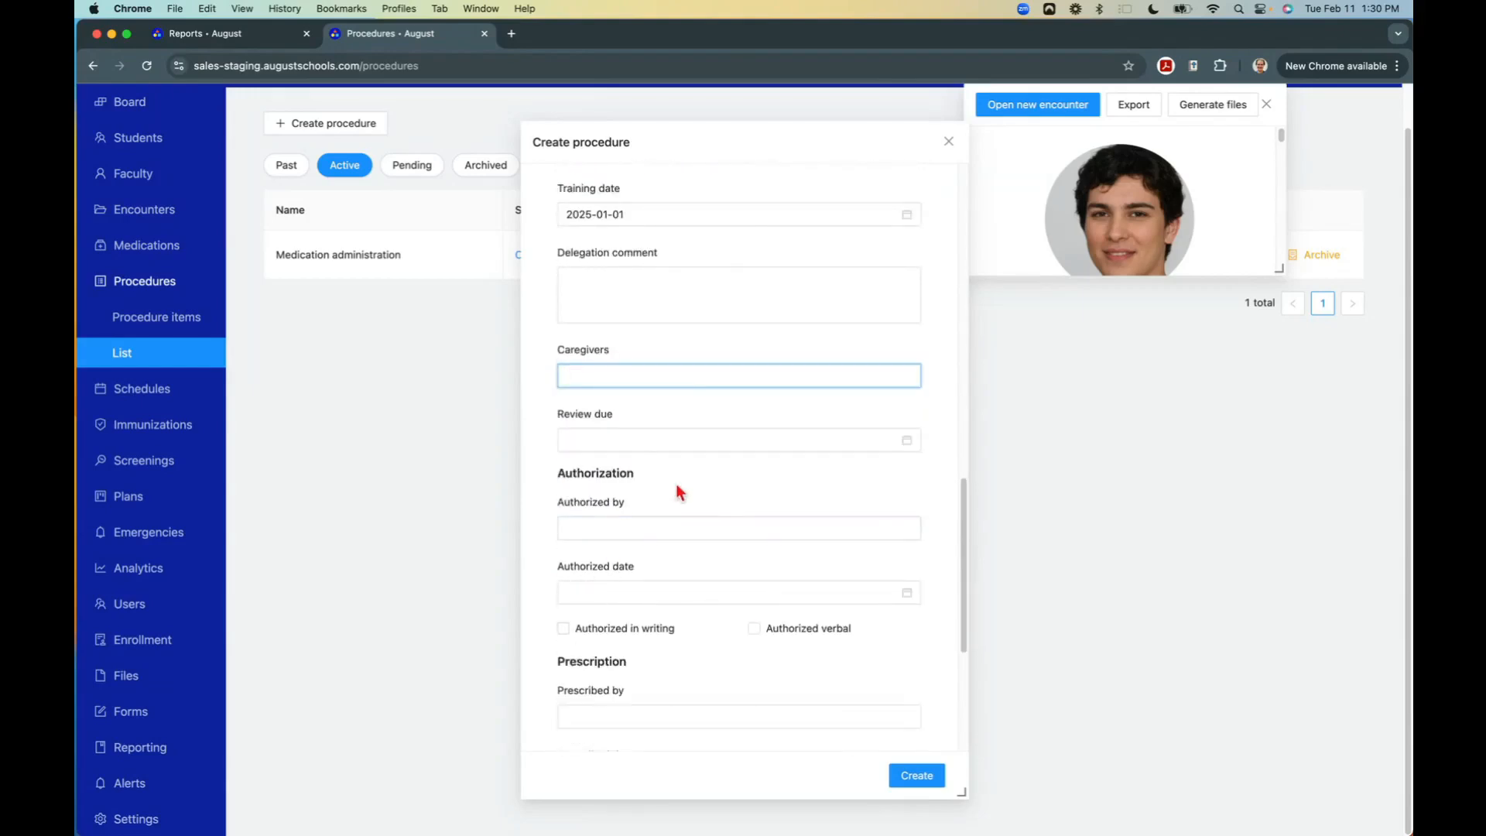
pyautogui.scroll(-1, 639, 464)
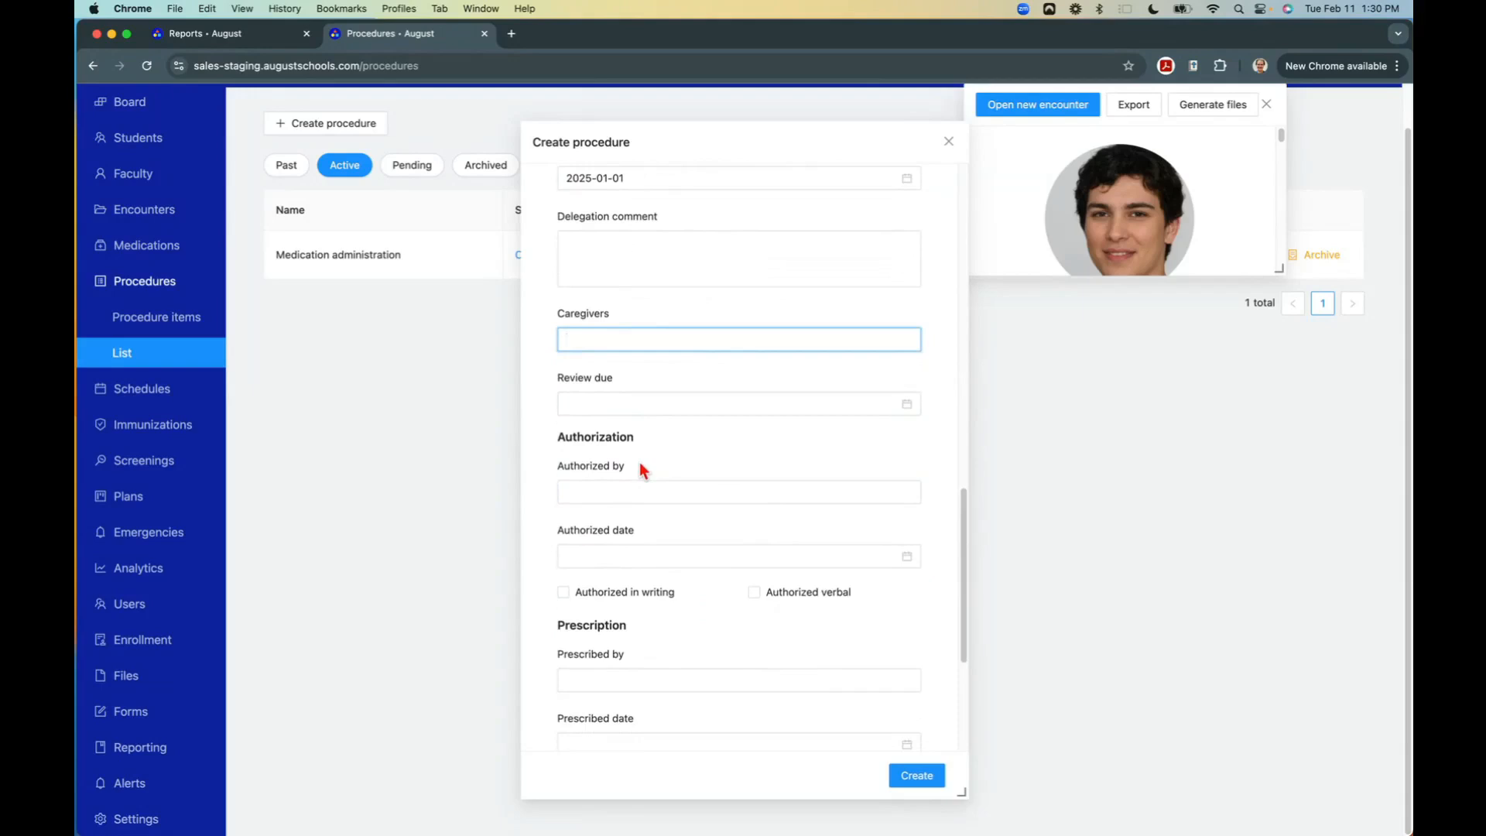
pyautogui.click(606, 491)
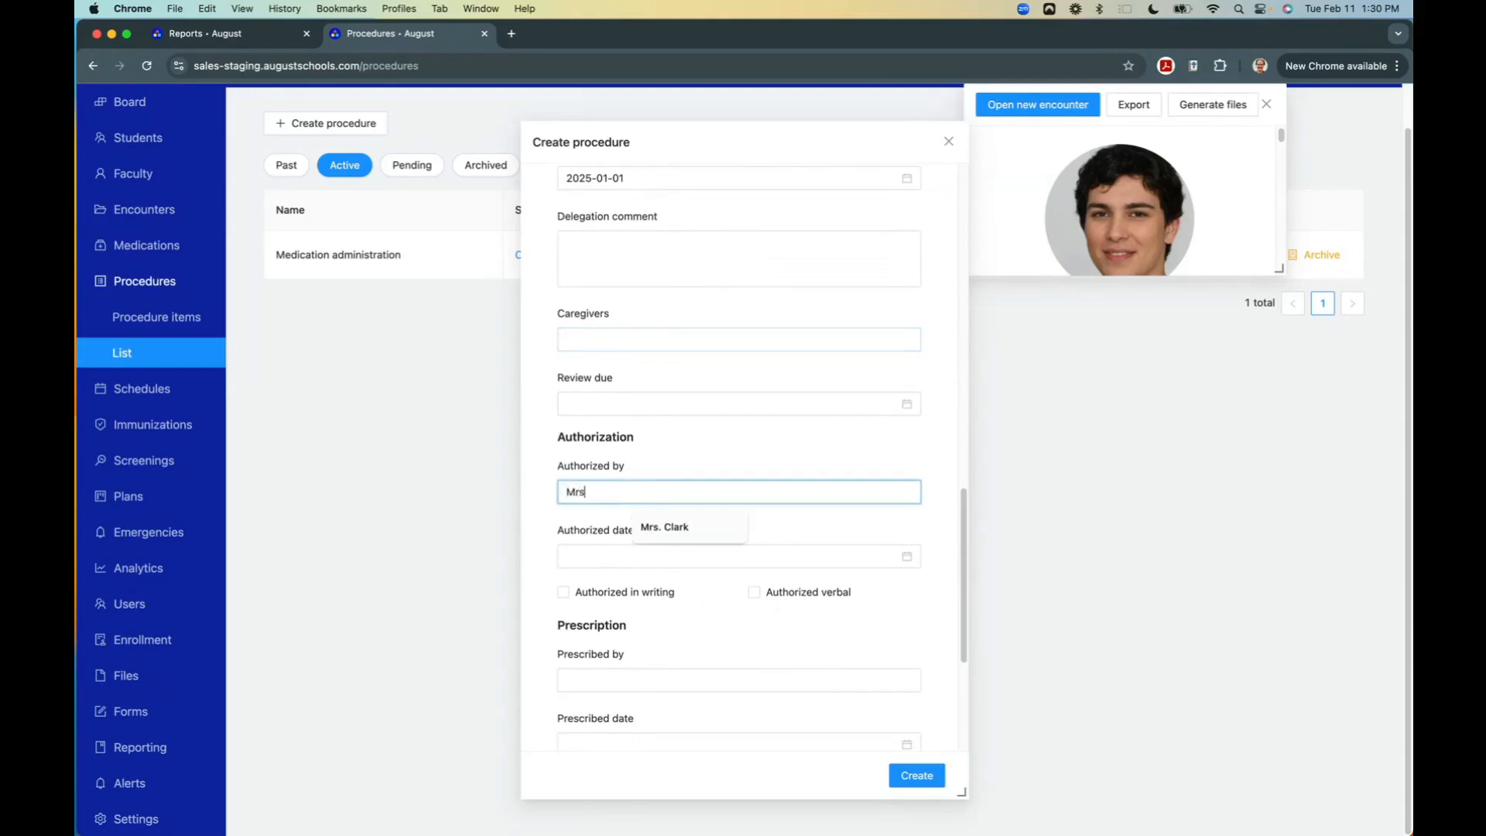
pyautogui.write('Mrs. Clark')
pyautogui.click(617, 551)
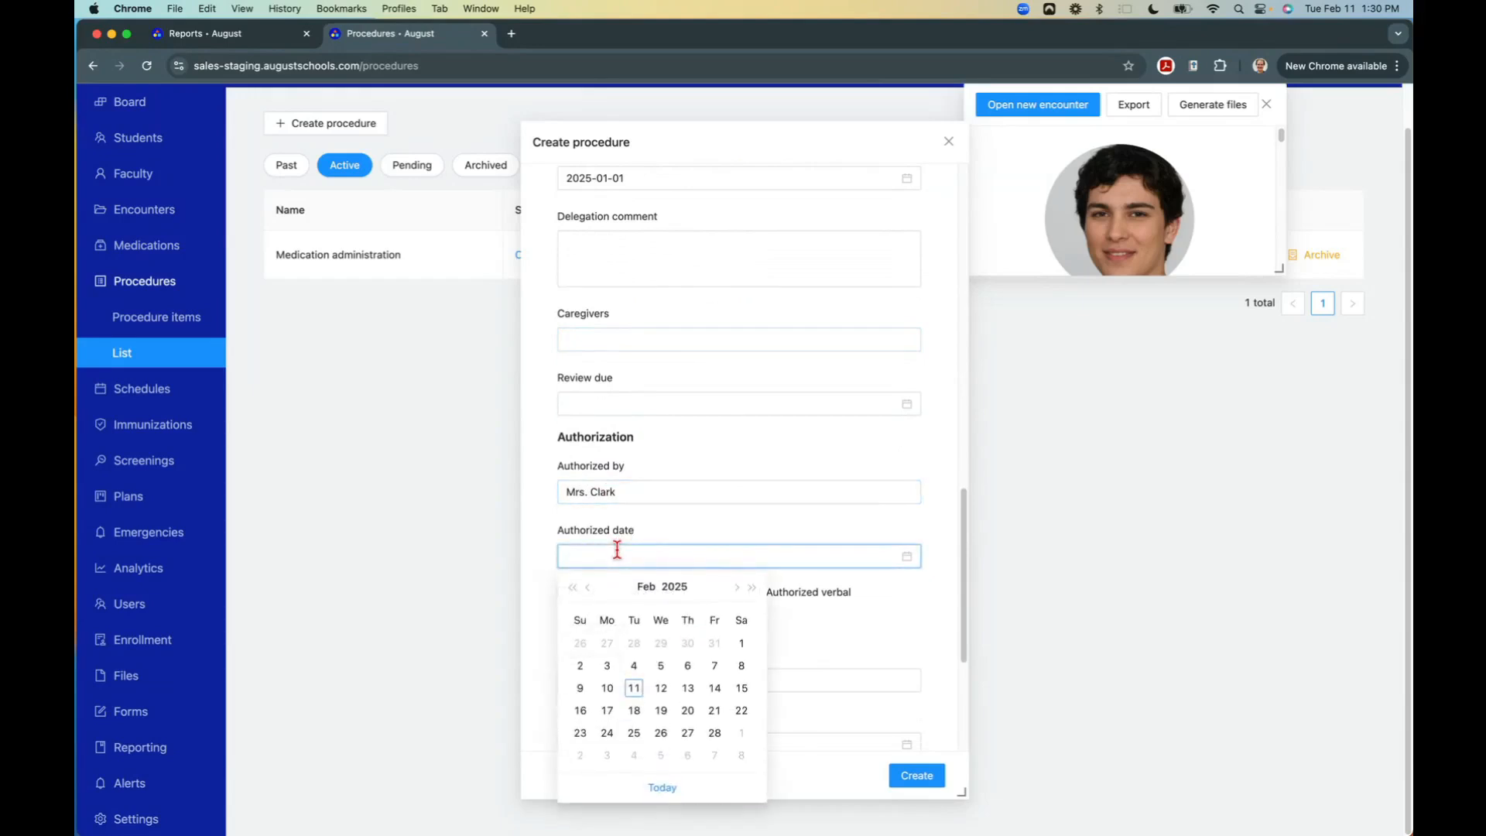
pyautogui.click(588, 587)
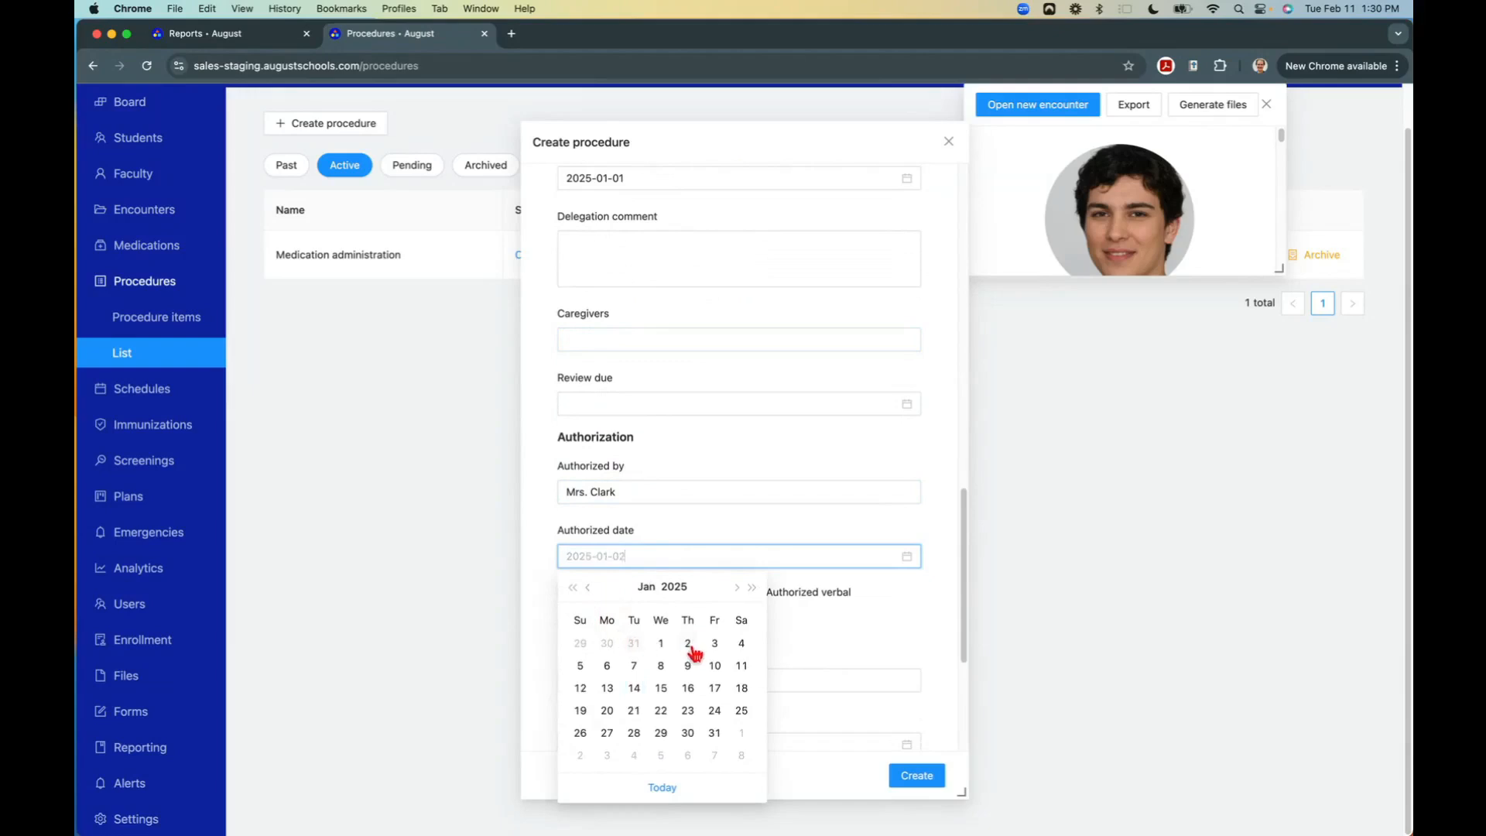
pyautogui.click(661, 644)
pyautogui.click(563, 593)
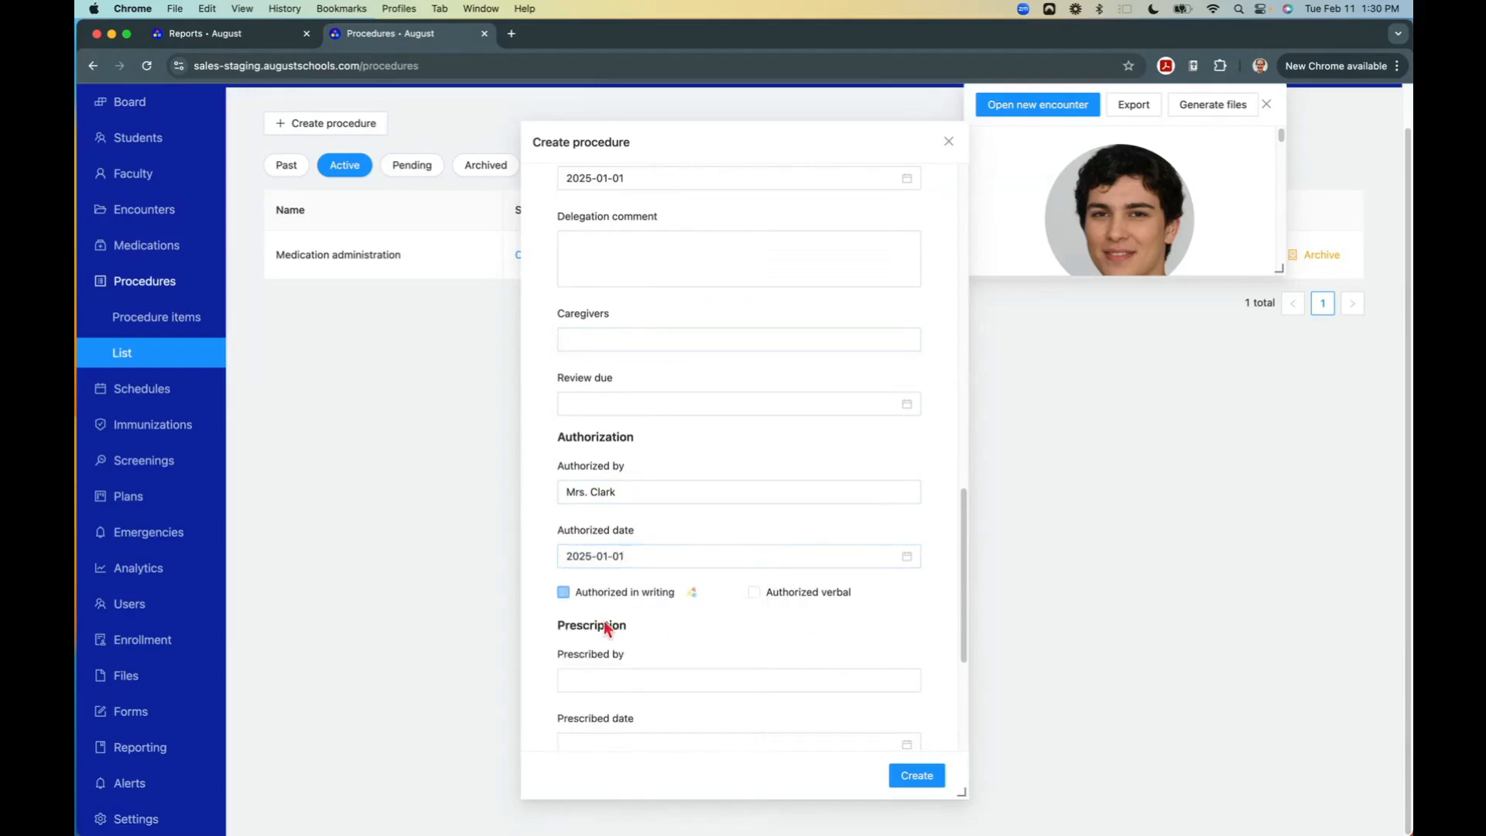
# Fill in the procedure's prescription with the prescriber's name, the date 2025-01-01 and prescribed in writing.
pyautogui.scroll(-3, 681, 648)
pyautogui.click(621, 573)
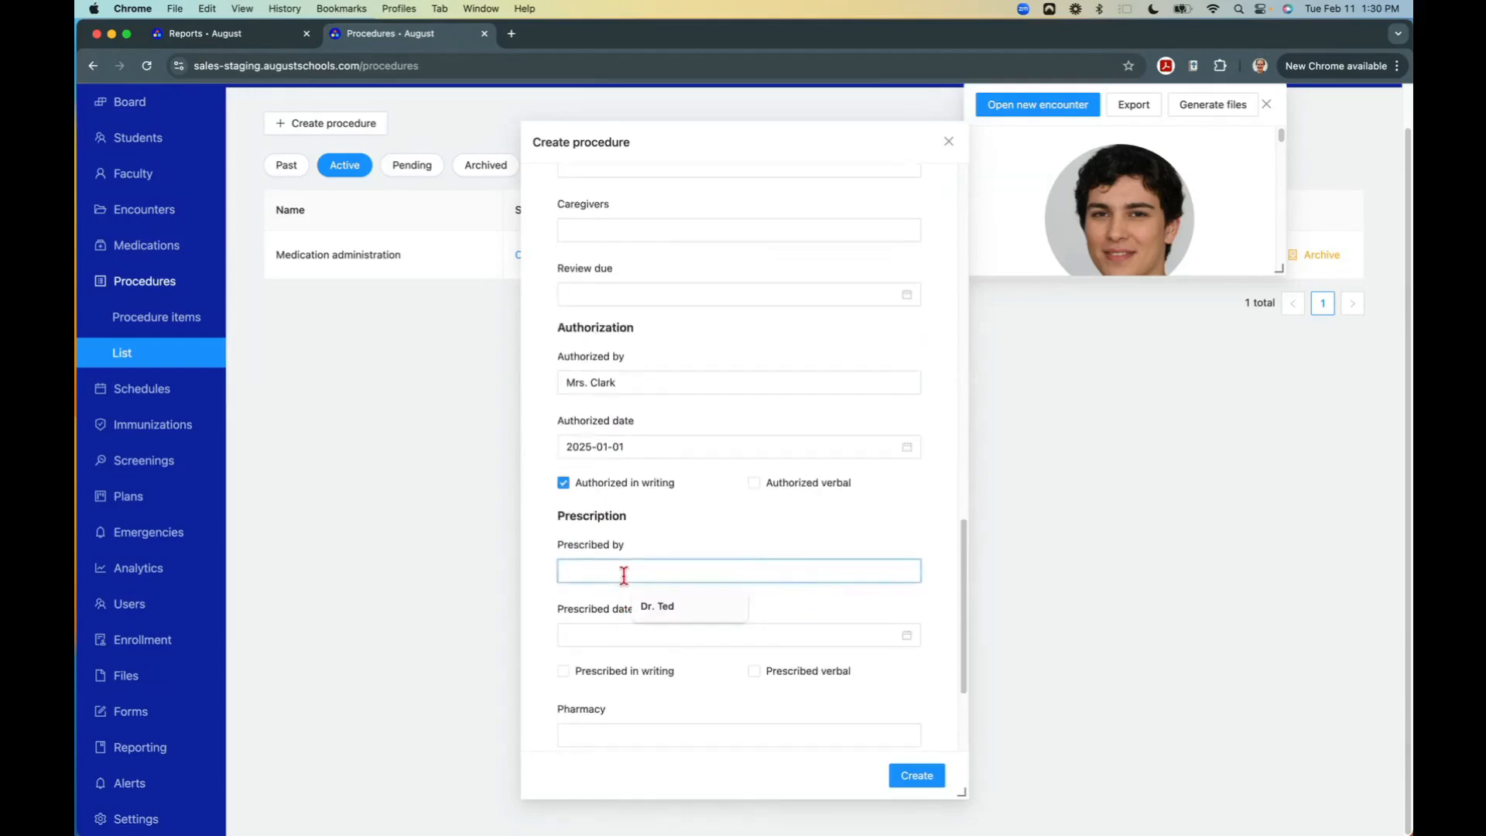
pyautogui.write('Dr. Wi')
pyautogui.click(588, 404)
pyautogui.click(660, 462)
pyautogui.click(631, 672)
# Look over the pharmacy and discontinuation fields and review the completed authorization and prescription entries.
pyautogui.scroll(-2, 716, 683)
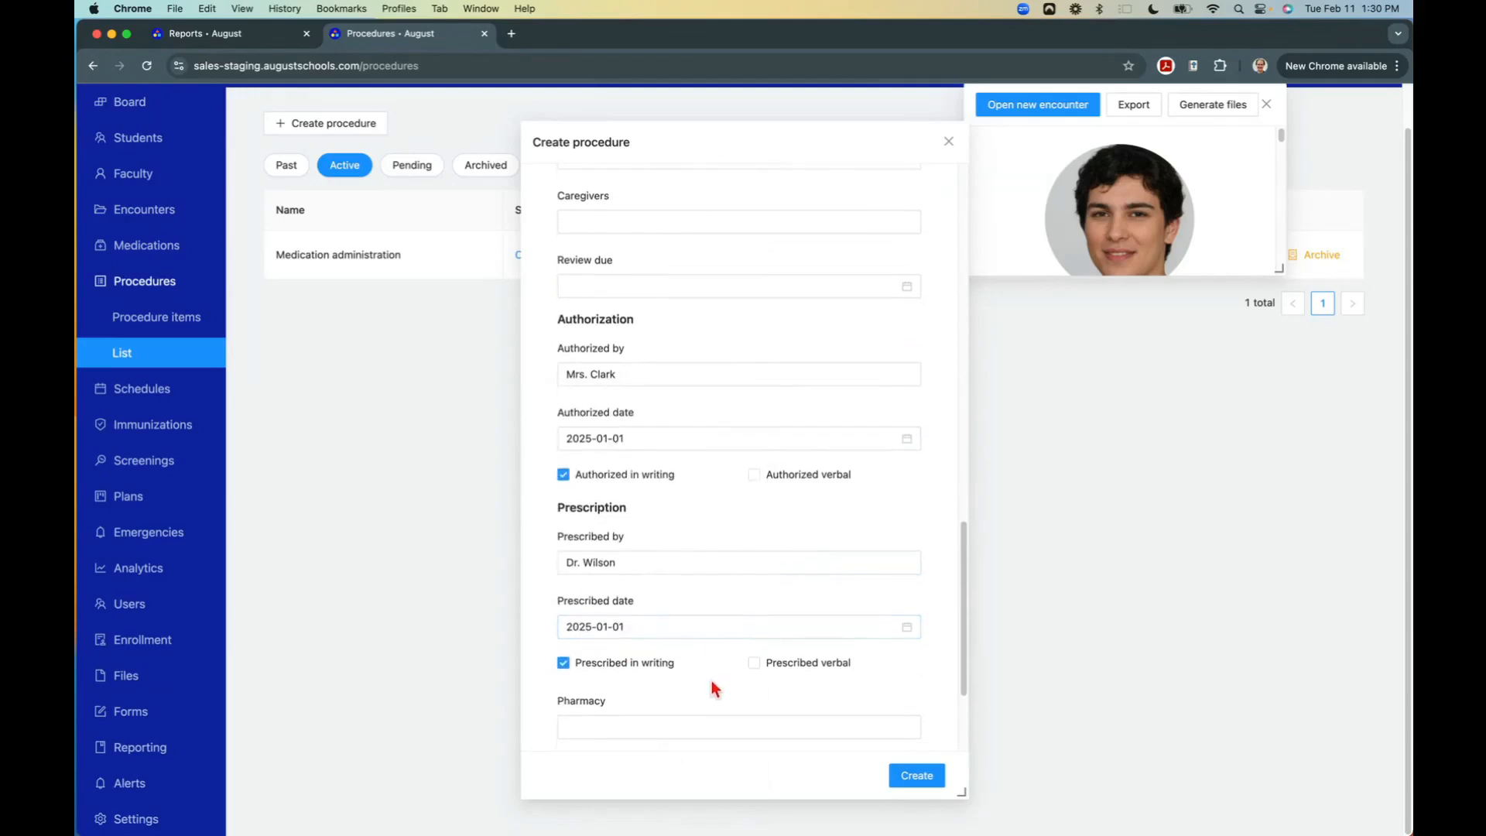
pyautogui.scroll(-3, 716, 691)
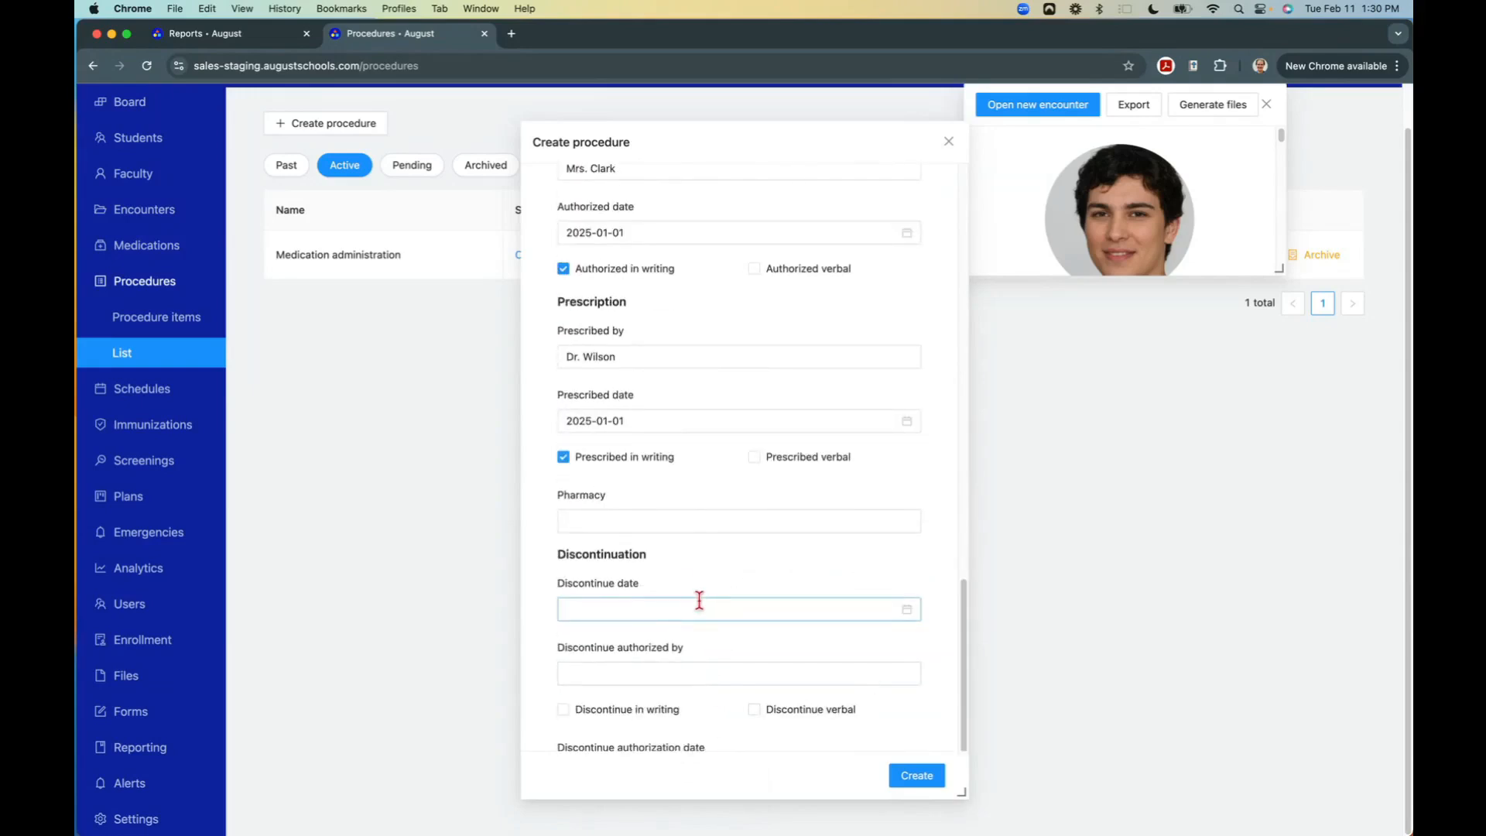
pyautogui.scroll(-3, 701, 604)
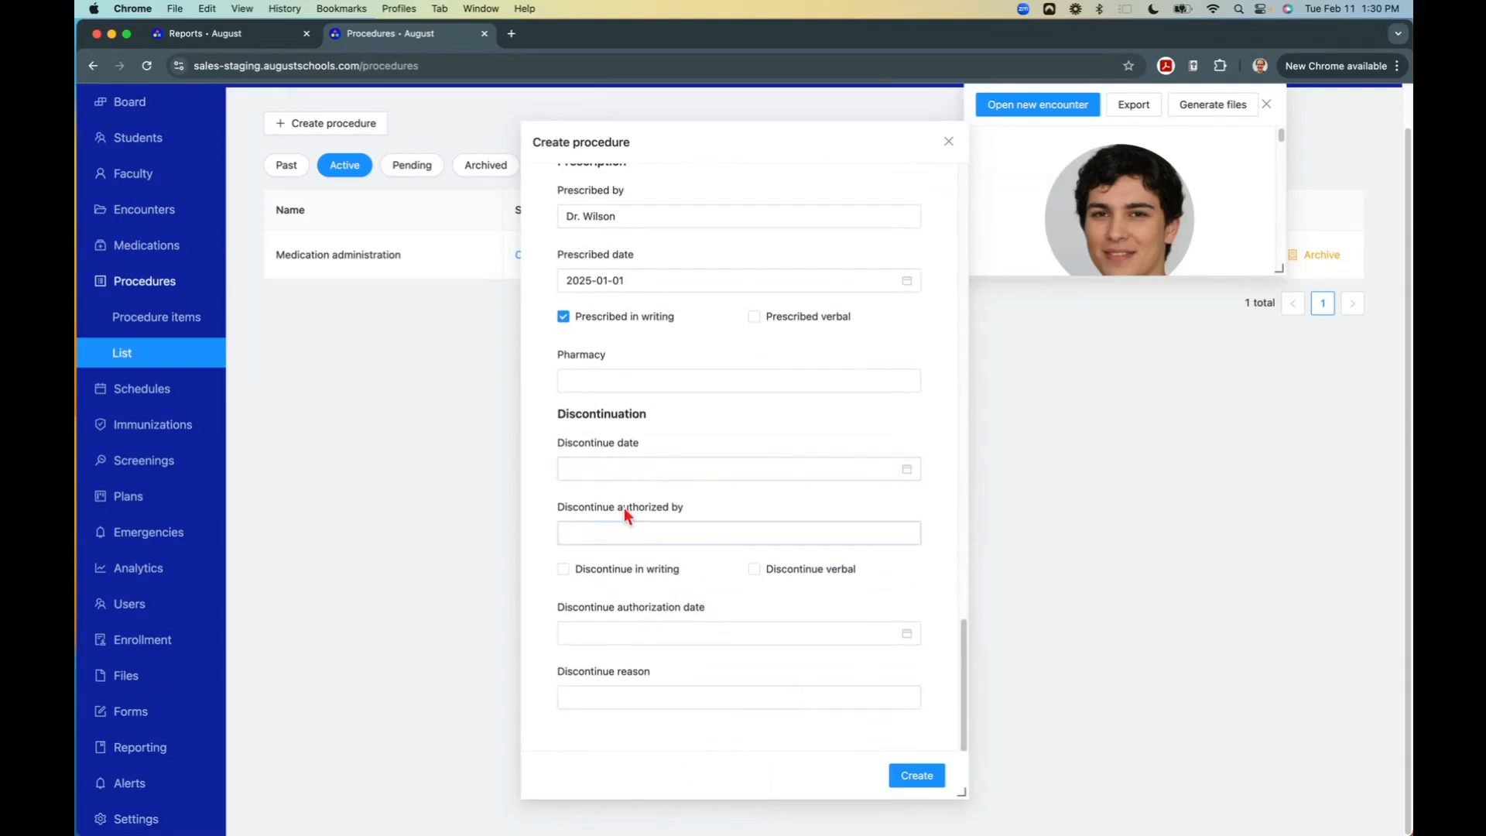
pyautogui.scroll(2, 707, 438)
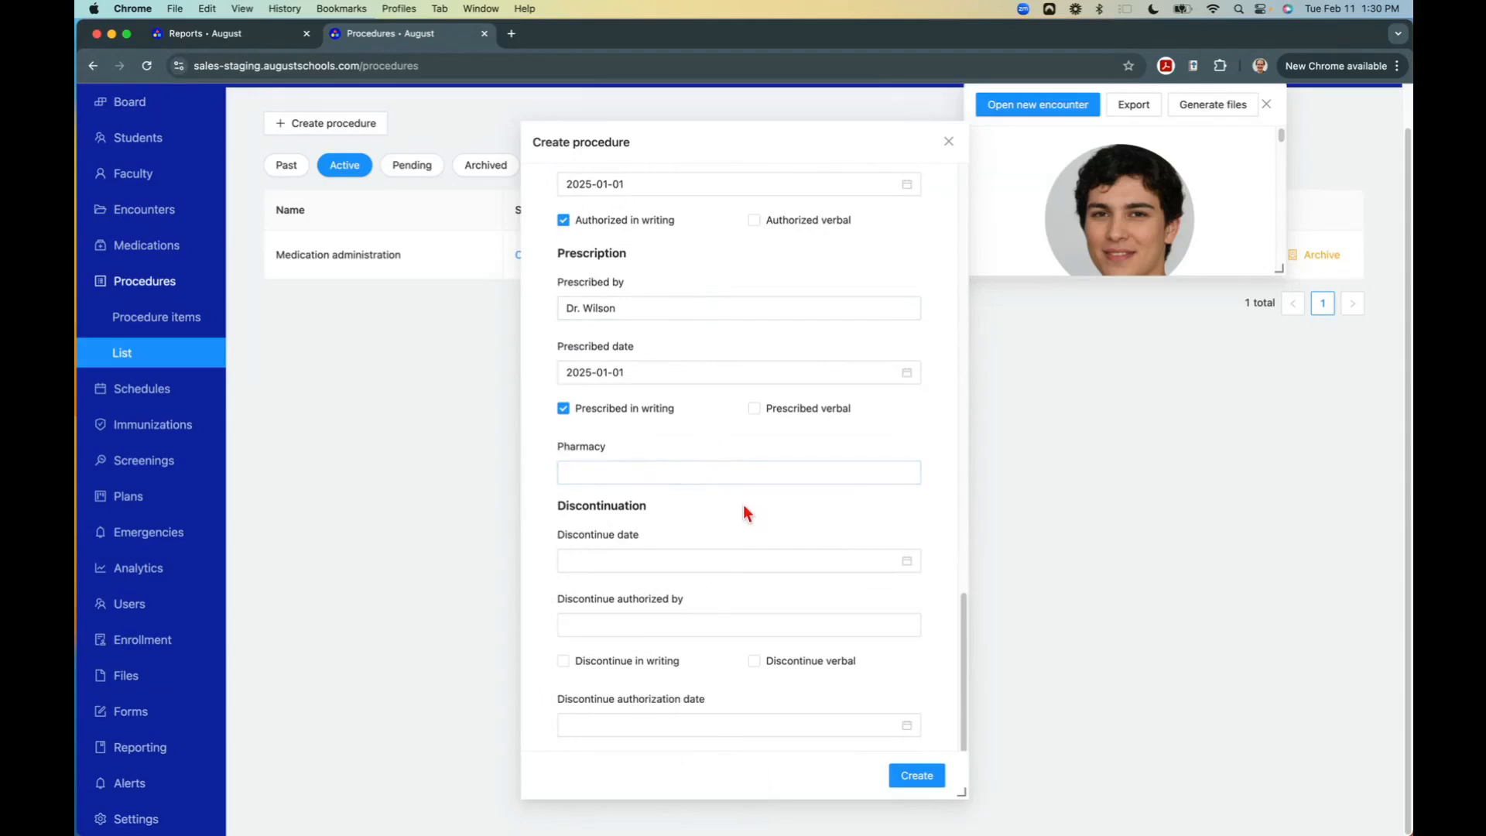
pyautogui.scroll(4, 746, 513)
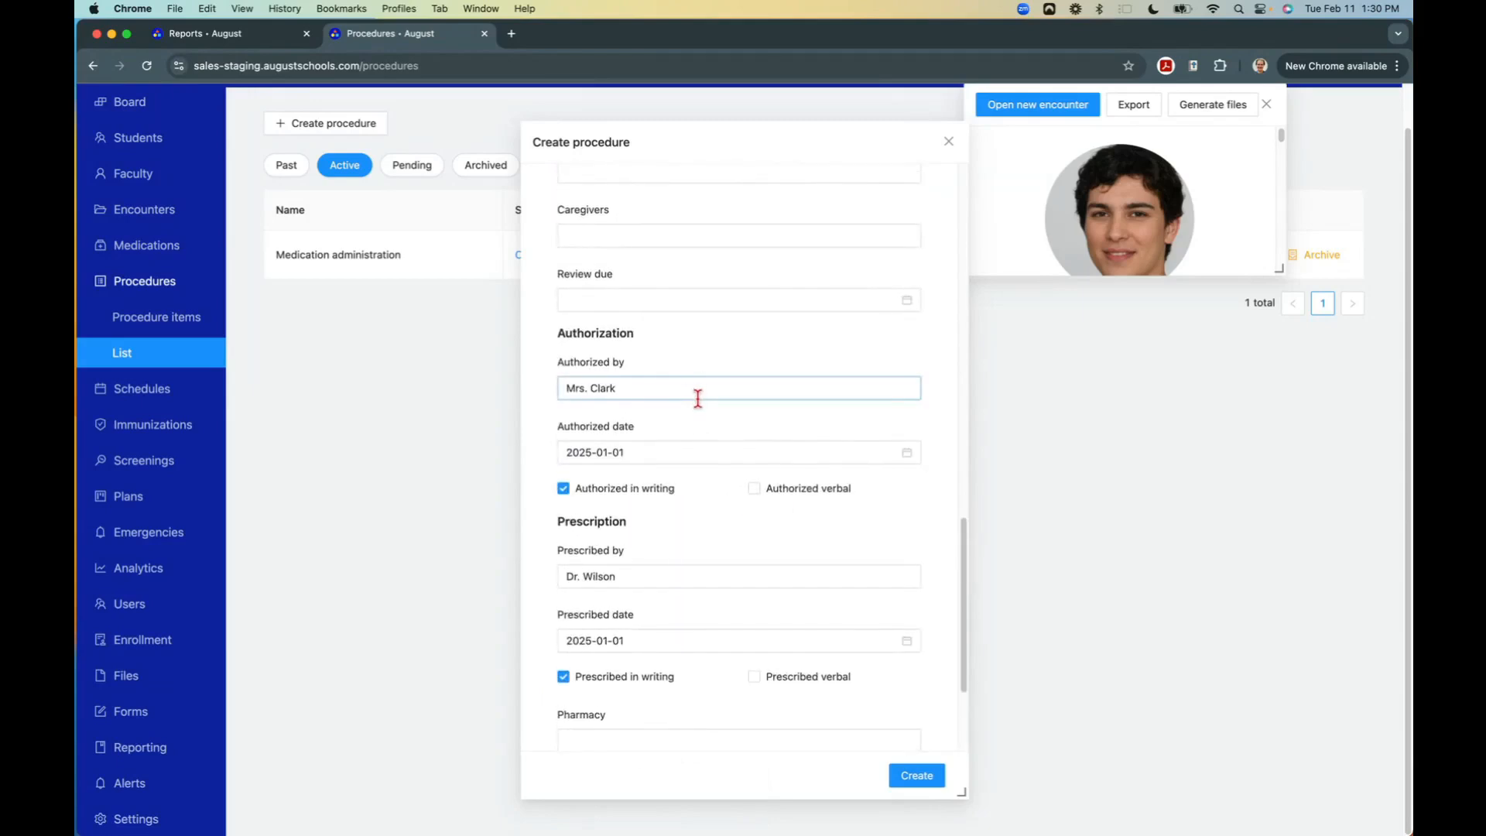
pyautogui.scroll(1, 697, 398)
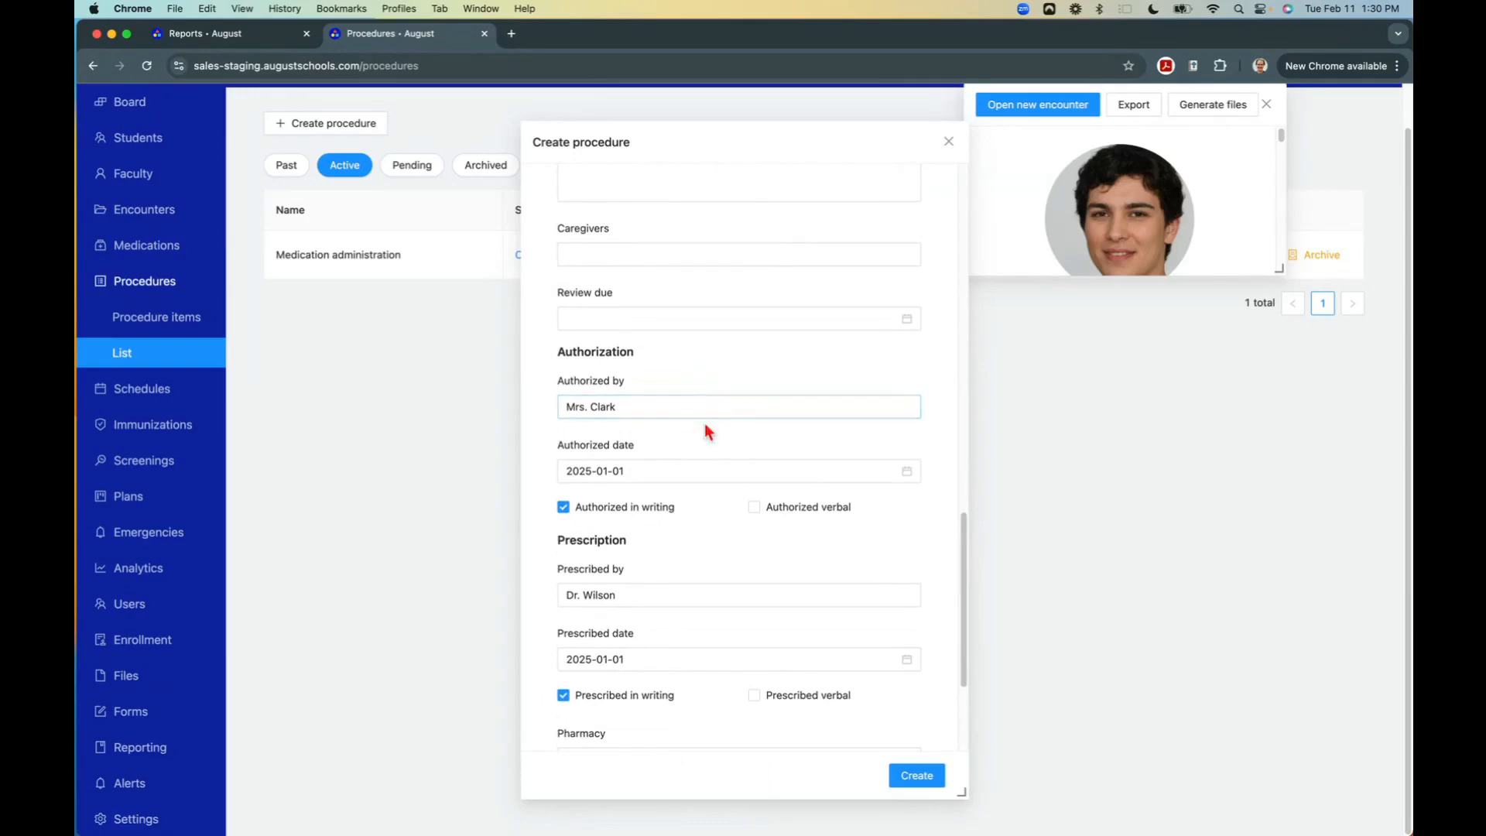
# Create the daily blood sugar checks procedure from the completed form and close the creation dialog.
pyautogui.scroll(1, 703, 426)
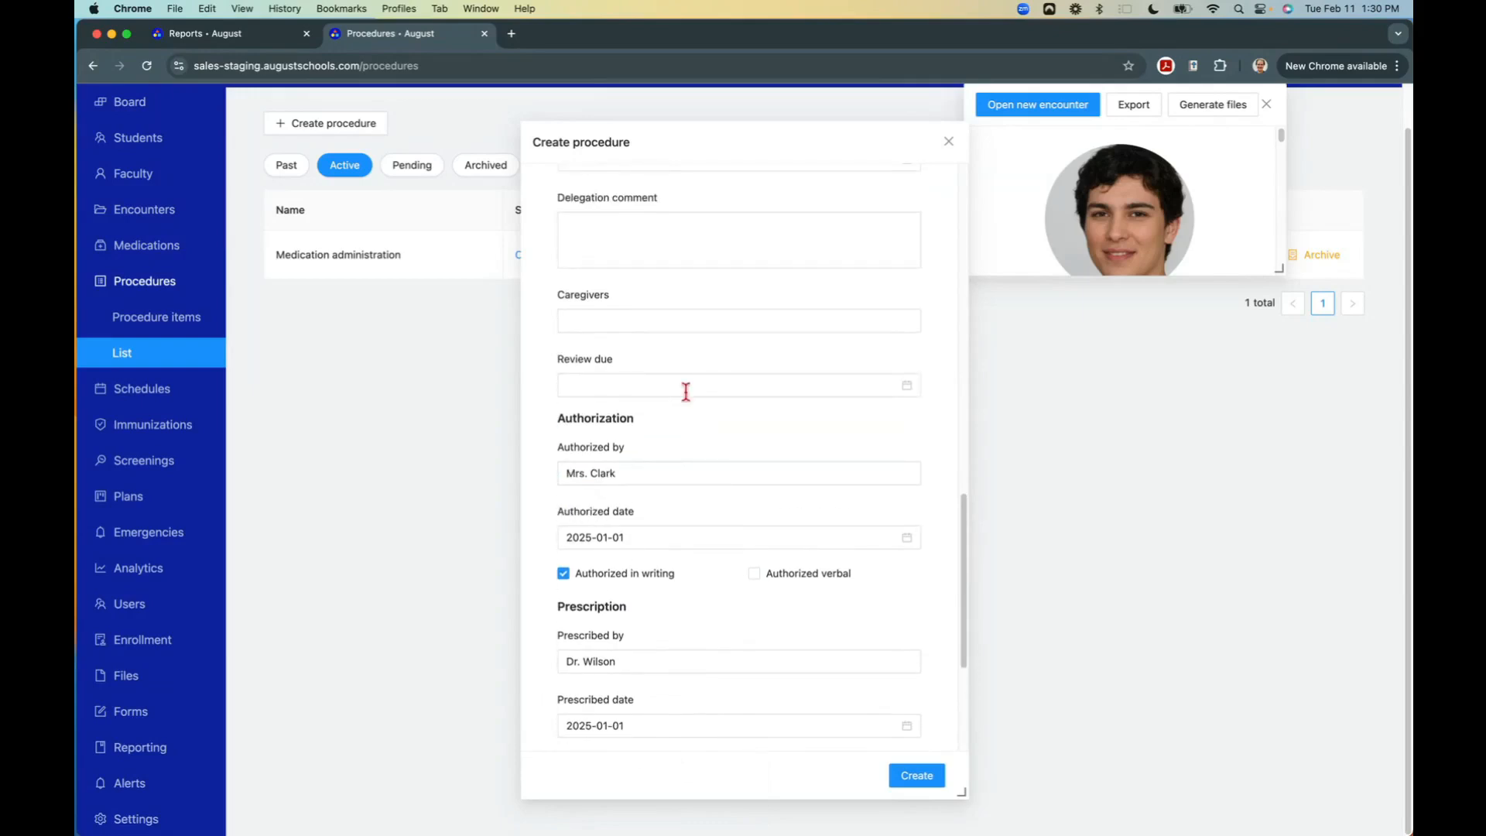
pyautogui.click(920, 782)
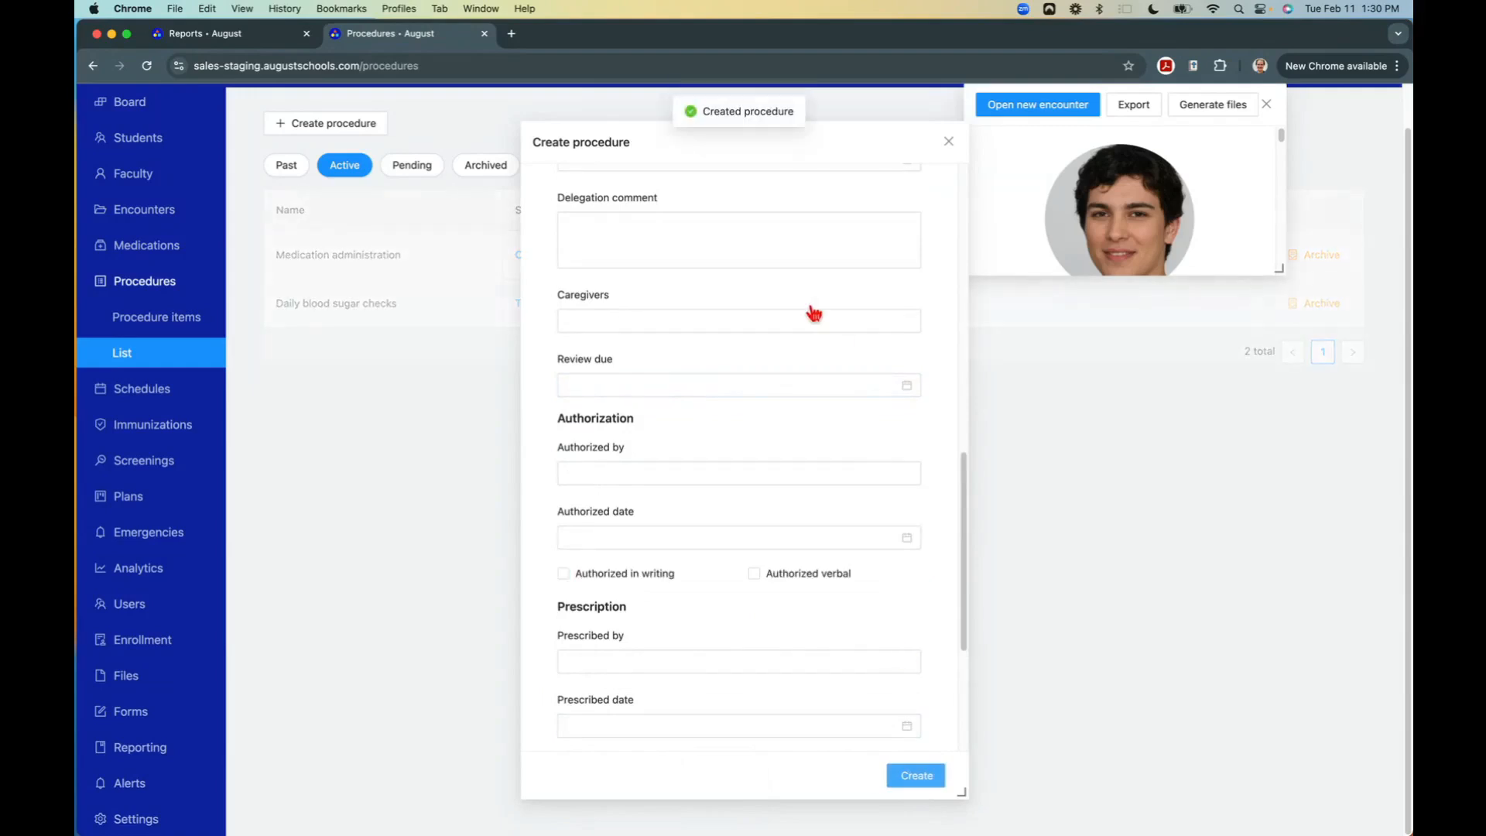
pyautogui.click(948, 142)
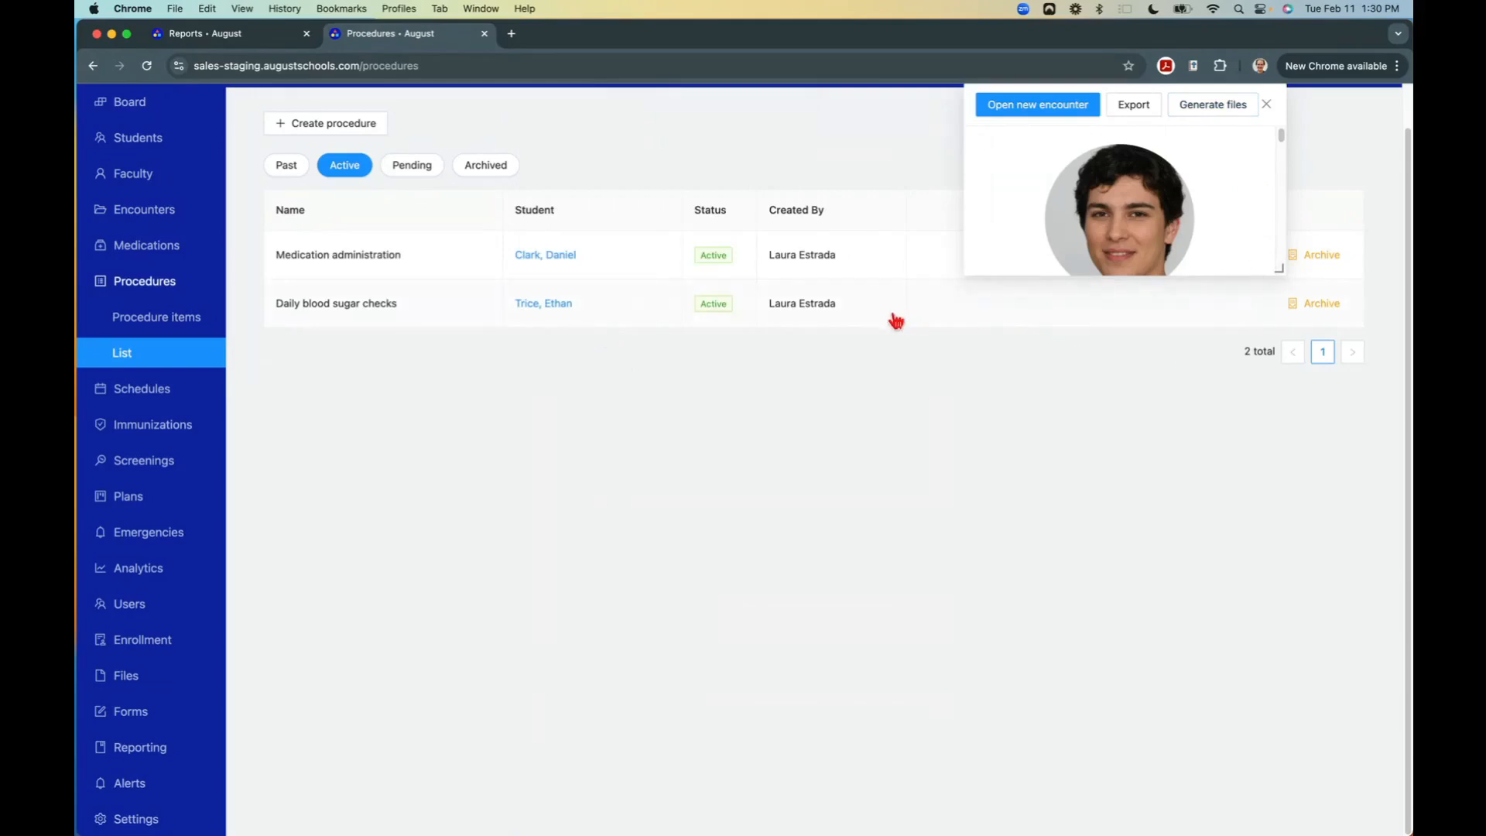
# Open the Daily blood sugar checks procedure, dismiss the student summary pop-up and review its dates, medications, schedules, delegation and authorization.
pyautogui.click(435, 313)
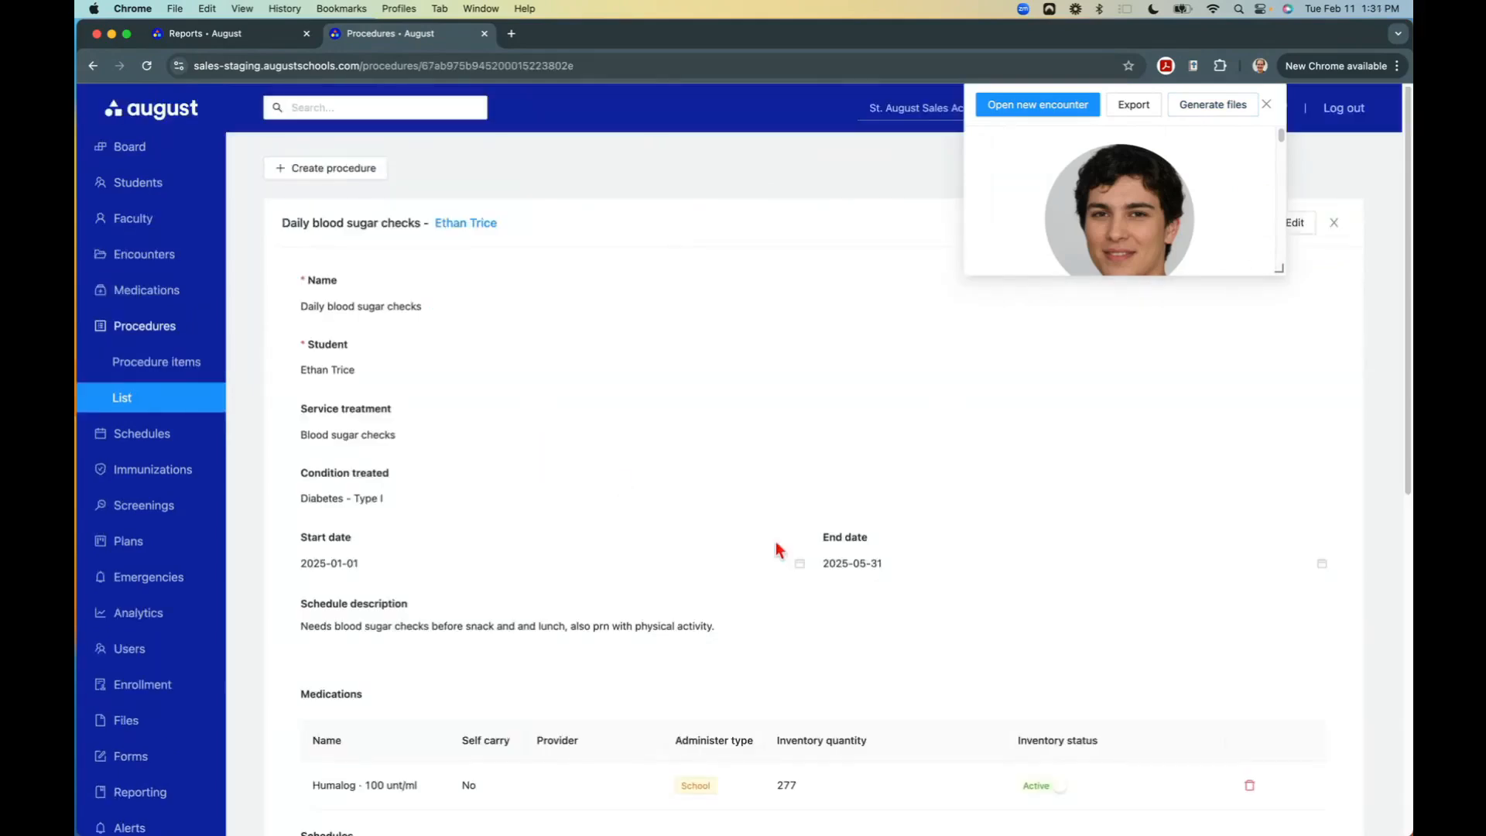
pyautogui.scroll(-2, 586, 521)
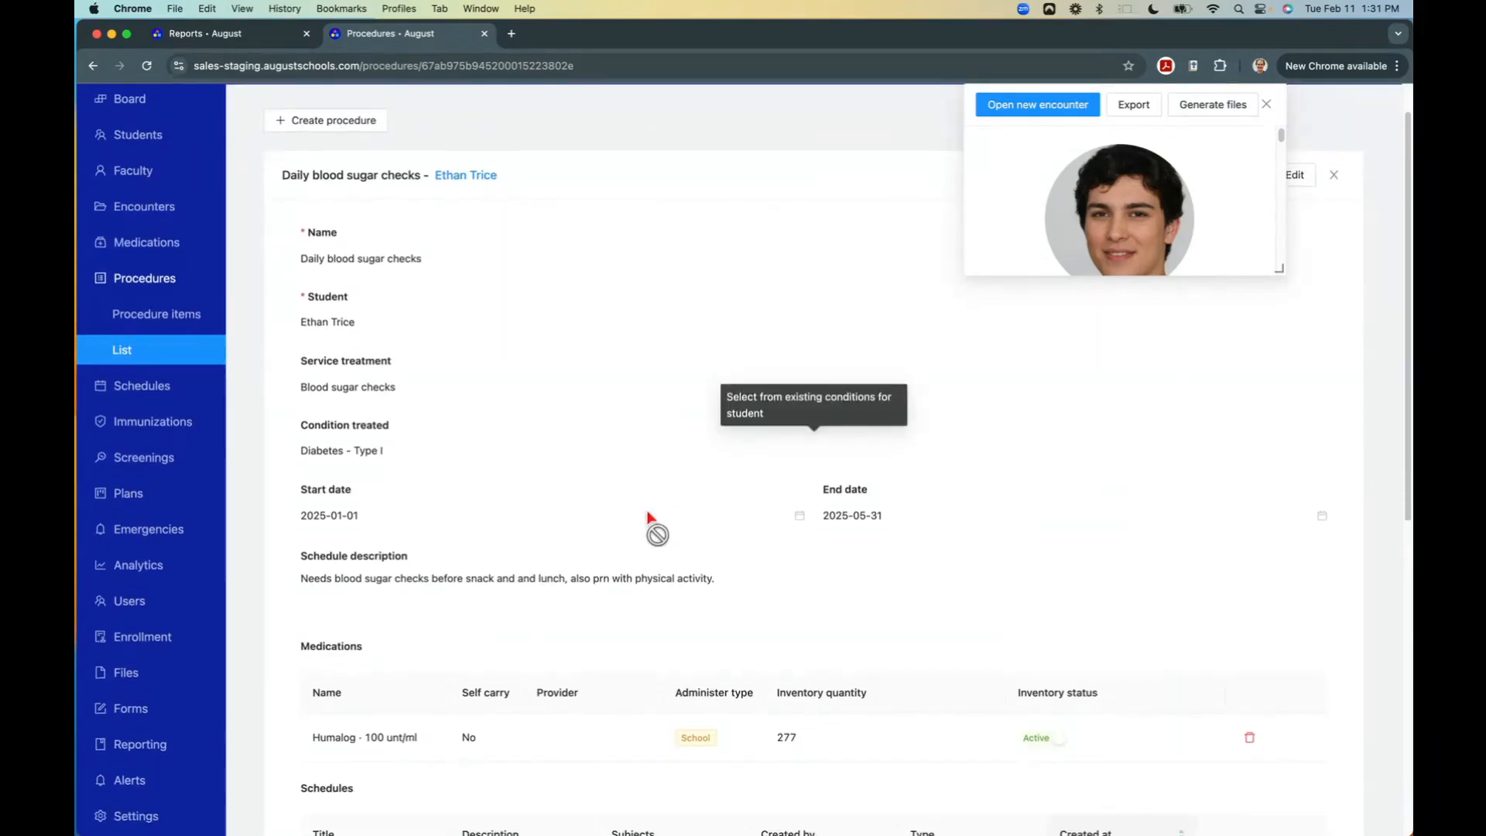
pyautogui.scroll(-5, 693, 480)
pyautogui.scroll(-5, 689, 485)
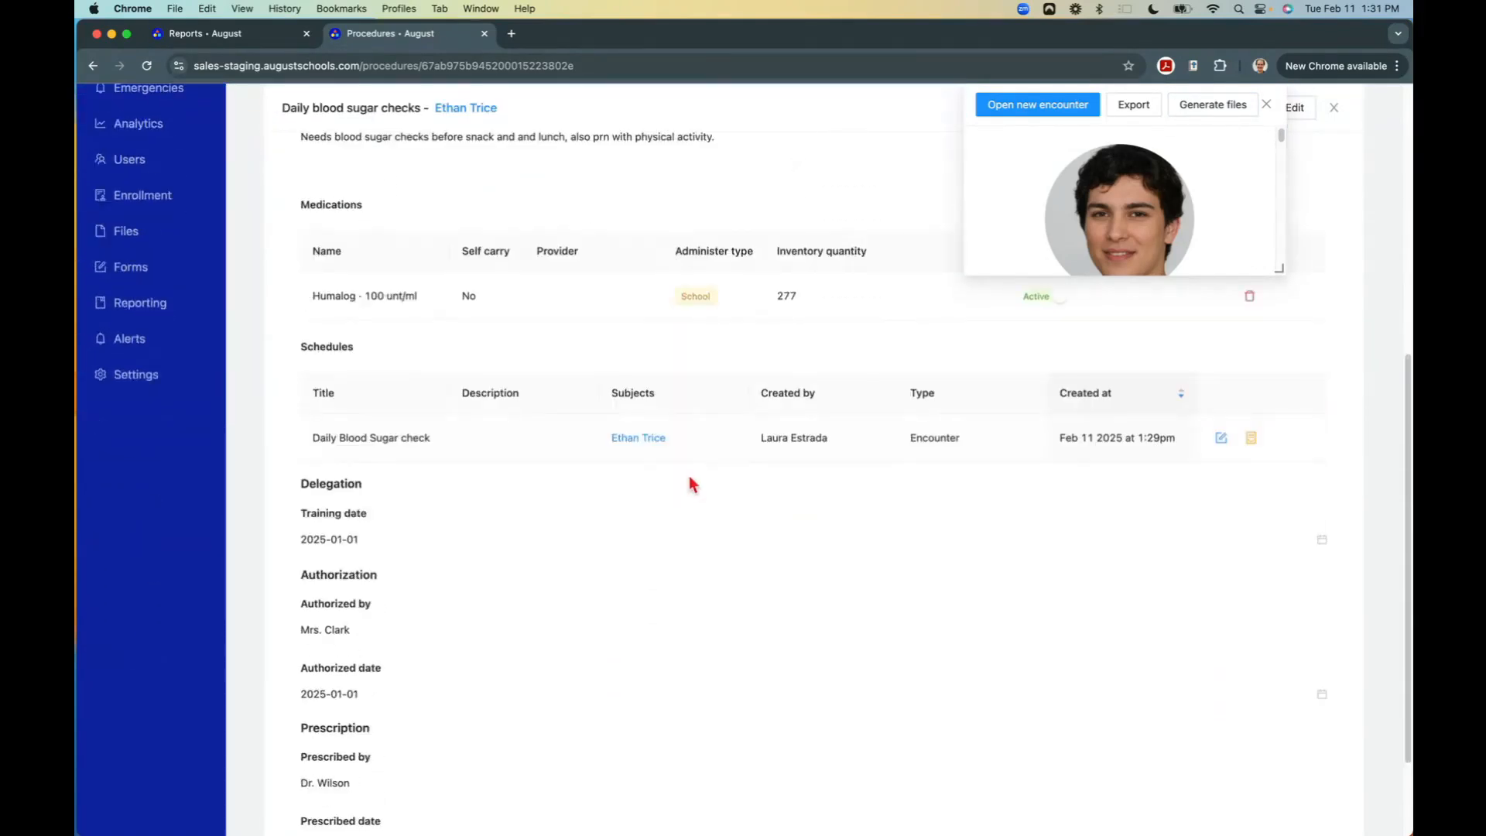
pyautogui.scroll(5, 690, 483)
pyautogui.scroll(5, 691, 475)
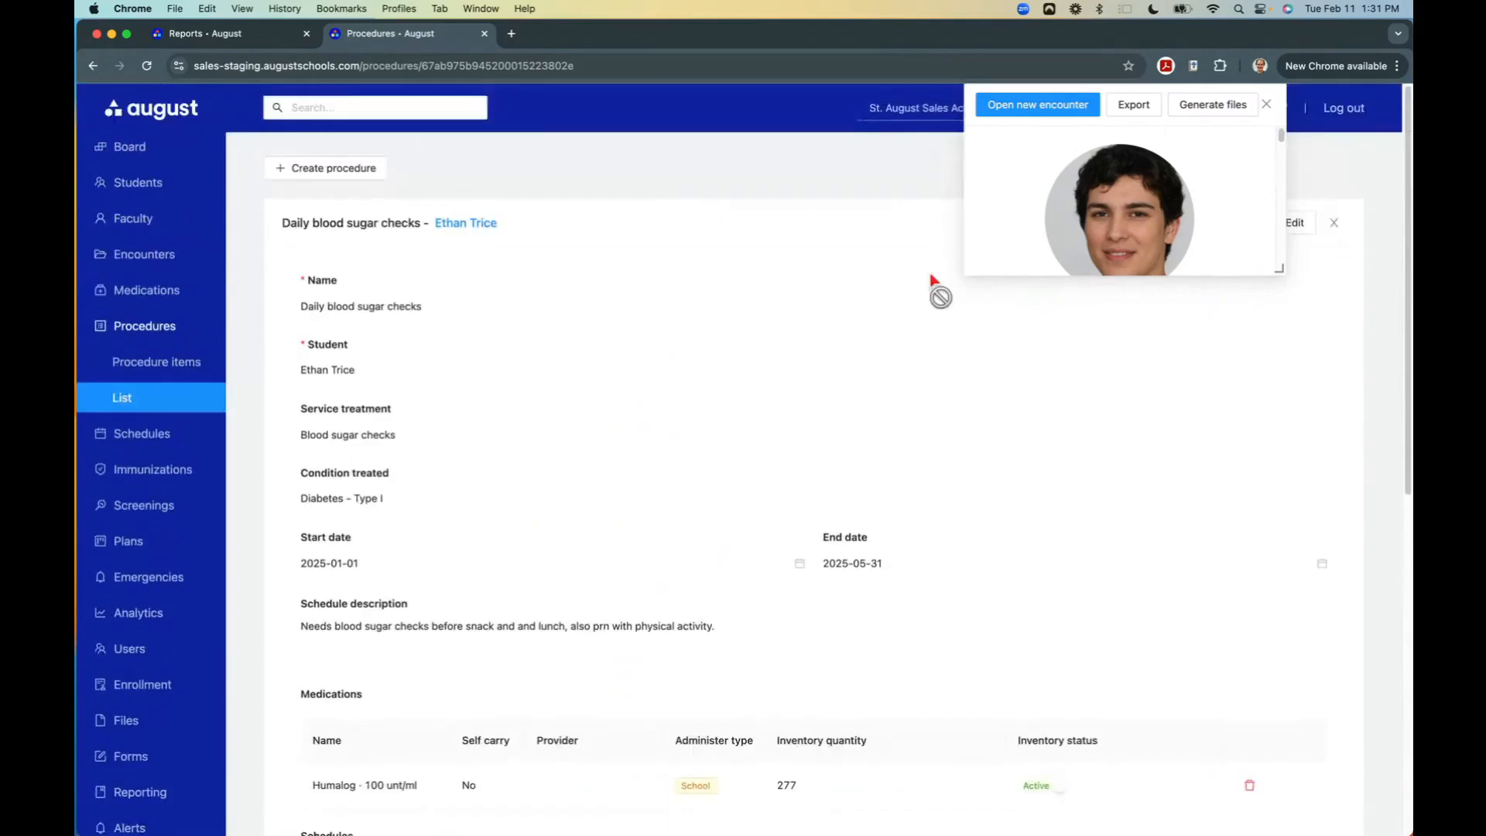
pyautogui.click(1266, 105)
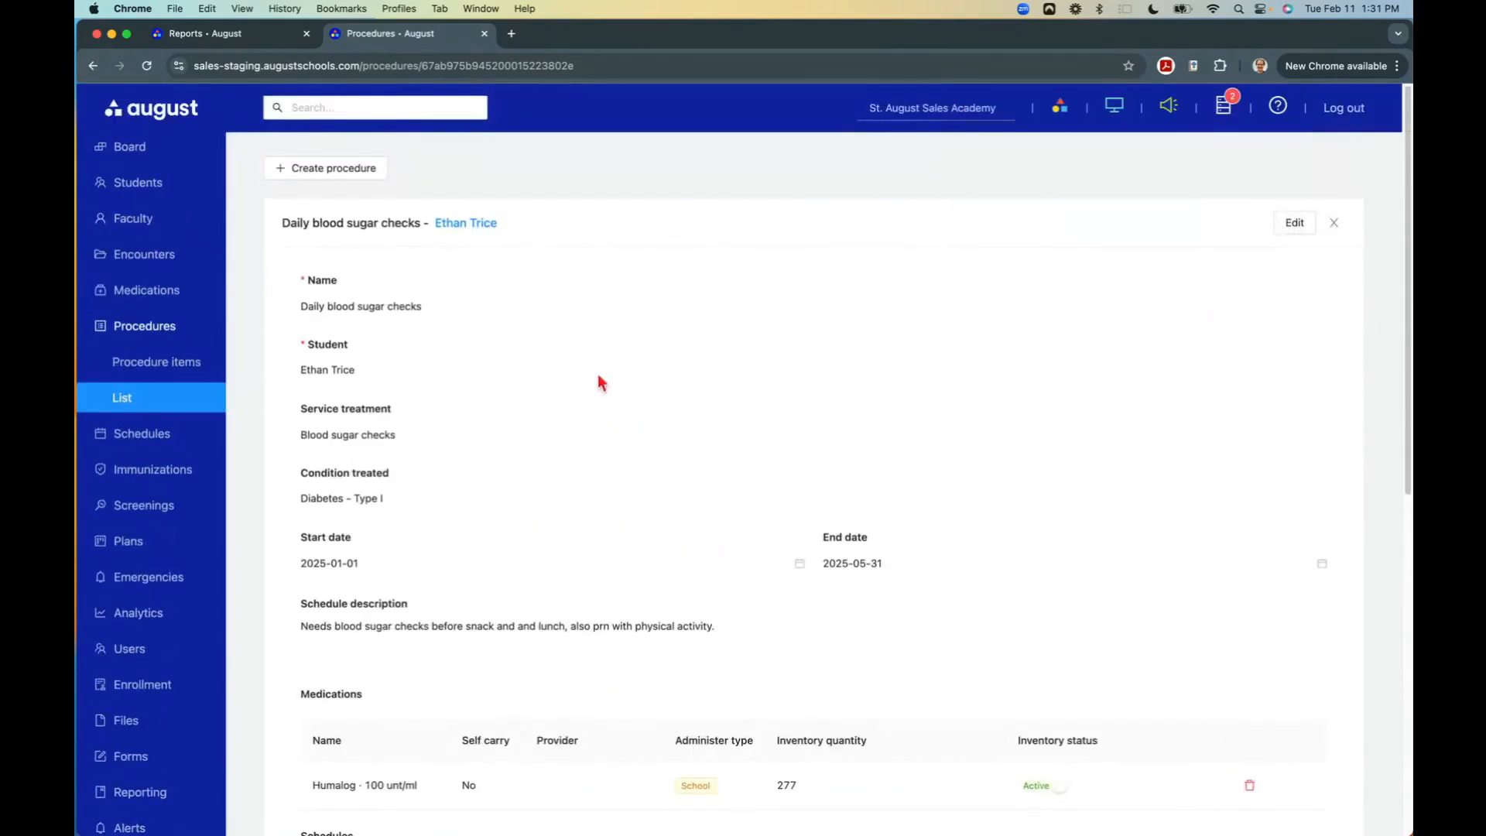
pyautogui.scroll(-3, 591, 570)
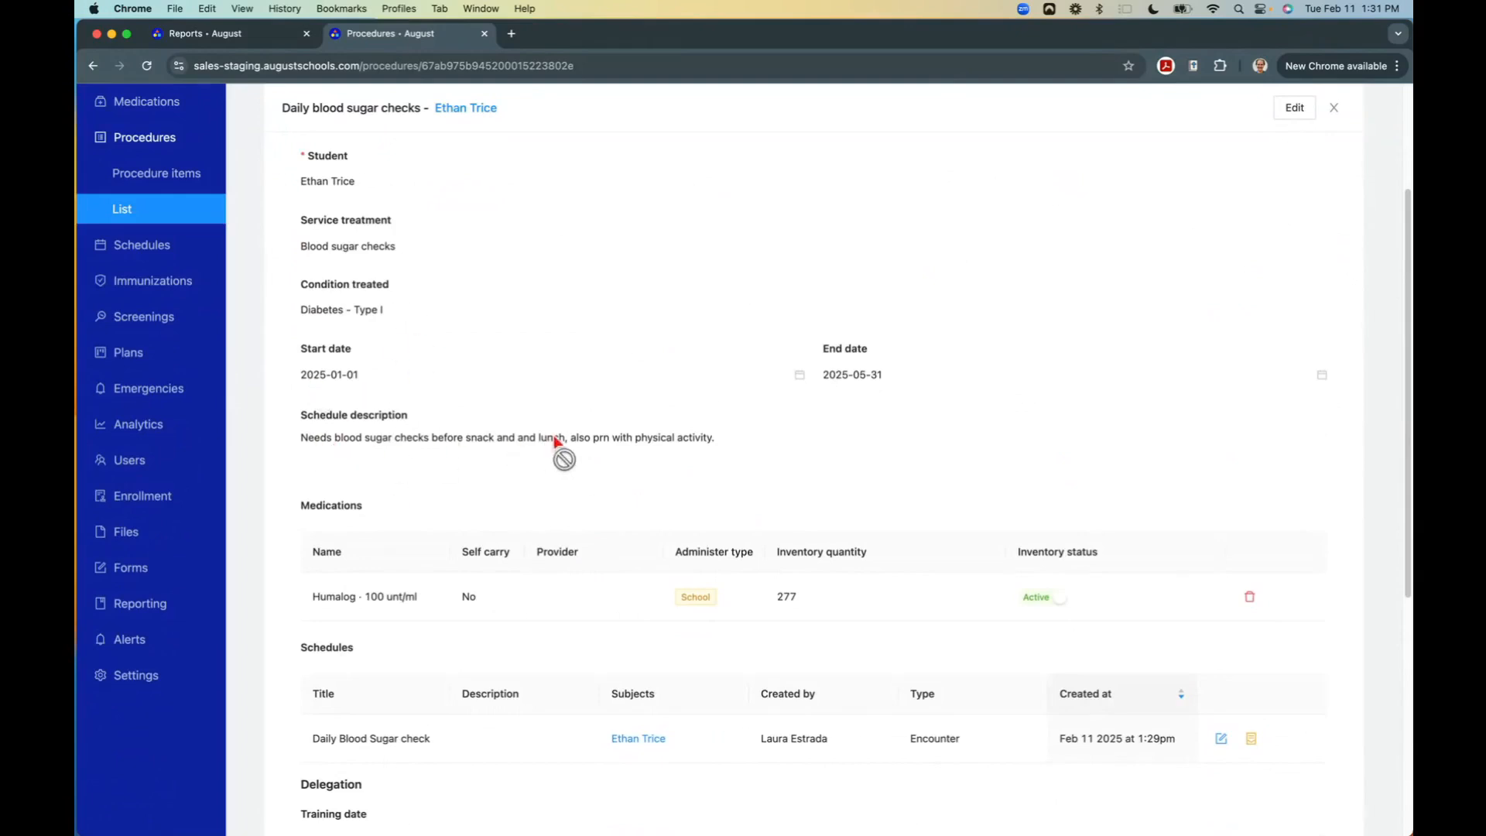
pyautogui.scroll(3, 531, 409)
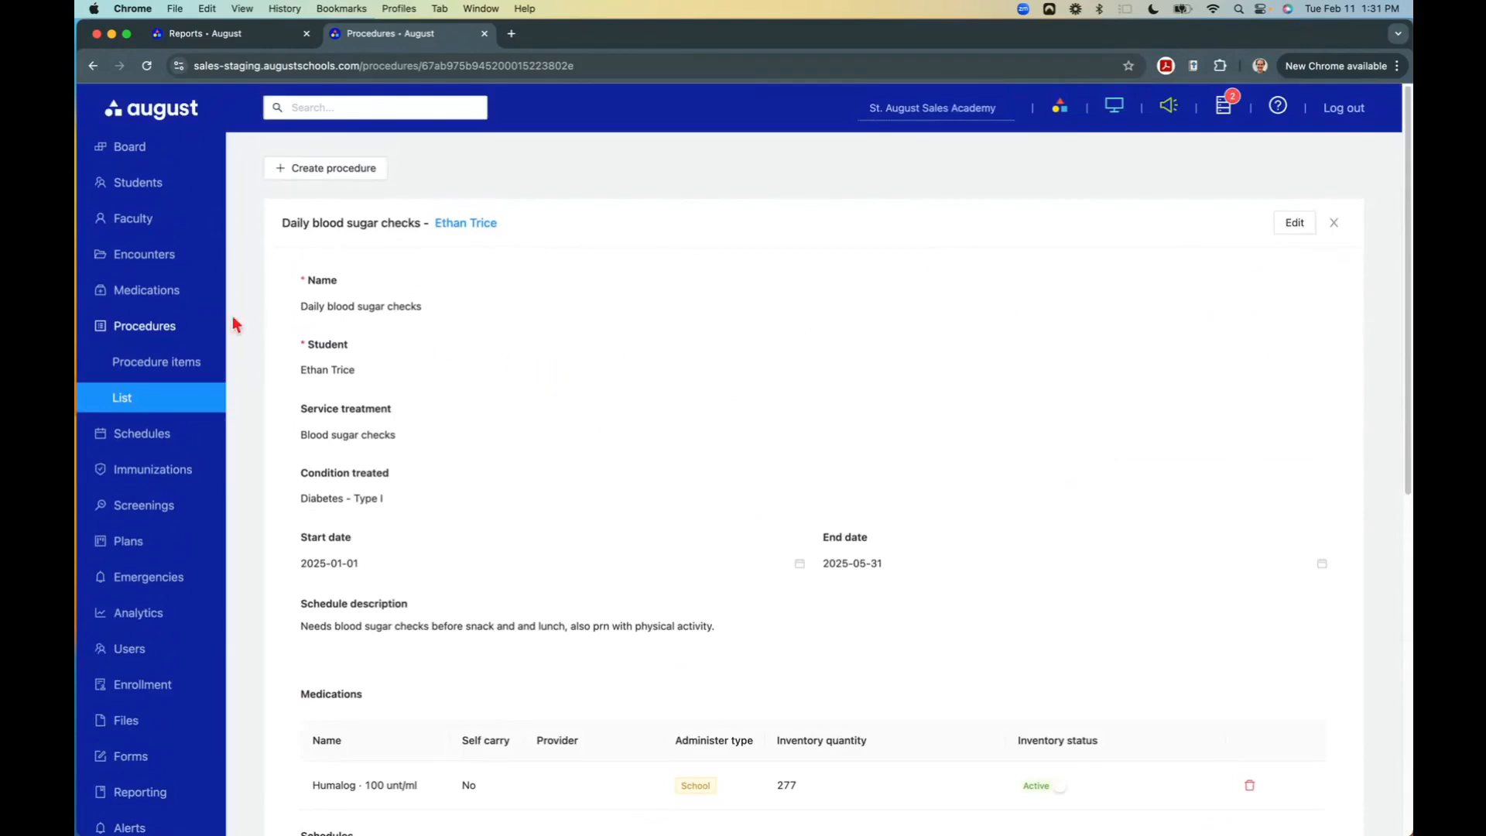
# Check the blood sugar checks in today's procedure items, then in the board's daily agenda, upcoming administrations and scheduled items.
pyautogui.click(128, 370)
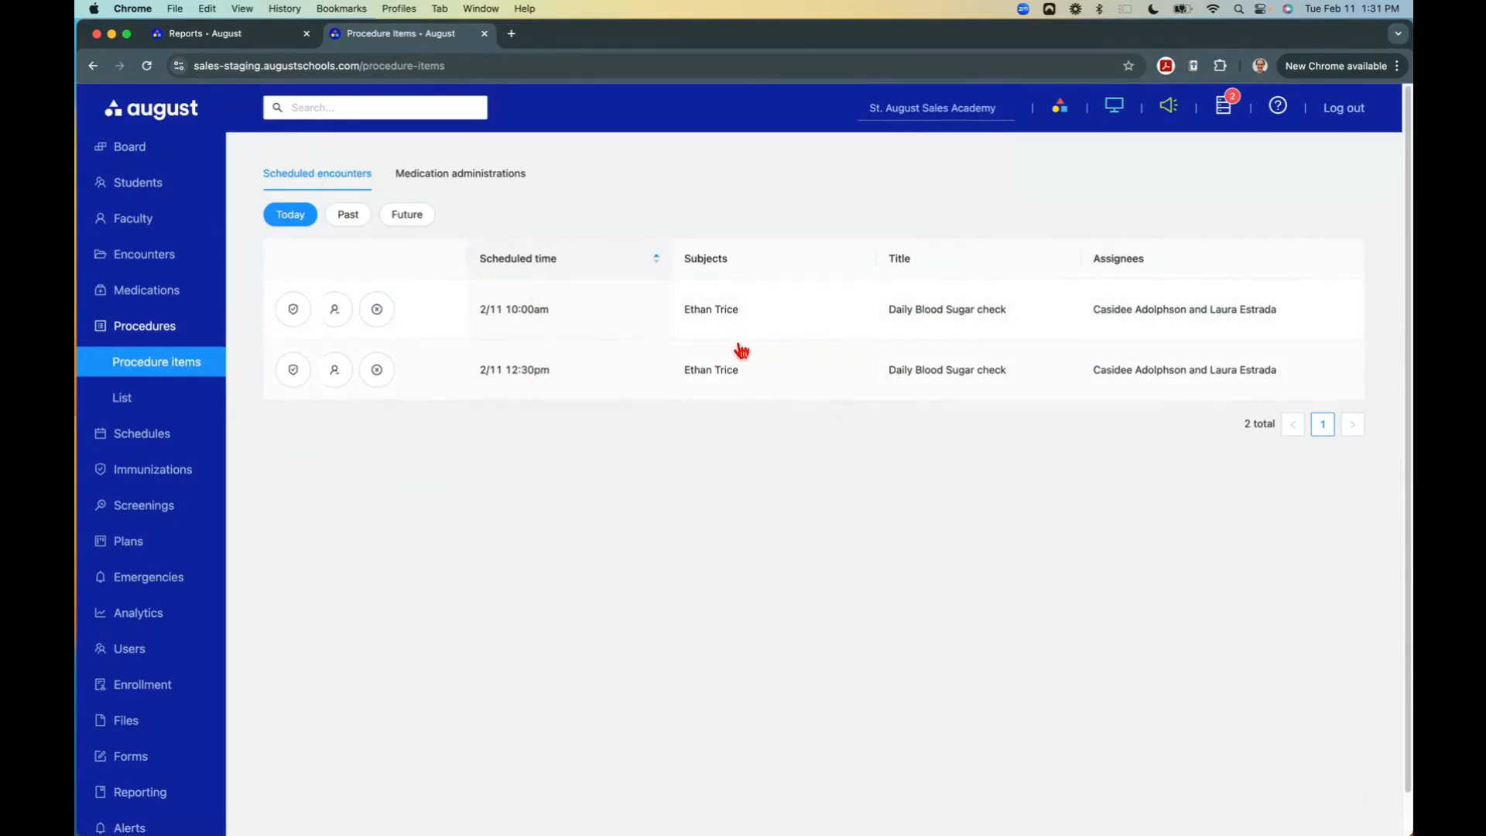
pyautogui.click(118, 148)
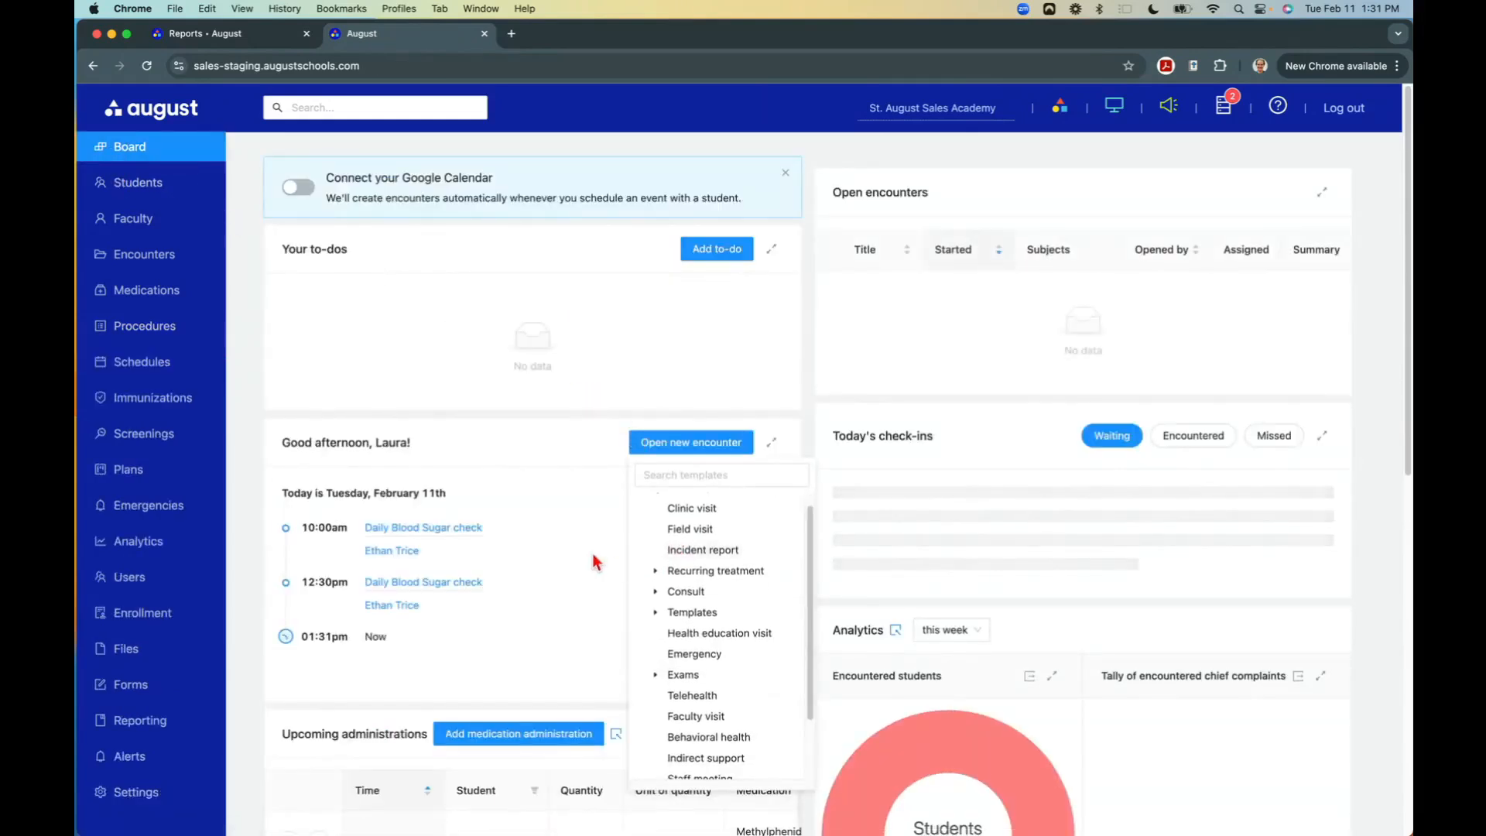
pyautogui.scroll(-1, 583, 597)
pyautogui.scroll(-7, 582, 604)
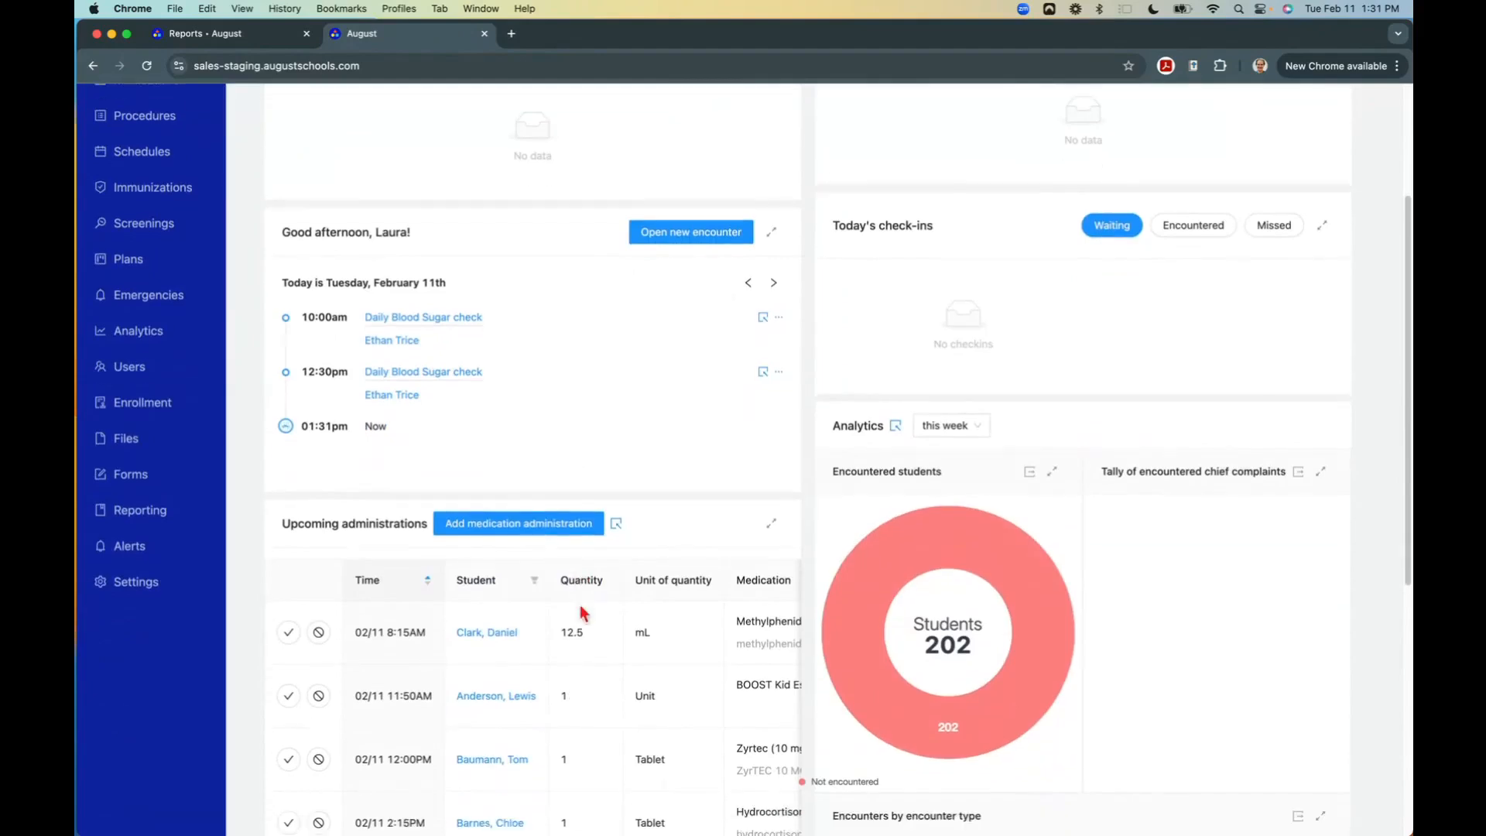
pyautogui.scroll(-2, 574, 792)
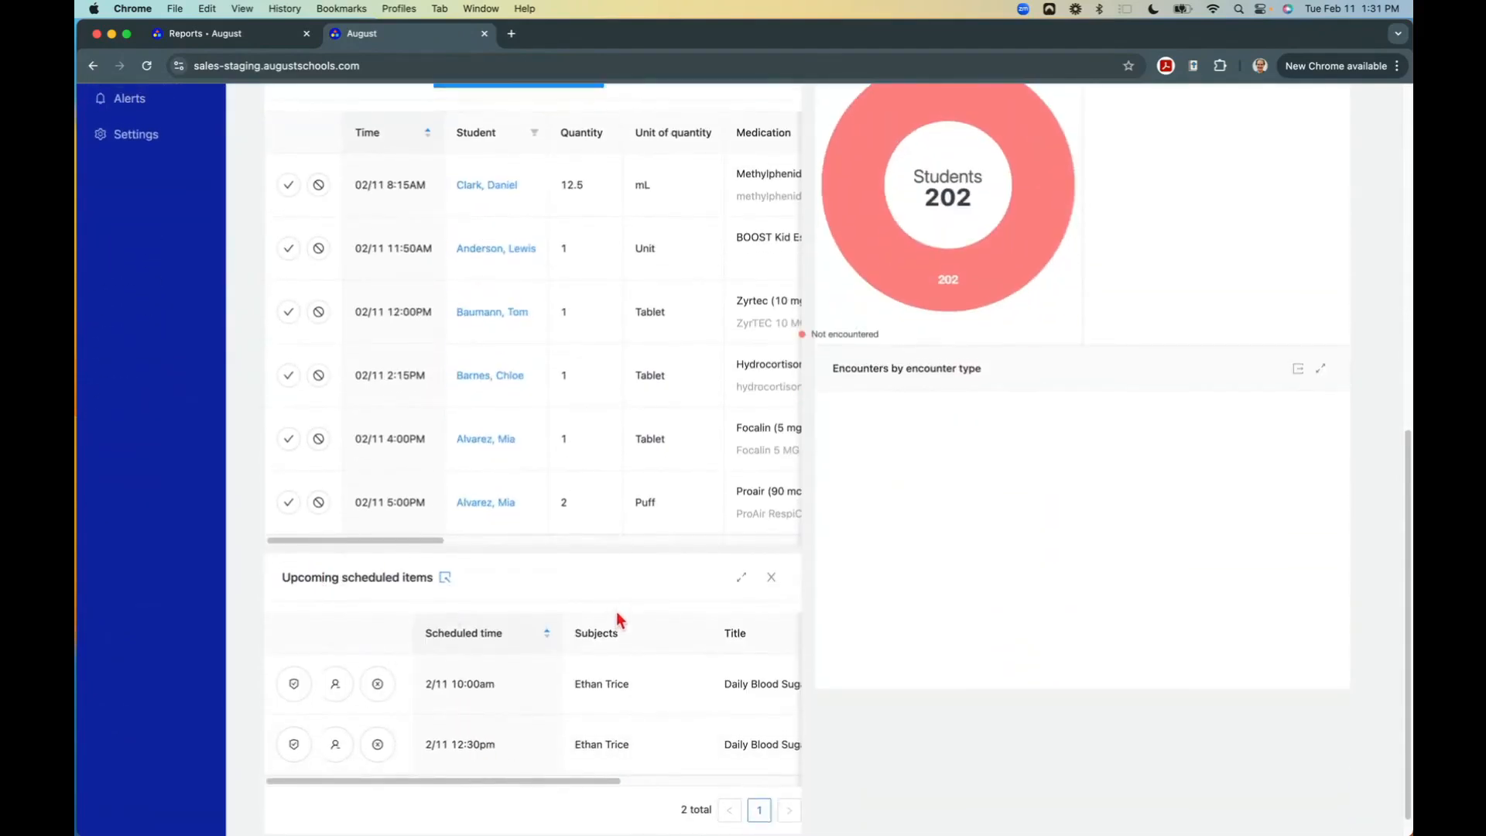
pyautogui.scroll(1, 647, 651)
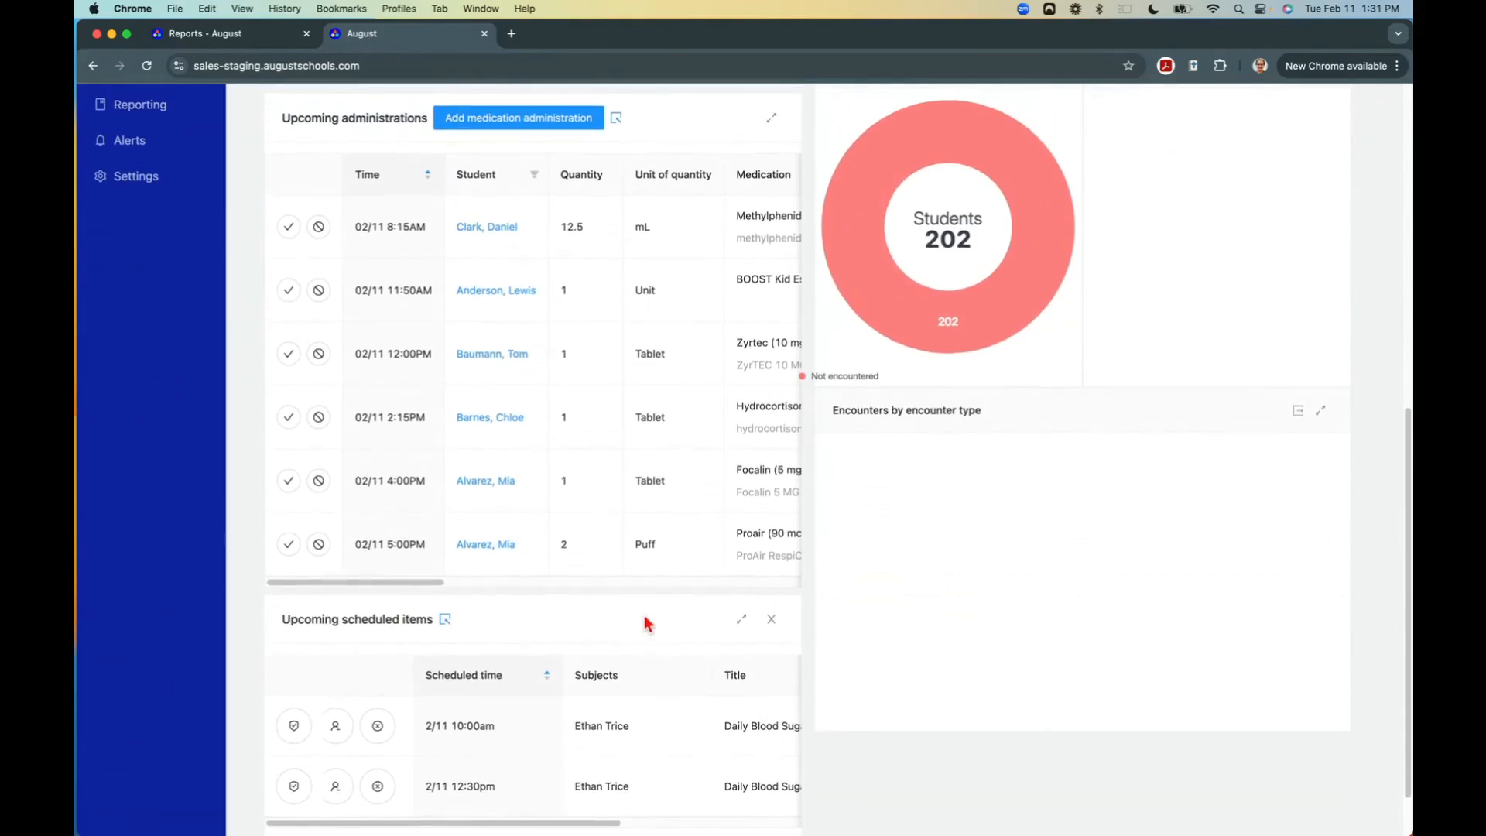
pyautogui.scroll(1, 542, 784)
pyautogui.scroll(2, 542, 783)
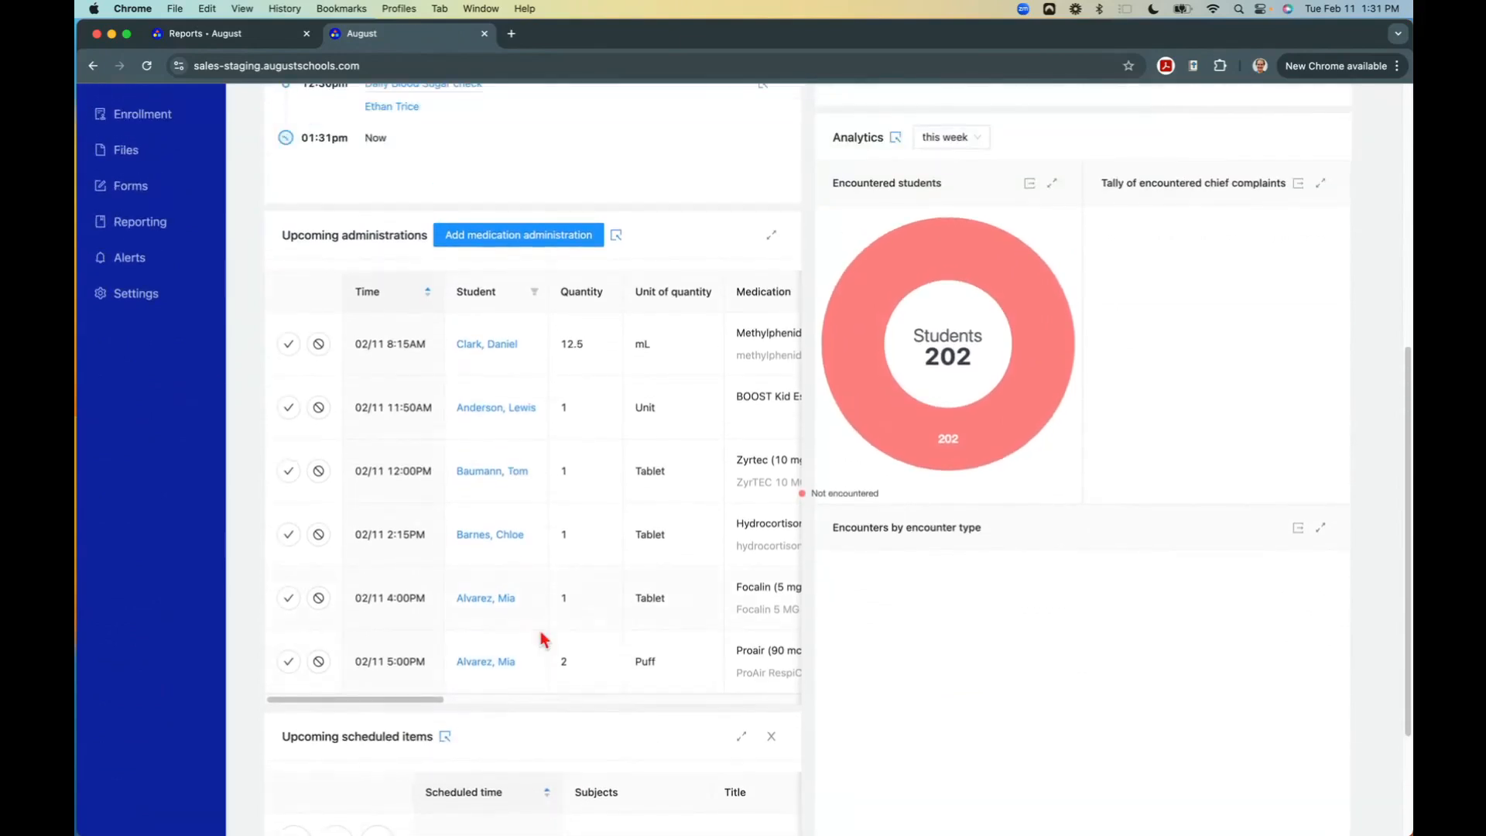
pyautogui.scroll(10, 541, 640)
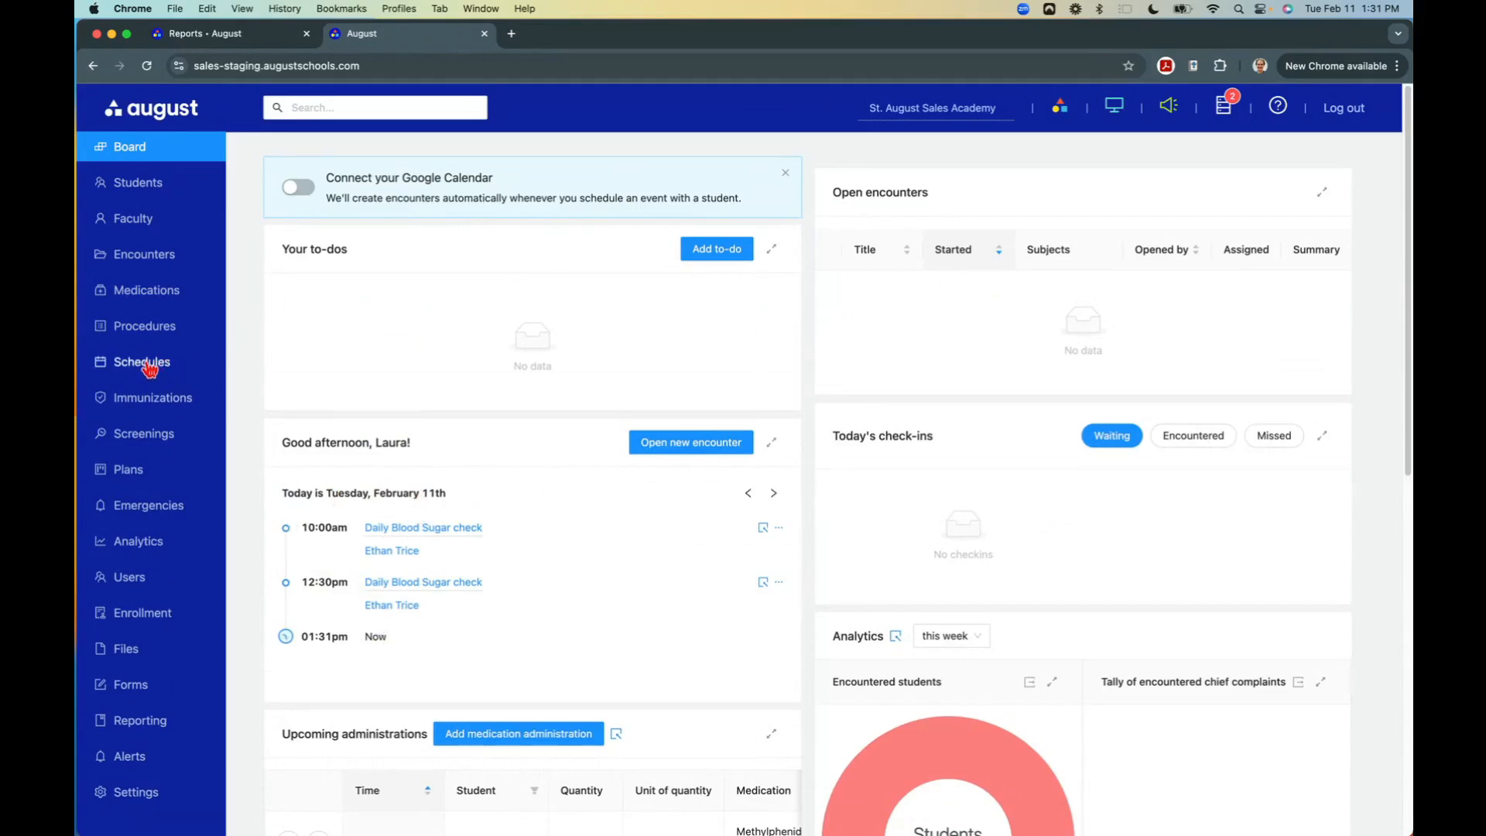
# Open the 2/11 12:30pm Daily Blood Sugar check from the procedure items and enter the current time as its reading time.
pyautogui.click(159, 329)
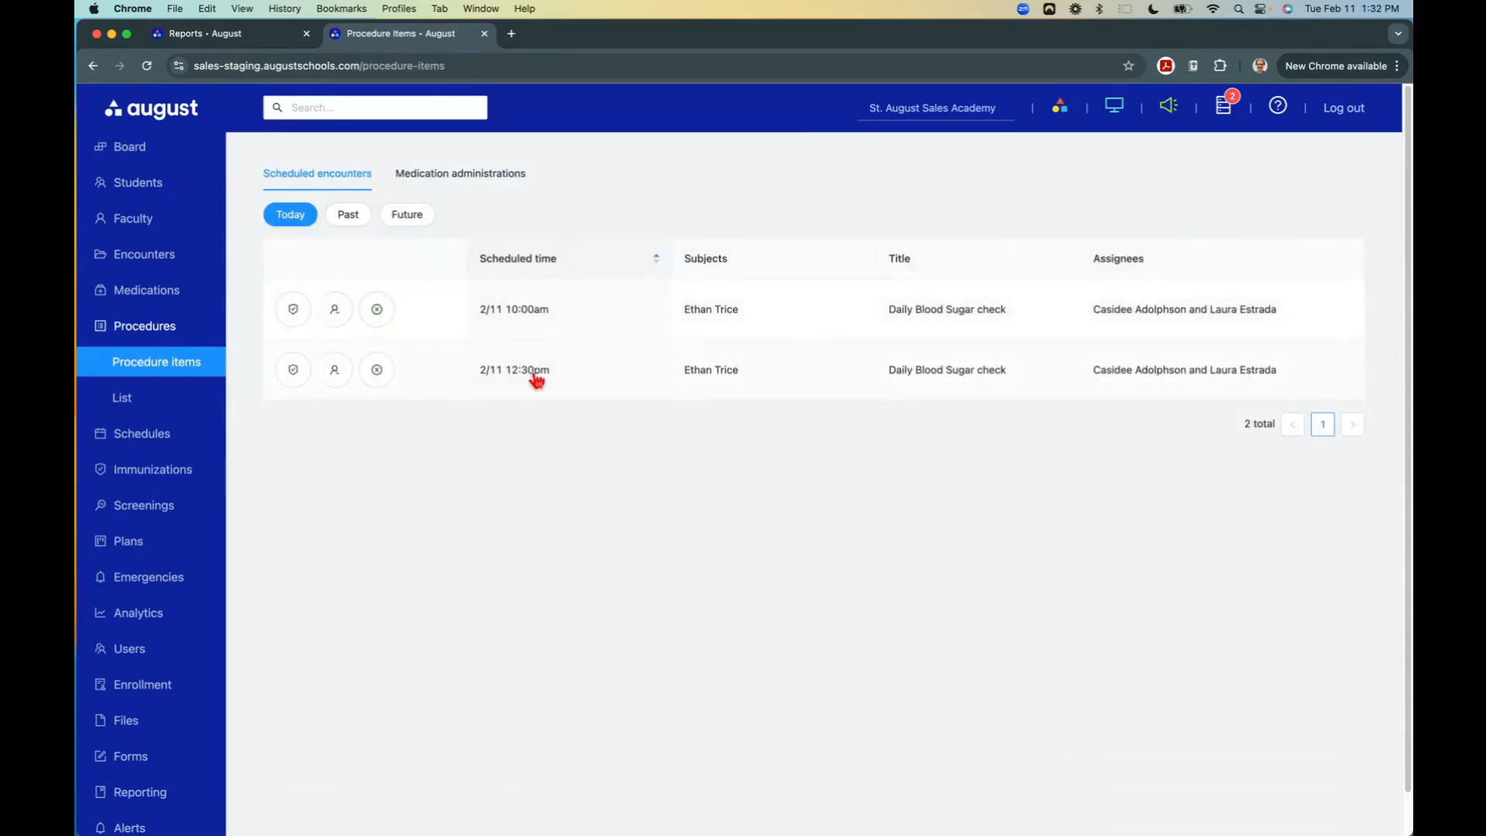
pyautogui.click(639, 377)
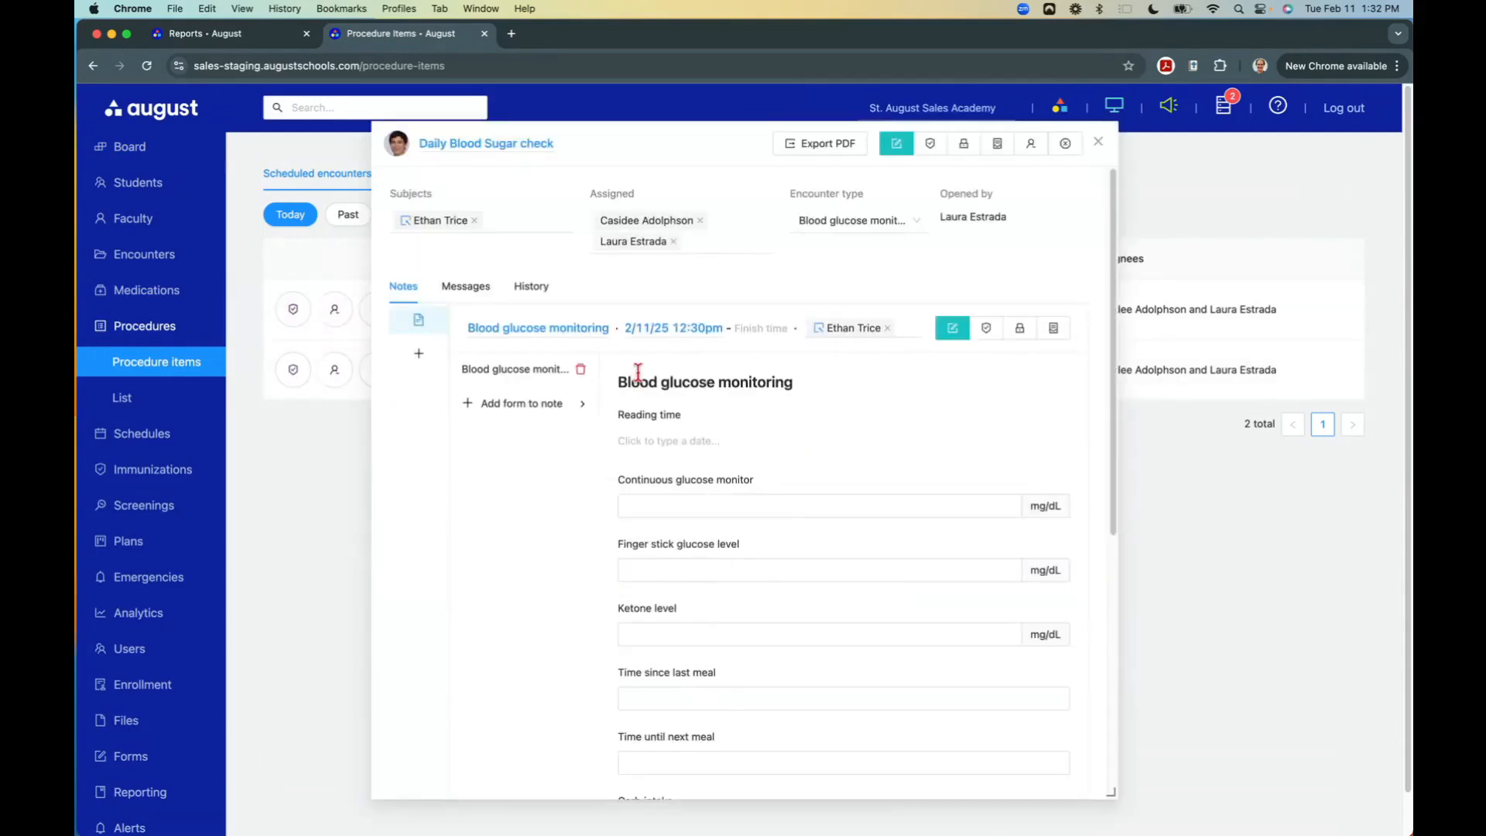
pyautogui.scroll(-1, 810, 412)
pyautogui.click(633, 427)
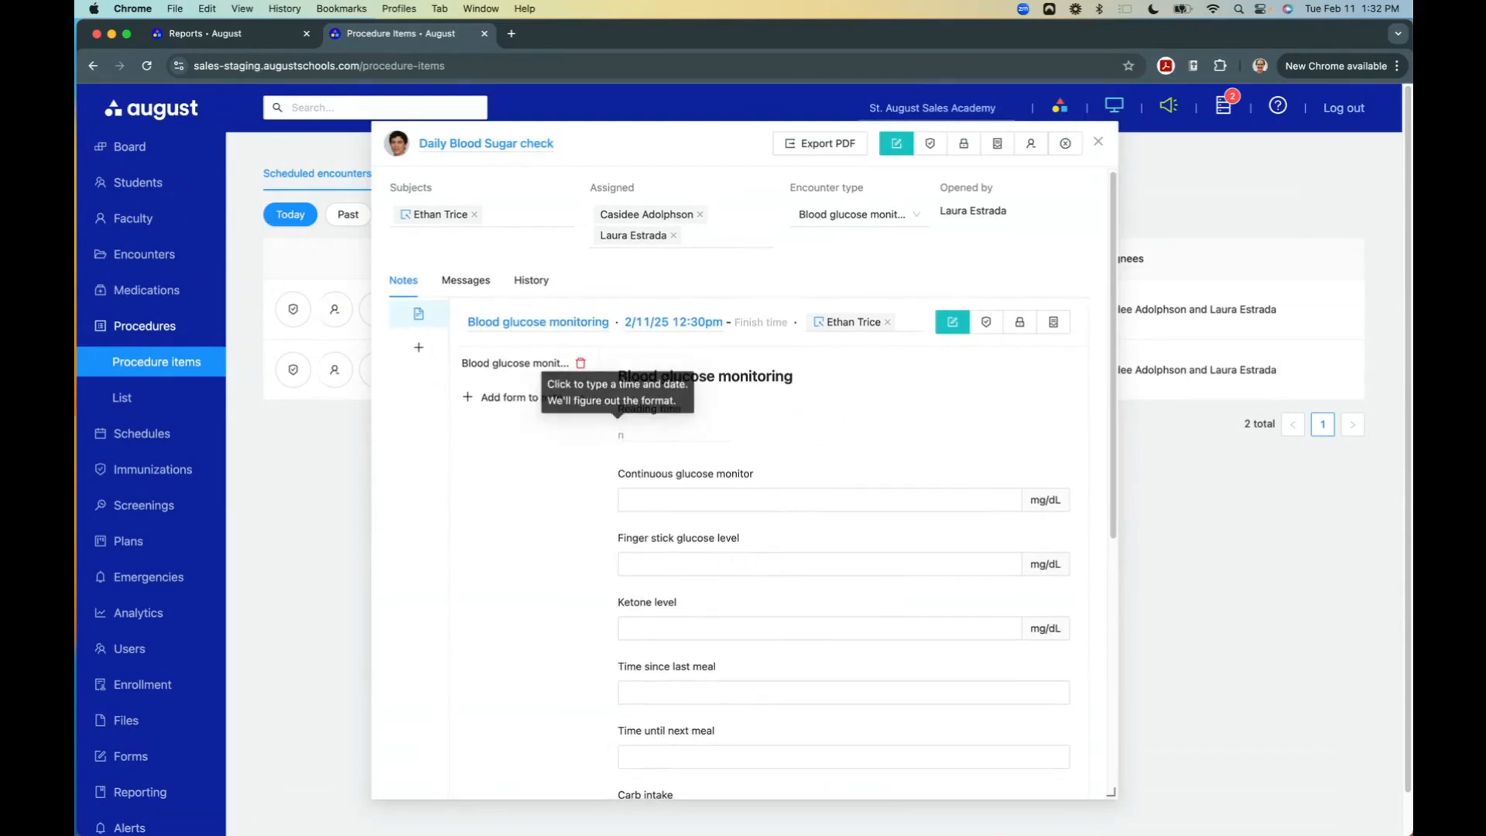
pyautogui.write('n')
pyautogui.press('Return')
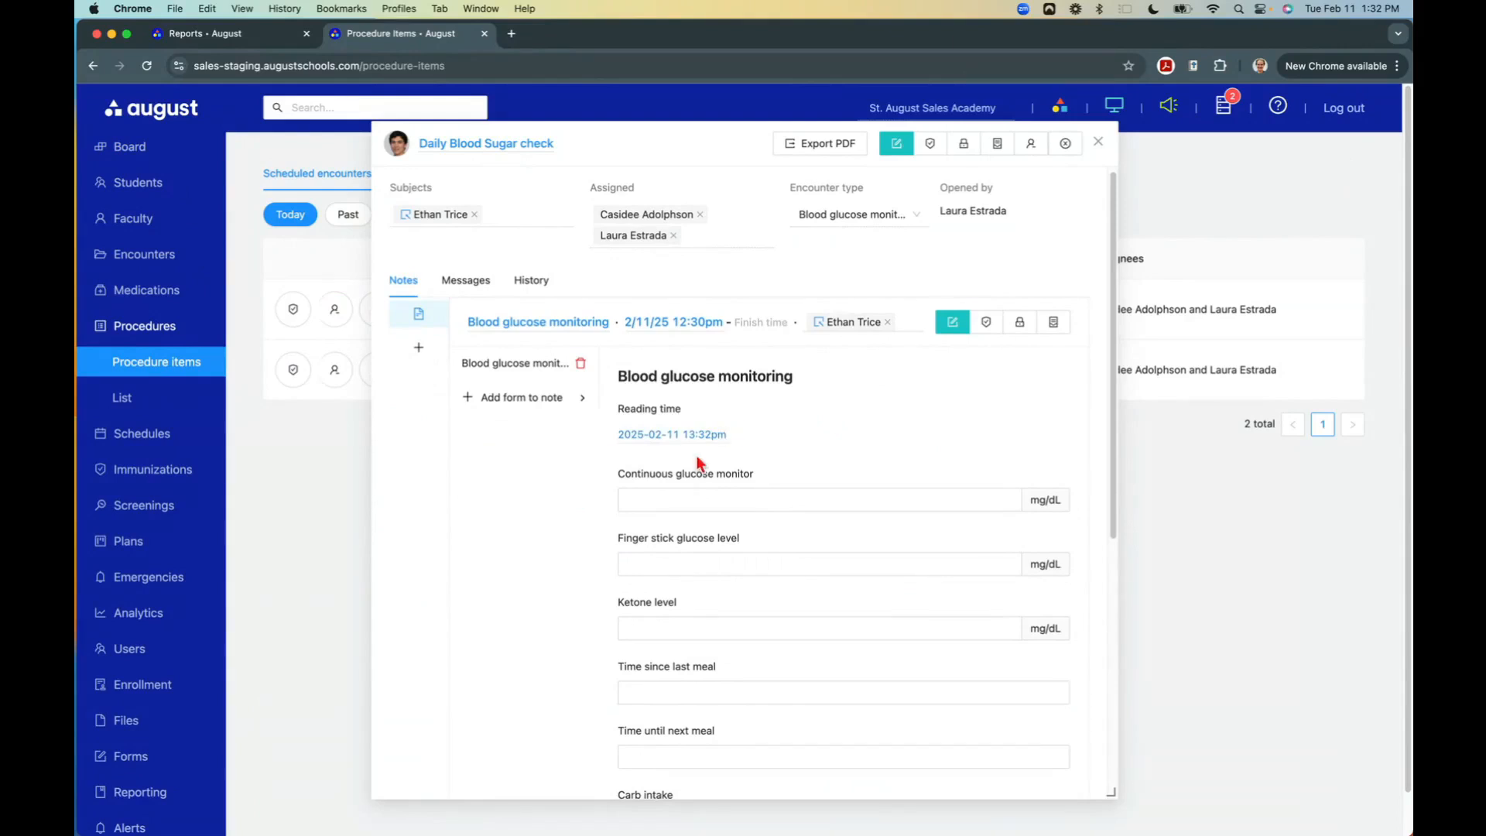
pyautogui.click(695, 435)
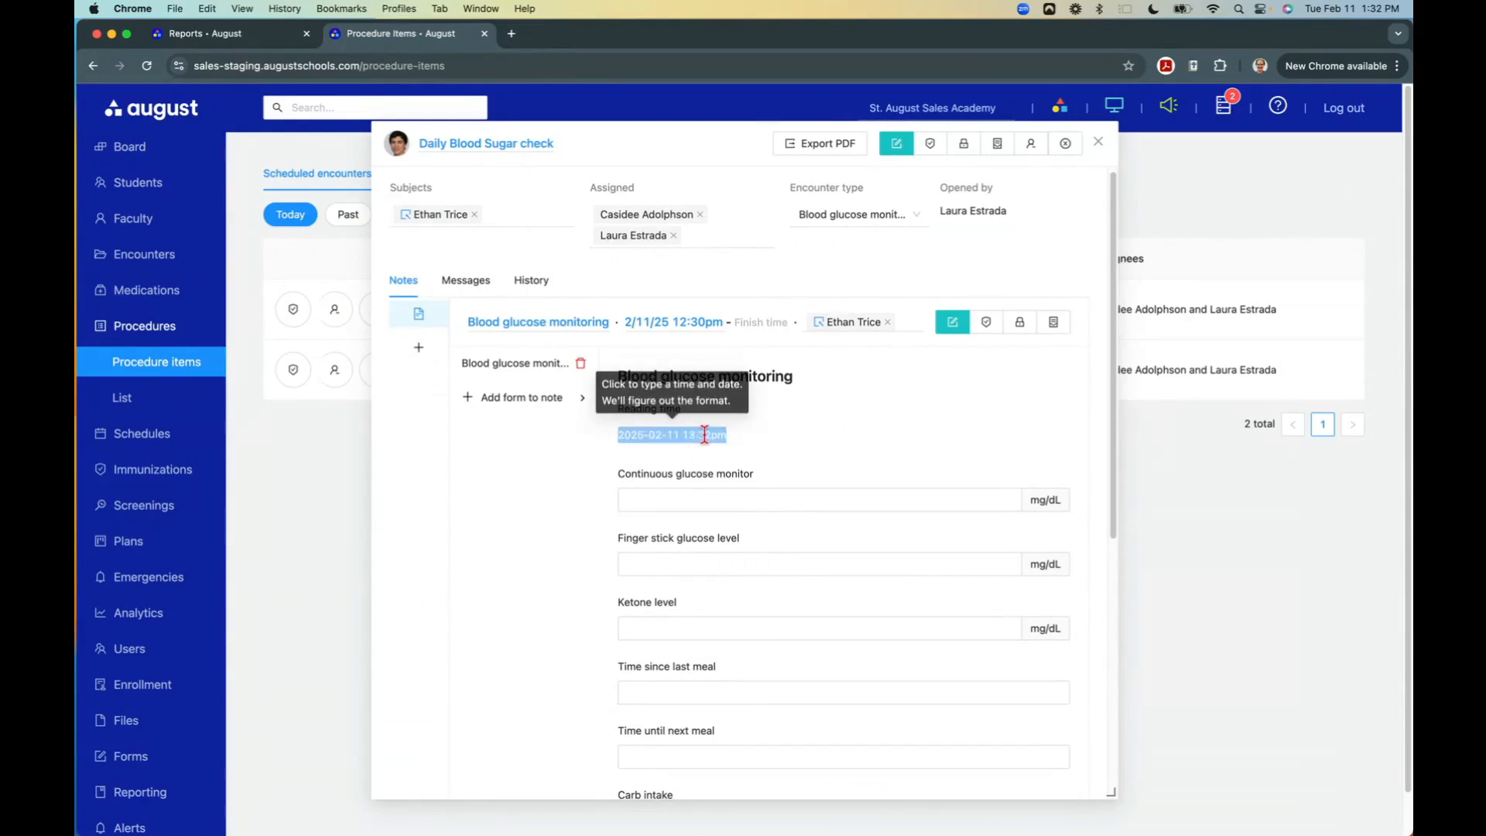
pyautogui.click(700, 435)
pyautogui.press('Return')
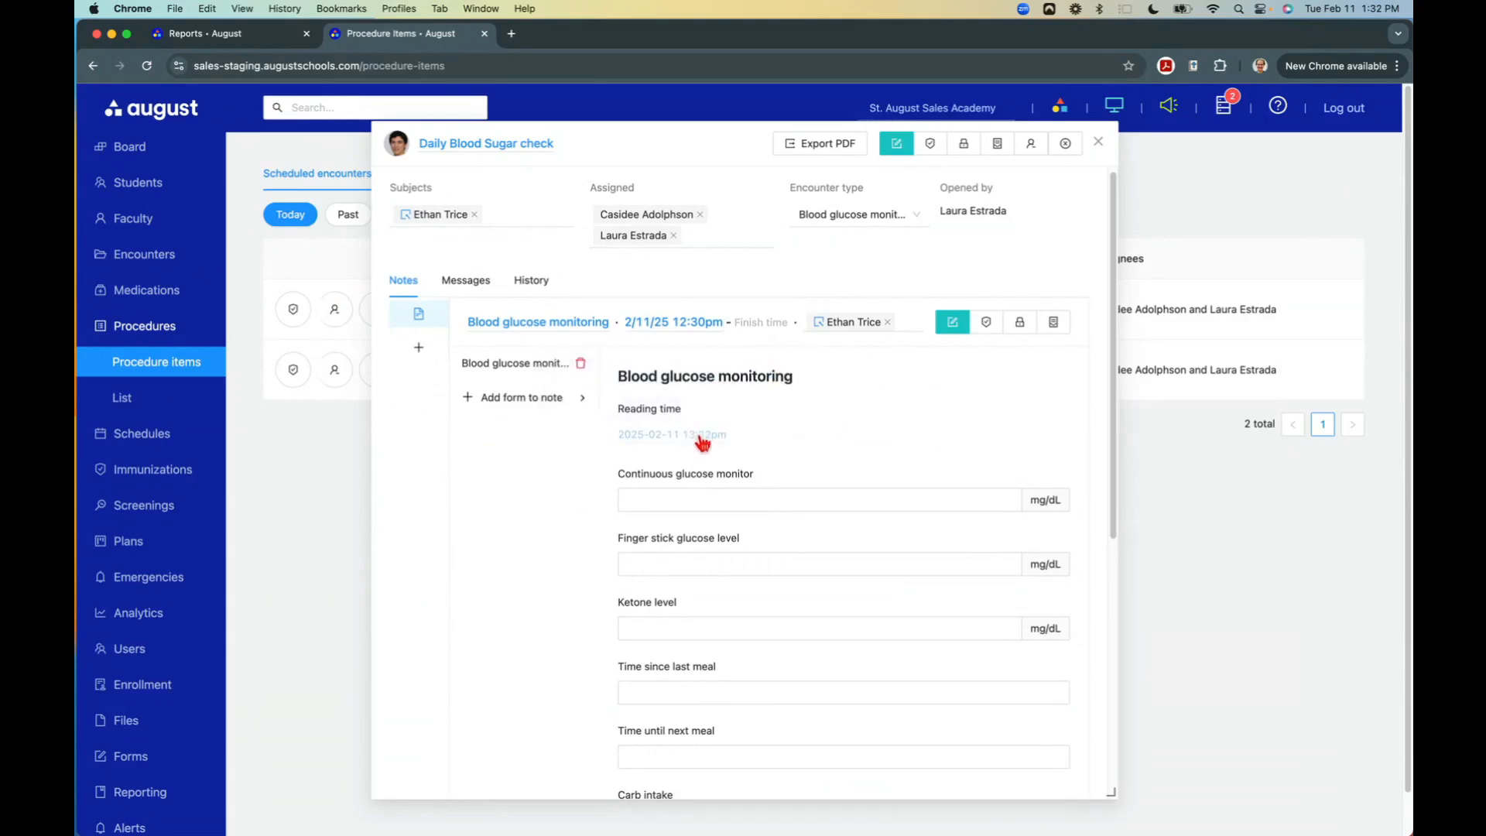
pyautogui.click(695, 440)
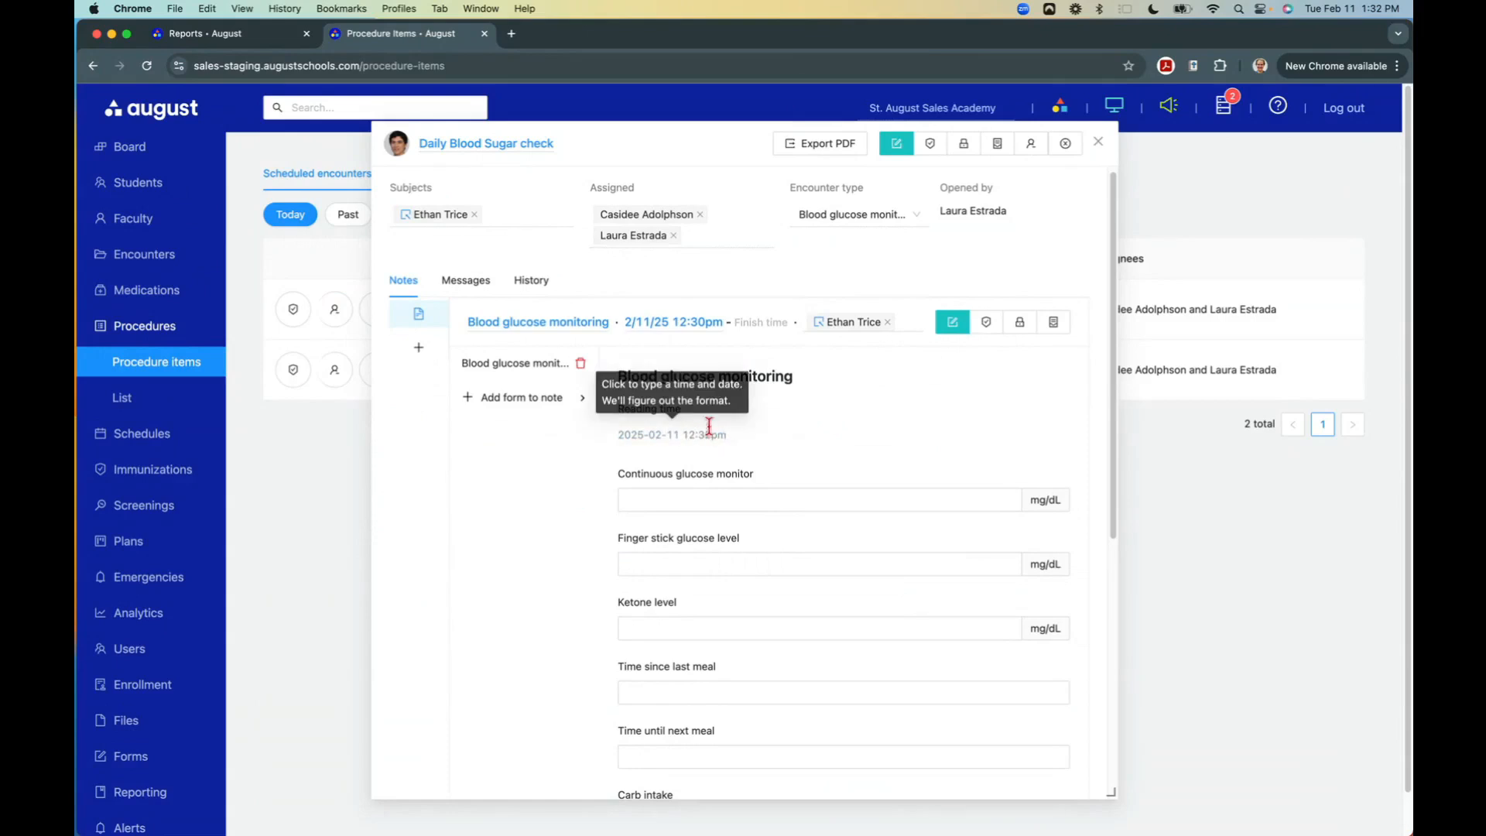
pyautogui.click(709, 428)
pyautogui.click(706, 379)
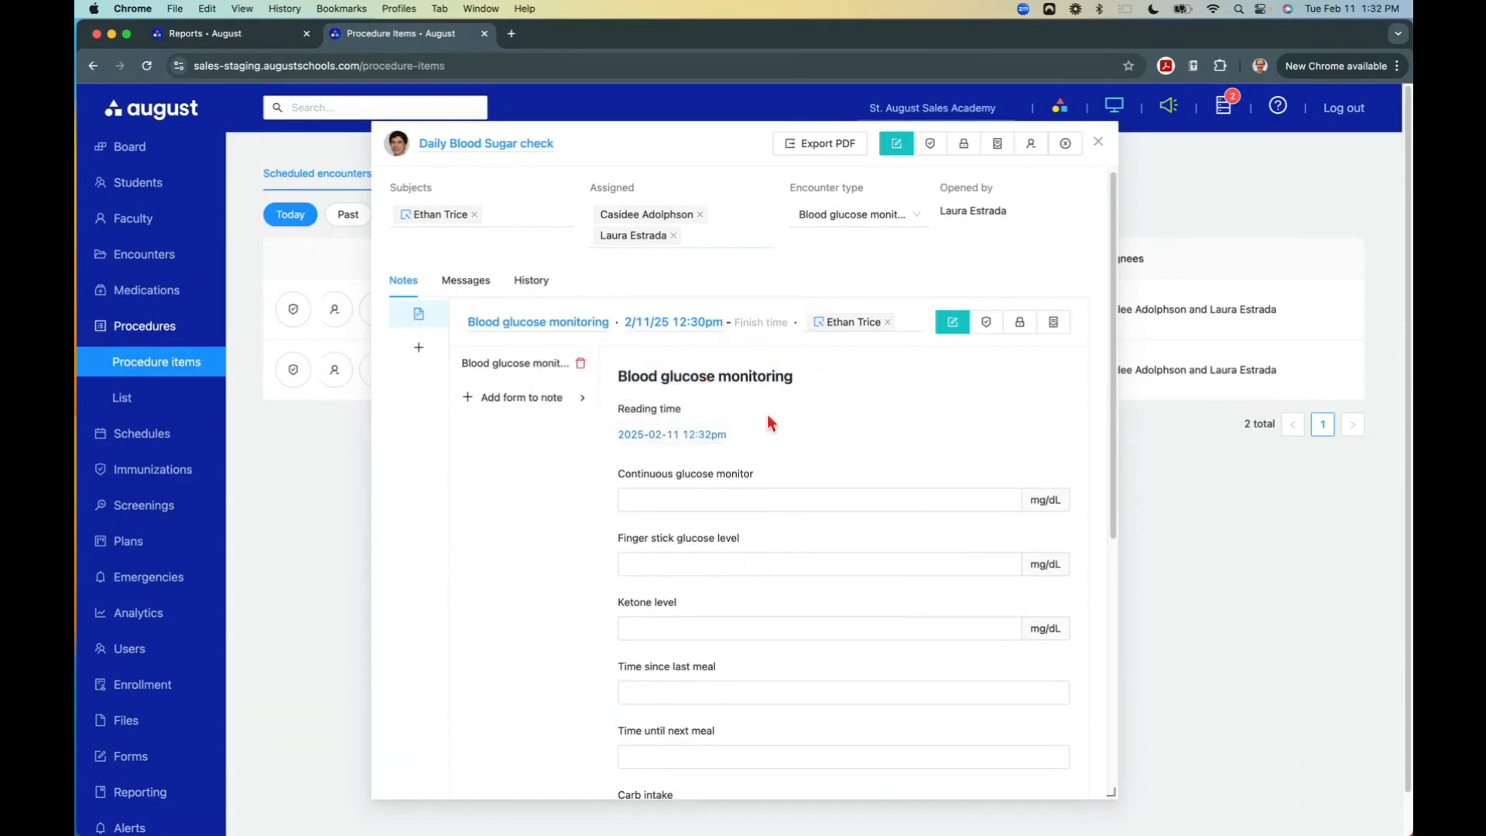
# Enter 201 mg/dL as the continuous glucose monitor reading and 2 as the time since last meal.
pyautogui.click(742, 491)
pyautogui.click(659, 499)
pyautogui.write('201')
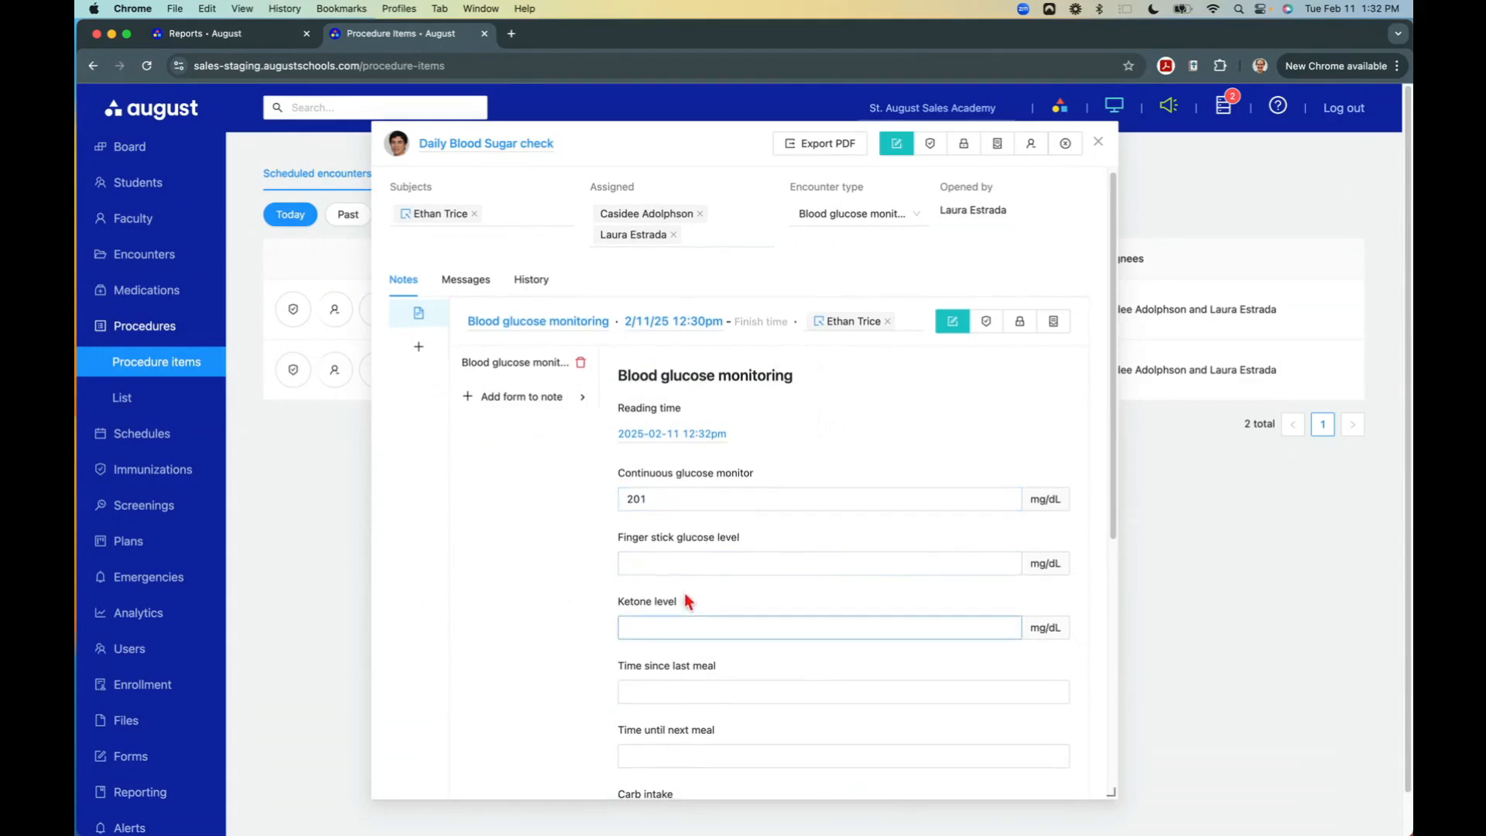
pyautogui.scroll(-2, 697, 612)
pyautogui.click(701, 654)
pyautogui.scroll(-2, 774, 635)
pyautogui.click(655, 593)
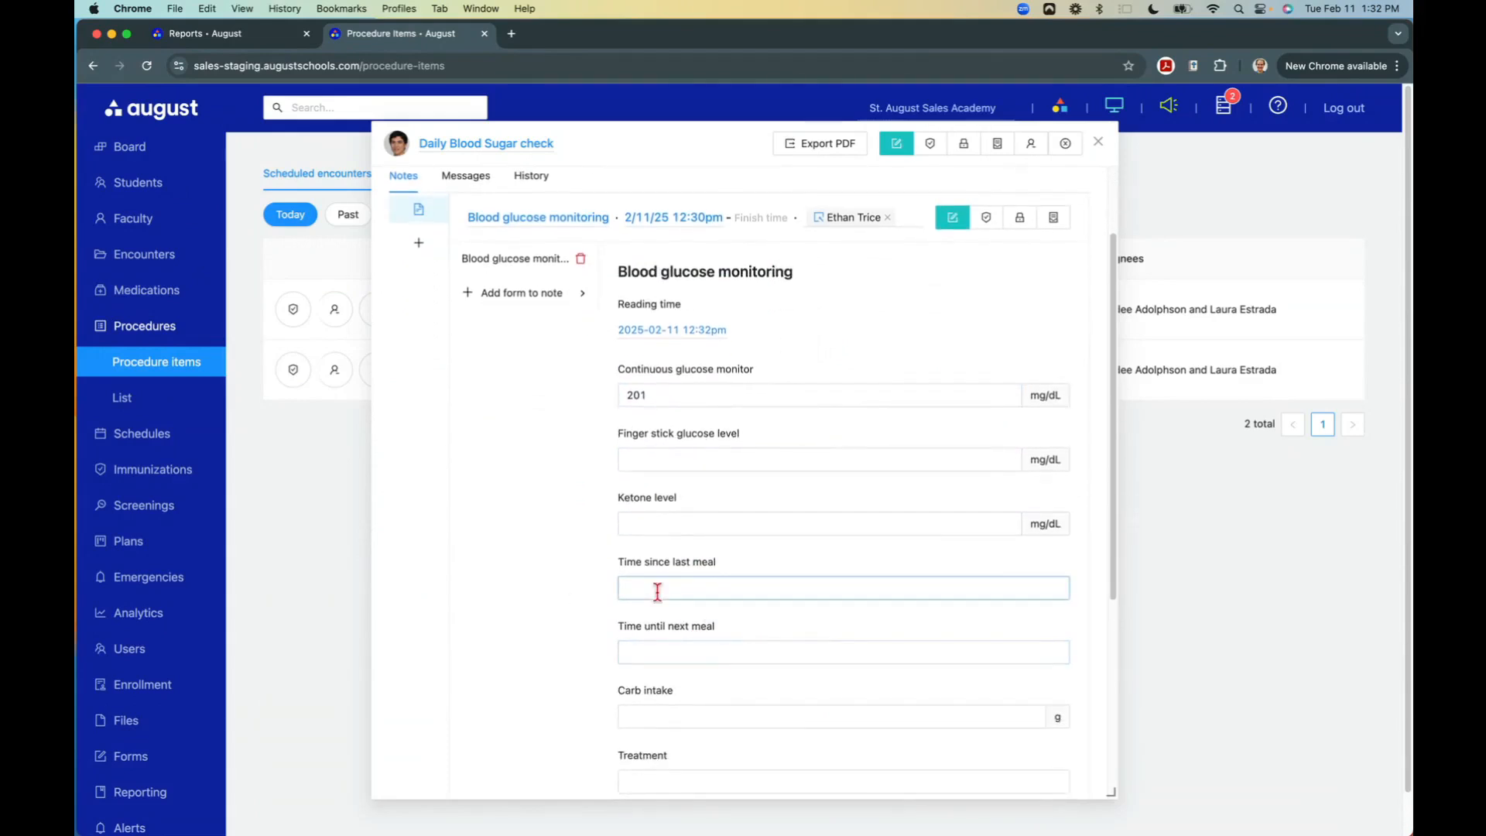
pyautogui.write('2')
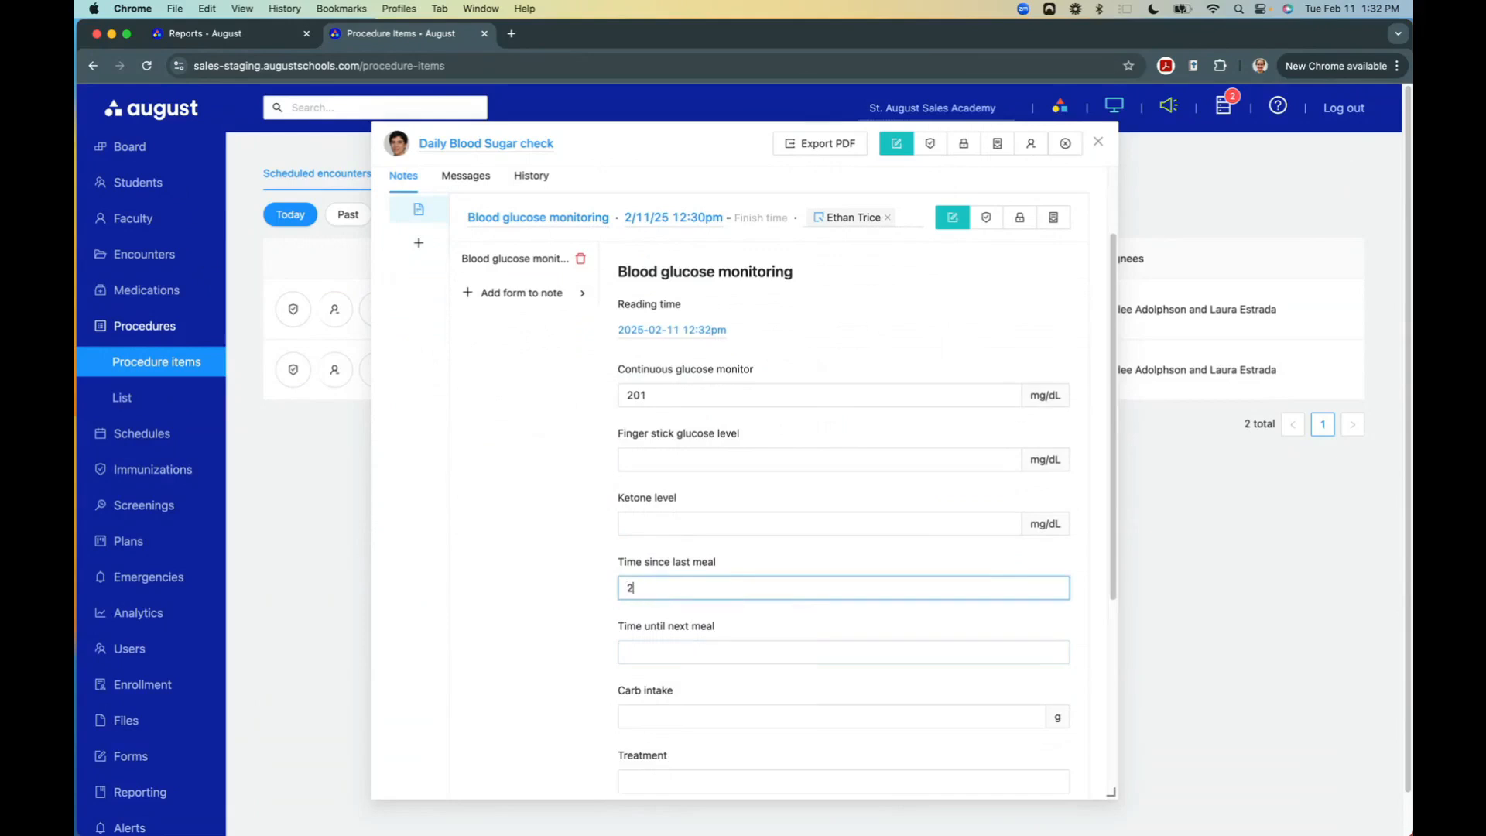
# Set the carb intake in the blood glucose monitoring form to 30 g.
pyautogui.scroll(-1, 569, 685)
pyautogui.click(669, 680)
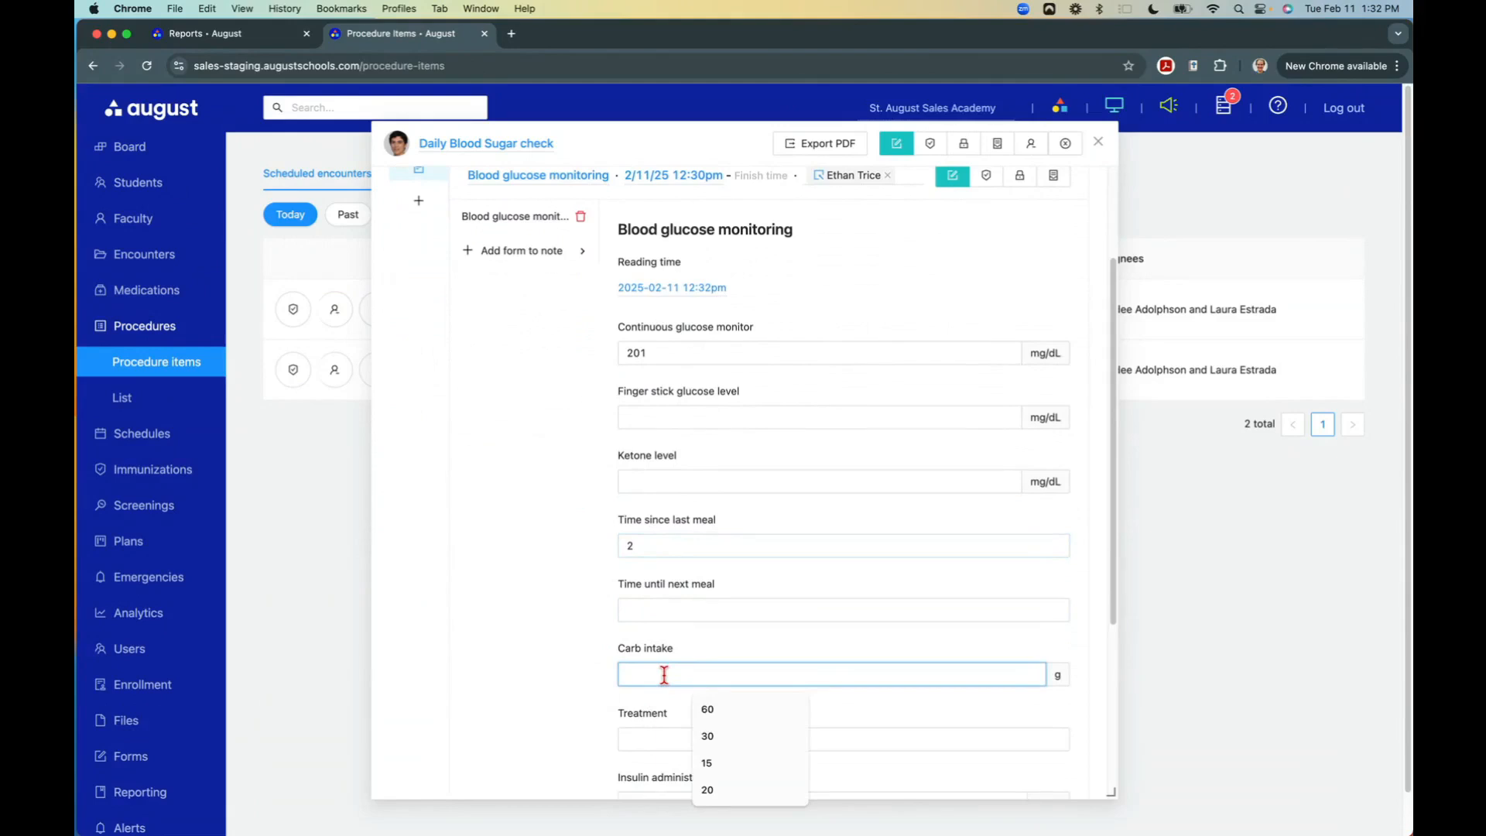
pyautogui.write('30')
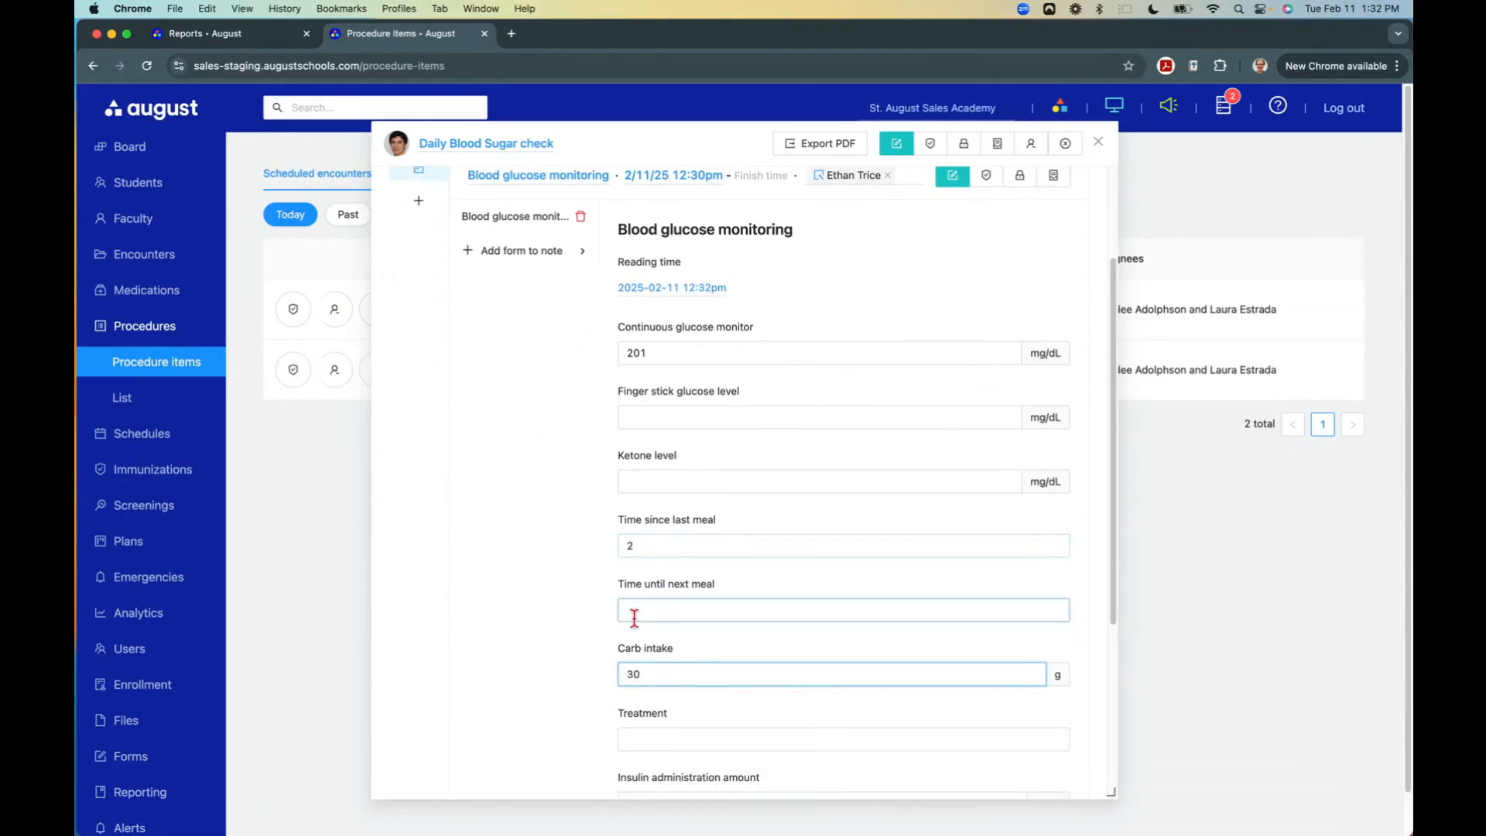
# Set the treatment in the blood glucose monitoring form to Medication.
pyautogui.scroll(-1, 631, 635)
pyautogui.scroll(-4, 684, 712)
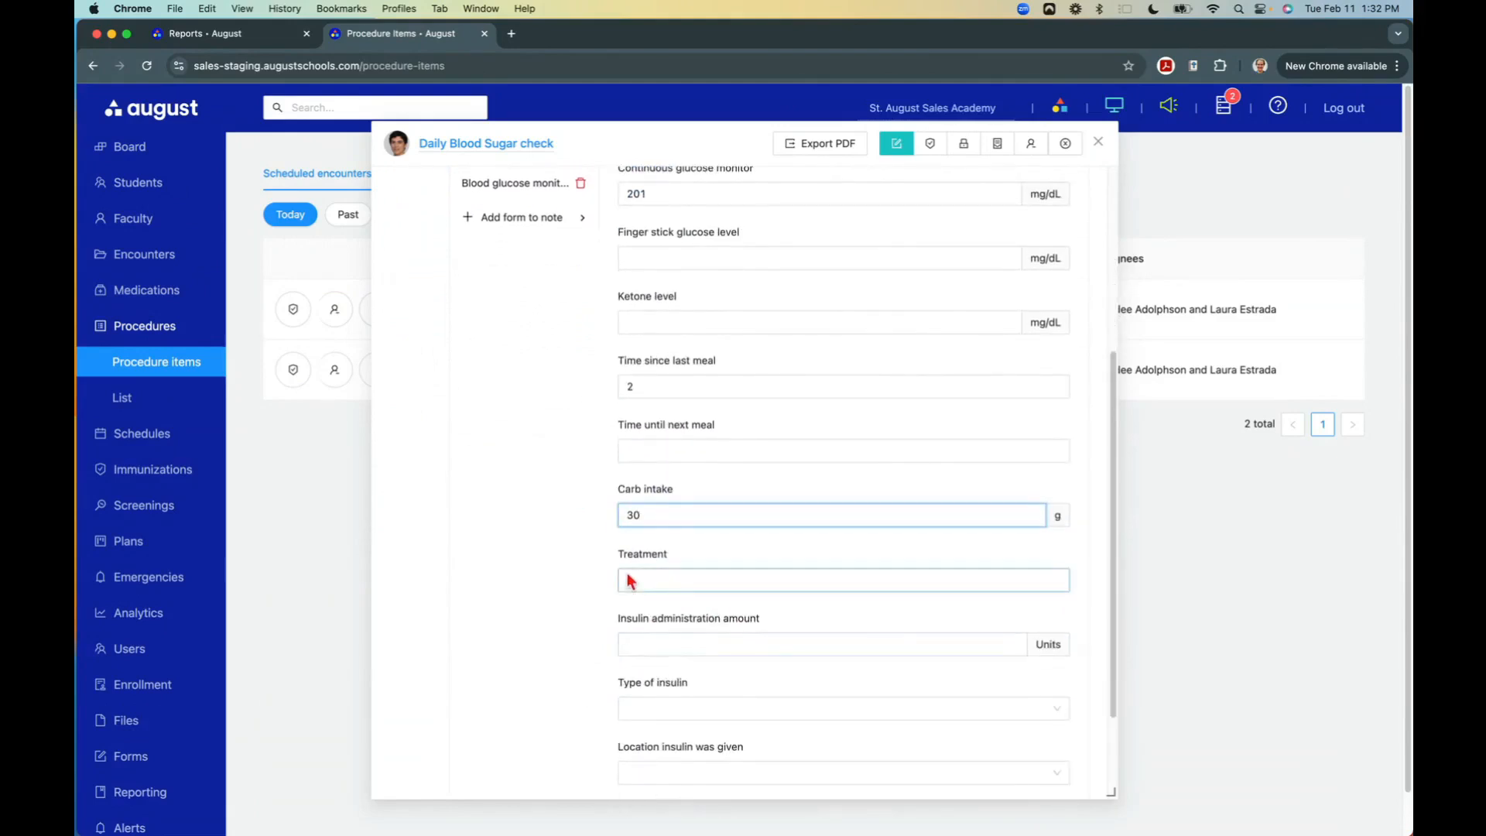
pyautogui.click(659, 583)
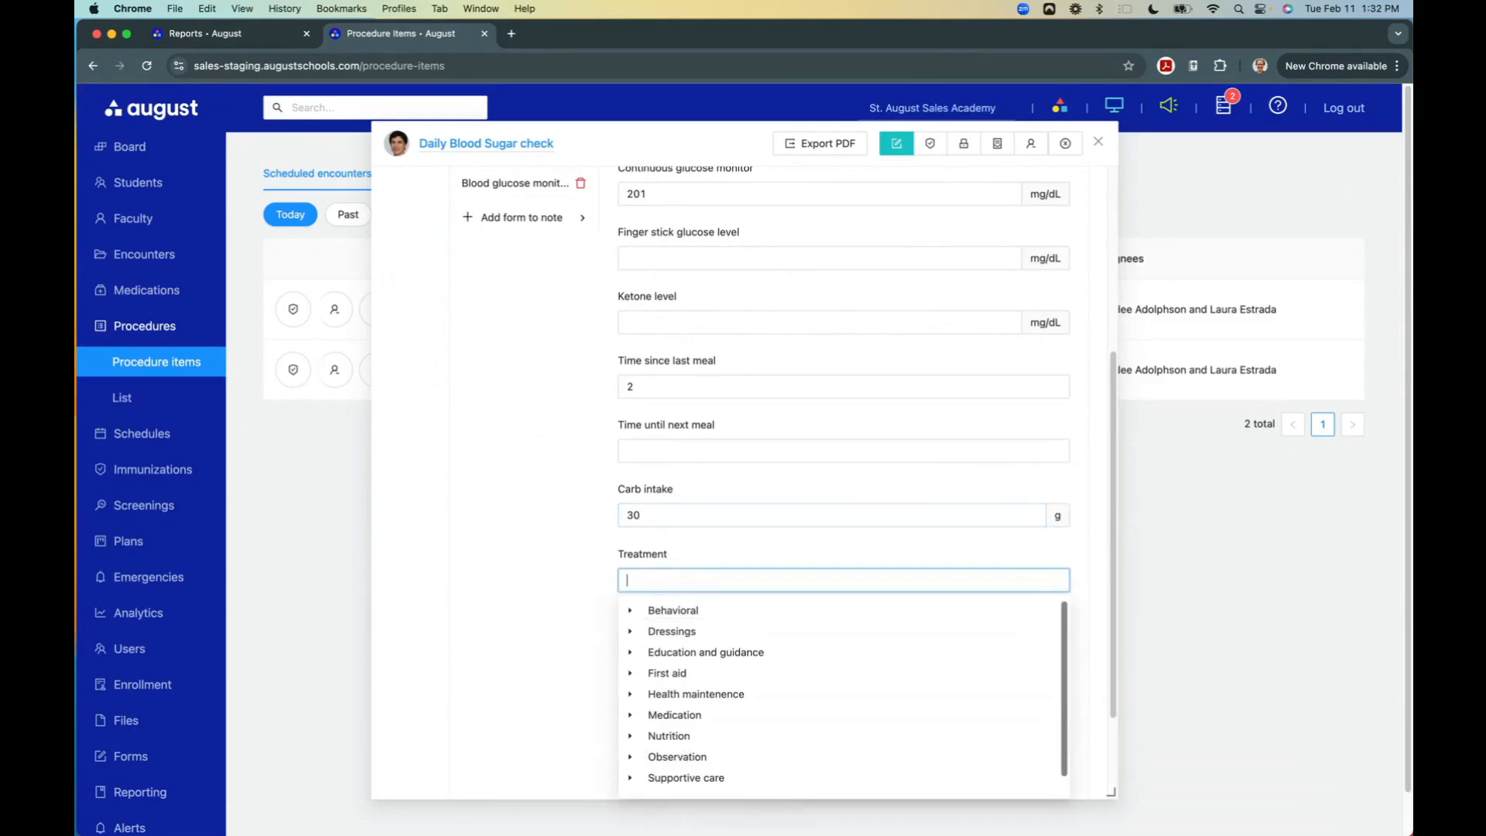
pyautogui.write('med')
pyautogui.click(678, 651)
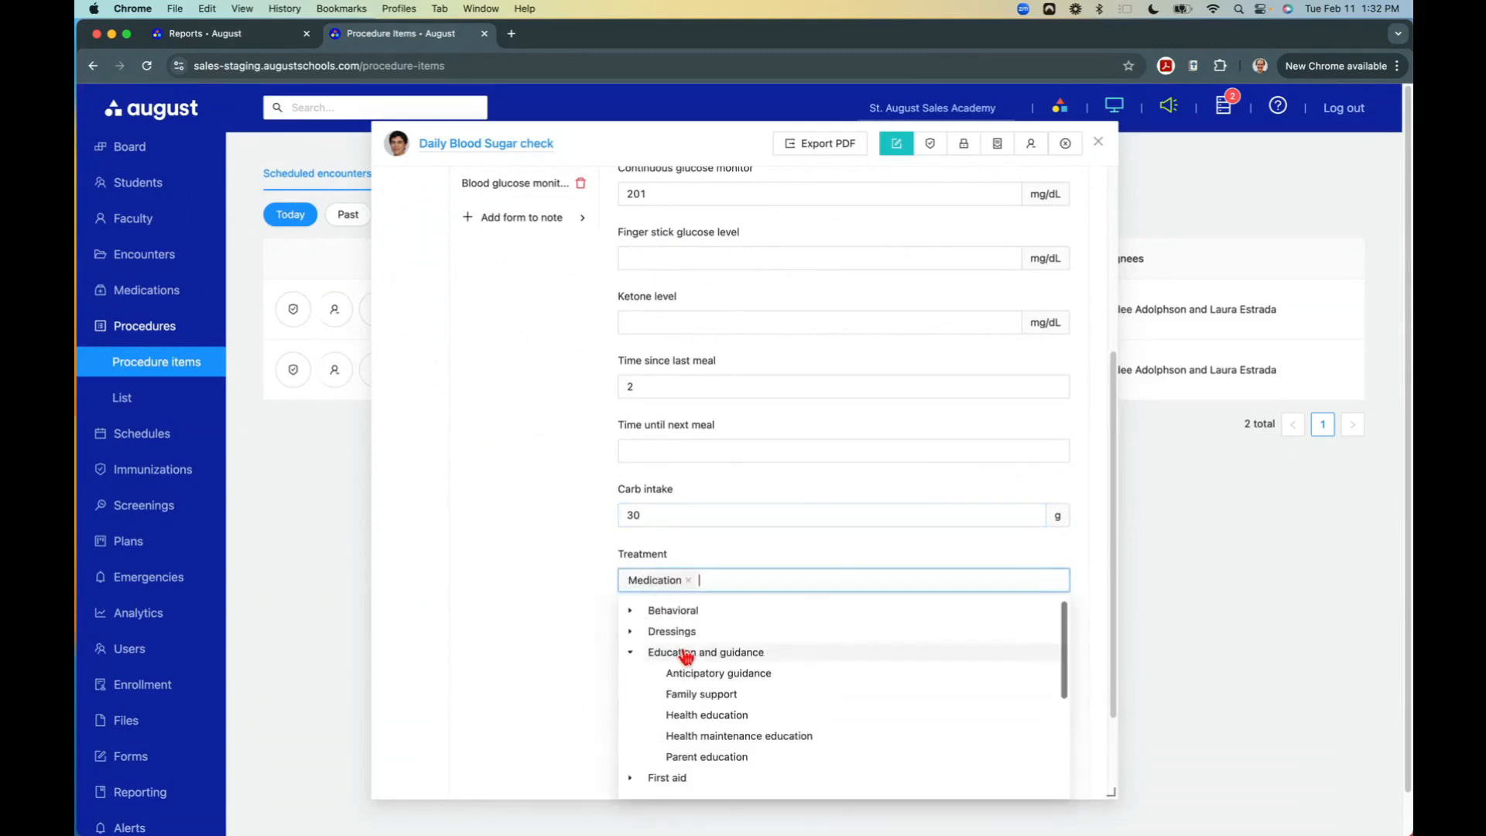
pyautogui.click(533, 607)
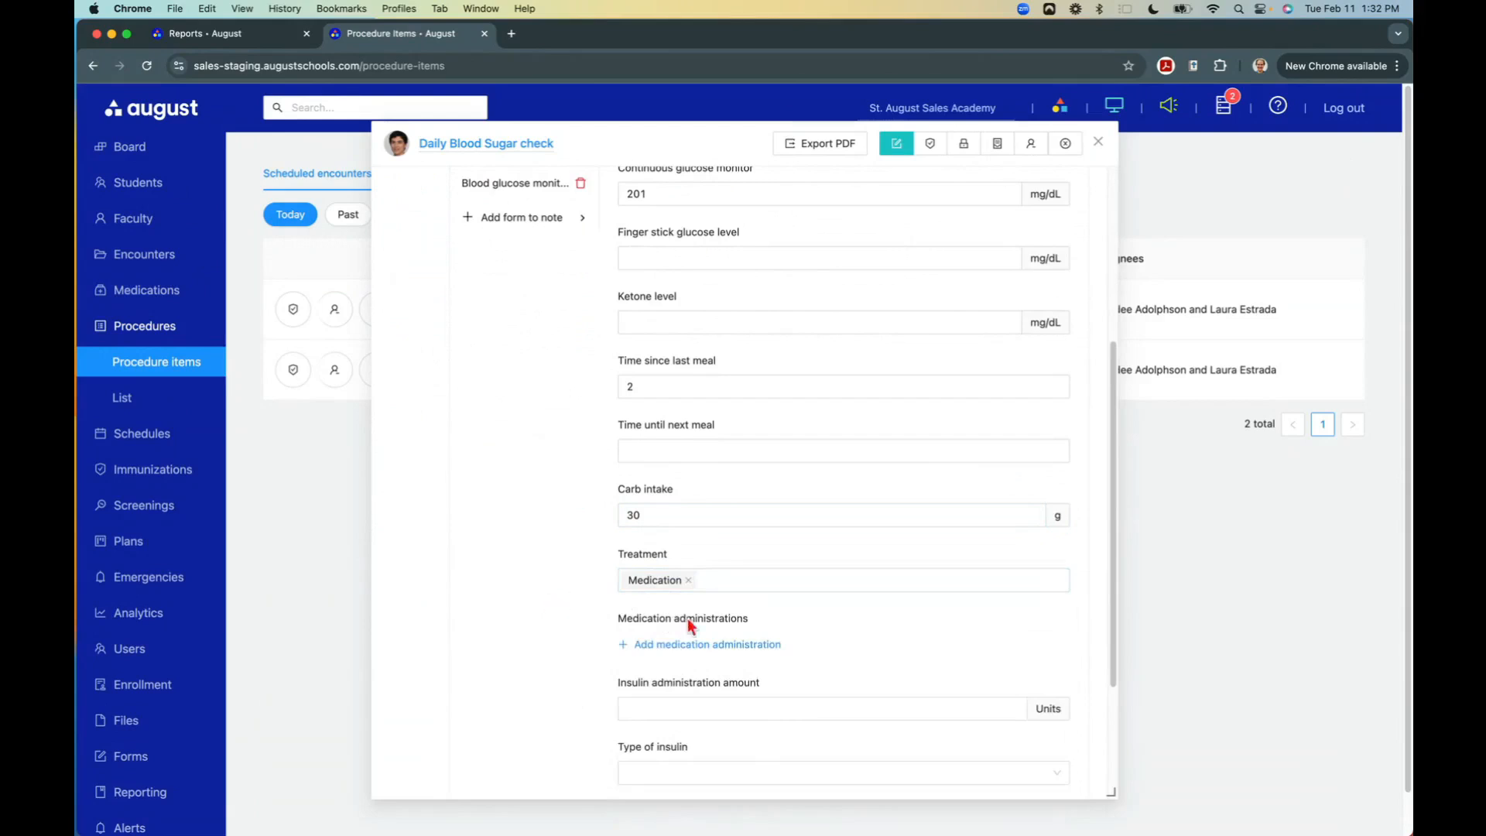
# Start a medication administration for the student from the form and choose Humalog 100 unt/ml as the medication.
pyautogui.click(693, 647)
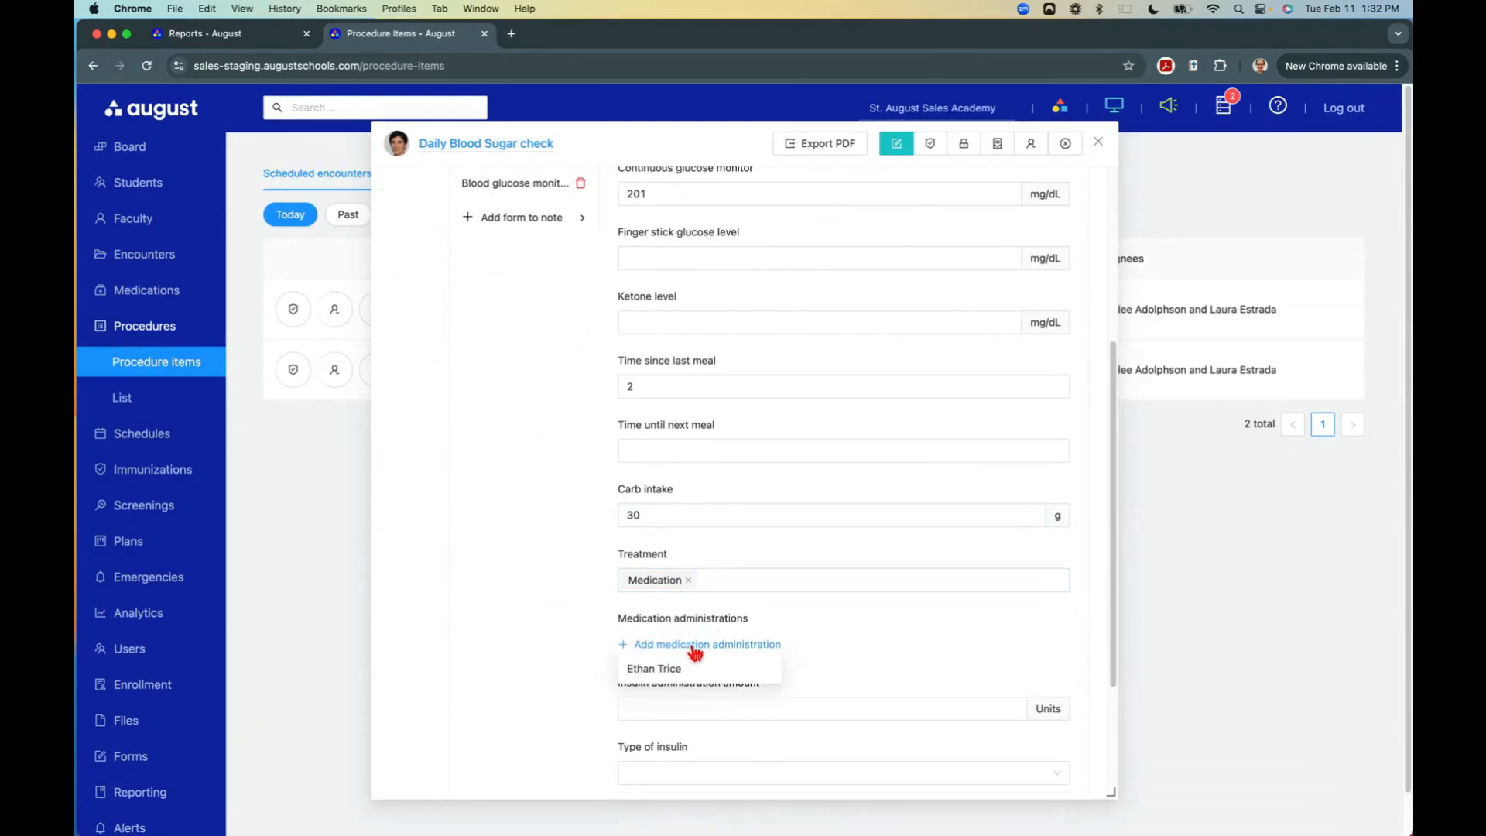
pyautogui.click(660, 671)
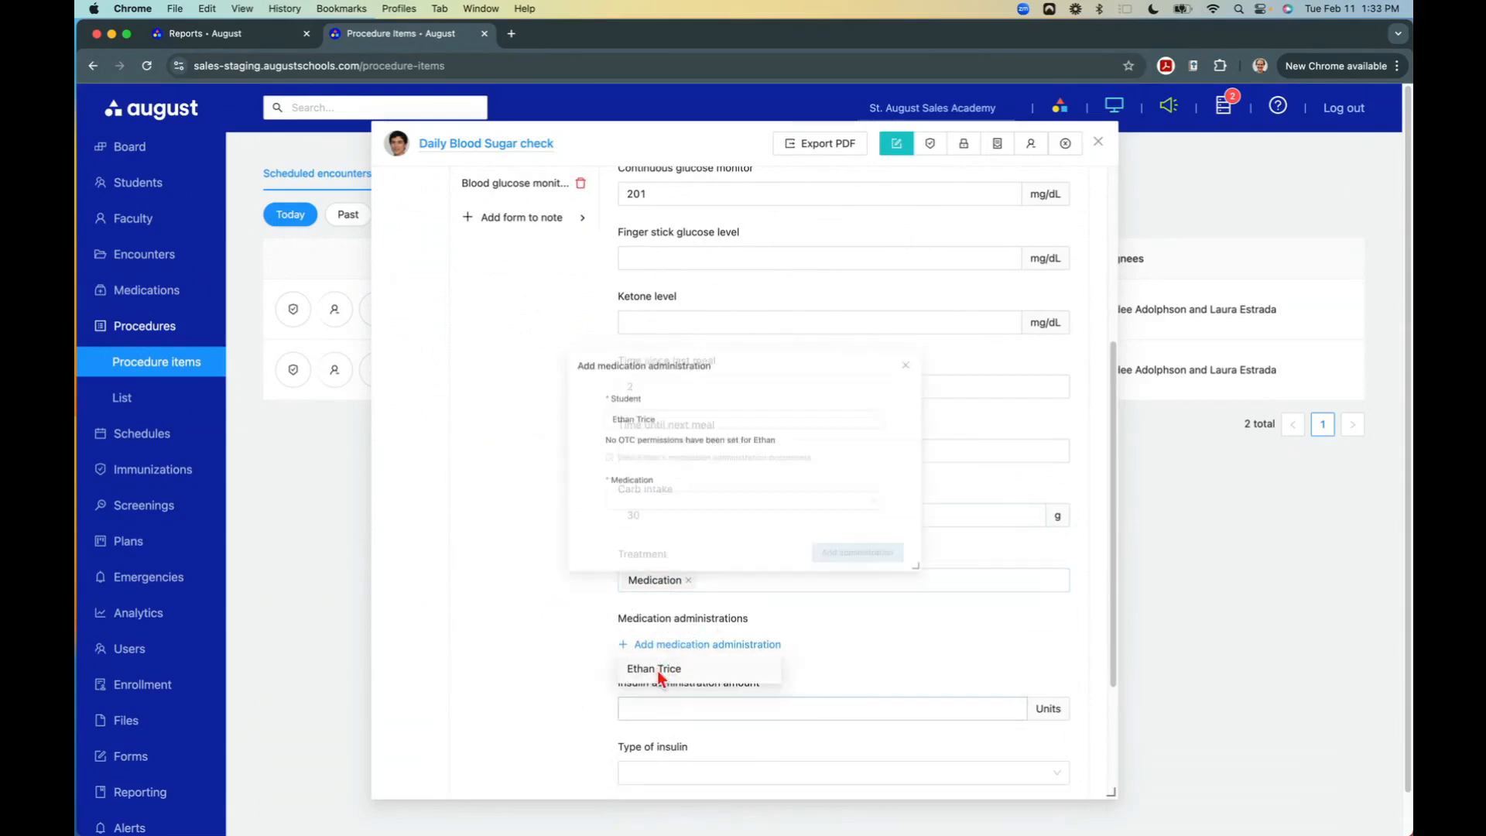
pyautogui.click(661, 507)
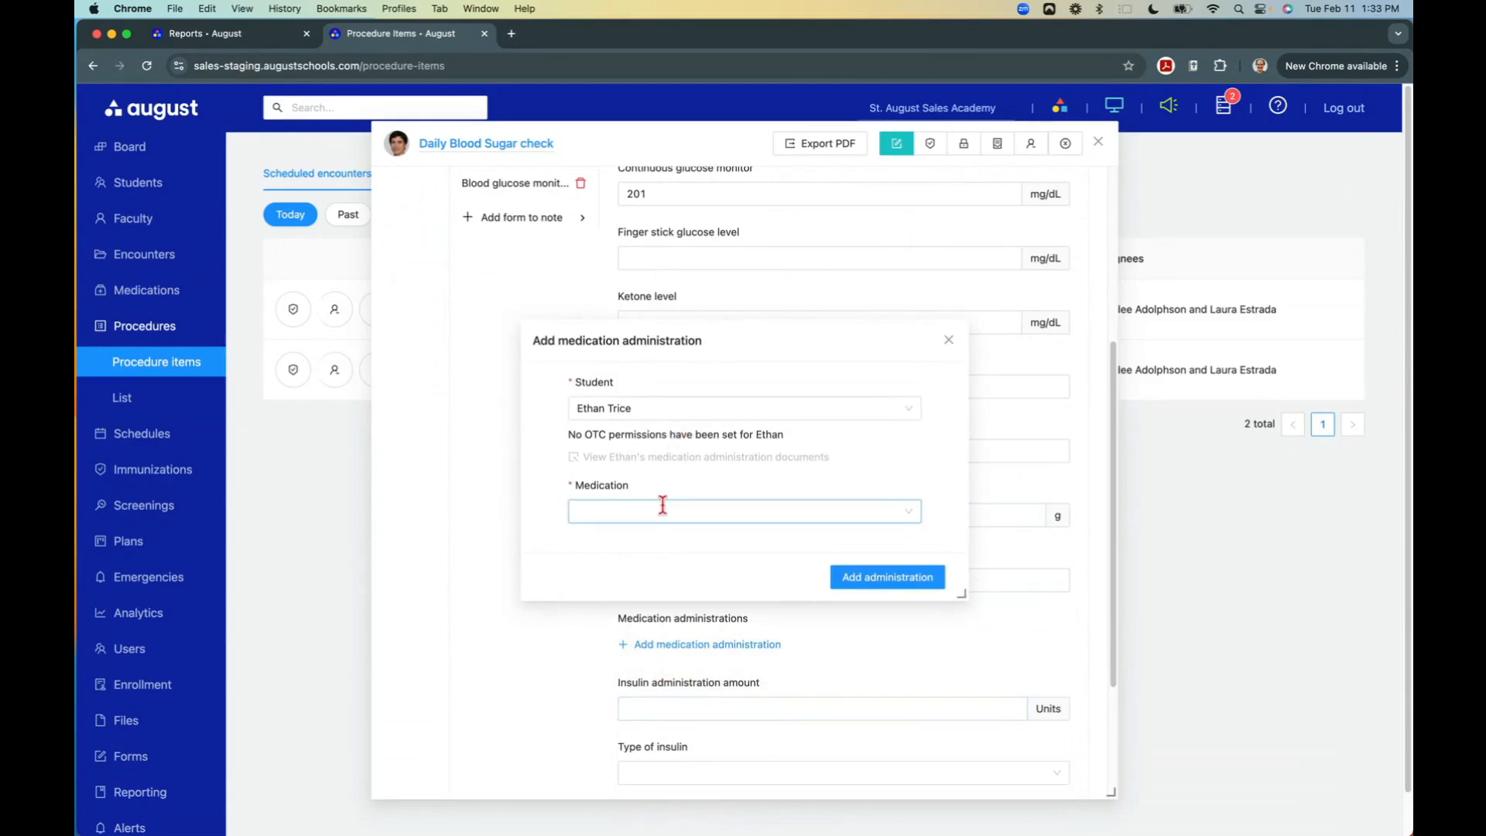
pyautogui.click(600, 543)
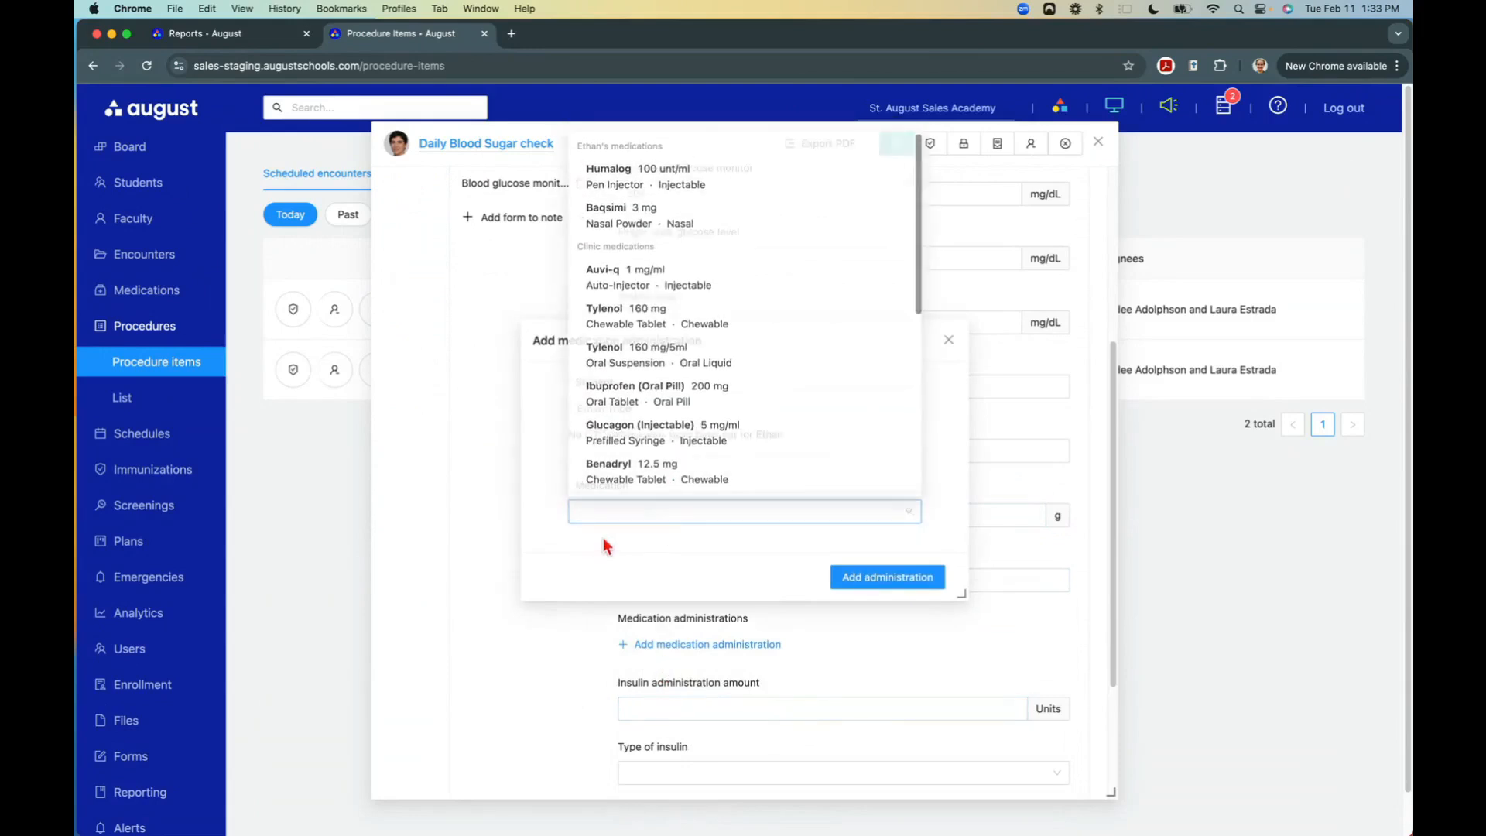
pyautogui.click(650, 511)
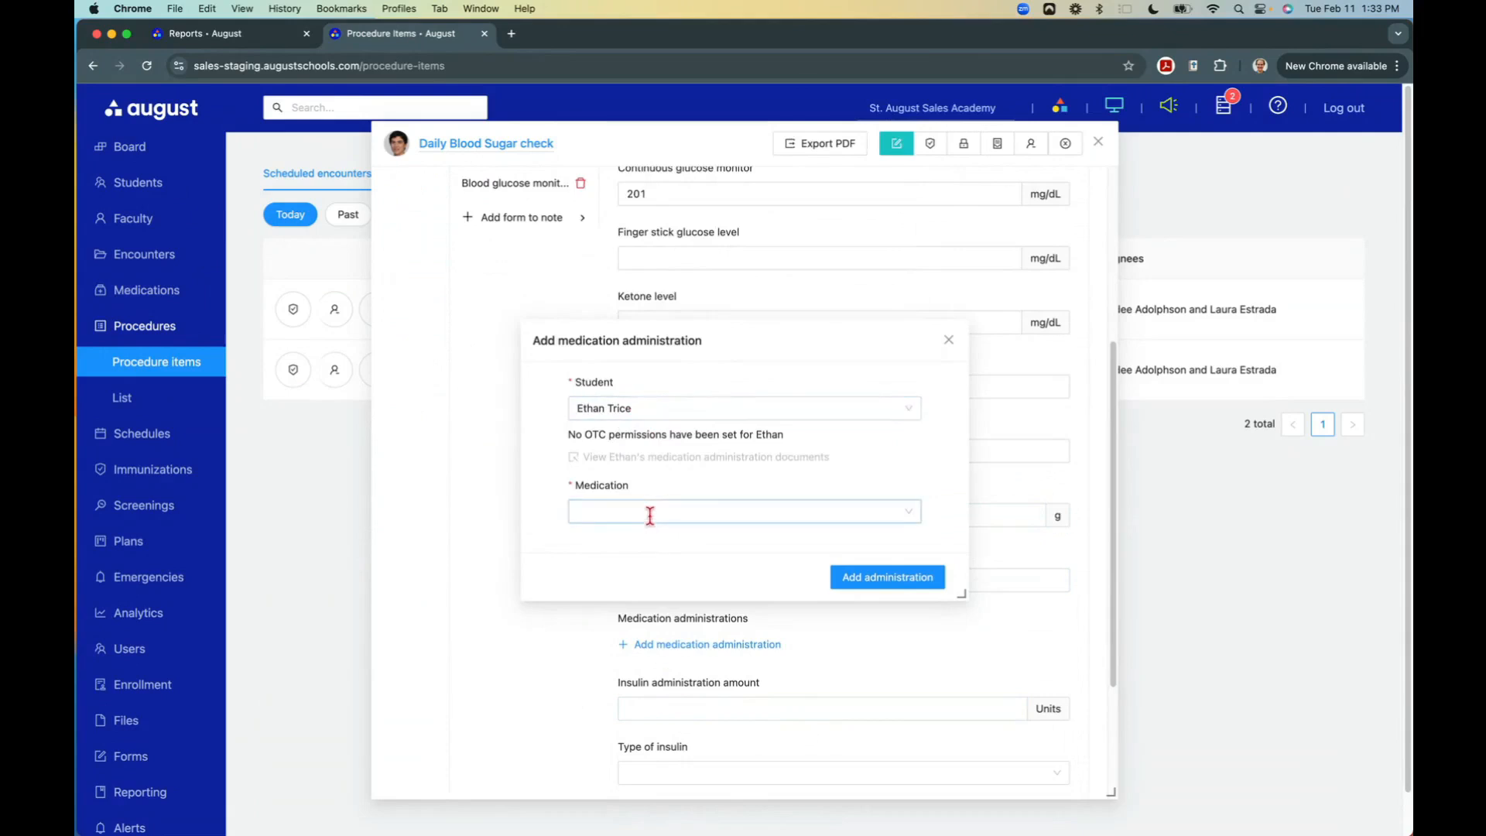
pyautogui.click(654, 174)
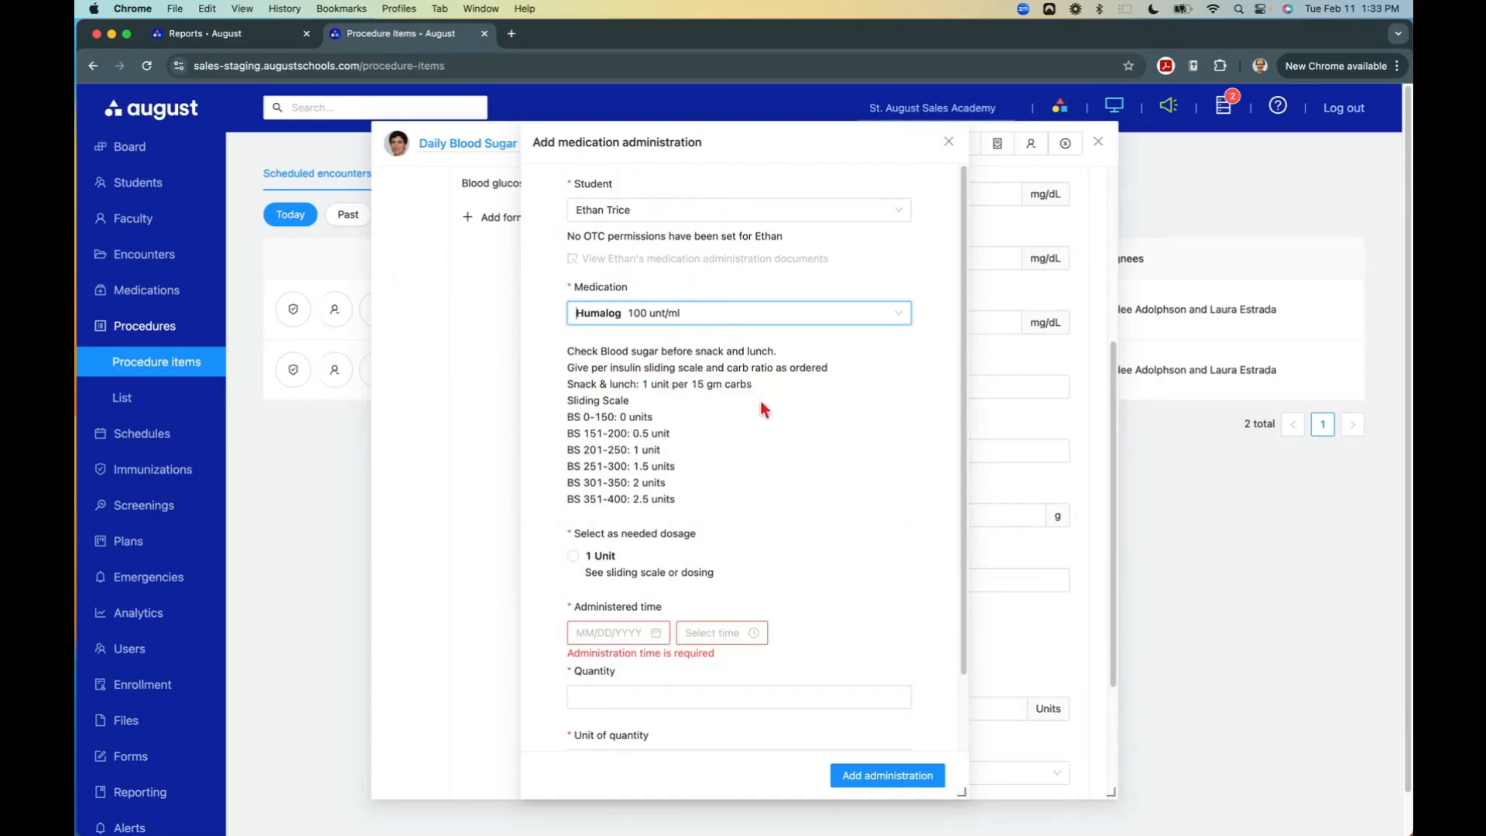
# Place the medication administration and Daily Blood Sugar check windows side by side and compare the Humalog sliding scale with the glucose and carb entries.
pyautogui.moveTo(777, 142); pyautogui.dragTo(452, 142)
pyautogui.moveTo(716, 147); pyautogui.dragTo(851, 155)
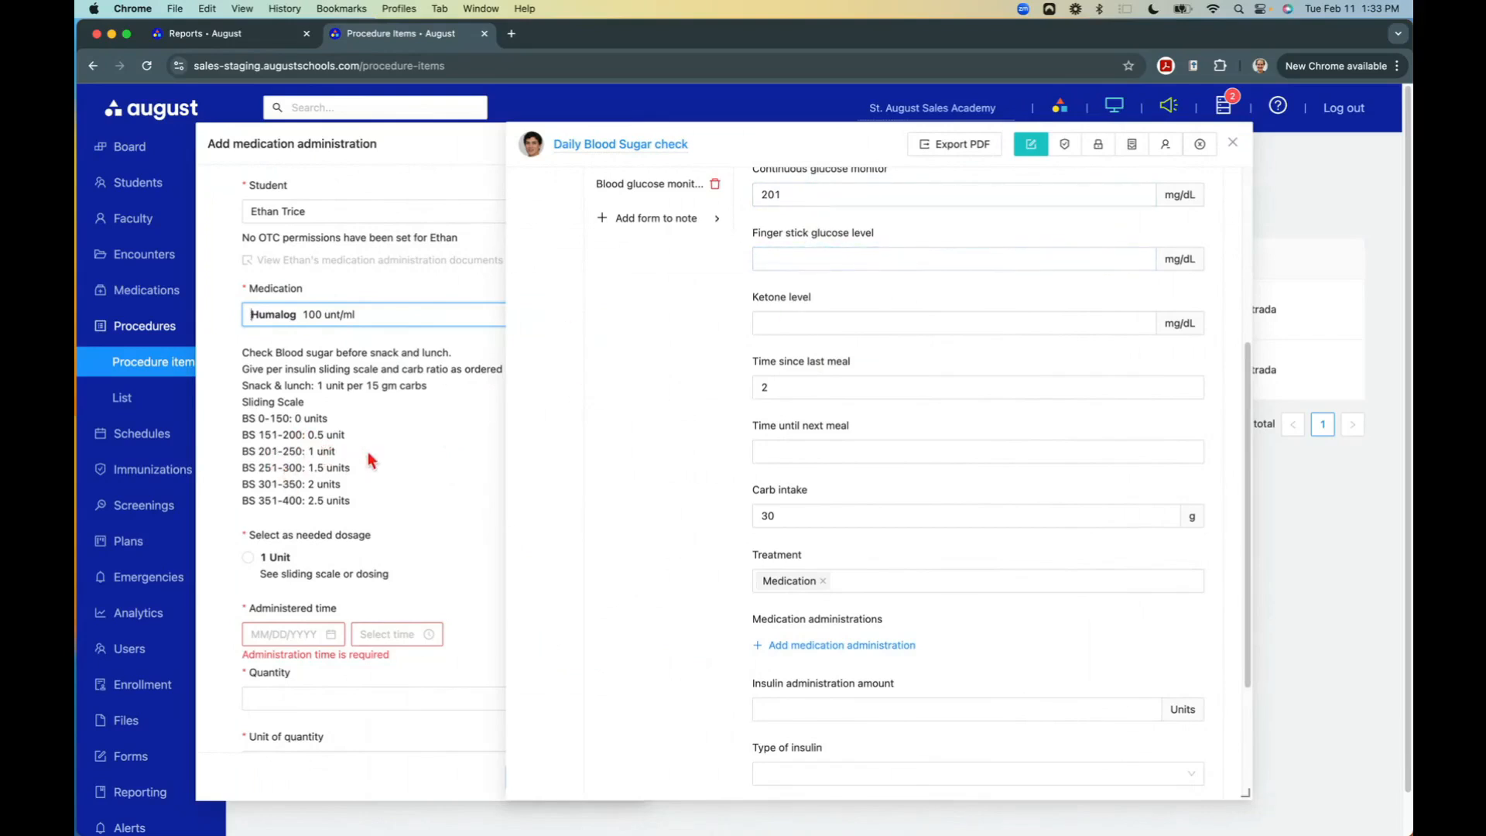
pyautogui.click(800, 522)
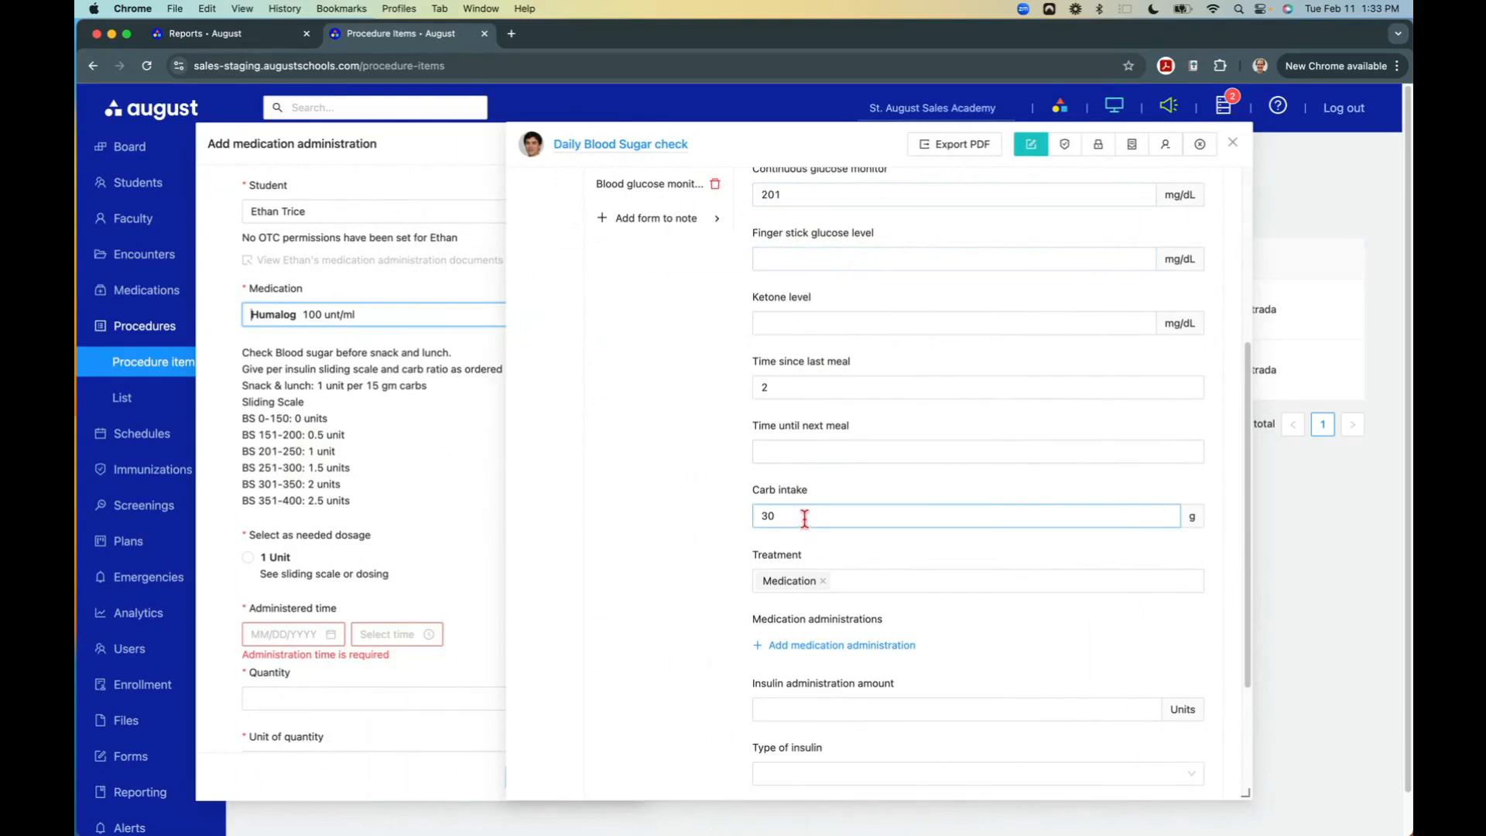
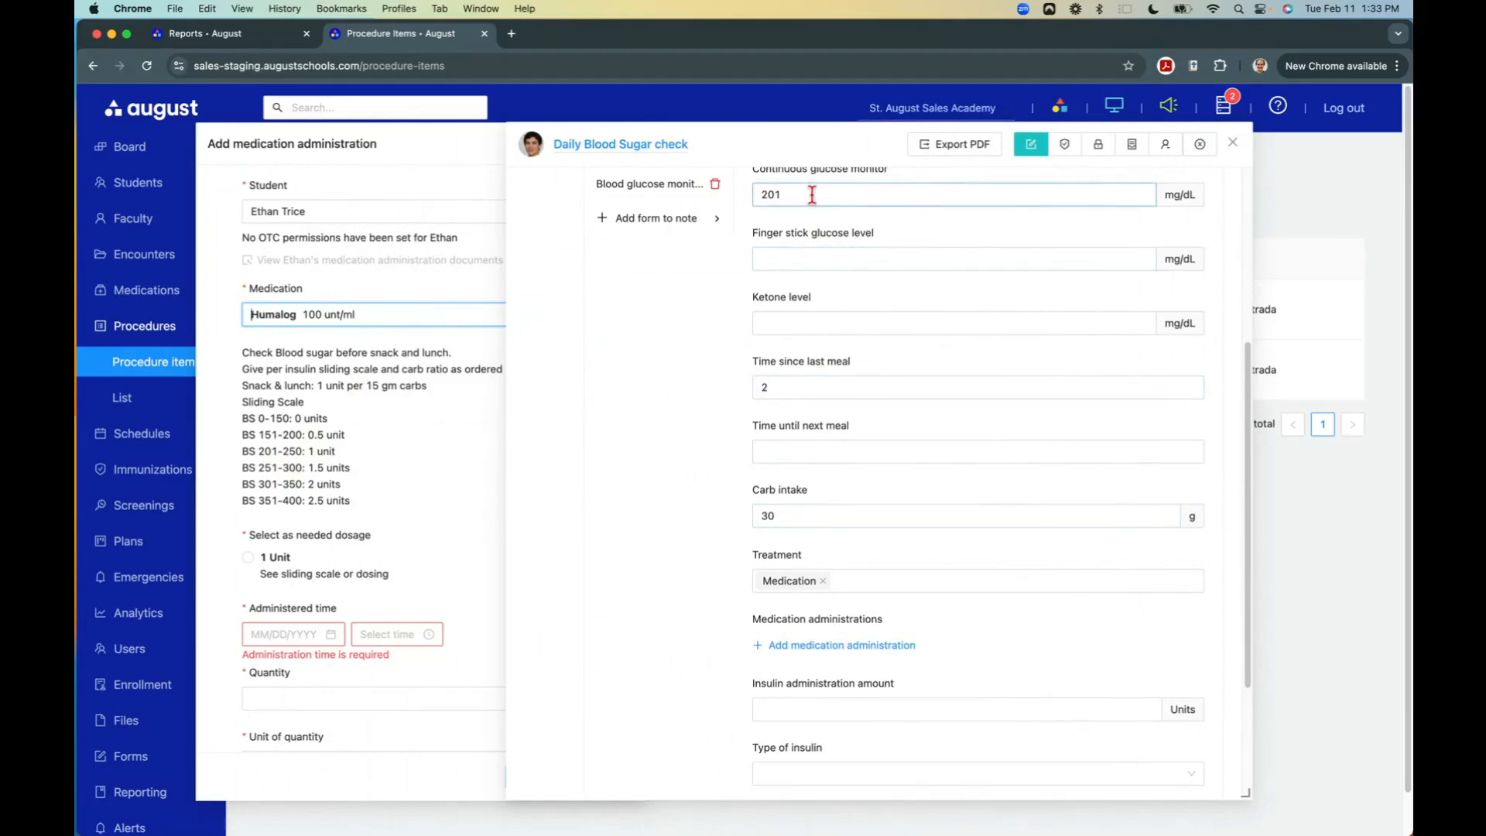
pyautogui.click(440, 503)
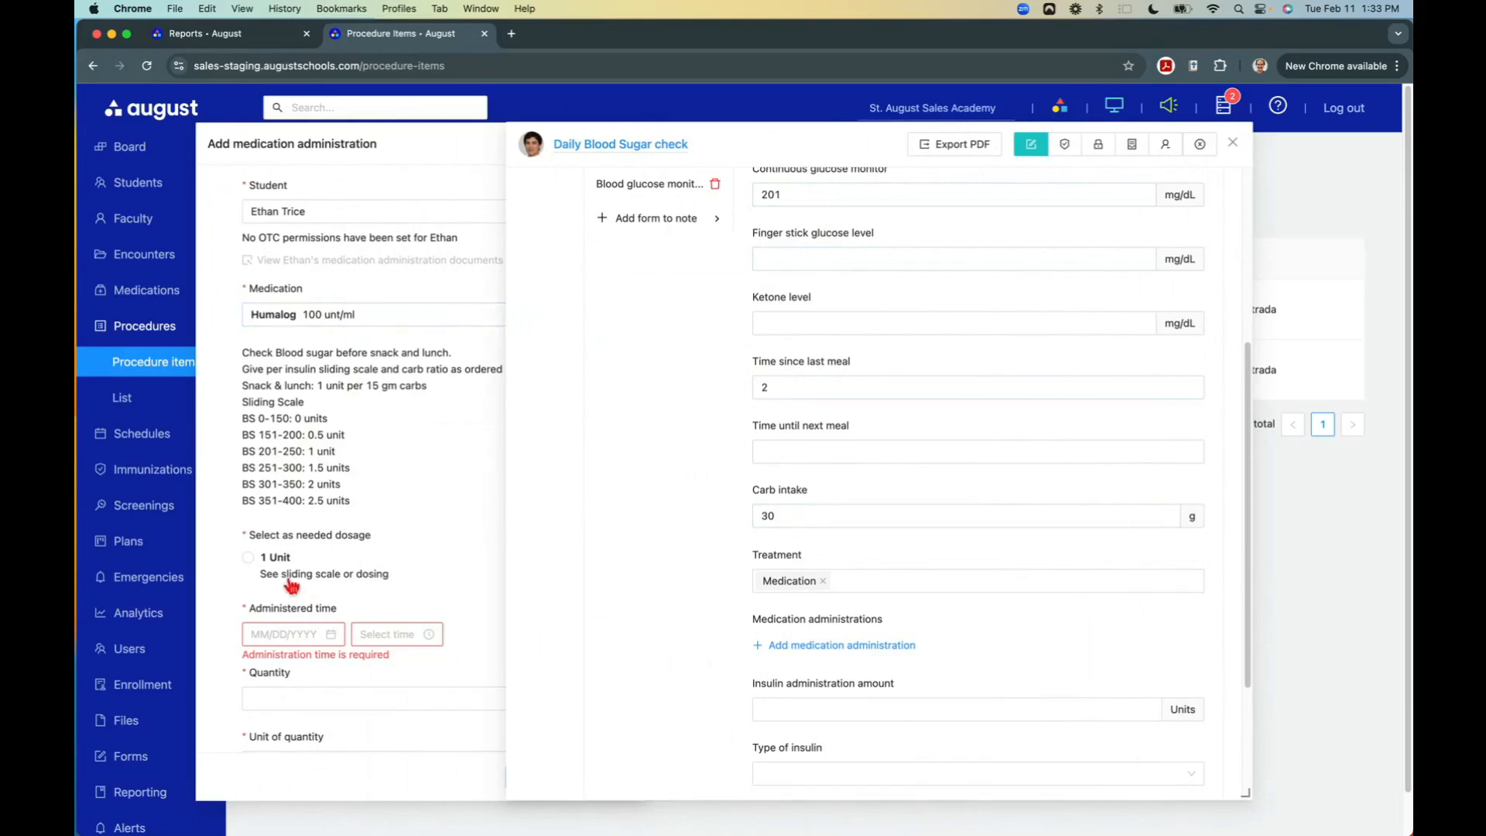
# Select the 1 Unit as-needed dosage and set the administered time to 02/11/2025 12:34 PM.
pyautogui.click(260, 569)
pyautogui.click(426, 151)
pyautogui.scroll(-1, 464, 573)
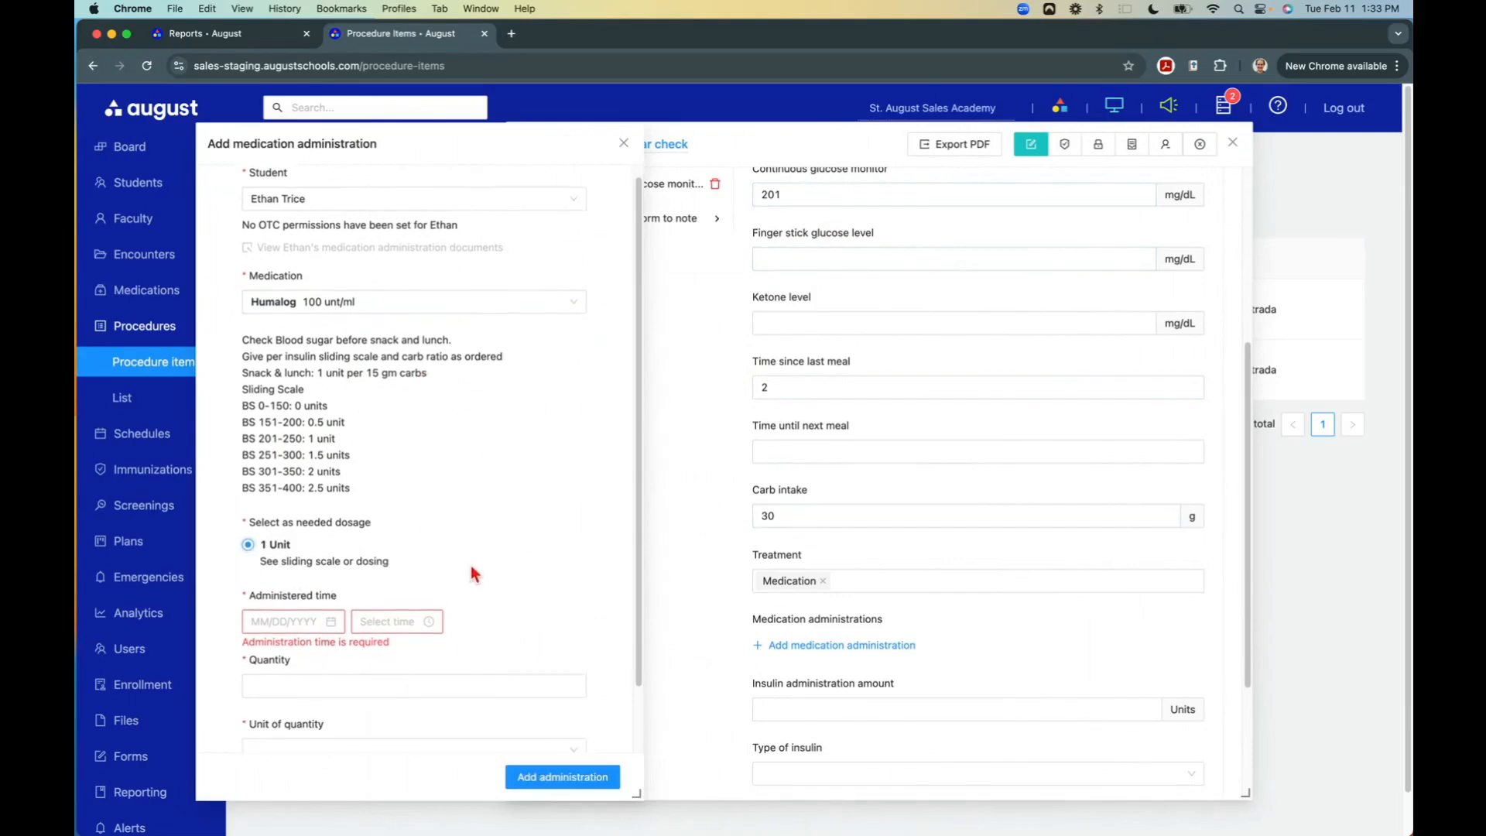
pyautogui.click(279, 619)
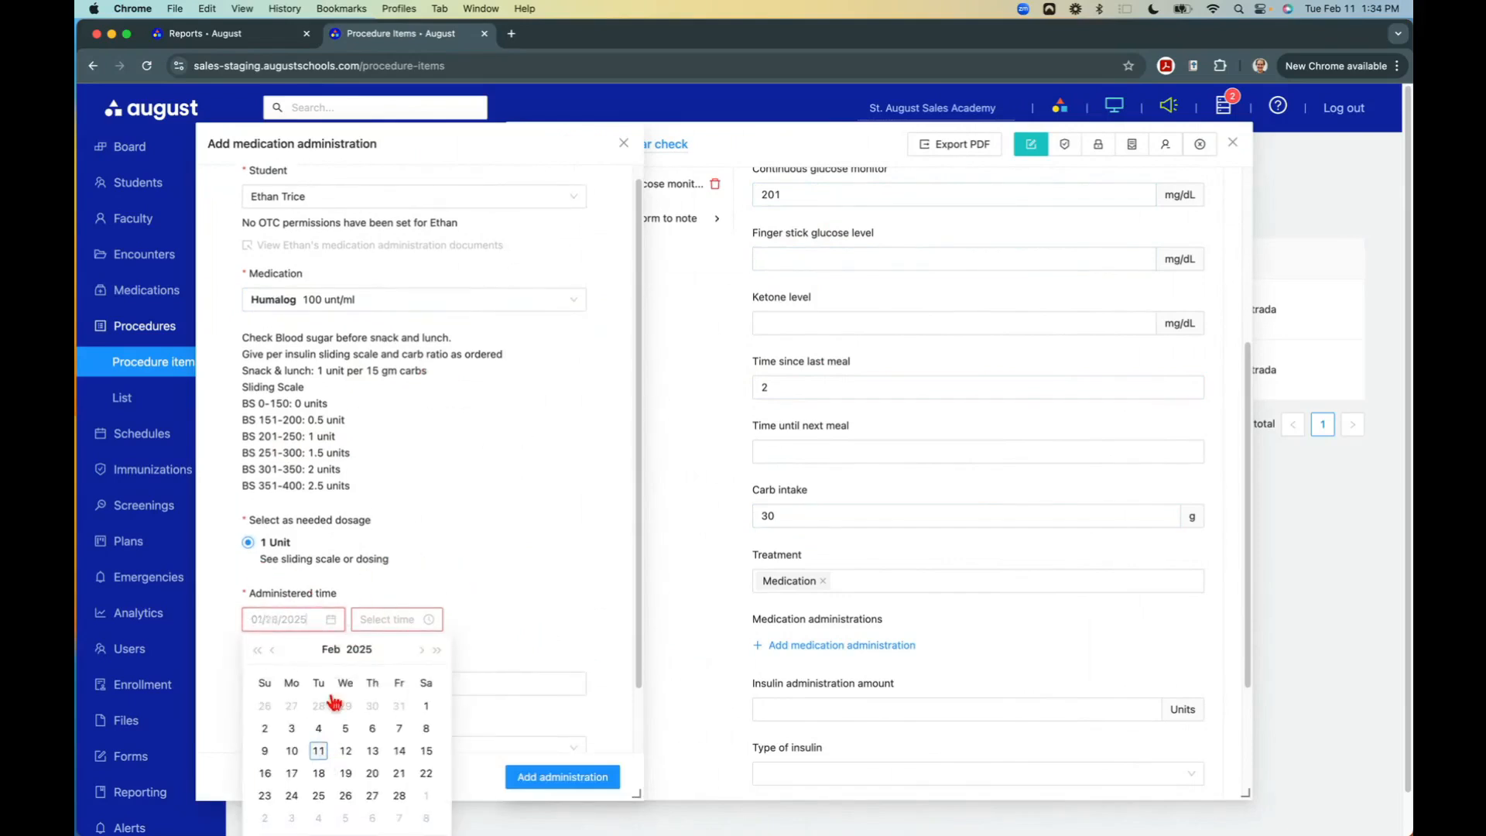
pyautogui.click(325, 749)
pyautogui.click(371, 621)
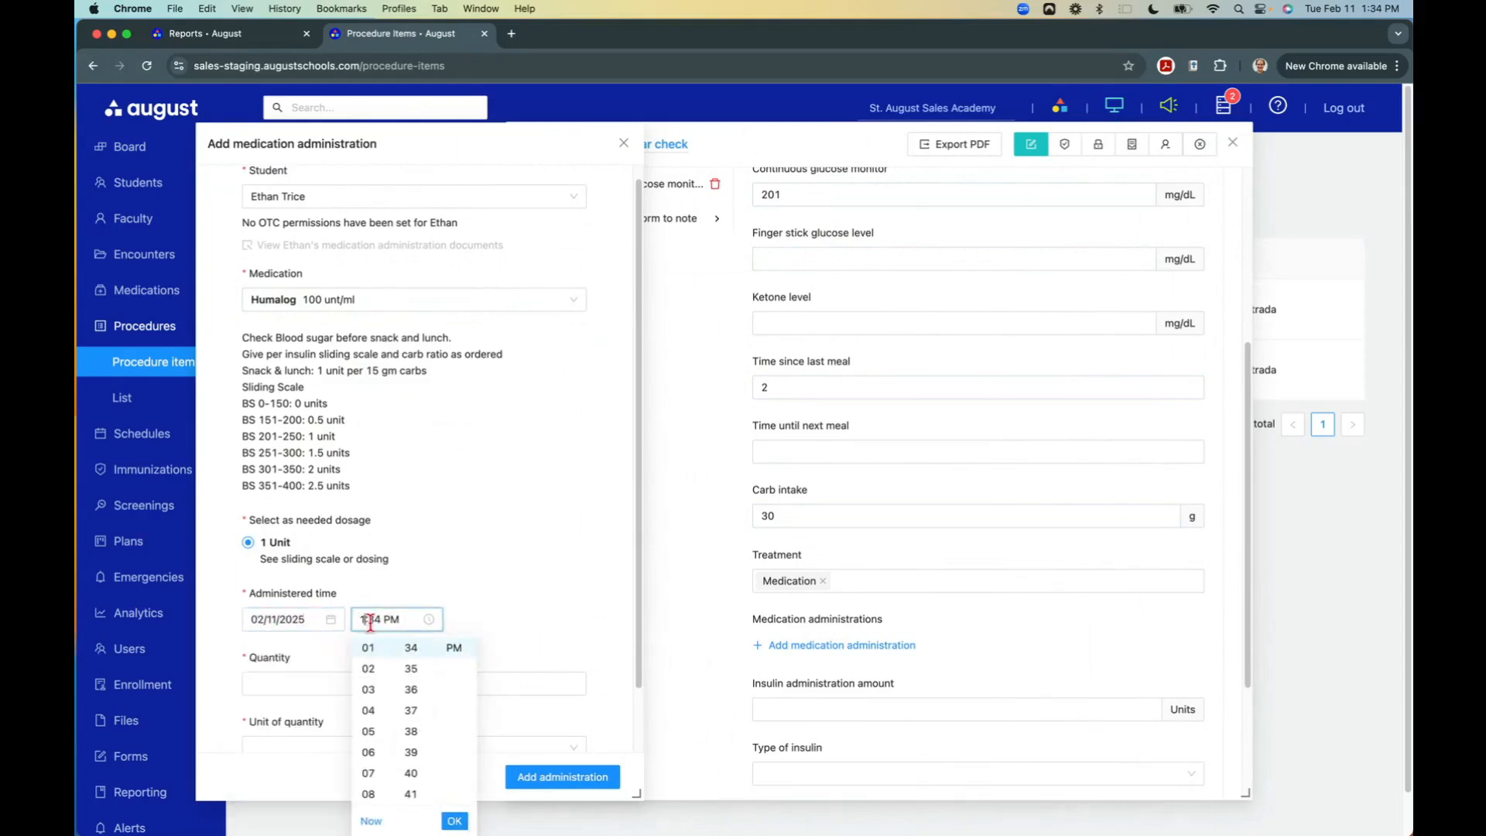
pyautogui.scroll(1, 373, 686)
pyautogui.click(370, 655)
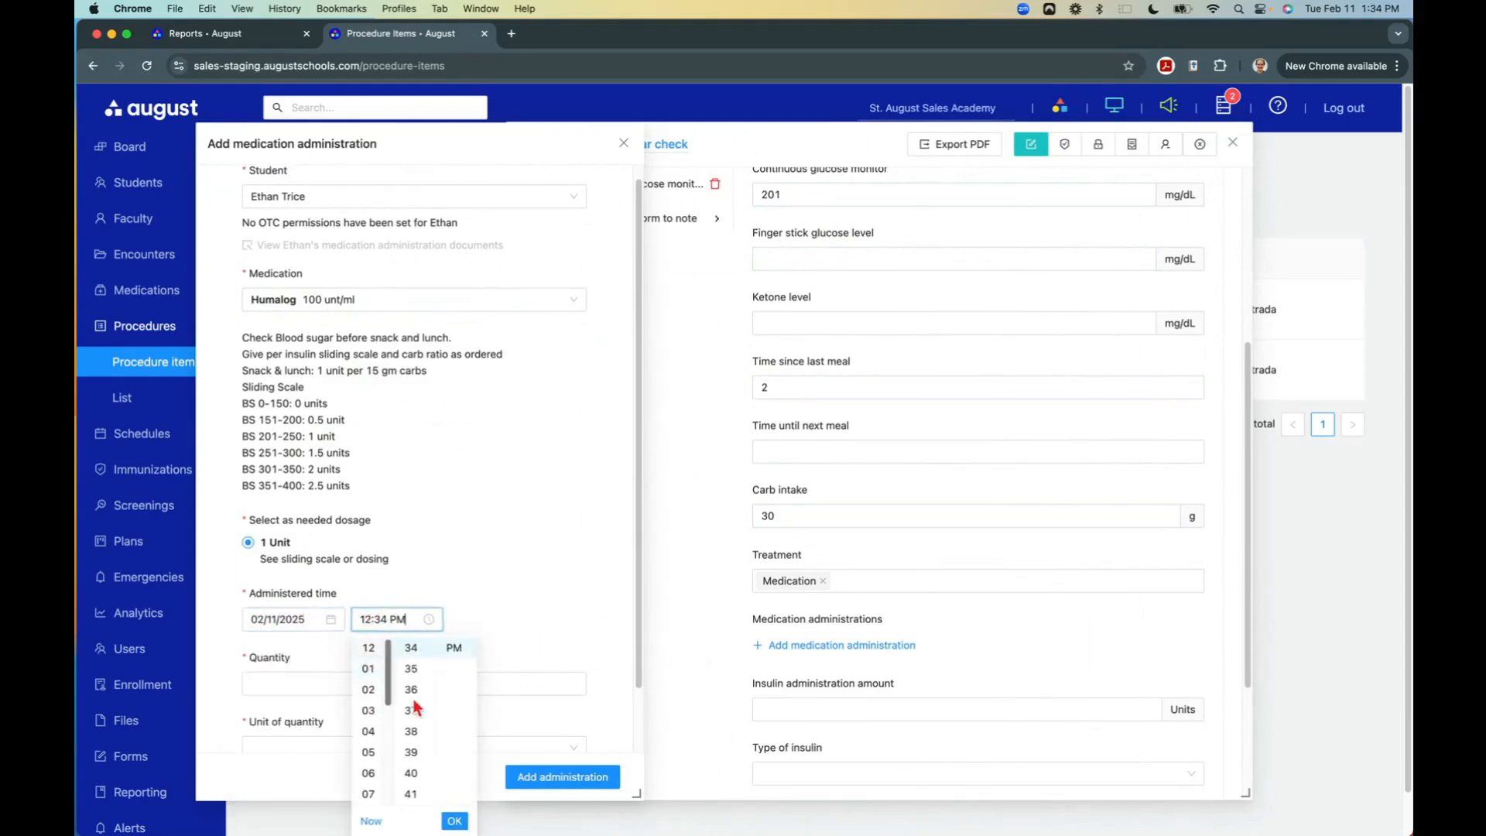
pyautogui.click(455, 821)
# Set the administered Humalog quantity to 3.5 with Unit as the unit of quantity.
pyautogui.click(308, 686)
pyautogui.write('3.5')
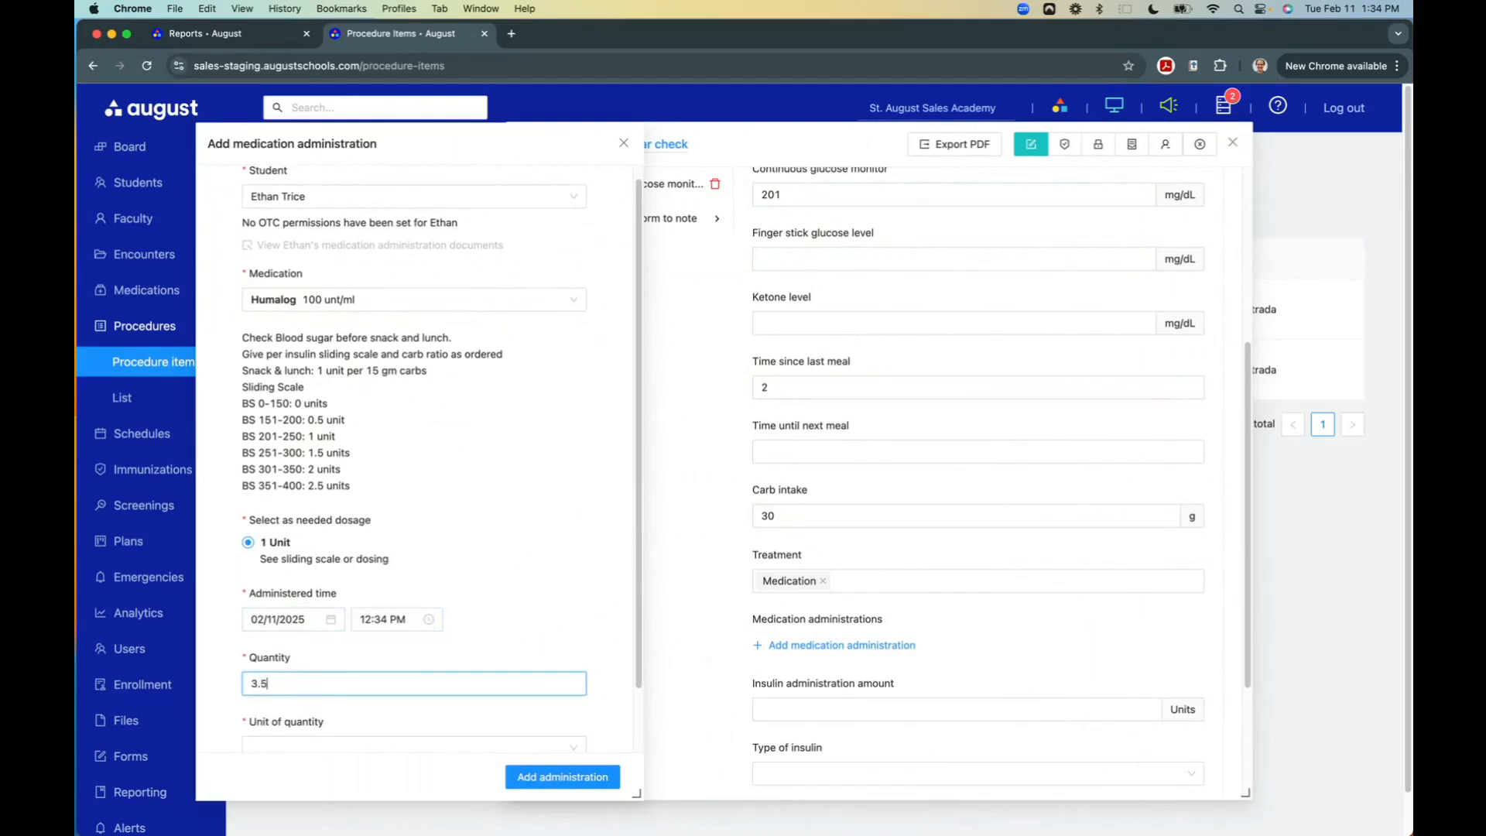
pyautogui.scroll(-1, 307, 684)
pyautogui.click(309, 711)
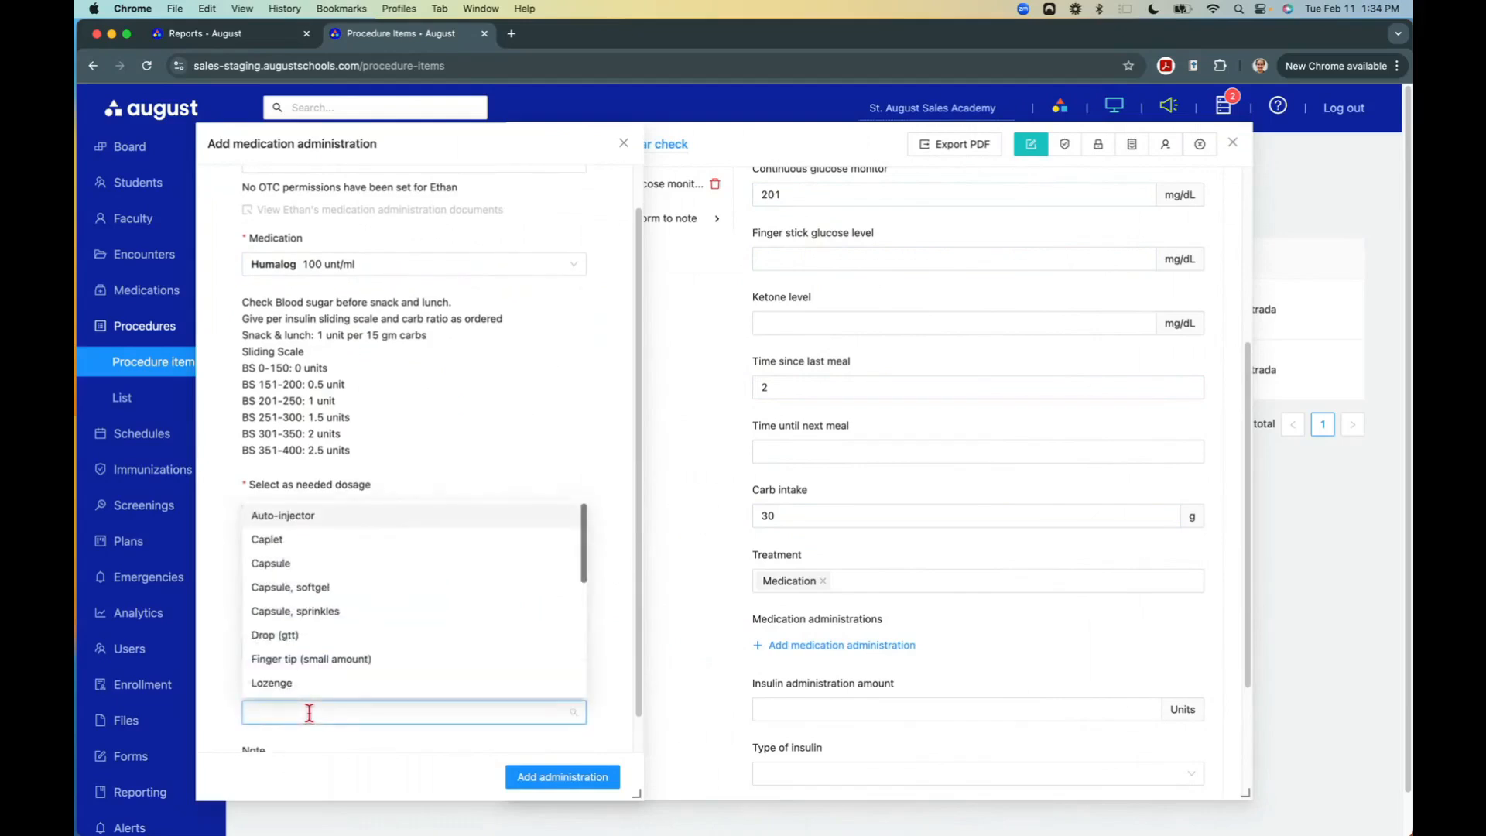
pyautogui.write('ui')
pyautogui.press('BackSpace')
pyautogui.write('nit')
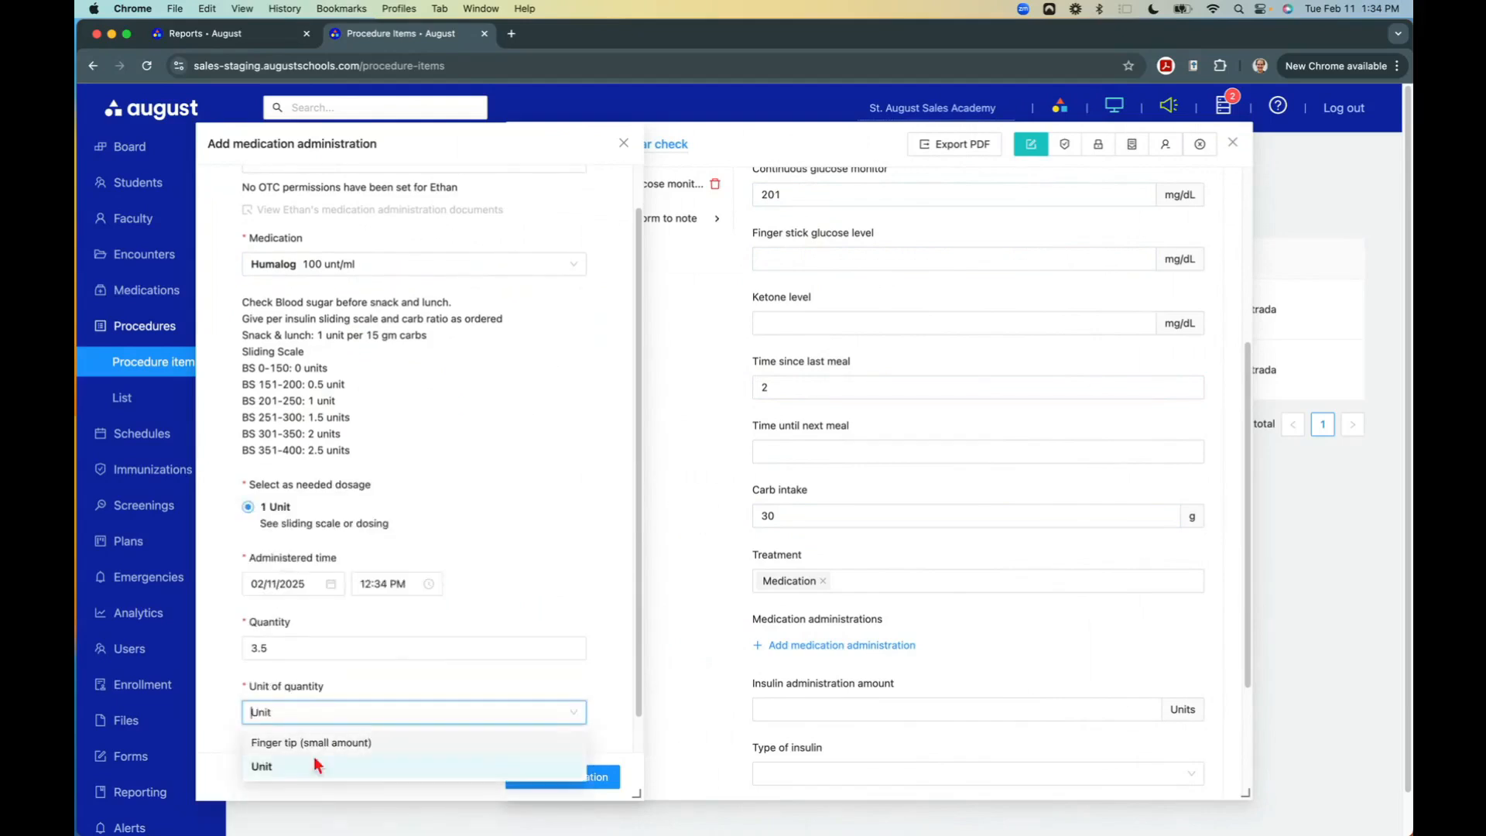
pyautogui.click(314, 766)
# Enter the note "BS 201 plus lunch coverage" and add the Humalog administration.
pyautogui.scroll(-3, 491, 630)
pyautogui.click(383, 678)
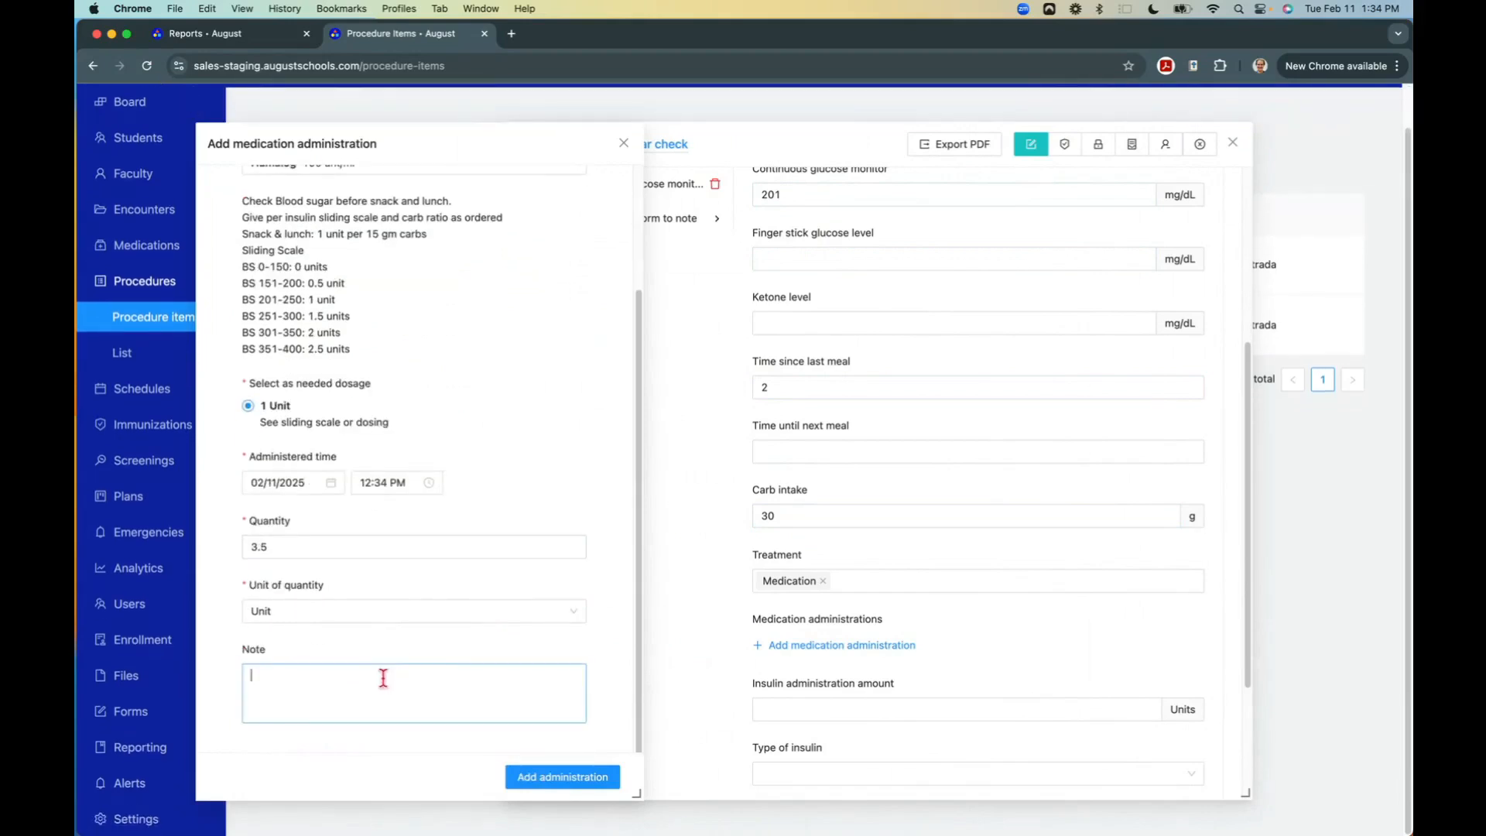
pyautogui.write('BS ')
pyautogui.write('201 ')
pyautogui.write('o')
pyautogui.write('lus')
pyautogui.write(' lunch converage')
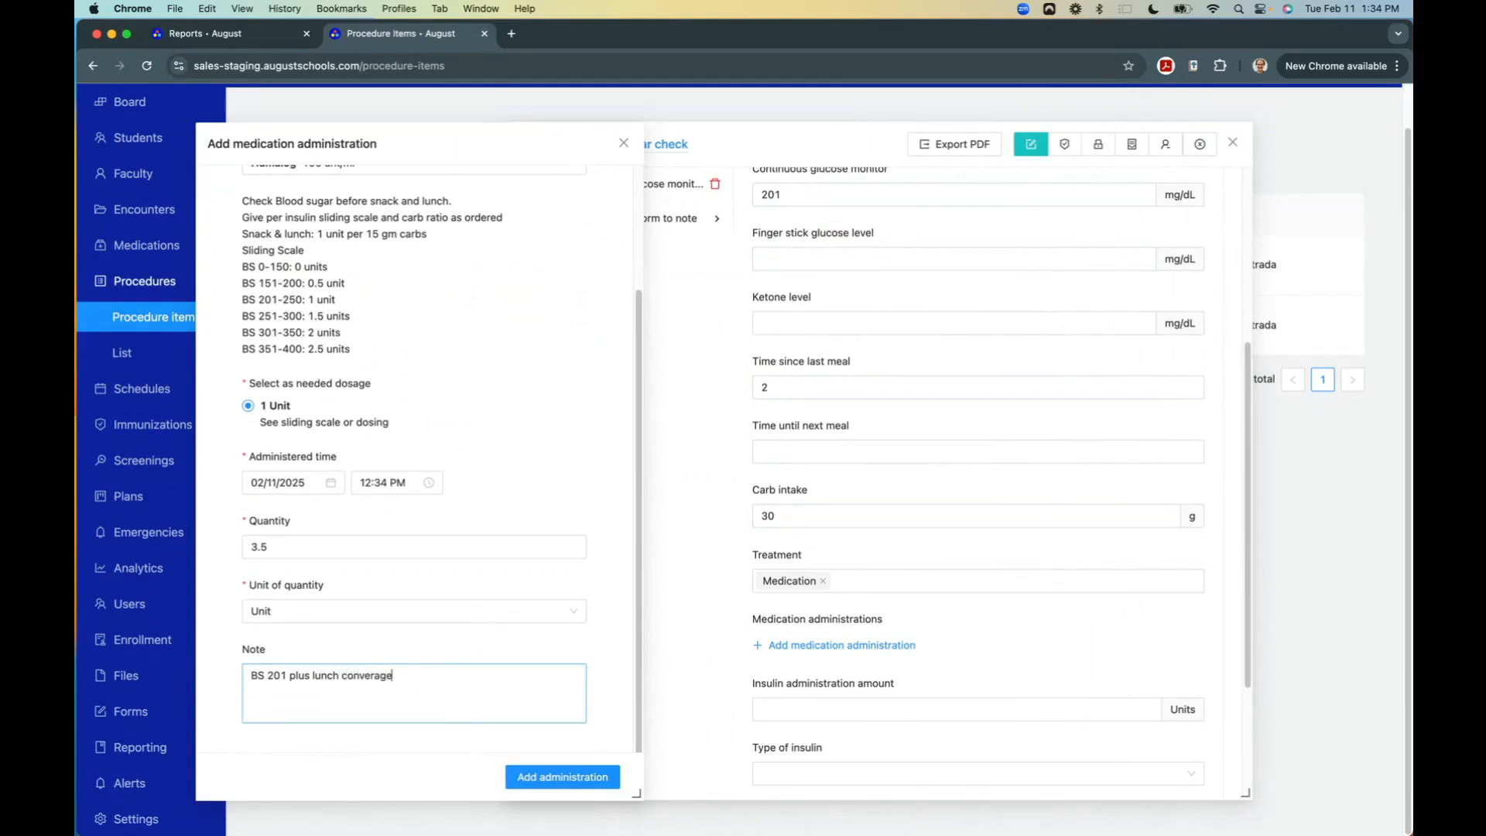
pyautogui.click(358, 675)
pyautogui.press('BackSpace')
pyautogui.click(537, 783)
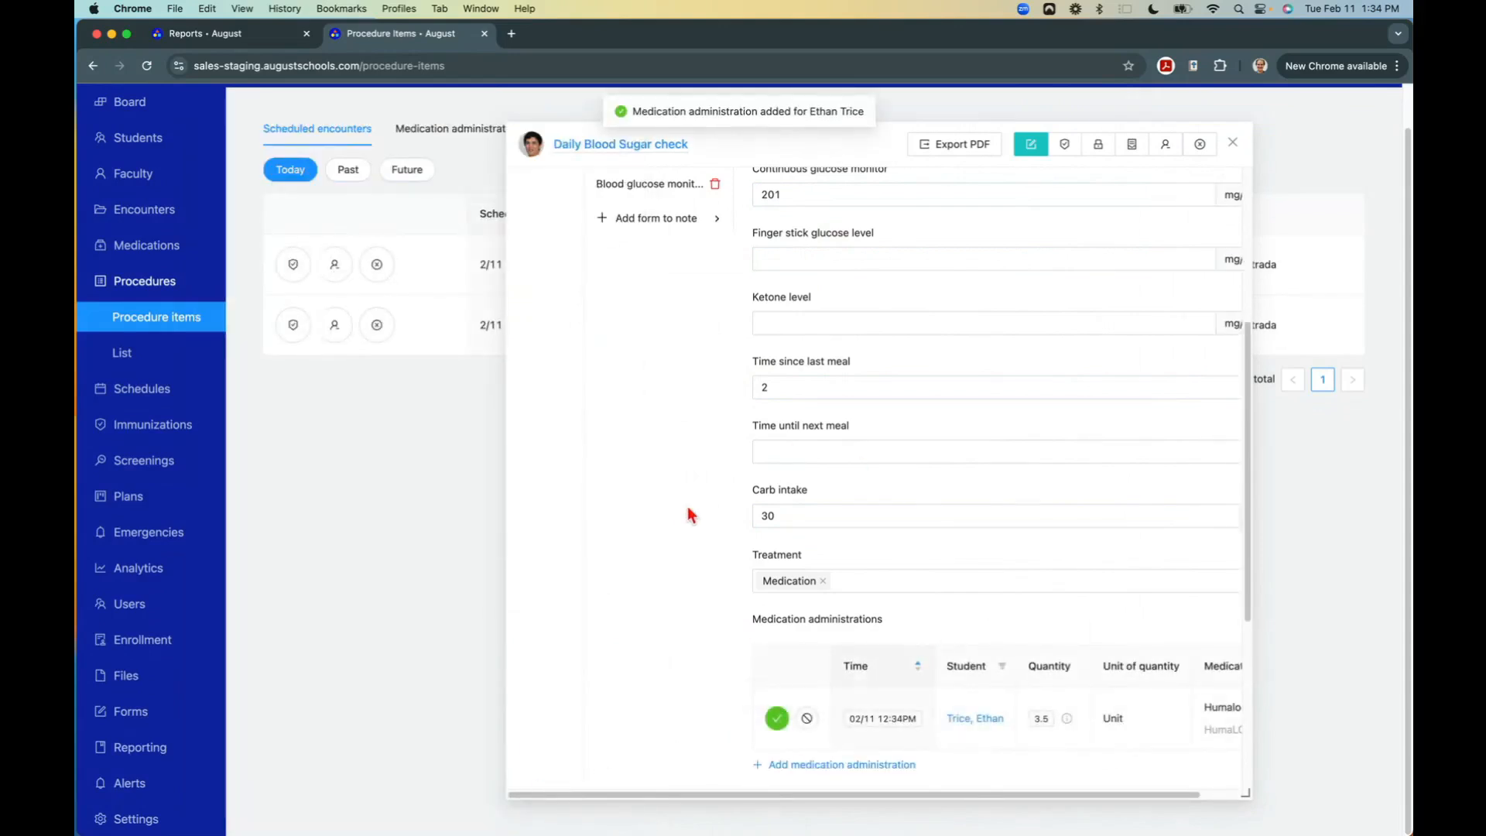
# Set the location insulin was given to Stomach and specify Left in the accompanying Other field.
pyautogui.moveTo(785, 159); pyautogui.dragTo(585, 158)
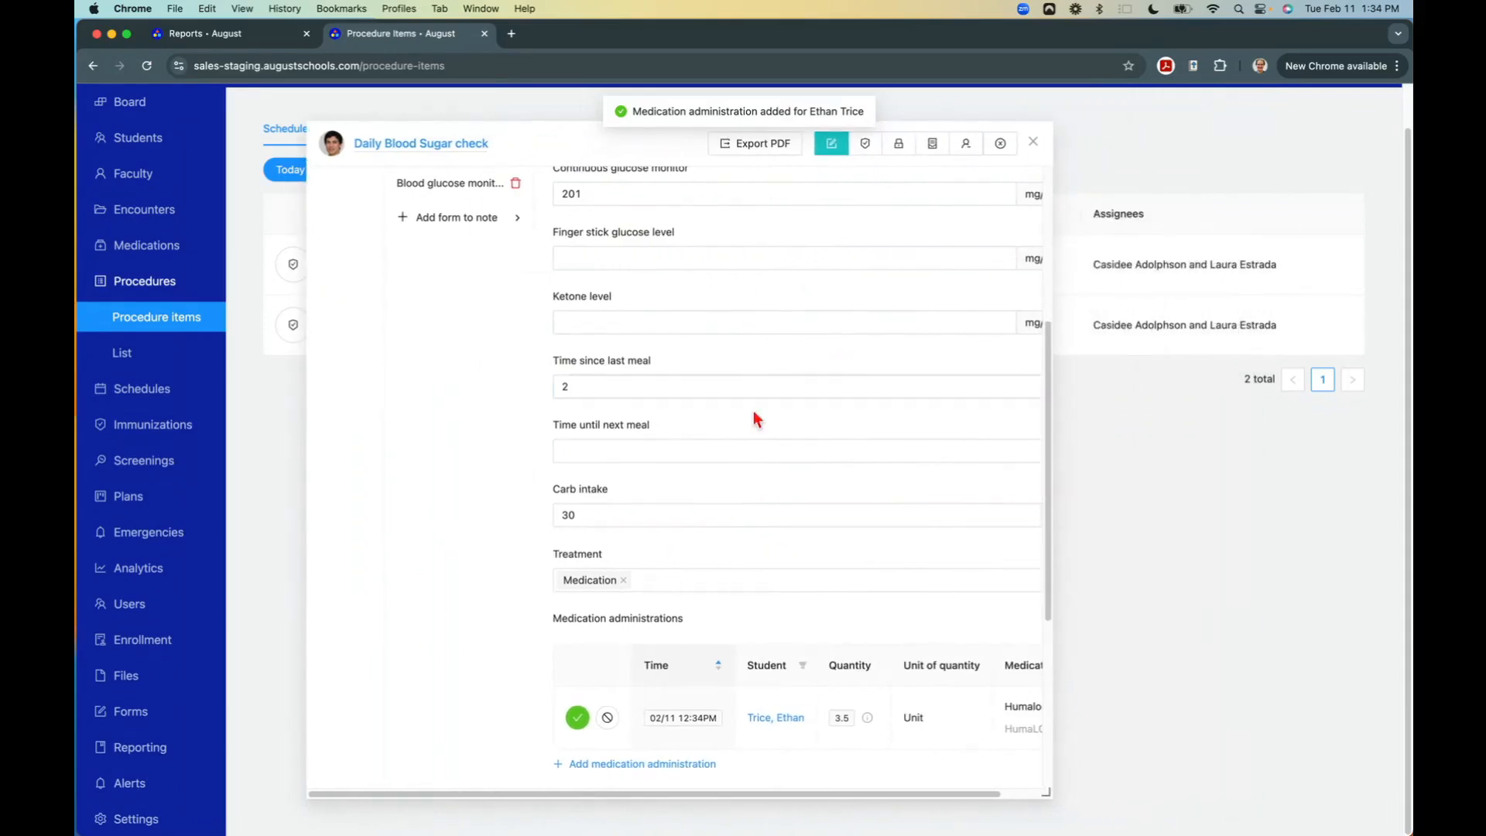
pyautogui.scroll(-3, 754, 410)
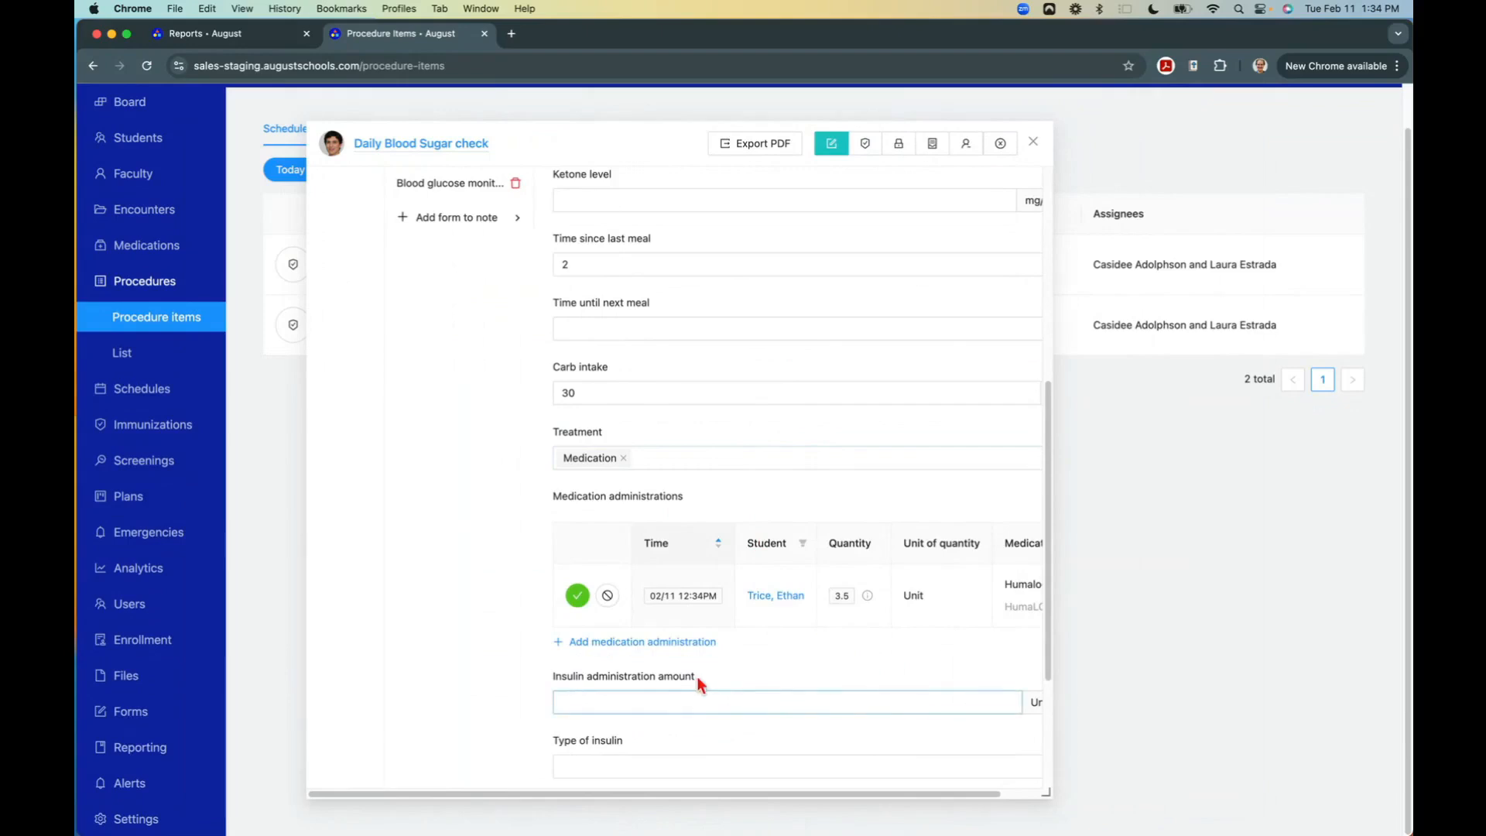
pyautogui.scroll(-3, 895, 620)
pyautogui.click(670, 581)
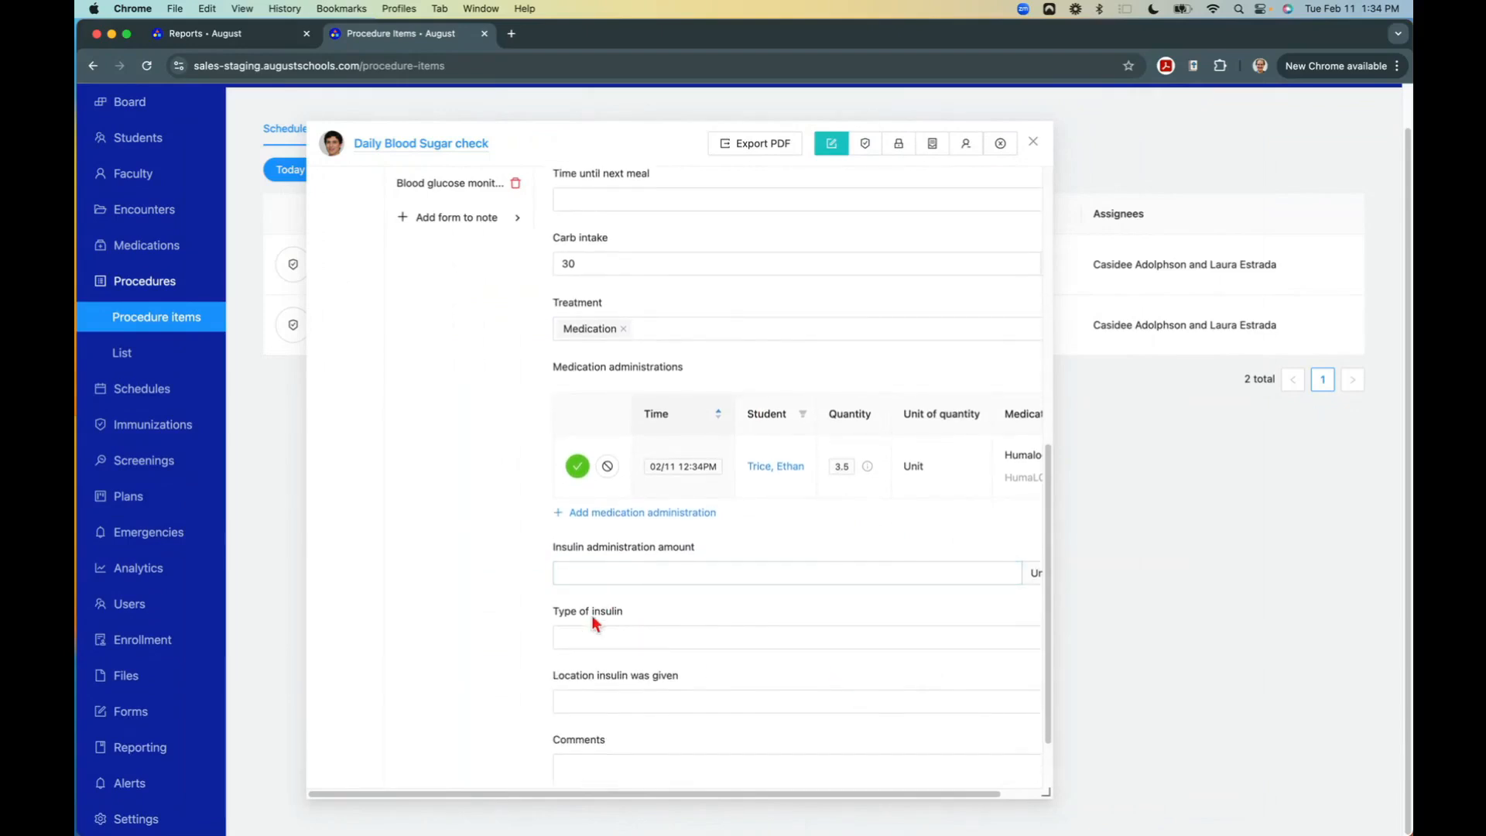
pyautogui.scroll(-1, 720, 690)
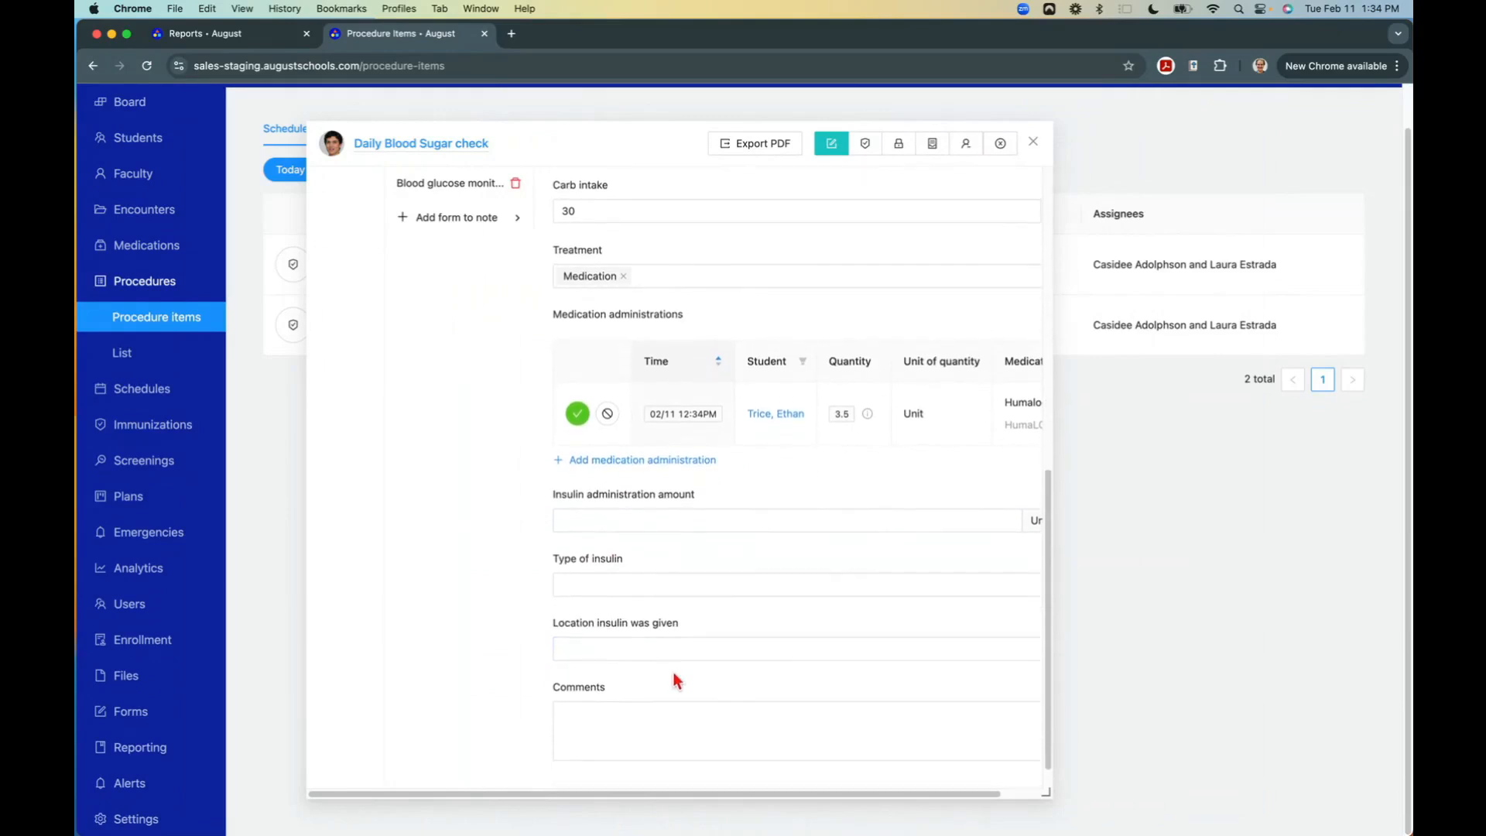
pyautogui.click(620, 649)
pyautogui.click(616, 679)
pyautogui.click(604, 712)
pyautogui.write('Left')
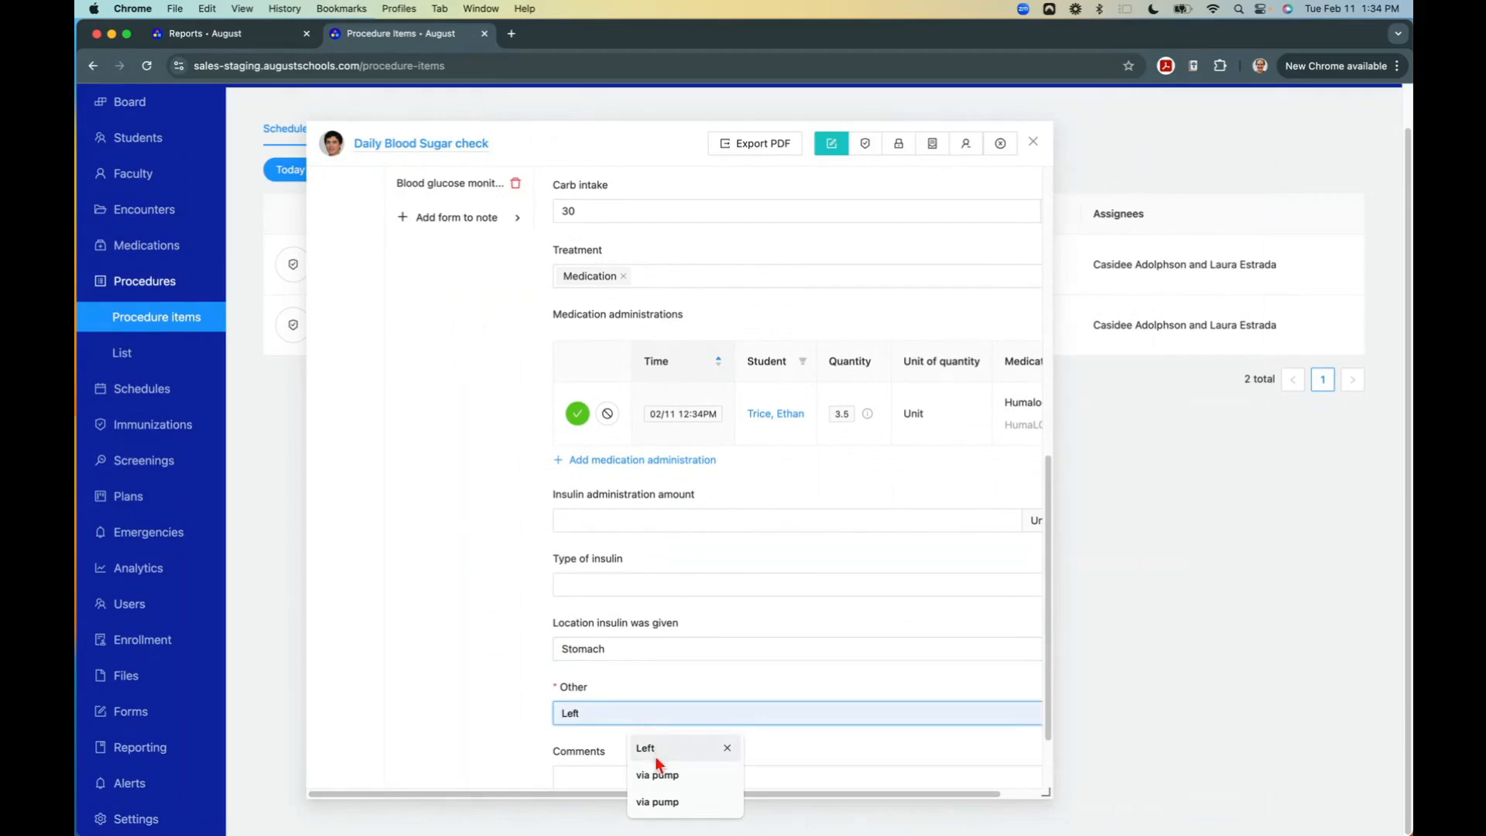
pyautogui.click(656, 746)
pyautogui.scroll(-2, 681, 690)
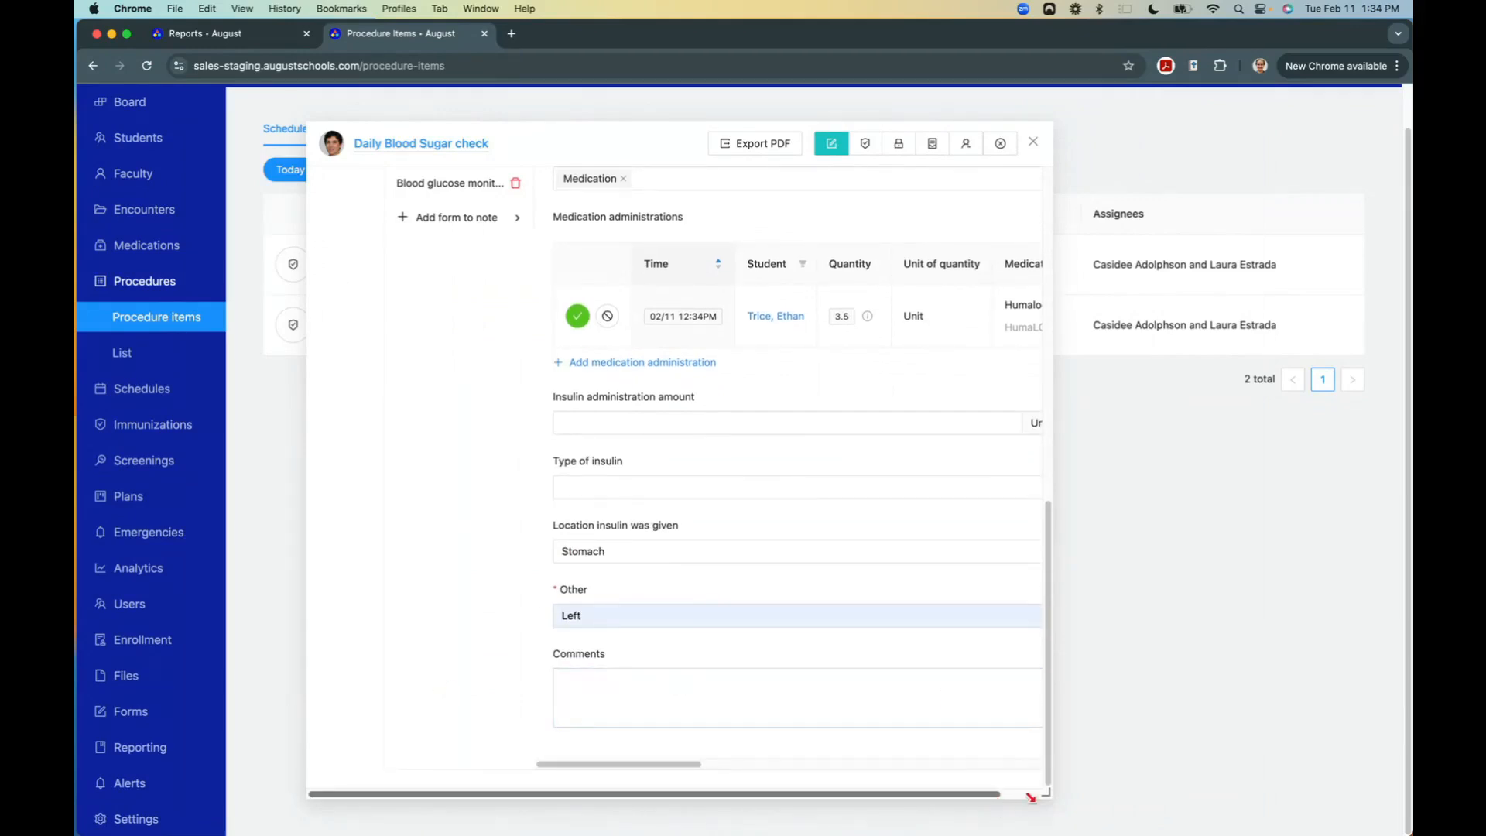
# Widen the Daily Blood Sugar check window, mark the encounter as closed and dismiss the window.
pyautogui.moveTo(1047, 794); pyautogui.dragTo(1235, 802)
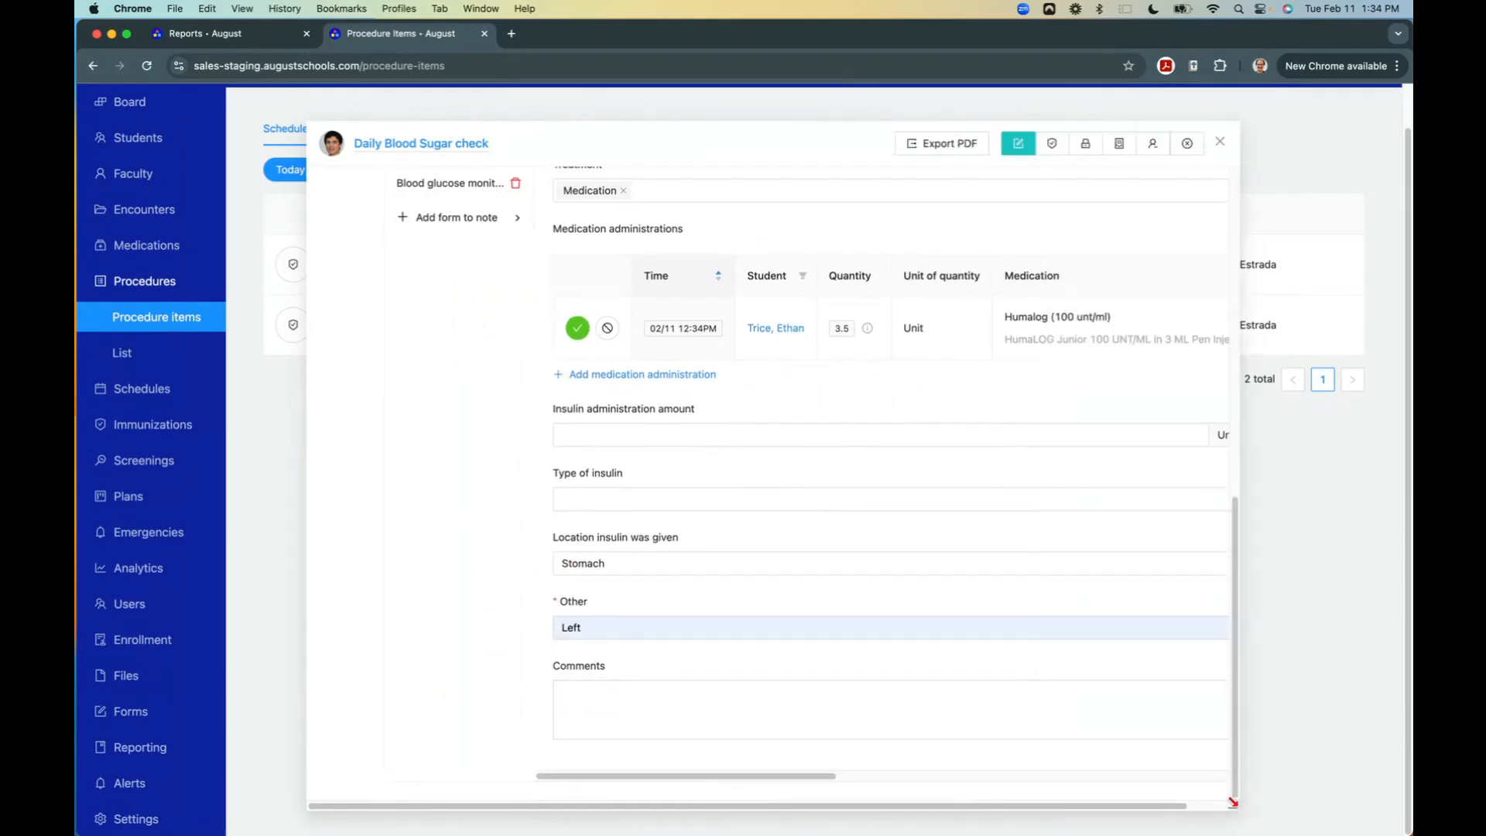
pyautogui.click(1055, 147)
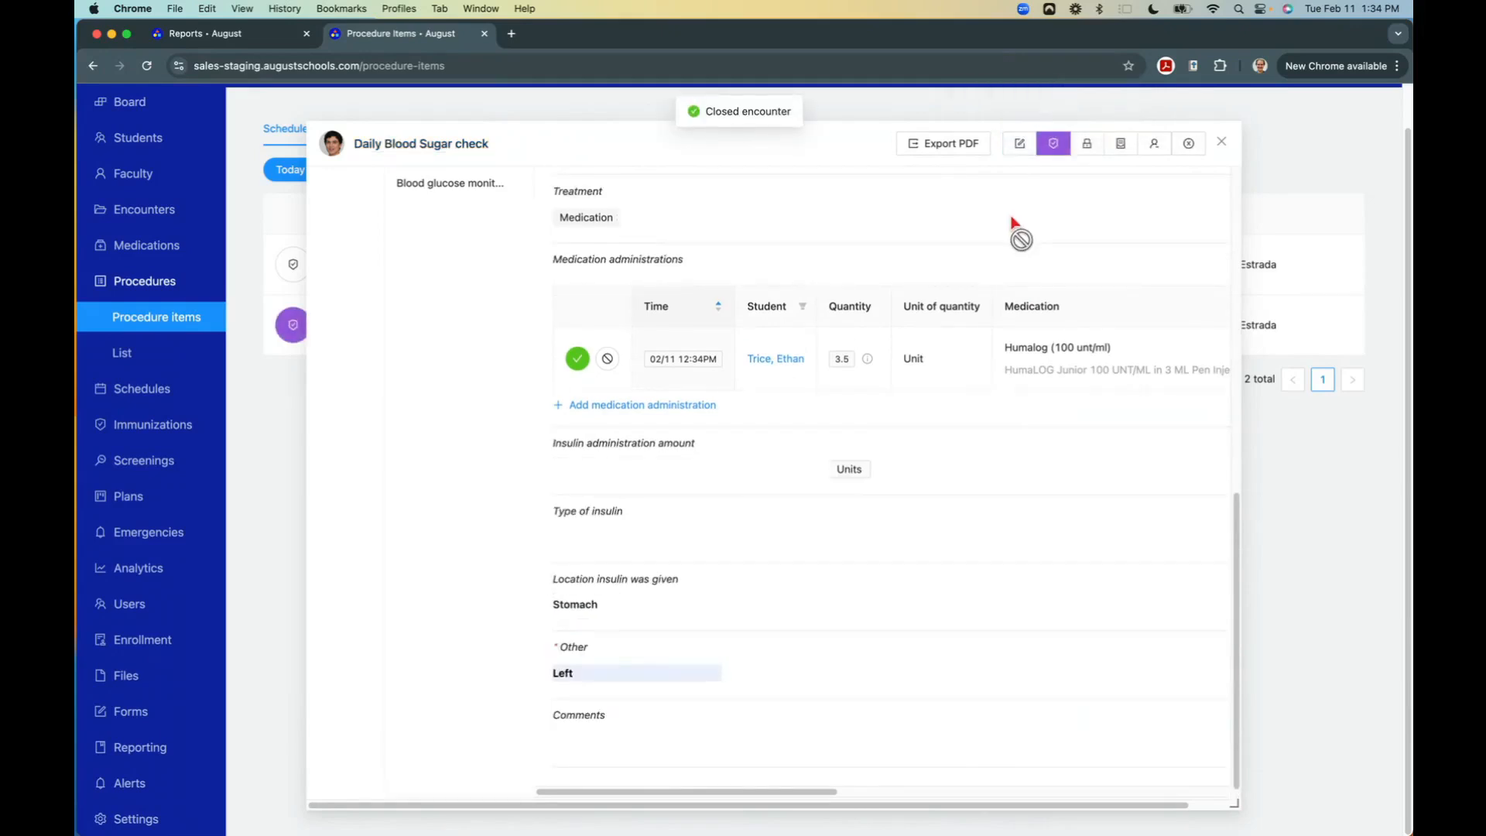
pyautogui.click(1225, 147)
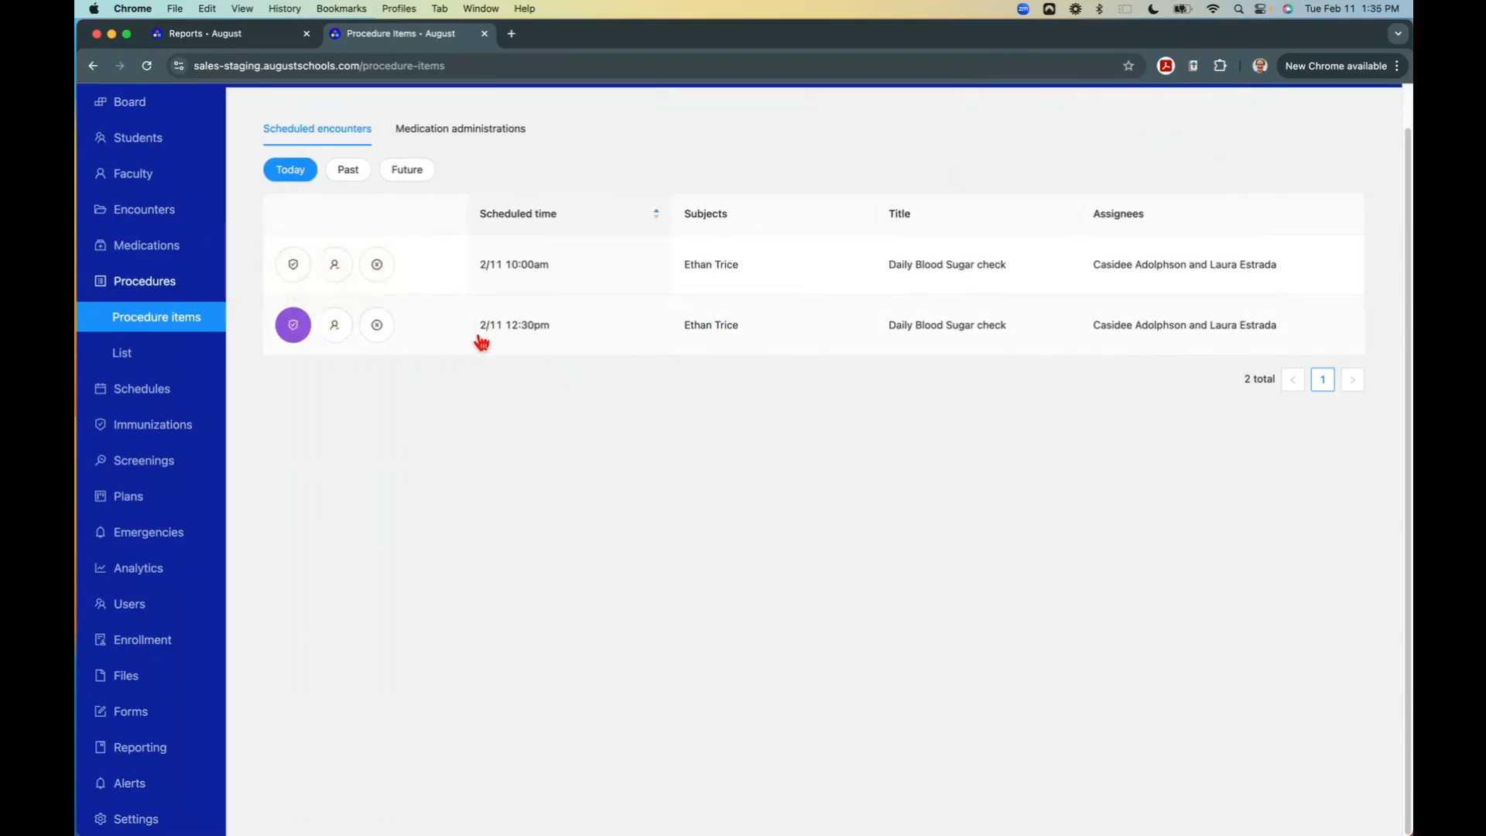
# Open the list of today's medication administrations.
pyautogui.scroll(2, 475, 355)
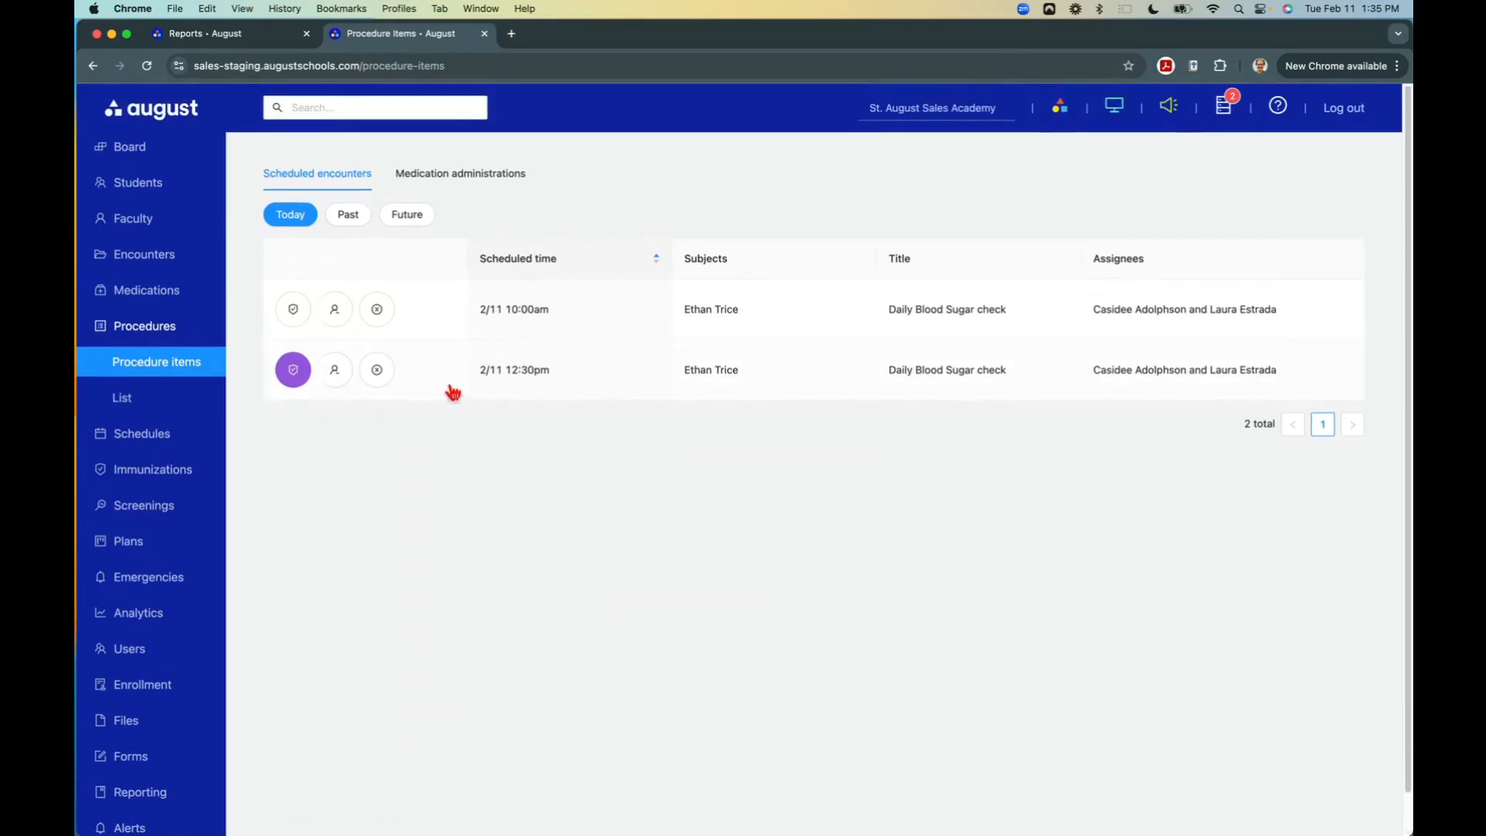
pyautogui.click(172, 292)
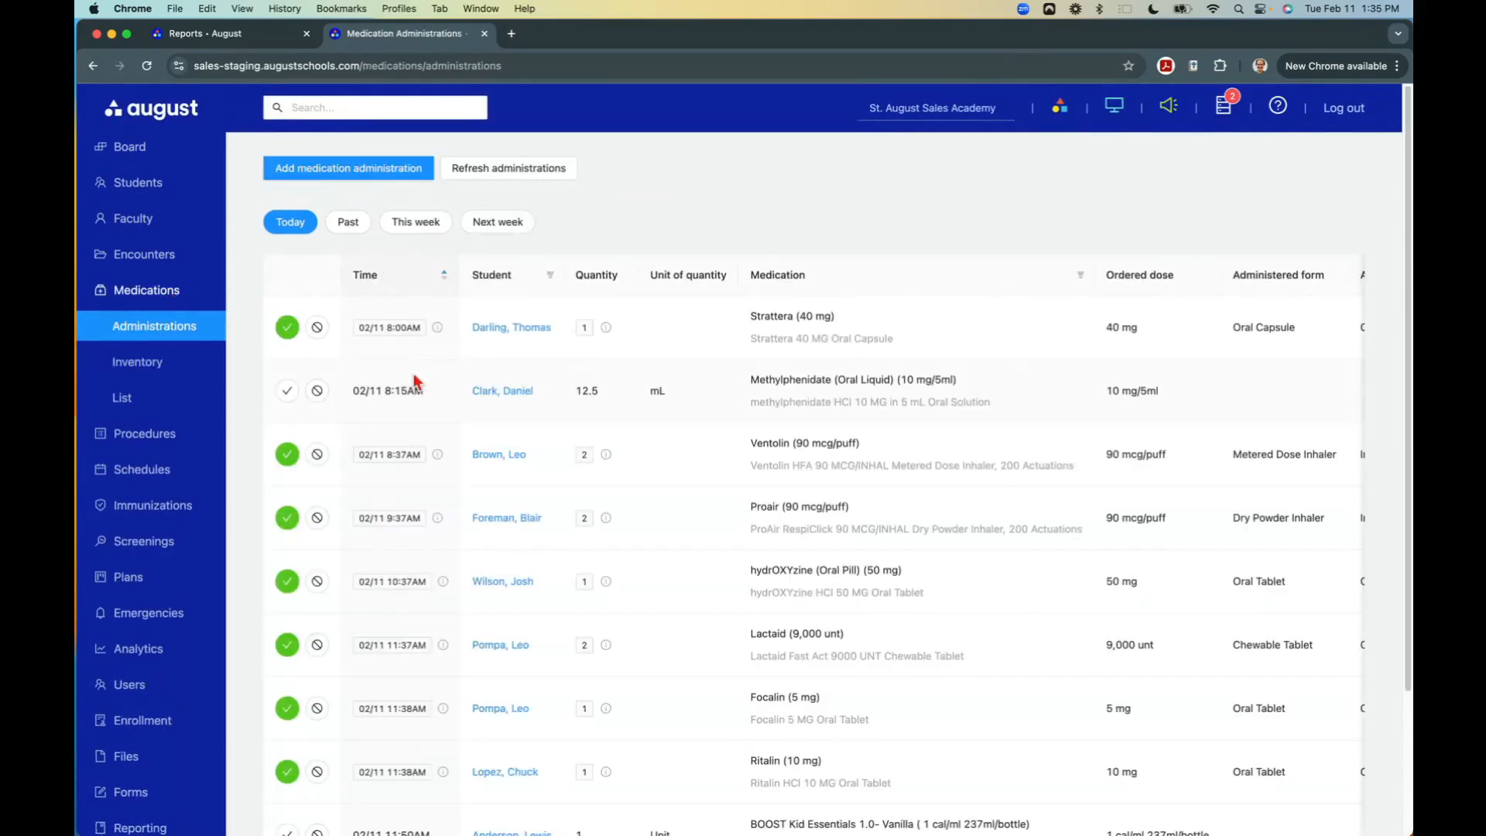
# Show 20 entries per page in today's medication administrations and review the full list, including the Humalog entry.
pyautogui.scroll(-5, 890, 422)
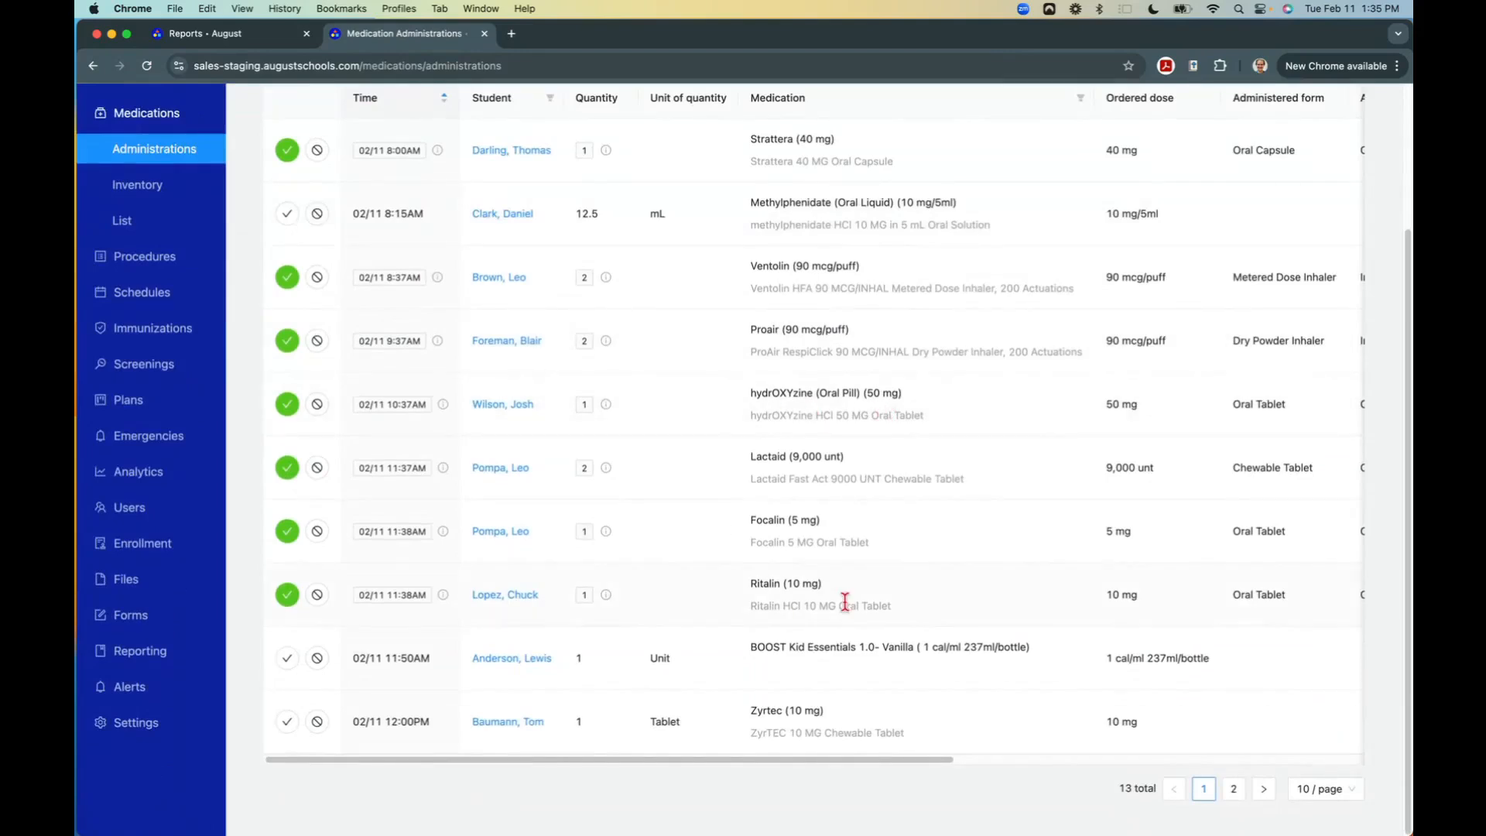
pyautogui.click(1319, 789)
pyautogui.click(1309, 735)
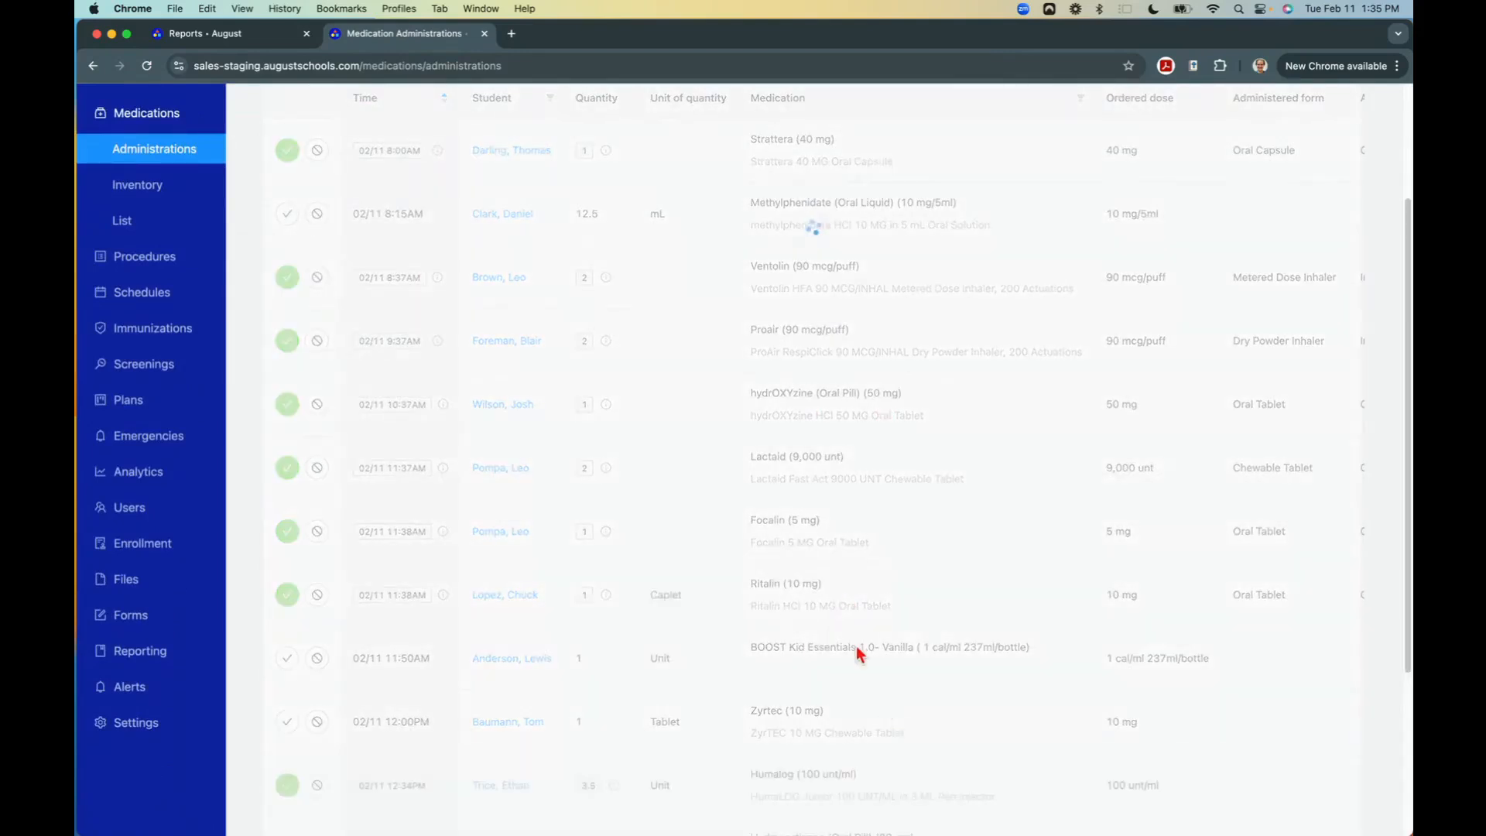
pyautogui.scroll(-6, 860, 611)
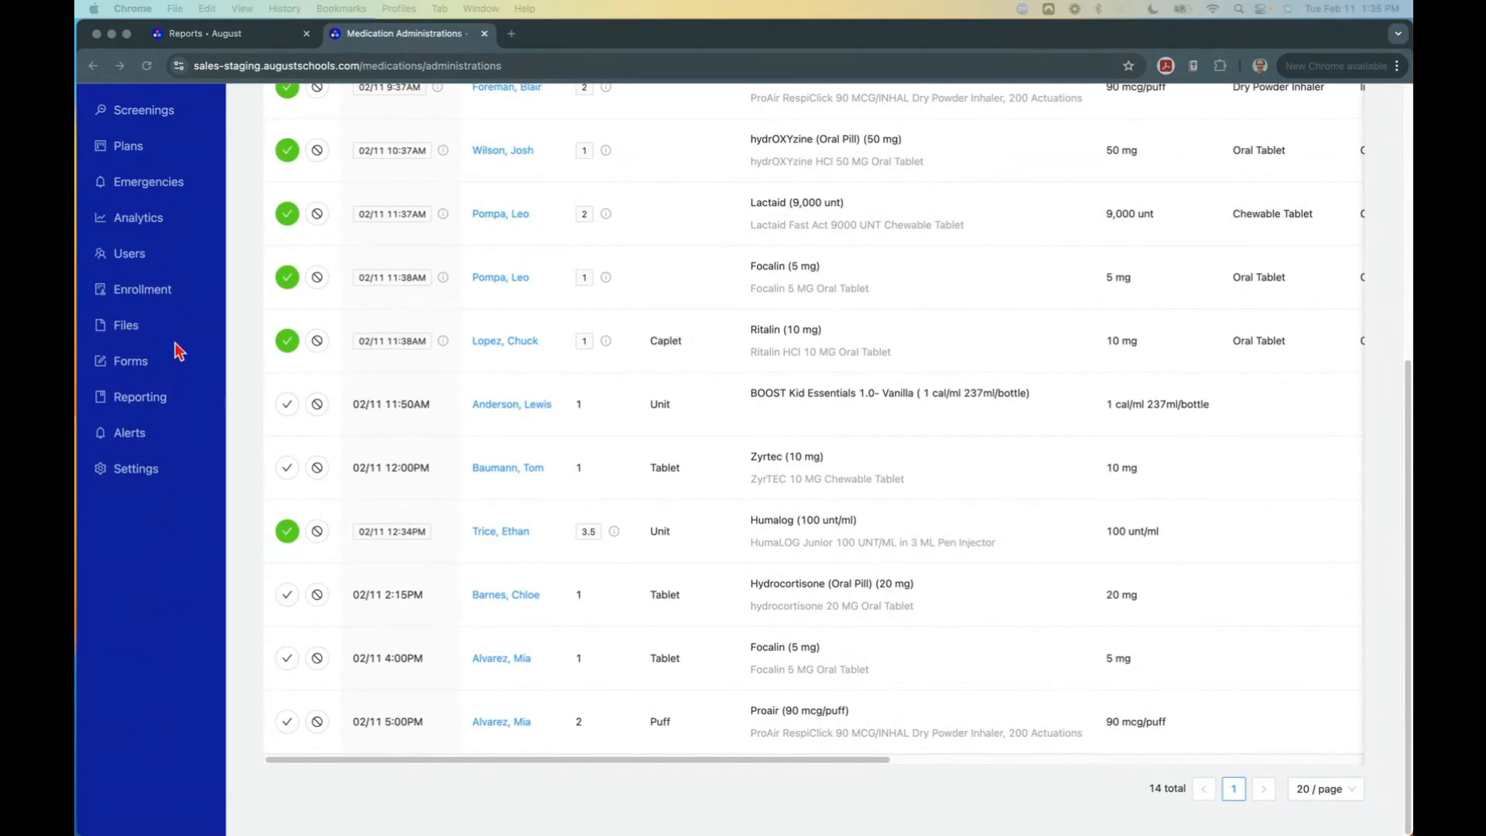
# Open the list of saved reports in the Reporting section.
pyautogui.scroll(1, 170, 411)
pyautogui.scroll(5, 169, 426)
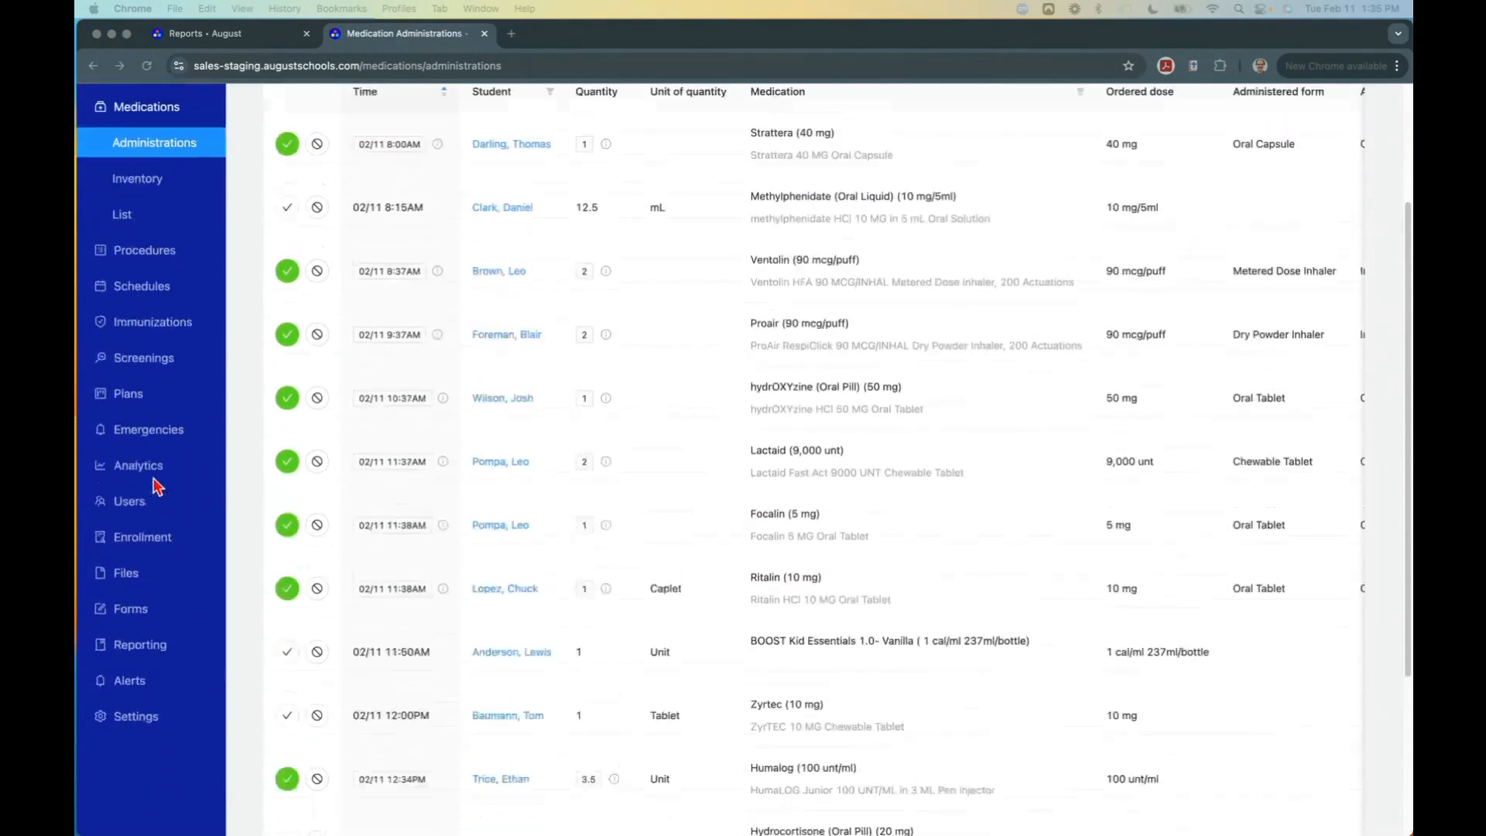
pyautogui.click(133, 727)
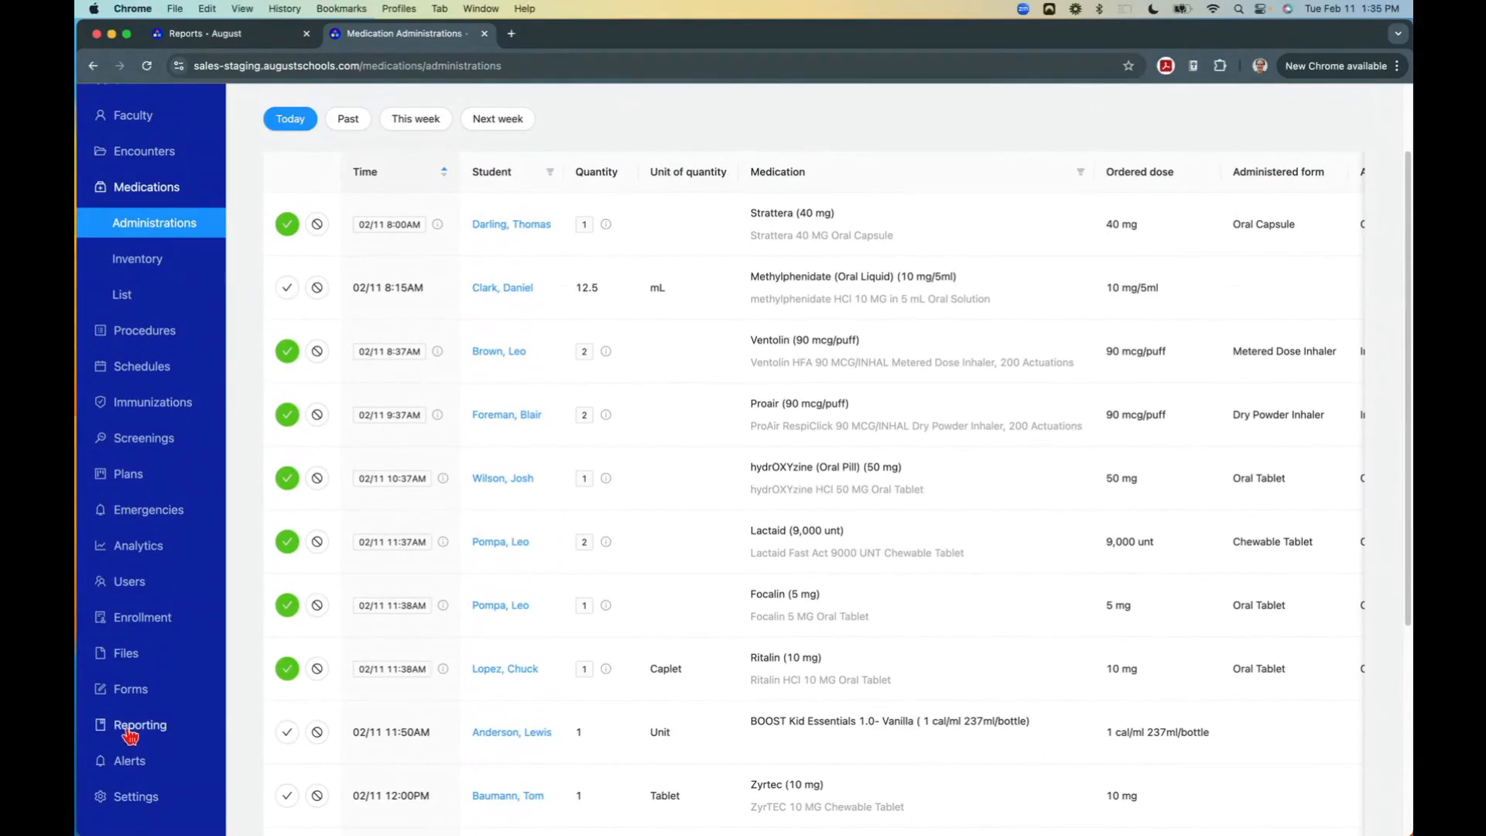
pyautogui.click(128, 791)
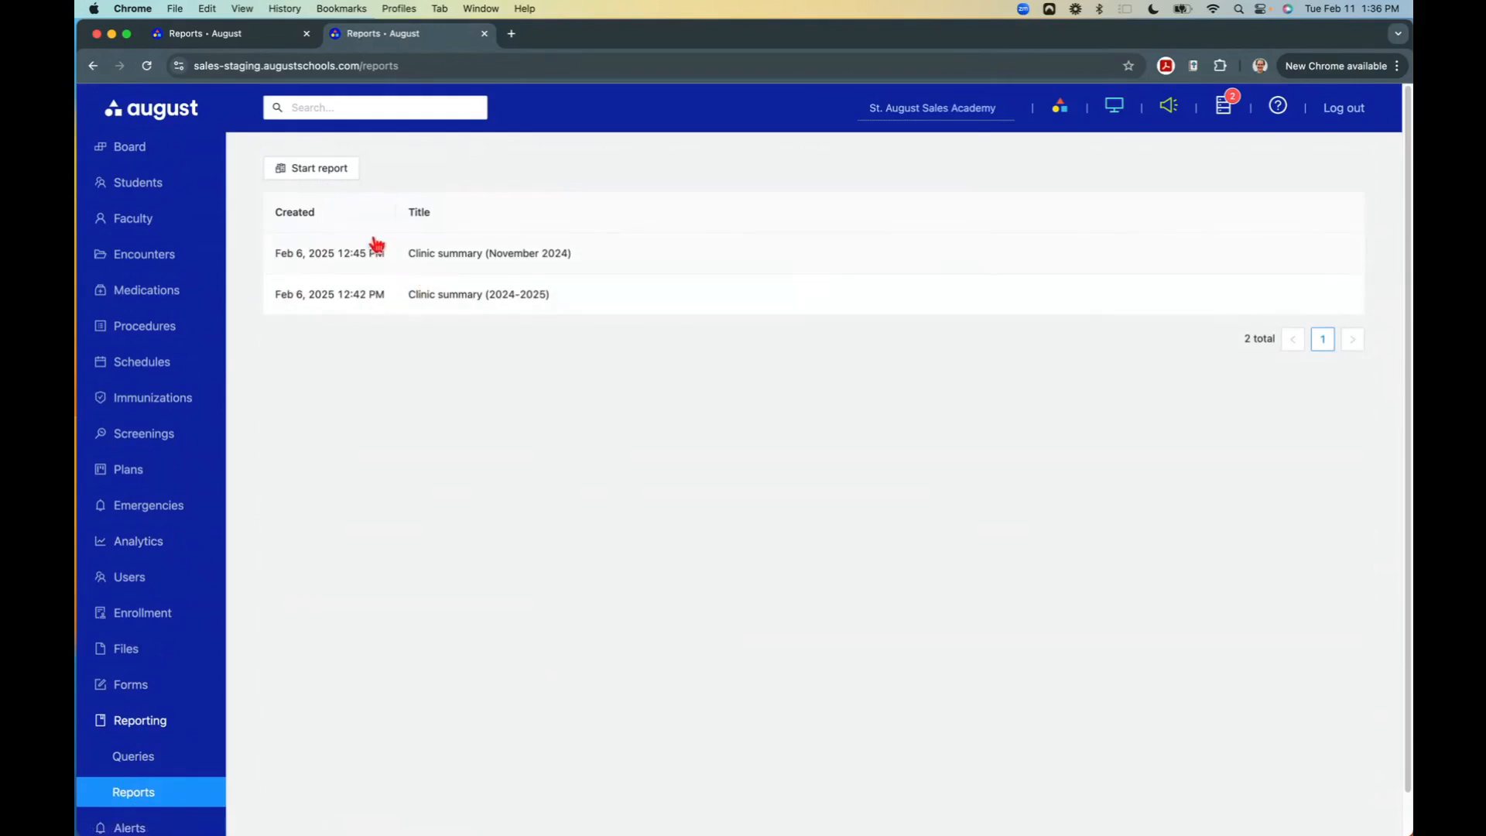
# Look through the nurse report types that can be started, including the Clinic summary options by school year and month.
pyautogui.click(325, 172)
pyautogui.moveTo(307, 200)
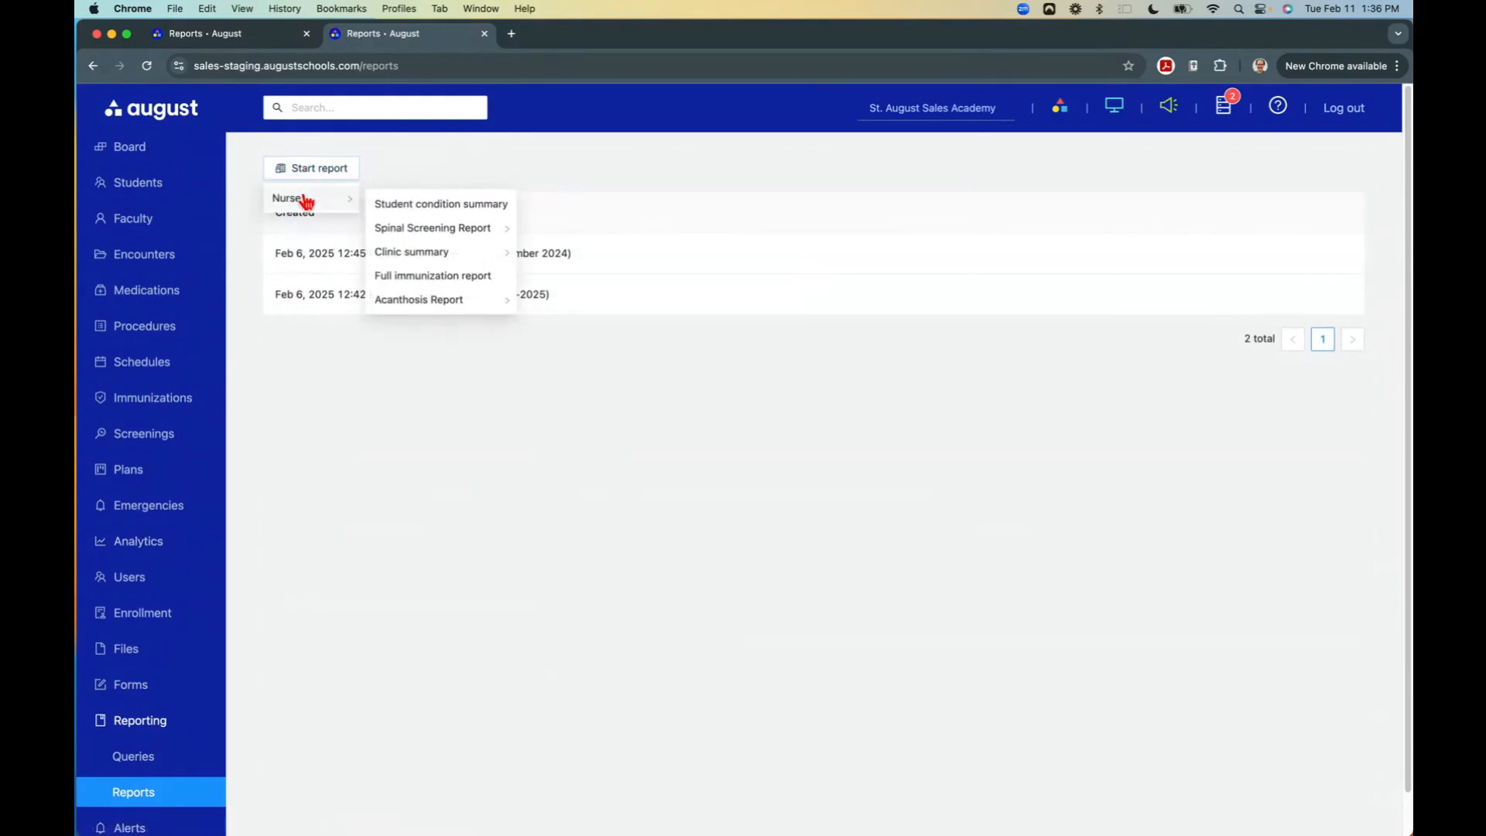
pyautogui.moveTo(417, 263)
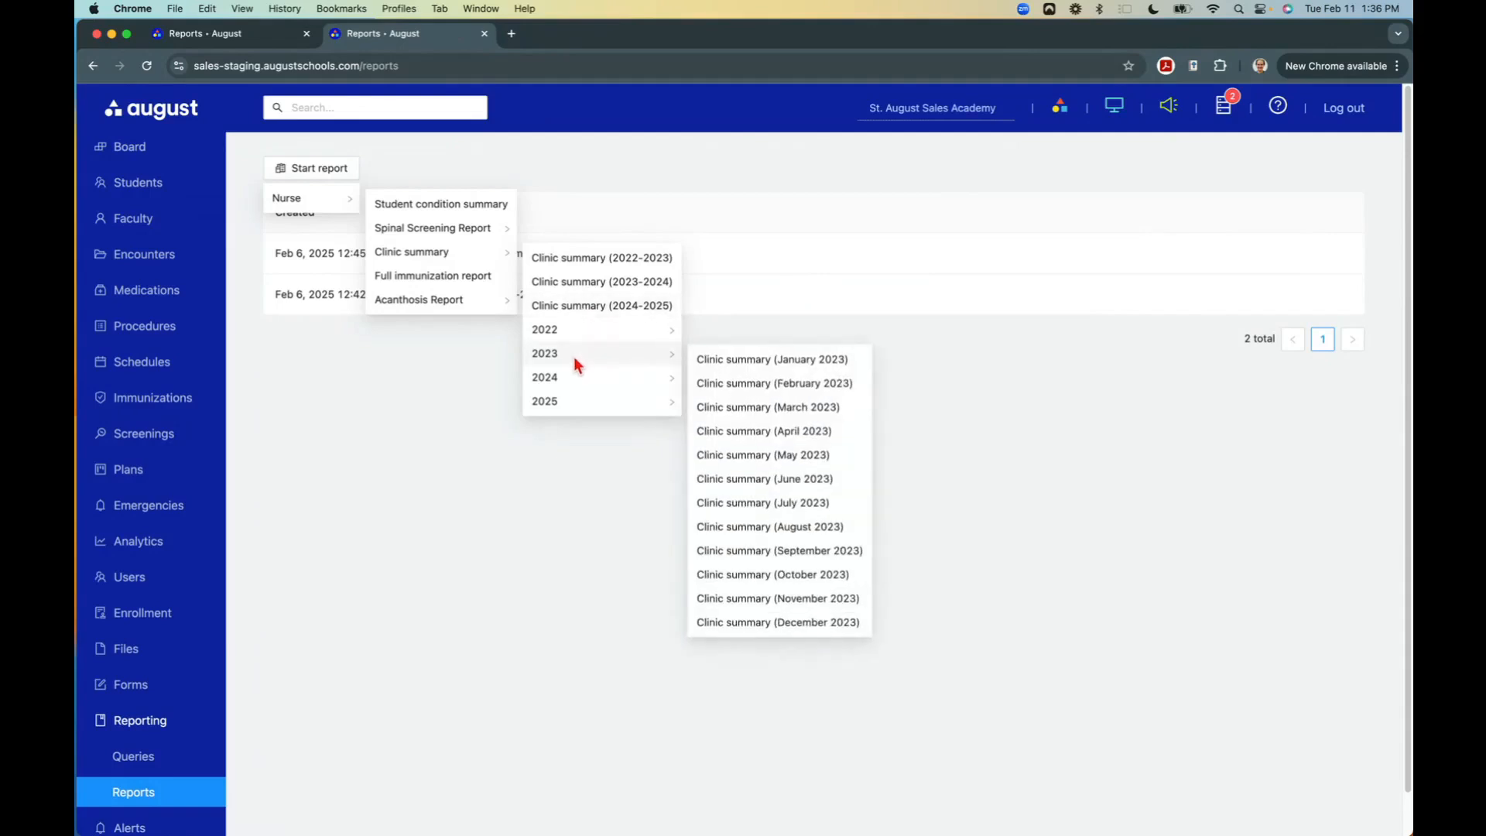
pyautogui.moveTo(575, 382)
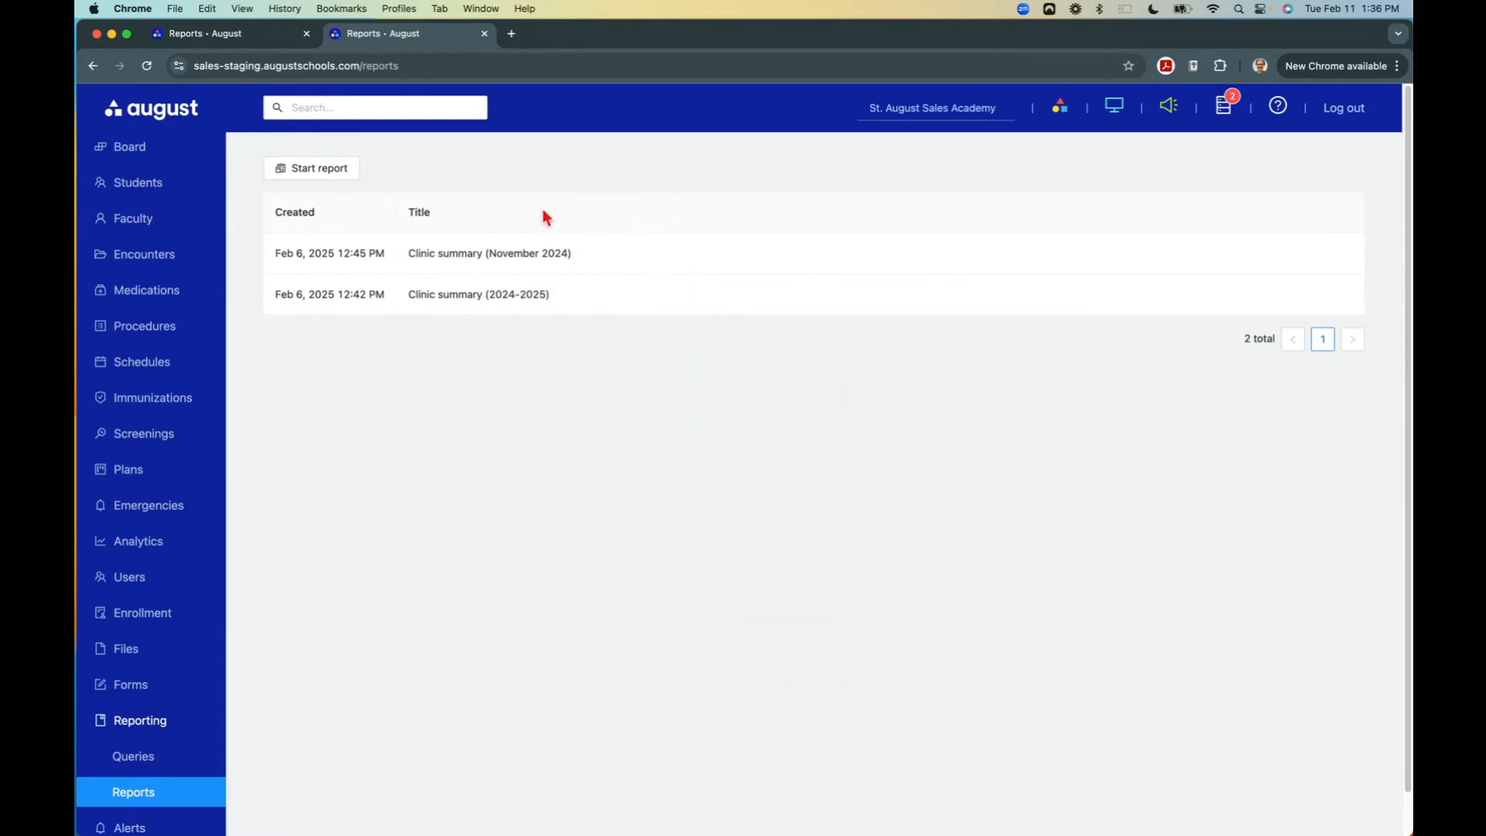
# Open the Clinic summary (November 2024) report and look through its All clinic encounters table.
pyautogui.click(434, 263)
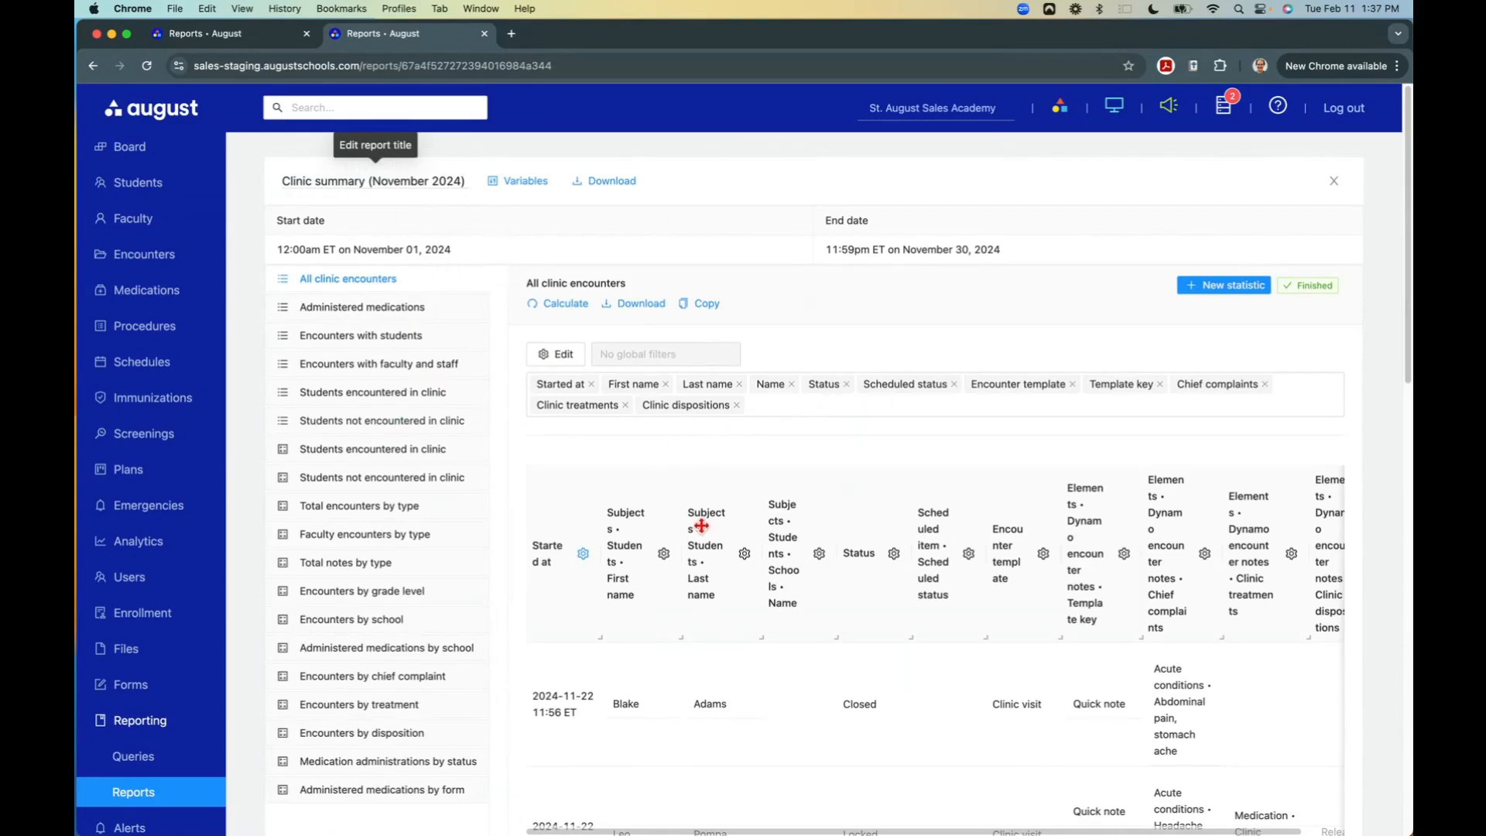
pyautogui.scroll(-1, 685, 518)
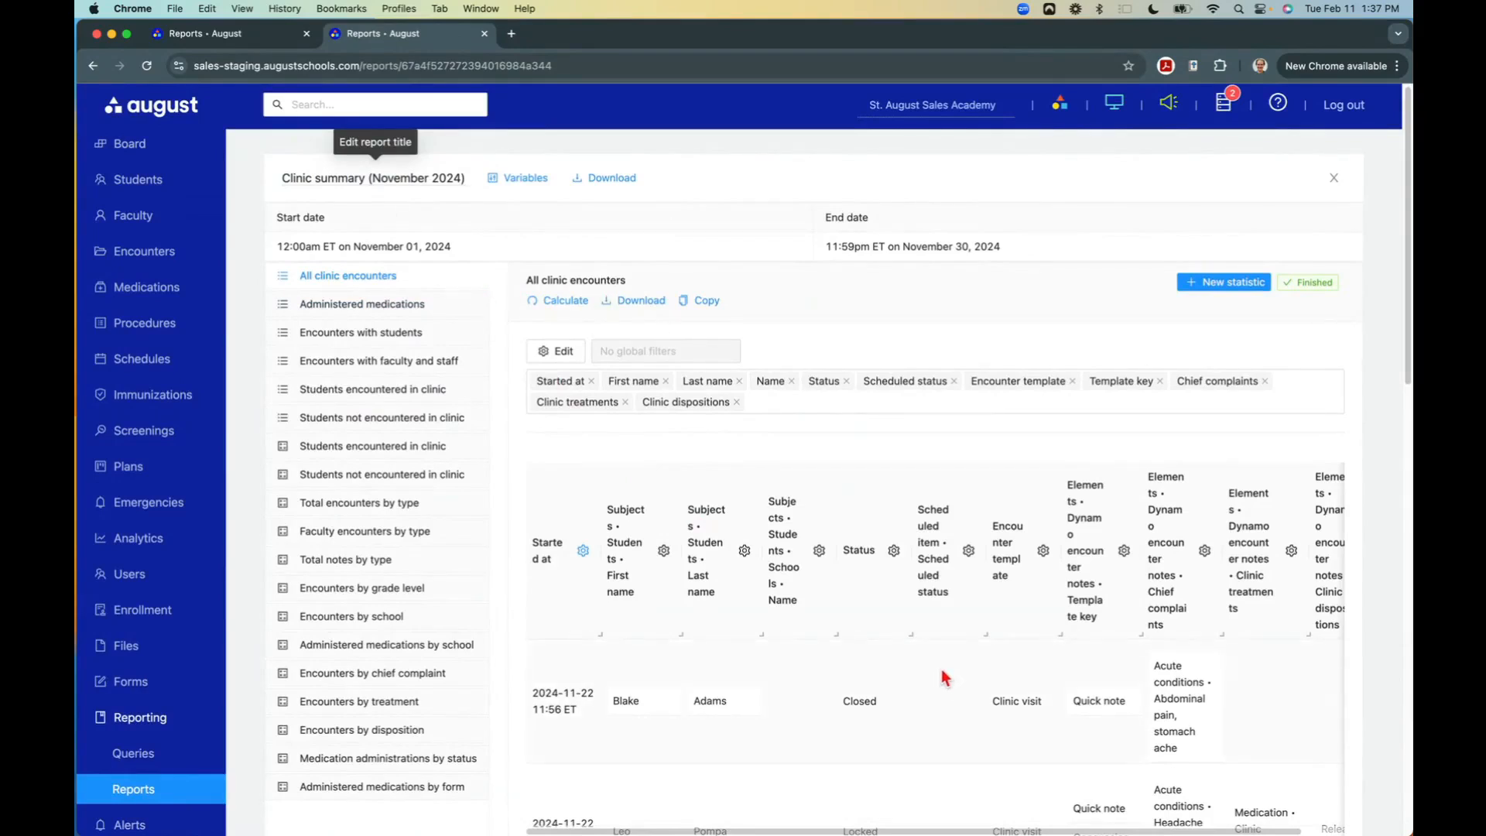
pyautogui.scroll(-2, 481, 209)
pyautogui.scroll(-10, 1002, 630)
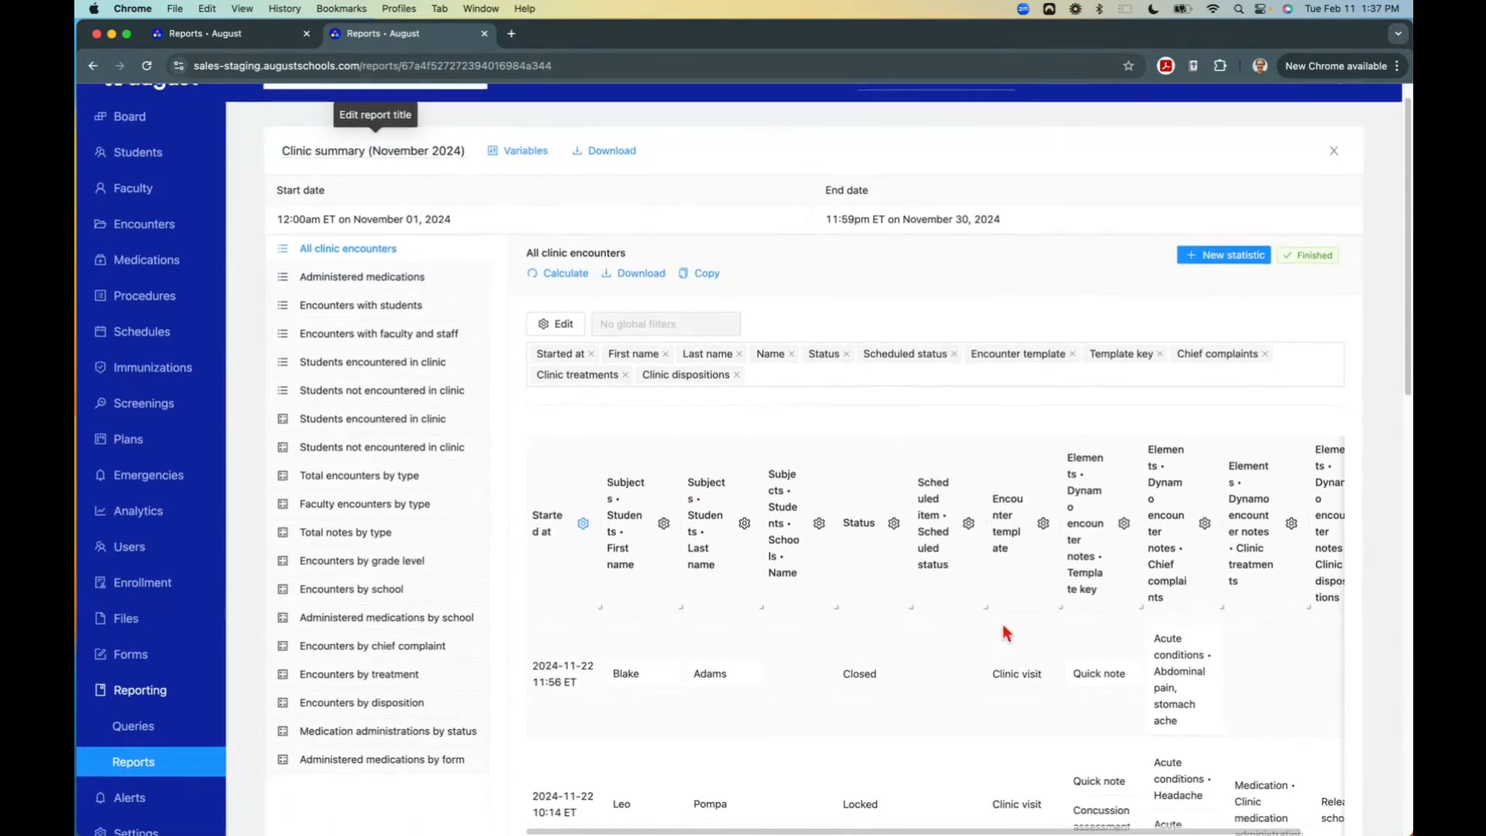
pyautogui.scroll(-10, 1075, 619)
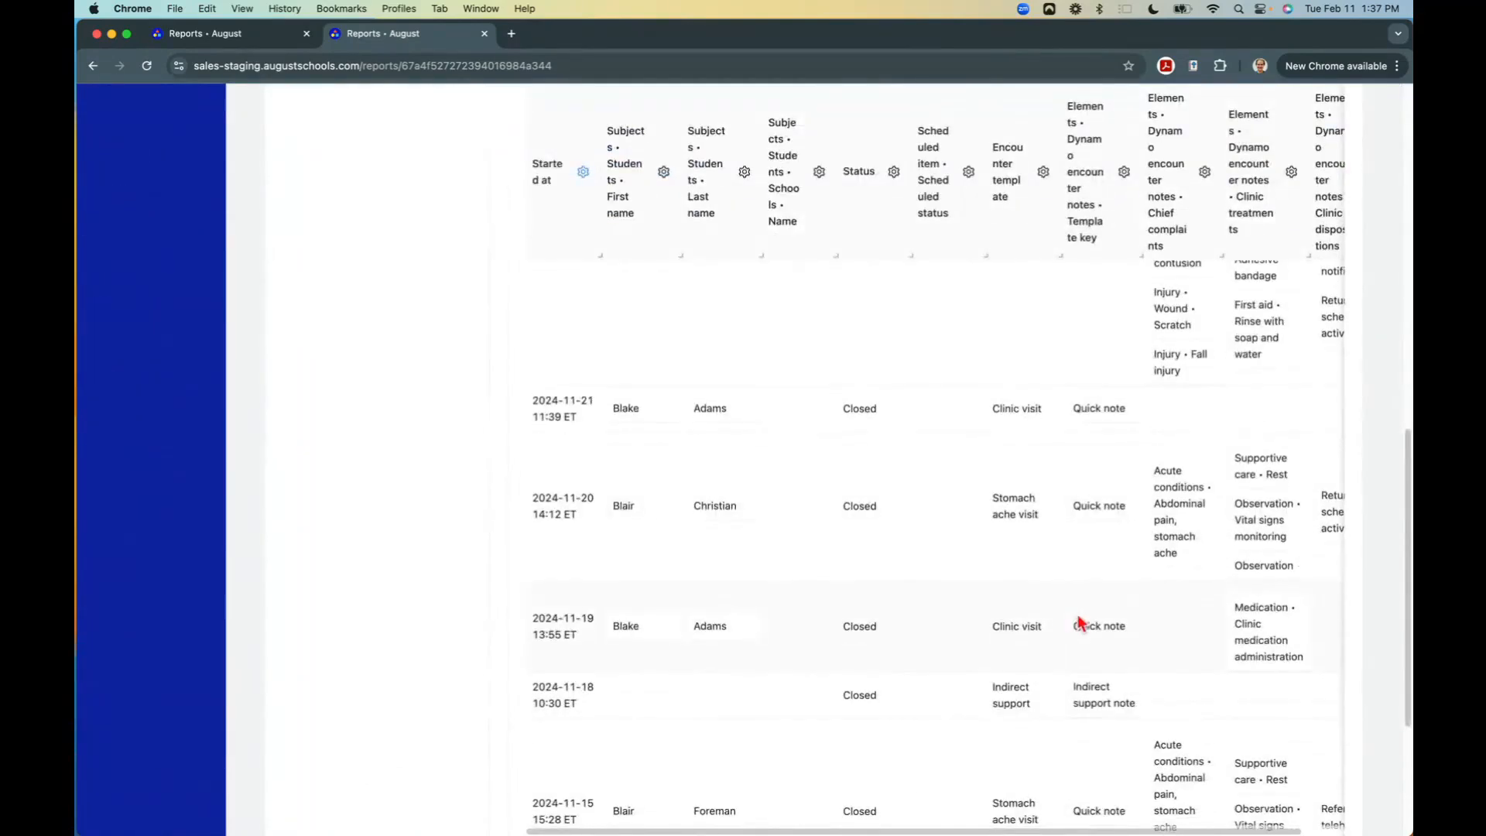
pyautogui.scroll(-6, 1205, 631)
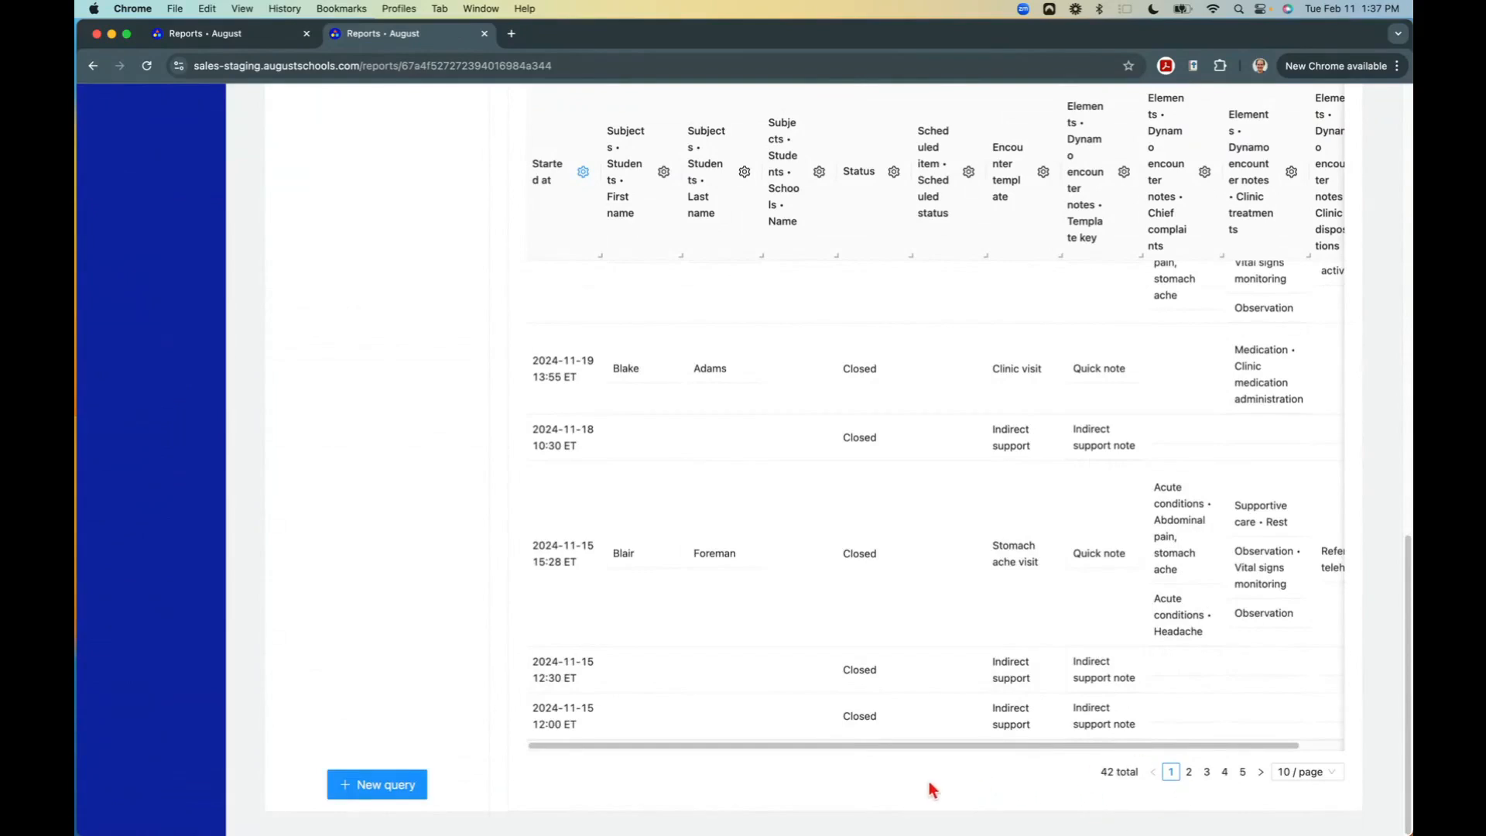
pyautogui.scroll(1, 926, 783)
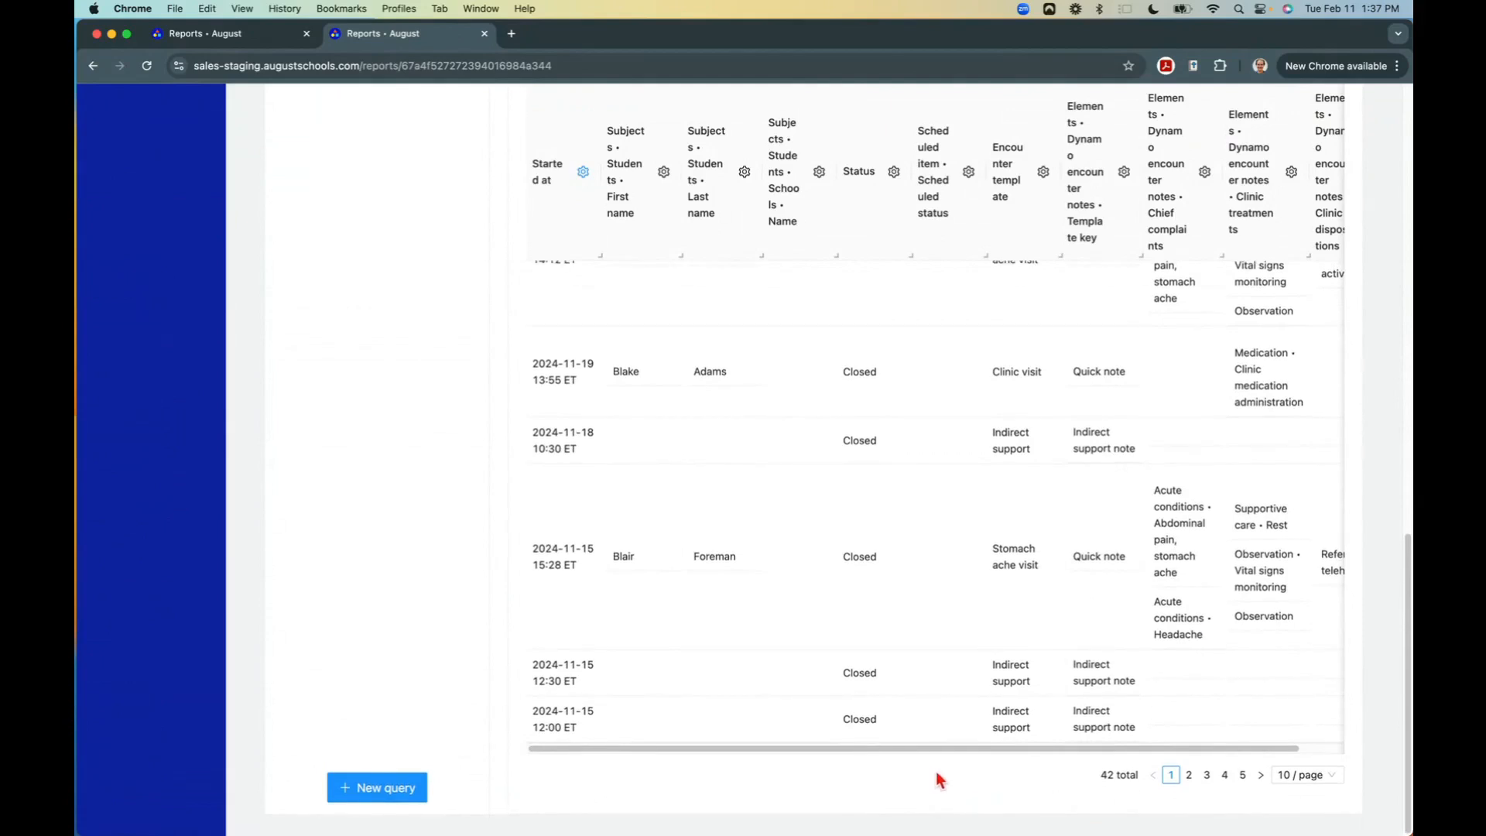
pyautogui.scroll(10, 906, 750)
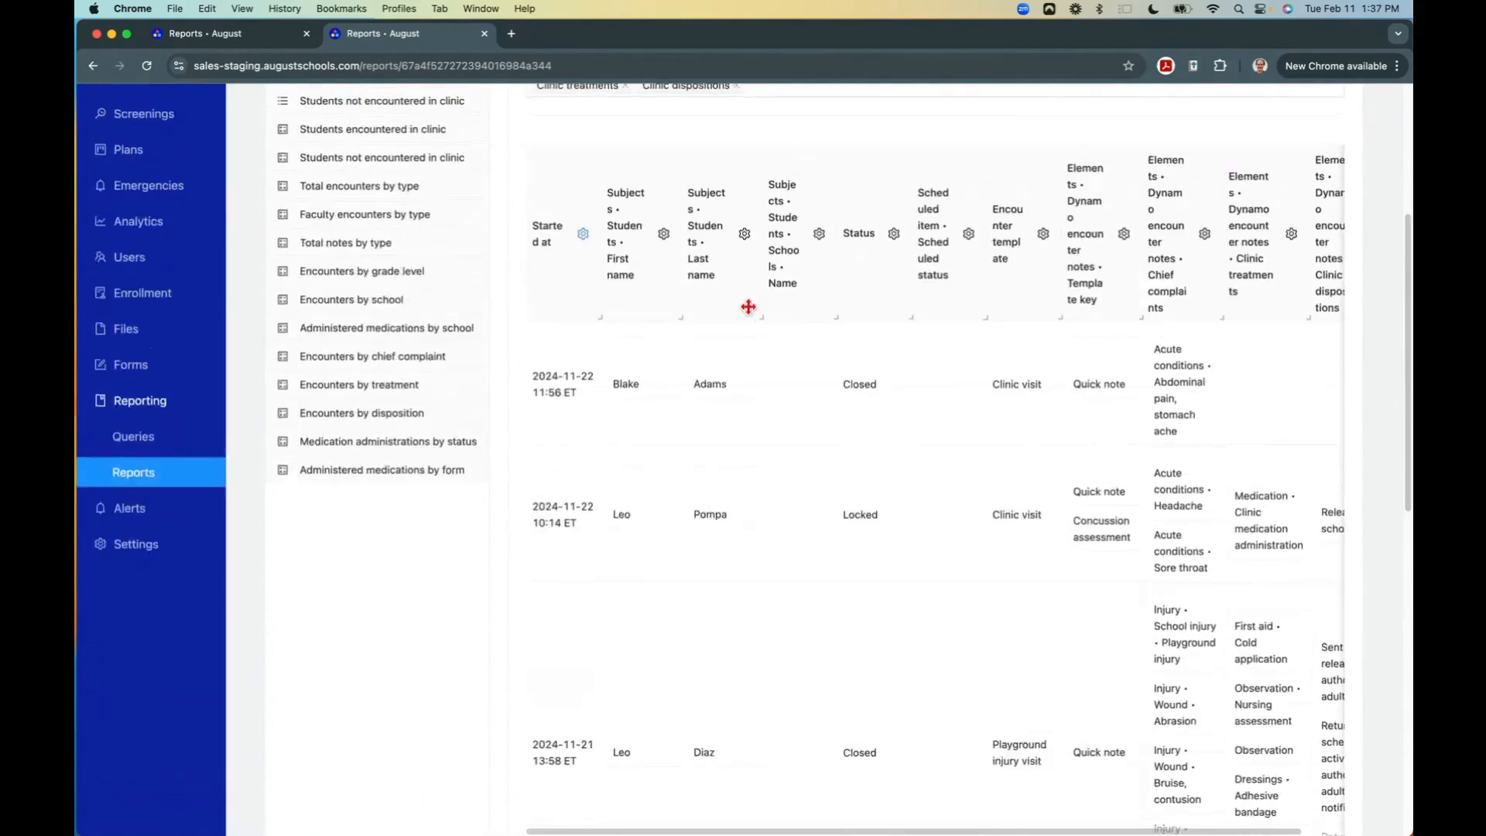
# Display the report's Administered medications query and look through its results.
pyautogui.scroll(4, 749, 307)
pyautogui.click(384, 314)
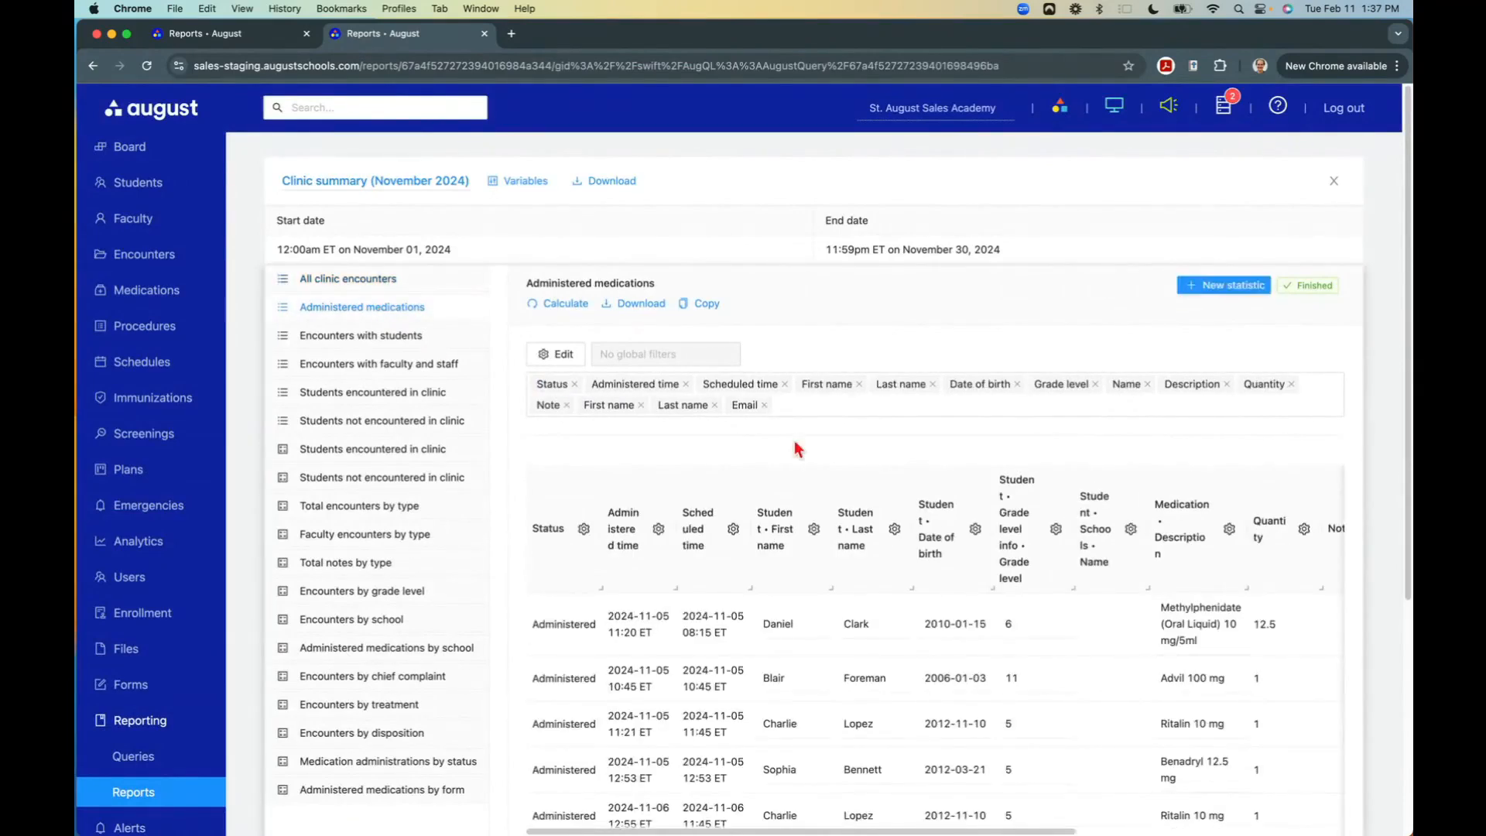
pyautogui.scroll(-4, 1341, 472)
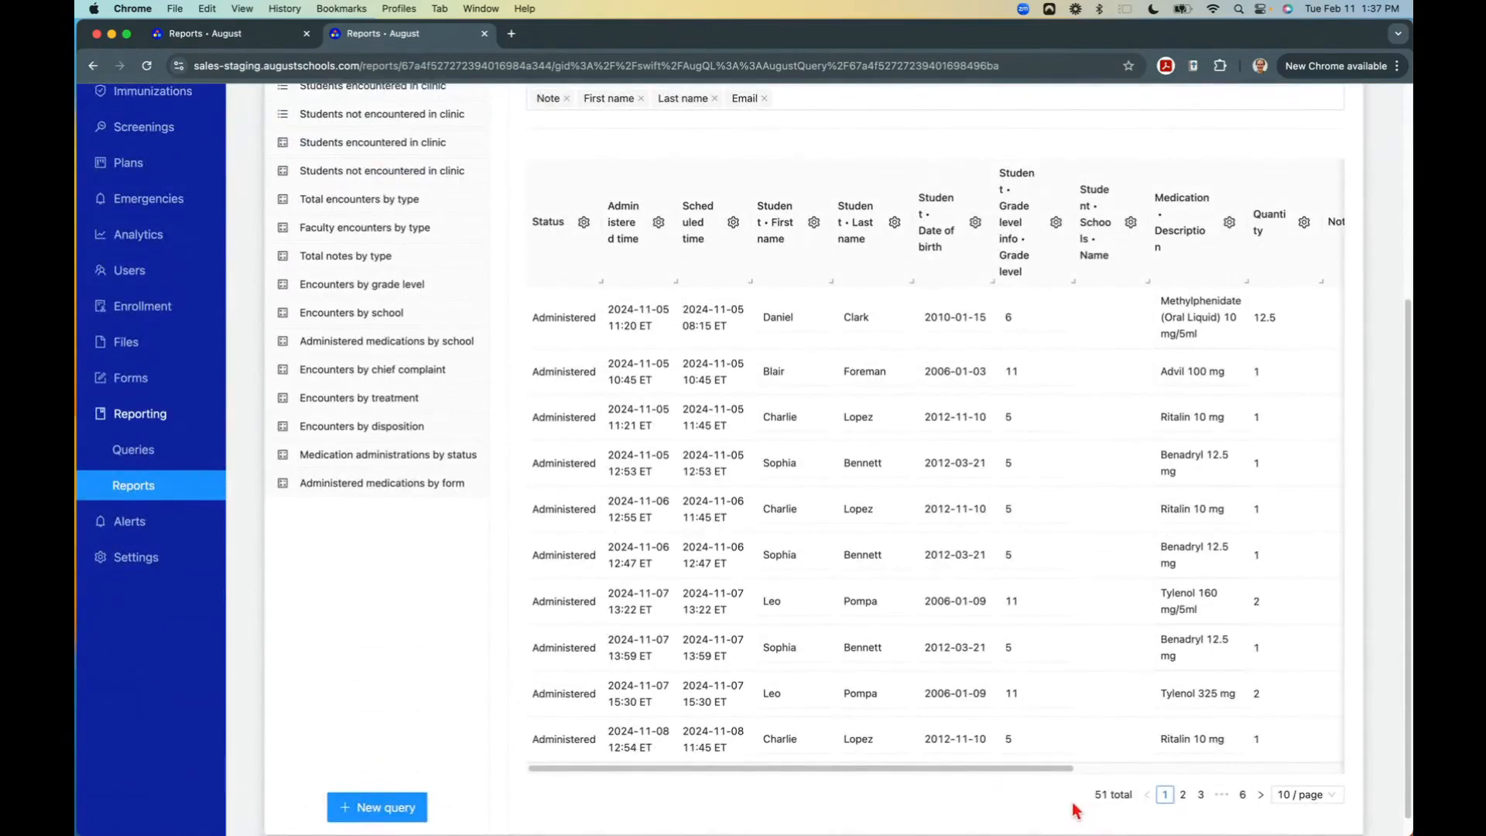
# View the Encounters with students query, followed by the Students encountered in clinic list.
pyautogui.scroll(4, 1074, 810)
pyautogui.click(365, 337)
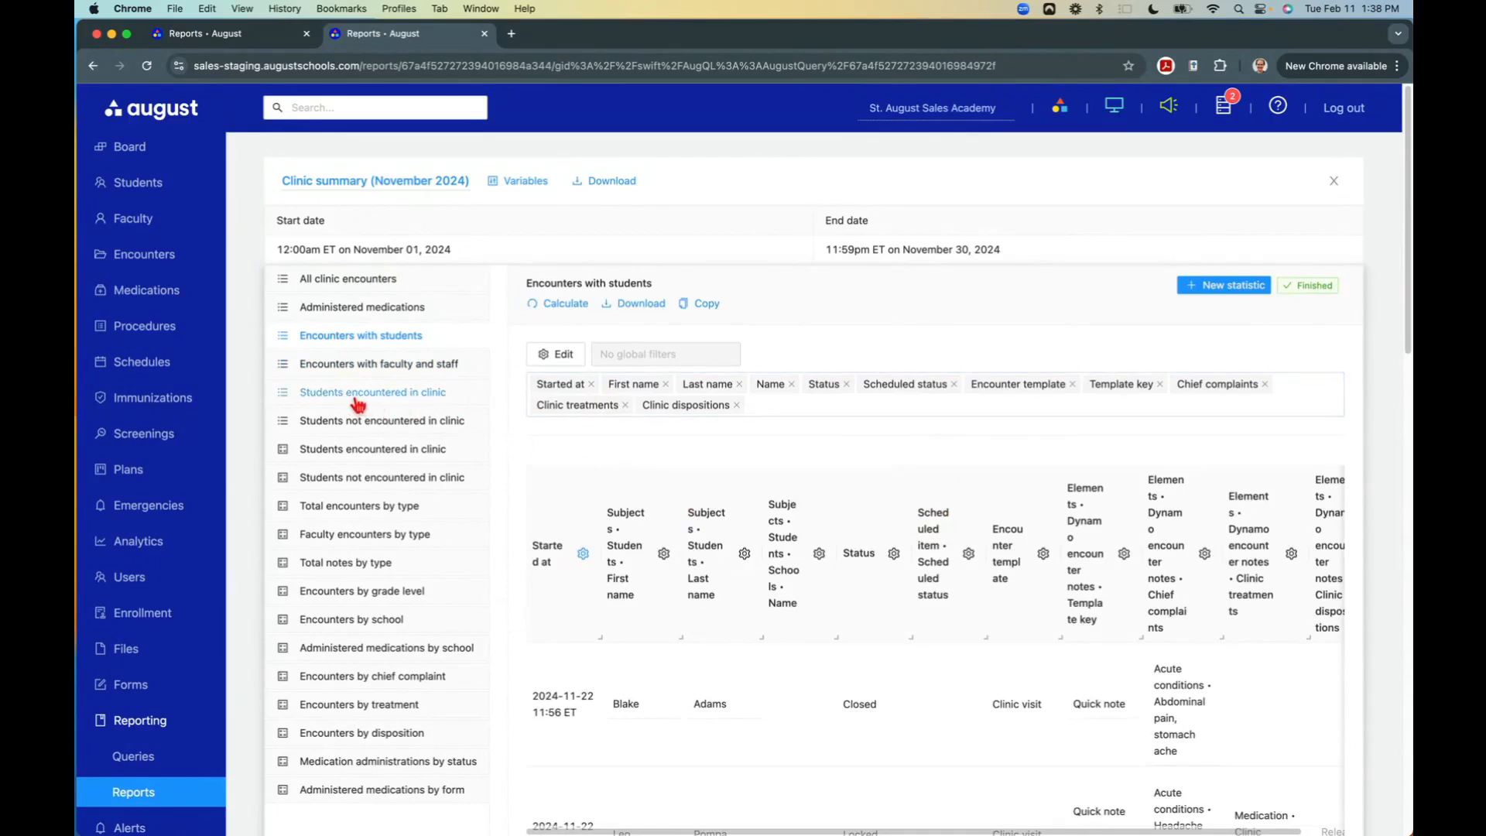
pyautogui.click(357, 396)
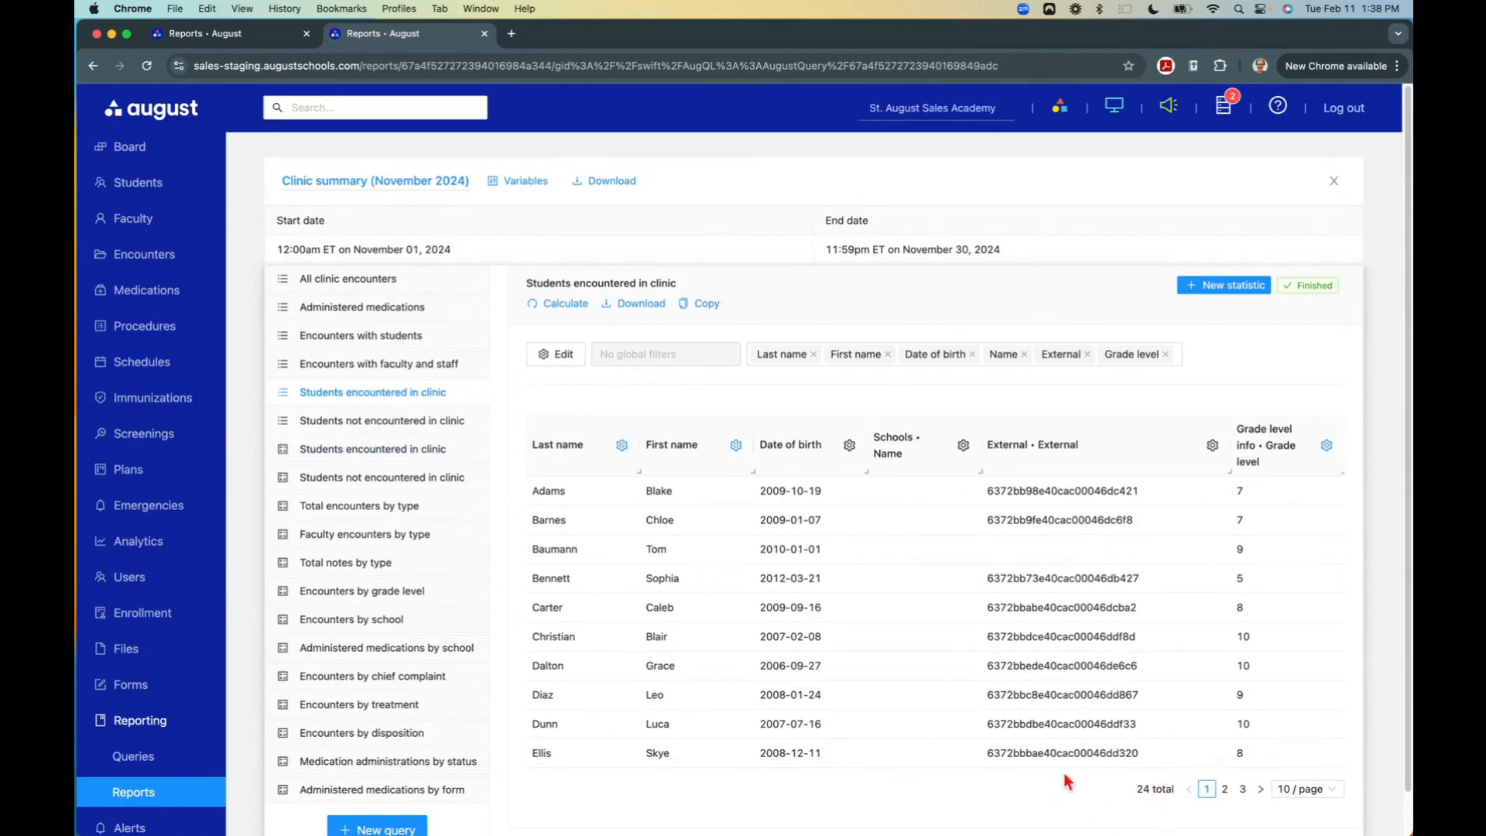
# Display the Students encountered in clinic statistic with its percentage chart and data table.
pyautogui.click(346, 455)
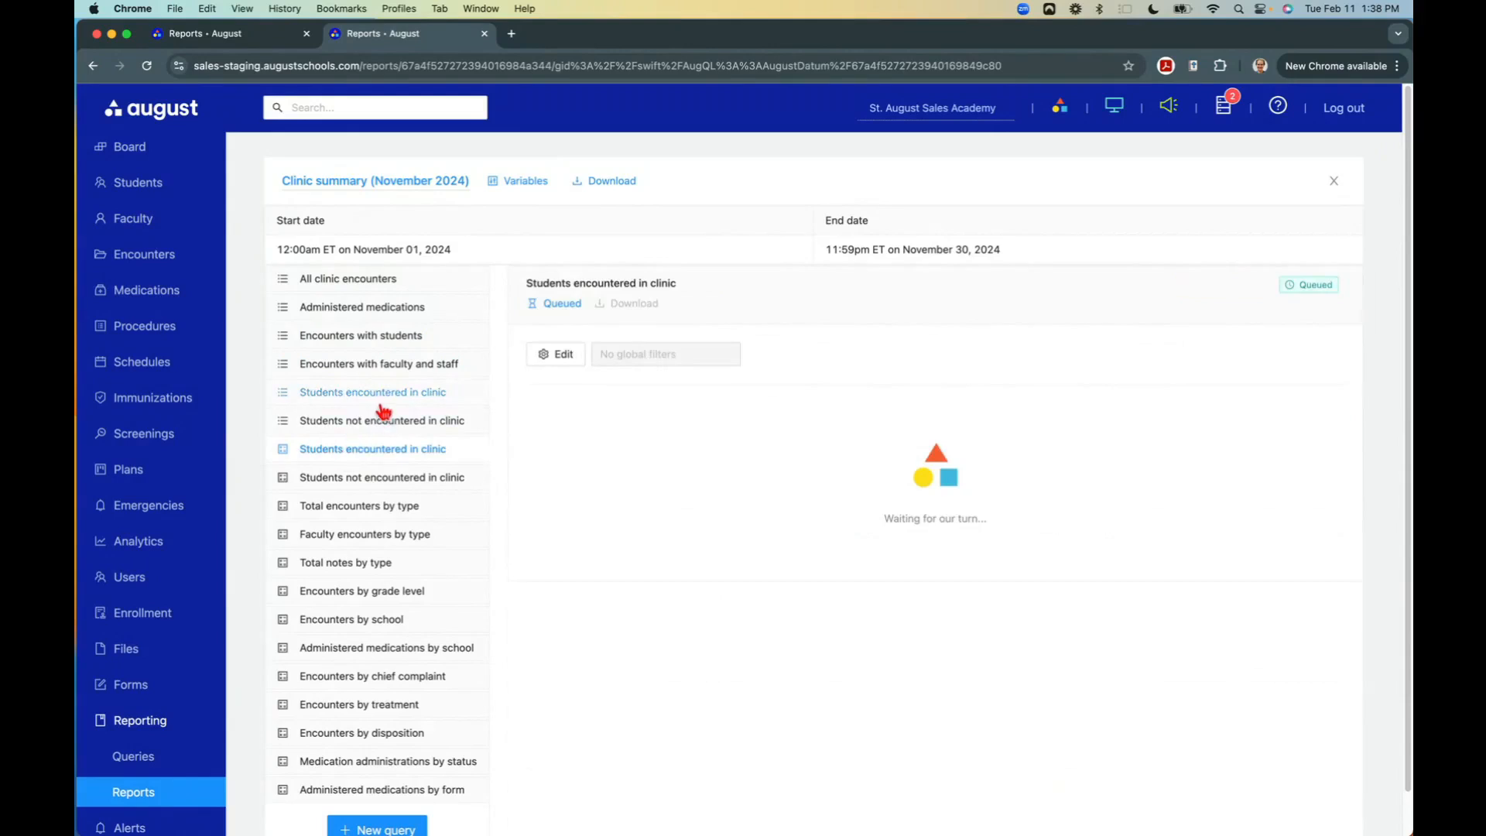
pyautogui.scroll(-2, 999, 517)
pyautogui.scroll(-2, 830, 552)
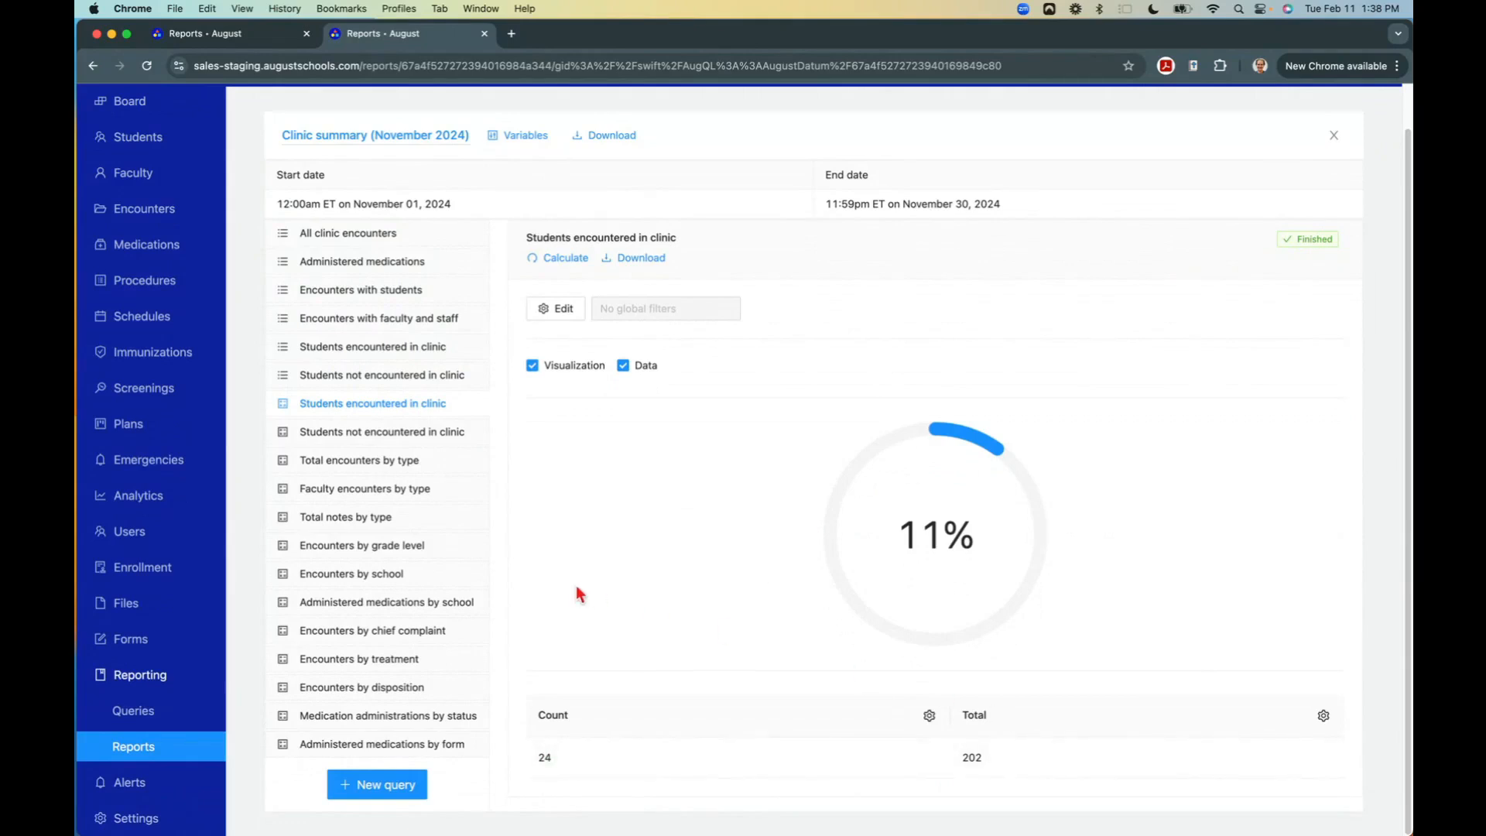
# Display the Total encounters by type statistic and examine its chart segments and the tally per encounter template.
pyautogui.click(367, 462)
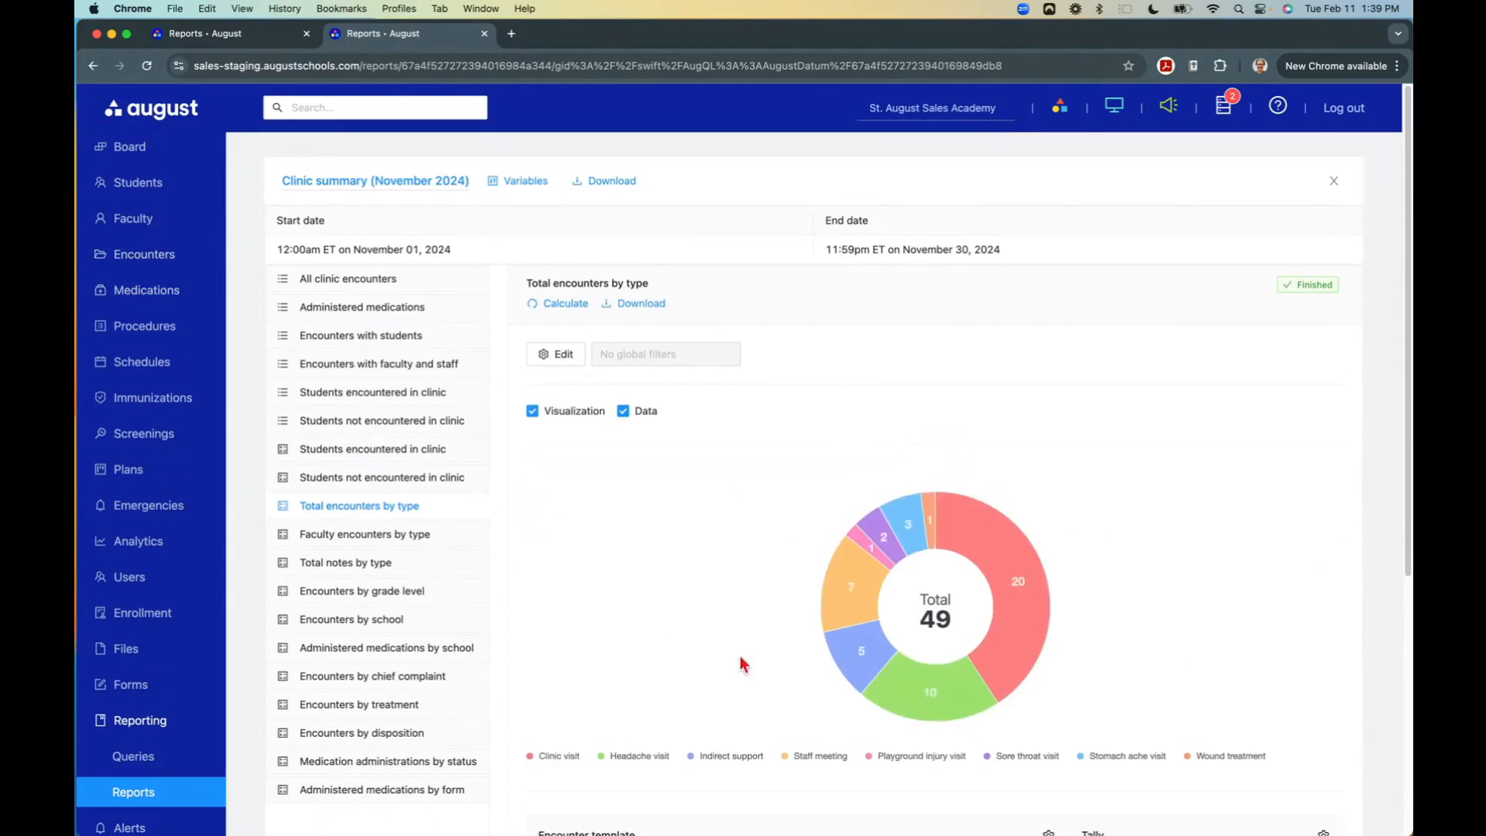
pyautogui.scroll(-5, 741, 664)
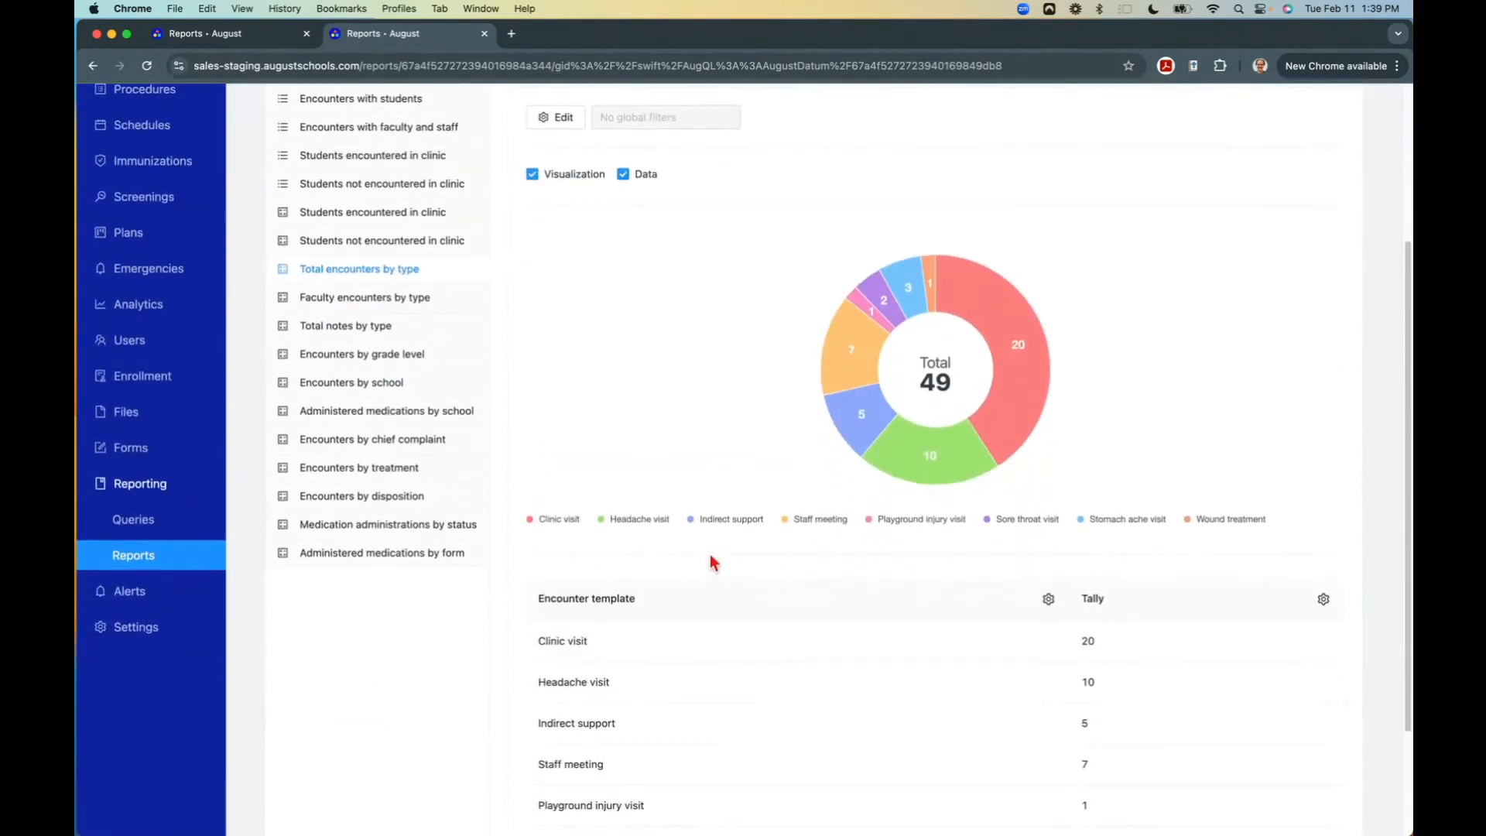
pyautogui.scroll(-3, 928, 554)
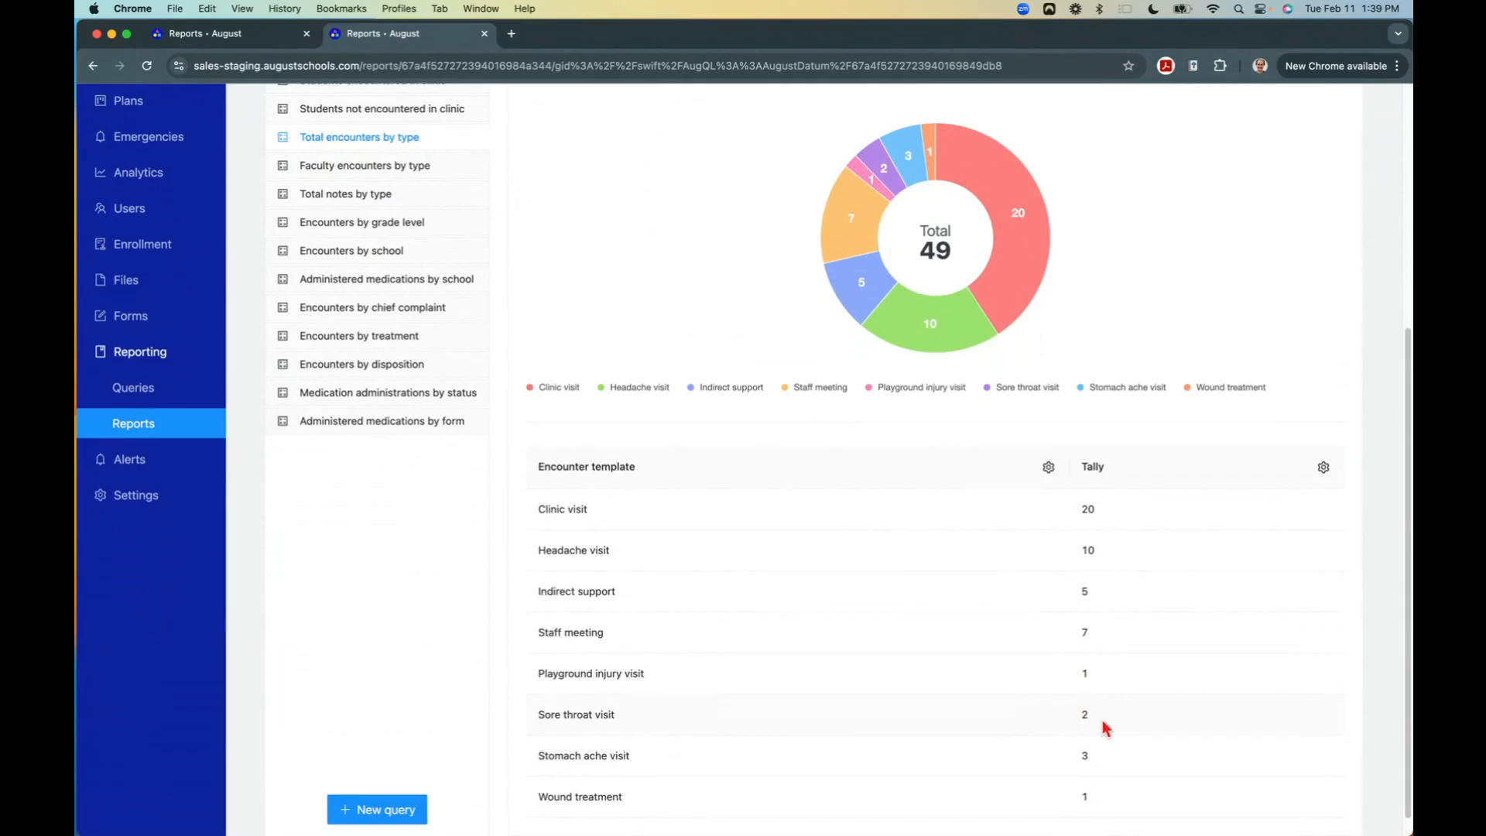
pyautogui.scroll(-1, 988, 765)
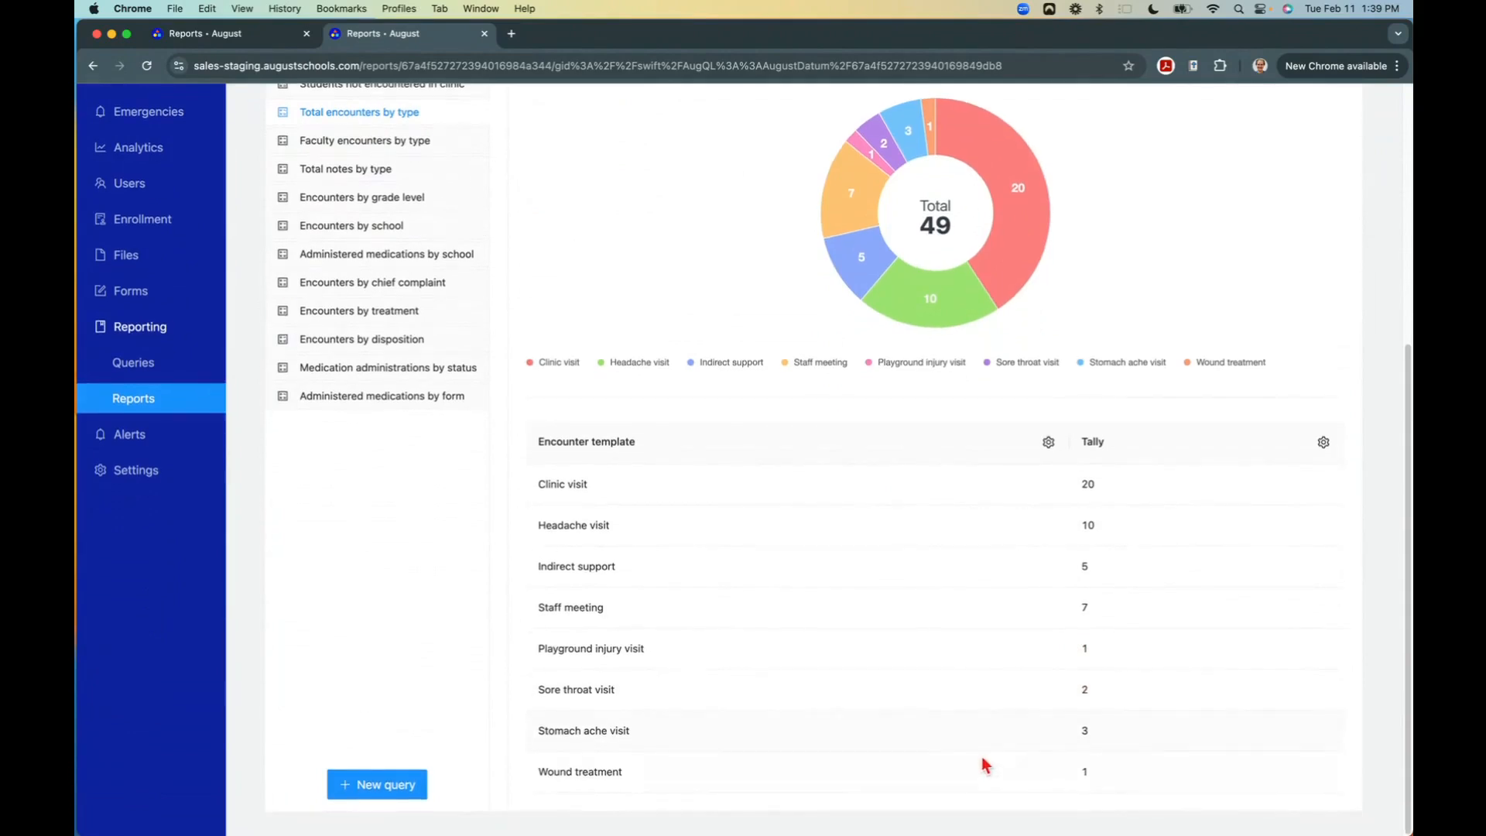
pyautogui.scroll(3, 1049, 404)
pyautogui.moveTo(996, 279)
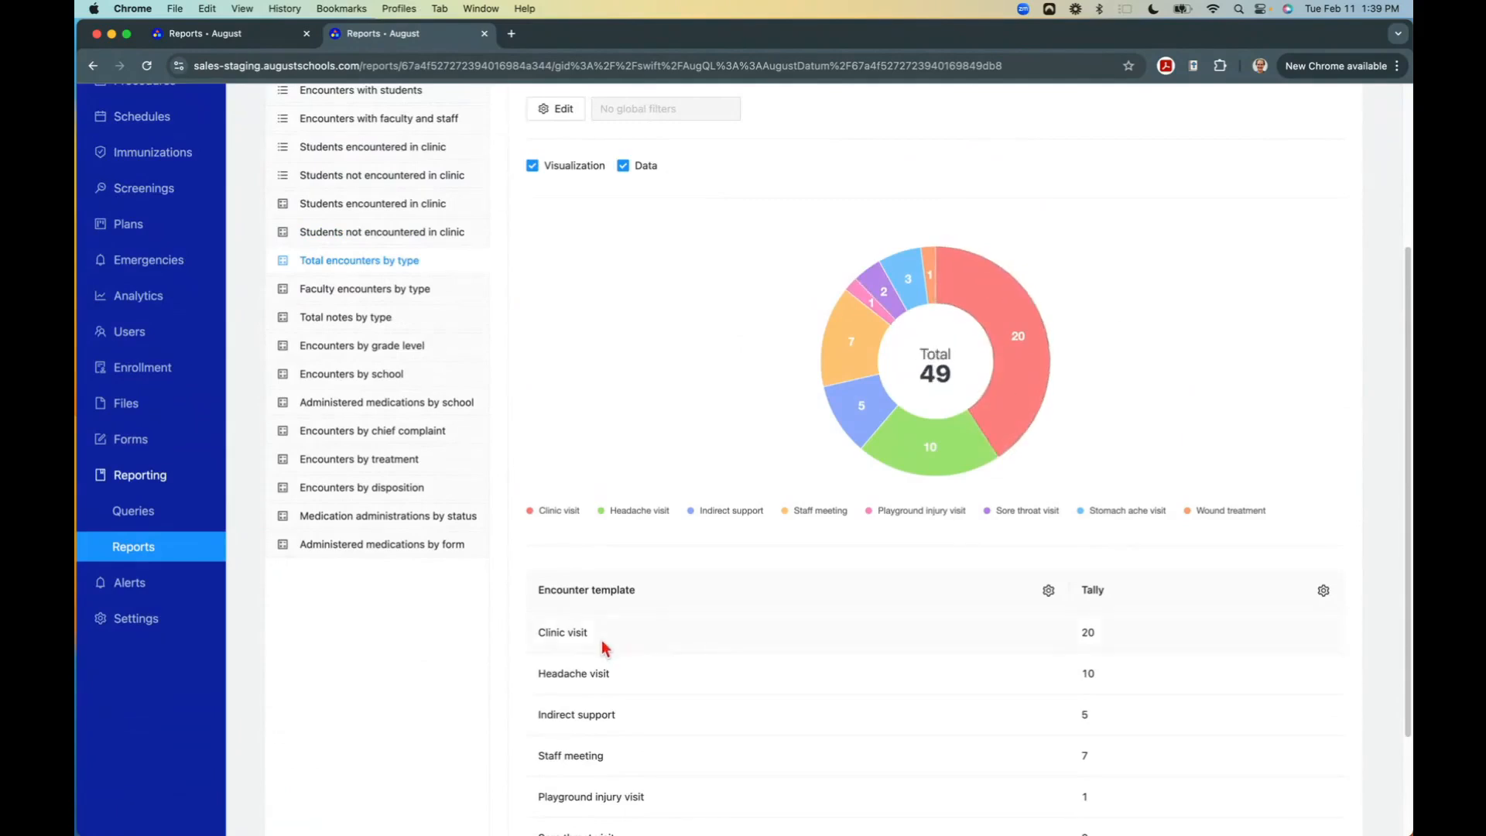
pyautogui.moveTo(1037, 411)
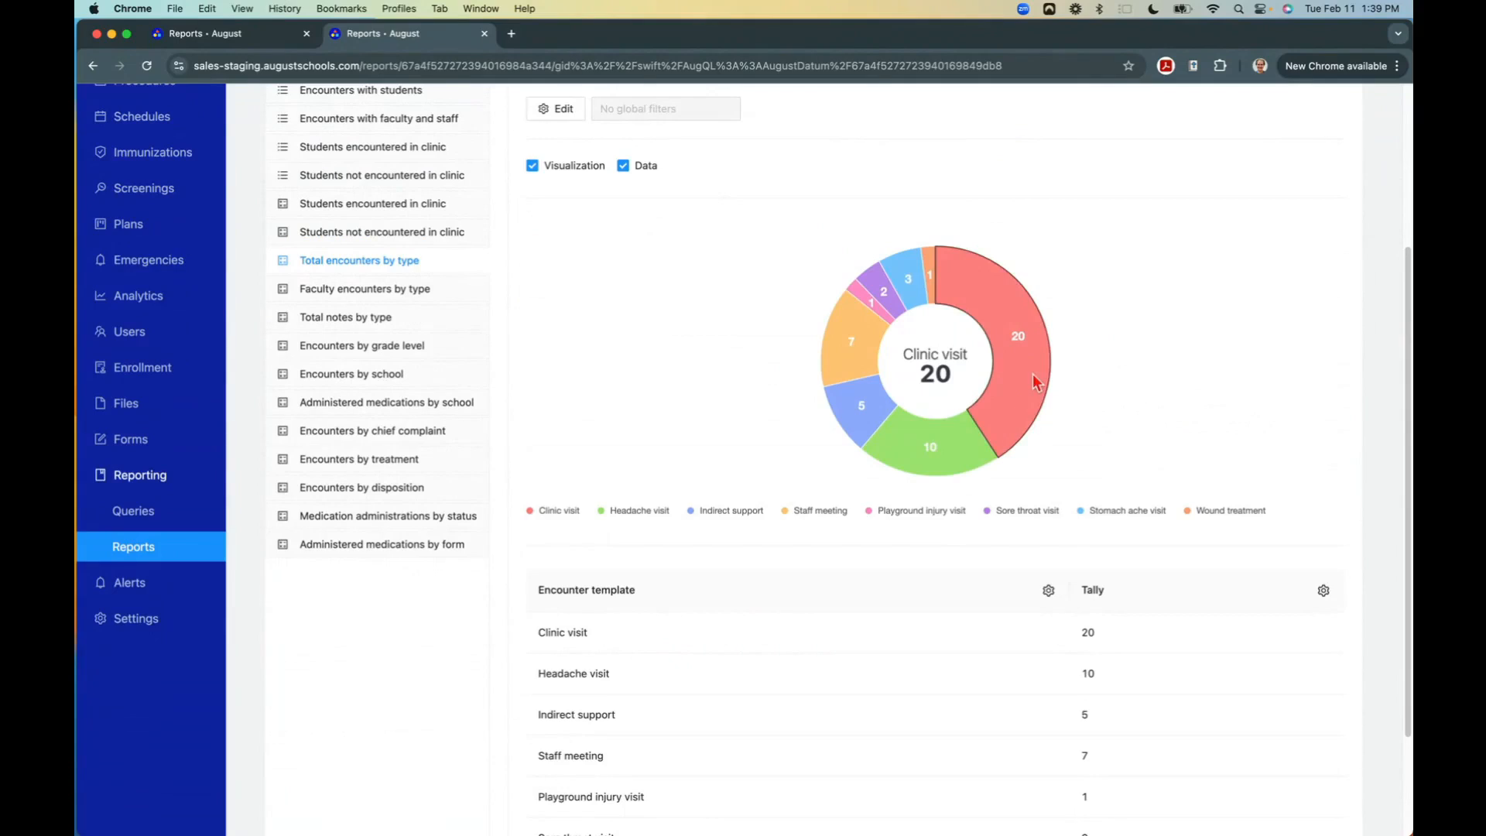
pyautogui.moveTo(939, 437)
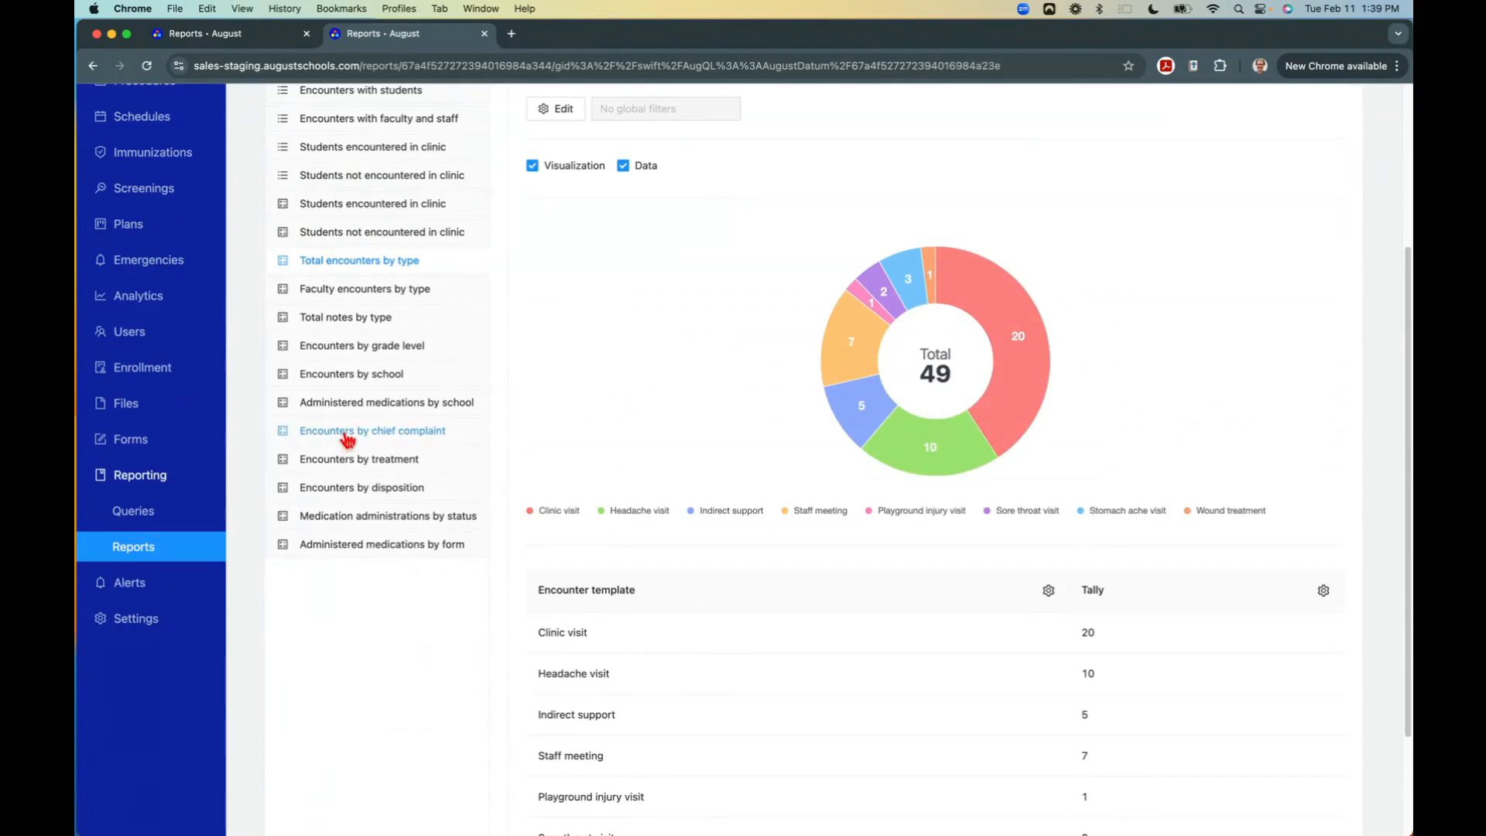
# Display the Encounters by chief complaint statistic and examine its chart and the tally for each complaint.
pyautogui.click(347, 431)
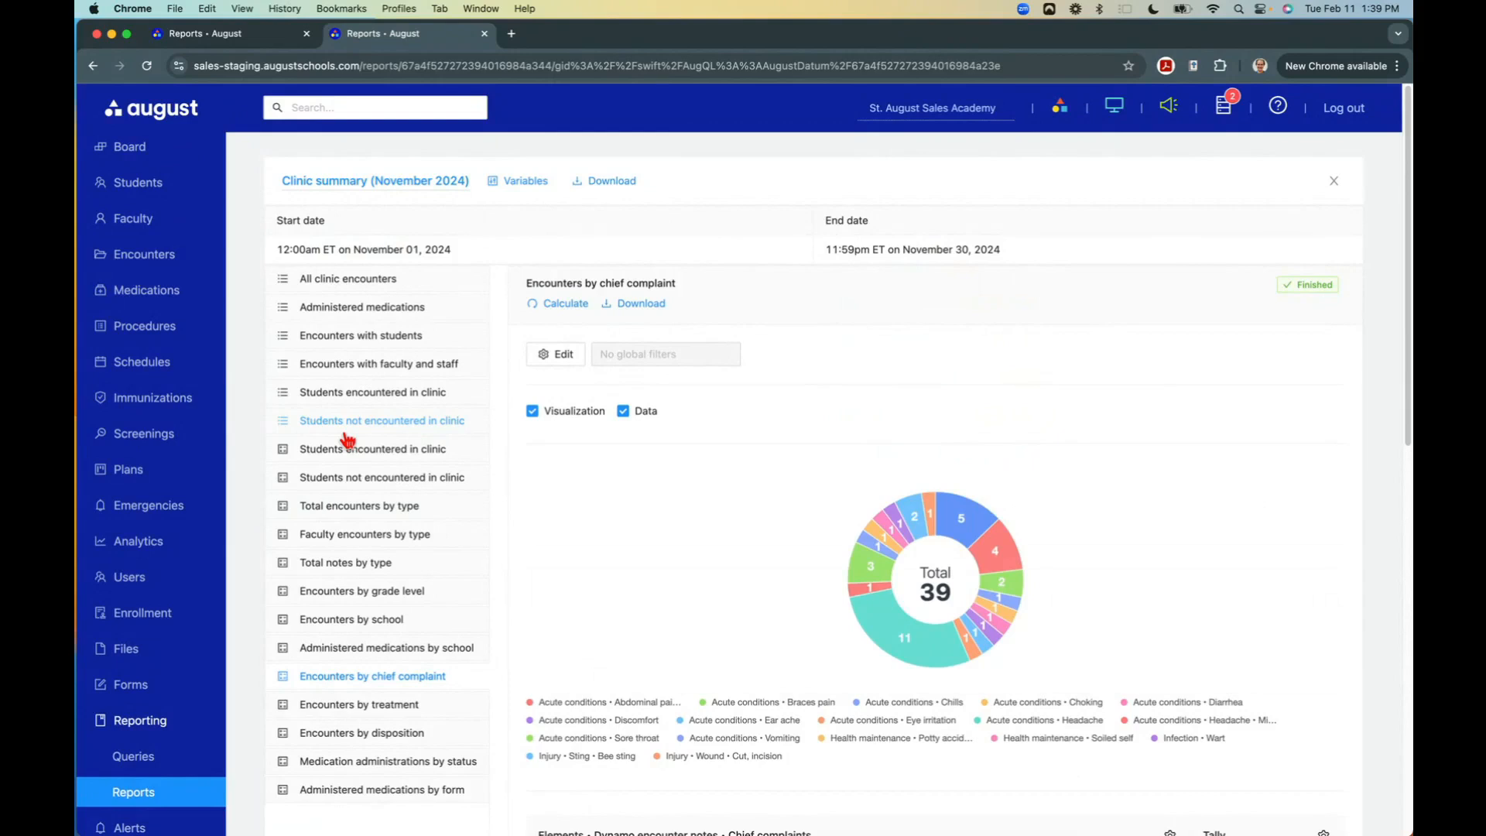
pyautogui.scroll(-3, 729, 585)
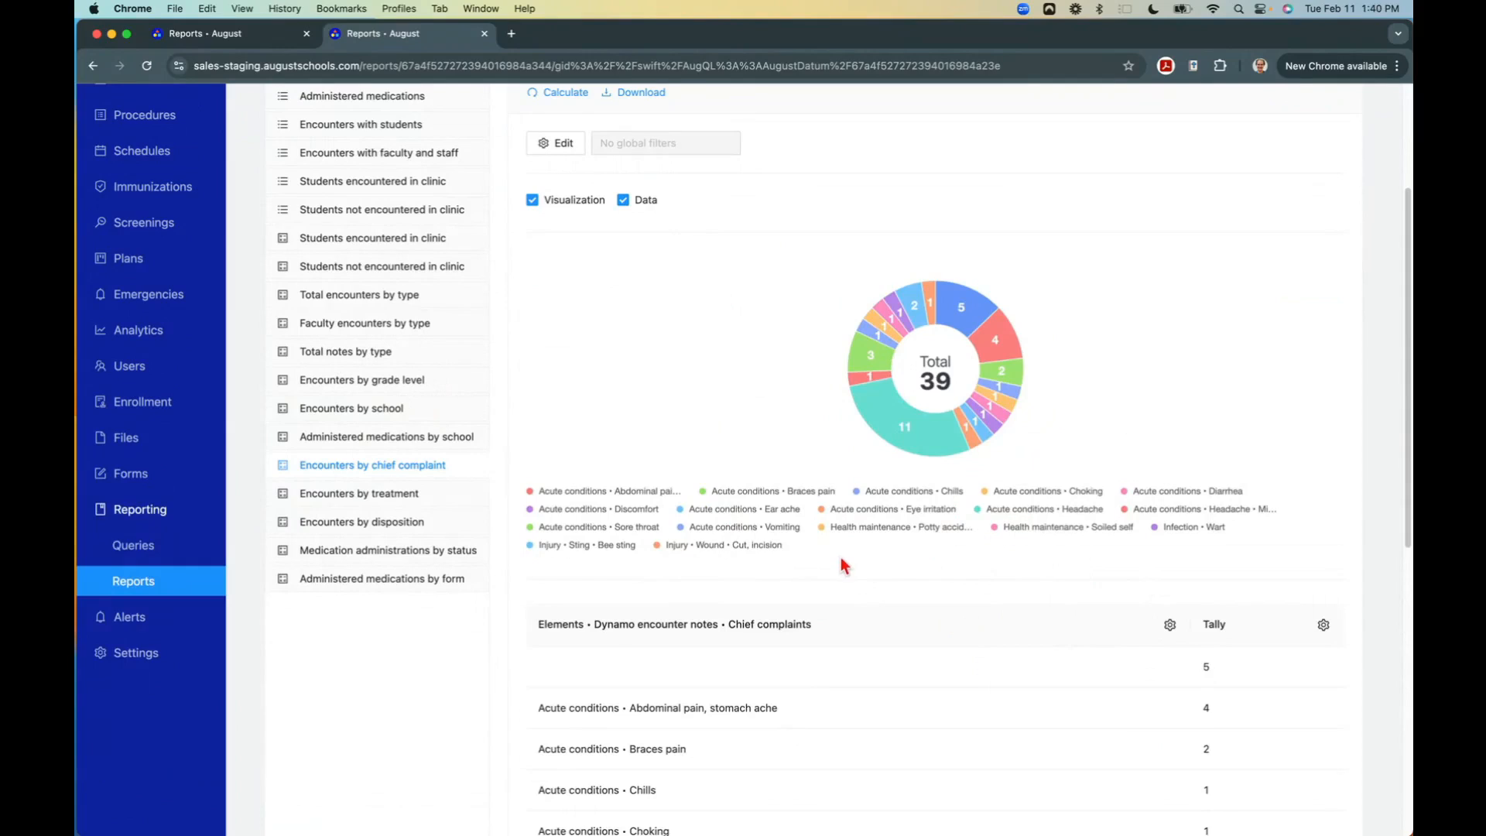
pyautogui.scroll(-2, 1023, 767)
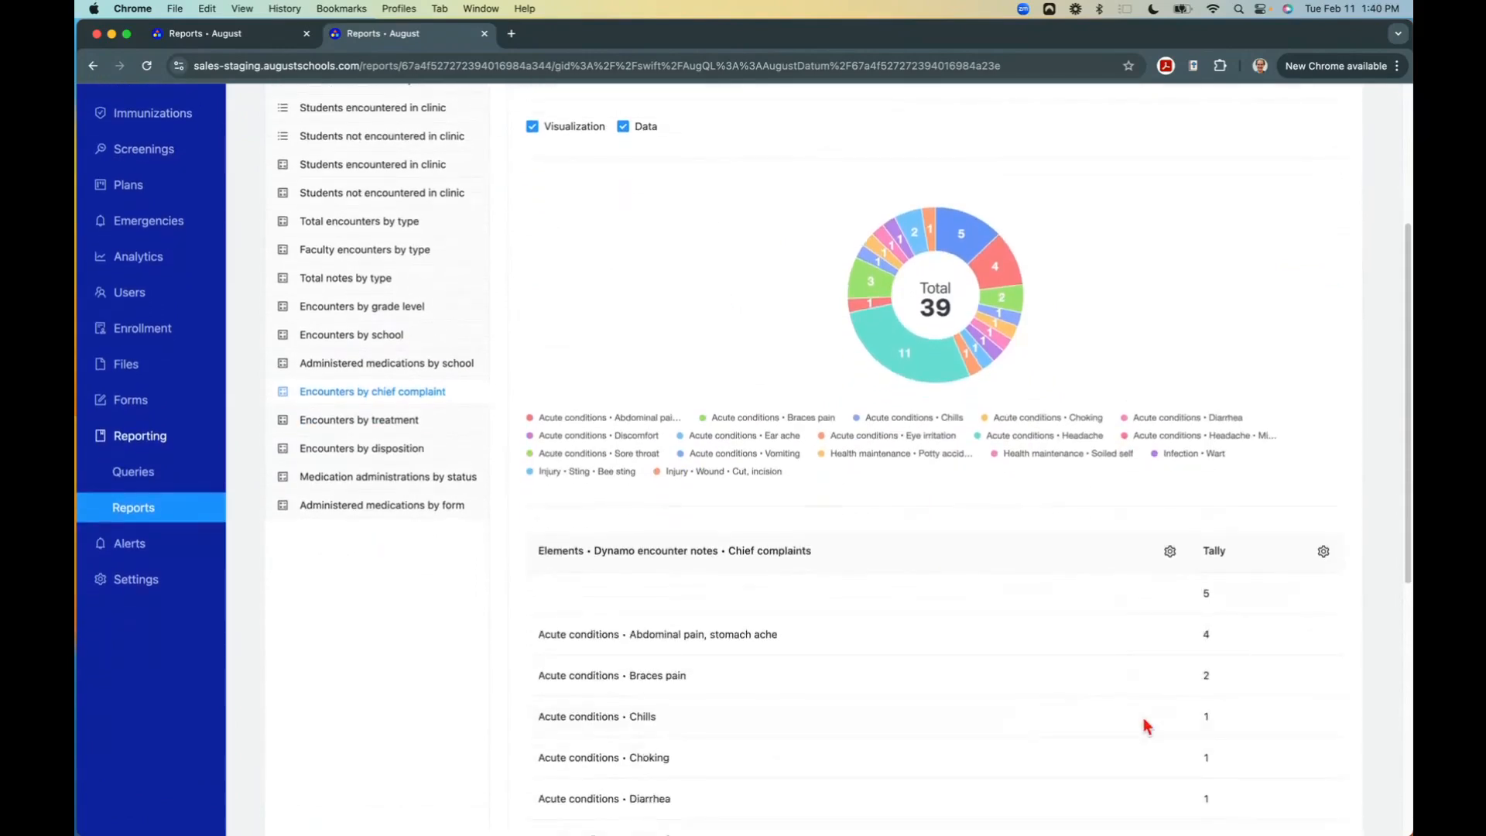
pyautogui.scroll(-6, 1146, 725)
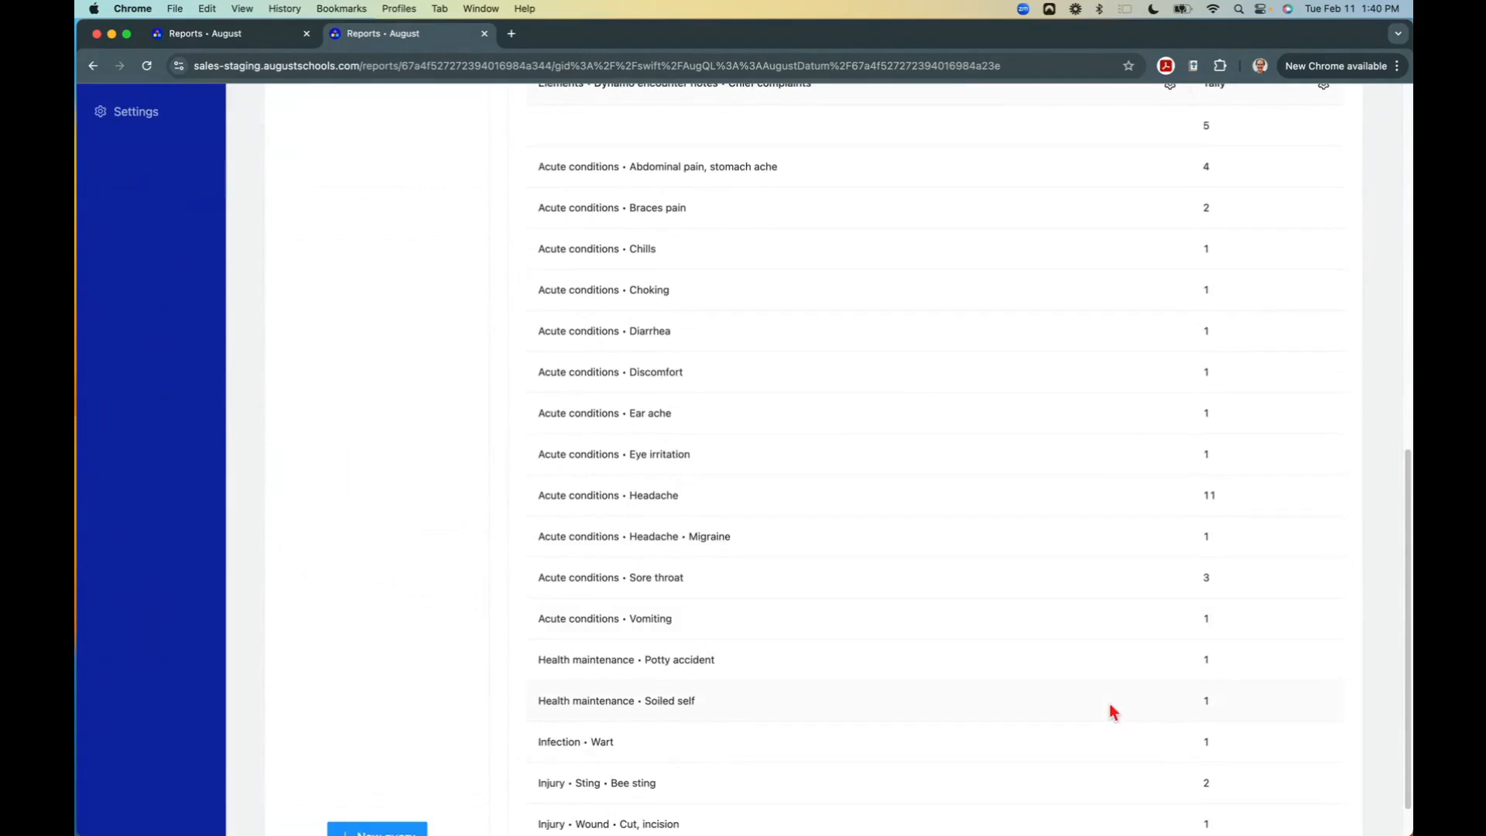
# Display the Encounters by disposition statistic and check the report's Start date and End date variables without changing them.
pyautogui.scroll(8, 1113, 711)
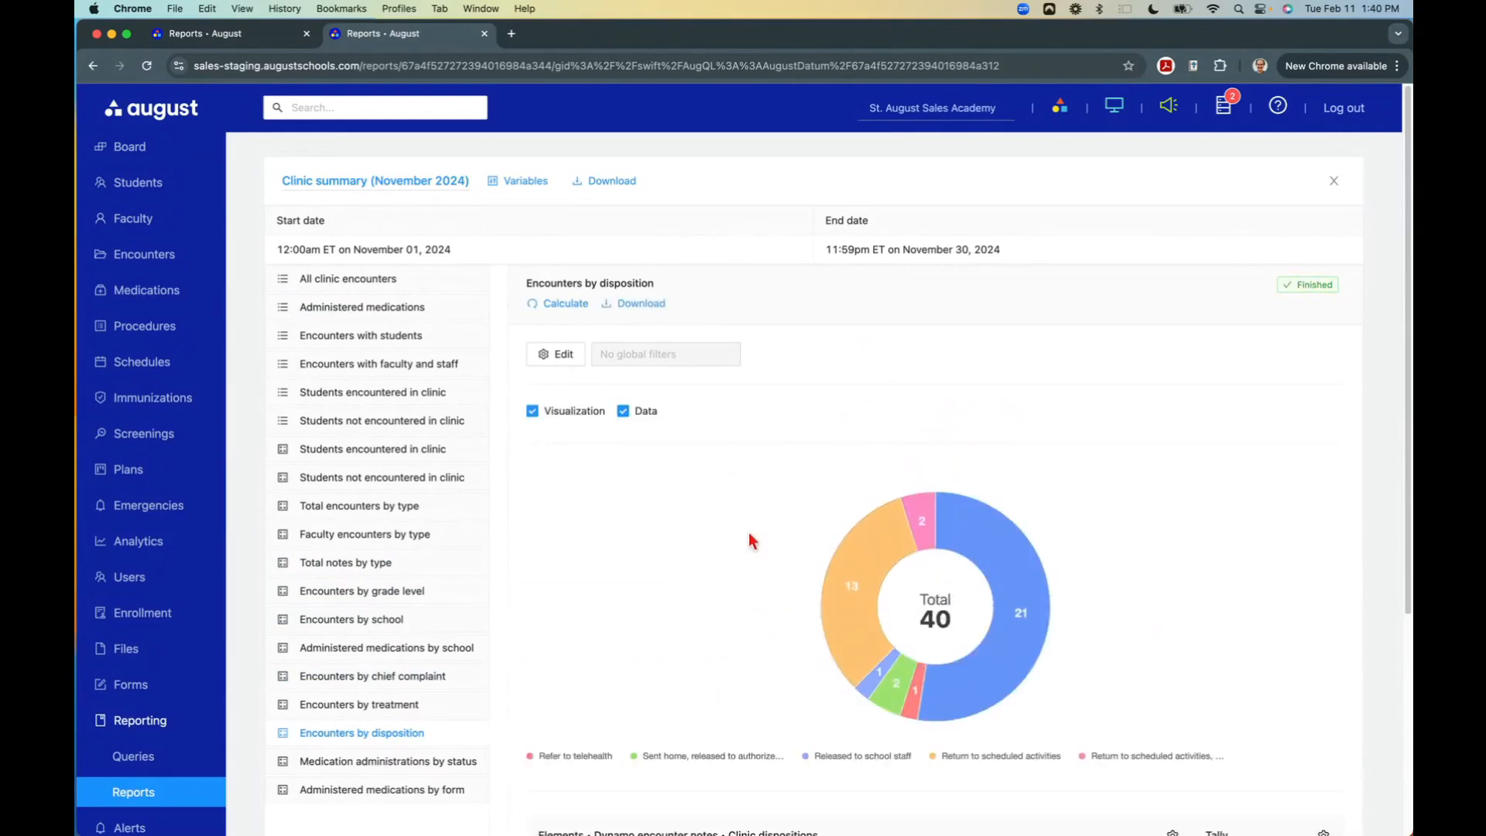
pyautogui.click(524, 184)
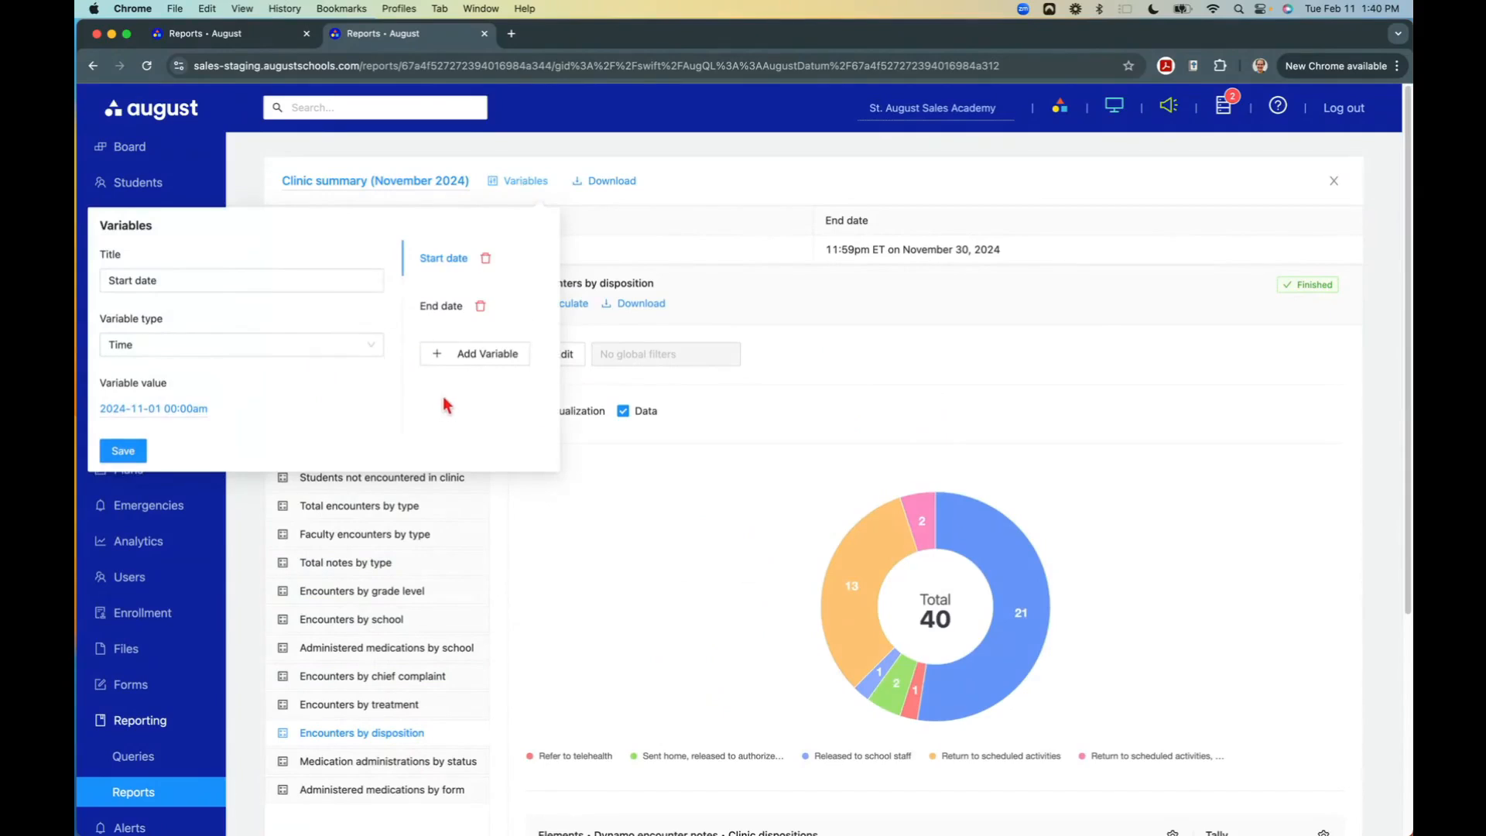
pyautogui.click(741, 216)
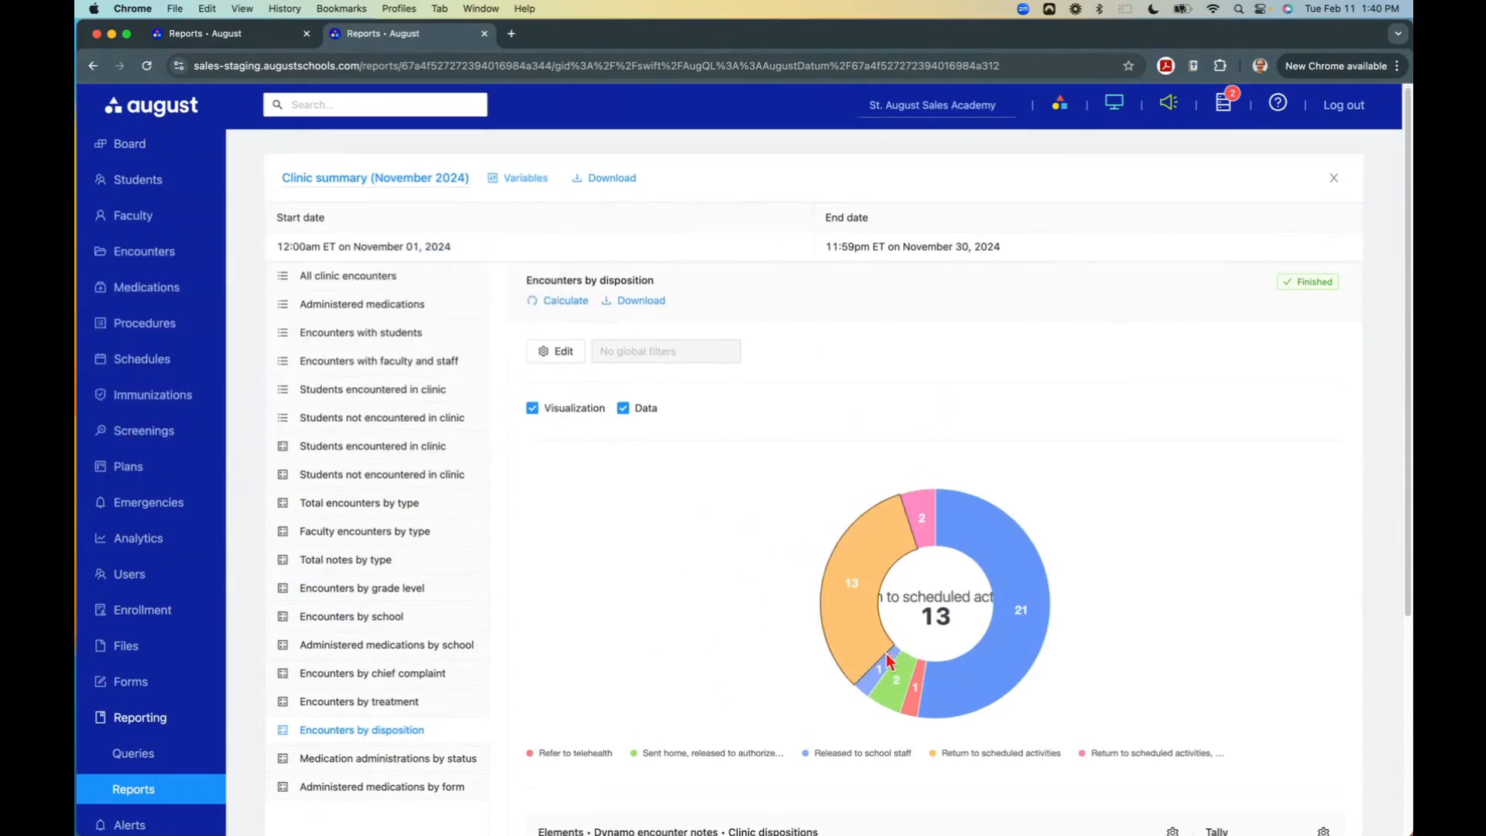
# Examine the Encounters by disposition chart and the tally for each clinic disposition.
pyautogui.scroll(-3, 786, 650)
pyautogui.scroll(-3, 706, 590)
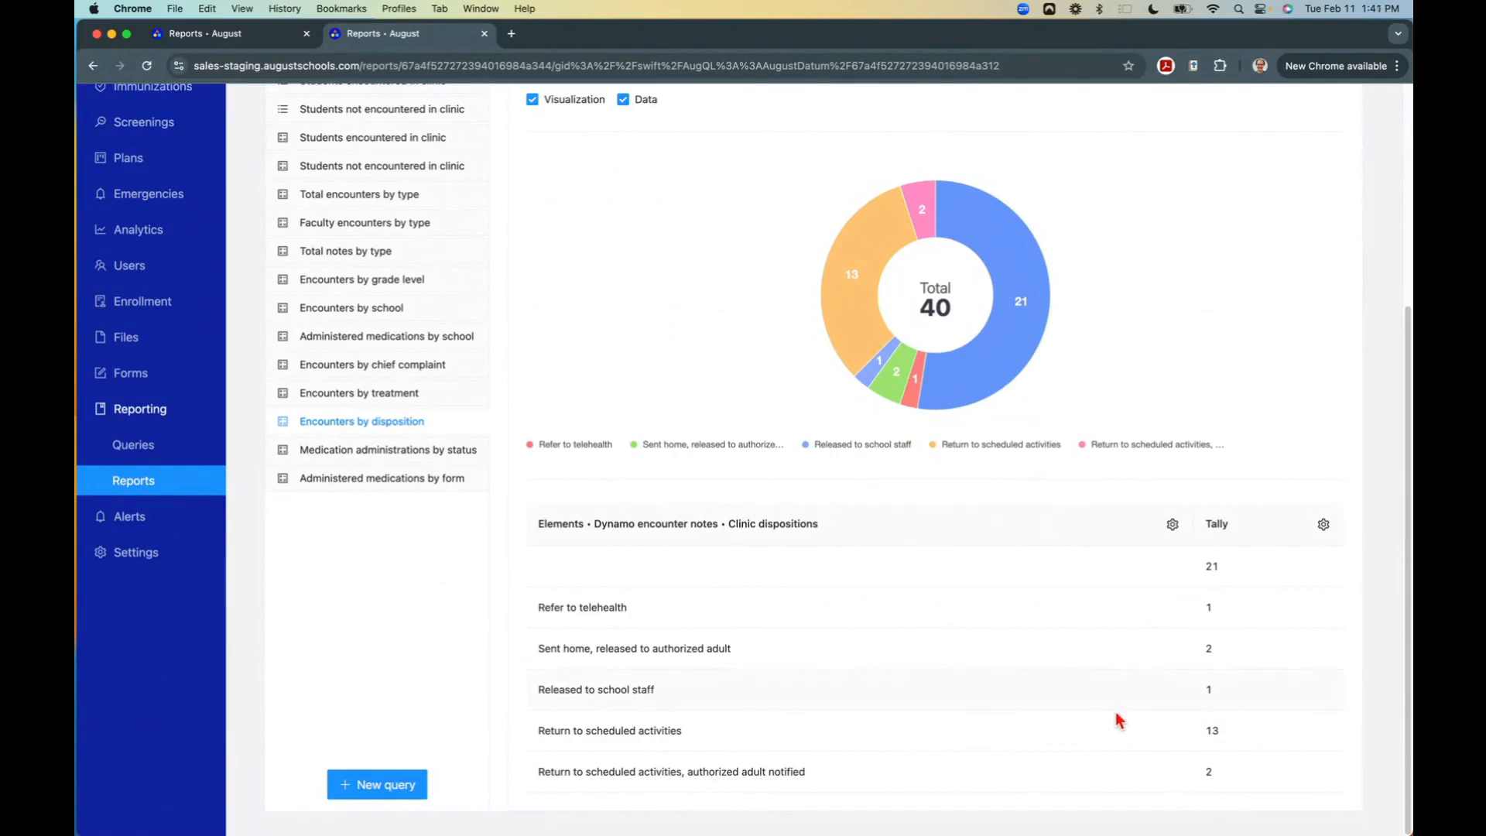
pyautogui.scroll(3, 545, 580)
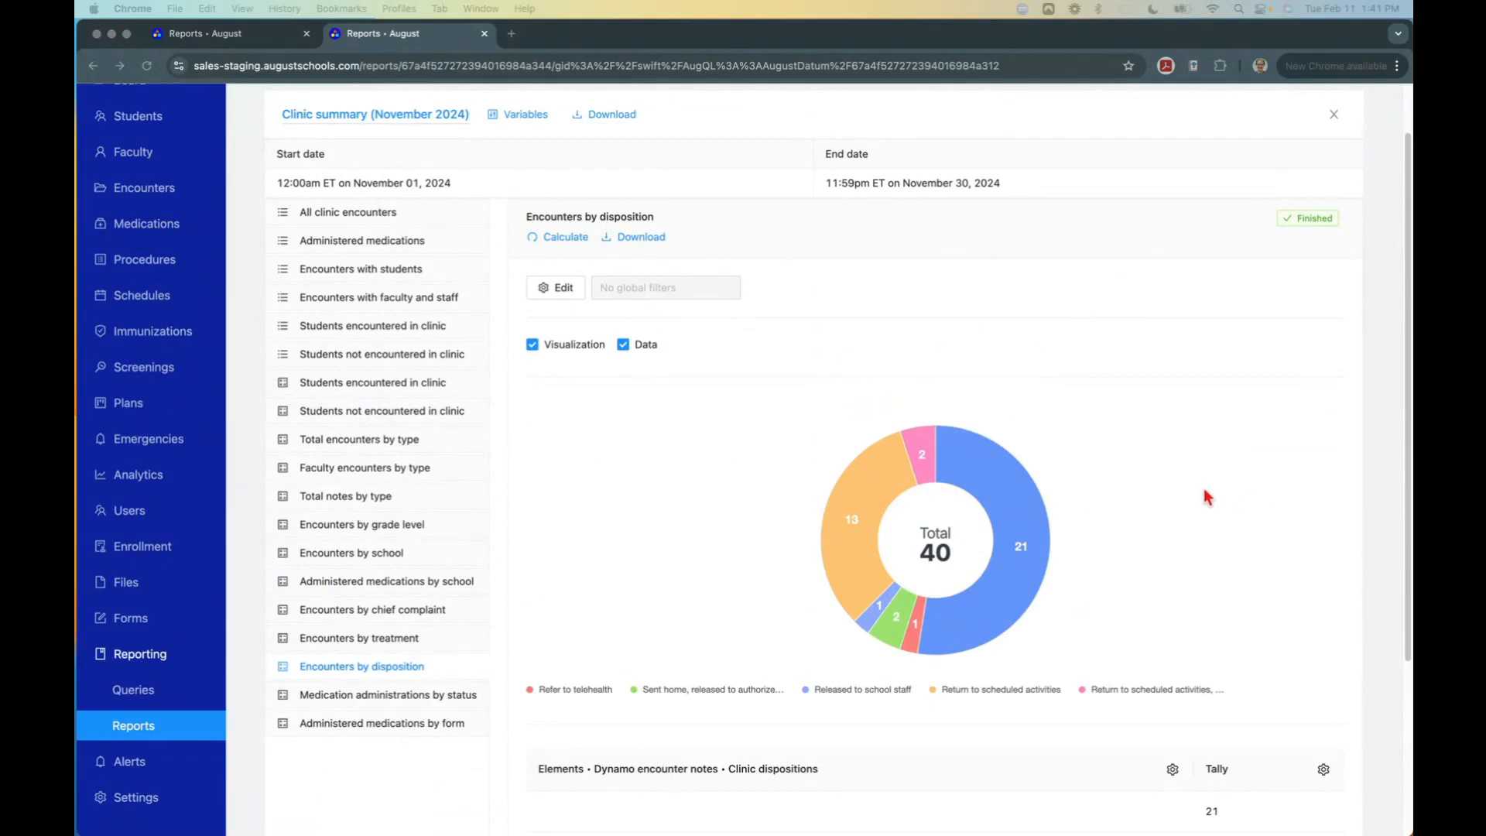
pyautogui.scroll(1, 1153, 433)
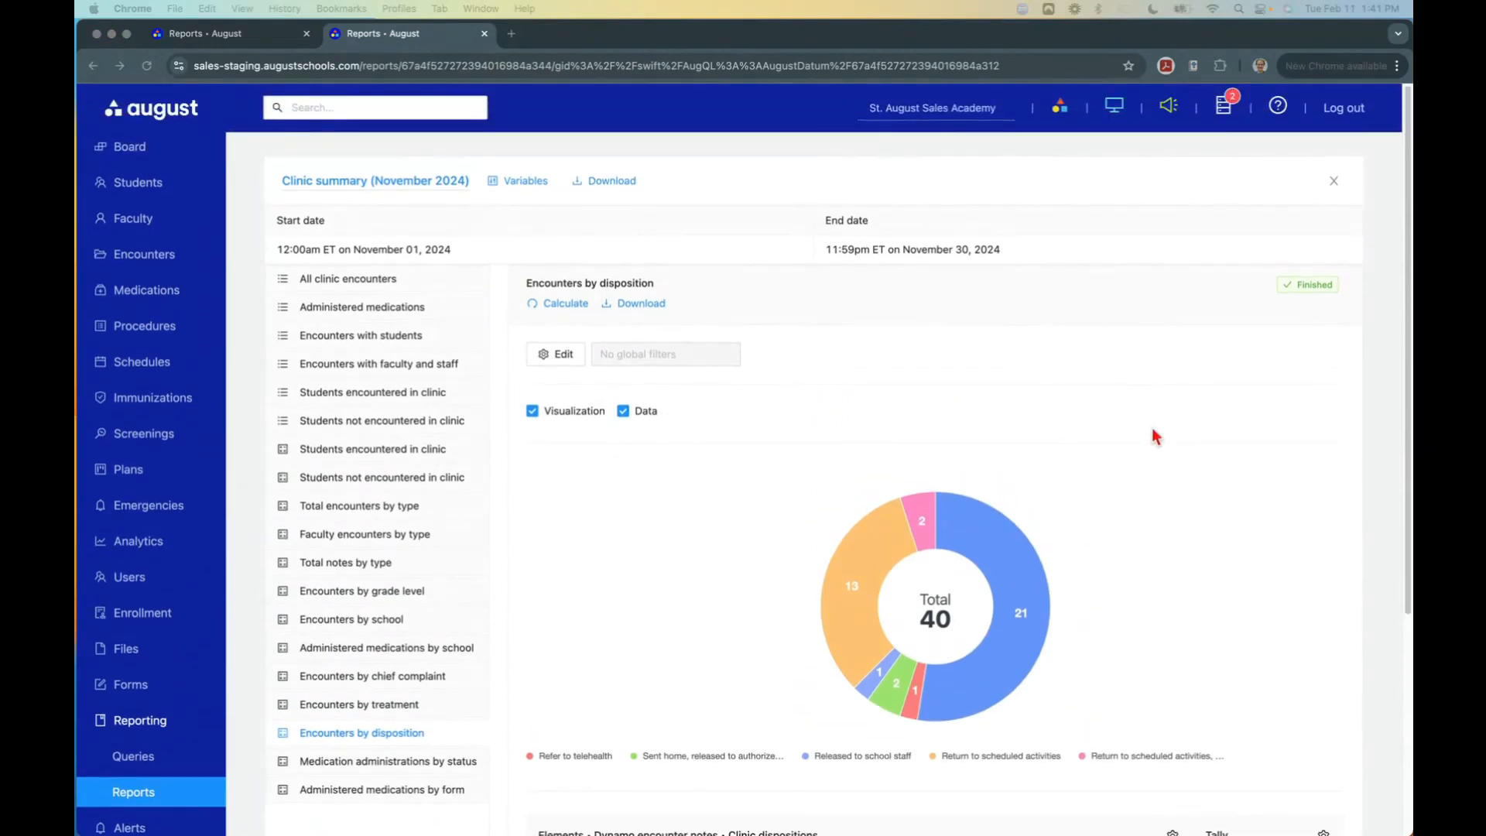